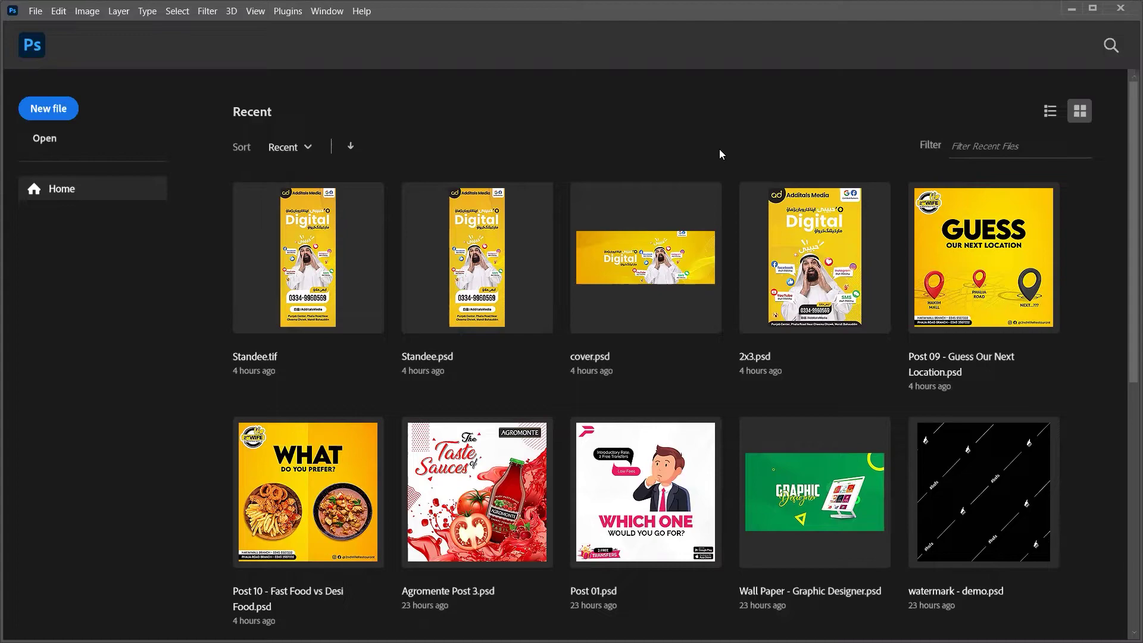
- Switch to the Chrome browser and open freepik.com
{"action": "key", "text": "alt+Tab"}
{"action": "left_click", "coordinate": [342, 38]}
{"action": "type", "text": "a"}
{"action": "key", "text": "BackSpace"}
{"action": "key", "text": "BackSpace"}
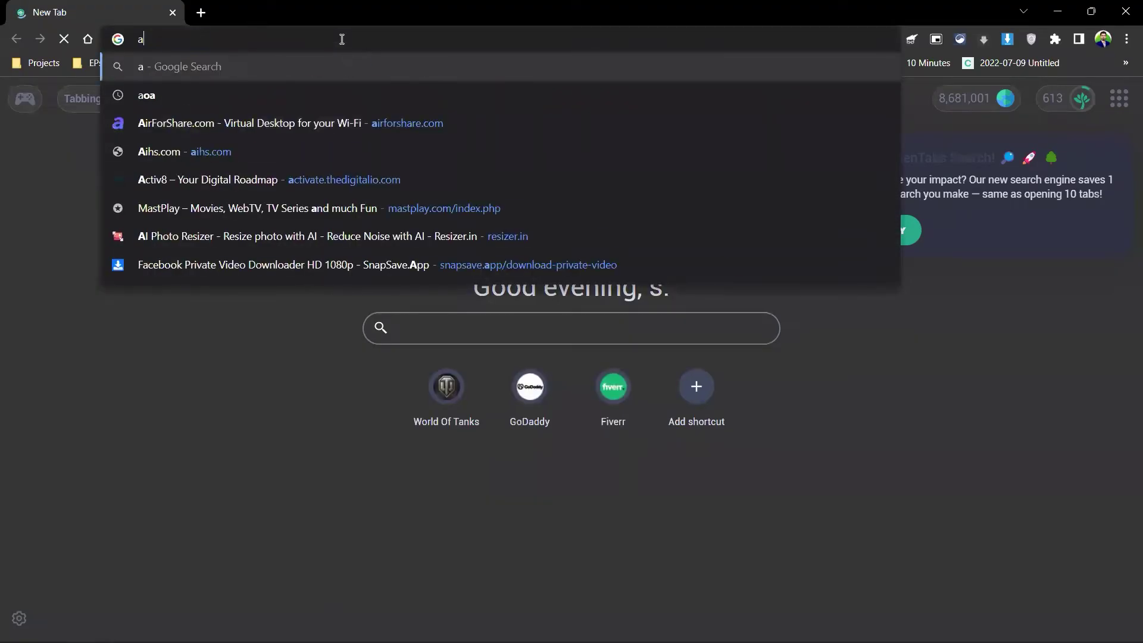
{"action": "type", "text": "freepik.com"}
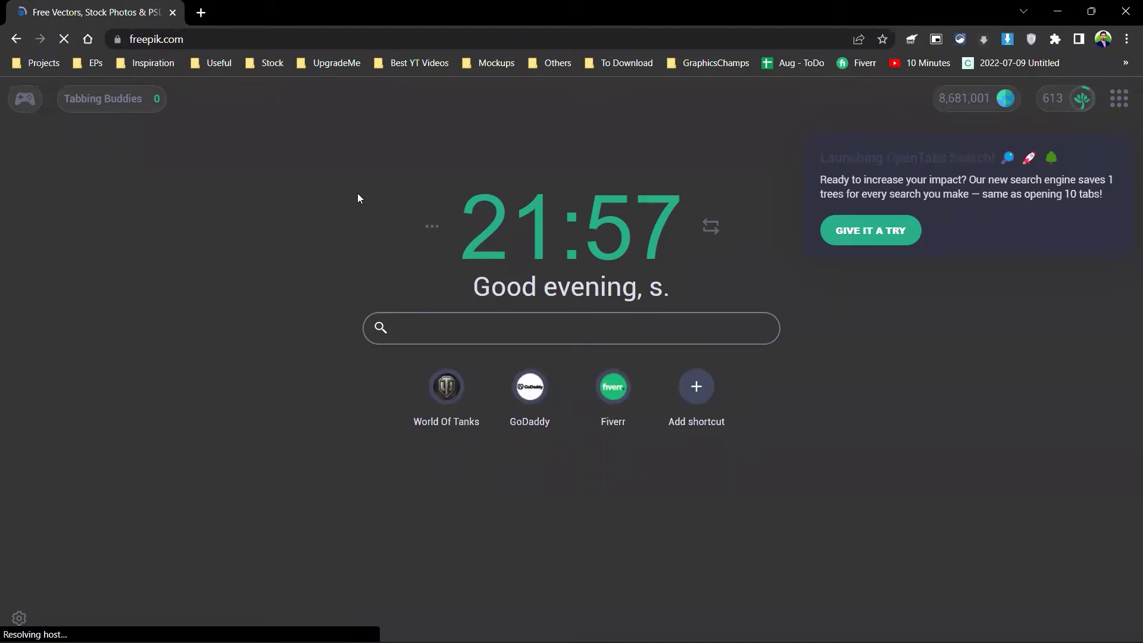
- Search Freepik's images for "books"
{"action": "scroll", "coordinate": [341, 226], "scroll_direction": "down", "scroll_amount": 2}
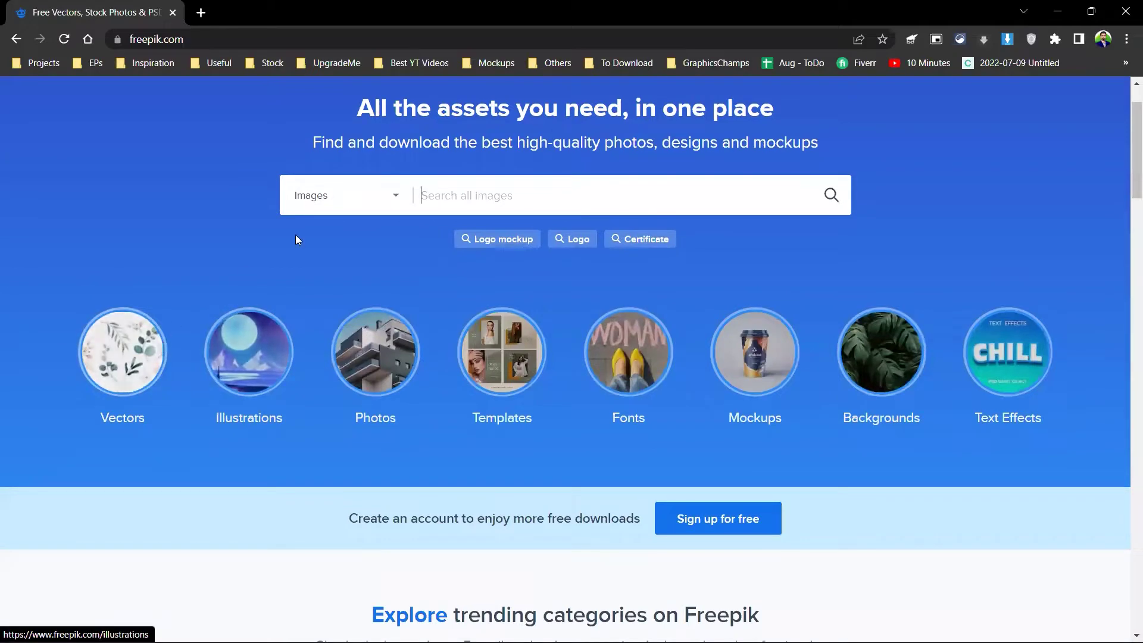
{"action": "scroll", "coordinate": [297, 239], "scroll_direction": "up", "scroll_amount": 2}
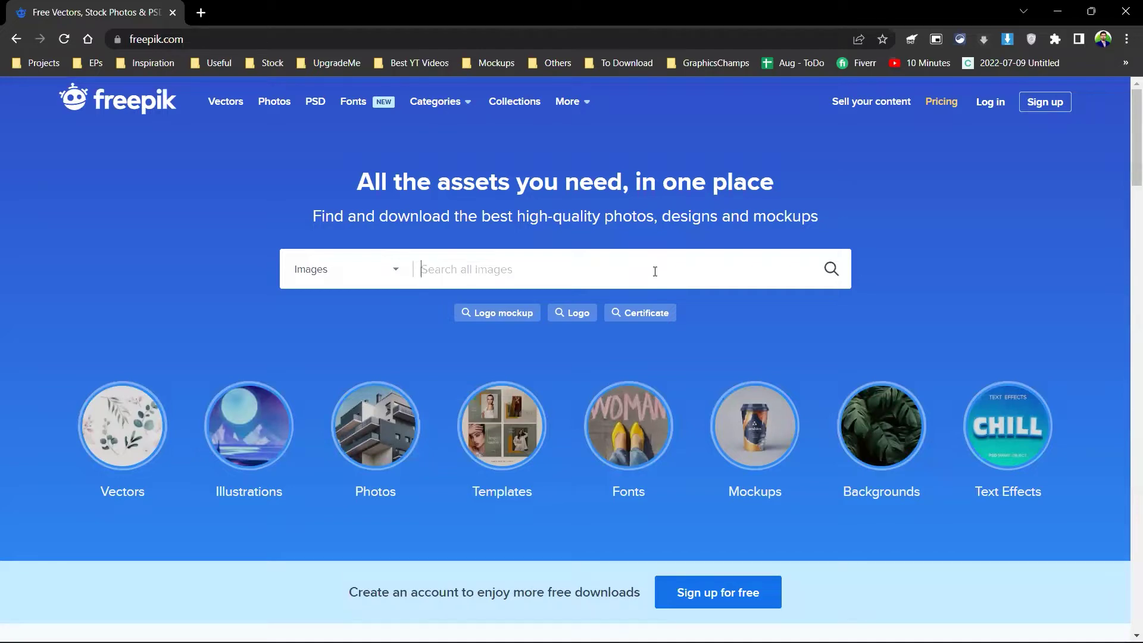
{"action": "type", "text": "books"}
{"action": "key", "text": "Return"}
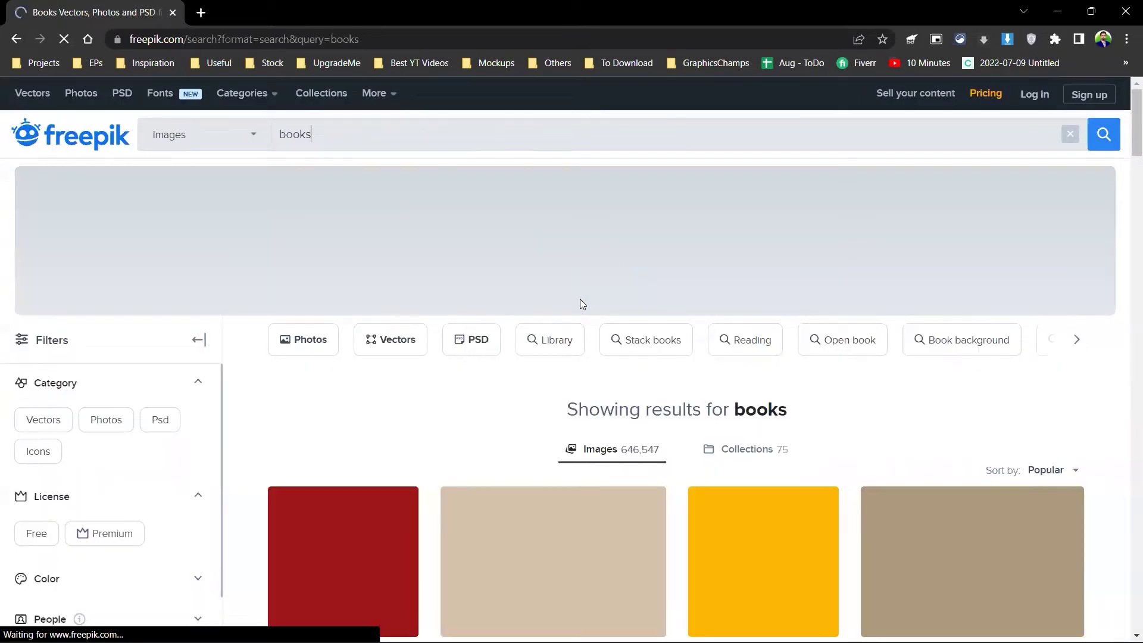
- Browse the book results and view the details of the World teachers' day composition with realistic design
{"action": "scroll", "coordinate": [580, 304], "scroll_direction": "down", "scroll_amount": 3}
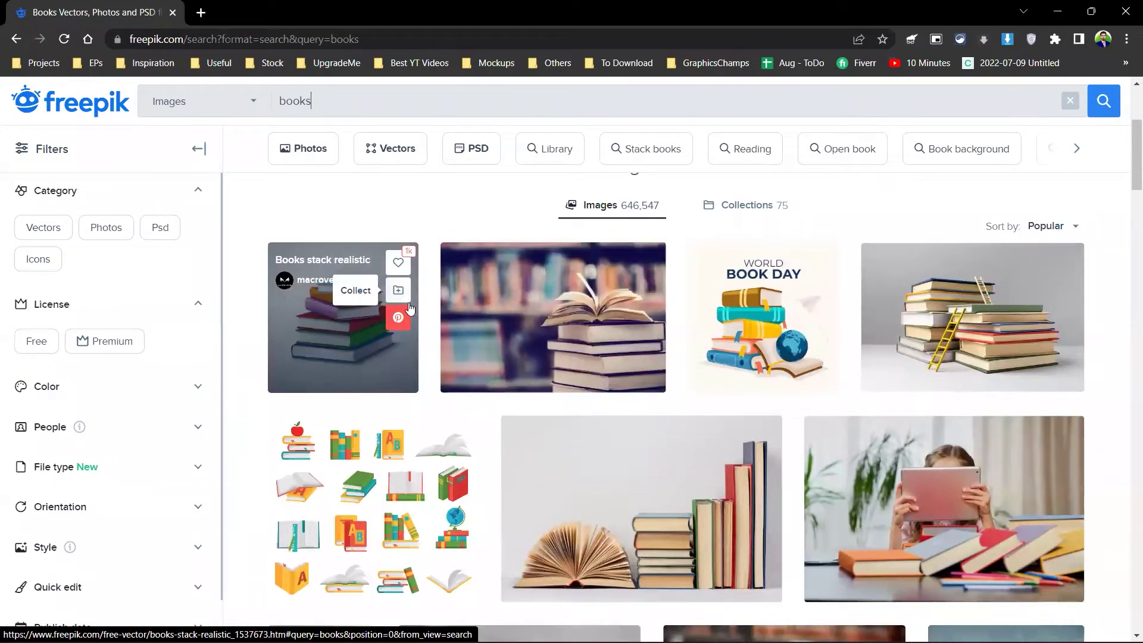
{"action": "scroll", "coordinate": [375, 334], "scroll_direction": "down", "scroll_amount": 1}
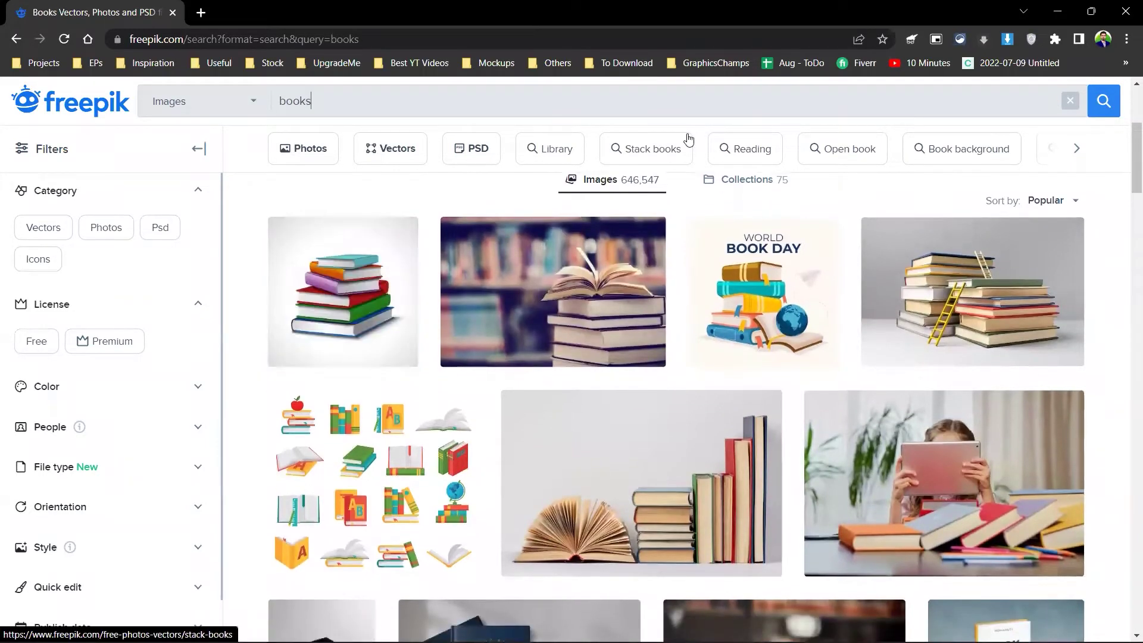
{"action": "scroll", "coordinate": [662, 146], "scroll_direction": "down", "scroll_amount": 2}
{"action": "scroll", "coordinate": [609, 221], "scroll_direction": "down", "scroll_amount": 8}
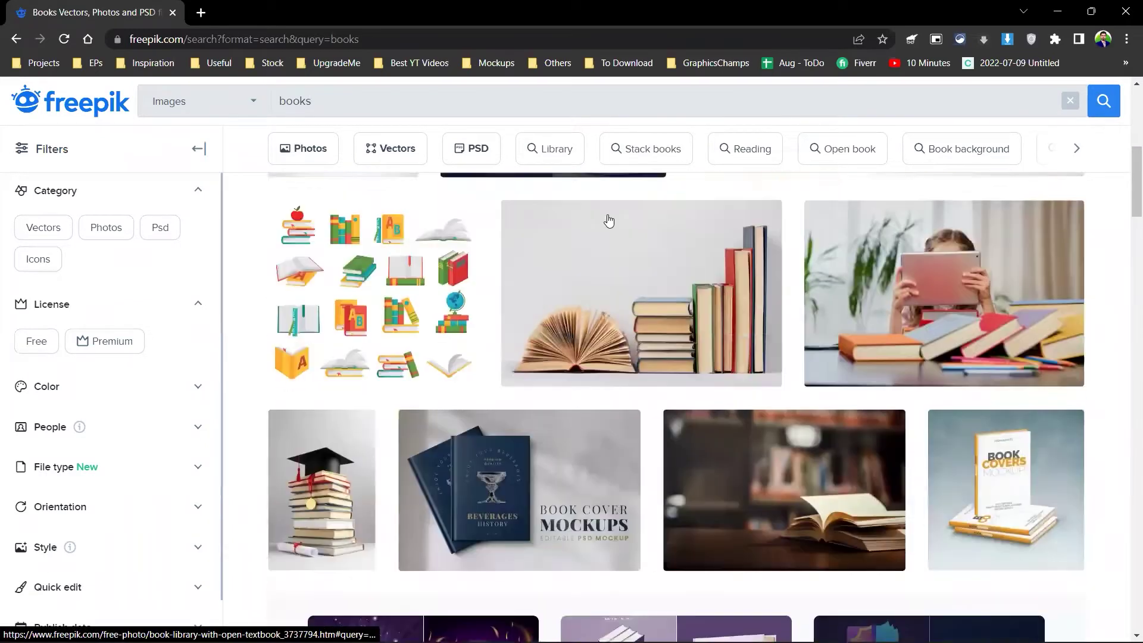
{"action": "scroll", "coordinate": [609, 221], "scroll_direction": "down", "scroll_amount": 8}
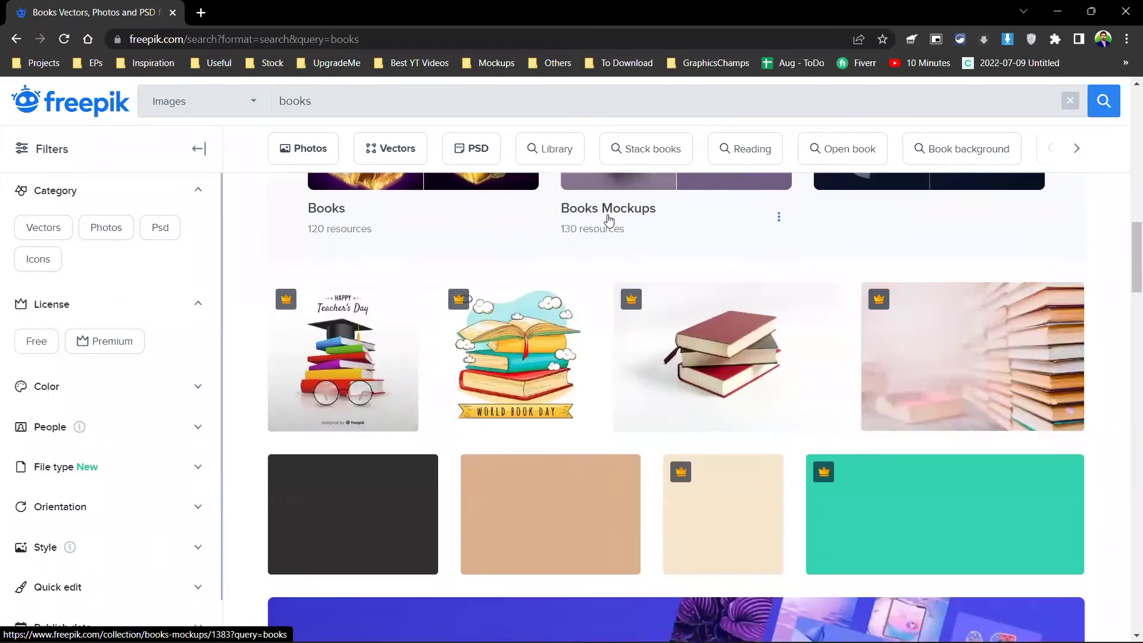
{"action": "scroll", "coordinate": [609, 220], "scroll_direction": "up", "scroll_amount": 5}
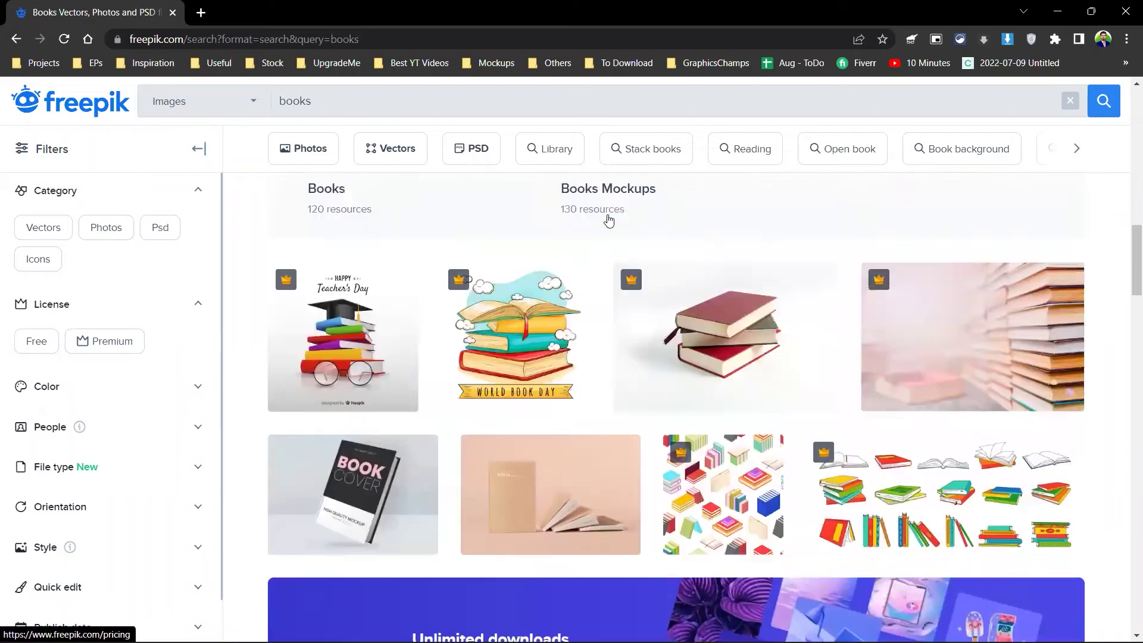
{"action": "scroll", "coordinate": [608, 221], "scroll_direction": "up", "scroll_amount": 2}
{"action": "scroll", "coordinate": [796, 210], "scroll_direction": "down", "scroll_amount": 2}
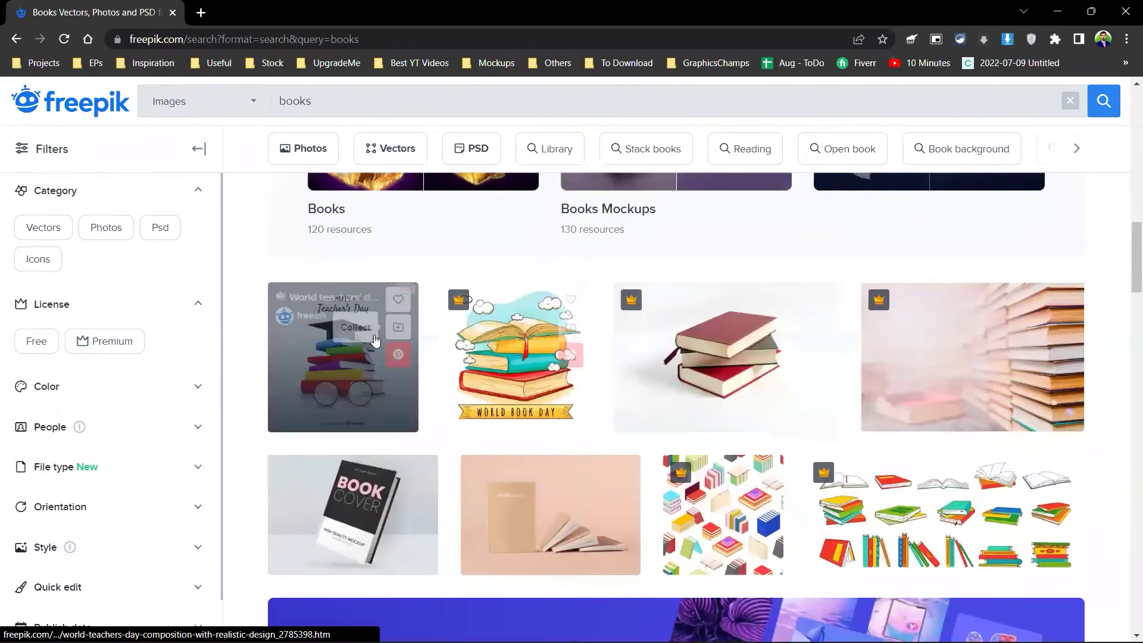
{"action": "left_click", "coordinate": [356, 347]}
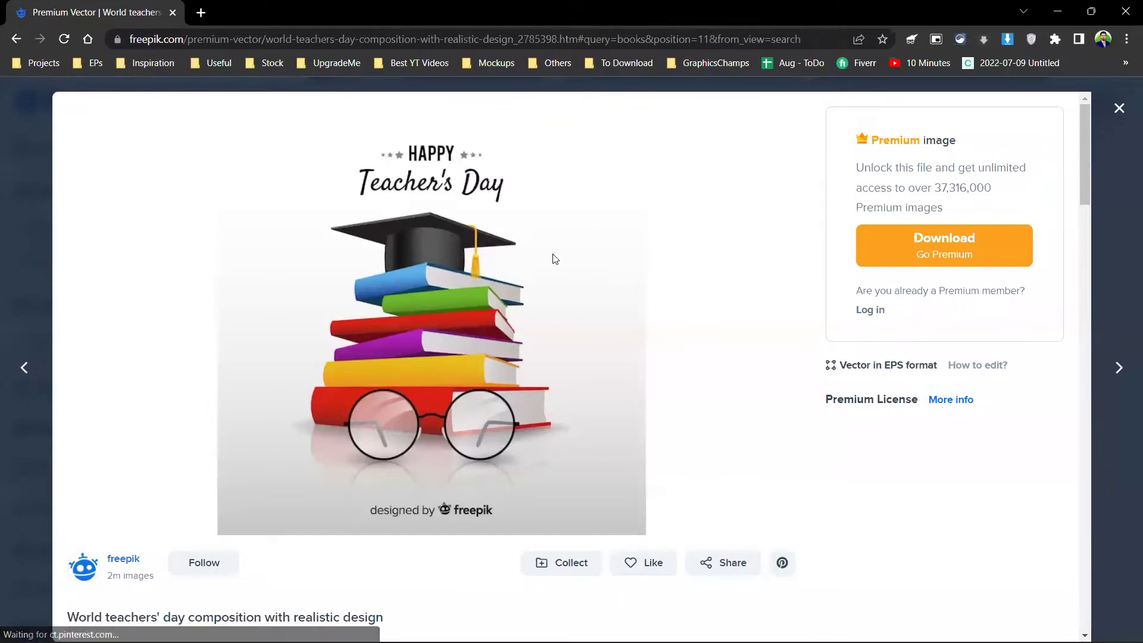
{"action": "scroll", "coordinate": [569, 274], "scroll_direction": "down", "scroll_amount": 2}
{"action": "scroll", "coordinate": [569, 273], "scroll_direction": "up", "scroll_amount": 2}
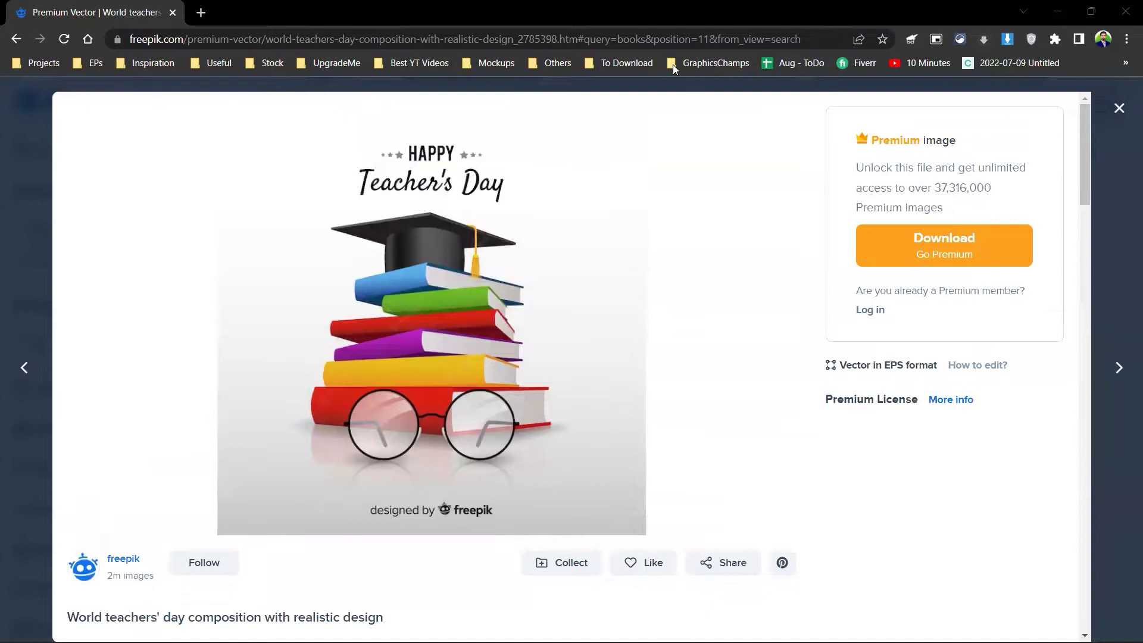
- Close the World teachers' day preview and look through more of the book images for alternatives
{"action": "left_click", "coordinate": [848, 364]}
{"action": "left_click", "coordinate": [1094, 412]}
{"action": "scroll", "coordinate": [959, 426], "scroll_direction": "down", "scroll_amount": 8}
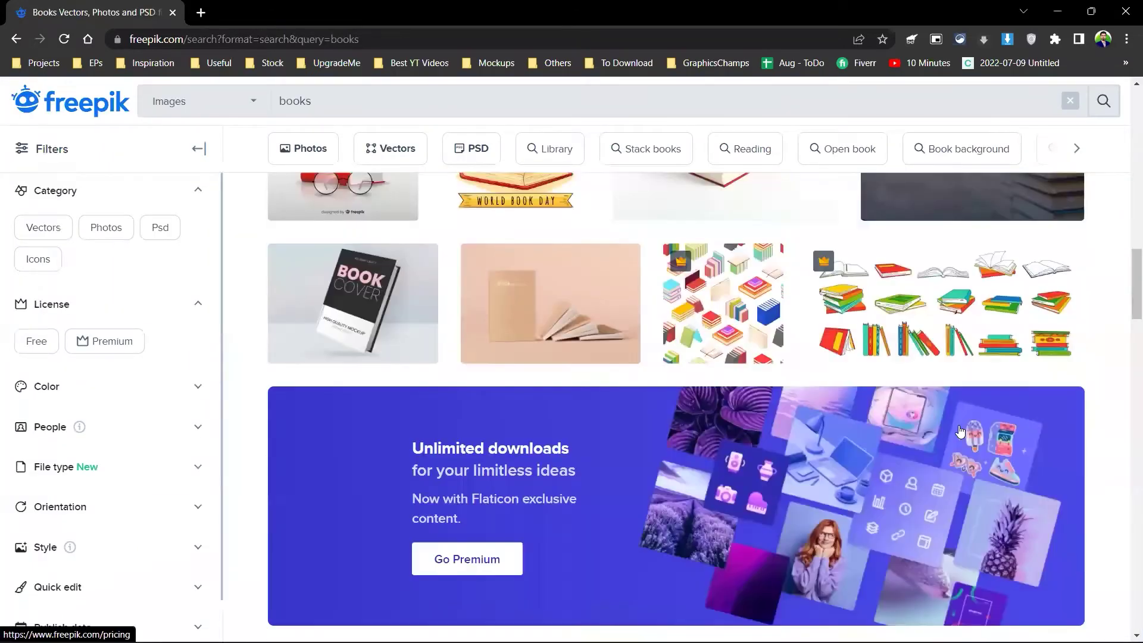
{"action": "scroll", "coordinate": [960, 431], "scroll_direction": "down", "scroll_amount": 12}
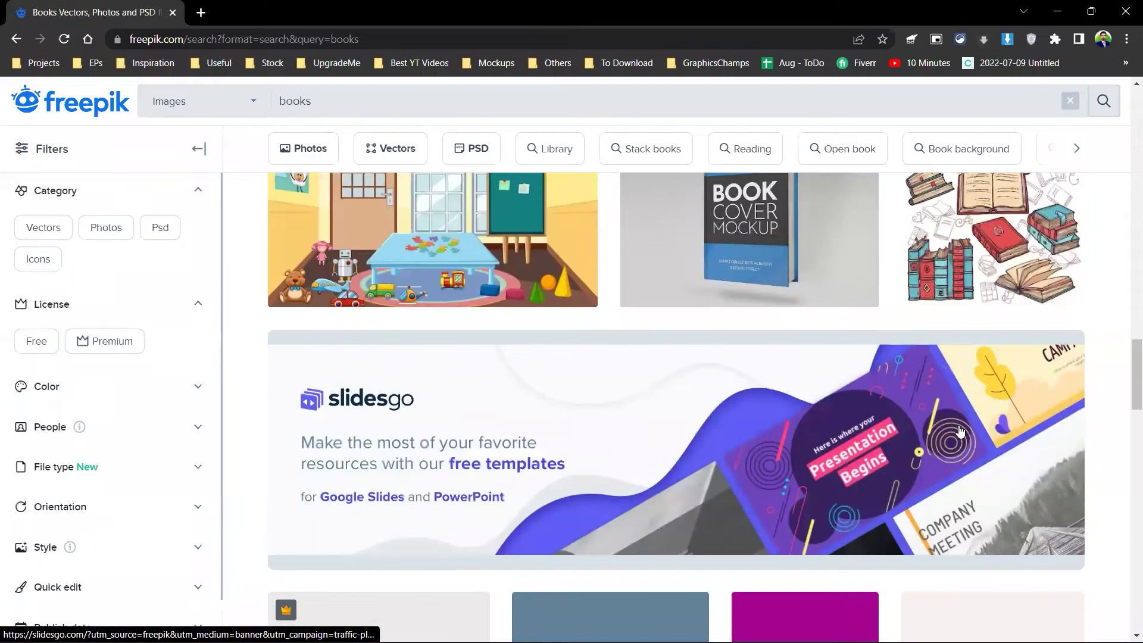
{"action": "scroll", "coordinate": [960, 431], "scroll_direction": "up", "scroll_amount": 8}
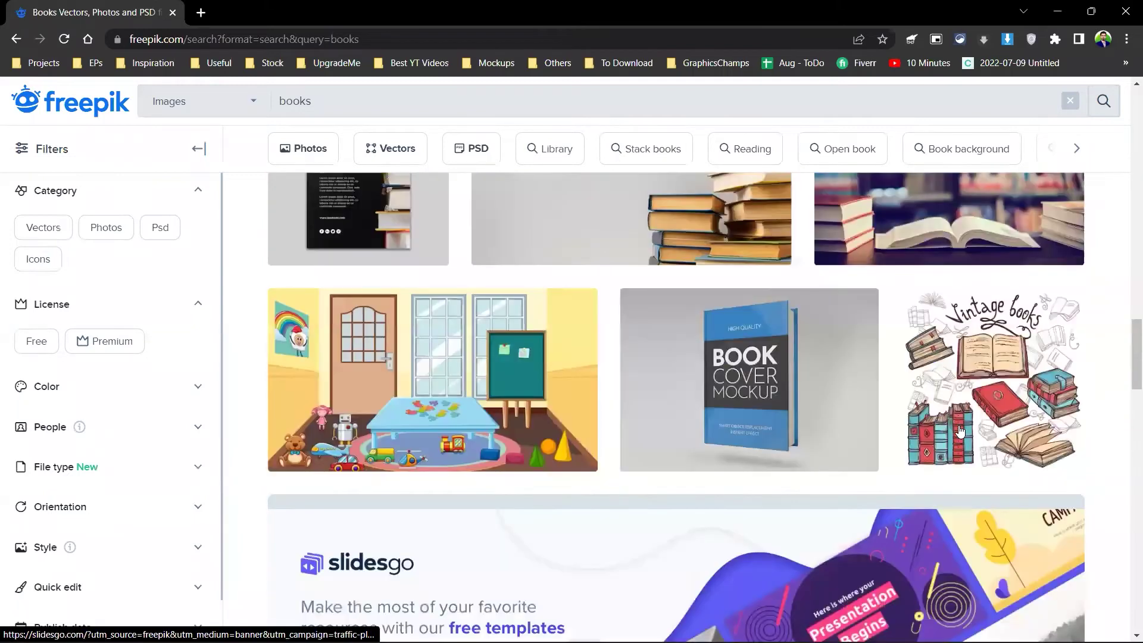
{"action": "scroll", "coordinate": [960, 432], "scroll_direction": "up", "scroll_amount": 8}
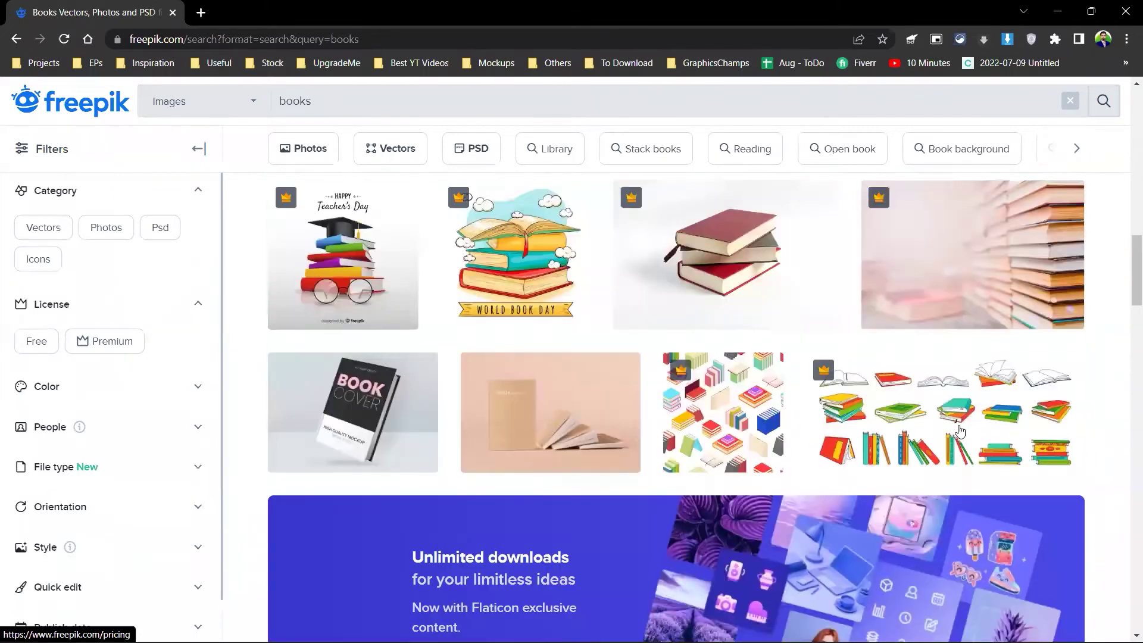
{"action": "scroll", "coordinate": [960, 431], "scroll_direction": "up", "scroll_amount": 1}
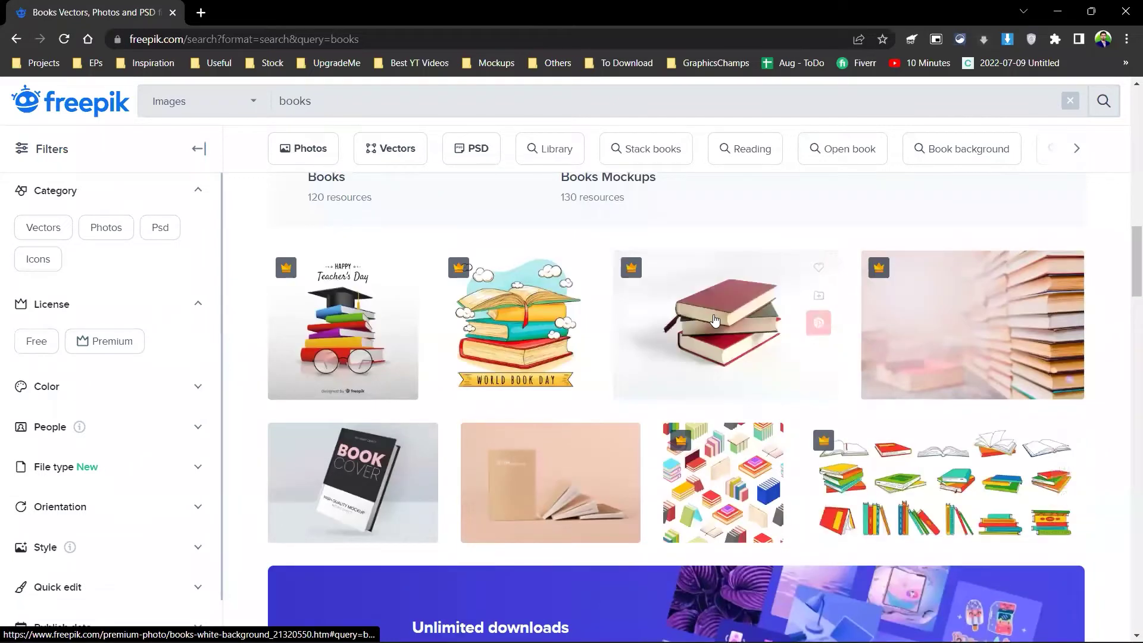
{"action": "mouse_move", "coordinate": [367, 318]}
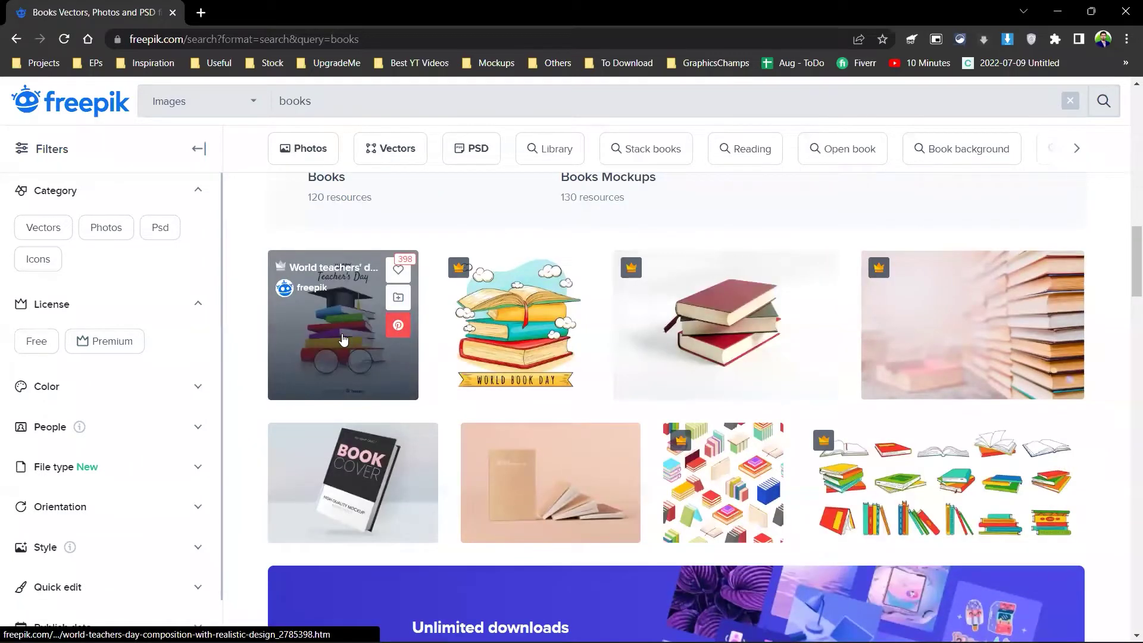
{"action": "scroll", "coordinate": [344, 338], "scroll_direction": "down", "scroll_amount": 12}
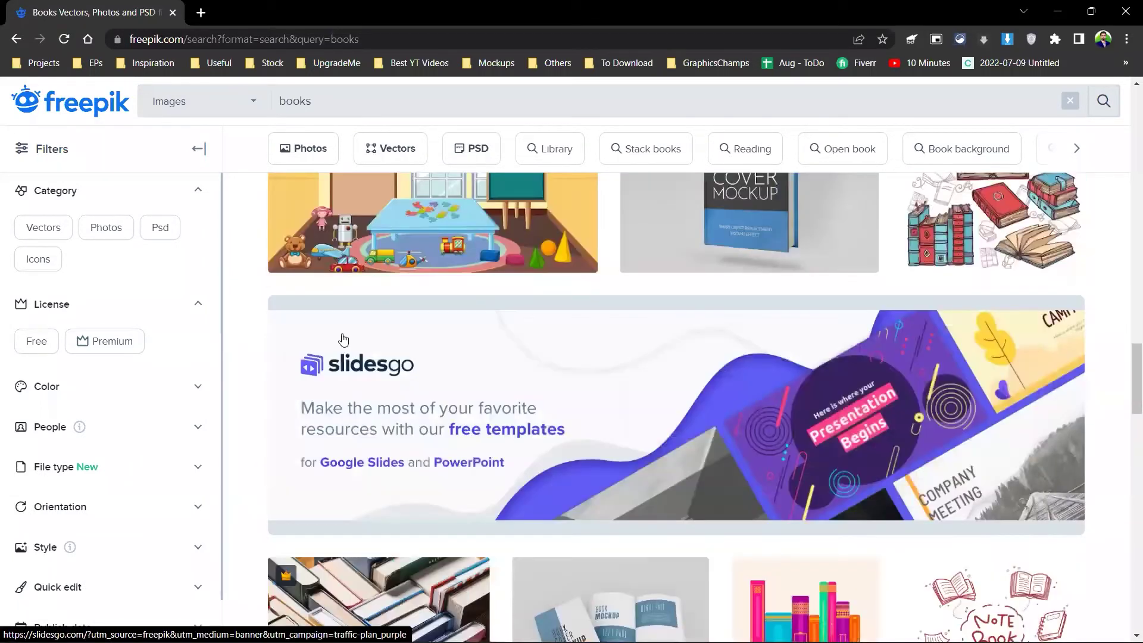
{"action": "scroll", "coordinate": [344, 339], "scroll_direction": "down", "scroll_amount": 8}
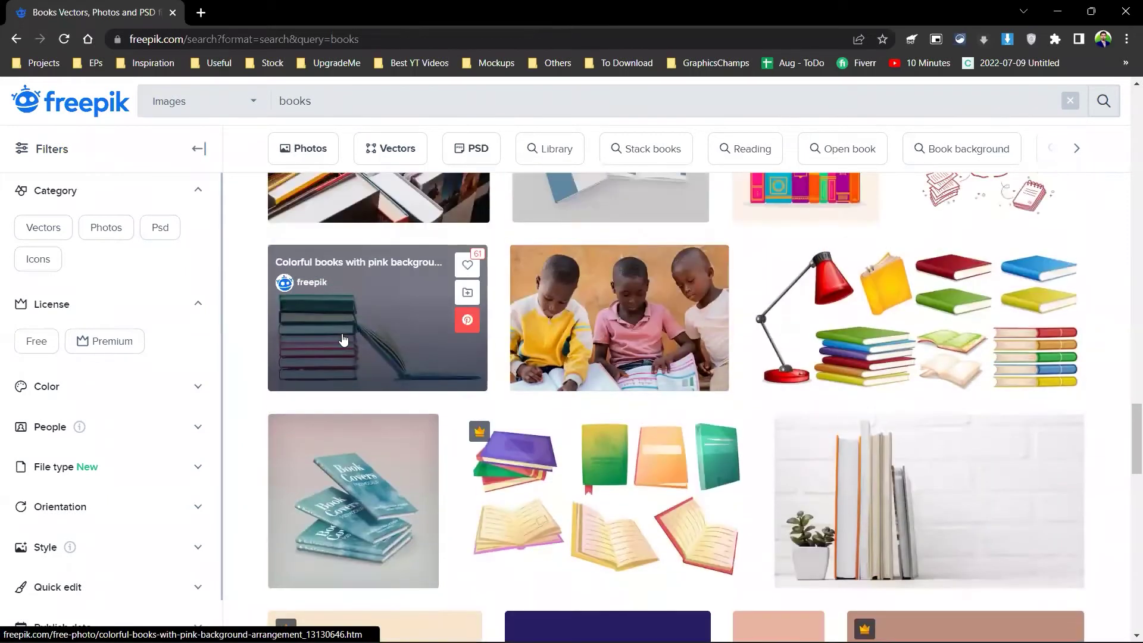
{"action": "scroll", "coordinate": [344, 339], "scroll_direction": "up", "scroll_amount": 15}
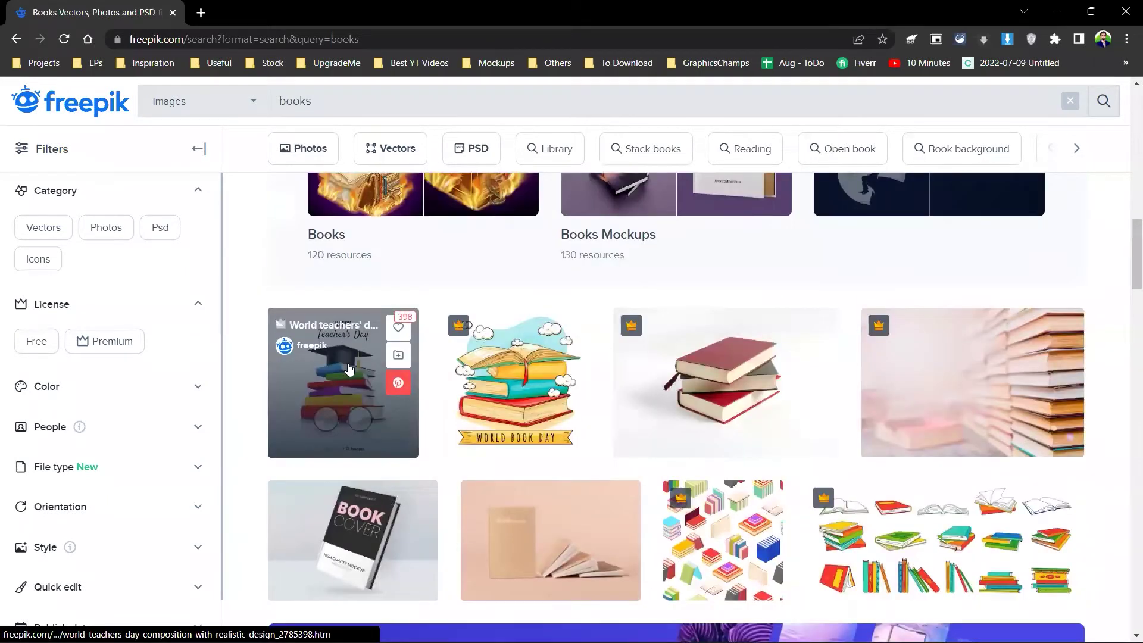
- Reopen the World teachers' day composition and load its page address in the Edge browser
{"action": "left_click", "coordinate": [350, 369]}
{"action": "left_click", "coordinate": [604, 41]}
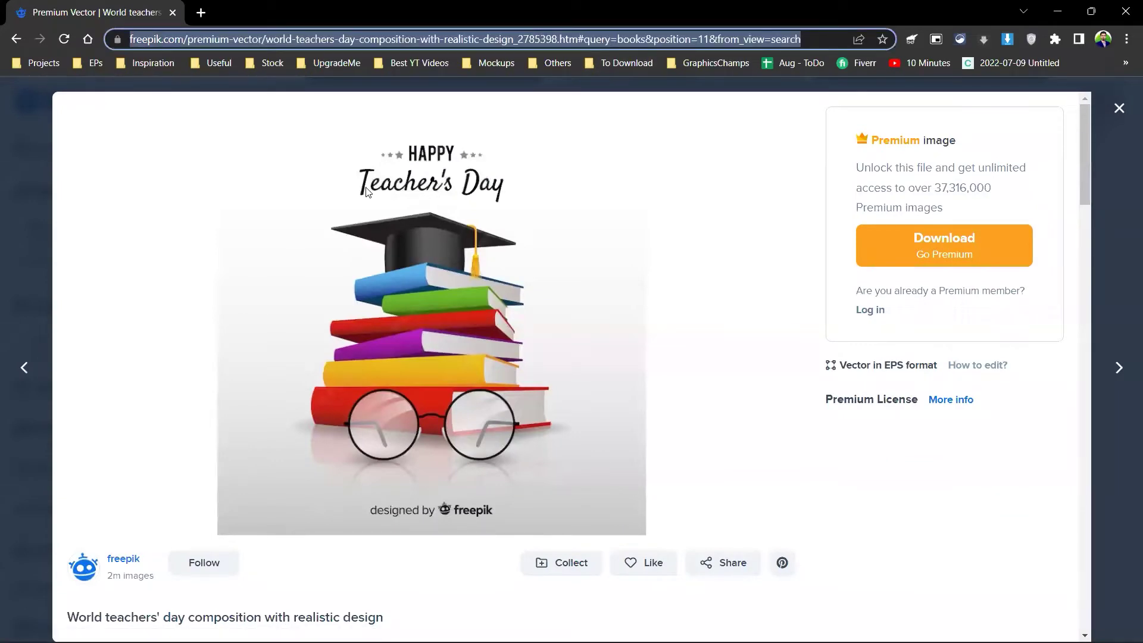
{"action": "key", "text": "super"}
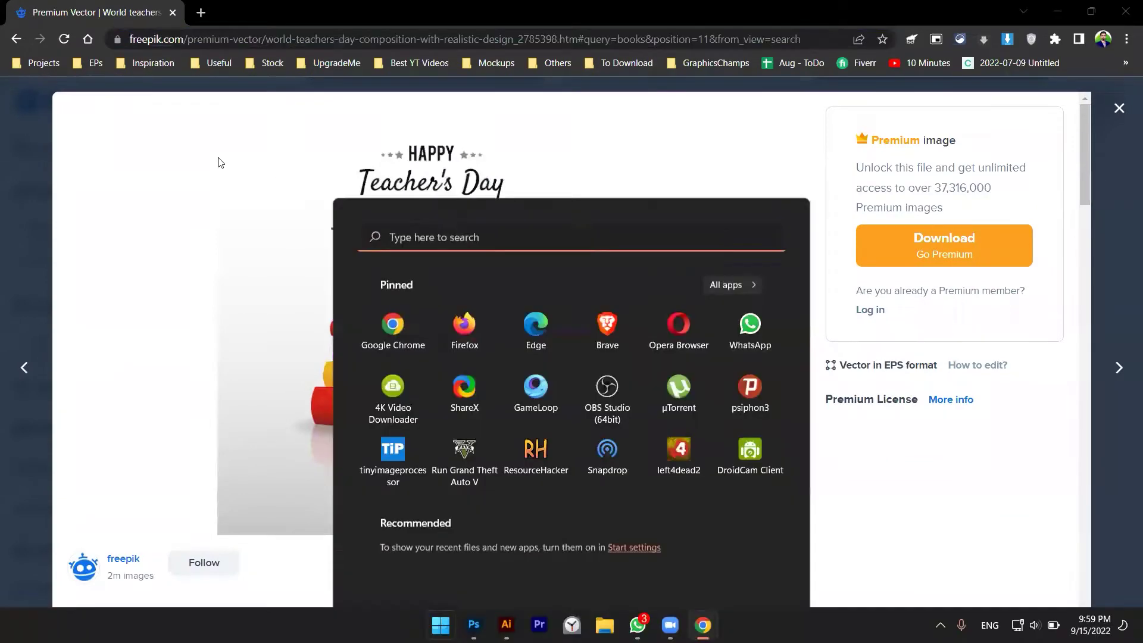
{"action": "key", "text": "super"}
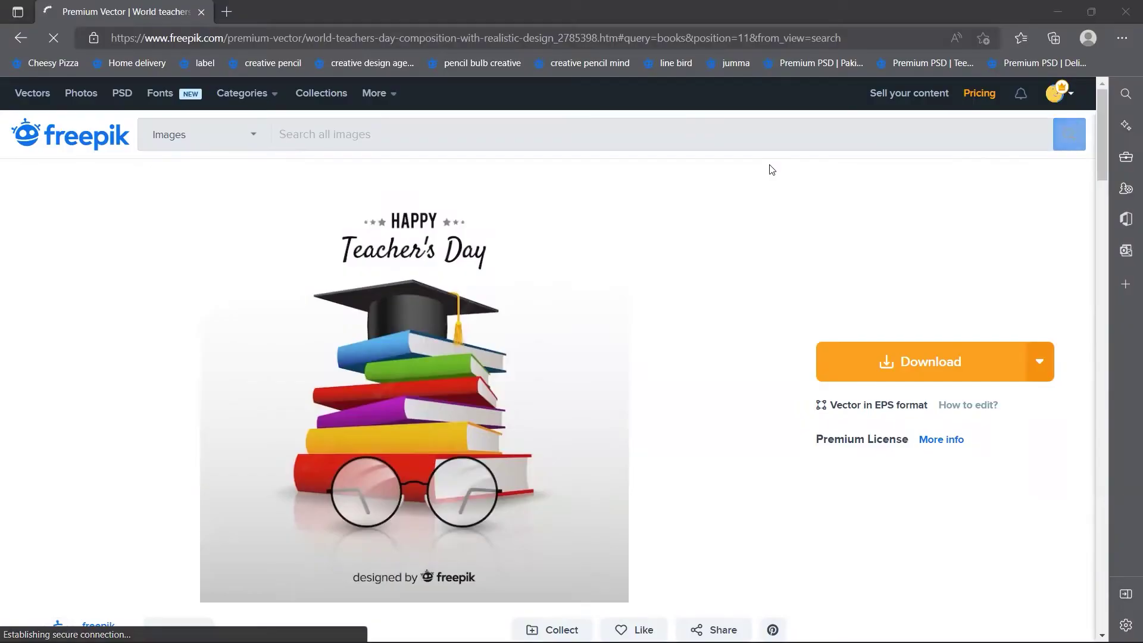
- Download the World teachers' day composition with realistic design as a zip archive
{"action": "left_click", "coordinate": [870, 357]}
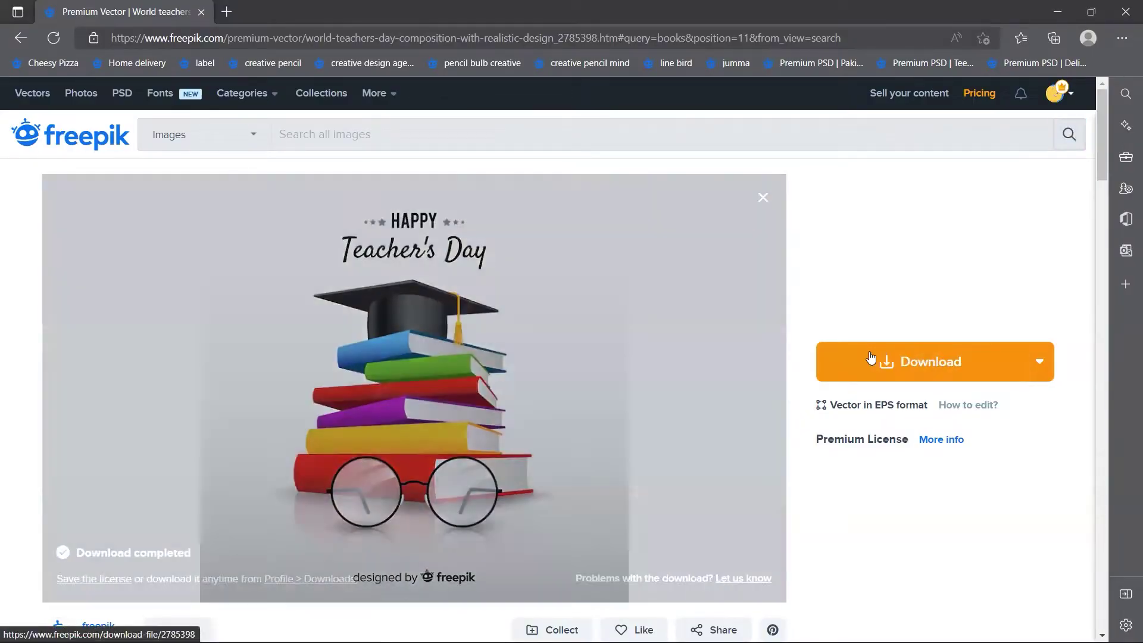
{"action": "scroll", "coordinate": [825, 360], "scroll_direction": "down", "scroll_amount": 5}
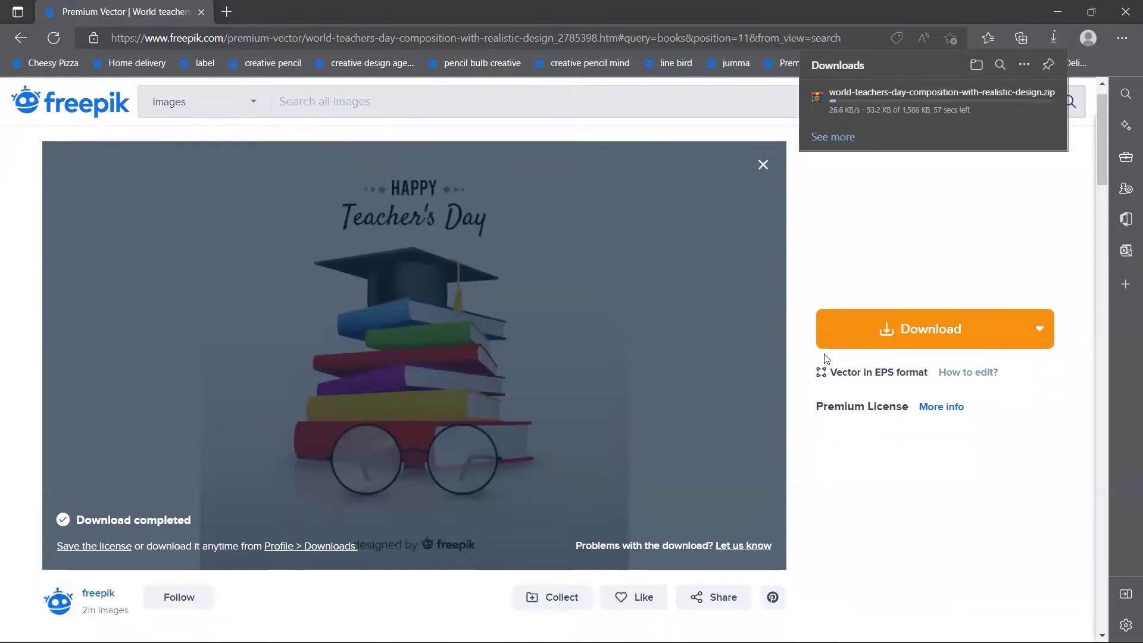
{"action": "scroll", "coordinate": [827, 359], "scroll_direction": "down", "scroll_amount": 1}
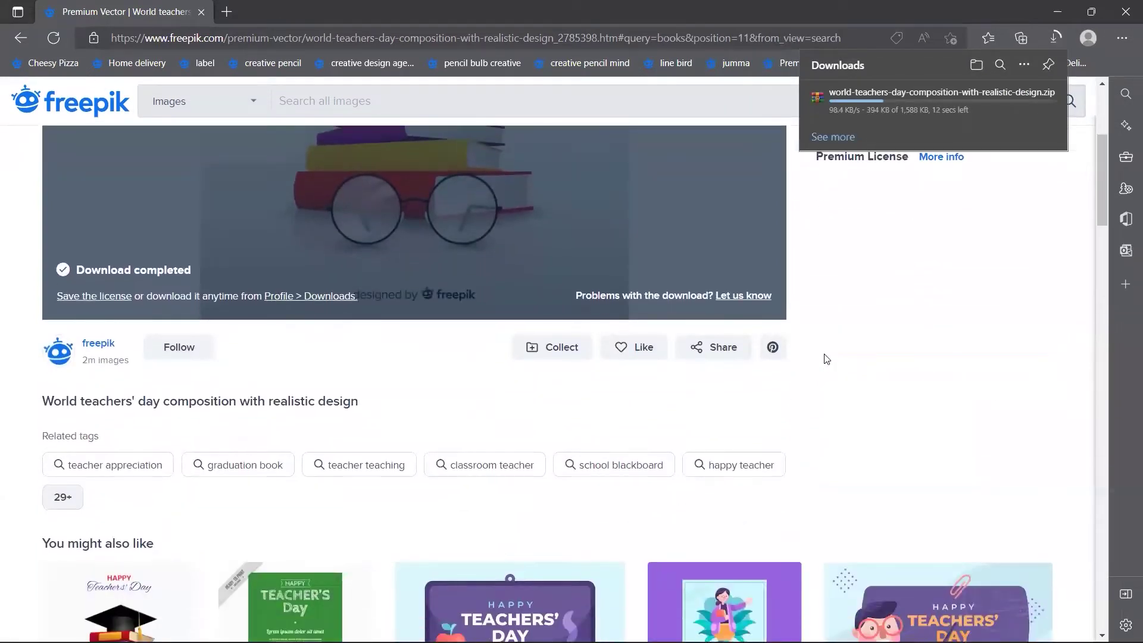
{"action": "scroll", "coordinate": [825, 358], "scroll_direction": "down", "scroll_amount": 3}
{"action": "scroll", "coordinate": [824, 355], "scroll_direction": "up", "scroll_amount": 8}
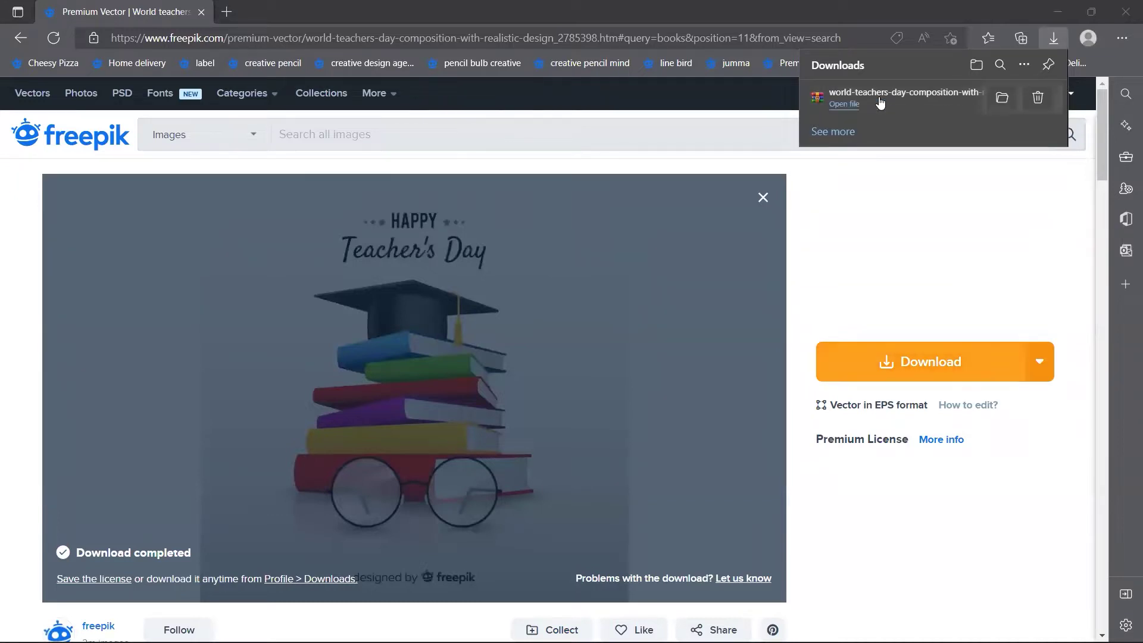
- Open the downloaded world-teachers-day-composition-with-realistic-design.zip archive and select the 409245-PD5D2W-386.eps file
{"action": "left_click", "coordinate": [881, 102]}
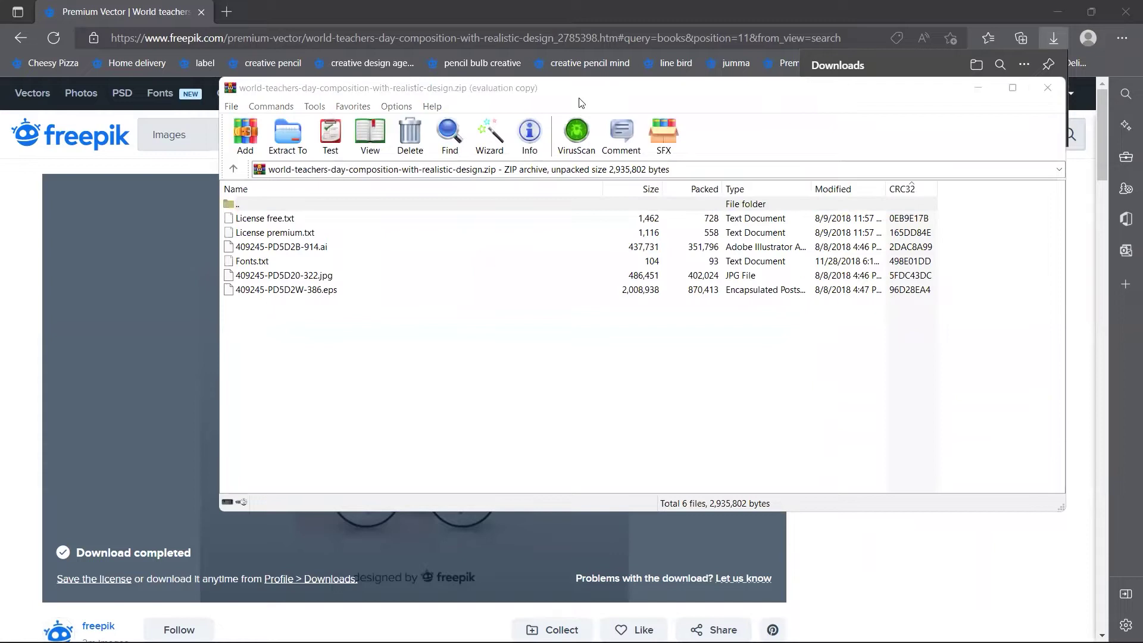
{"action": "left_click_drag", "start_coordinate": [334, 340], "coordinate": [388, 204]}
{"action": "left_click", "coordinate": [379, 332]}
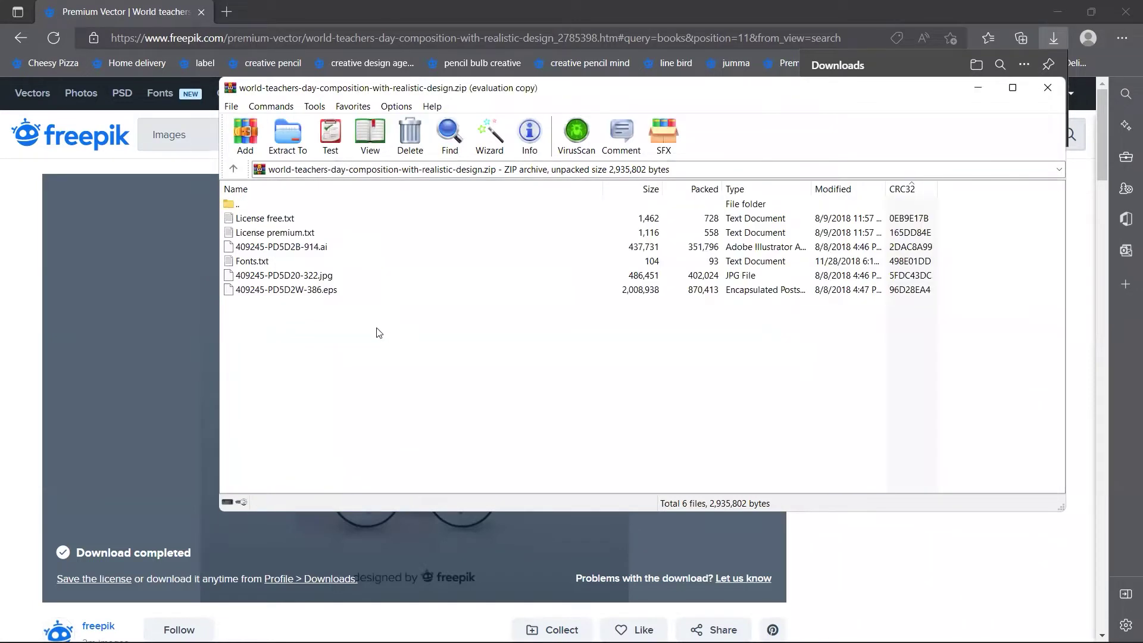
{"action": "left_click", "coordinate": [321, 292]}
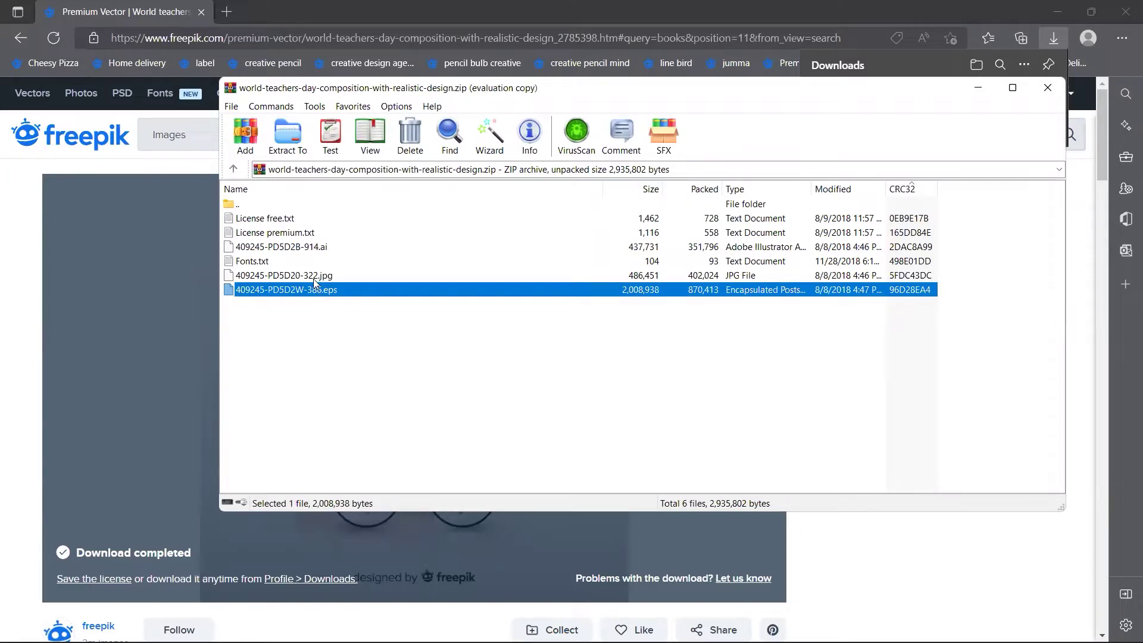
- Preview 409245-PD5D20-322.jpg from the archive, examine the artwork up close, and close the image viewer
{"action": "double_click", "coordinate": [313, 278]}
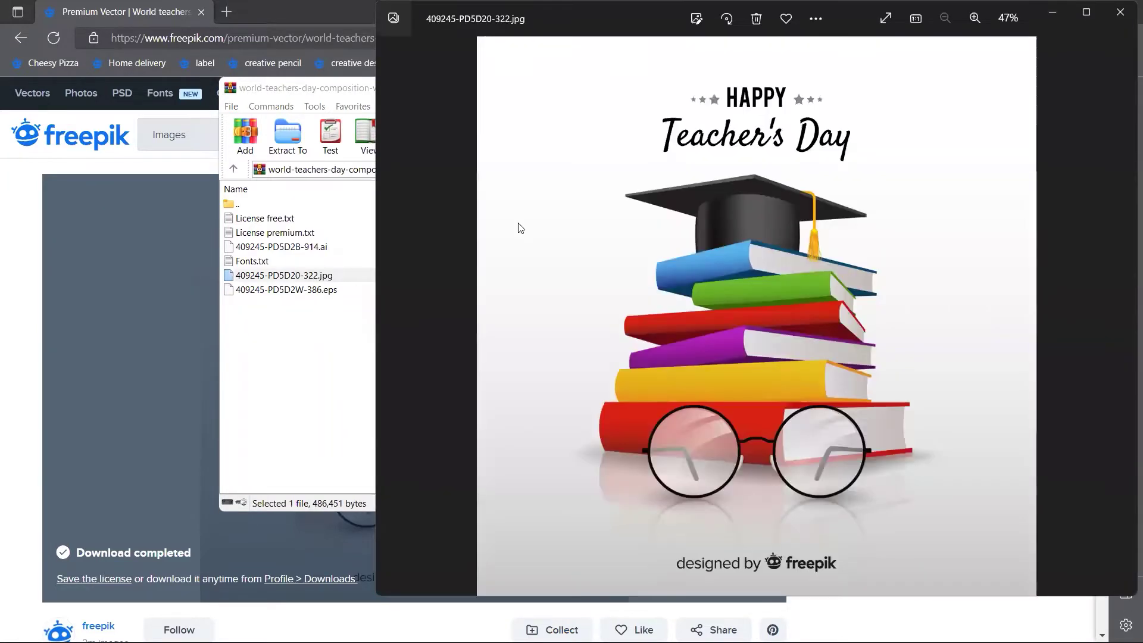
{"action": "scroll", "coordinate": [521, 228], "scroll_direction": "up", "scroll_amount": 2}
{"action": "scroll", "coordinate": [521, 228], "scroll_direction": "down", "scroll_amount": 1}
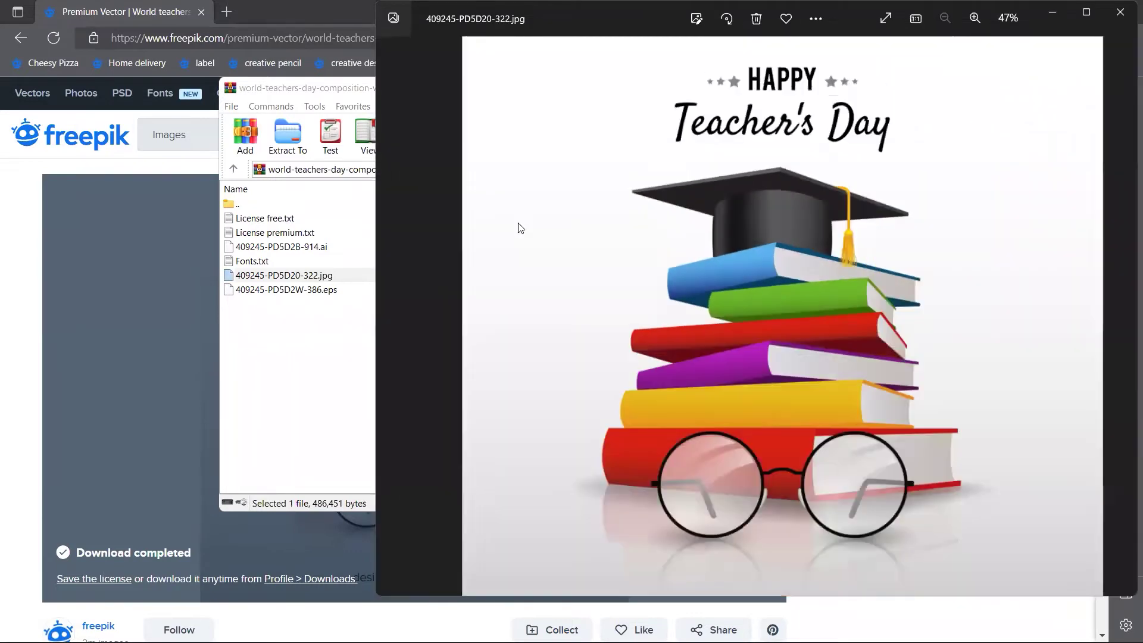
{"action": "left_click", "coordinate": [1120, 12]}
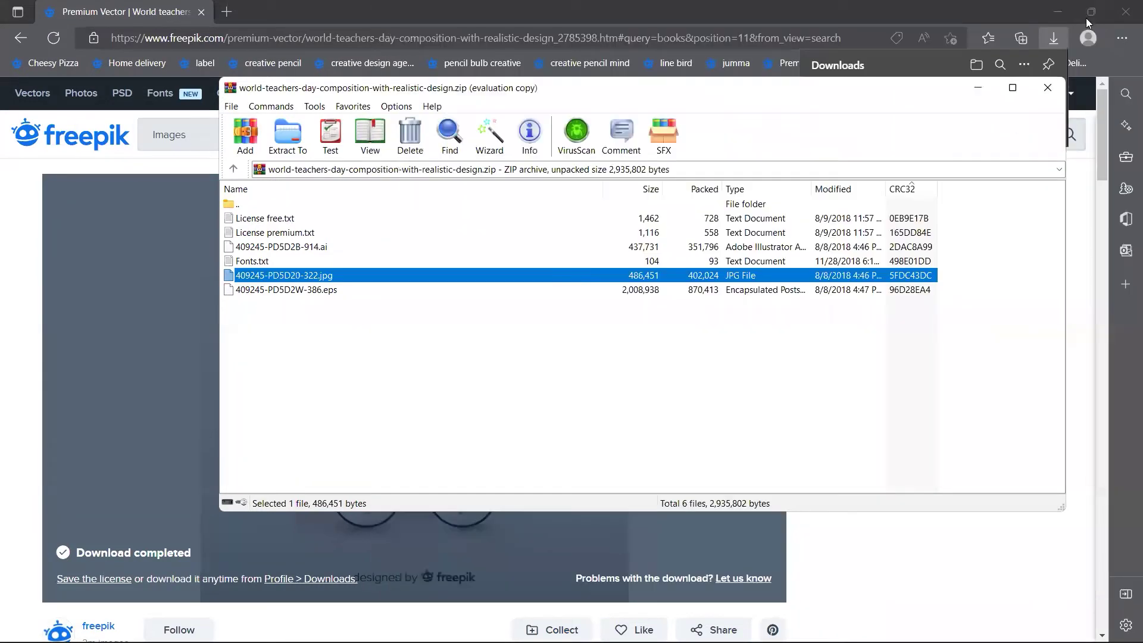
- Open Fonts.txt from the archive and highlight the font name Bebas
{"action": "left_click", "coordinate": [257, 262]}
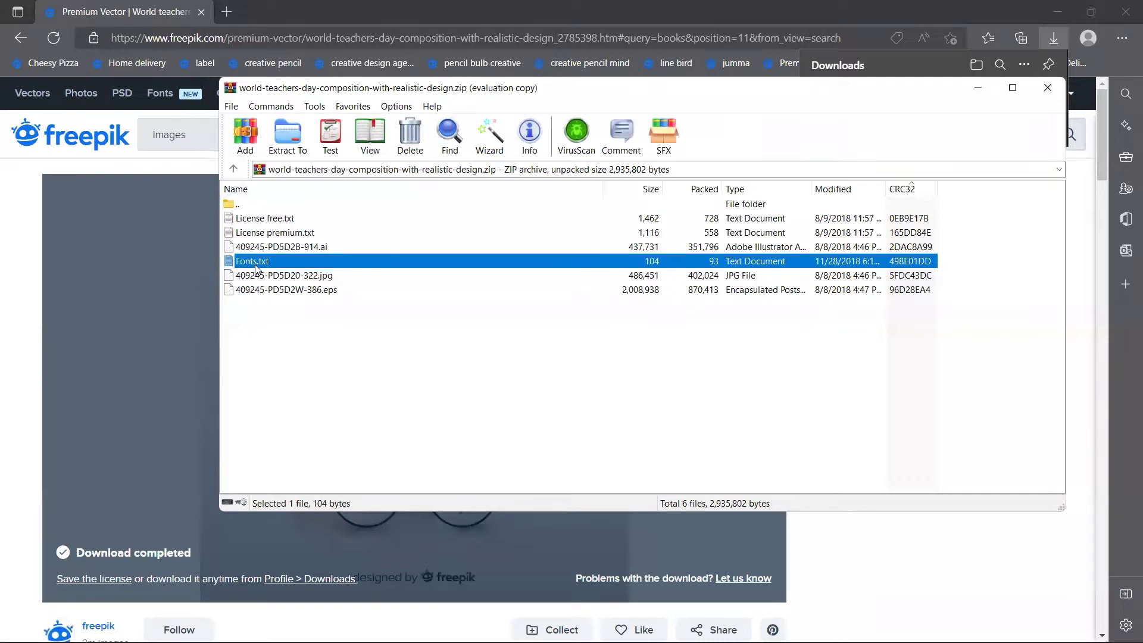
{"action": "double_click", "coordinate": [257, 265]}
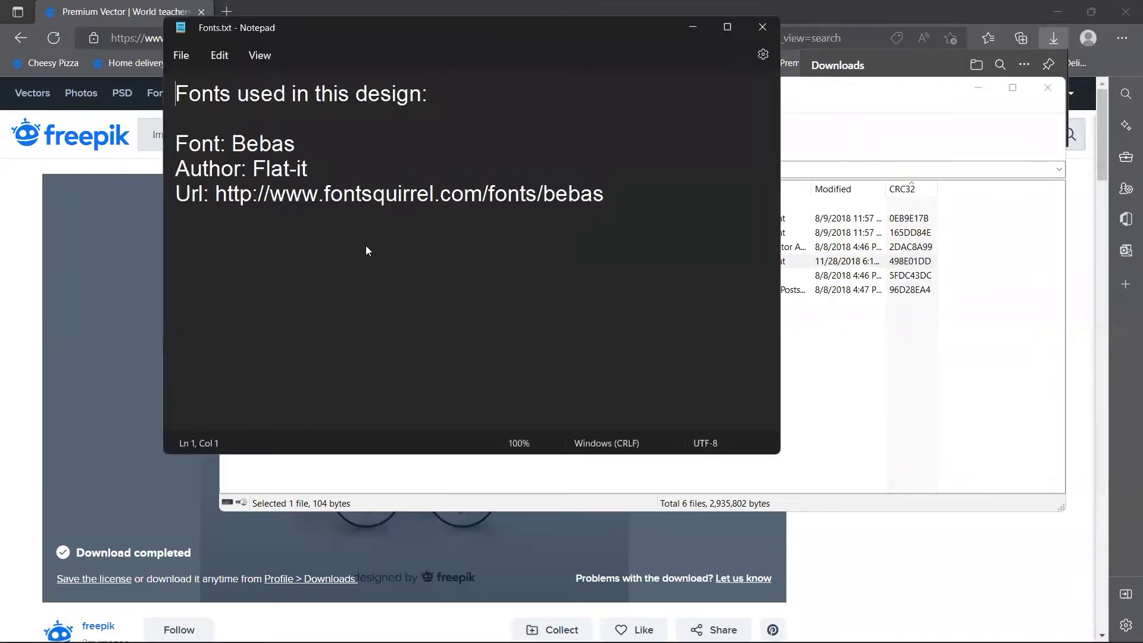
{"action": "left_click", "coordinate": [380, 174]}
{"action": "key", "text": "Up"}
{"action": "key", "text": "Left"}
{"action": "key", "text": "Left"}
{"action": "key", "text": "Left"}
{"action": "key", "text": "Left"}
{"action": "key", "text": "Left"}
{"action": "key", "text": "Left"}
{"action": "key", "text": "shift+Right"}
{"action": "key", "text": "shift+Right"}
{"action": "key", "text": "shift+Right"}
{"action": "key", "text": "shift+Right"}
{"action": "key", "text": "shift+Right"}
{"action": "key", "text": "shift+Right"}
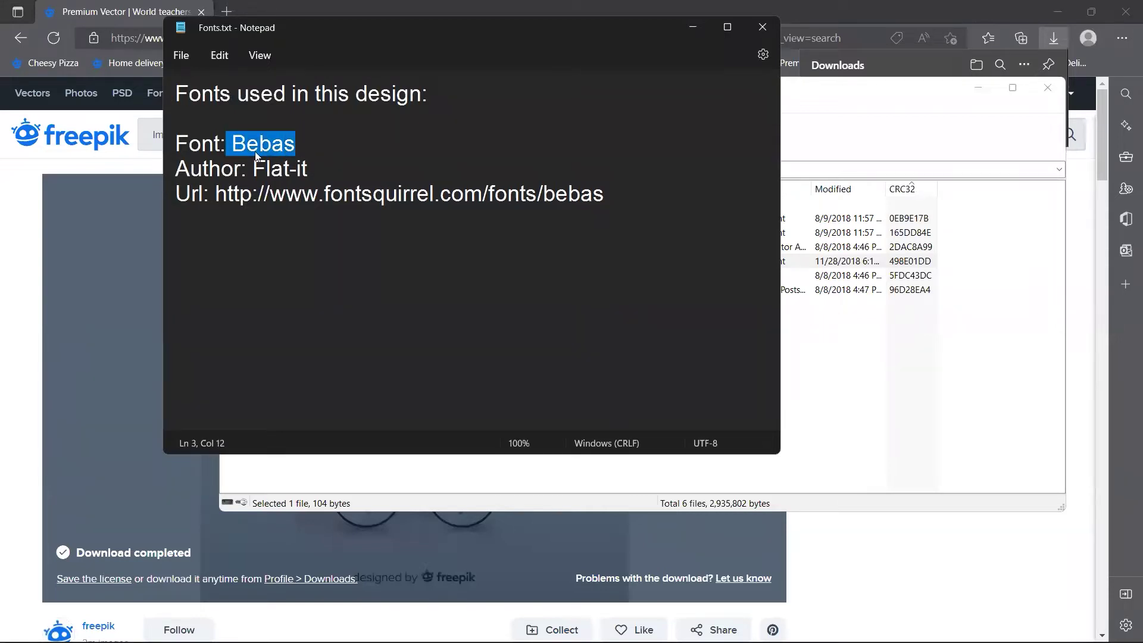
- Highlight the fontsquirrel.com web address in Fonts.txt, and close the text file
{"action": "triple_click", "coordinate": [170, 195]}
{"action": "left_click", "coordinate": [229, 189]}
{"action": "left_click_drag", "start_coordinate": [215, 194], "coordinate": [572, 197]}
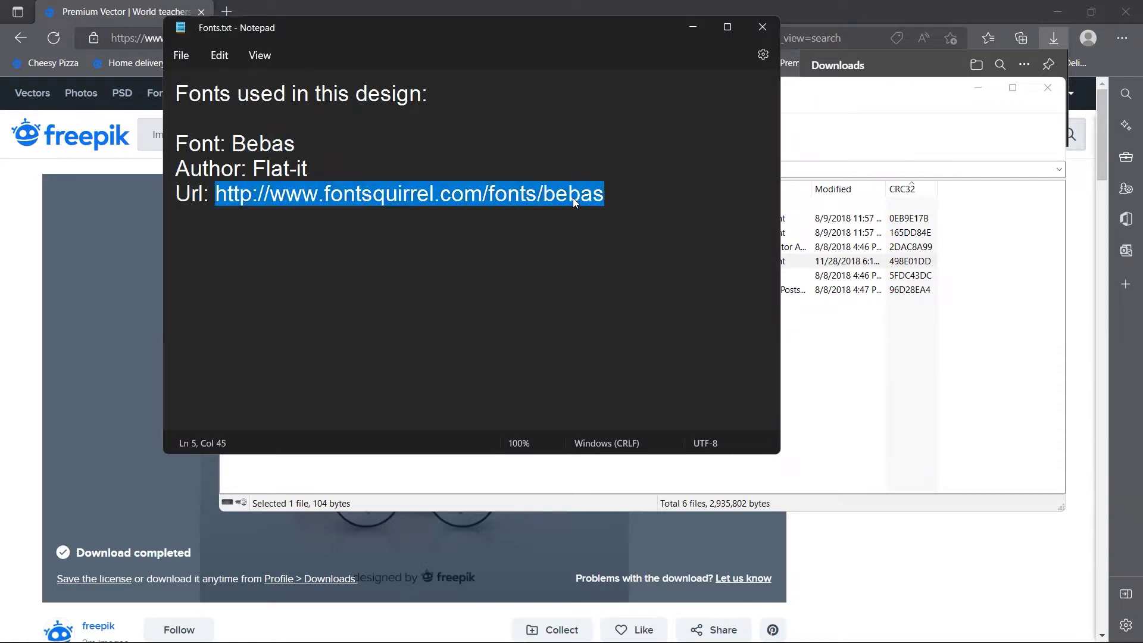
{"action": "left_click", "coordinate": [768, 27]}
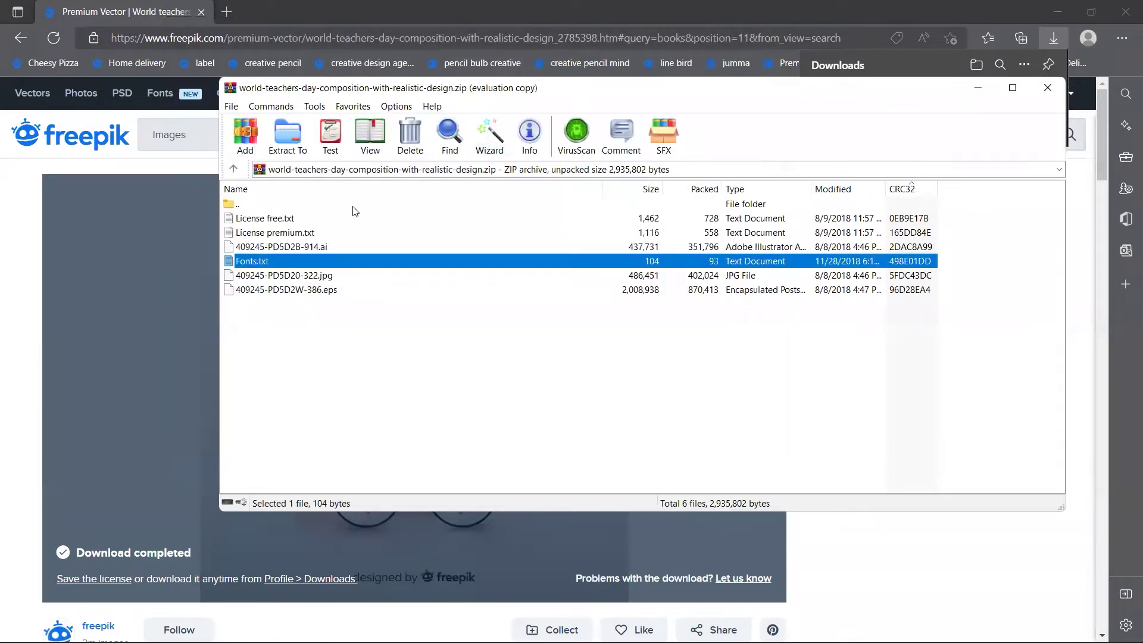
- Compare the 409245-PD5D2B-914.ai and 409245-PD5D2W-386.eps entries in the archive by selecting them alternately
{"action": "left_click", "coordinate": [302, 247]}
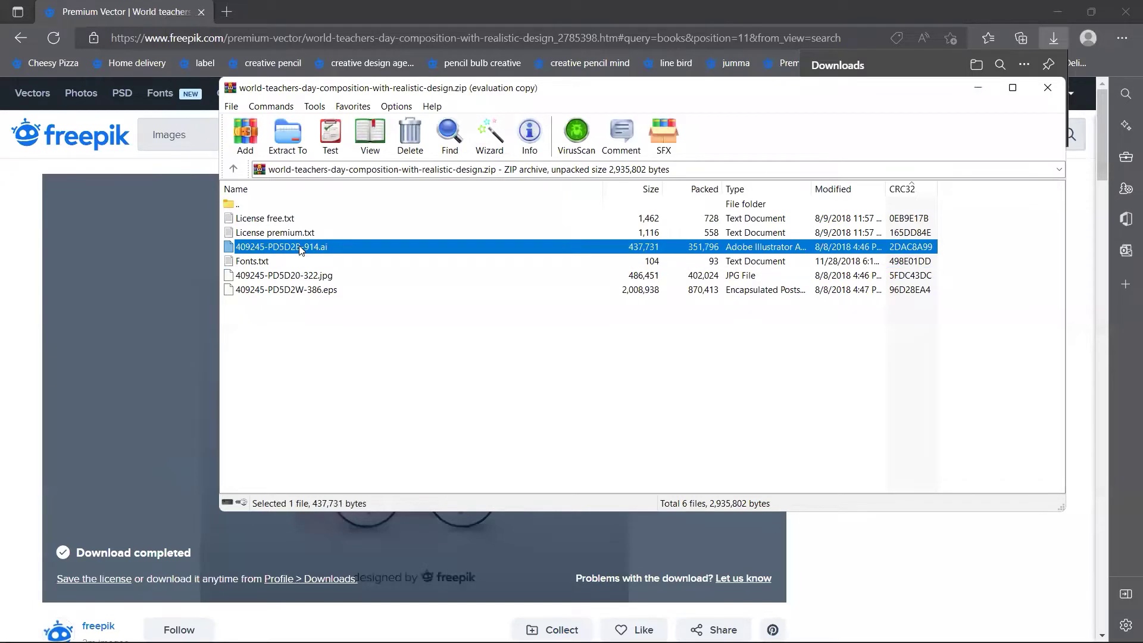
{"action": "left_click", "coordinate": [317, 293]}
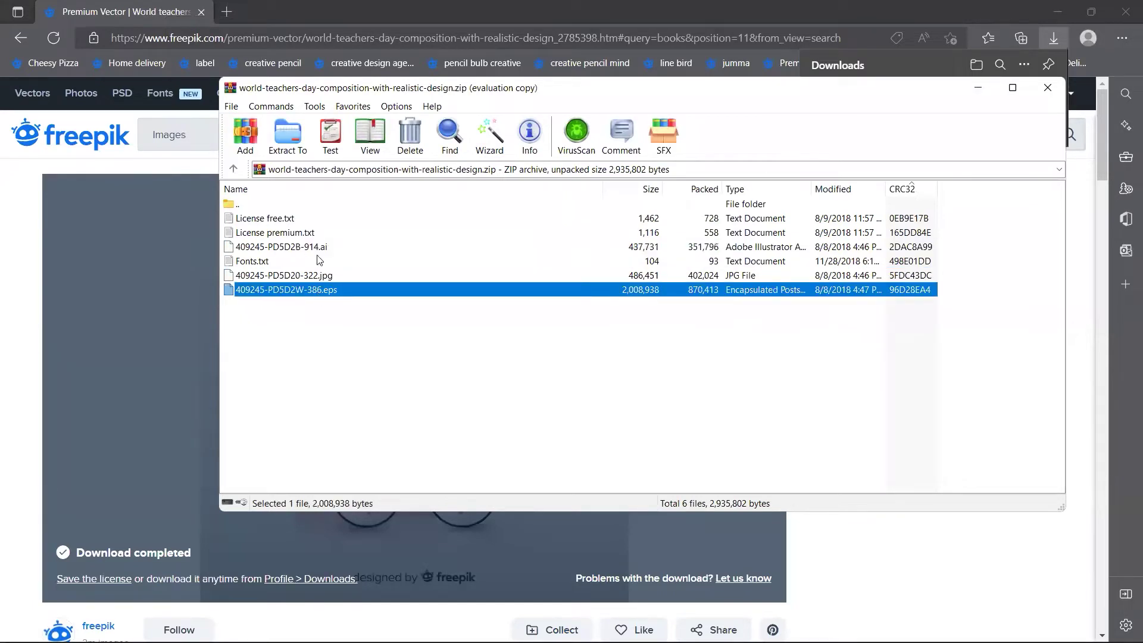
{"action": "left_click", "coordinate": [320, 248]}
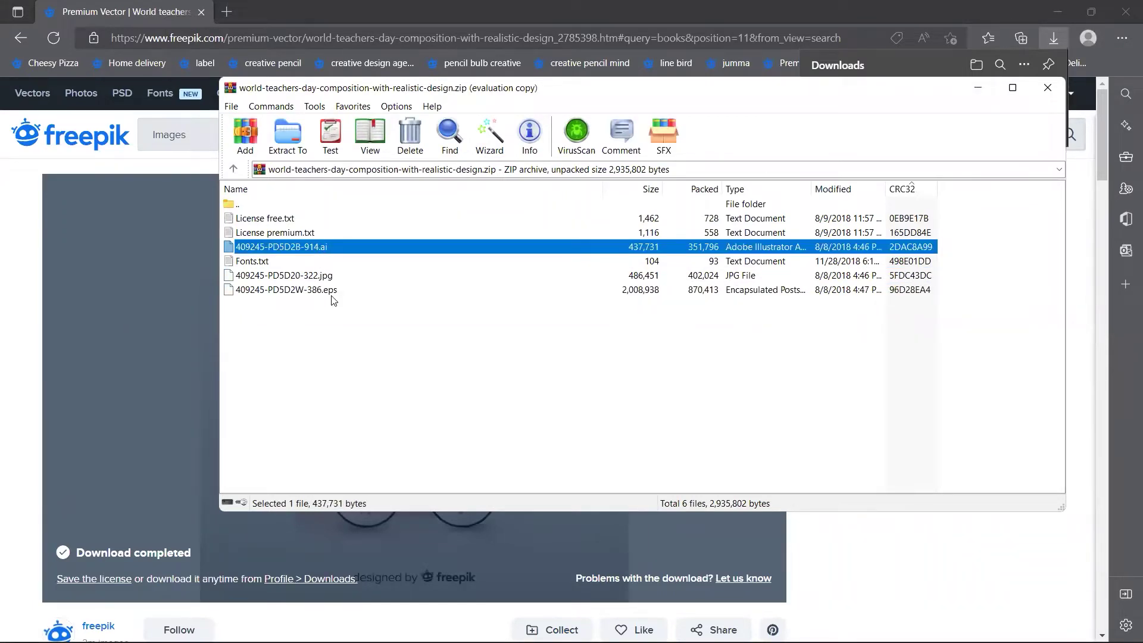
{"action": "left_click", "coordinate": [333, 295]}
{"action": "left_click", "coordinate": [326, 250]}
{"action": "left_click", "coordinate": [329, 292]}
{"action": "left_click", "coordinate": [317, 249]}
- Open 409245-PD5D2W-386.eps from the archive in Illustrator and dismiss the missing fonts notice without replacing the fonts
{"action": "left_click", "coordinate": [326, 293]}
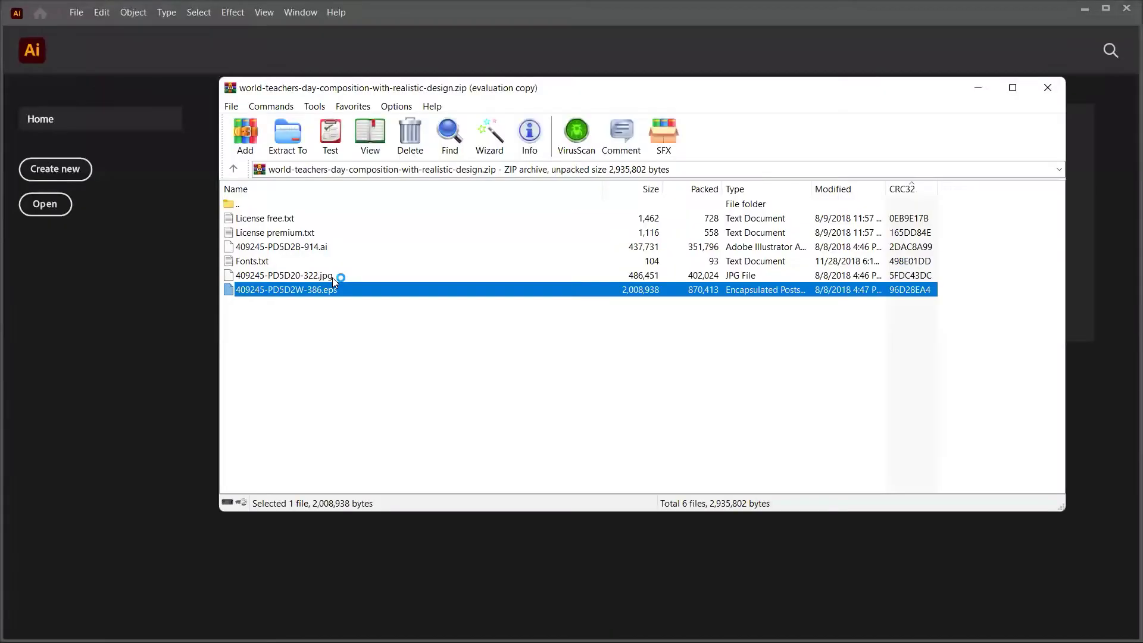
{"action": "key", "text": "alt+Tab"}
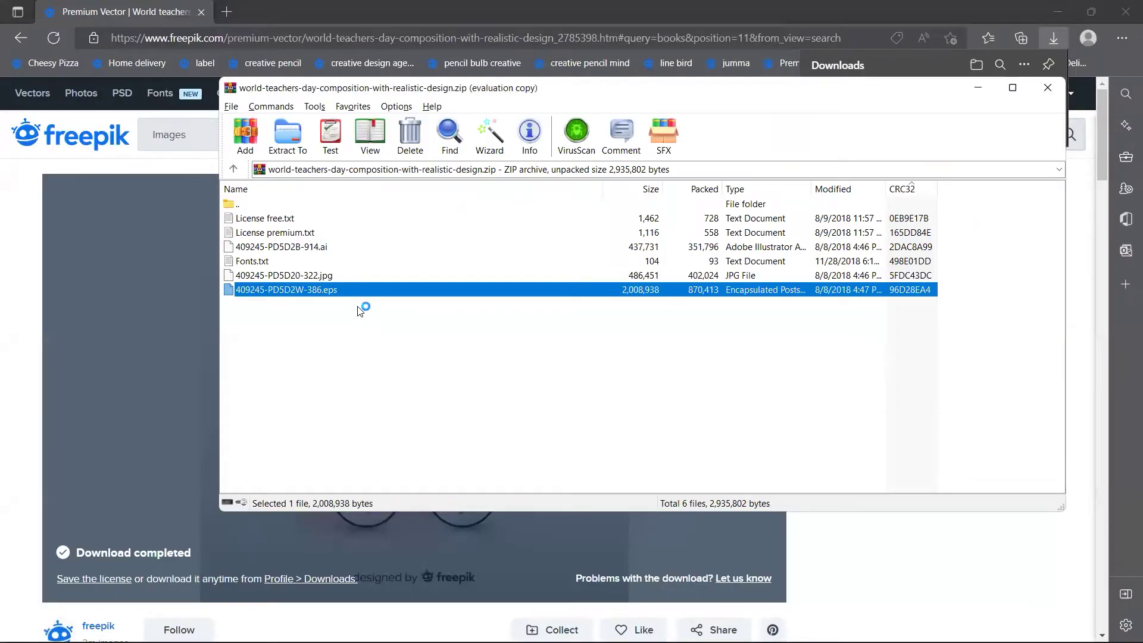
{"action": "key", "text": "alt+Tab"}
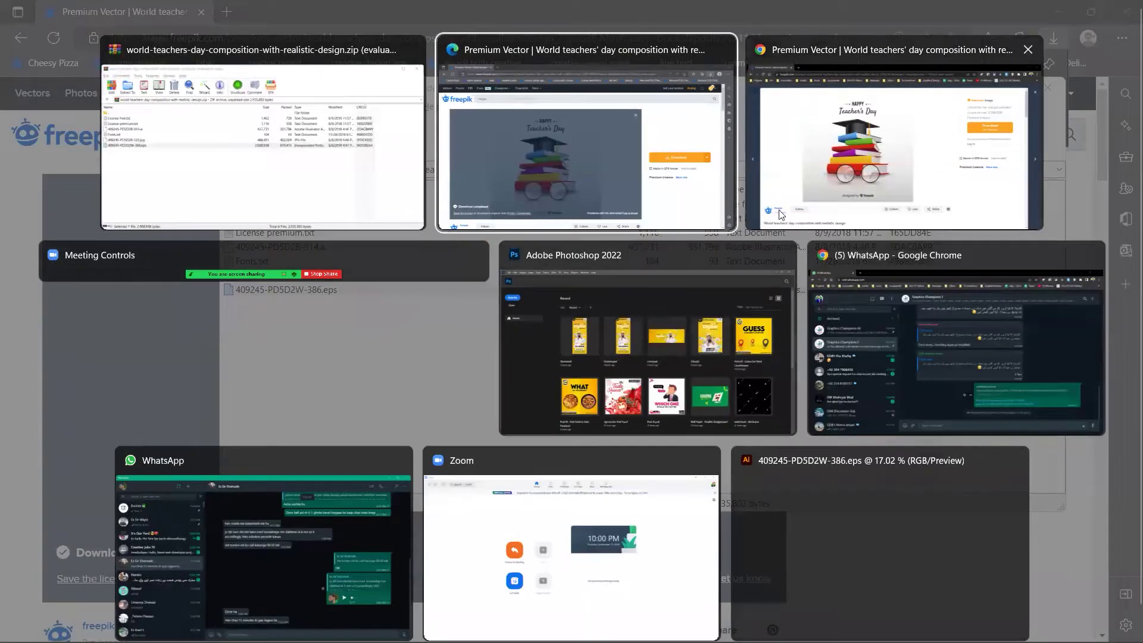
{"action": "left_click", "coordinate": [793, 523]}
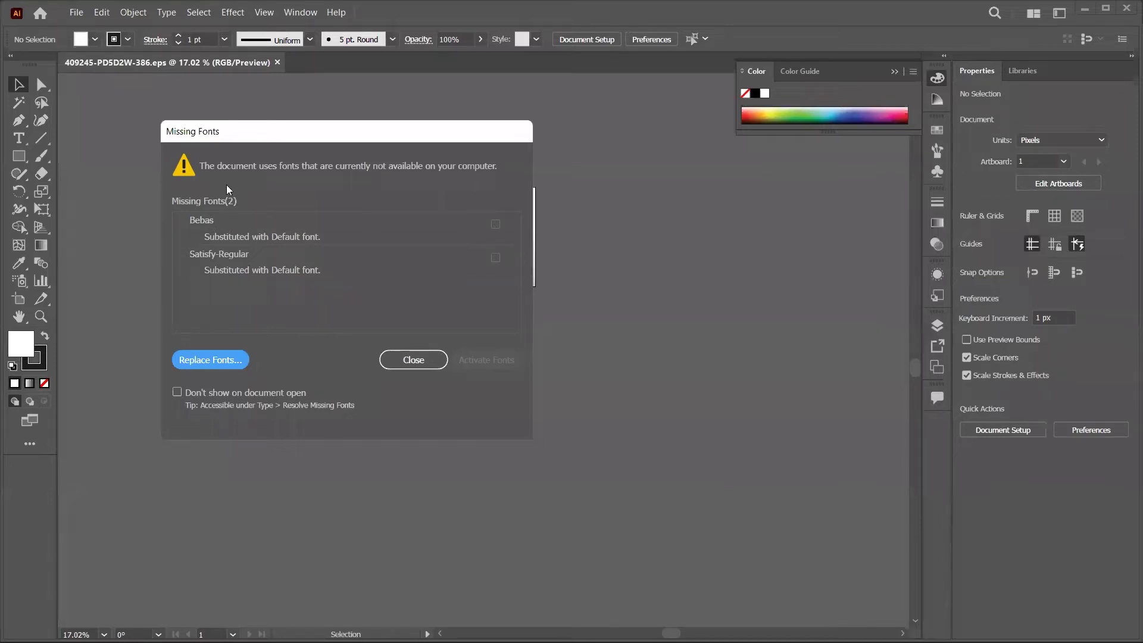
{"action": "left_click", "coordinate": [438, 357]}
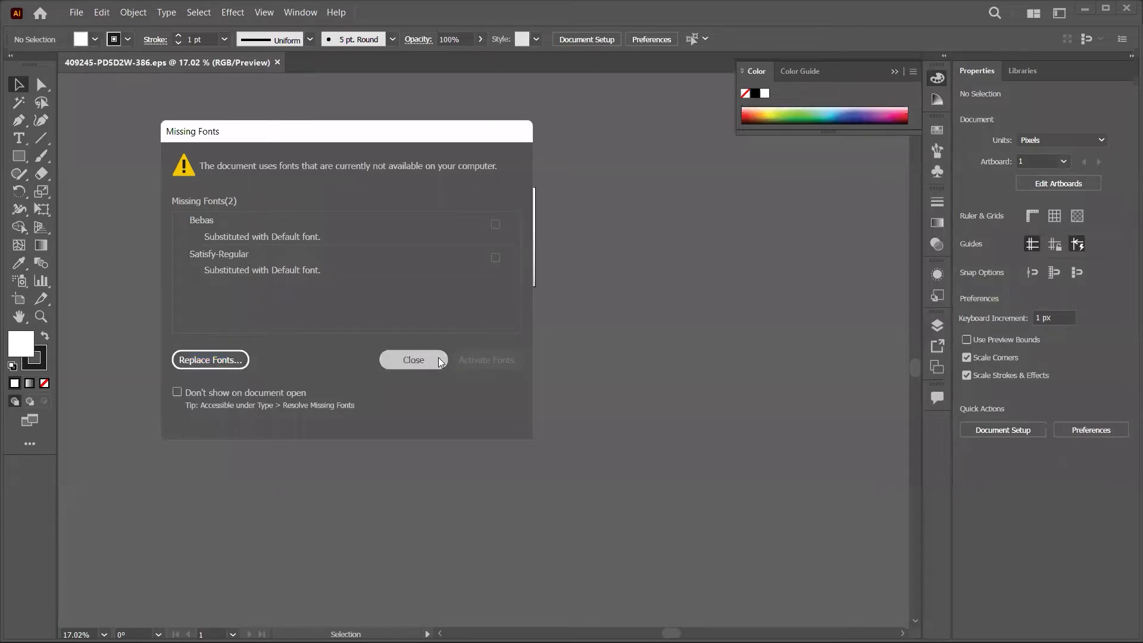
{"action": "key", "text": "alt+Tab"}
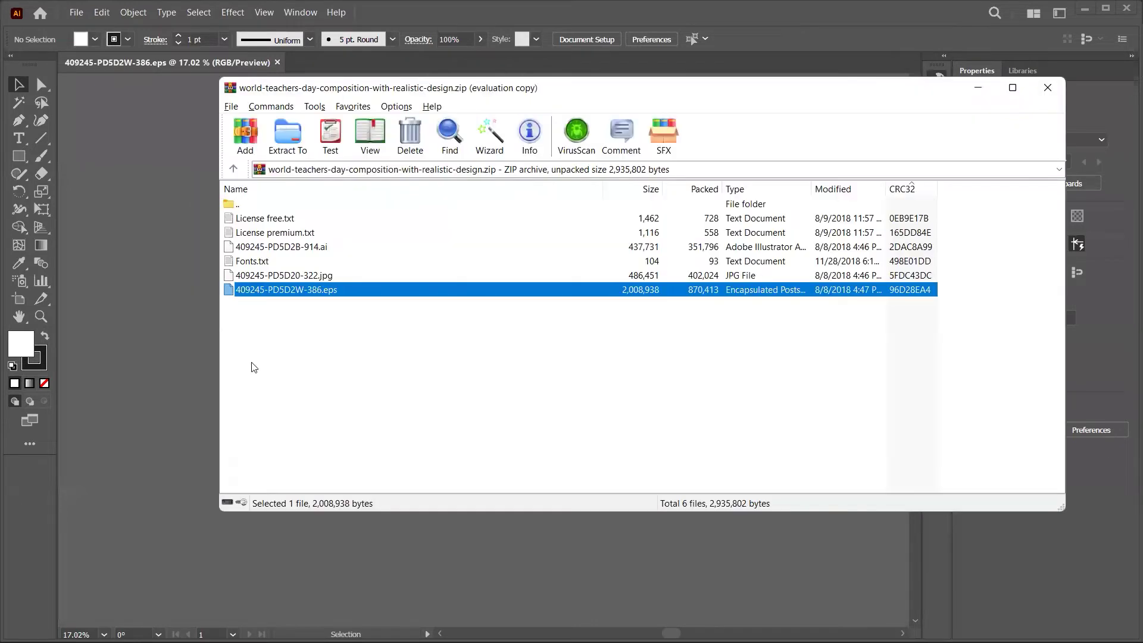
{"action": "left_click", "coordinate": [148, 364]}
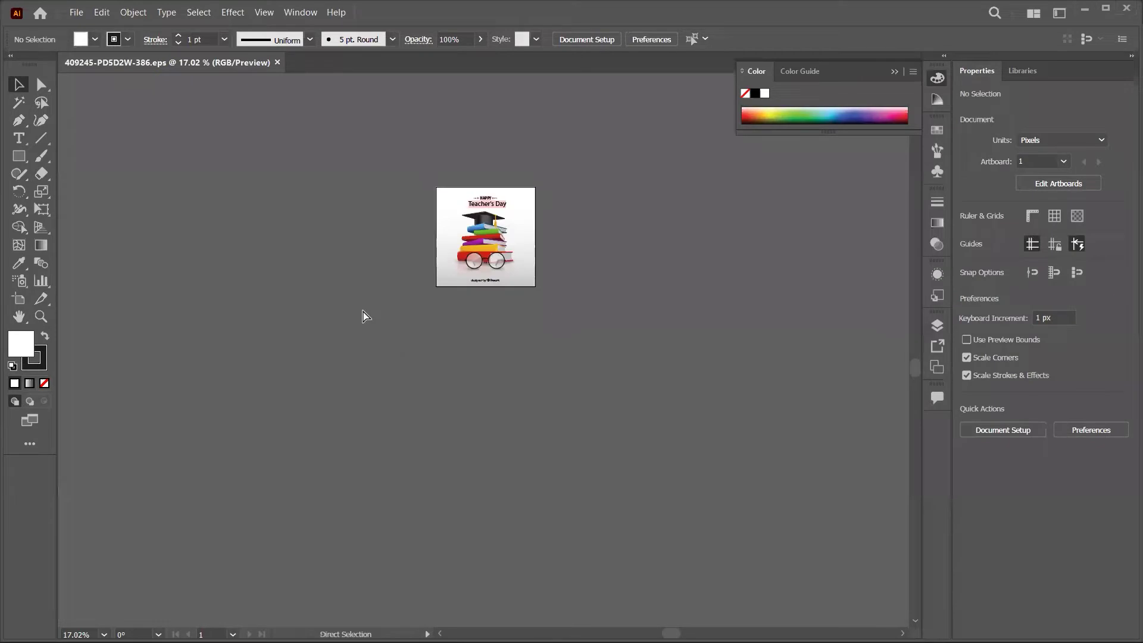
- Examine the Teacher's Day EPS artwork at 66.67% zoom, close Illustrator and return to the archive
{"action": "key", "text": "ctrl+equal"}
{"action": "key", "text": "ctrl+equal"}
{"action": "key", "text": "ctrl+equal"}
{"action": "key", "text": "ctrl+equal"}
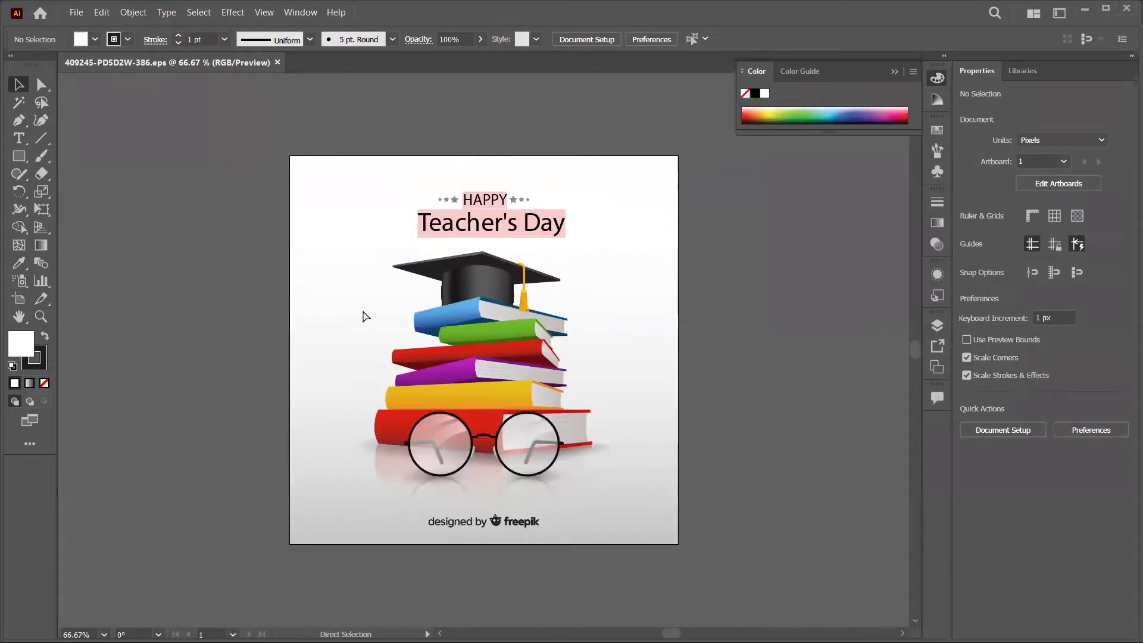
{"action": "left_click", "coordinate": [362, 309]}
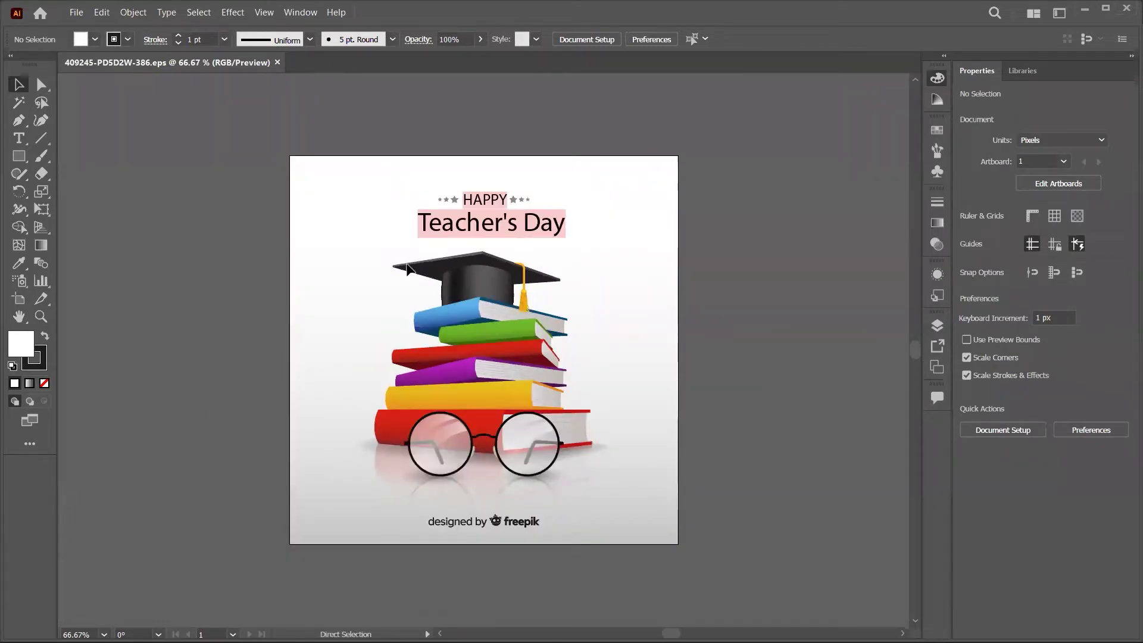
{"action": "key", "text": "alt+Tab"}
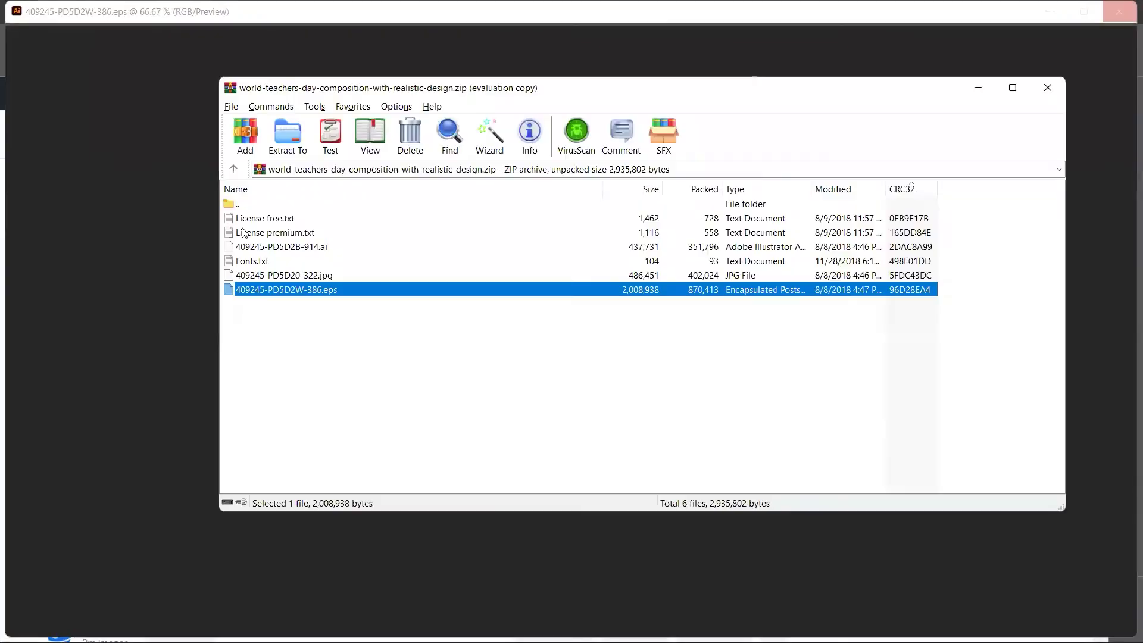
- Open 409245-PD5D2B-914.ai in Illustrator, dismiss the missing fonts notice, view the whole artboard, and return to the archive
{"action": "left_click", "coordinate": [290, 247]}
{"action": "double_click", "coordinate": [290, 247]}
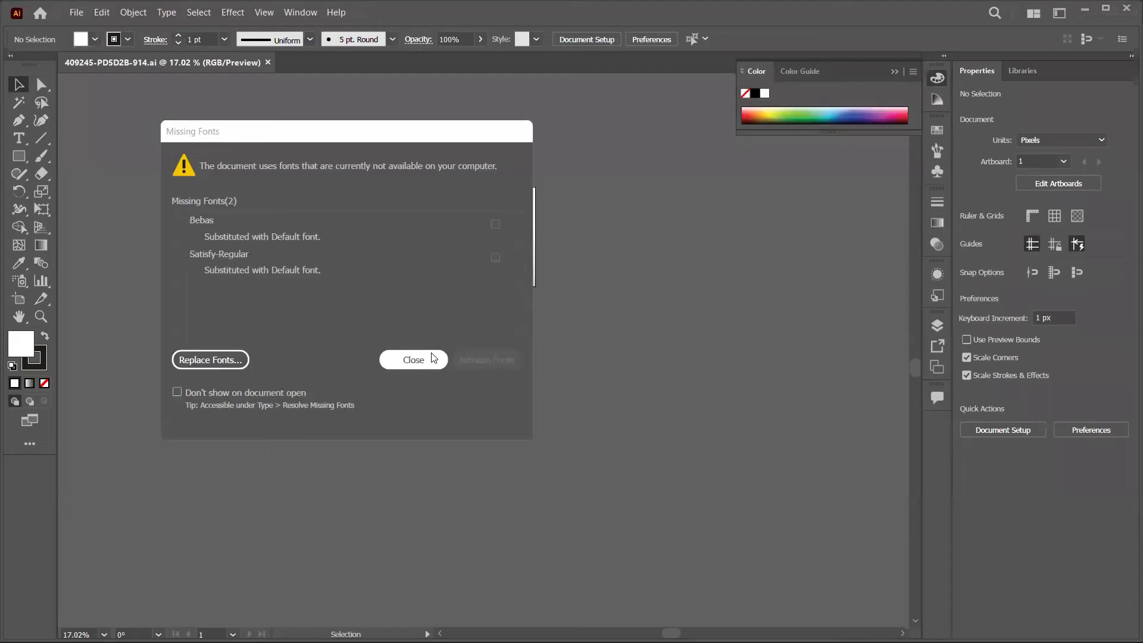
{"action": "left_click", "coordinate": [431, 354]}
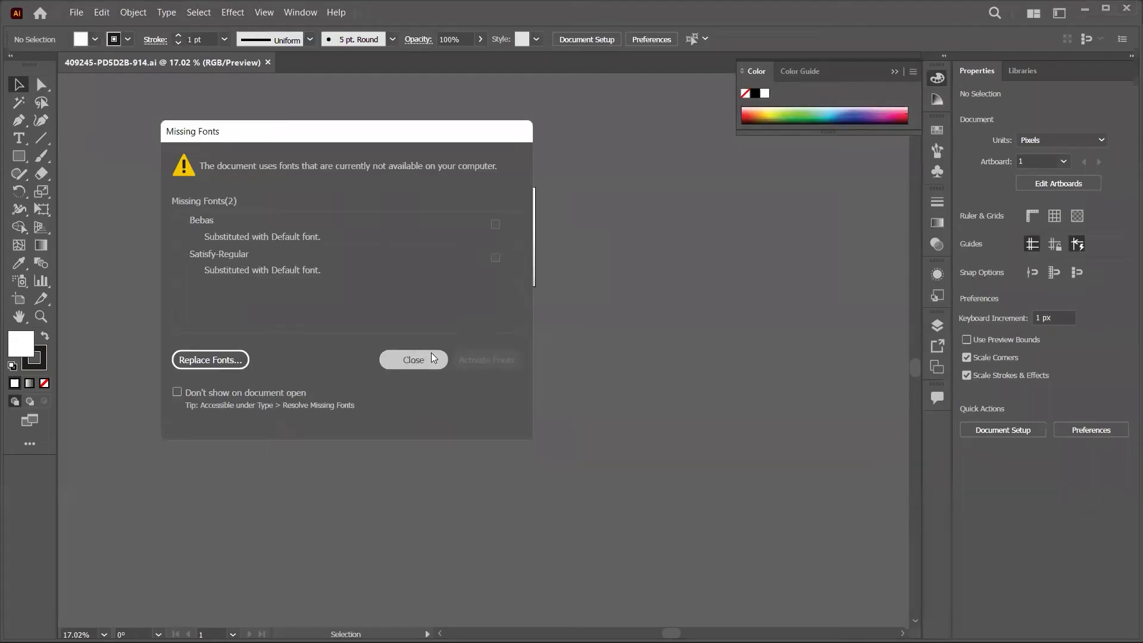
{"action": "key", "text": "z"}
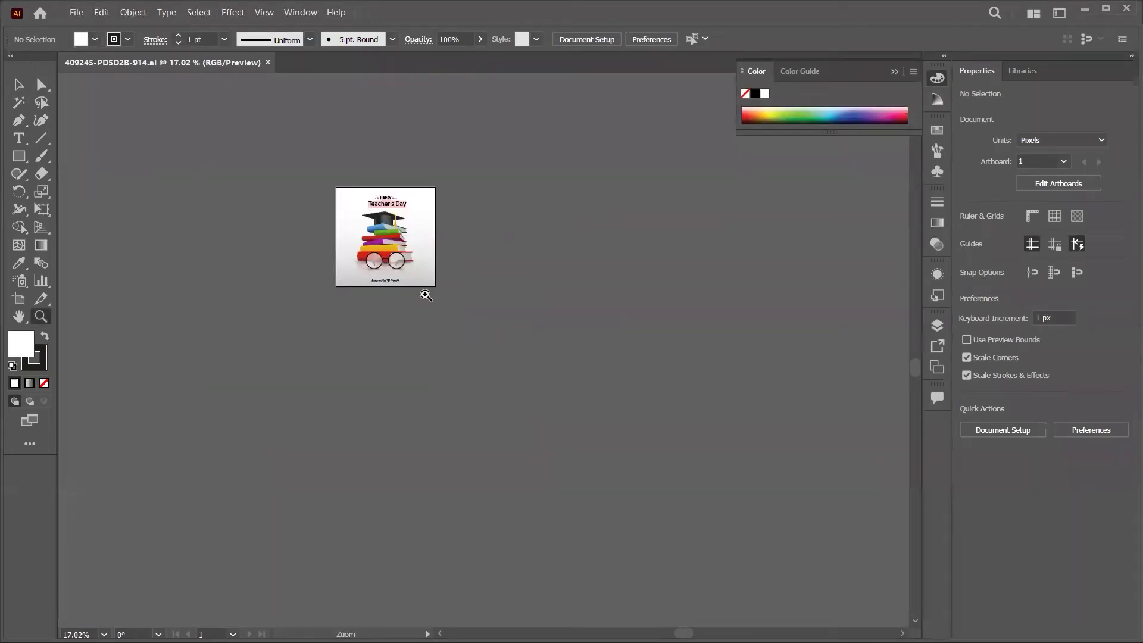
{"action": "key", "text": "ctrl+0"}
{"action": "key", "text": "v"}
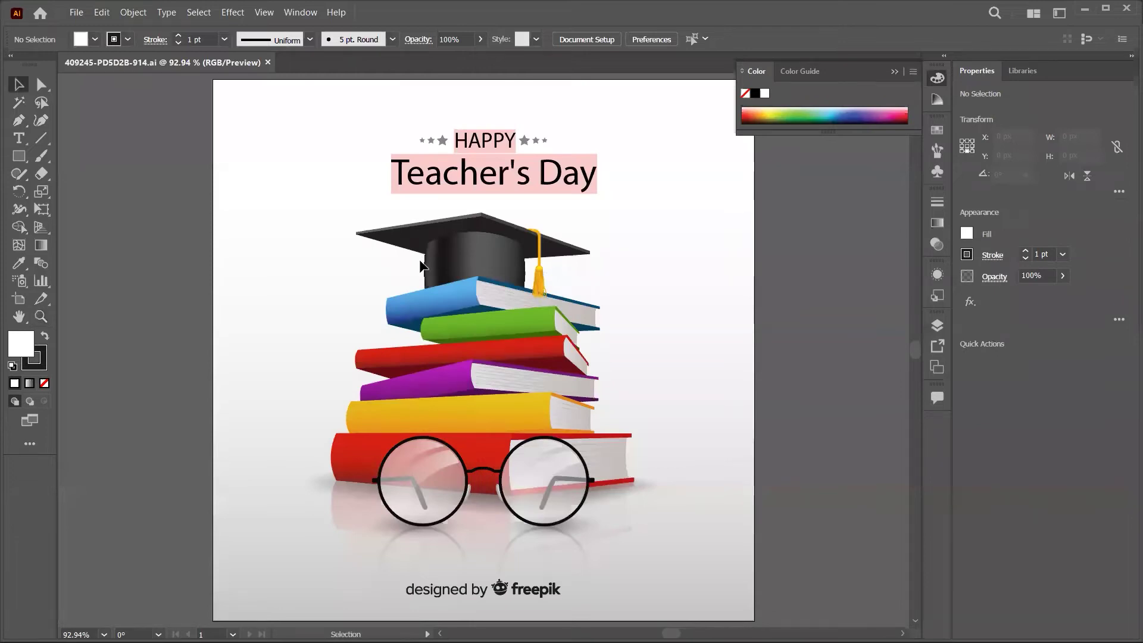
{"action": "key", "text": "alt+Tab"}
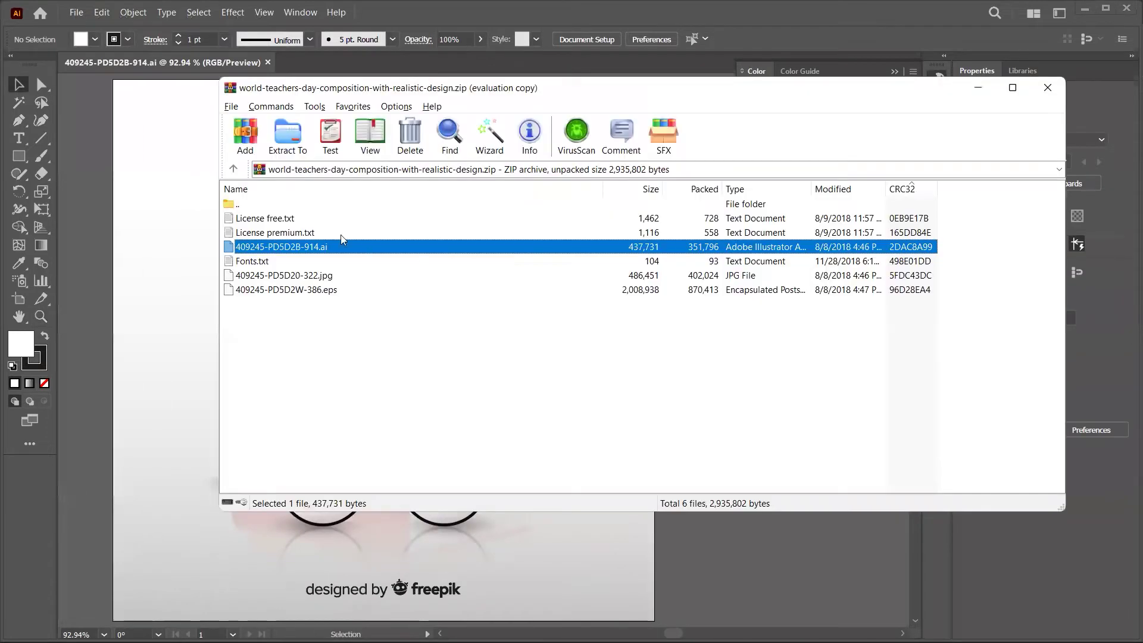
- Open License premium.txt from the archive, read through its usage terms in an enlarged window, and close it
{"action": "left_click", "coordinate": [322, 232]}
{"action": "double_click", "coordinate": [322, 233]}
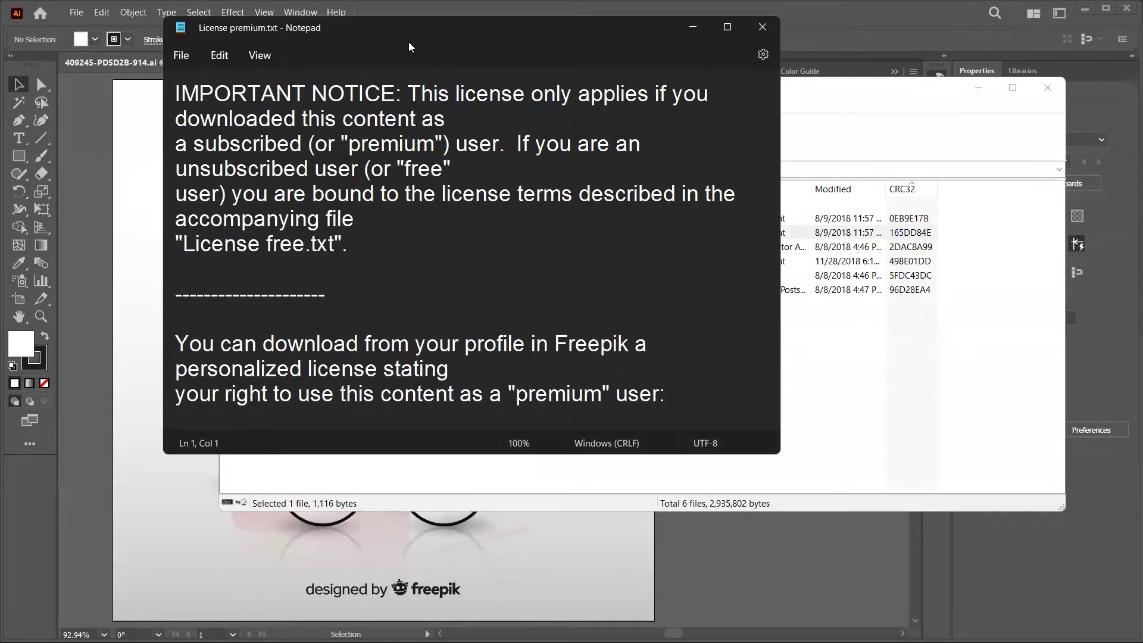
{"action": "left_click_drag", "start_coordinate": [380, 32], "coordinate": [207, 23]}
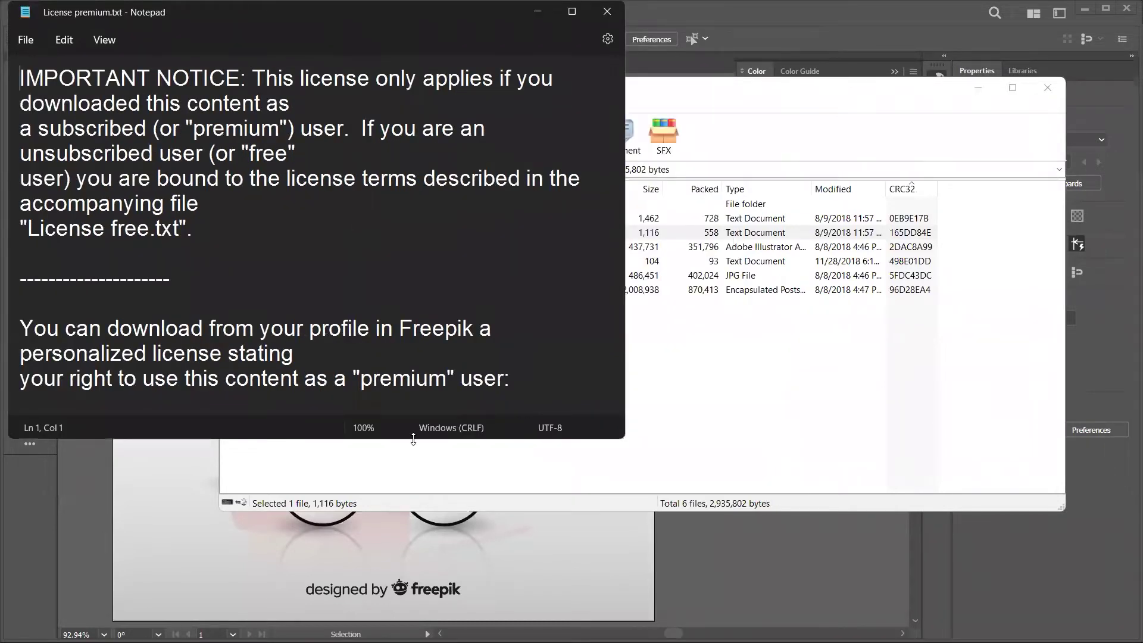
{"action": "left_click_drag", "start_coordinate": [414, 440], "coordinate": [414, 603]}
{"action": "left_click", "coordinate": [462, 530]}
{"action": "scroll", "coordinate": [462, 530], "scroll_direction": "down", "scroll_amount": 5}
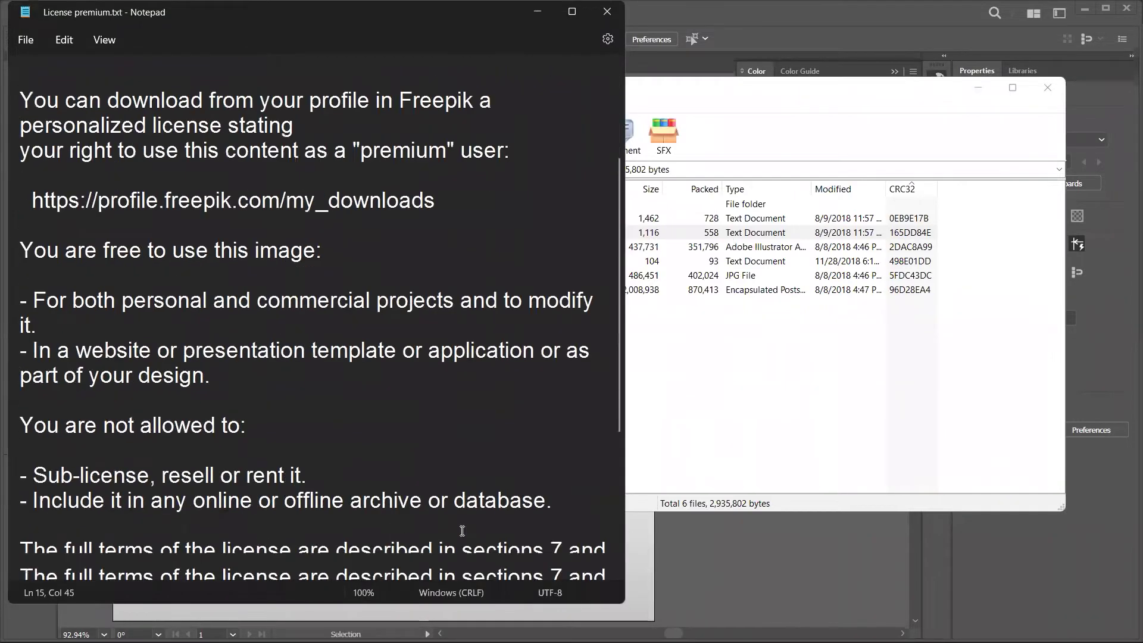
{"action": "scroll", "coordinate": [462, 530], "scroll_direction": "down", "scroll_amount": 2}
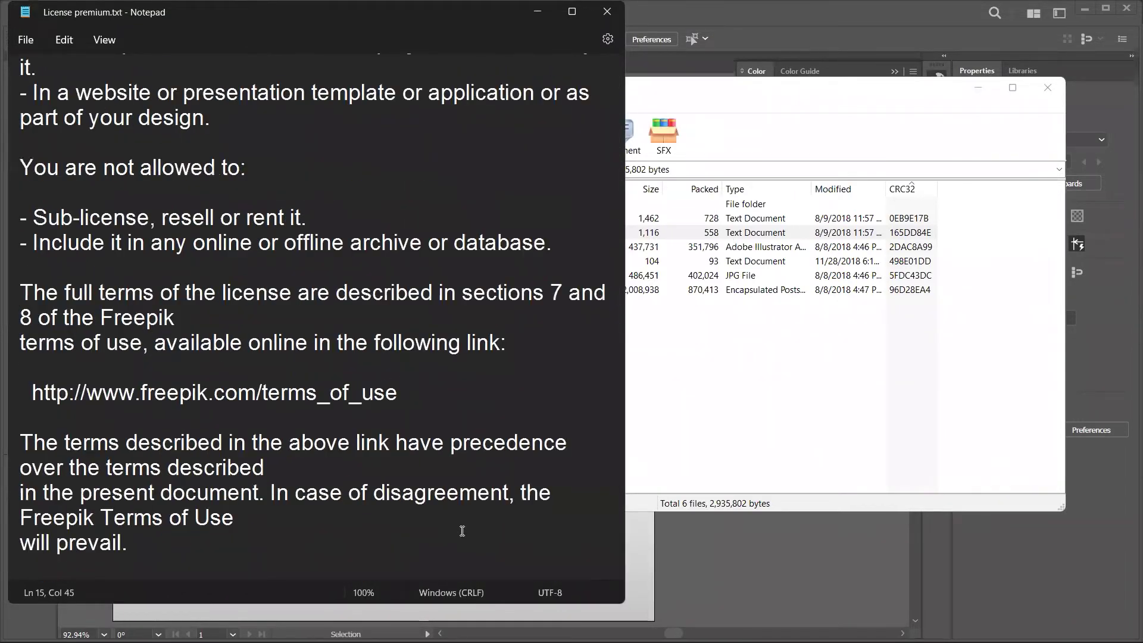
{"action": "scroll", "coordinate": [462, 530], "scroll_direction": "up", "scroll_amount": 7}
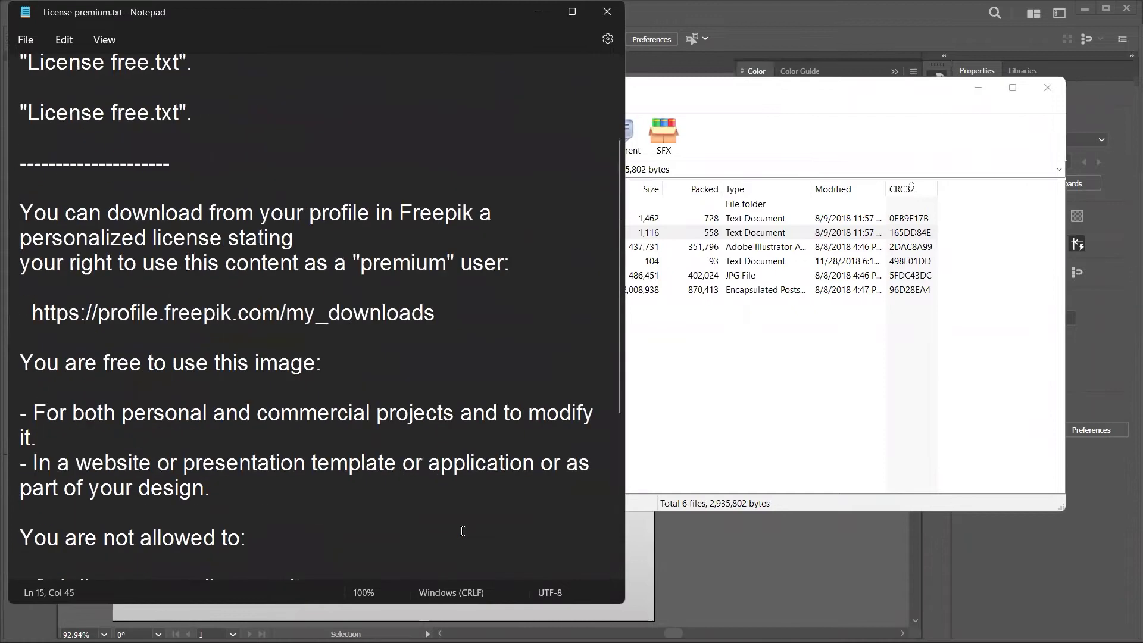
{"action": "left_click_drag", "start_coordinate": [538, 25], "coordinate": [561, 97]}
{"action": "left_click", "coordinate": [623, 85]}
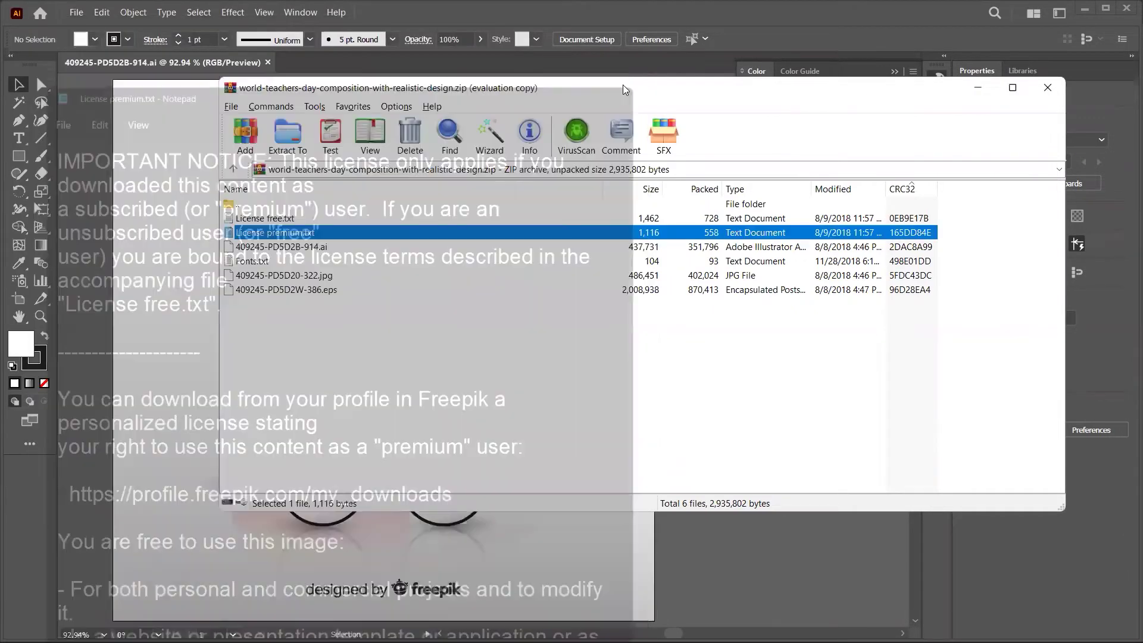
- Read through the attribution and usage terms in License free.txt, close it, and select License premium.txt in the archive
{"action": "left_click", "coordinate": [292, 220]}
{"action": "double_click", "coordinate": [292, 226]}
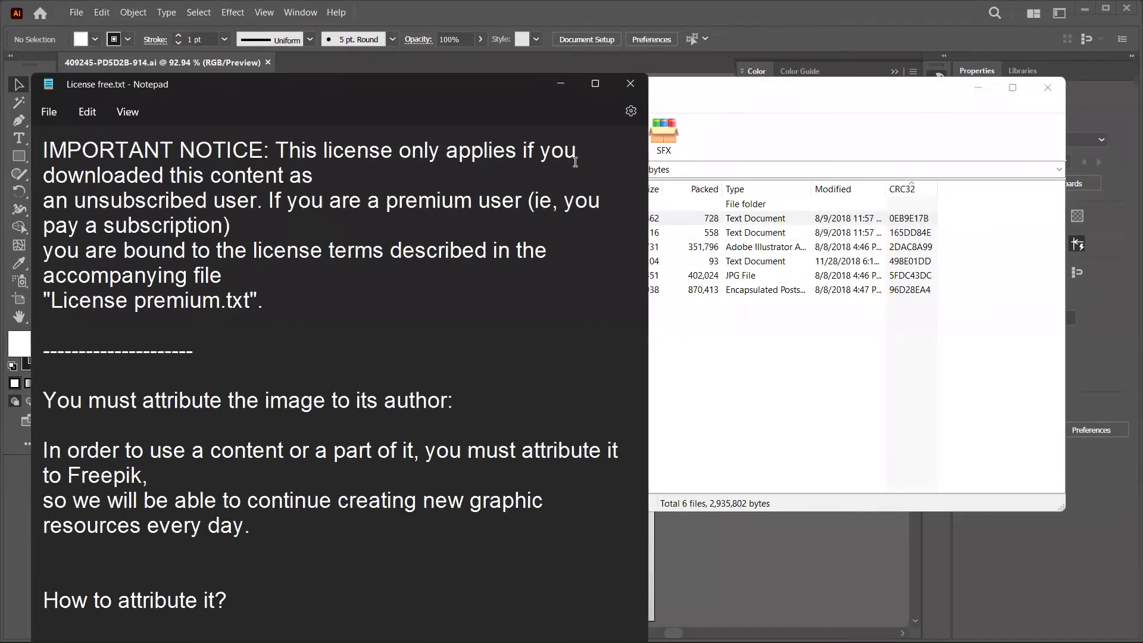
{"action": "scroll", "coordinate": [505, 247], "scroll_direction": "down", "scroll_amount": 10}
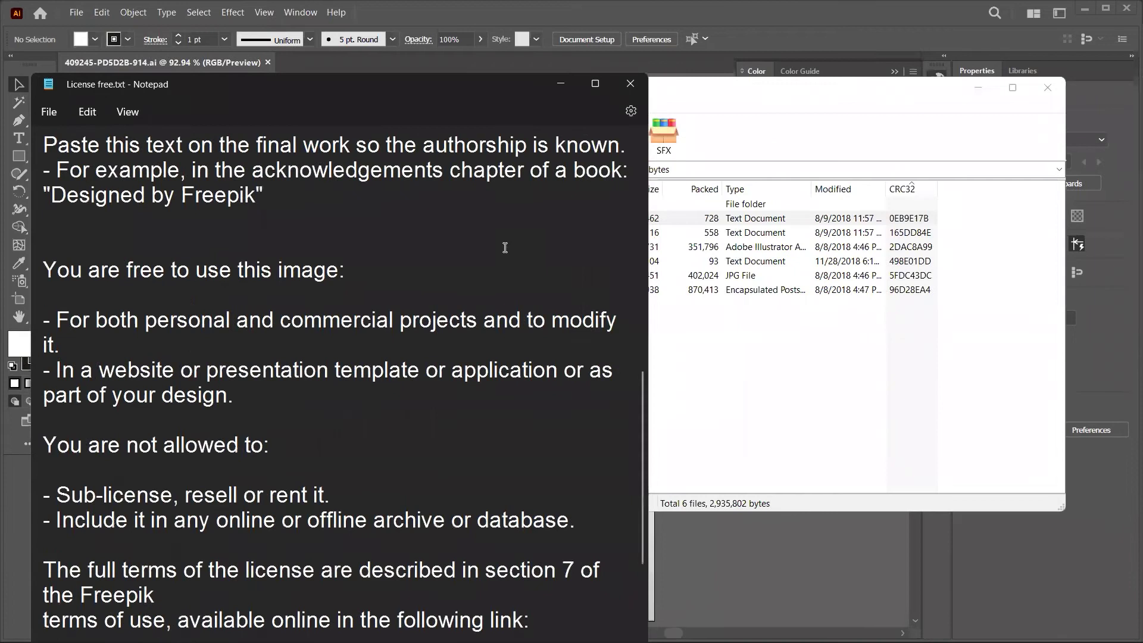
{"action": "scroll", "coordinate": [505, 247], "scroll_direction": "down", "scroll_amount": 3}
{"action": "scroll", "coordinate": [505, 247], "scroll_direction": "up", "scroll_amount": 12}
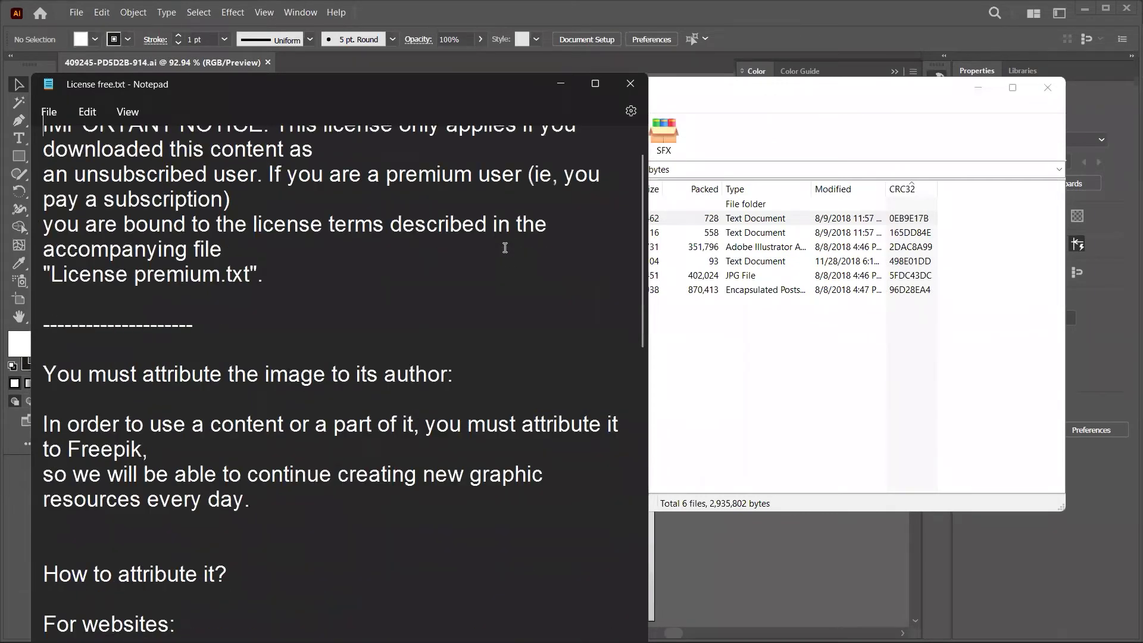
{"action": "scroll", "coordinate": [505, 248], "scroll_direction": "down", "scroll_amount": 11}
{"action": "scroll", "coordinate": [505, 247], "scroll_direction": "down", "scroll_amount": 2}
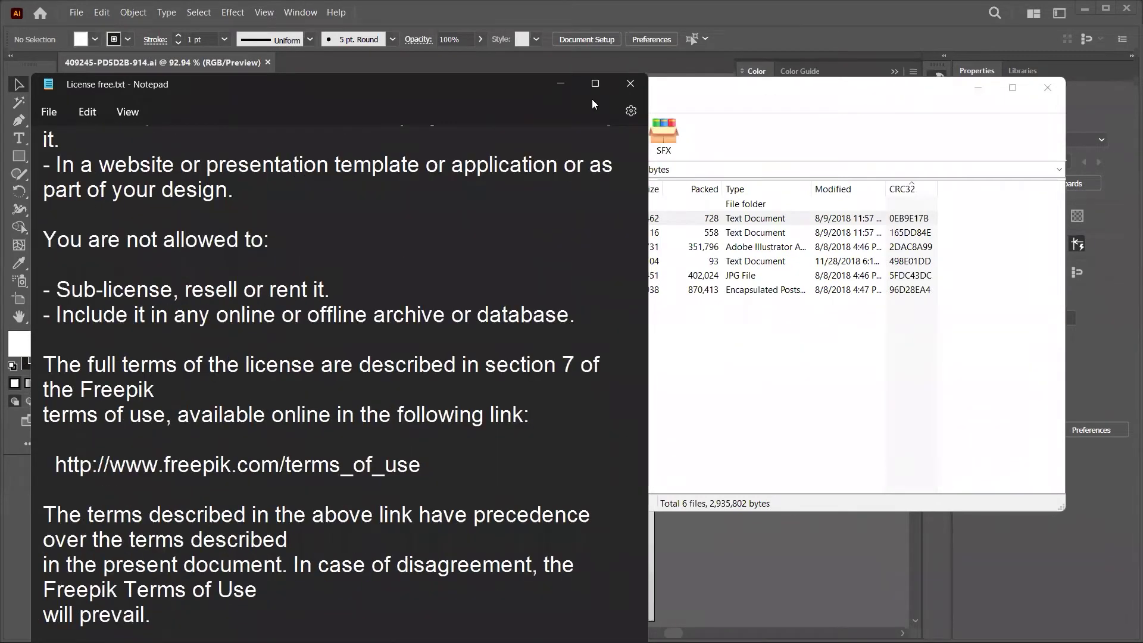
{"action": "left_click", "coordinate": [631, 86]}
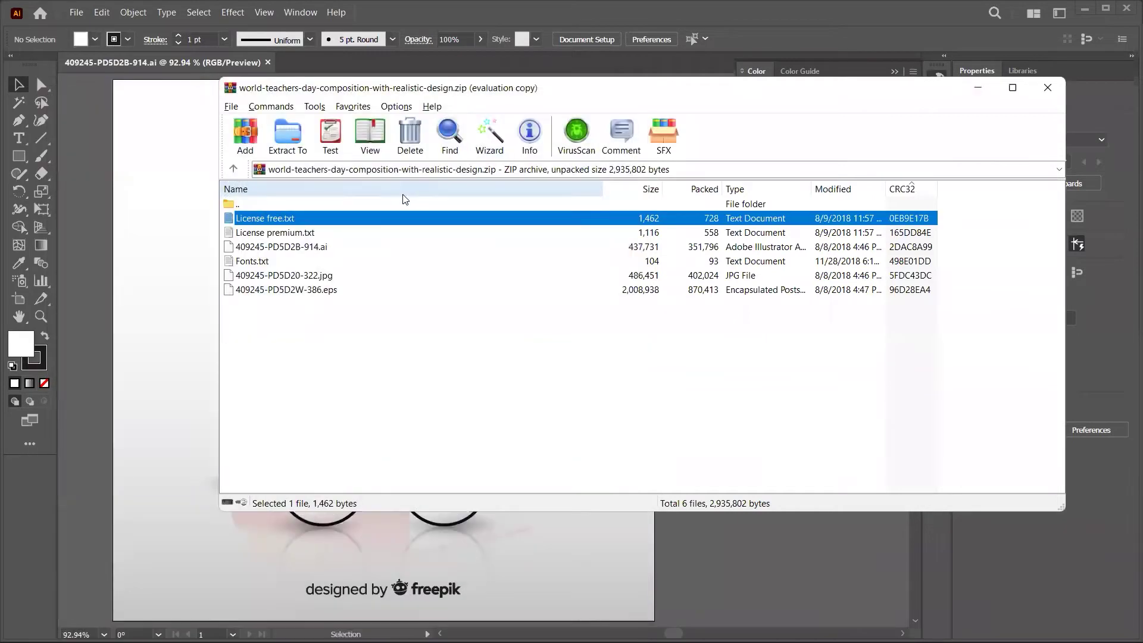
{"action": "left_click", "coordinate": [301, 235]}
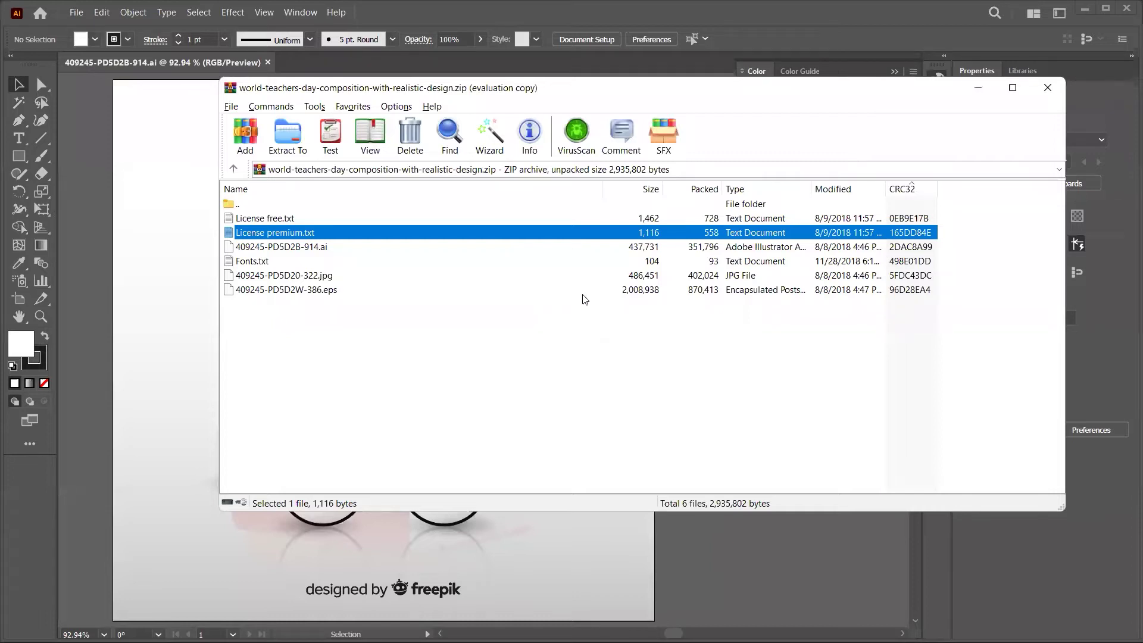
- Look over all the files in the archive and bring the Teacher's Day artwork in Illustrator back into view
{"action": "left_click_drag", "start_coordinate": [333, 308], "coordinate": [374, 219]}
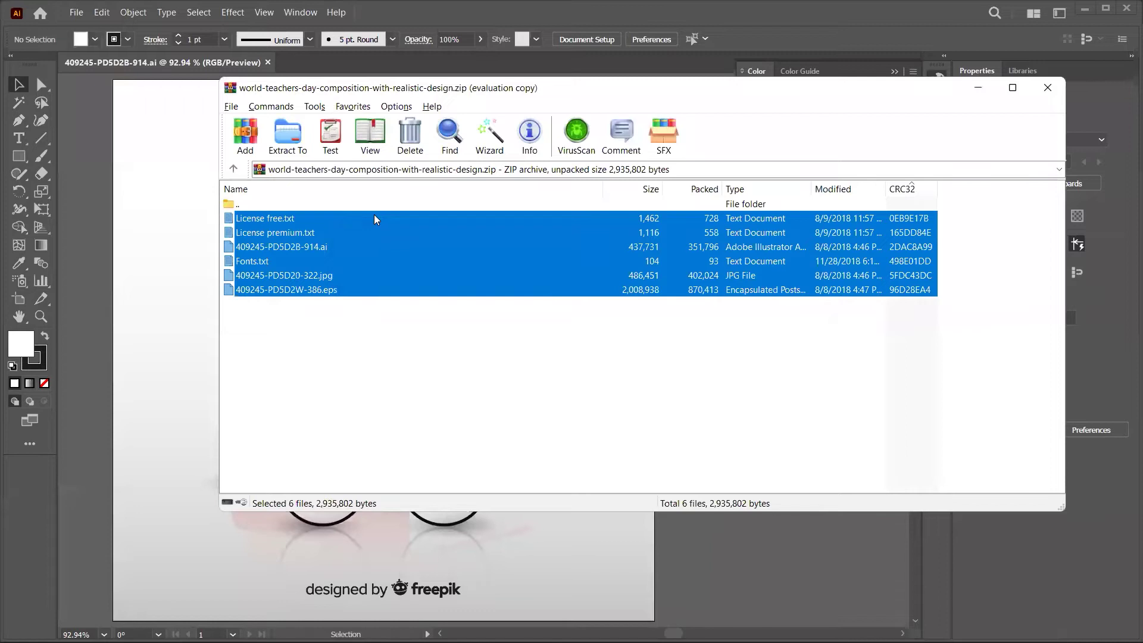
{"action": "left_click", "coordinate": [327, 247]}
{"action": "left_click", "coordinate": [161, 265]}
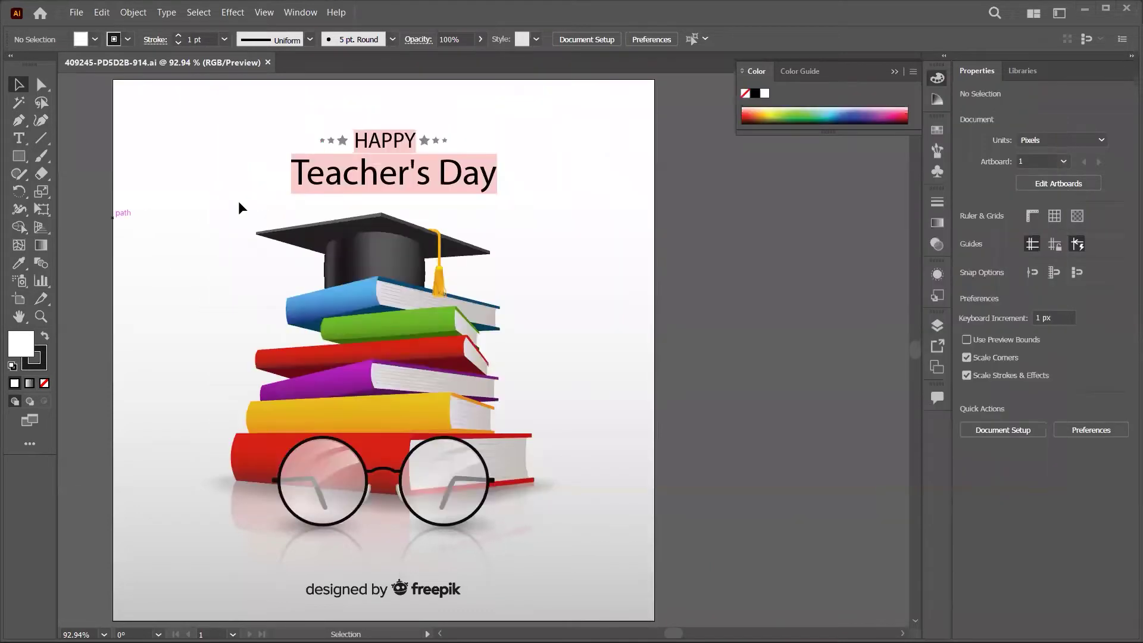
{"action": "left_click", "coordinate": [352, 244]}
{"action": "left_click", "coordinate": [576, 284]}
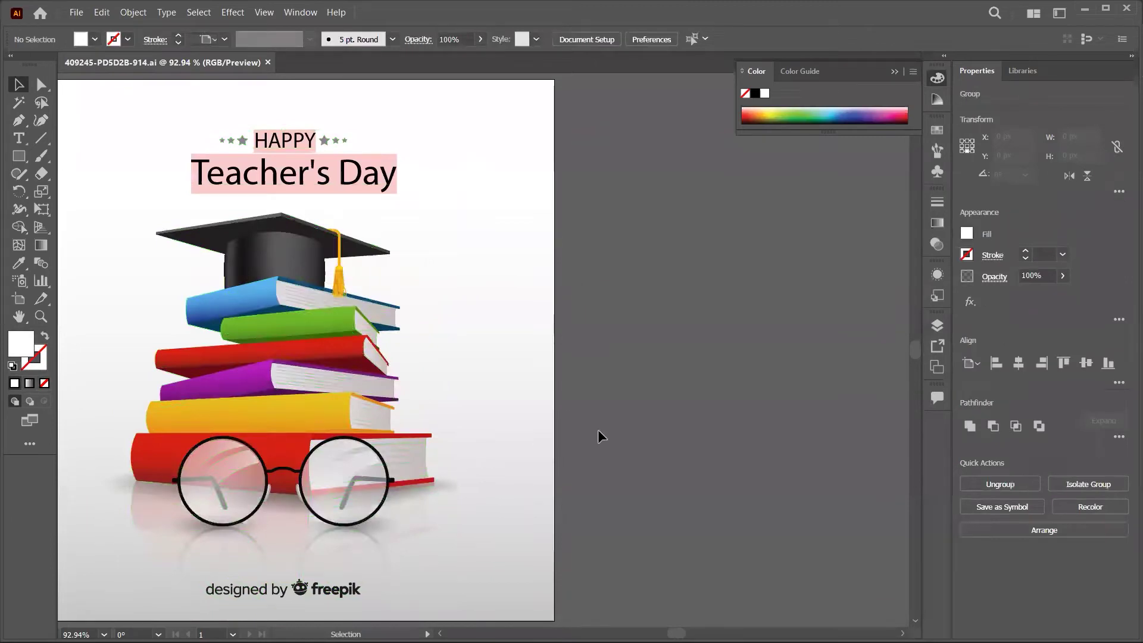
- Switch to Photoshop and create a blank 1080 x 1080 px RGB document at 72 pixels/inch with a white background
{"action": "key", "text": "super"}
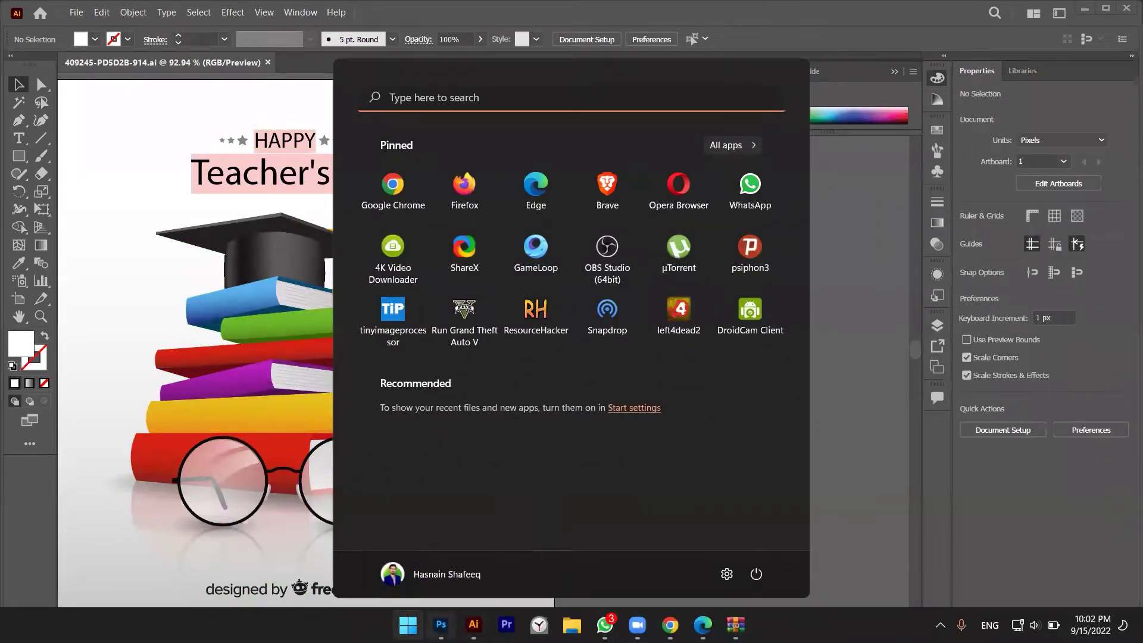
{"action": "key", "text": "super"}
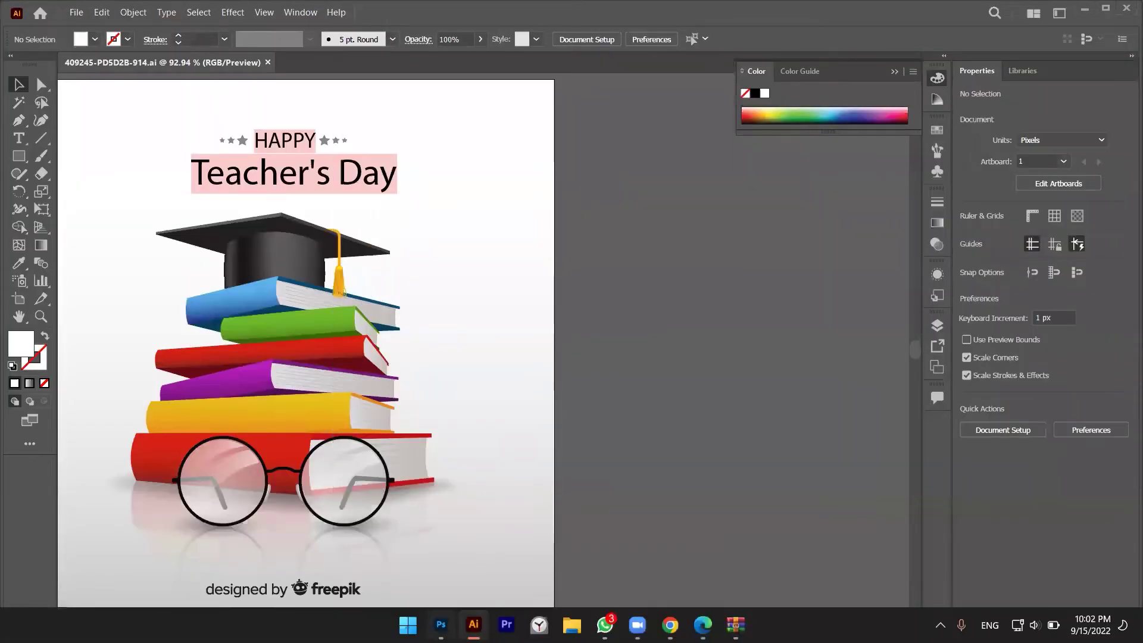
{"action": "left_click", "coordinate": [442, 624]}
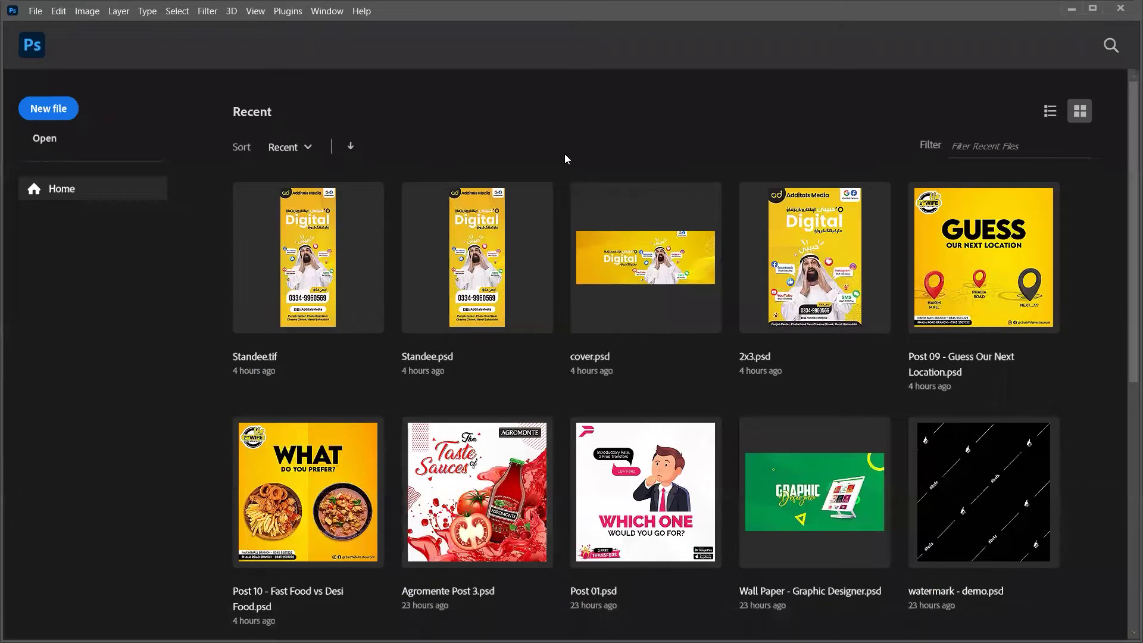
{"action": "key", "text": "ctrl+n"}
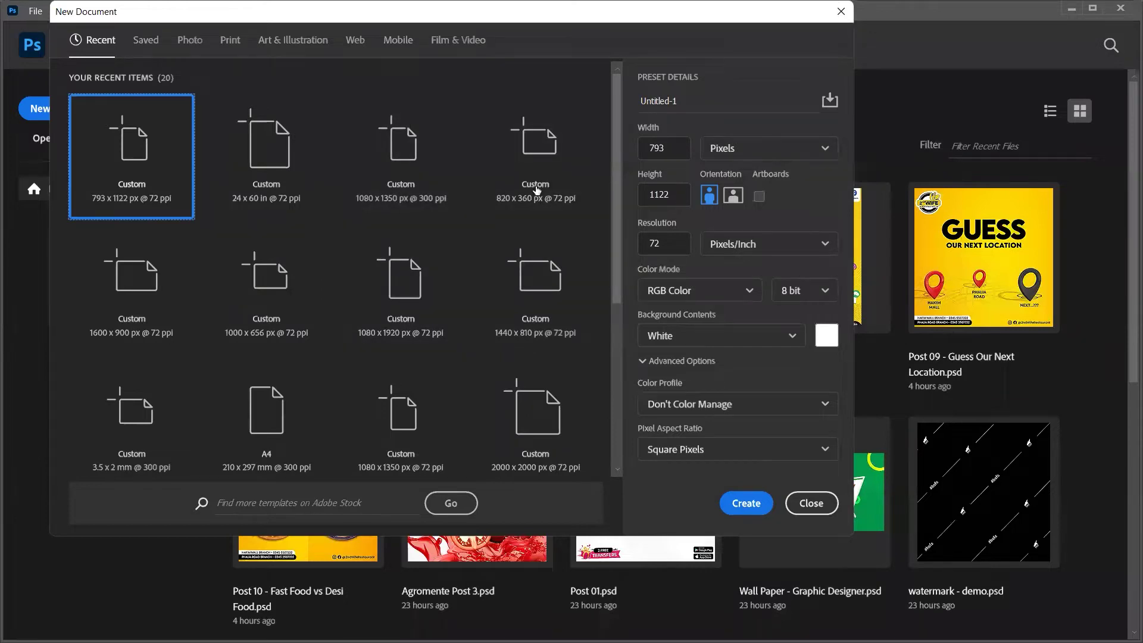
{"action": "left_click", "coordinate": [462, 247]}
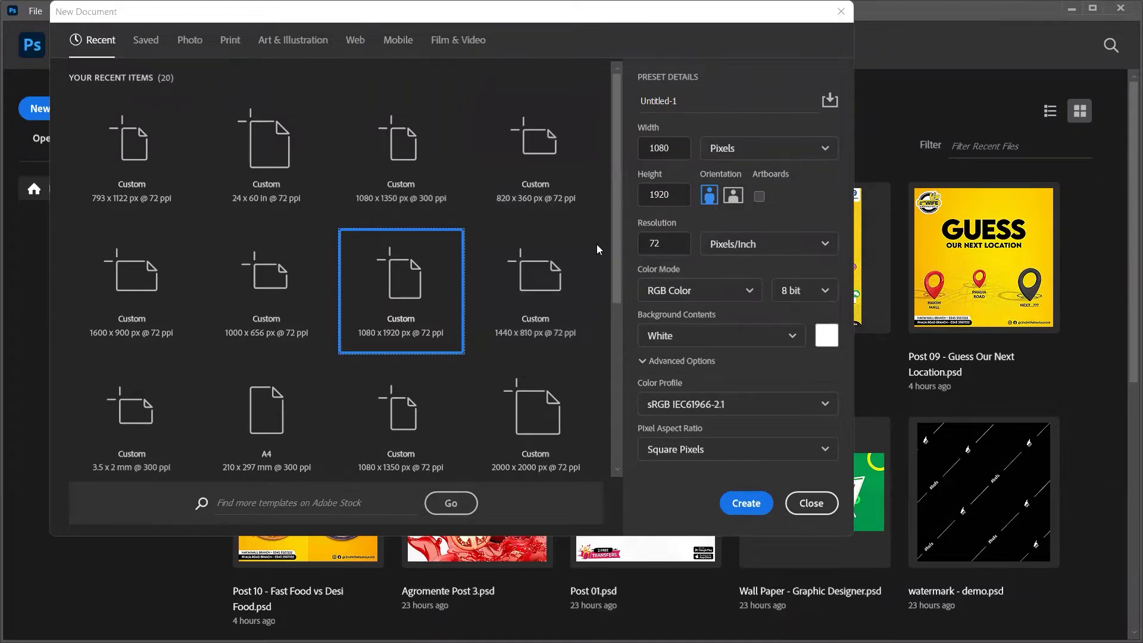
{"action": "left_click", "coordinate": [665, 194]}
{"action": "double_click", "coordinate": [665, 194]}
{"action": "type", "text": "1080"}
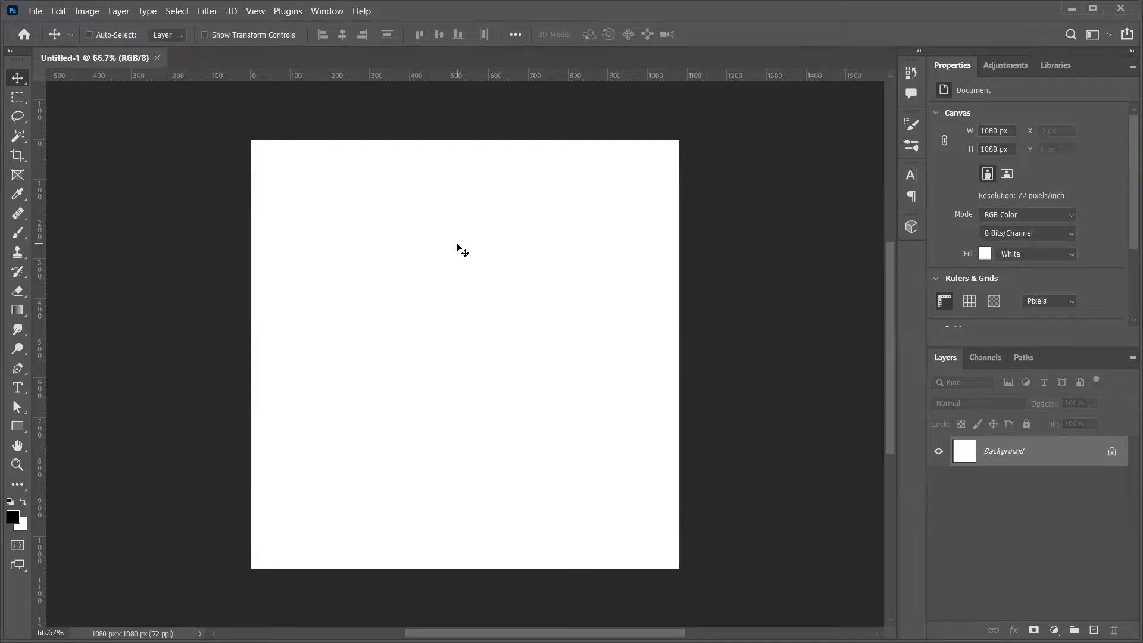
- Place the logo Color.png from the Logo folder inside the Irrtiqa folder into the blank Photoshop document
{"action": "key", "text": "alt+Tab"}
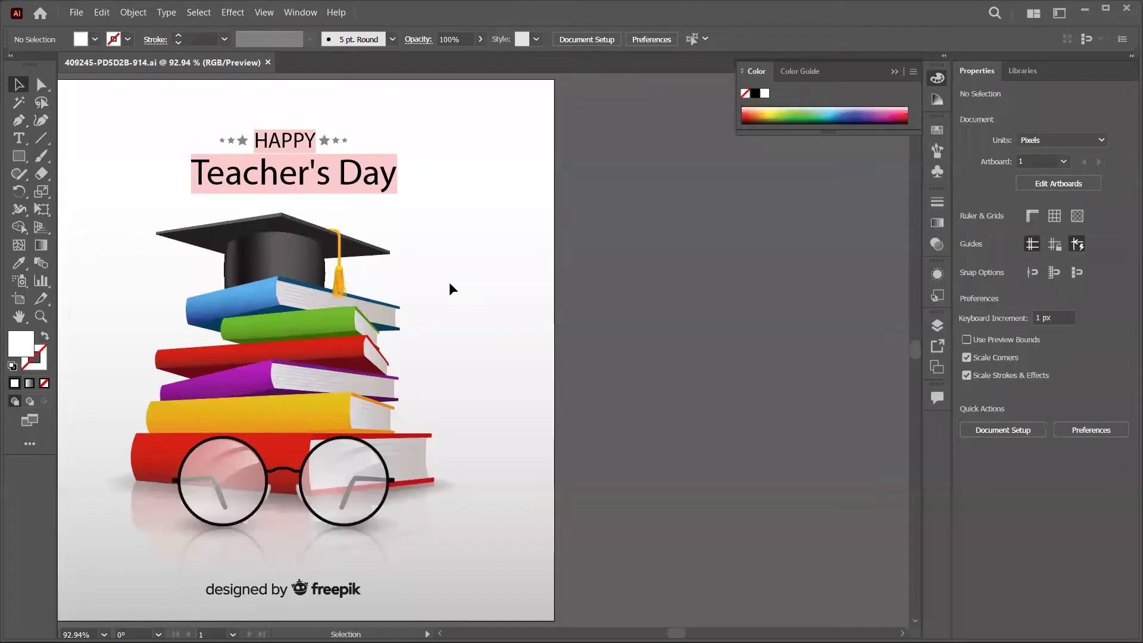
{"action": "key", "text": "alt+Tab"}
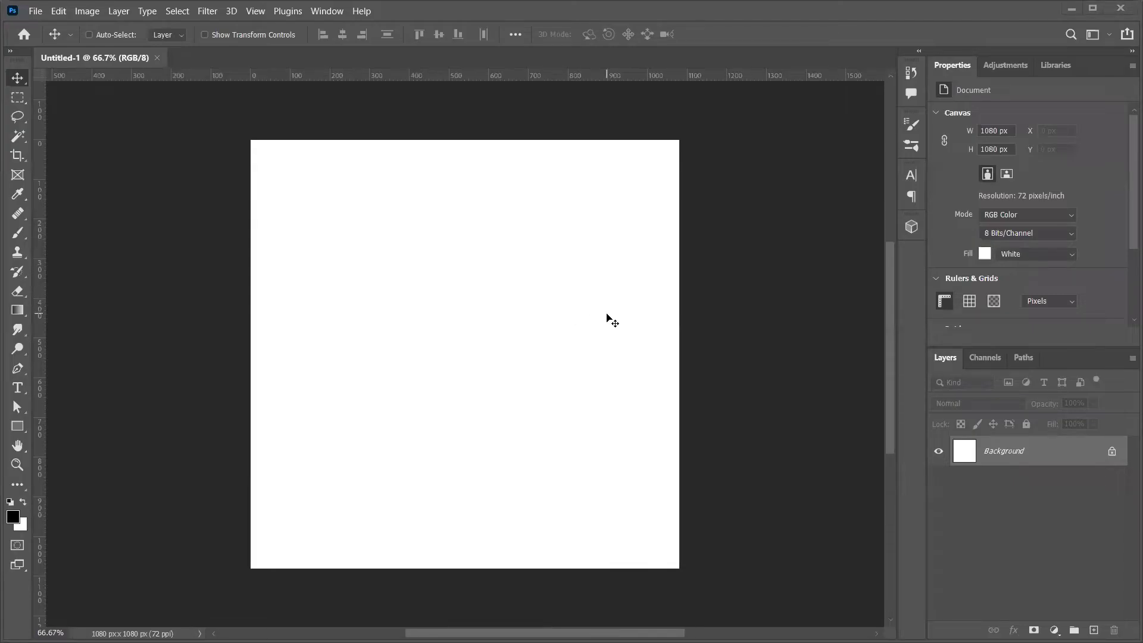
{"action": "key", "text": "super+e"}
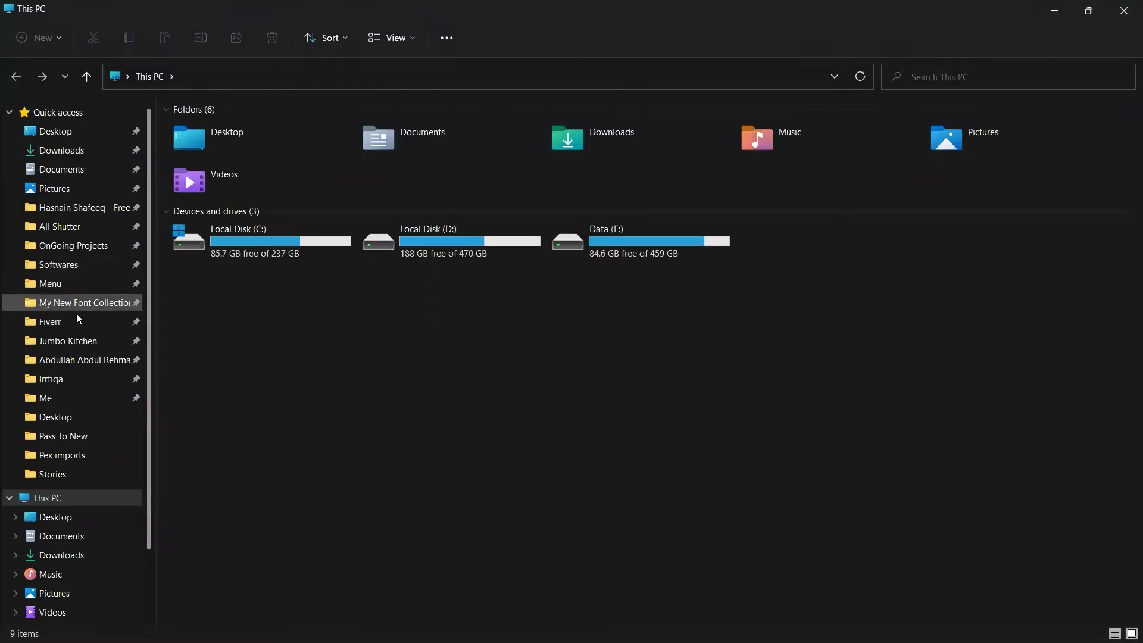
{"action": "left_click", "coordinate": [84, 377]}
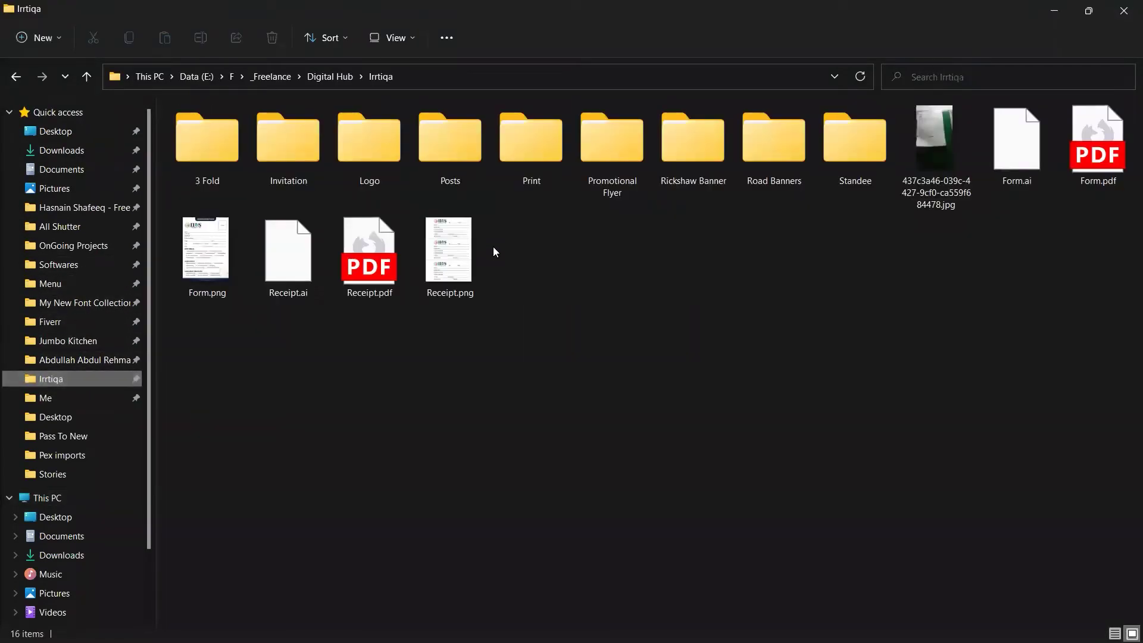
{"action": "double_click", "coordinate": [350, 176]}
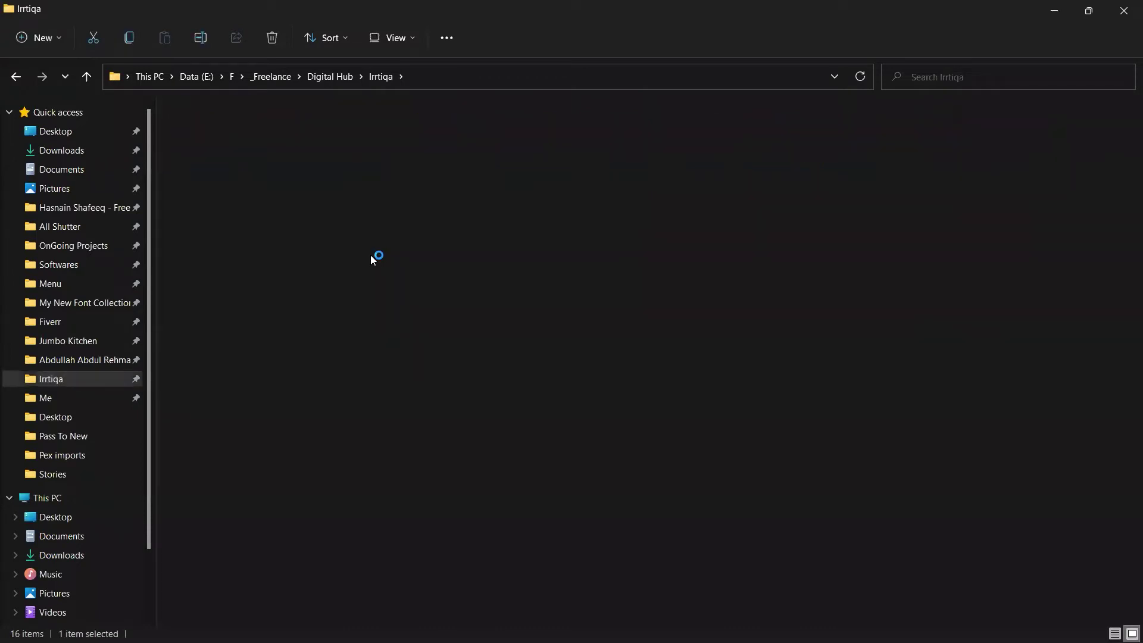
{"action": "left_click_drag", "start_coordinate": [241, 178], "coordinate": [485, 302]}
{"action": "key", "text": "alt+Tab"}
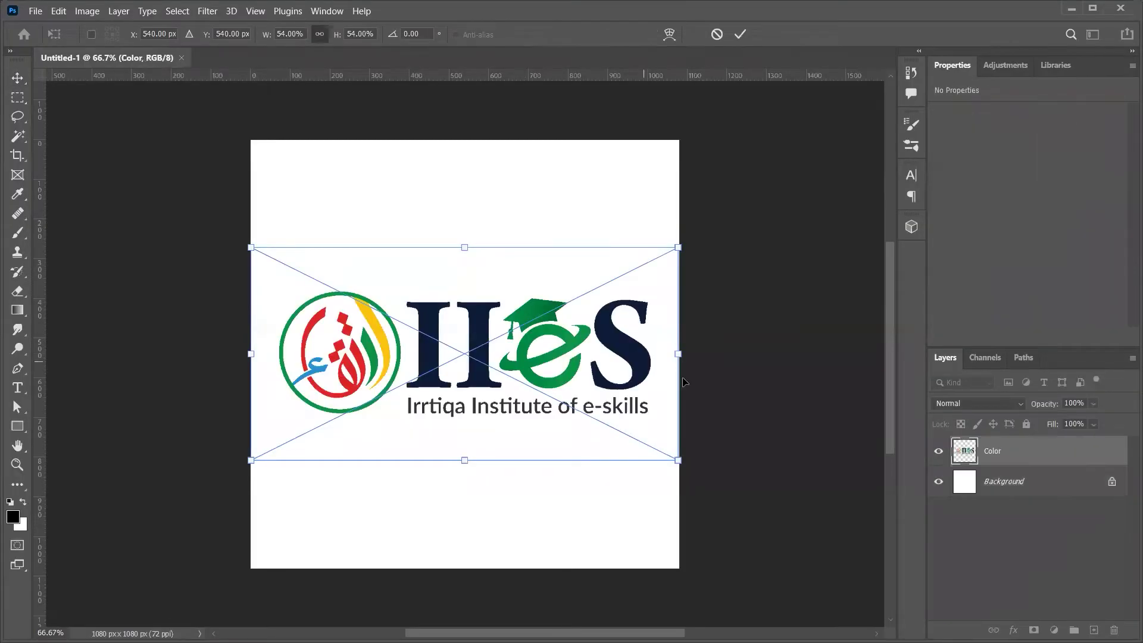
- Scale the placed logo to about 287 px wide and position it in the canvas's upper-left corner at X 36 px, Y 42 px
{"action": "left_click_drag", "start_coordinate": [679, 353], "coordinate": [561, 357]}
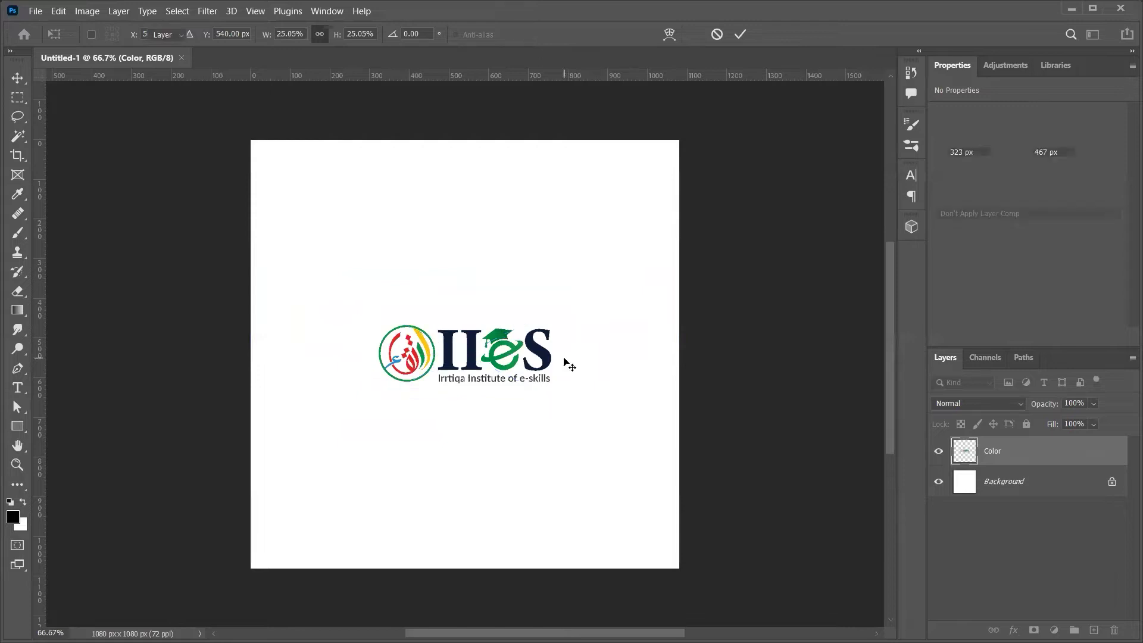
{"action": "key", "text": "Return"}
{"action": "key", "text": "z"}
{"action": "left_click_drag", "start_coordinate": [472, 343], "coordinate": [408, 248]}
{"action": "key", "text": "v"}
{"action": "key", "text": "ctrl+t"}
{"action": "left_click_drag", "start_coordinate": [364, 216], "coordinate": [306, 201]}
{"action": "key", "text": "Return"}
{"action": "scroll", "coordinate": [309, 202], "scroll_direction": "down", "scroll_amount": 2}
{"action": "key", "text": "ctrl+minus"}
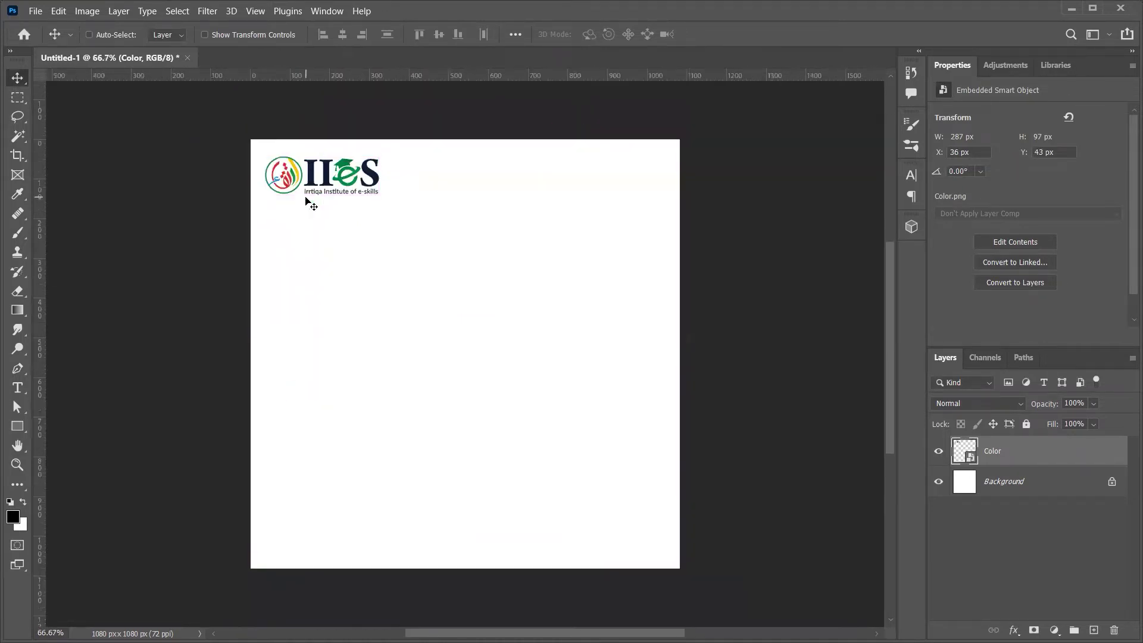
{"action": "key", "text": "Up"}
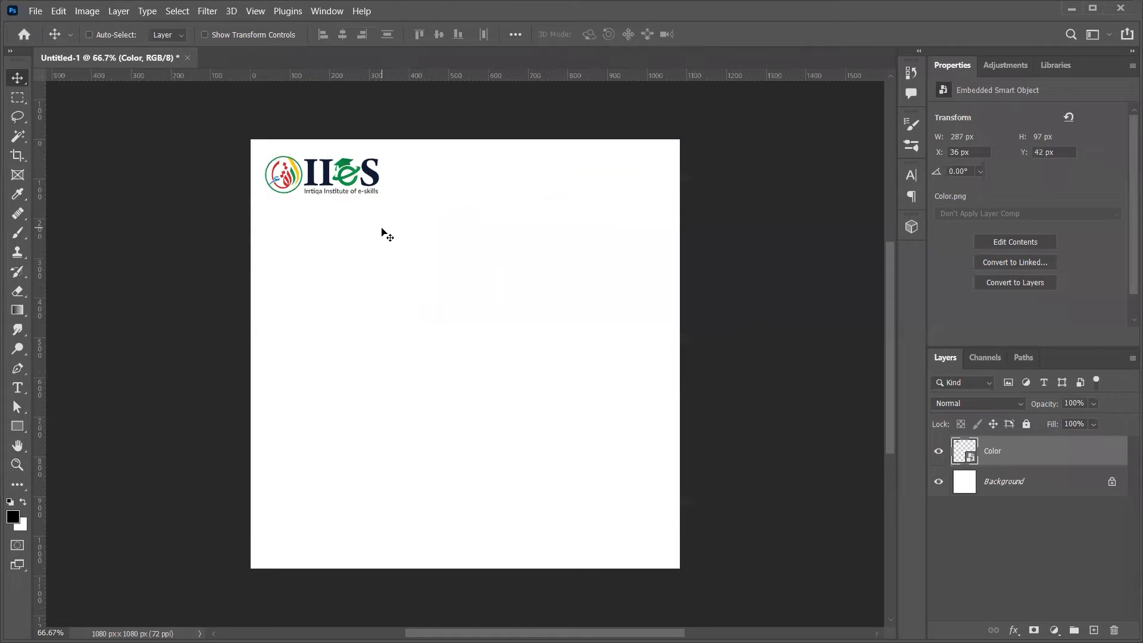
- Switch to Illustrator and move the group with the title, books and glasses off the artboard to about X 811 px, Y 406 px
{"action": "scroll", "coordinate": [601, 290], "scroll_direction": "left", "scroll_amount": 1}
{"action": "scroll", "coordinate": [602, 290], "scroll_direction": "right", "scroll_amount": 2}
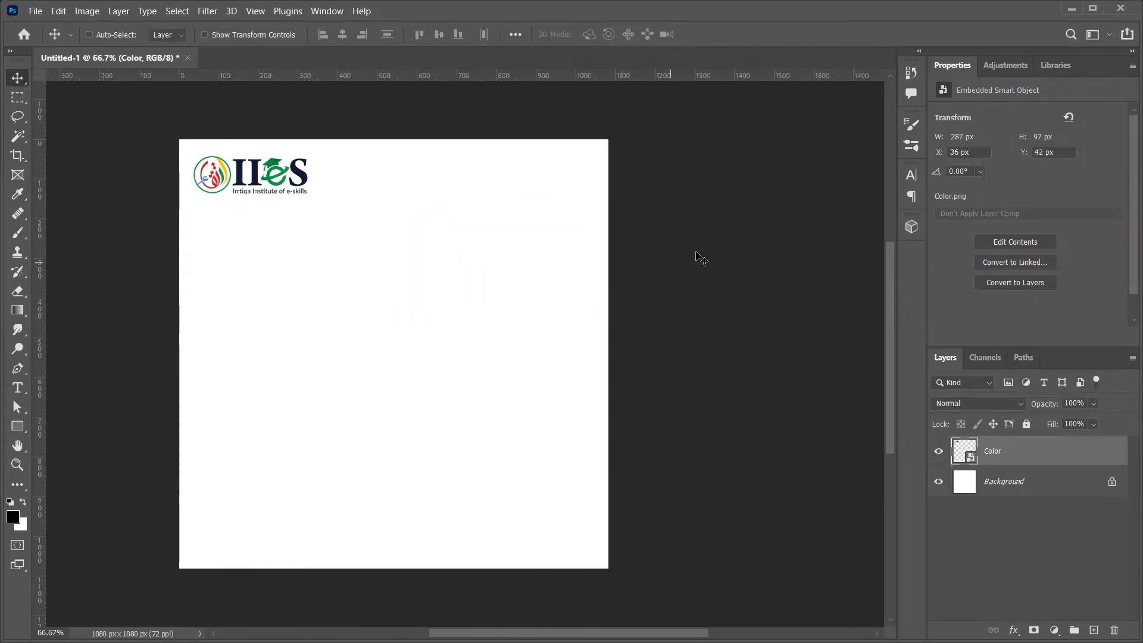
{"action": "scroll", "coordinate": [599, 347], "scroll_direction": "down", "scroll_amount": 1}
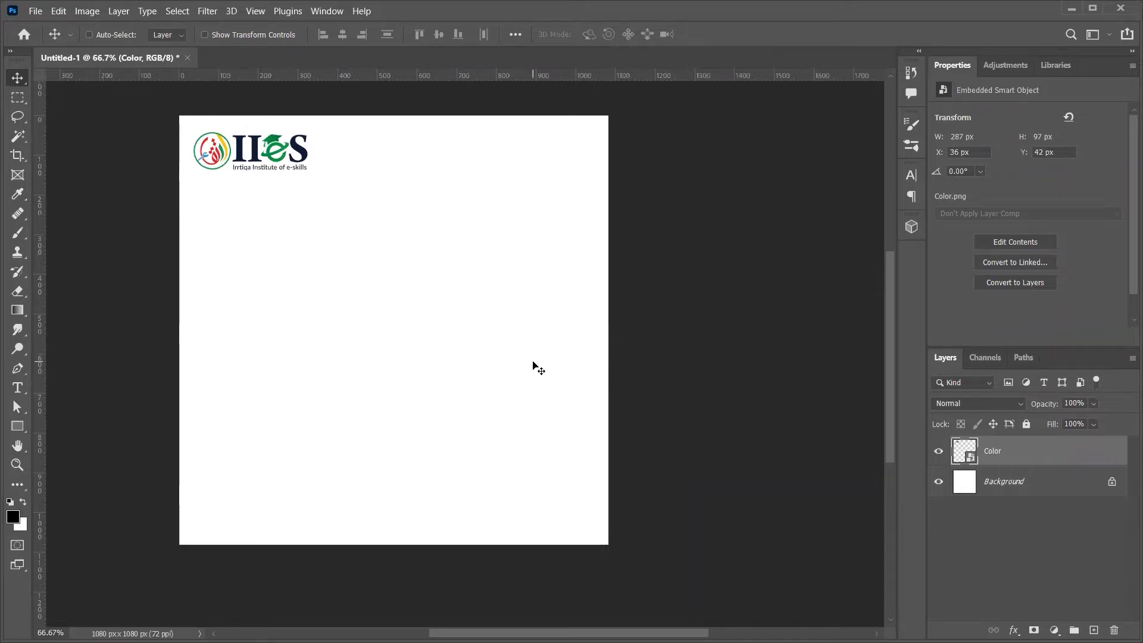
{"action": "key", "text": "alt+Tab"}
{"action": "left_click", "coordinate": [622, 191]}
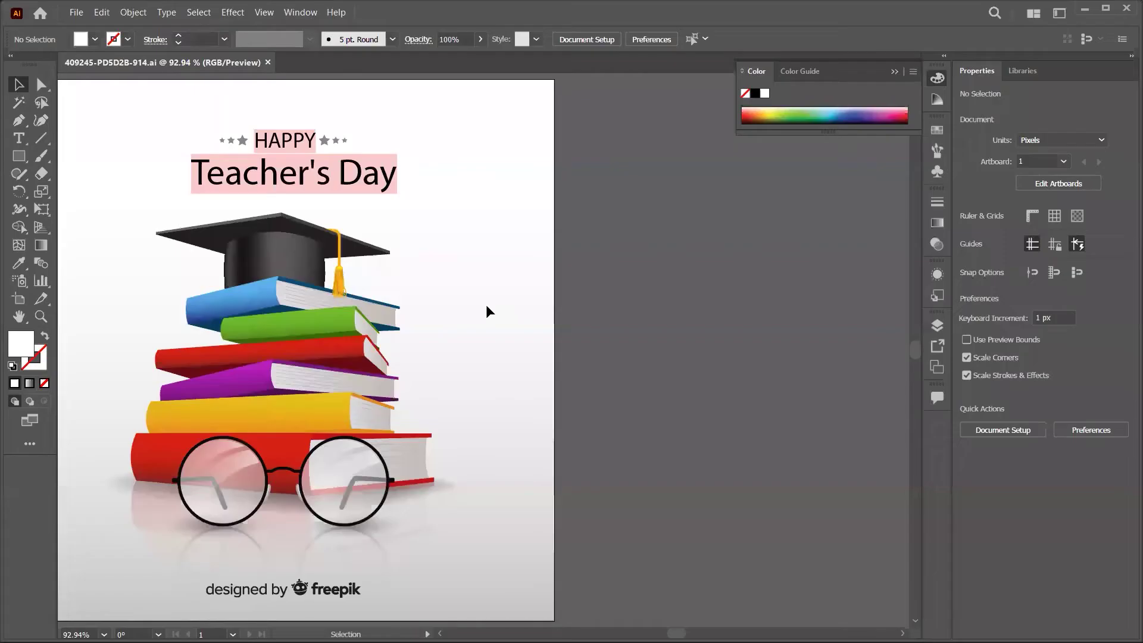
{"action": "left_click_drag", "start_coordinate": [322, 369], "coordinate": [652, 309]}
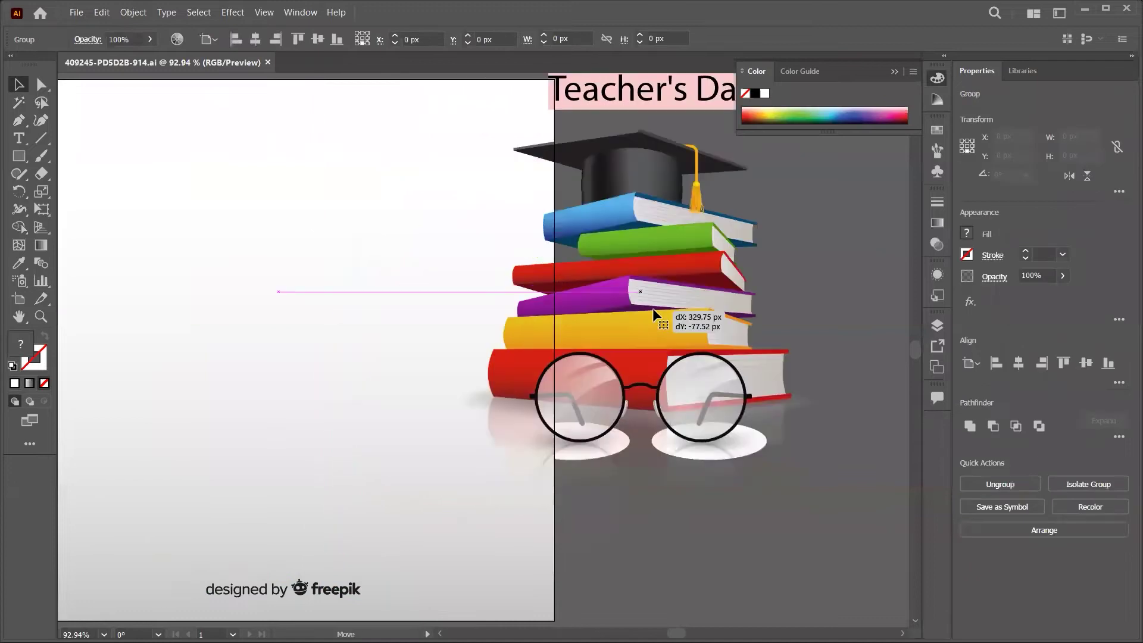
{"action": "scroll", "coordinate": [652, 308], "scroll_direction": "right", "scroll_amount": 10}
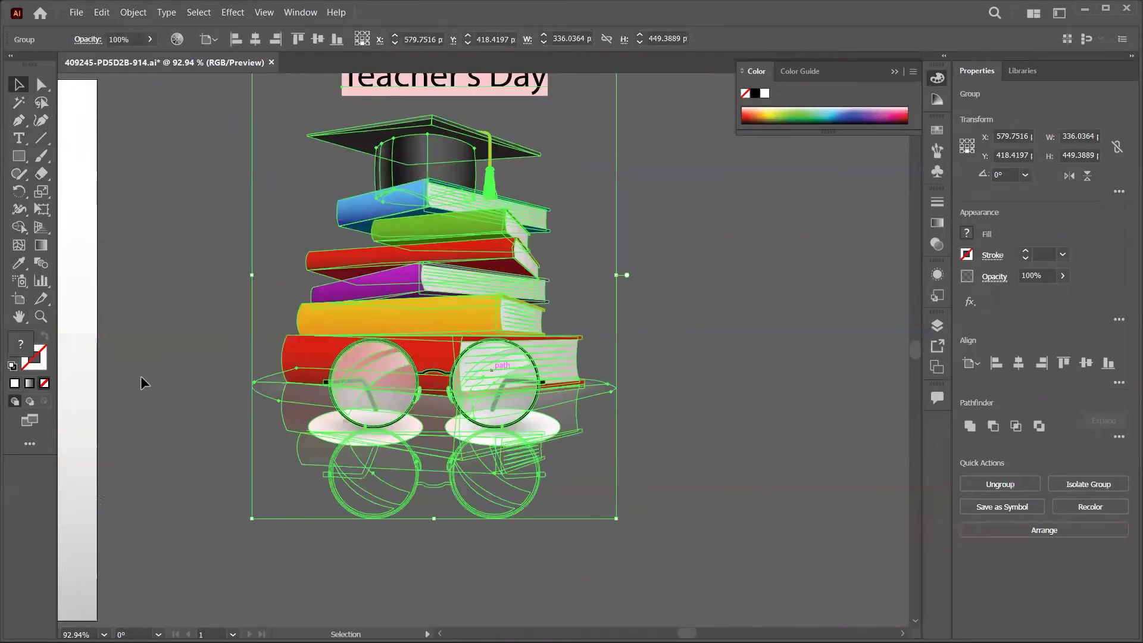
{"action": "scroll", "coordinate": [143, 383], "scroll_direction": "left", "scroll_amount": 7}
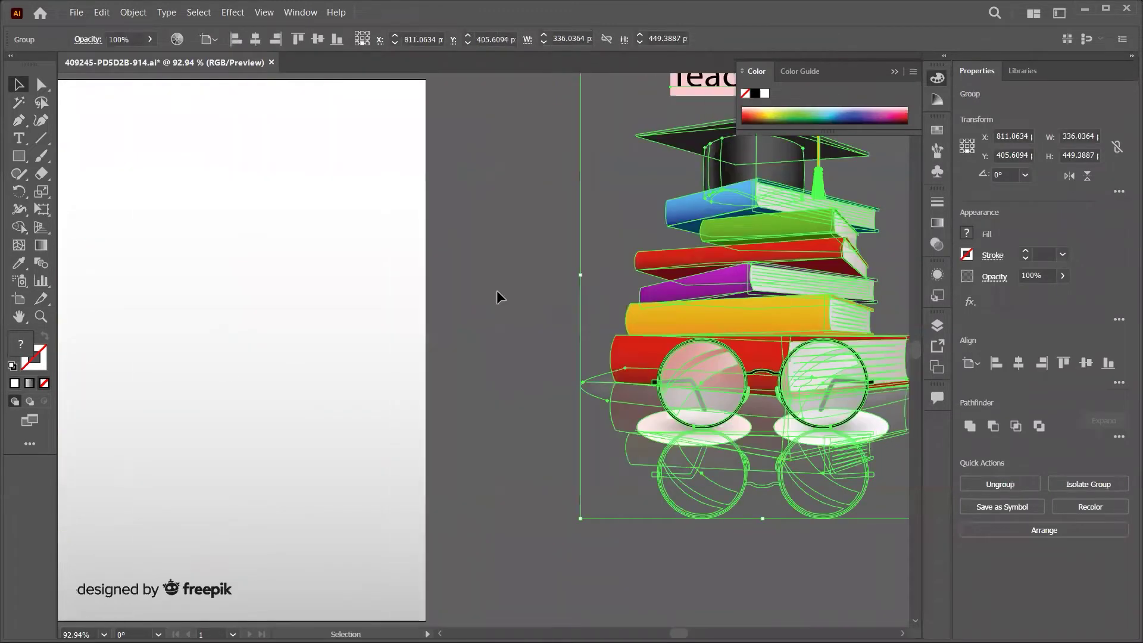
{"action": "scroll", "coordinate": [497, 291], "scroll_direction": "right", "scroll_amount": 3}
{"action": "scroll", "coordinate": [496, 290], "scroll_direction": "right", "scroll_amount": 5}
{"action": "scroll", "coordinate": [497, 290], "scroll_direction": "up", "scroll_amount": 2}
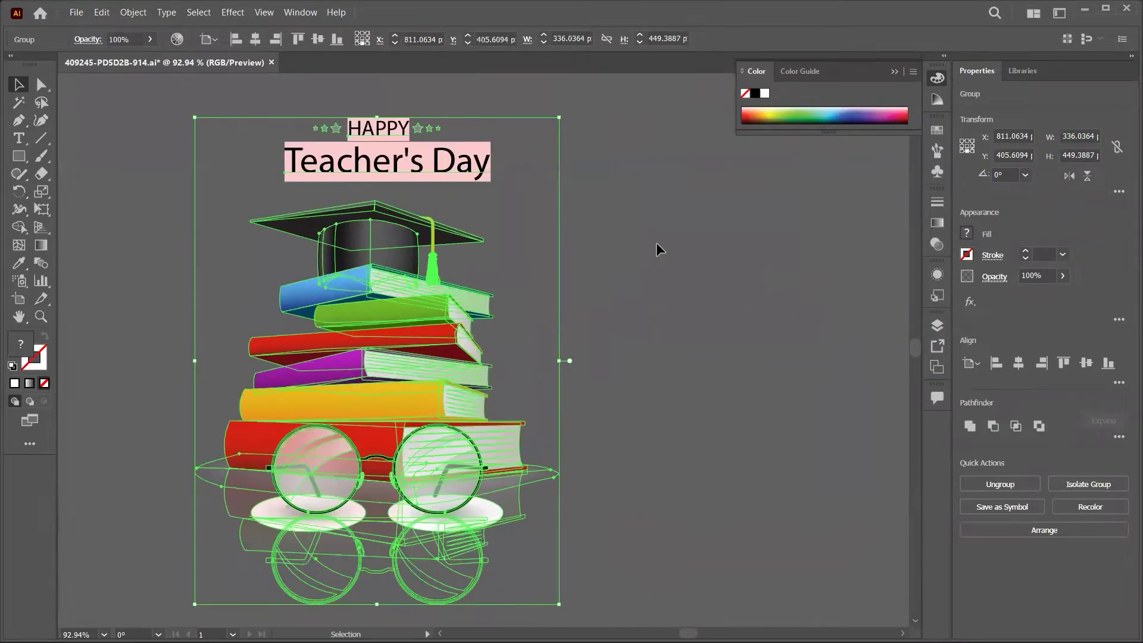
- Ungroup the moved artwork and delete the HAPPY Teacher's Day title with its stars
{"action": "left_click", "coordinate": [642, 255]}
{"action": "key", "text": "ctrl+z"}
{"action": "left_click", "coordinate": [983, 482]}
{"action": "left_click", "coordinate": [611, 394]}
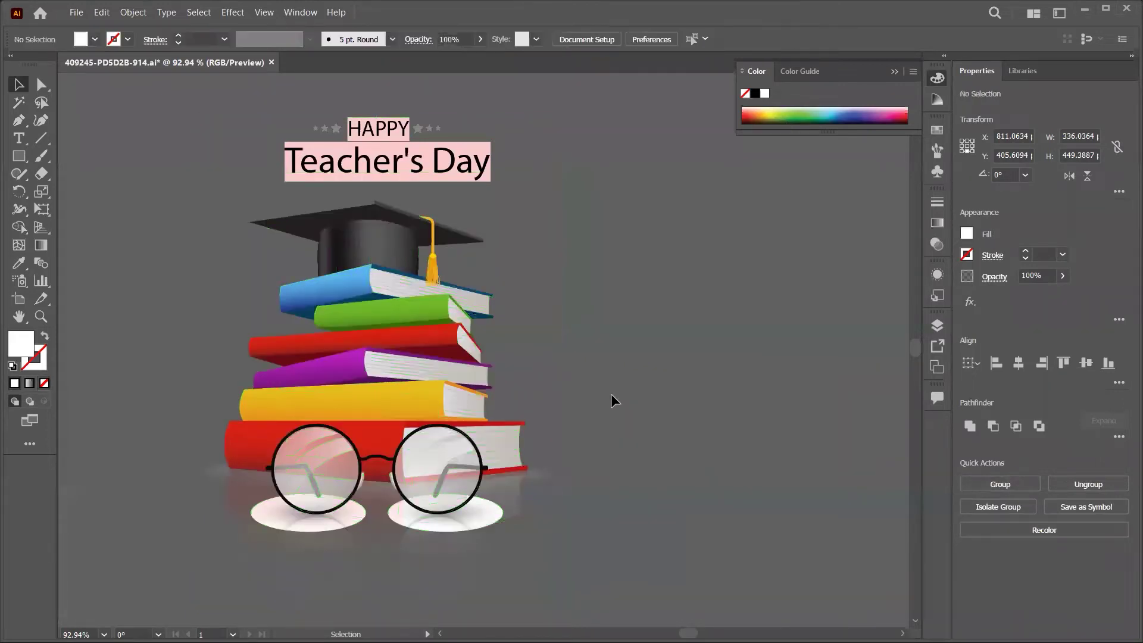
{"action": "left_click", "coordinate": [451, 208]}
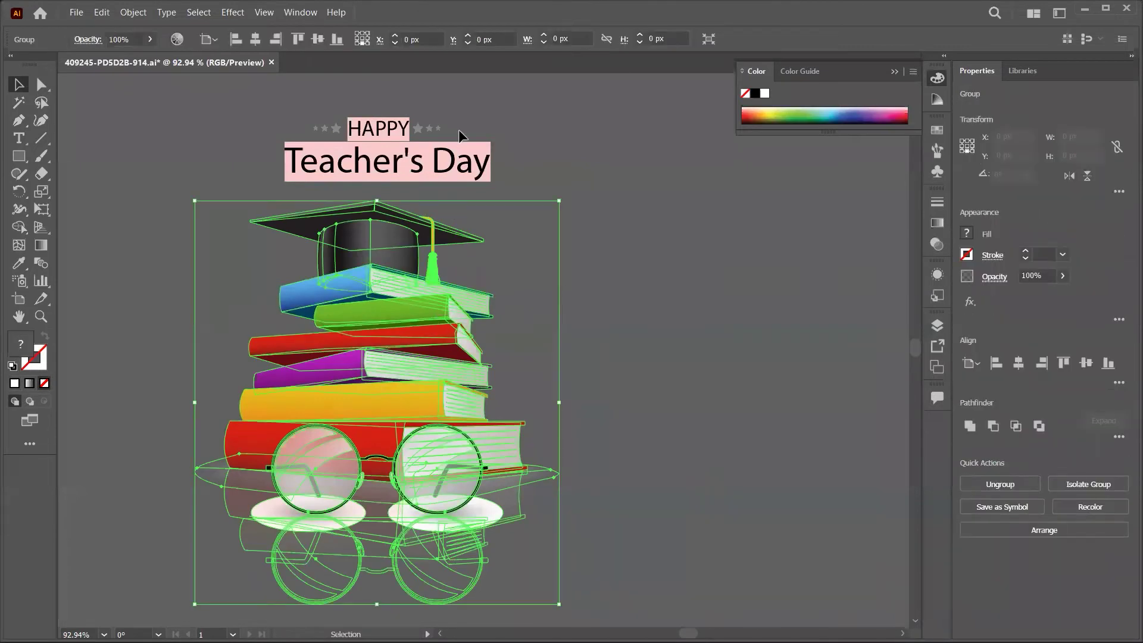
{"action": "left_click", "coordinate": [281, 185]}
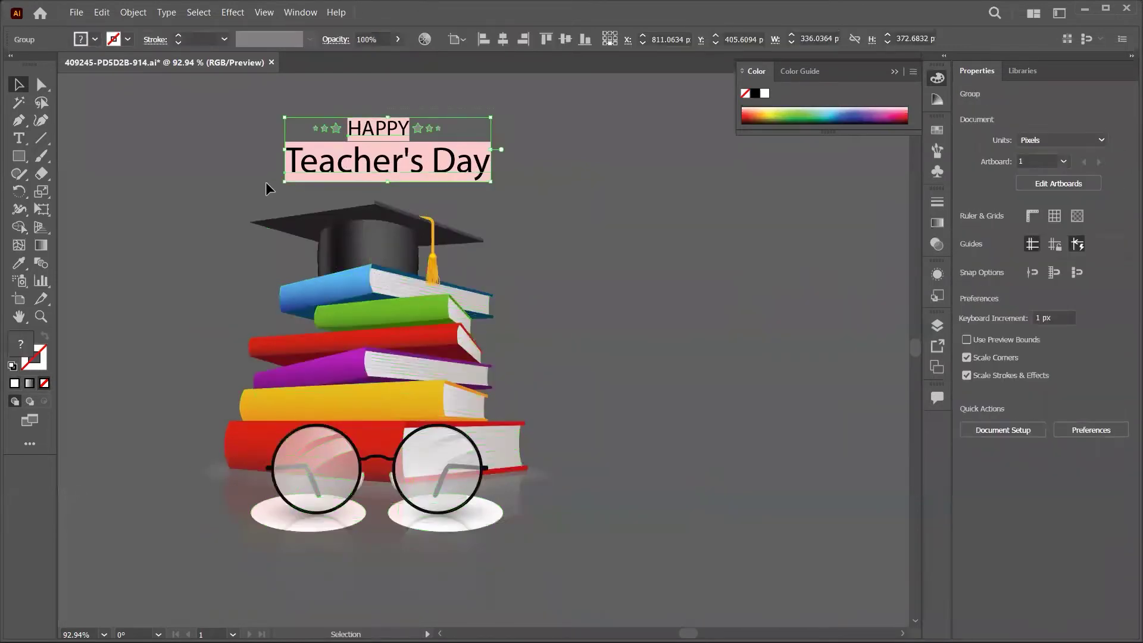
{"action": "key", "text": "Delete"}
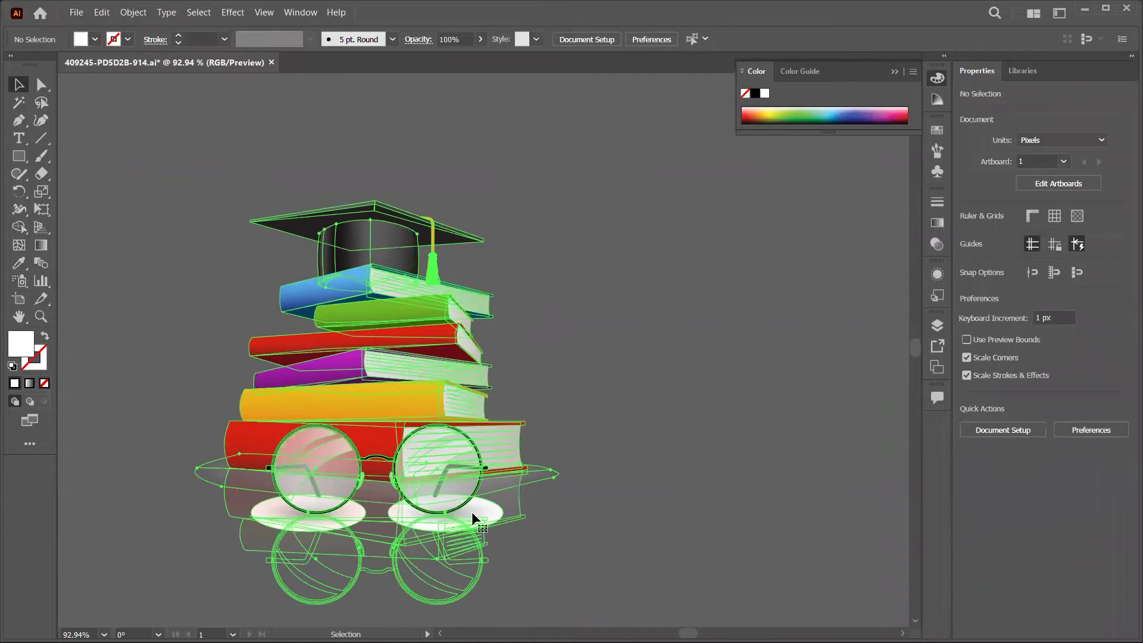
- Ungroup the remaining artwork level by level to separate the graduation cap, the books and the glasses, including the glasses' own group
{"action": "left_click", "coordinate": [476, 523]}
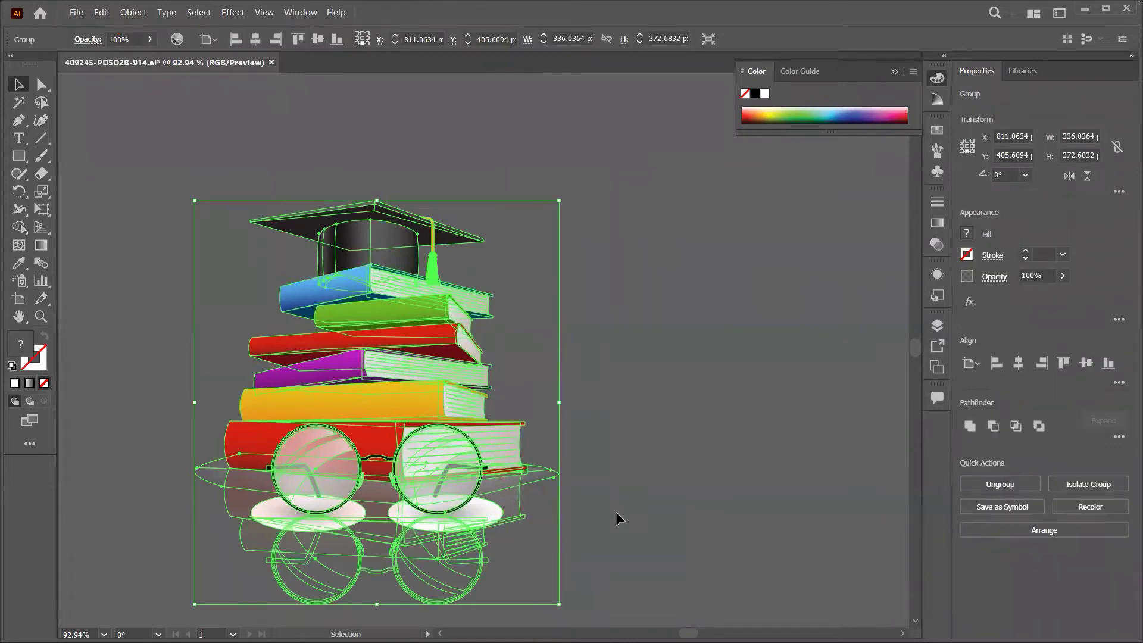
{"action": "left_click", "coordinate": [1016, 483]}
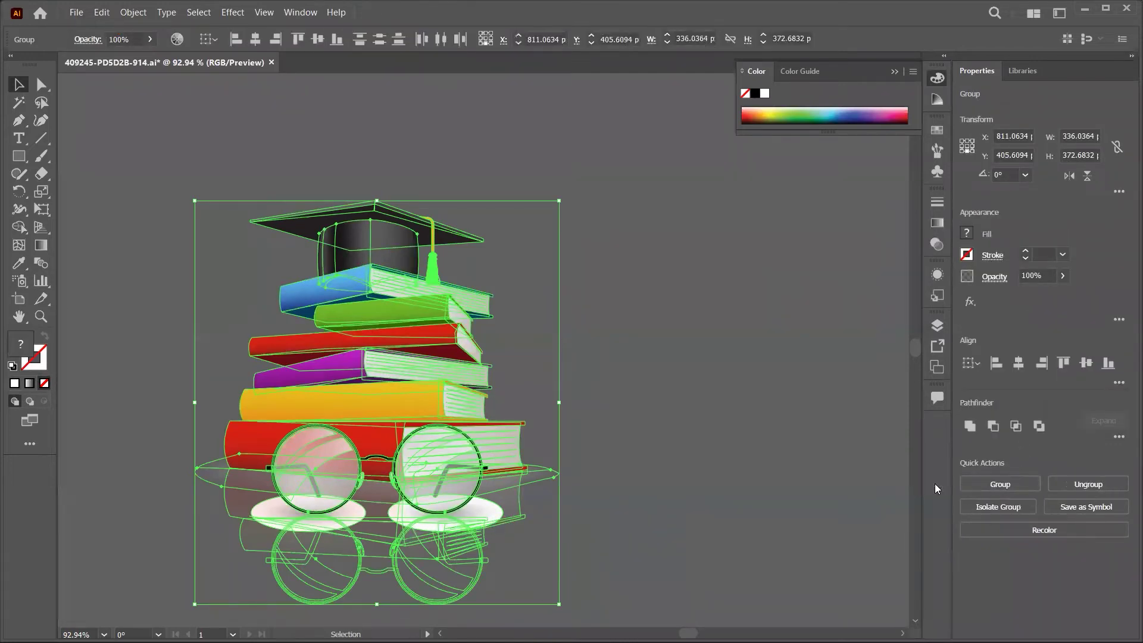
{"action": "left_click", "coordinate": [615, 543]}
{"action": "left_click", "coordinate": [423, 527]}
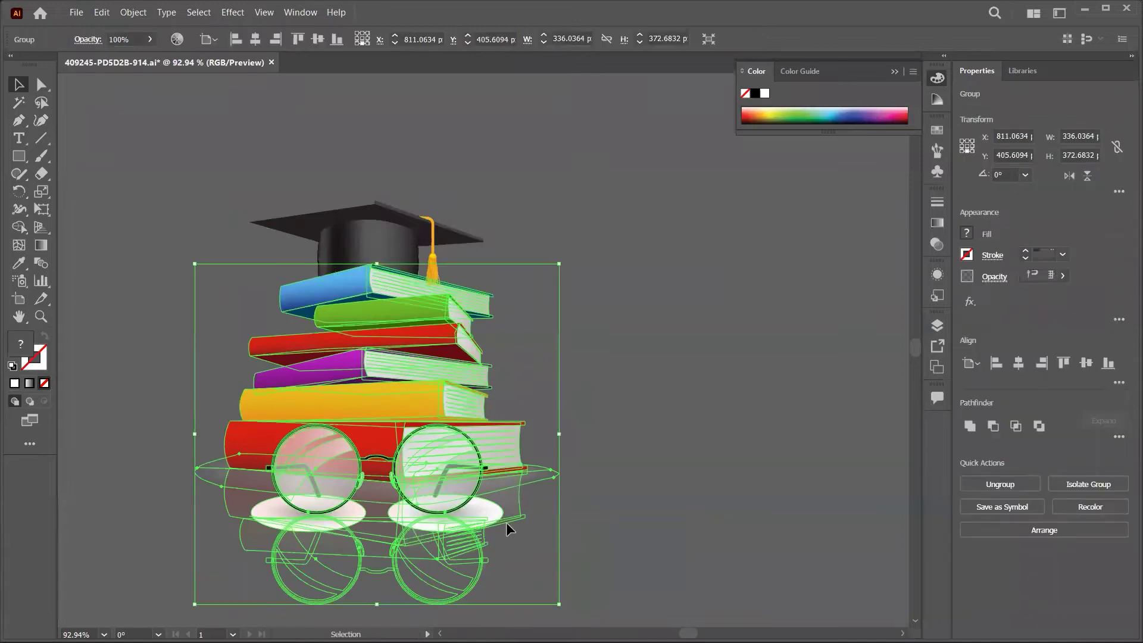
{"action": "left_click", "coordinate": [971, 484]}
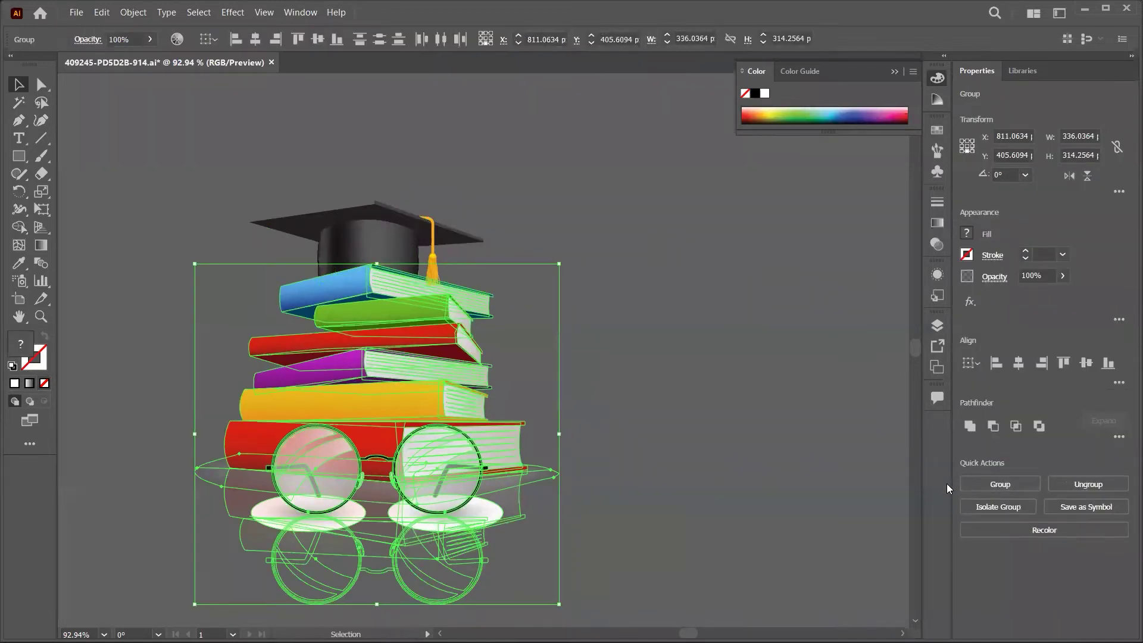
{"action": "left_click", "coordinate": [620, 483]}
{"action": "left_click", "coordinate": [484, 516]}
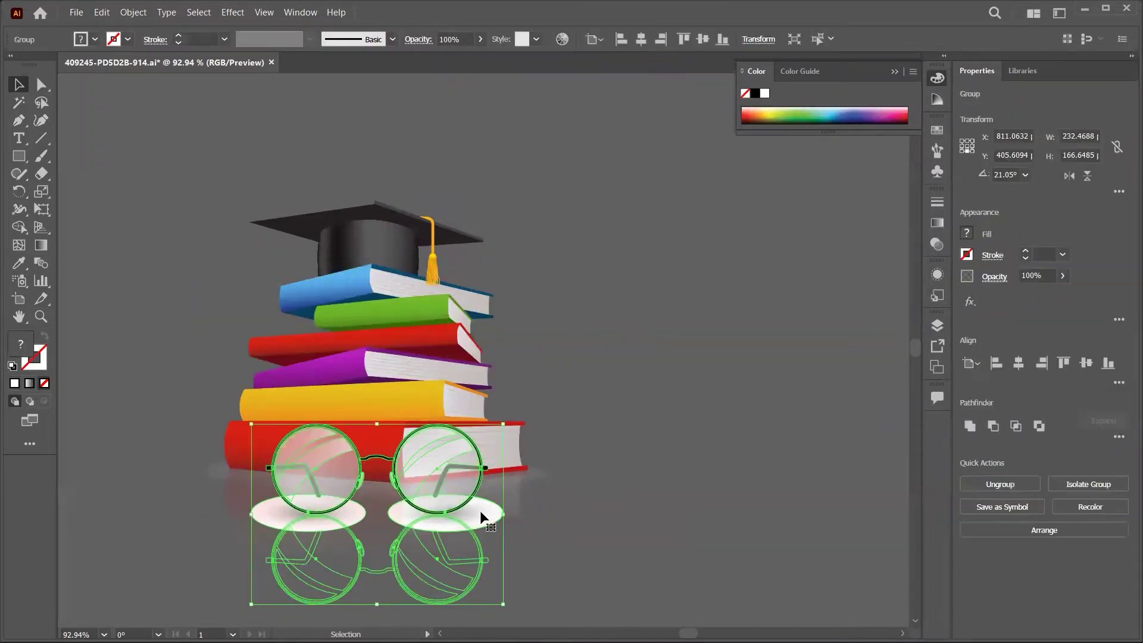
{"action": "left_click", "coordinate": [998, 485]}
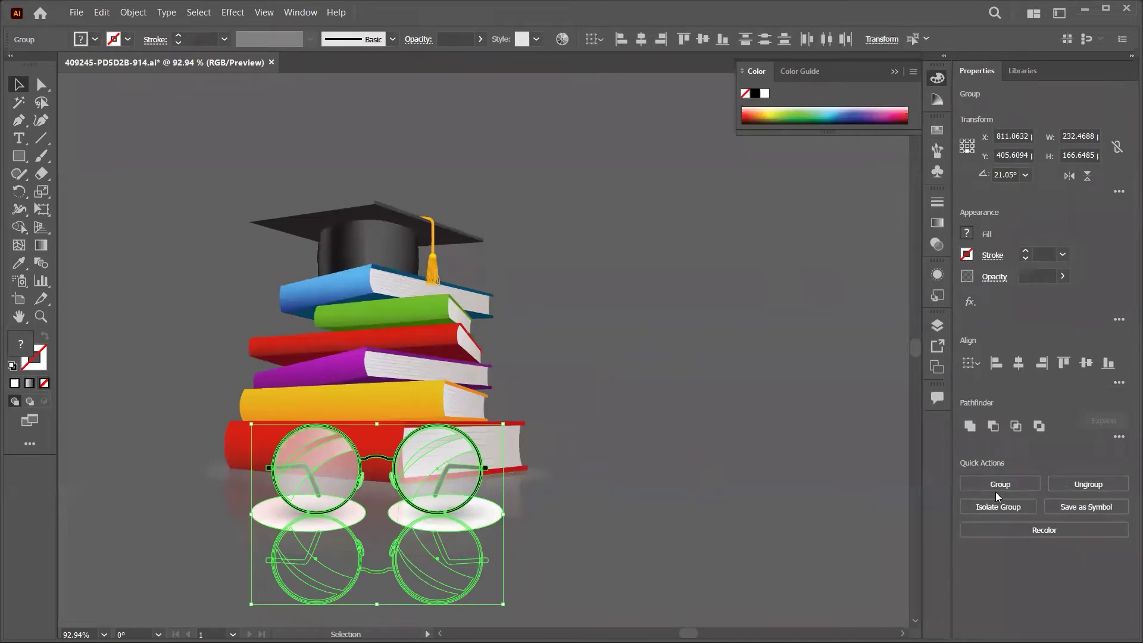
- Delete the pair of white ellipses beneath the glasses' lenses
{"action": "left_click", "coordinate": [598, 537]}
{"action": "left_click", "coordinate": [486, 524]}
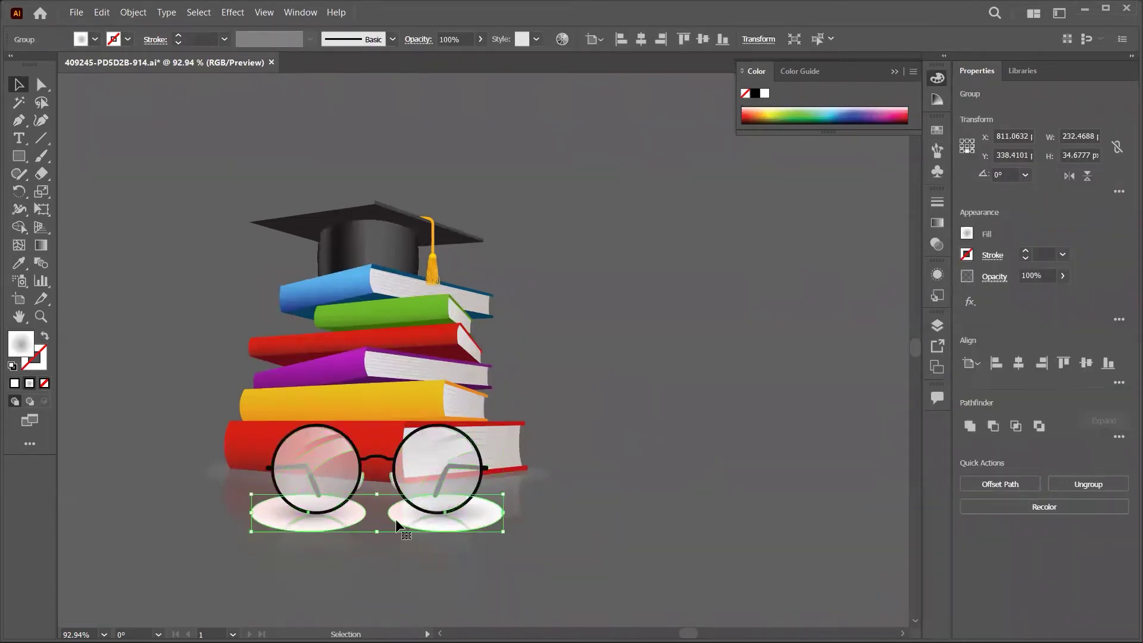
{"action": "key", "text": "Delete"}
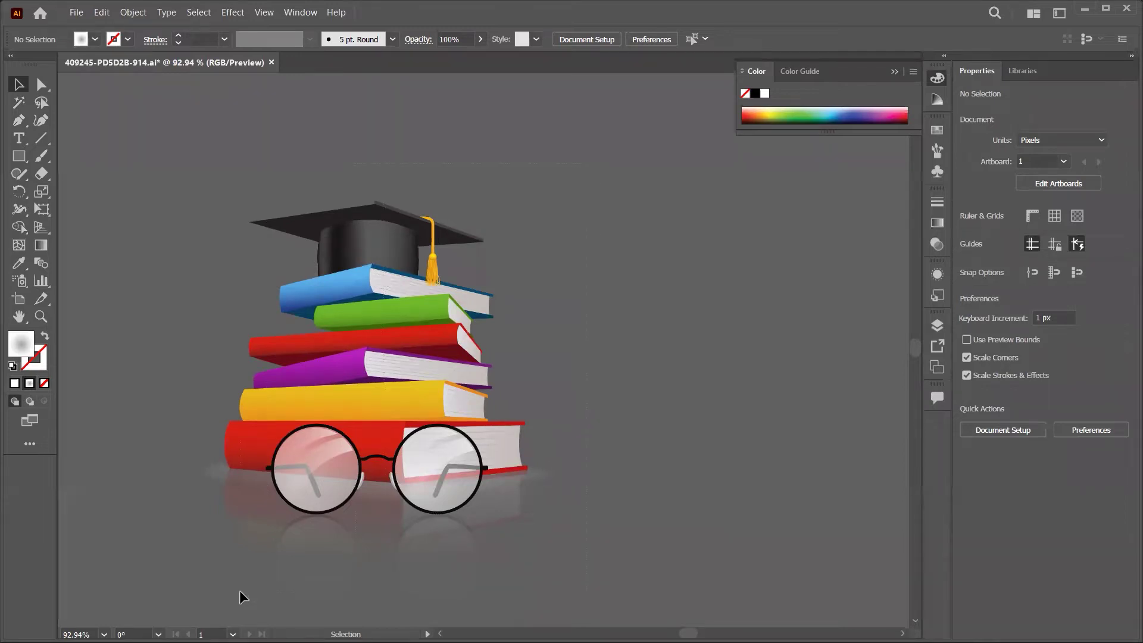
- Select all the remaining cap, book and glasses artwork, copy it and switch to Photoshop
{"action": "key", "text": "ctrl+a"}
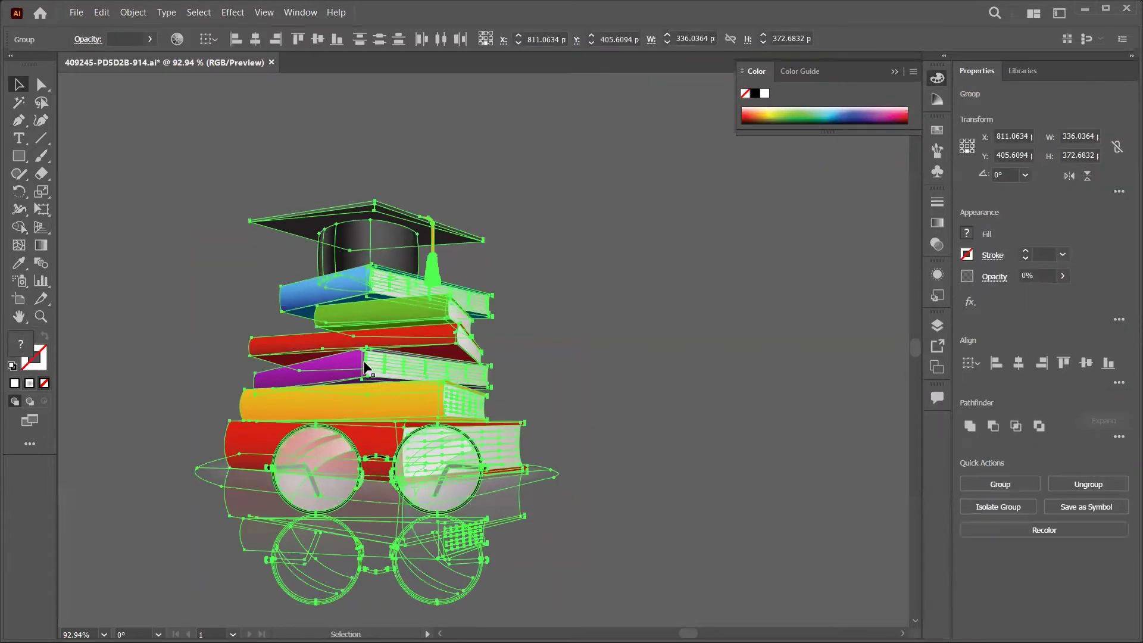
{"action": "scroll", "coordinate": [453, 248], "scroll_direction": "down", "scroll_amount": 1}
{"action": "scroll", "coordinate": [453, 247], "scroll_direction": "down", "scroll_amount": 2}
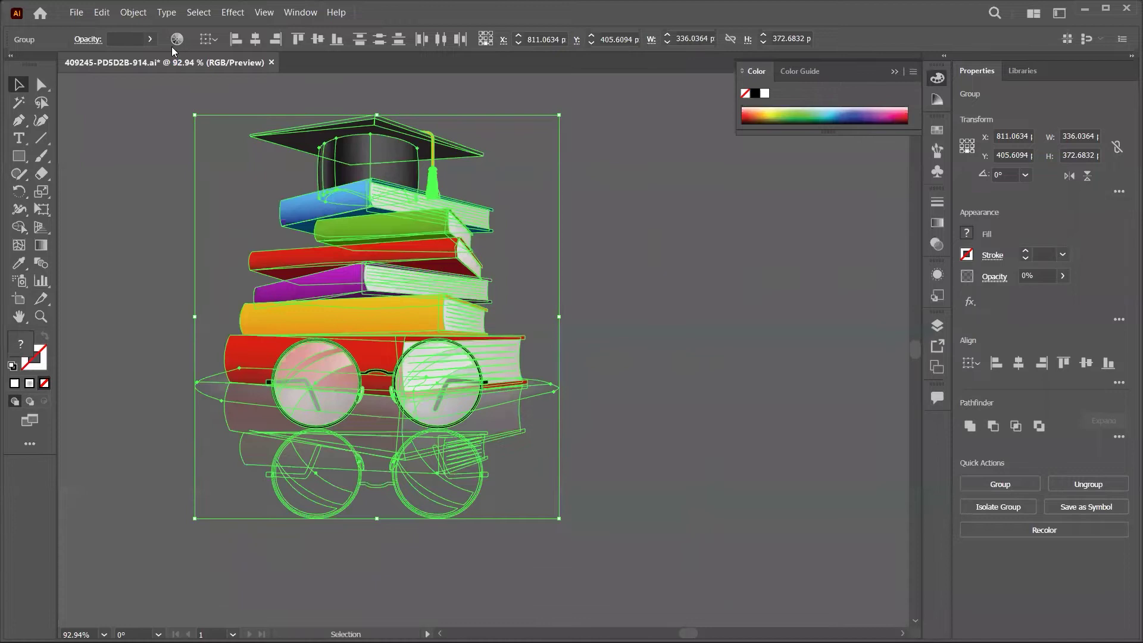
{"action": "left_click", "coordinate": [102, 13]}
{"action": "left_click", "coordinate": [140, 83]}
{"action": "key", "text": "alt+Tab"}
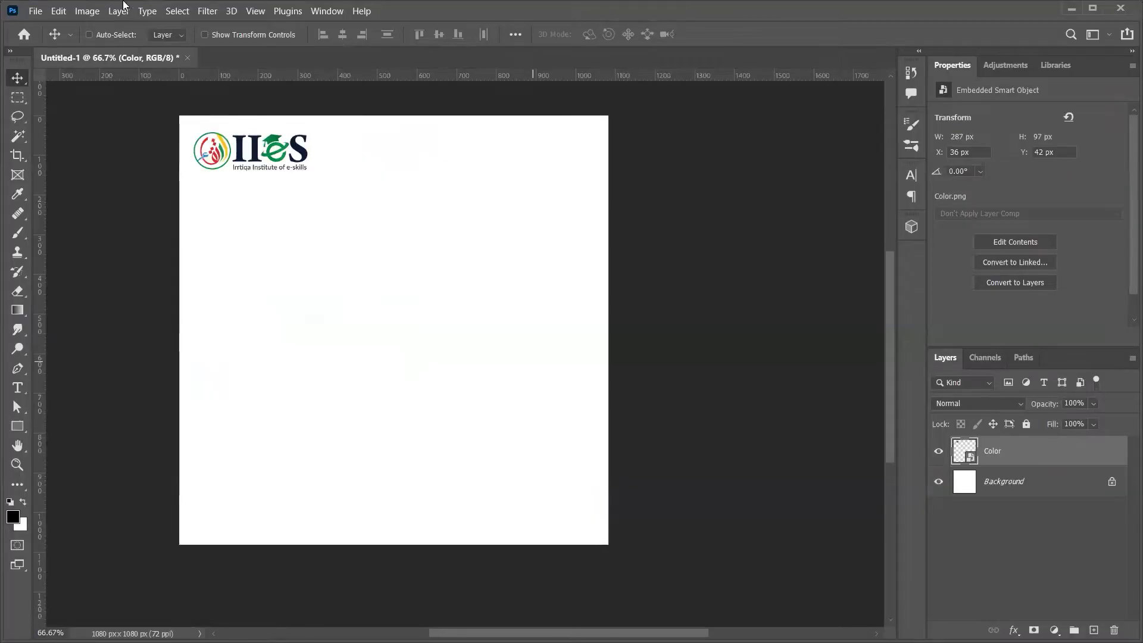
- Paste the copied book-stack artwork into the 1080 x 1080 px post as a Smart Object
{"action": "left_click", "coordinate": [57, 12]}
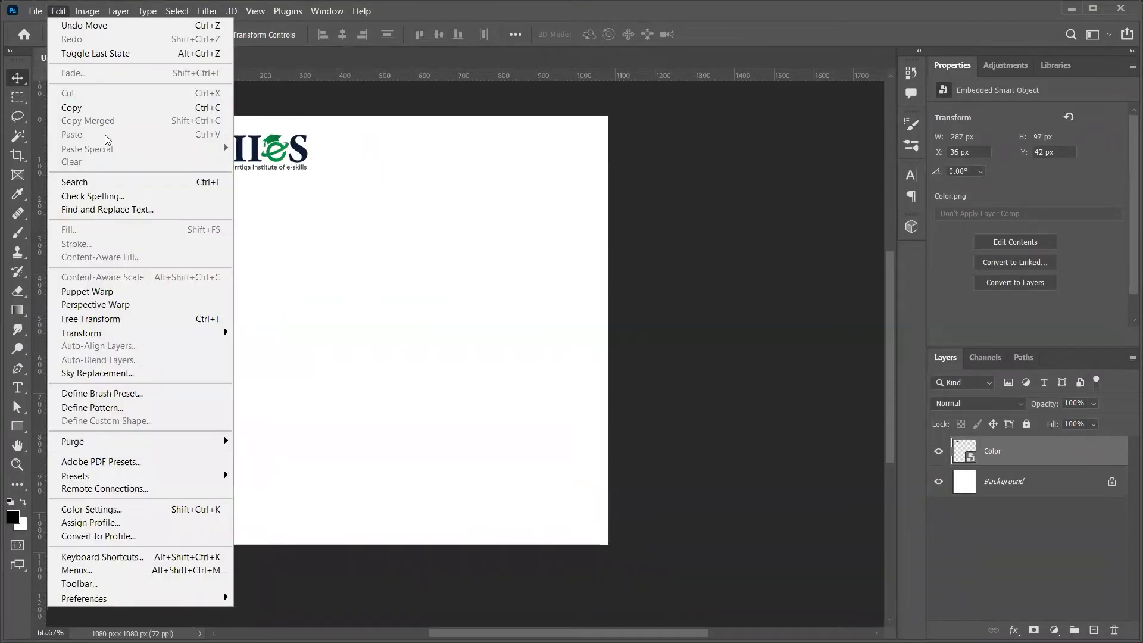
{"action": "left_click", "coordinate": [419, 162]}
{"action": "key", "text": "alt+Tab"}
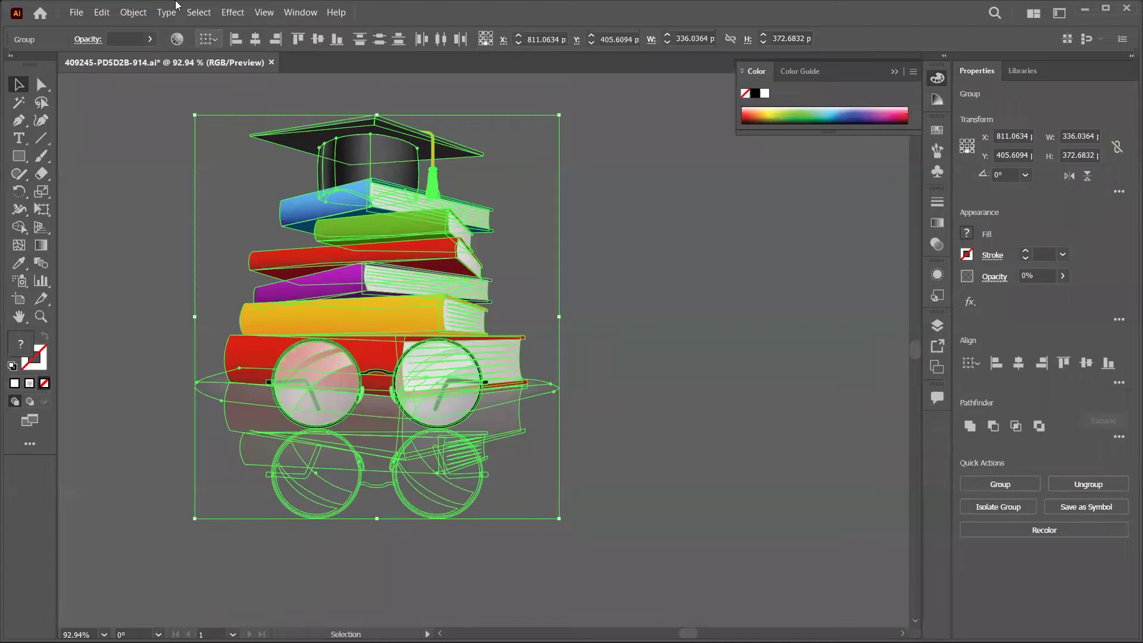
{"action": "key", "text": "alt+Tab"}
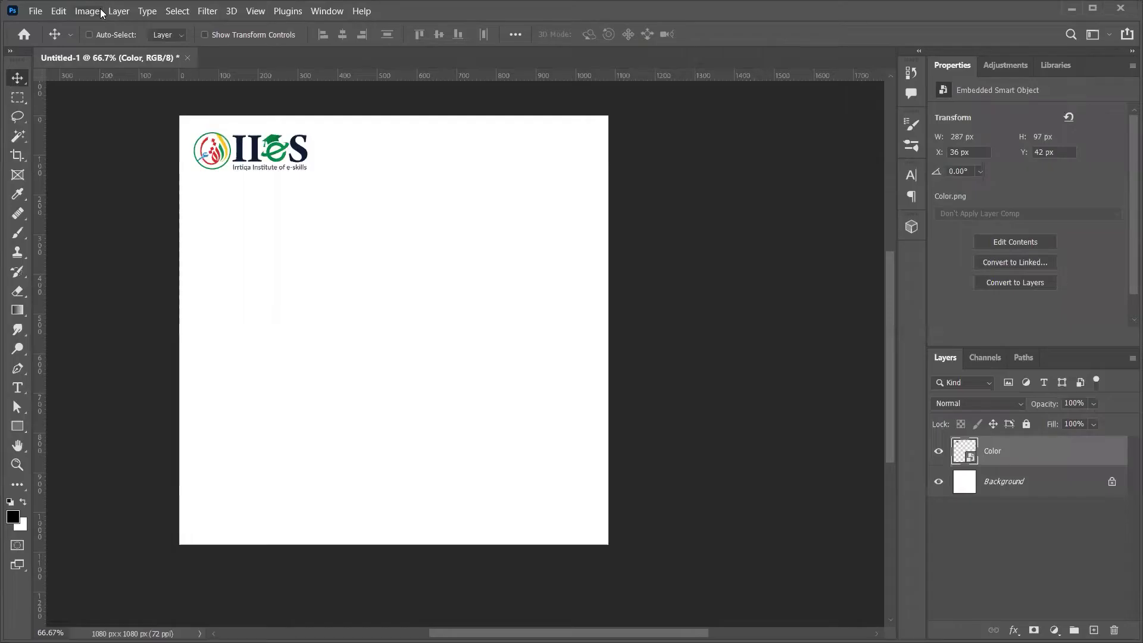
{"action": "left_click", "coordinate": [95, 9]}
{"action": "mouse_move", "coordinate": [59, 11]}
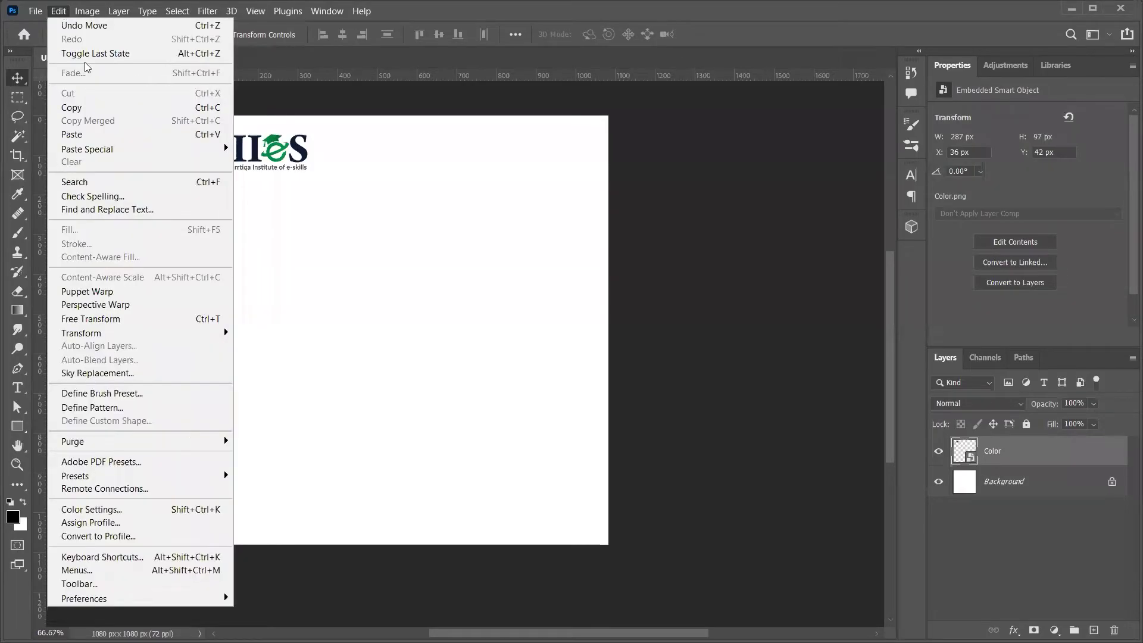
{"action": "left_click", "coordinate": [94, 136]}
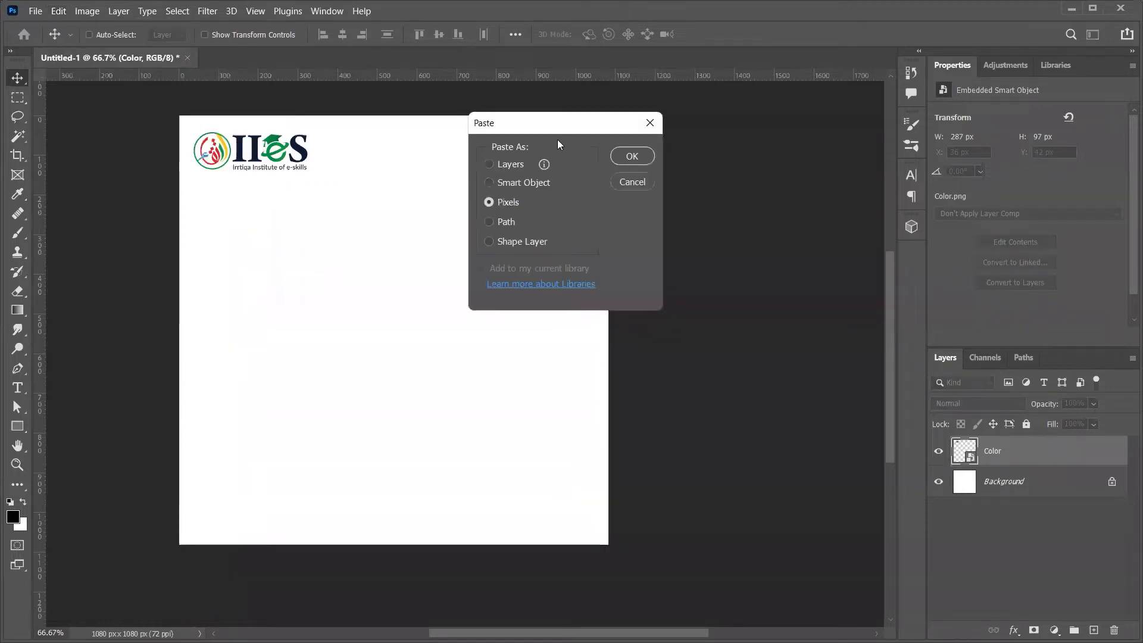
{"action": "left_click_drag", "start_coordinate": [546, 132], "coordinate": [400, 171]}
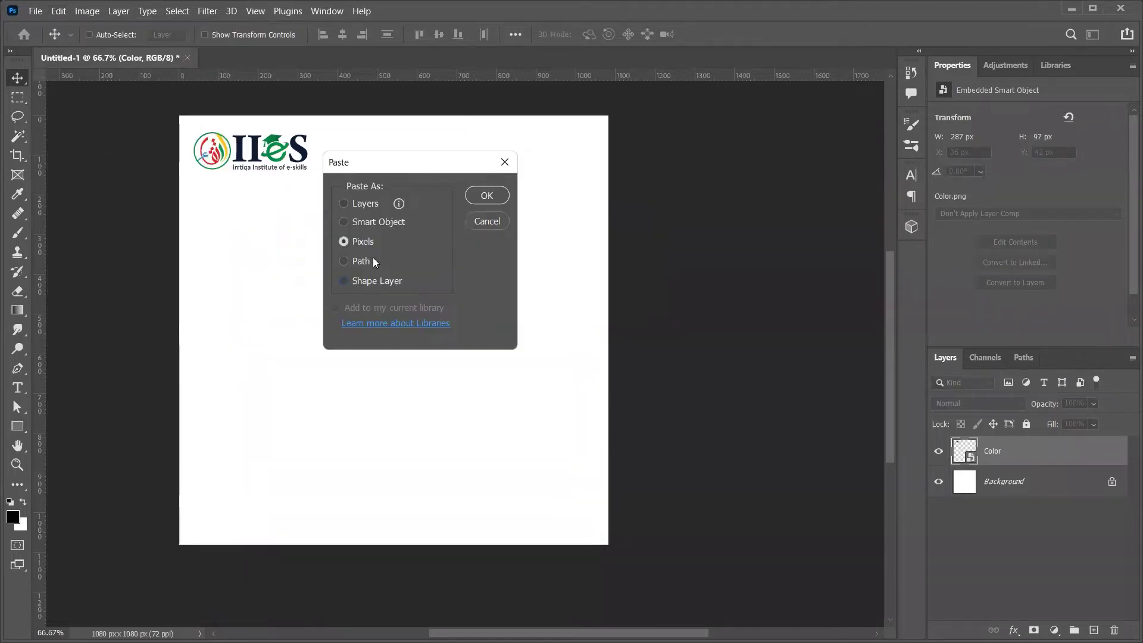
{"action": "left_click", "coordinate": [363, 261]}
{"action": "left_click", "coordinate": [377, 222]}
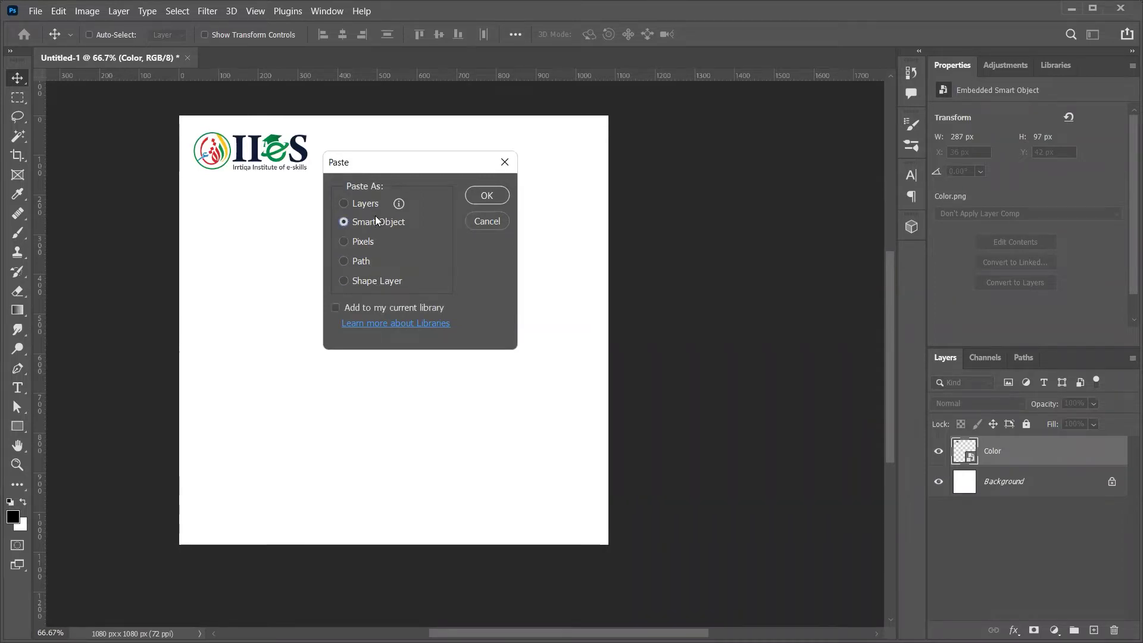
{"action": "left_click", "coordinate": [486, 196]}
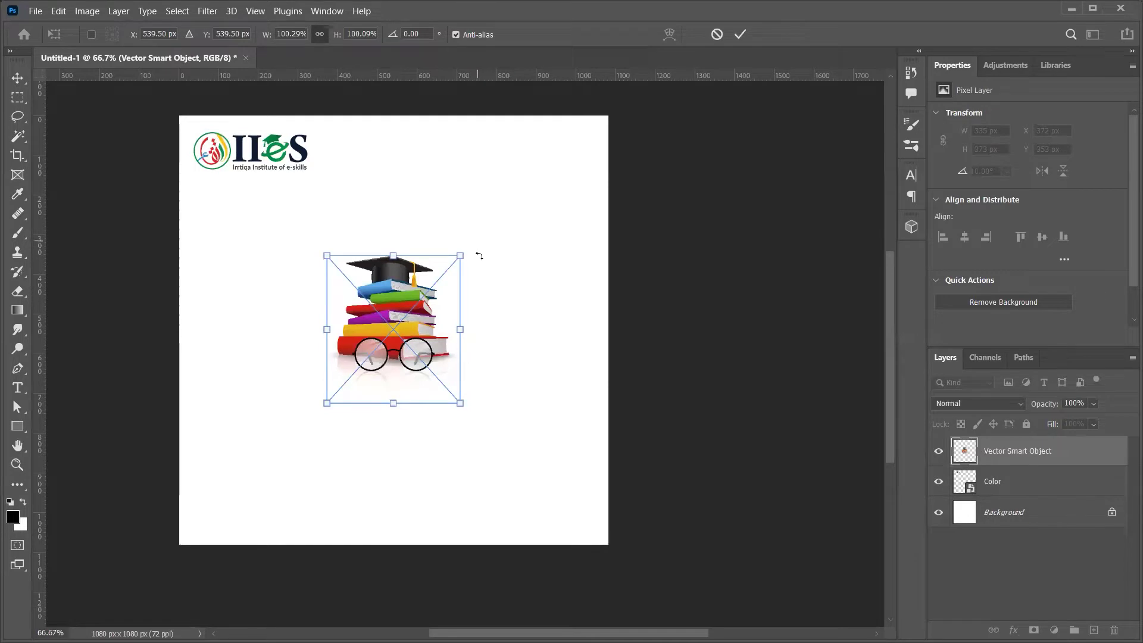
- Scale the pasted book stack to about 640 px wide and centre it horizontally below the logo
{"action": "left_click_drag", "start_coordinate": [460, 256], "coordinate": [547, 176]}
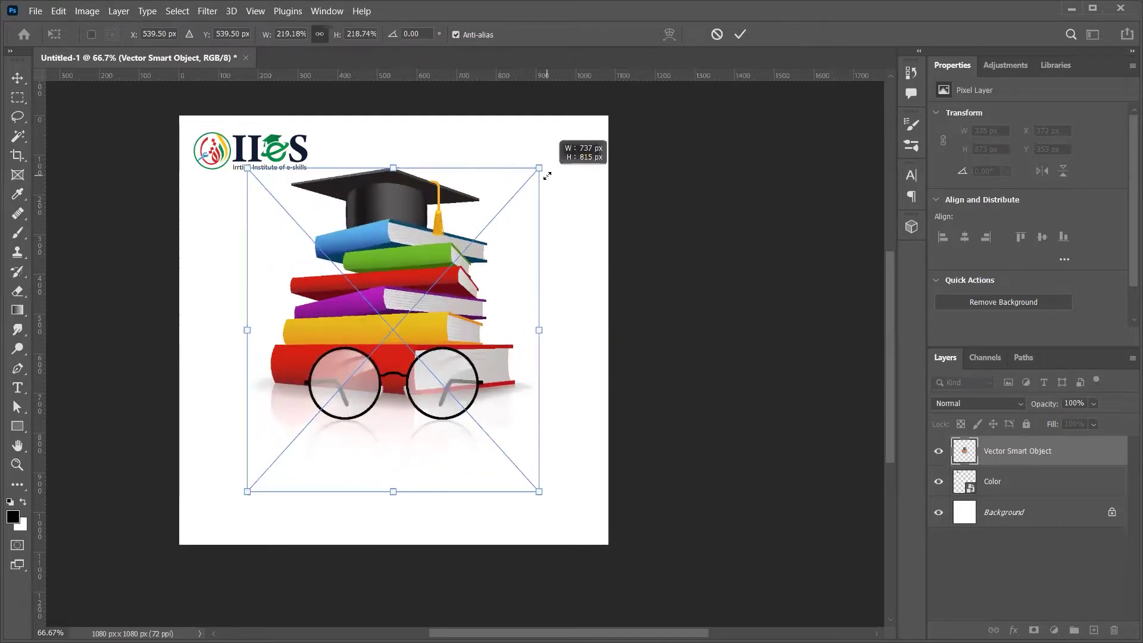
{"action": "left_click_drag", "start_coordinate": [494, 267], "coordinate": [494, 301]}
{"action": "left_click_drag", "start_coordinate": [539, 203], "coordinate": [523, 223]}
{"action": "left_click_drag", "start_coordinate": [480, 307], "coordinate": [480, 289]}
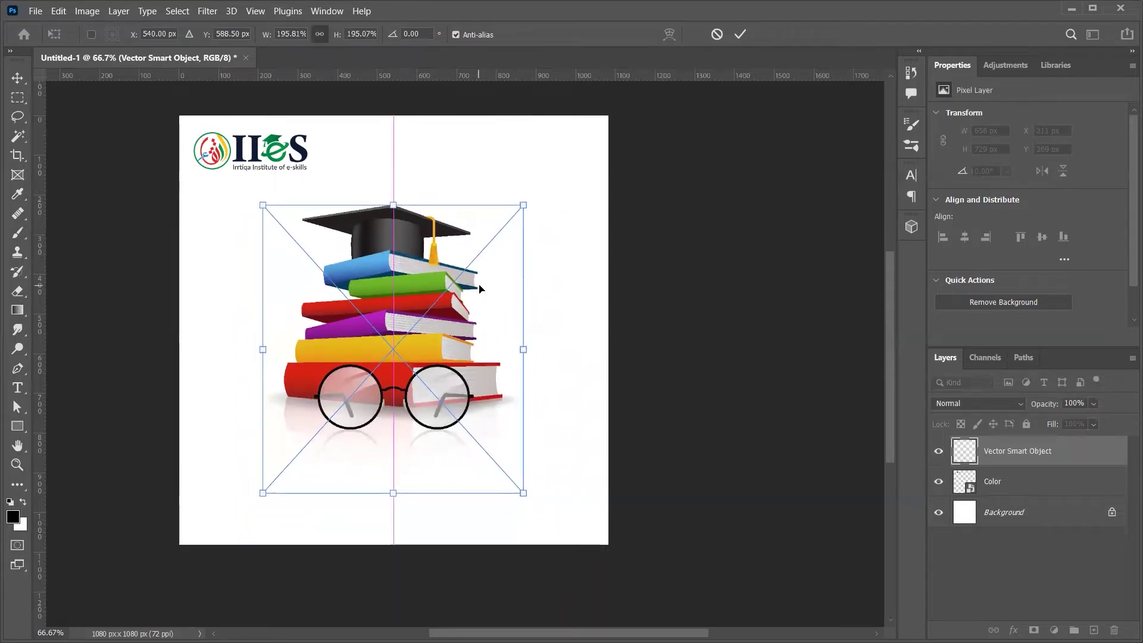
{"action": "key", "text": "Return"}
- Switch to Illustrator, close the 409245-PD5D2B-914.ai document and return to Photoshop
{"action": "key", "text": "alt+Tab"}
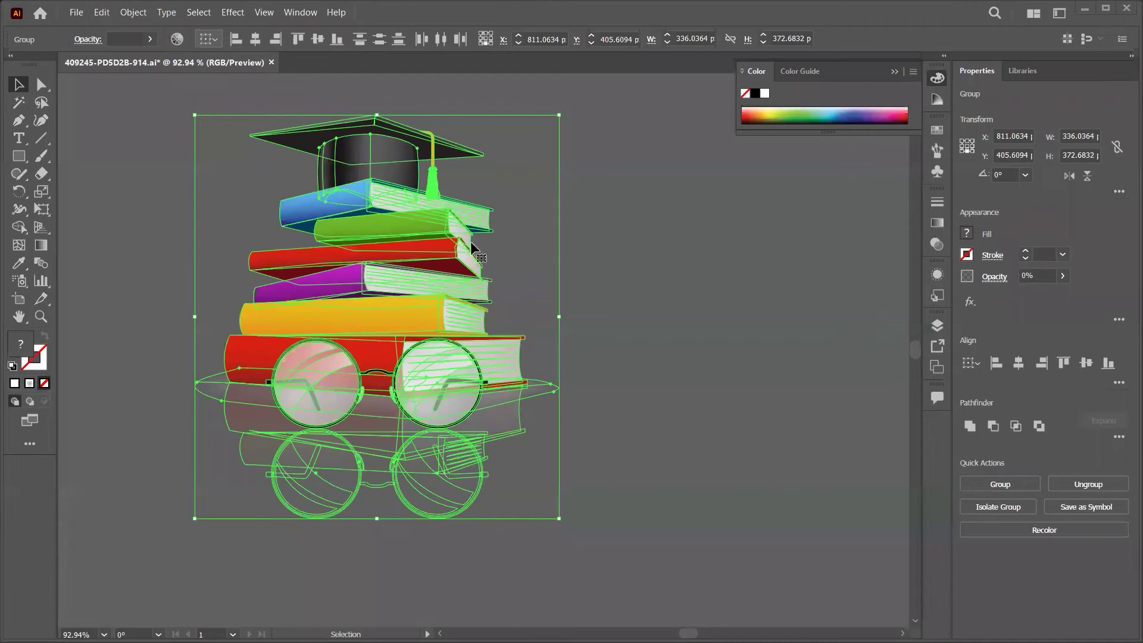
{"action": "key", "text": "alt+Tab"}
{"action": "key", "text": "alt+Tab"}
{"action": "left_click", "coordinate": [272, 63]}
{"action": "left_click", "coordinate": [632, 352]}
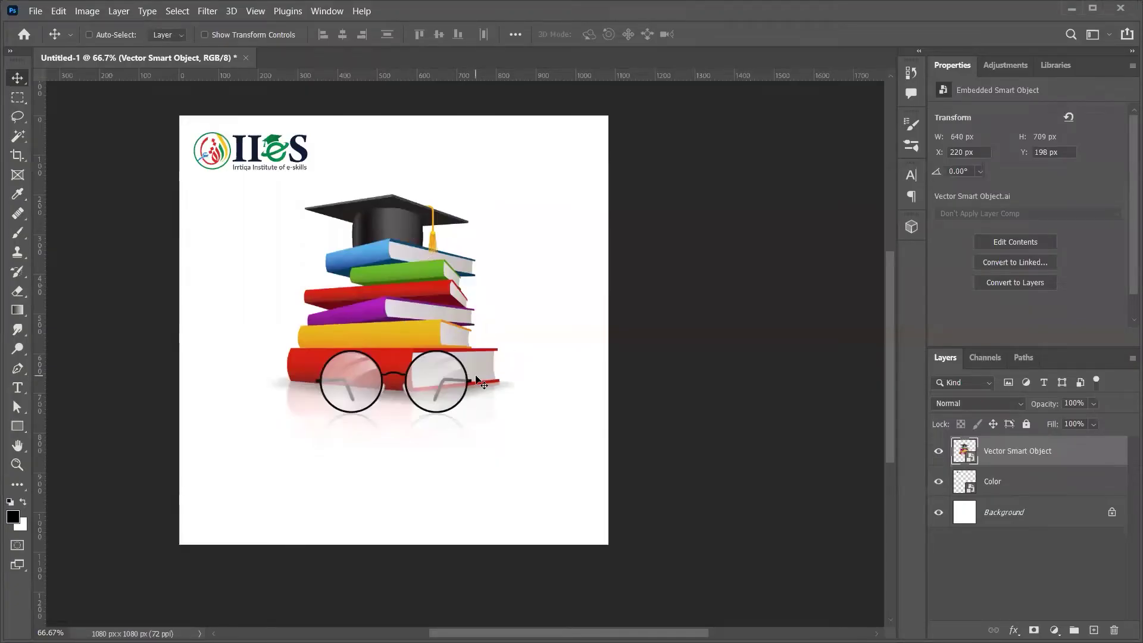
- Add the text HAPPY below the books and enlarge it to about 79 pt
{"action": "key", "text": "t"}
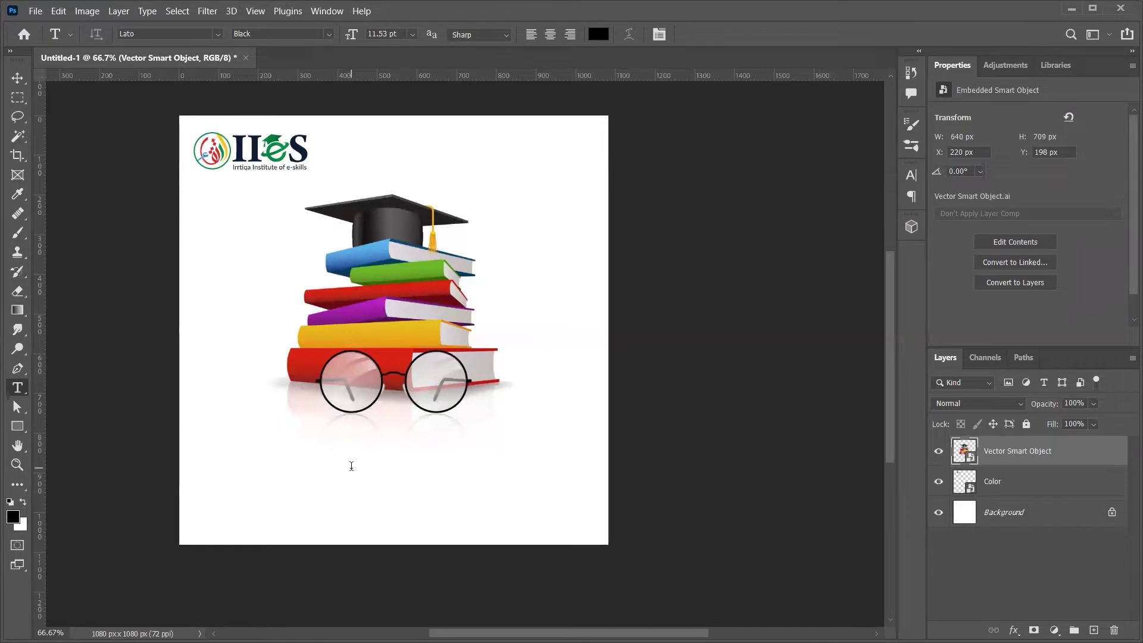
{"action": "left_click", "coordinate": [351, 466]}
{"action": "type", "text": "HAPPY"}
{"action": "key", "text": "ctrl+Return"}
{"action": "key", "text": "v"}
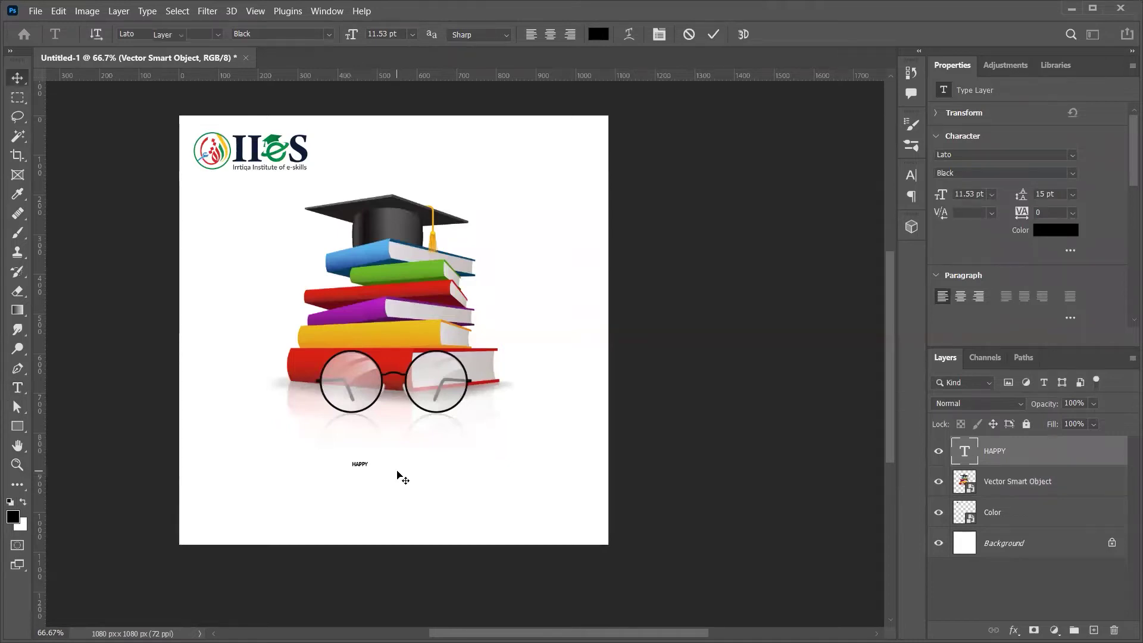
{"action": "key", "text": "ctrl+t"}
{"action": "left_click_drag", "start_coordinate": [371, 469], "coordinate": [460, 482]}
{"action": "key", "text": "Return"}
- Set the HAPPY text's leading to 0 and its tracking to 250
{"action": "key", "text": "t"}
{"action": "left_click", "coordinate": [418, 486]}
{"action": "key", "text": "ctrl+a"}
{"action": "key", "text": "ctrl+t"}
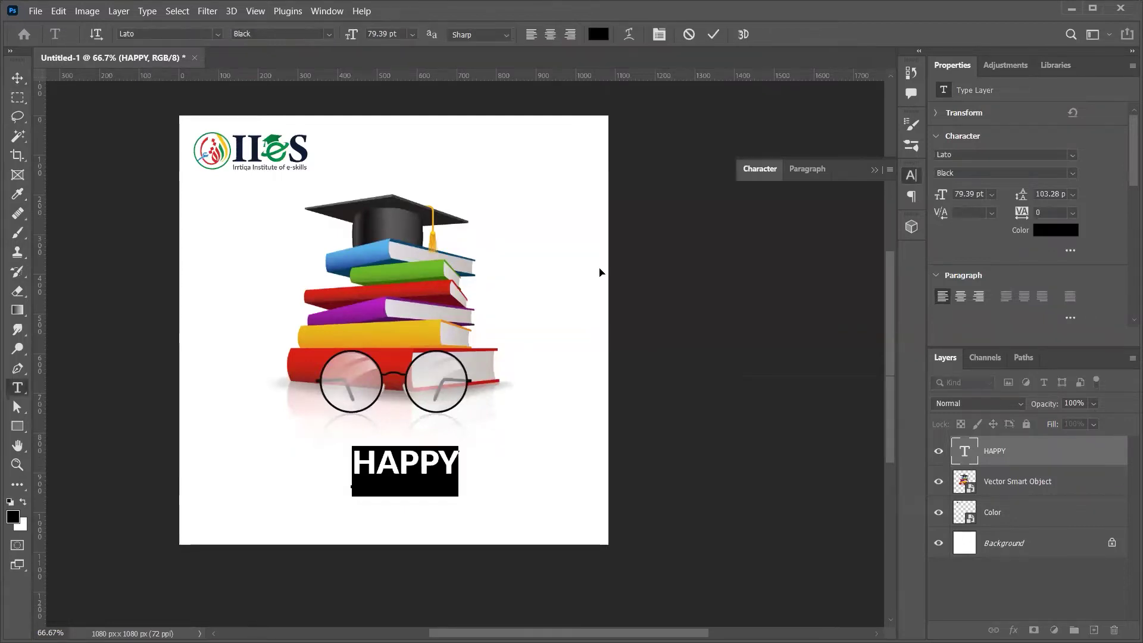
{"action": "left_click", "coordinate": [808, 169]}
{"action": "left_click", "coordinate": [759, 168]}
{"action": "left_click", "coordinate": [860, 214]}
{"action": "type", "text": "0"}
{"action": "key", "text": "Tab"}
{"action": "key", "text": "Return"}
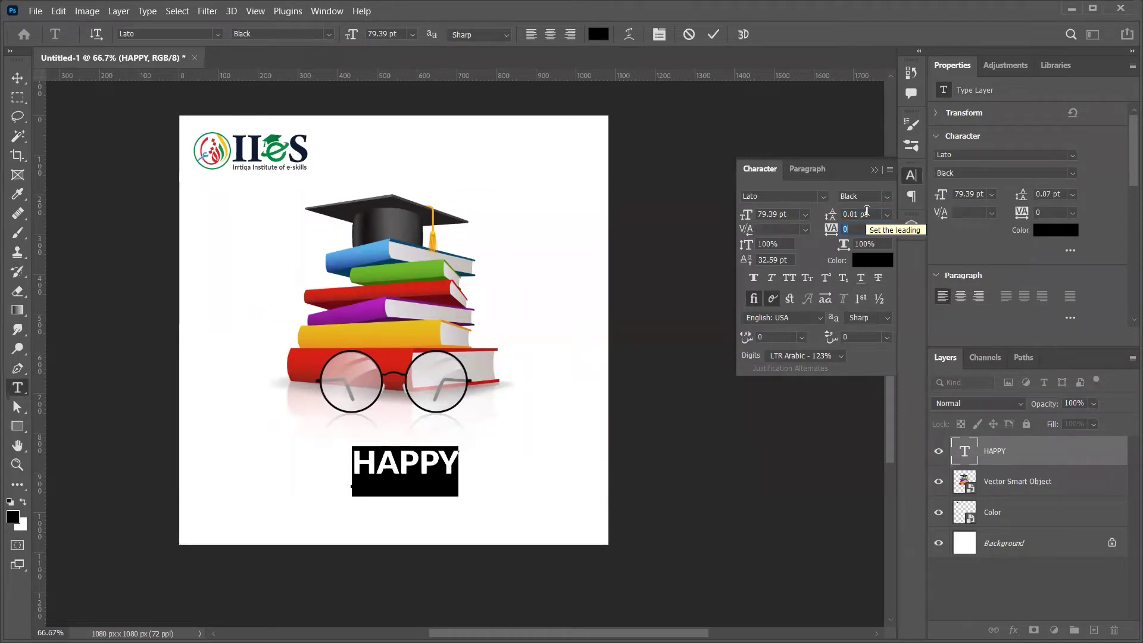
{"action": "type", "text": "250"}
{"action": "key", "text": "Return"}
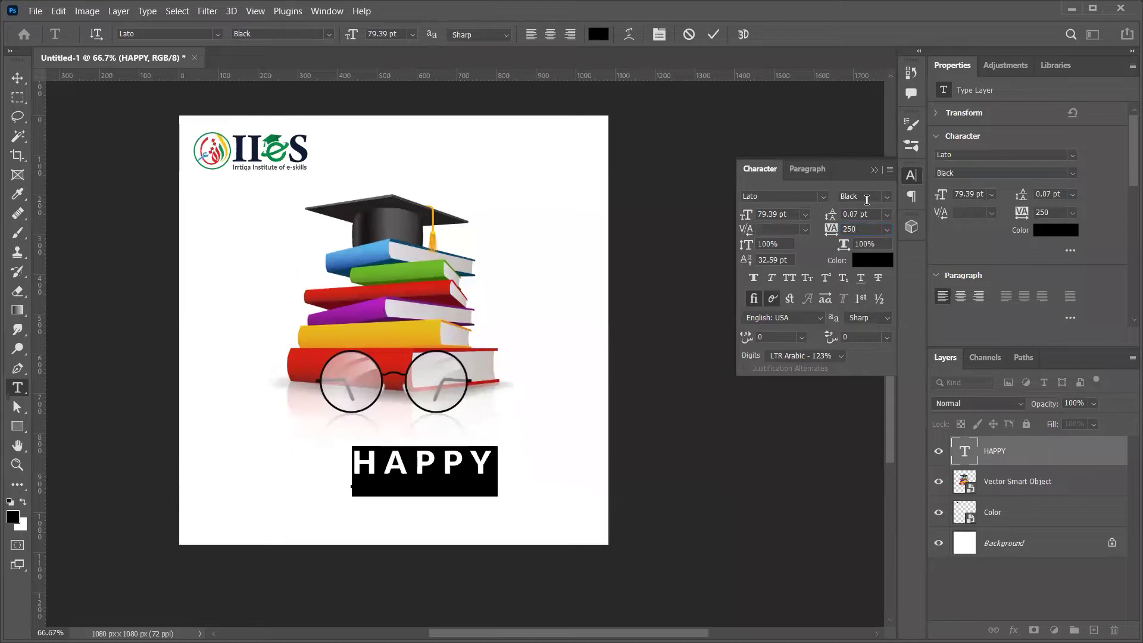
- Change the HAPPY text's font style to Lato Bold
{"action": "left_click", "coordinate": [882, 197]}
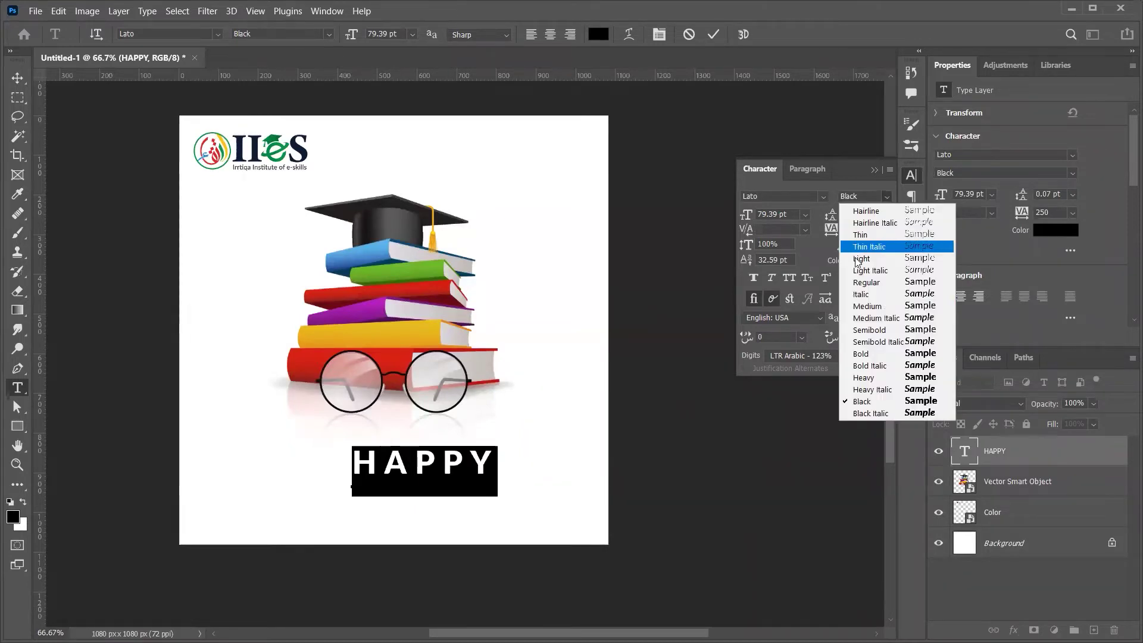
{"action": "left_click", "coordinate": [862, 354]}
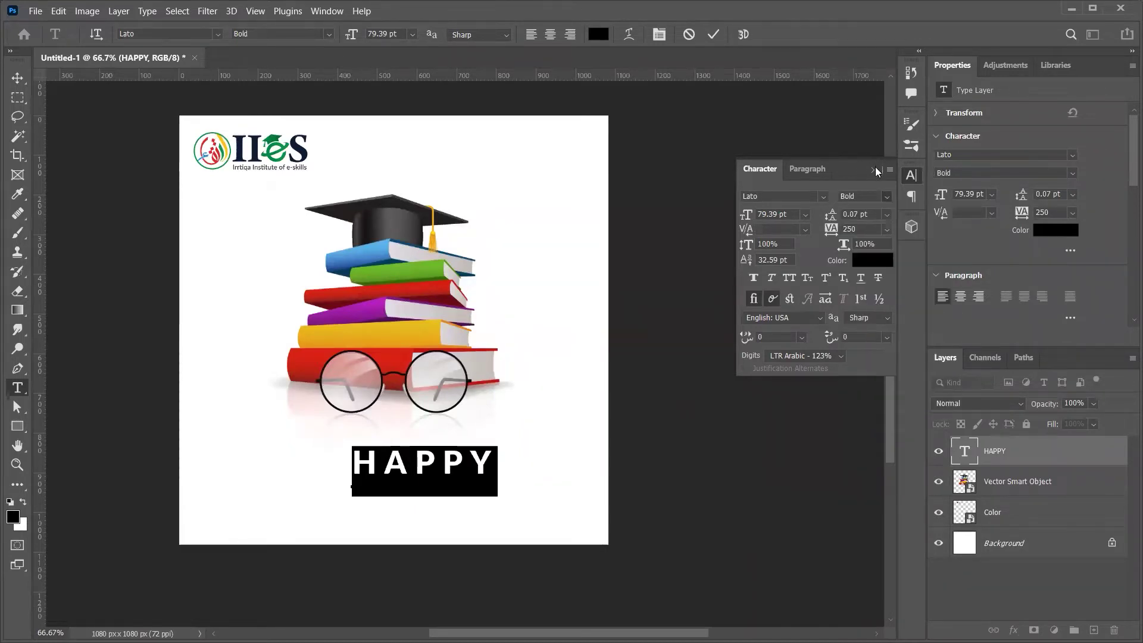
{"action": "left_click", "coordinate": [875, 170]}
{"action": "key", "text": "ctrl+h"}
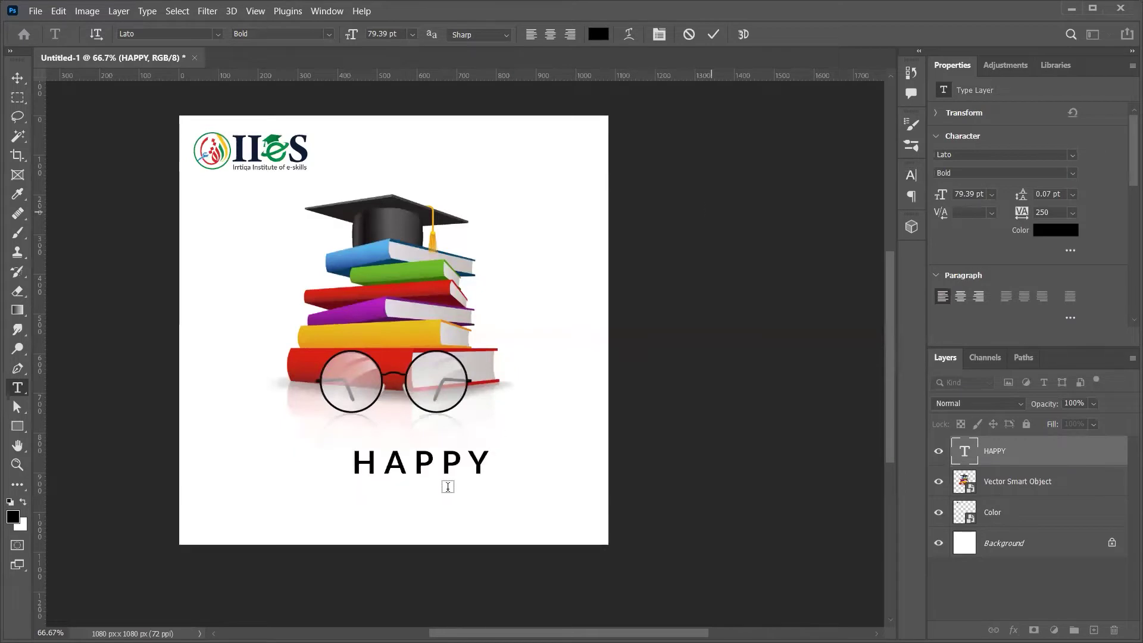
- Scale the HAPPY text down to about 33 pt and centre it just below the glasses
{"action": "key", "text": "ctrl+t"}
{"action": "left_click_drag", "start_coordinate": [487, 488], "coordinate": [398, 446]}
{"action": "key", "text": "Return"}
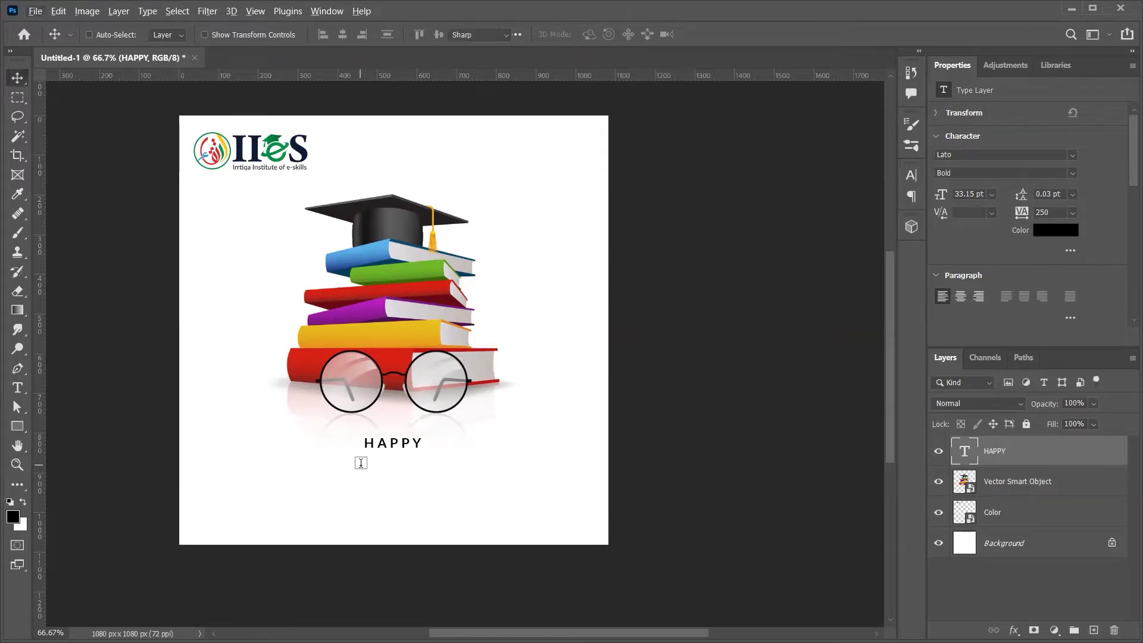
- Add a separate text layer reading "Teacher's Day" just below HAPPY
{"action": "key", "text": "t"}
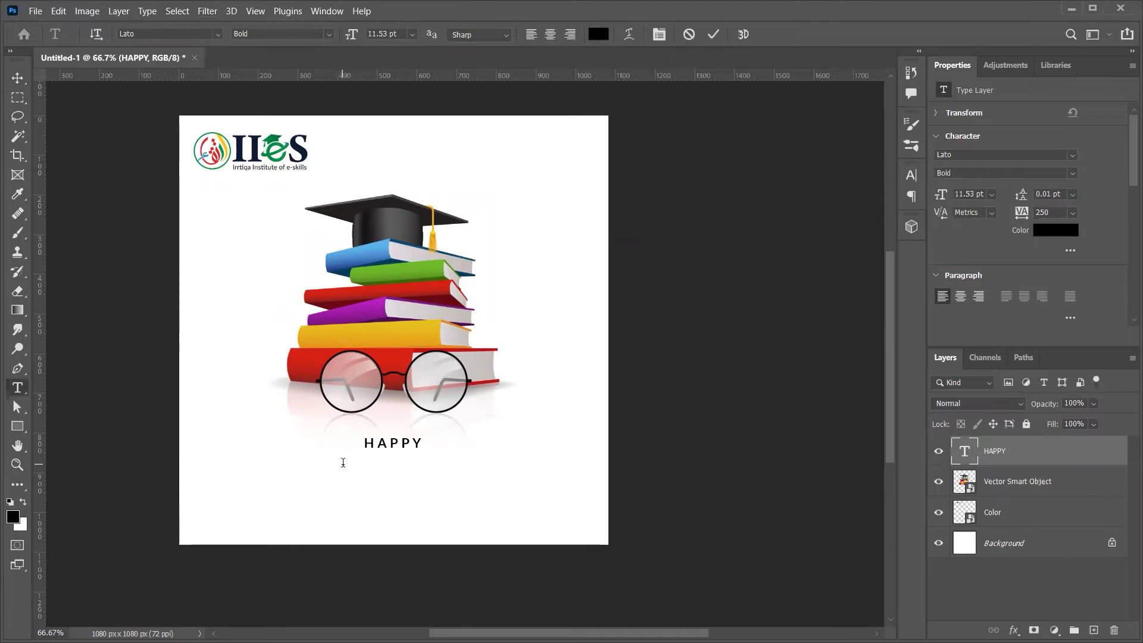
{"action": "left_click", "coordinate": [343, 462]}
{"action": "type", "text": "TEA"}
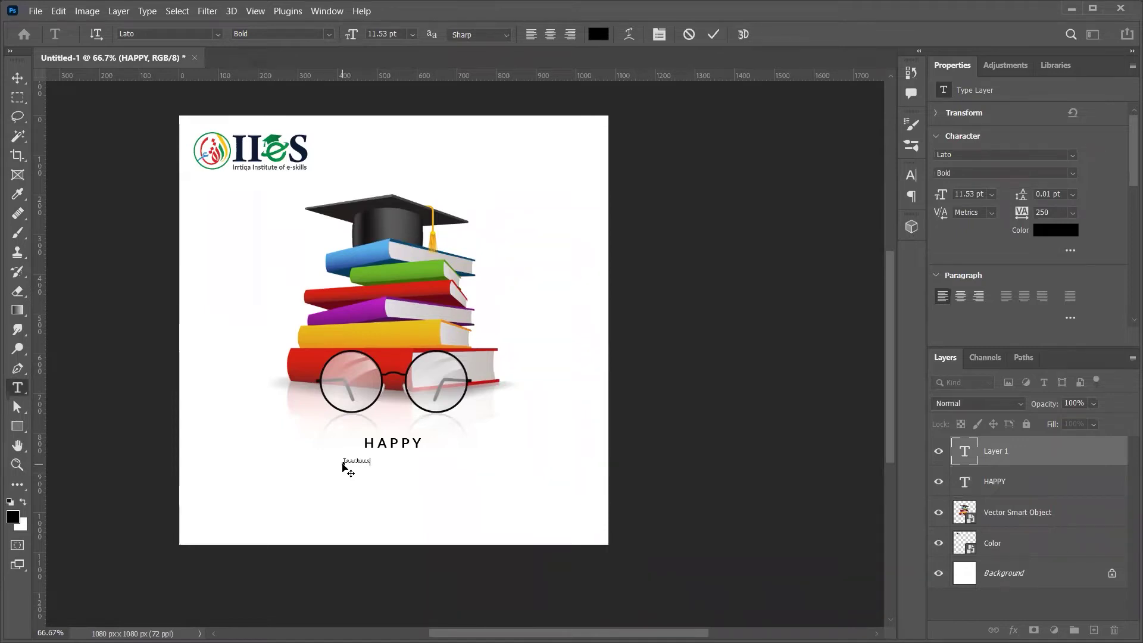
{"action": "type", "text": " Day"}
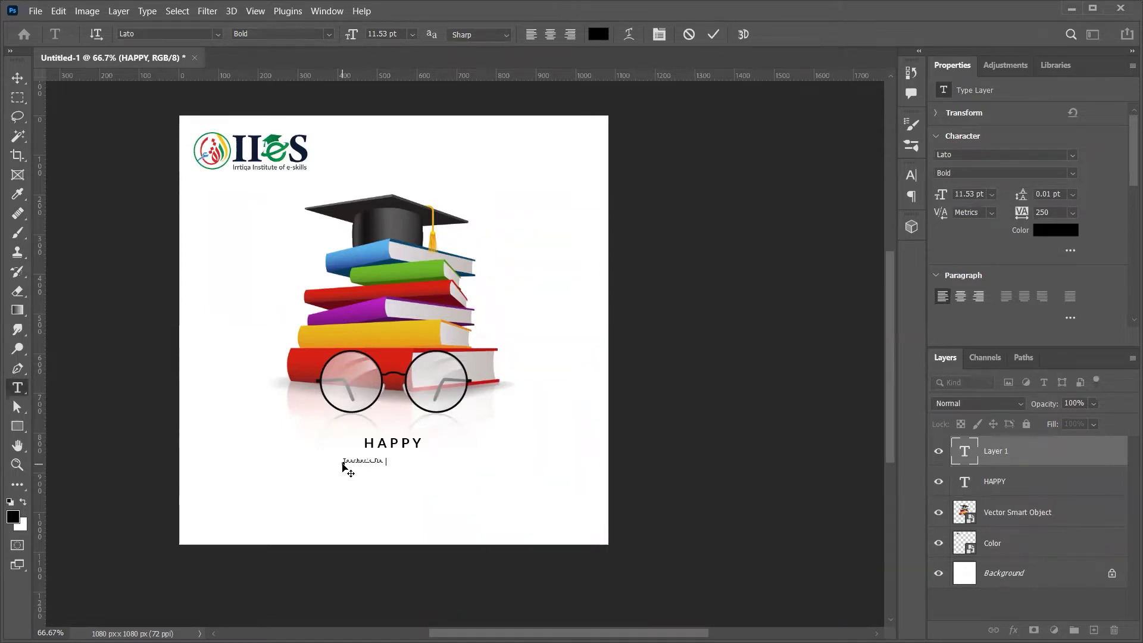
- Set the Teacher's Day text to tracking 0, leading 18 pt and font size 80 pt
{"action": "key", "text": "ctrl+a"}
{"action": "key", "text": "ctrl+t"}
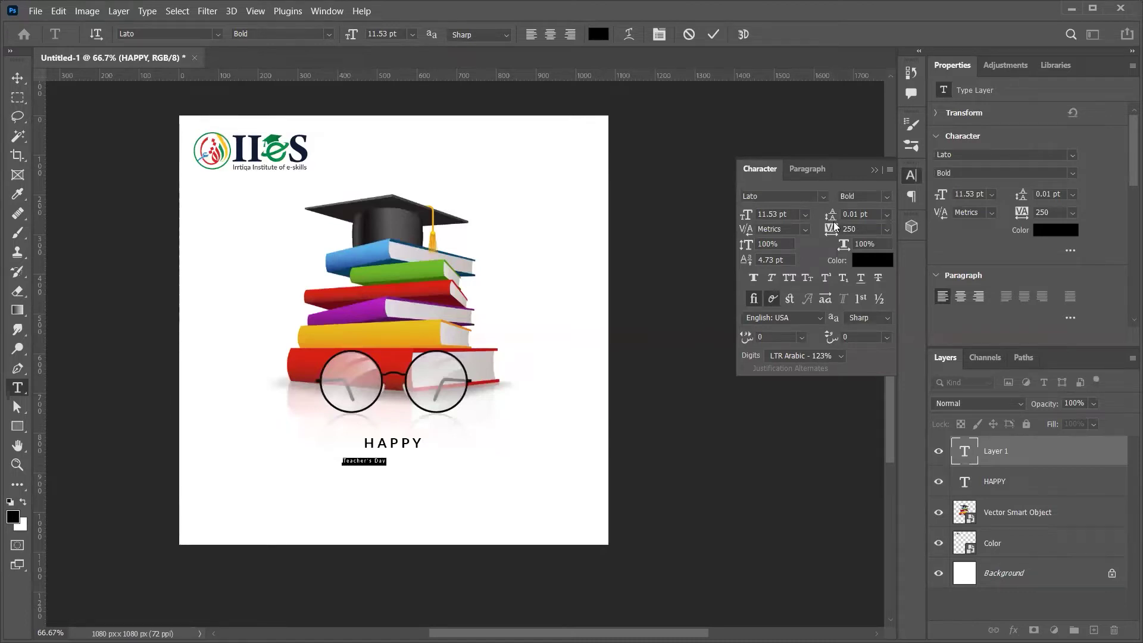
{"action": "left_click", "coordinate": [863, 228]}
{"action": "key", "text": "shift+Tab"}
{"action": "type", "text": "1"}
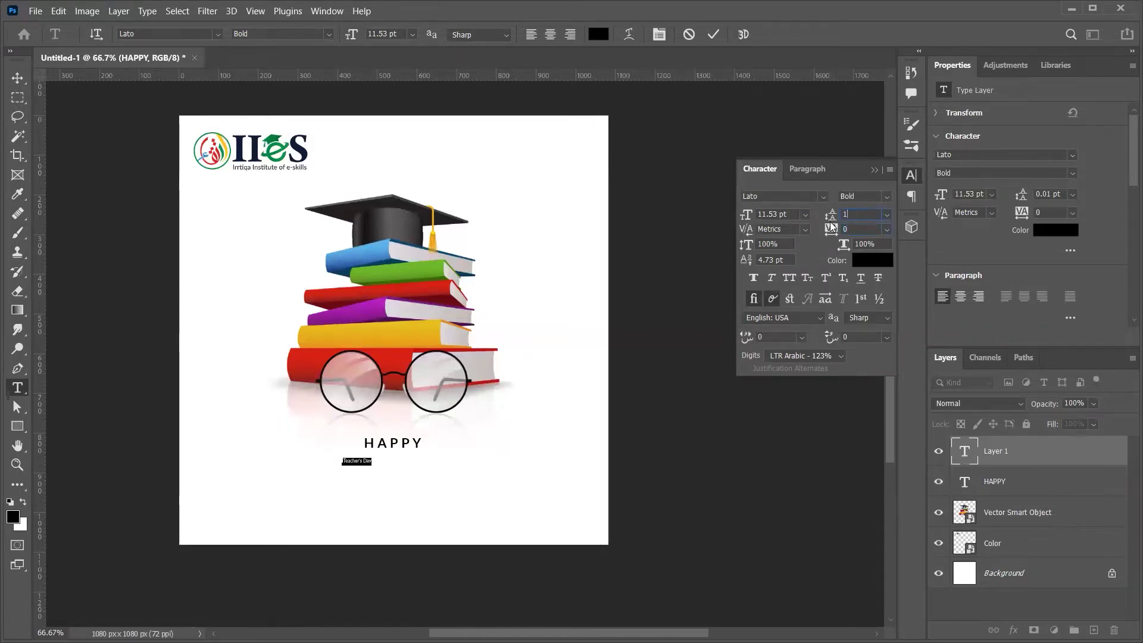
{"action": "type", "text": "8"}
{"action": "key", "text": "shift+Tab"}
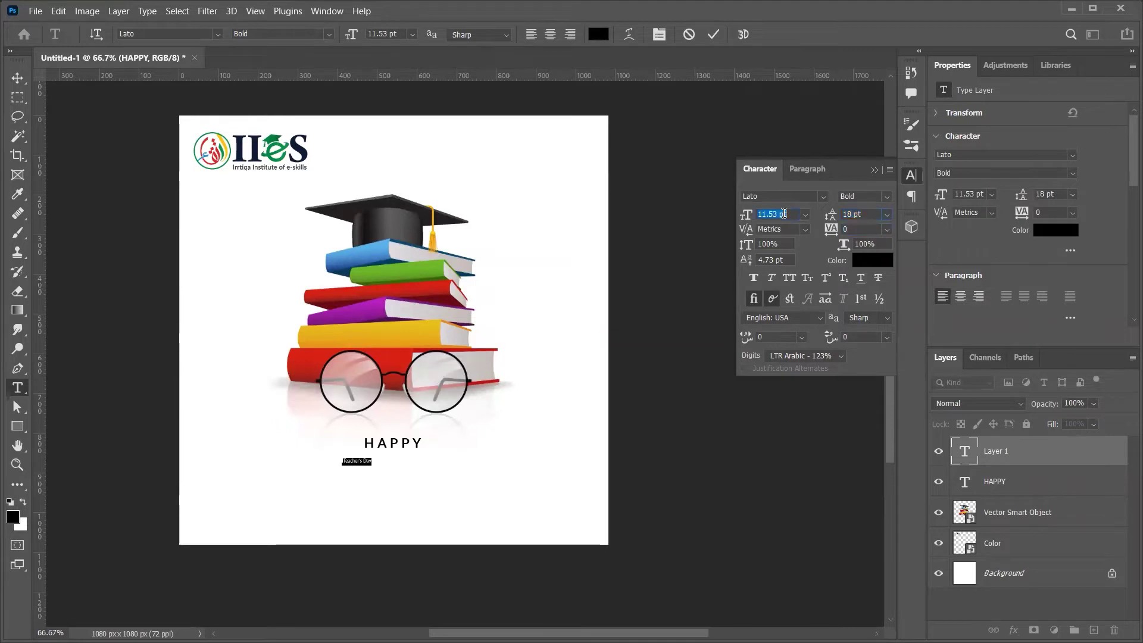
{"action": "type", "text": "80"}
{"action": "key", "text": "Return"}
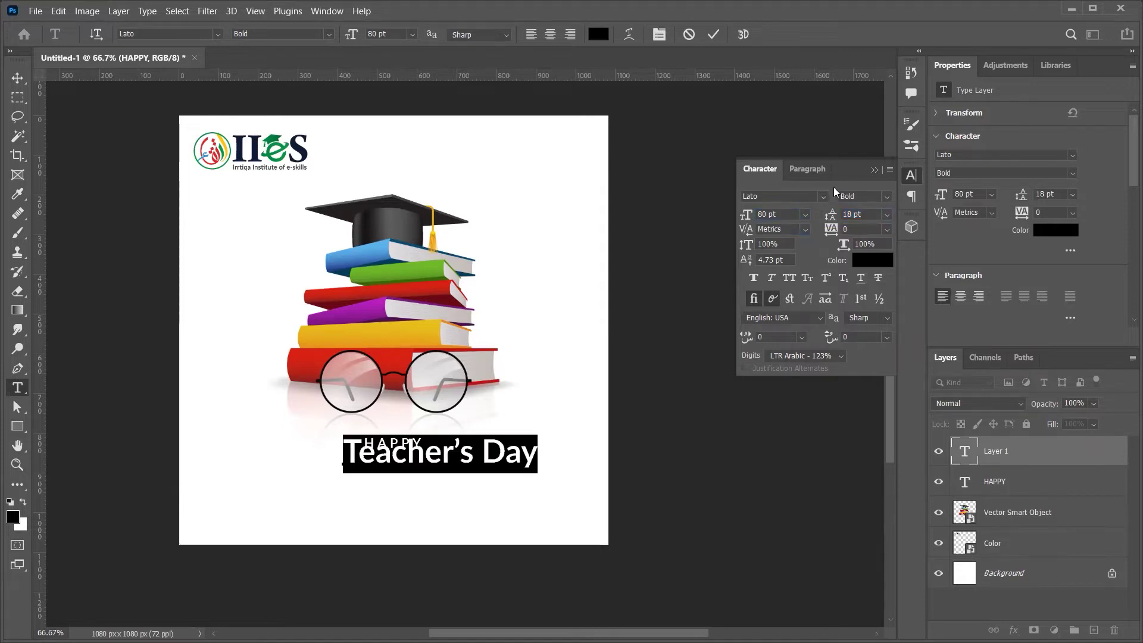
- Change the Teacher's Day text's font to Ananda Black Regular
{"action": "left_click", "coordinate": [792, 199]}
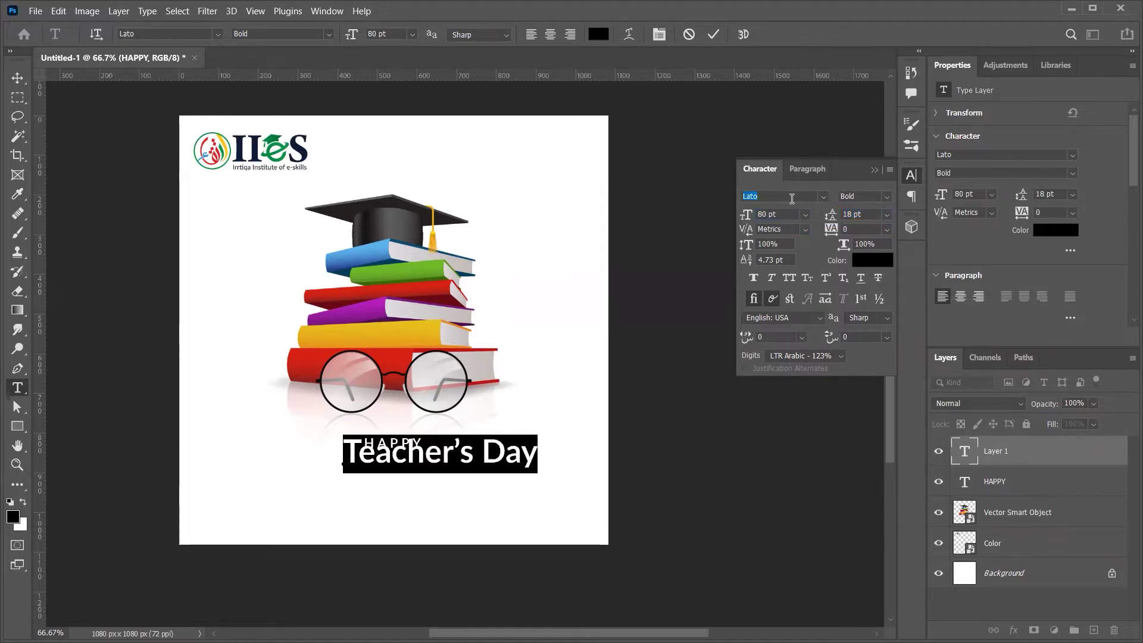
{"action": "type", "text": "anan"}
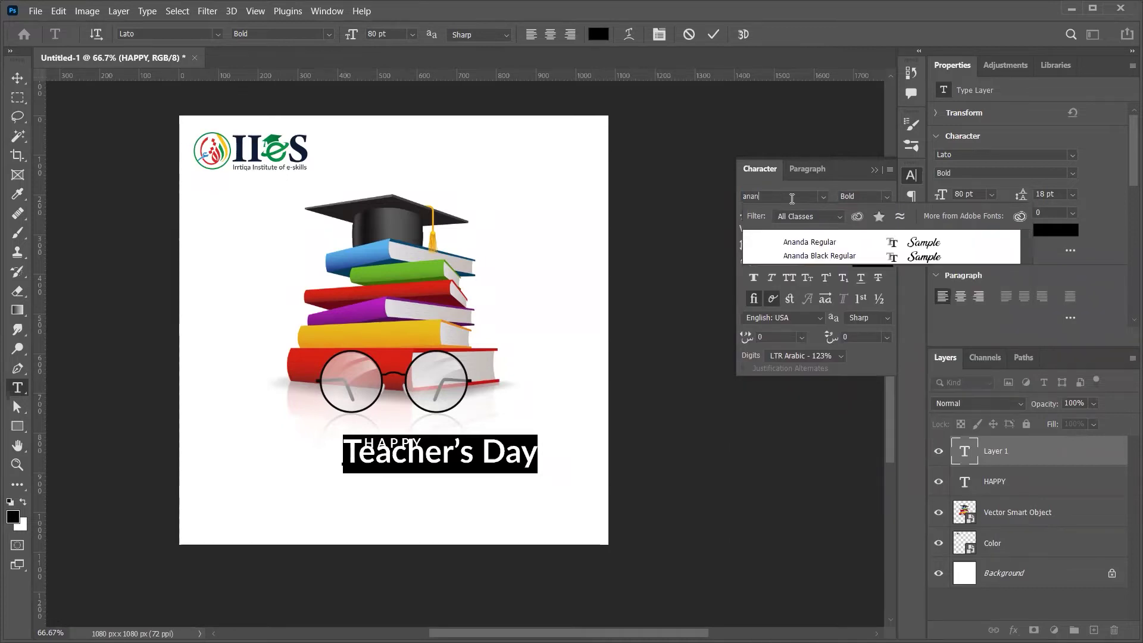
{"action": "key", "text": "Down"}
{"action": "key", "text": "Down"}
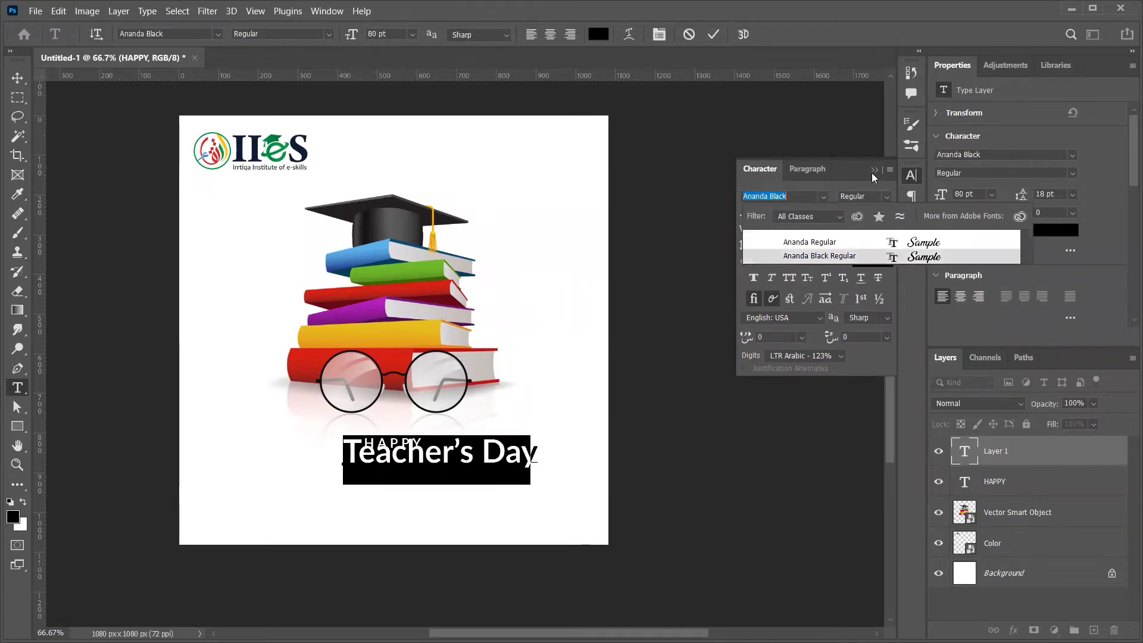
{"action": "key", "text": "Return"}
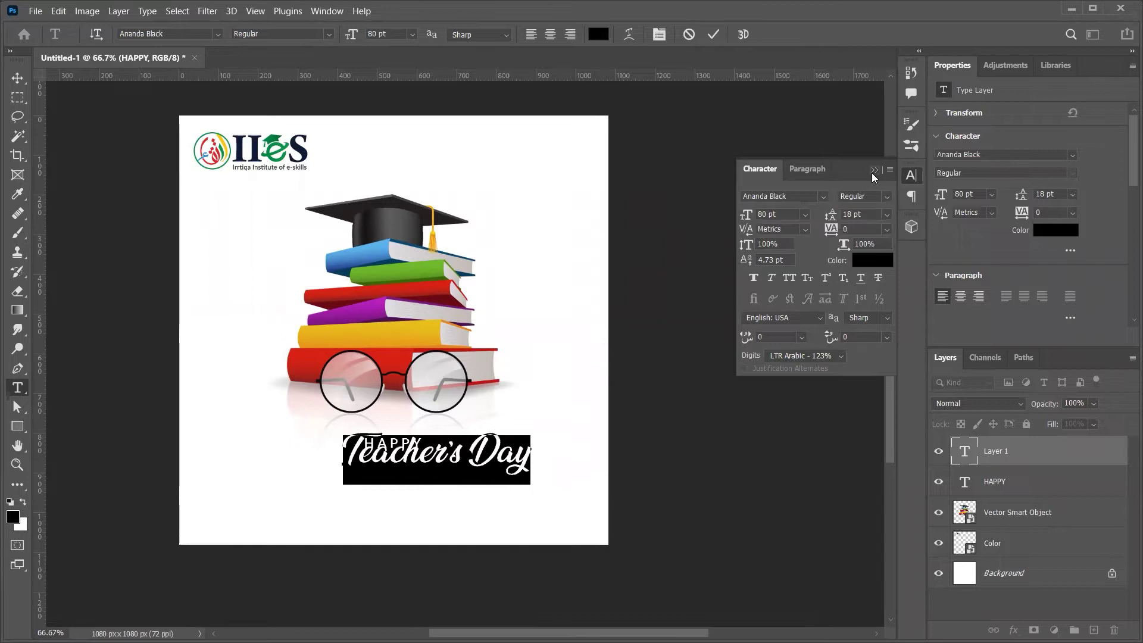
{"action": "key", "text": "ctrl+Return"}
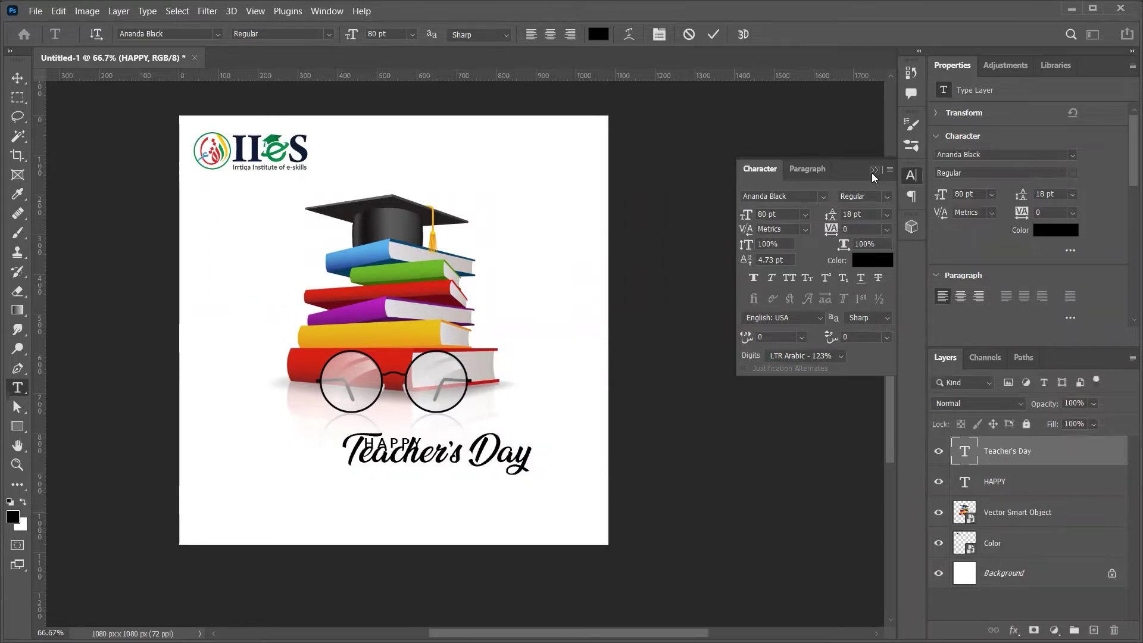
- Move the Teacher's Day text so it sits centred directly below HAPPY
{"action": "left_click", "coordinate": [874, 171]}
{"action": "key", "text": "v"}
{"action": "left_click_drag", "start_coordinate": [457, 446], "coordinate": [414, 465]}
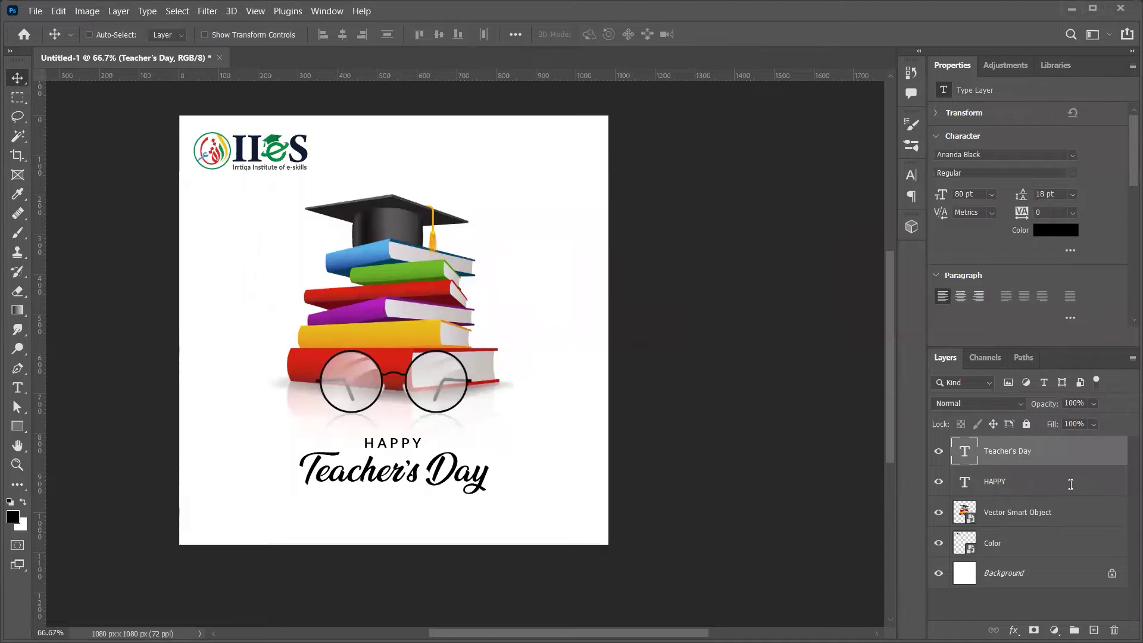
- Align the Teacher's Day, HAPPY and book-stack vector layers to the horizontal centre of the Background layer
{"action": "key", "text": "ctrl"}
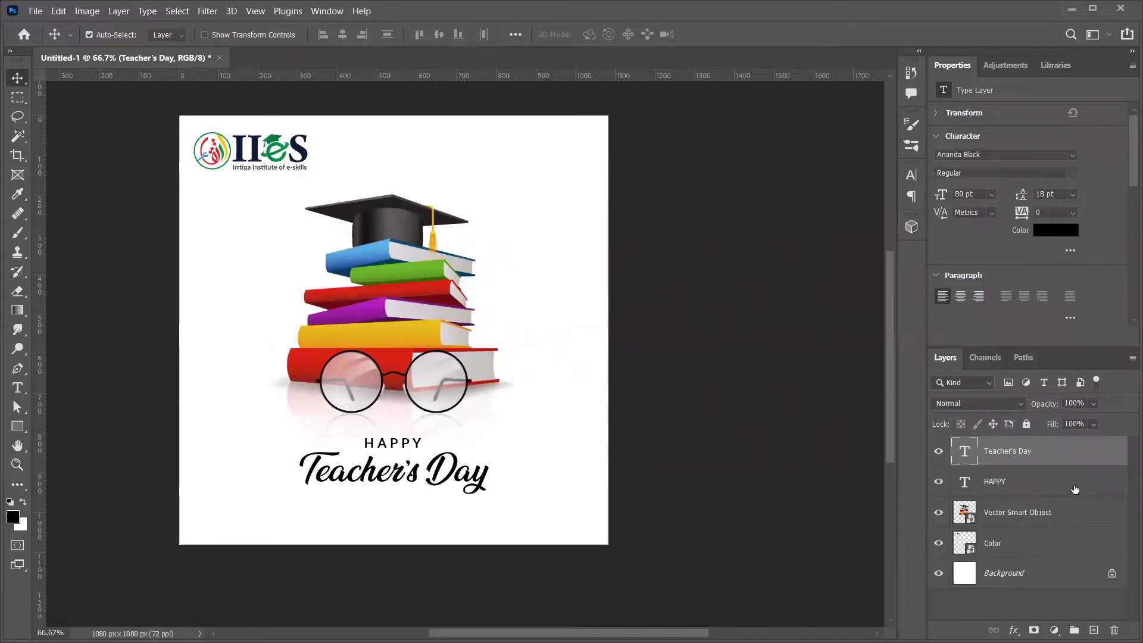
{"action": "left_click", "coordinate": [1075, 481], "text": "ctrl"}
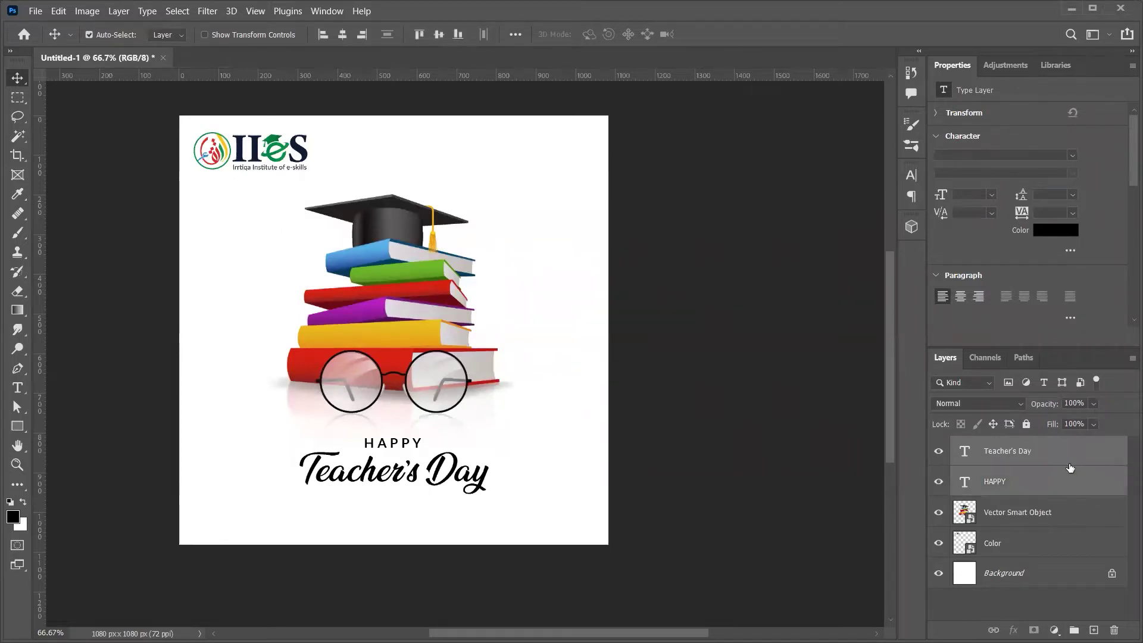
{"action": "left_click", "coordinate": [1071, 522], "text": "ctrl"}
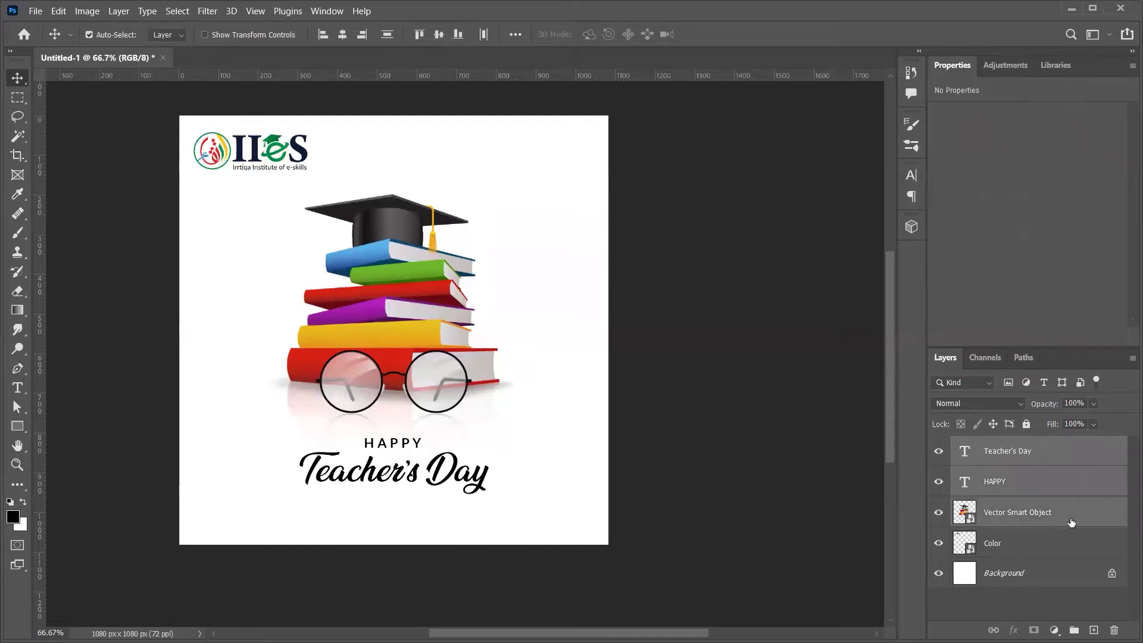
{"action": "left_click", "coordinate": [1040, 574], "text": "ctrl"}
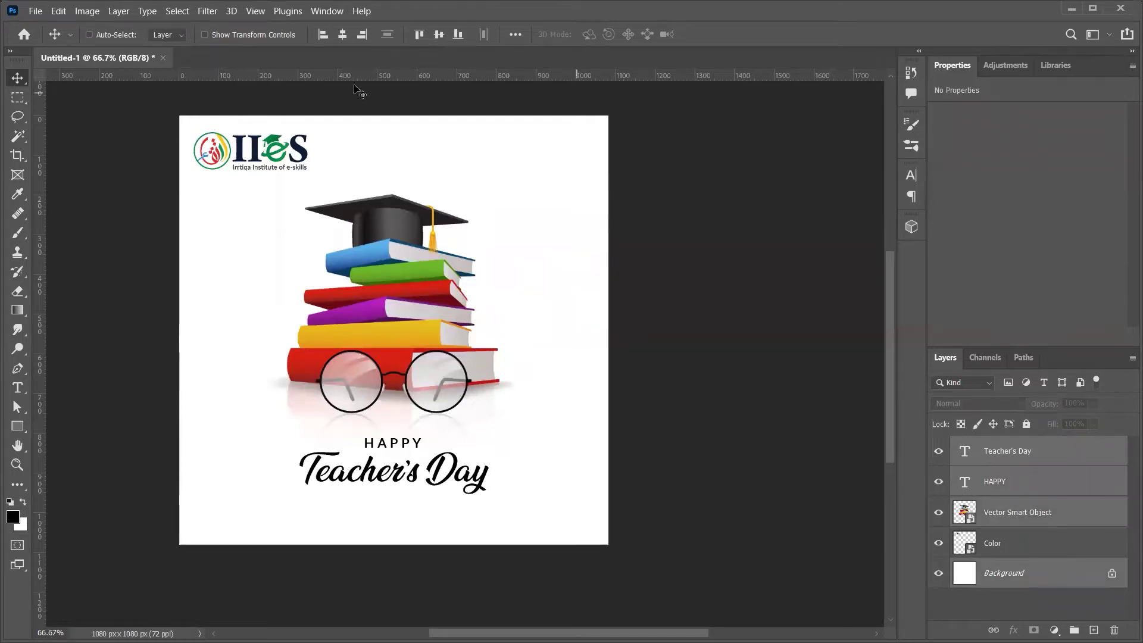
{"action": "left_click", "coordinate": [342, 36]}
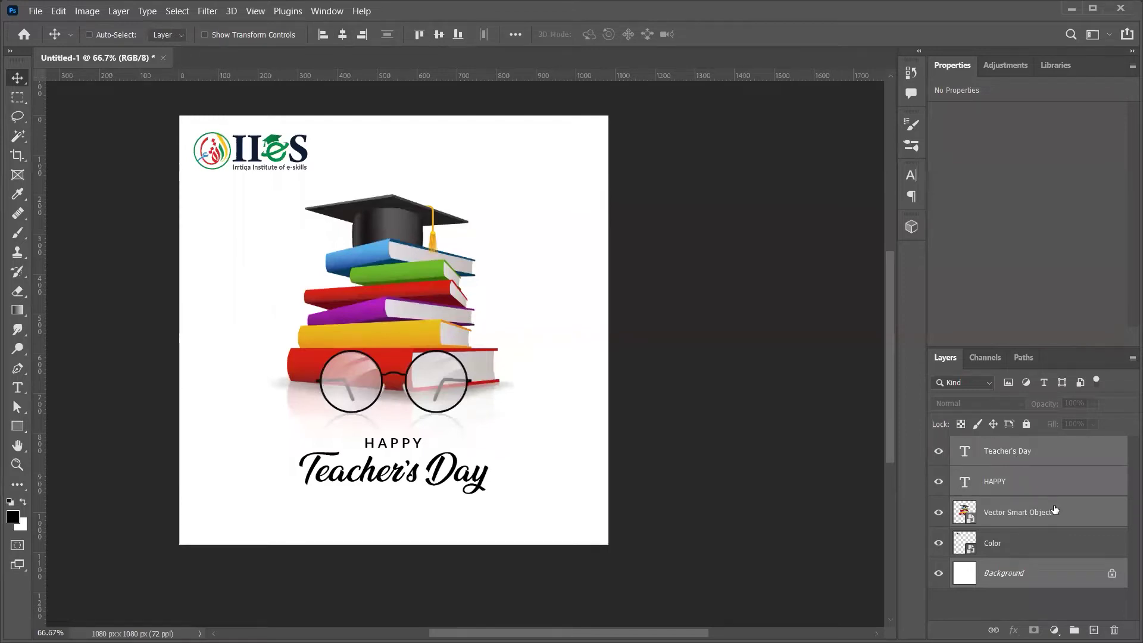
- Recolour the Teacher's Day text with the red sampled from the emblem of the IIeS logo
{"action": "left_click", "coordinate": [1066, 456]}
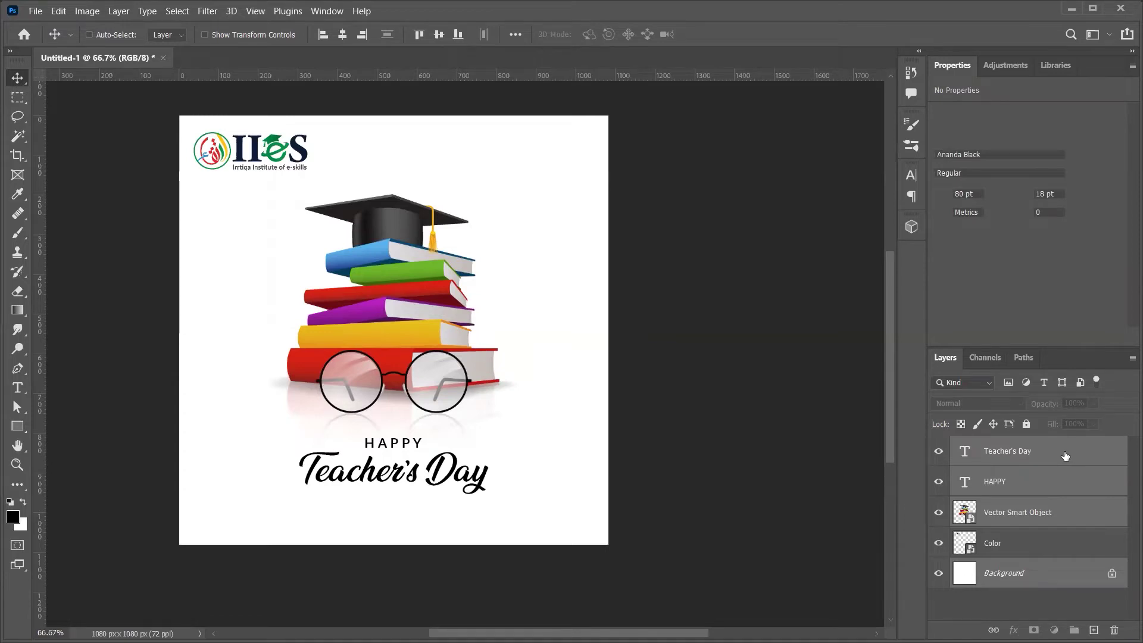
{"action": "left_click", "coordinate": [1065, 456]}
{"action": "key", "text": "i"}
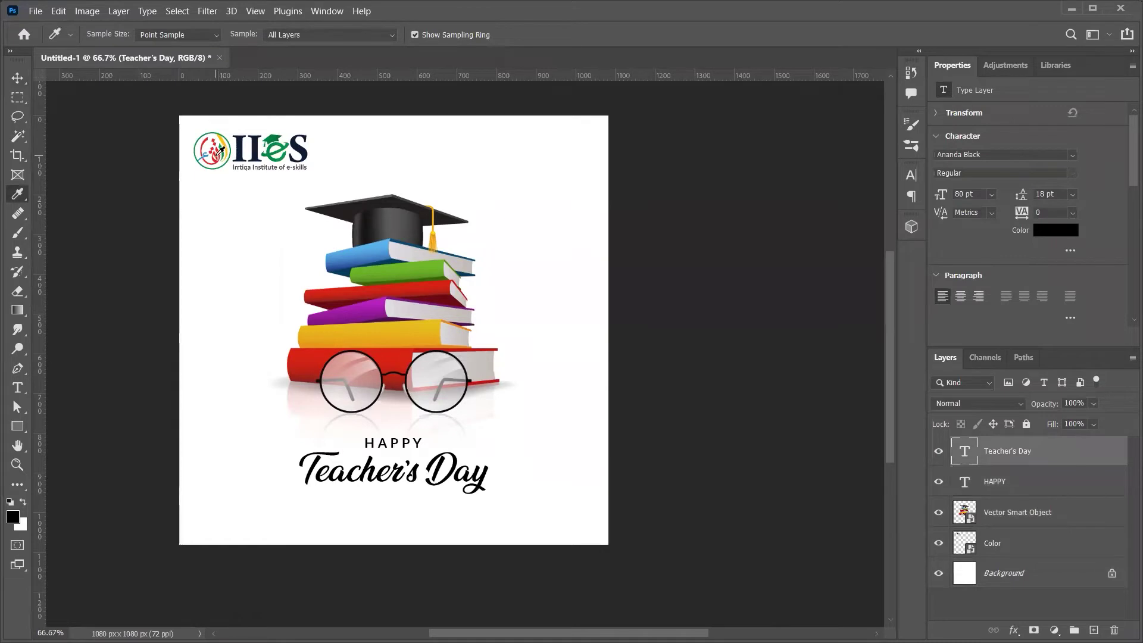
{"action": "left_click", "coordinate": [212, 153]}
{"action": "left_click", "coordinate": [213, 154]}
{"action": "key", "text": "alt+BackSpace"}
- Recolour the HAPPY text with the dark navy sampled from the letters of the IIeS logo
{"action": "left_click", "coordinate": [1029, 487], "text": "shift"}
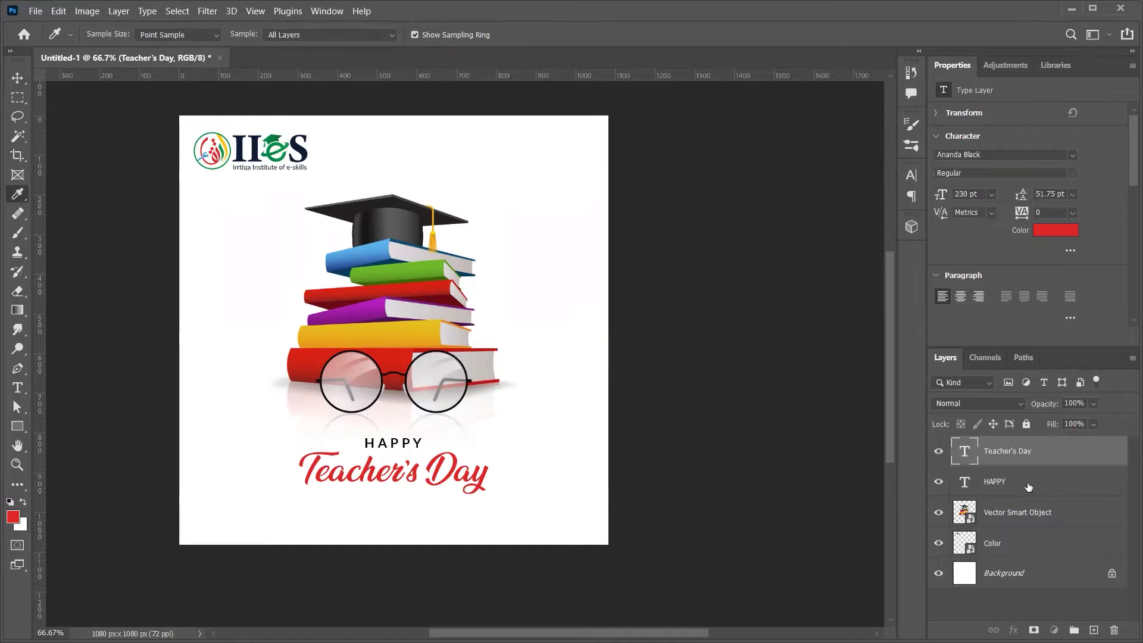
{"action": "left_click", "coordinate": [1028, 487]}
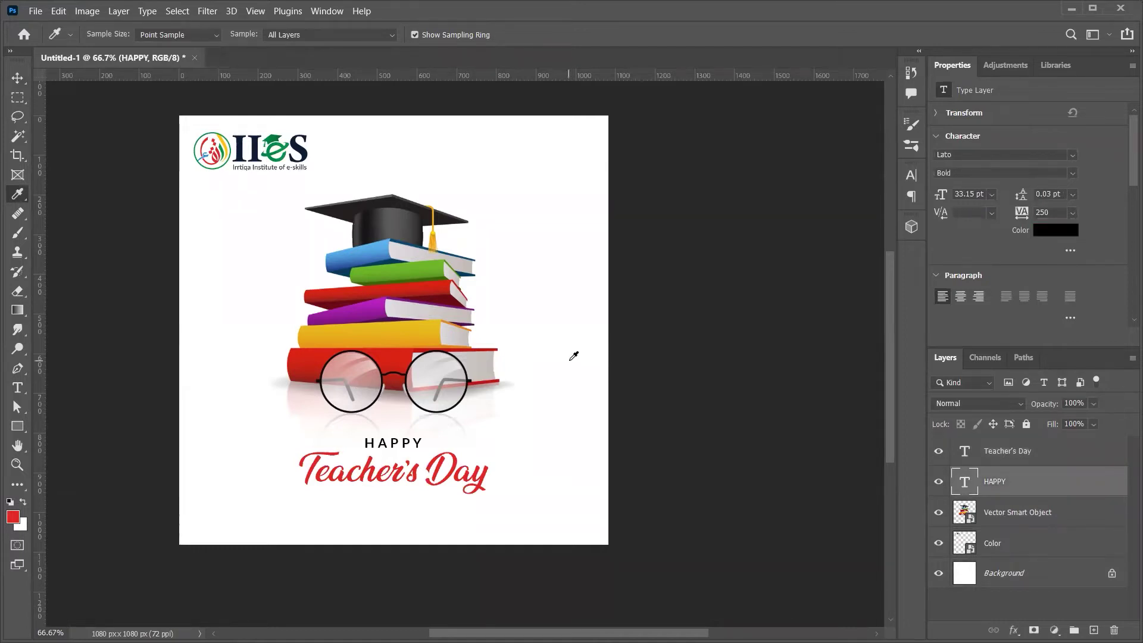
{"action": "key", "text": "z"}
{"action": "left_click_drag", "start_coordinate": [262, 148], "coordinate": [285, 146]}
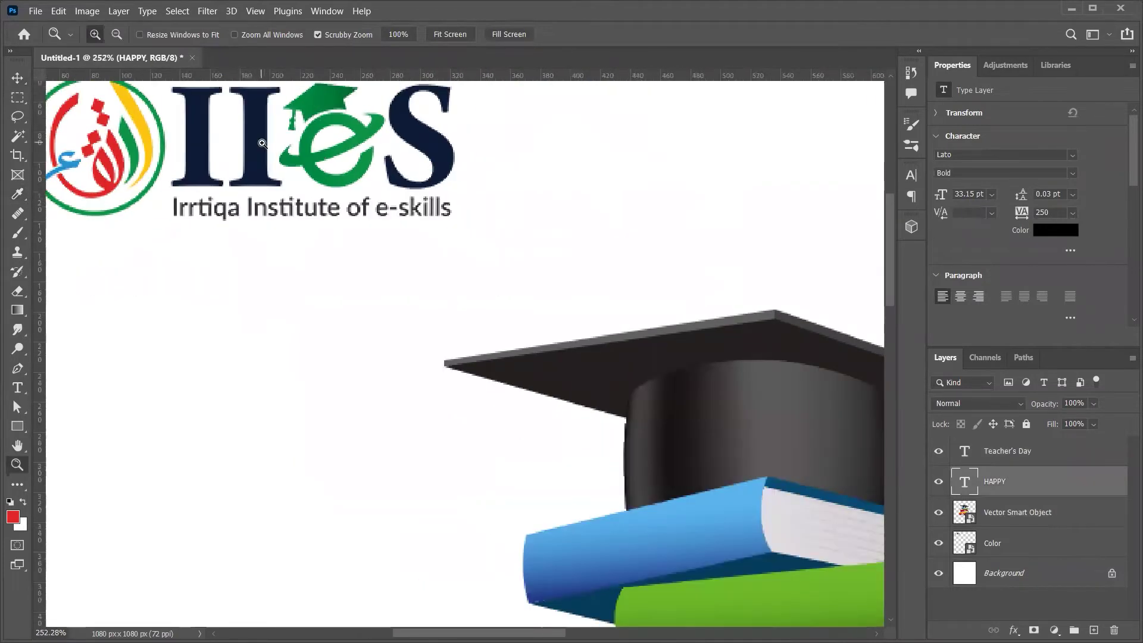
{"action": "key", "text": "i"}
{"action": "left_click", "coordinate": [262, 143]}
{"action": "key", "text": "ctrl+0"}
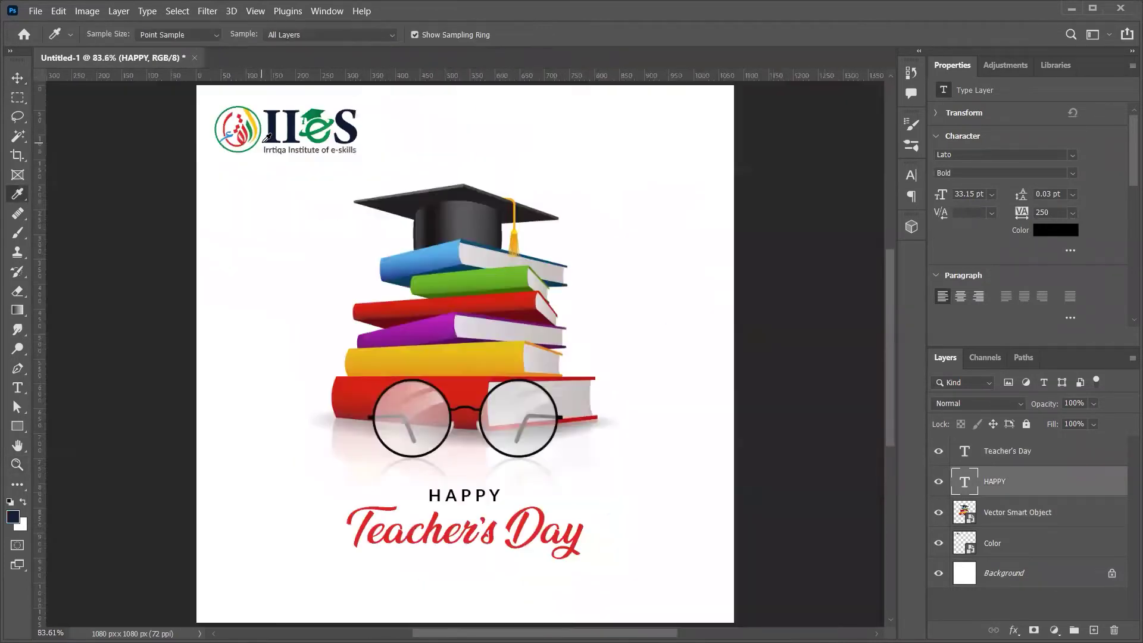
{"action": "key", "text": "alt+BackSpace"}
- Open the contents of the book-stack Vector Smart Object for editing in Illustrator
{"action": "key", "text": "z"}
{"action": "left_click_drag", "start_coordinate": [491, 500], "coordinate": [482, 442]}
{"action": "scroll", "coordinate": [476, 349], "scroll_direction": "right", "scroll_amount": 3}
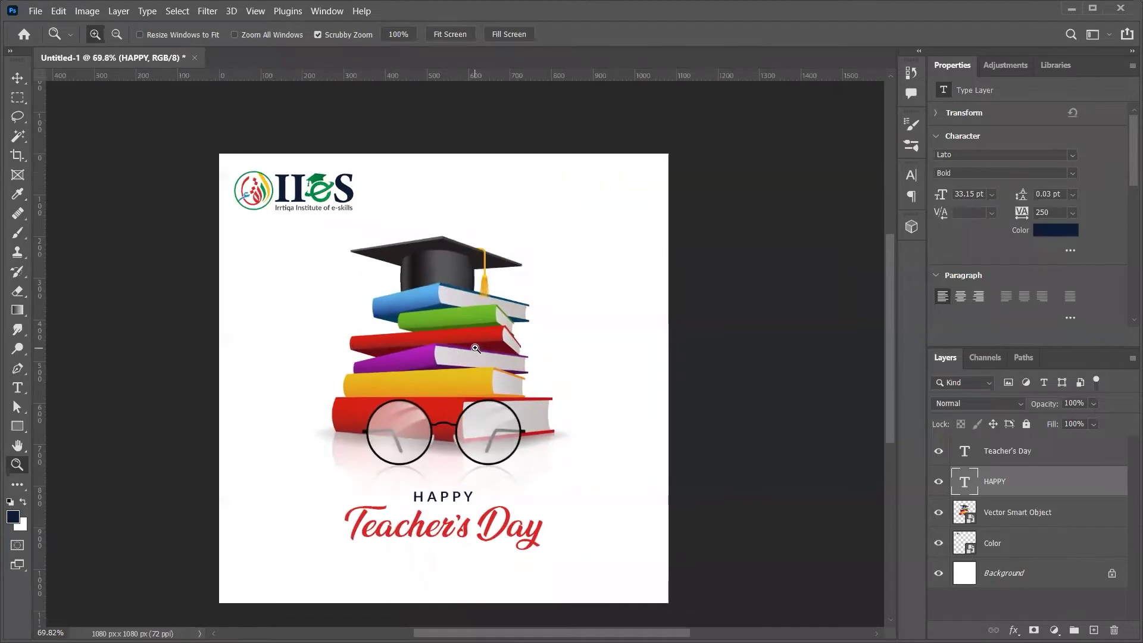
{"action": "scroll", "coordinate": [476, 348], "scroll_direction": "right", "scroll_amount": 3}
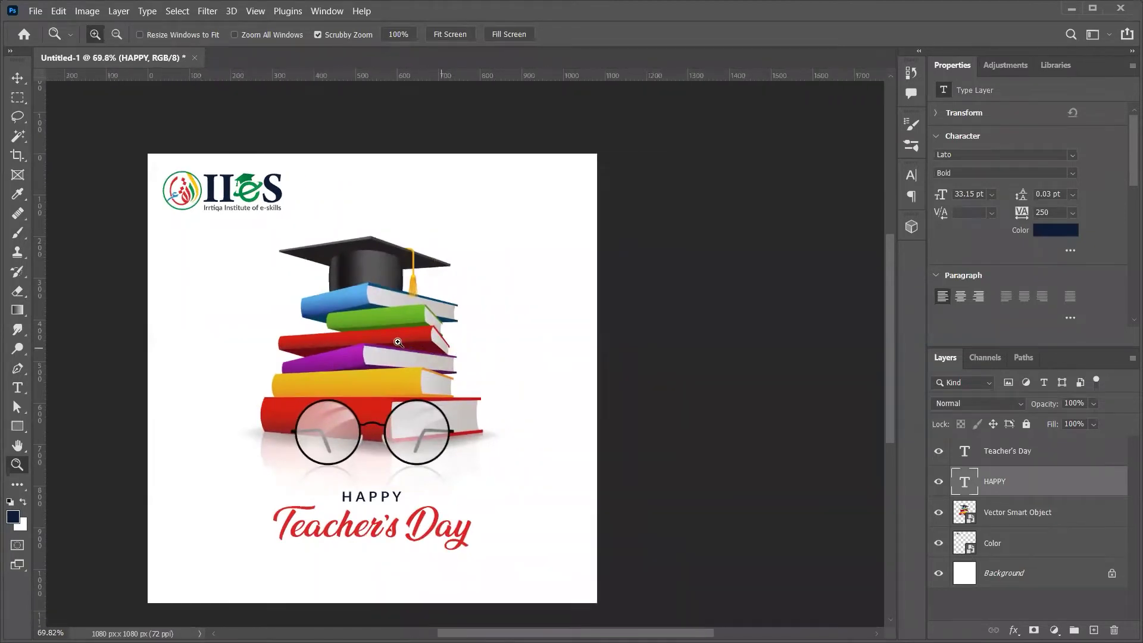
{"action": "left_click", "coordinate": [420, 351]}
{"action": "left_click_drag", "start_coordinate": [420, 351], "coordinate": [316, 228]}
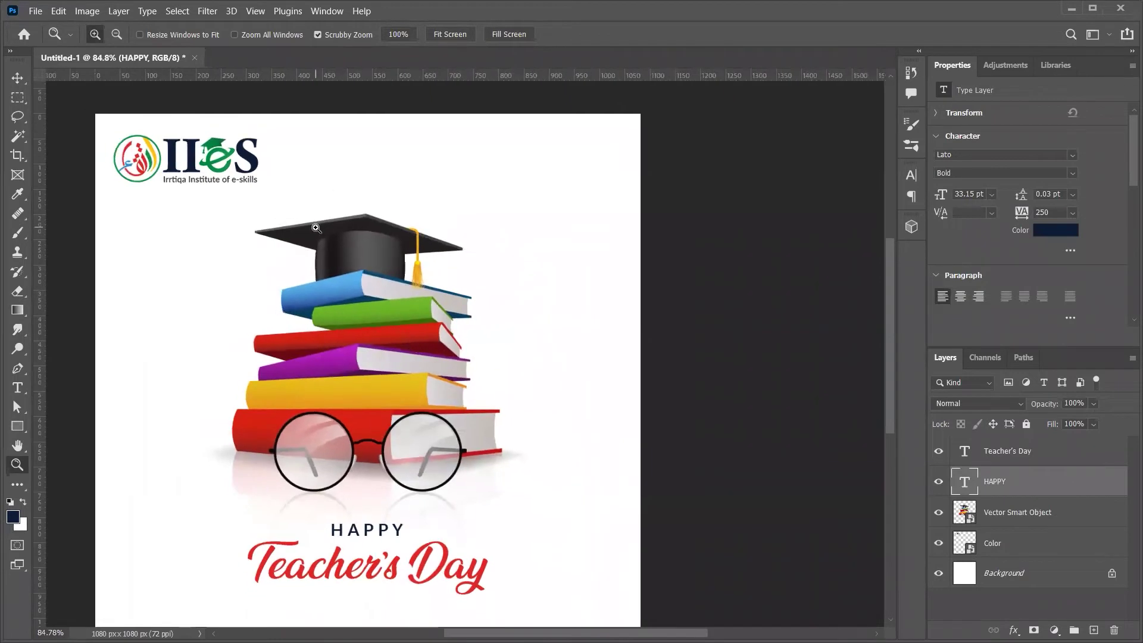
{"action": "key", "text": "v"}
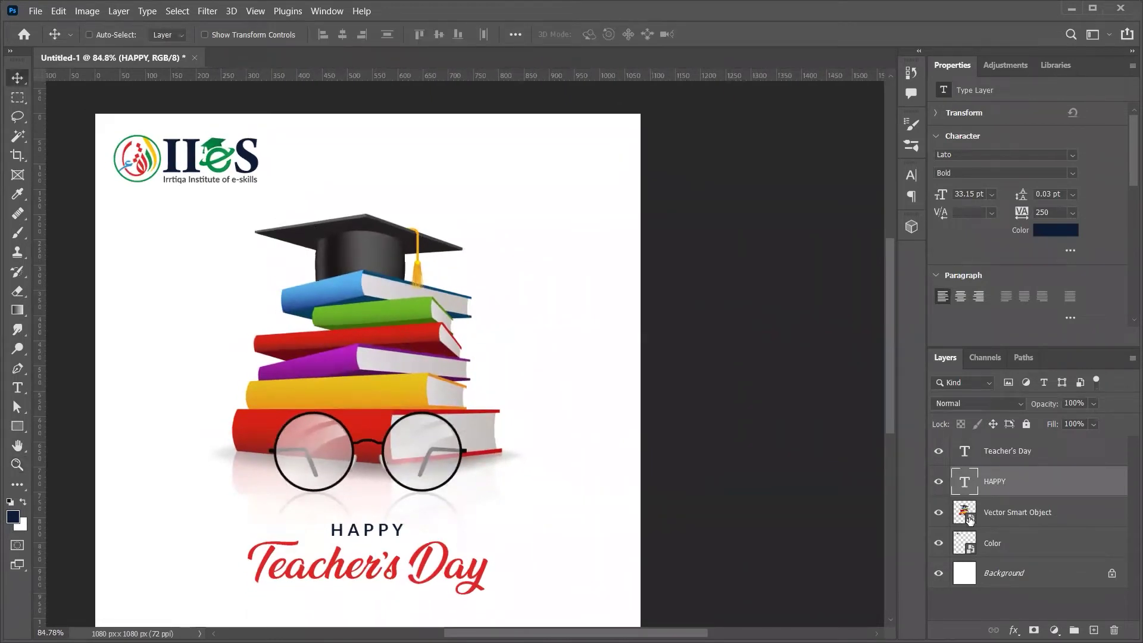
{"action": "double_click", "coordinate": [966, 513]}
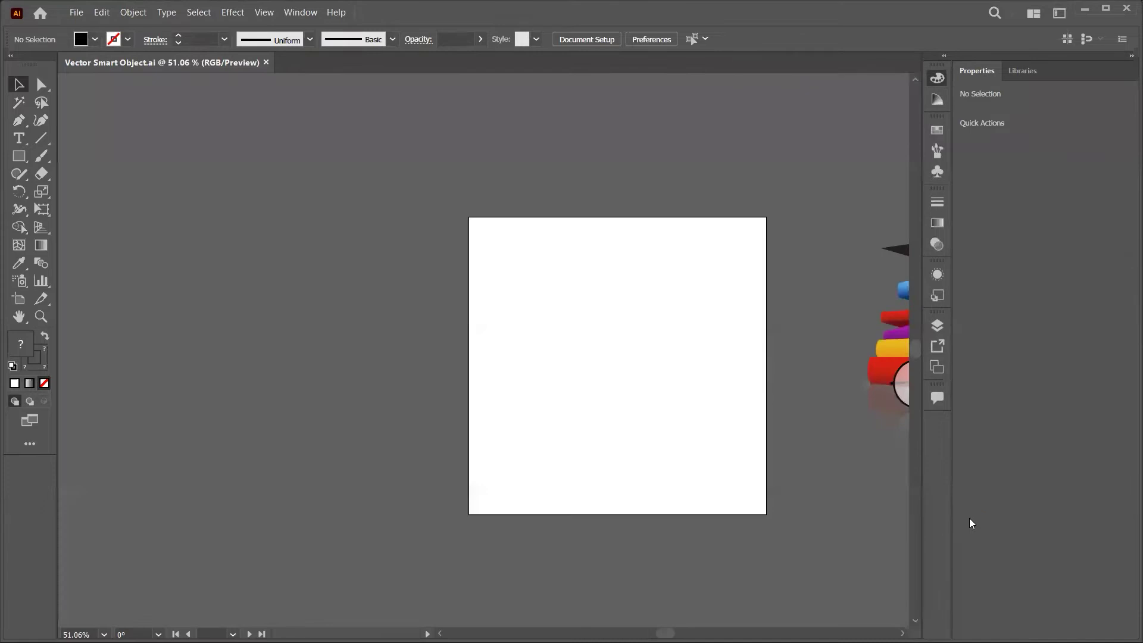
{"action": "scroll", "coordinate": [503, 488], "scroll_direction": "right", "scroll_amount": 10}
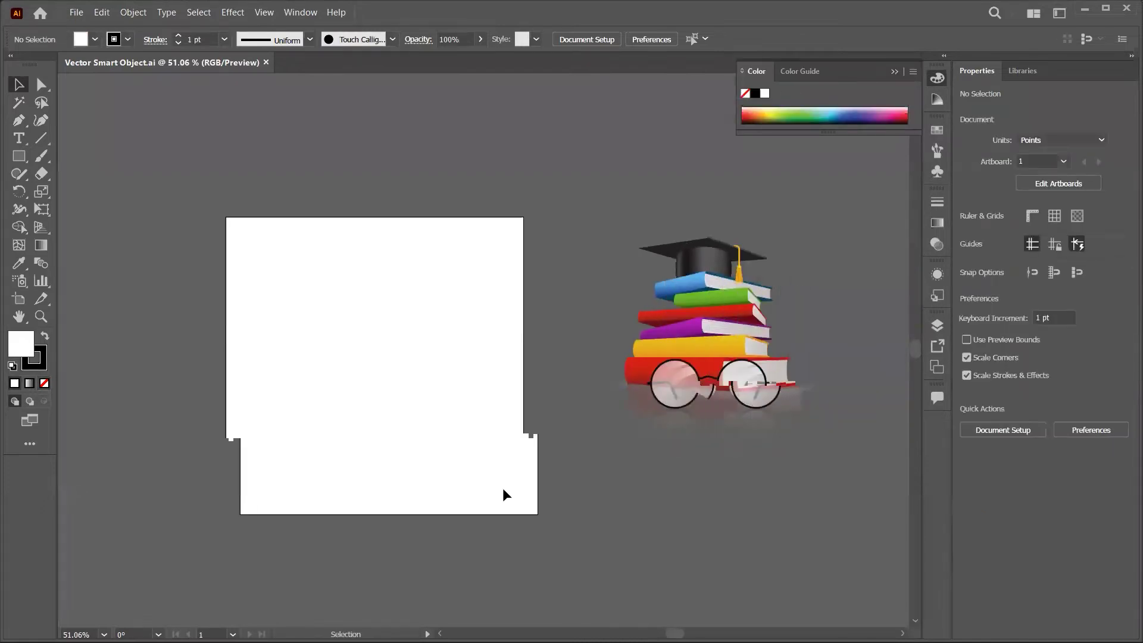
{"action": "left_click", "coordinate": [382, 351]}
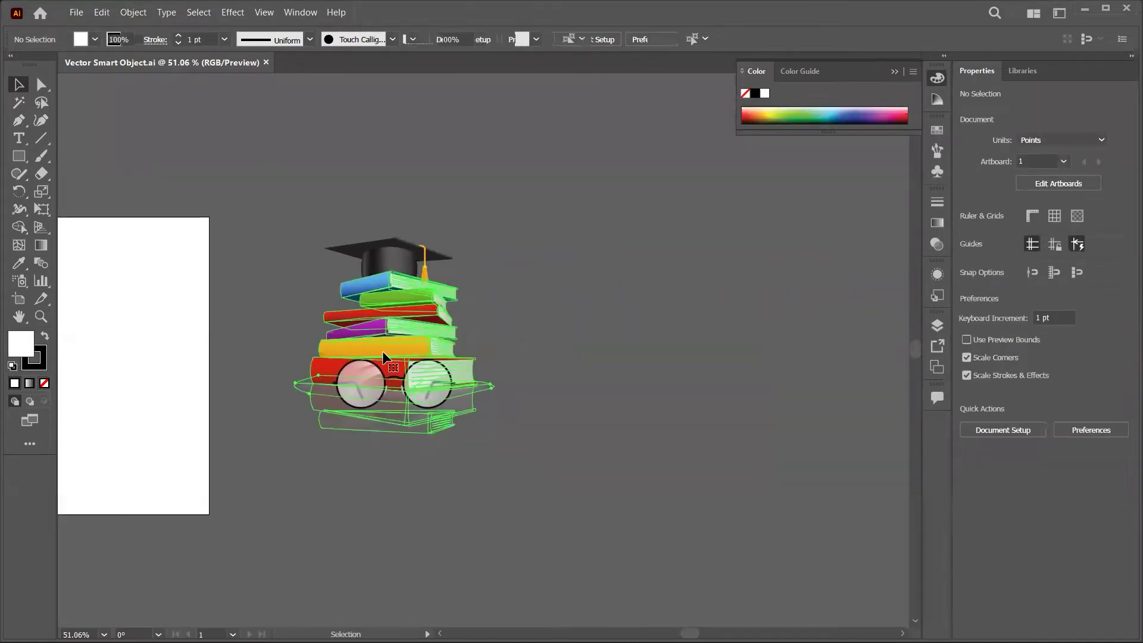
{"action": "left_click", "coordinate": [563, 374]}
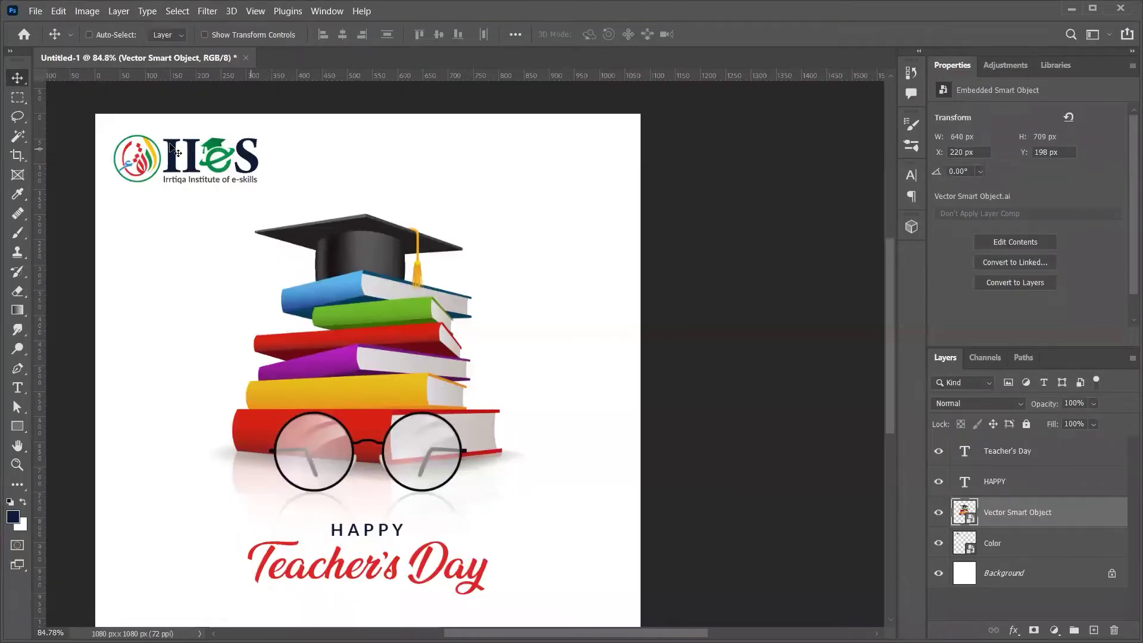
- Capture a screenshot of the enlarged IIeS logo in Photoshop and paste it into the Illustrator smart object file
{"action": "key", "text": "z"}
{"action": "left_click_drag", "start_coordinate": [130, 141], "coordinate": [179, 128]}
{"action": "key", "text": "super+shift+s"}
{"action": "left_click_drag", "start_coordinate": [57, 92], "coordinate": [457, 255]}
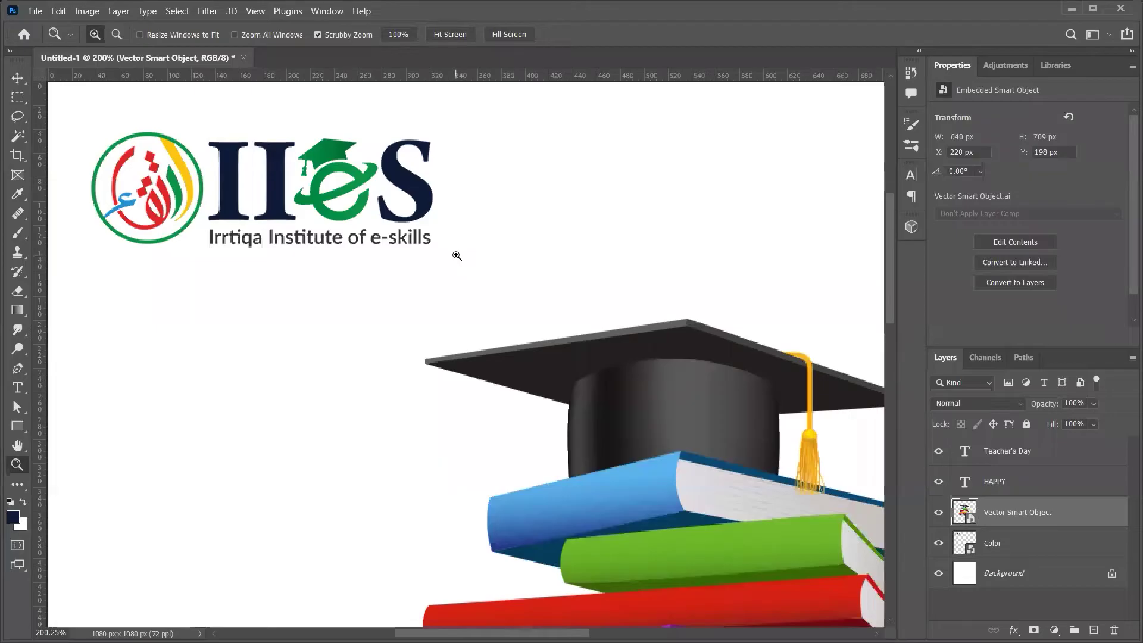
{"action": "key", "text": "alt+Tab"}
{"action": "key", "text": "ctrl+v"}
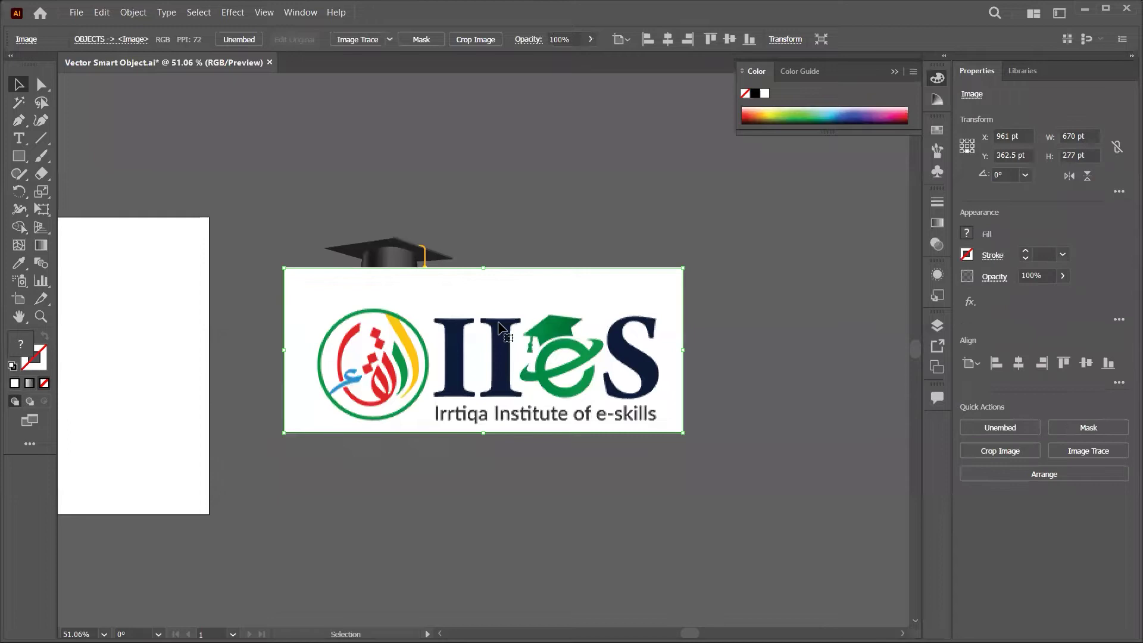
- Scale the pasted logo image down to about 147 pt wide and place it between the artboard and the book stack
{"action": "scroll", "coordinate": [500, 334], "scroll_direction": "left", "scroll_amount": 4}
{"action": "left_click_drag", "start_coordinate": [587, 359], "coordinate": [334, 301]}
{"action": "scroll", "coordinate": [332, 298], "scroll_direction": "up", "scroll_amount": 3}
{"action": "scroll", "coordinate": [332, 297], "scroll_direction": "down", "scroll_amount": 2}
{"action": "left_click_drag", "start_coordinate": [426, 207], "coordinate": [395, 298]}
- Move the logo image up and closer to the graduation cap, at about X 619 pt and Y 112 pt
{"action": "key", "text": "z"}
{"action": "left_click", "coordinate": [565, 329]}
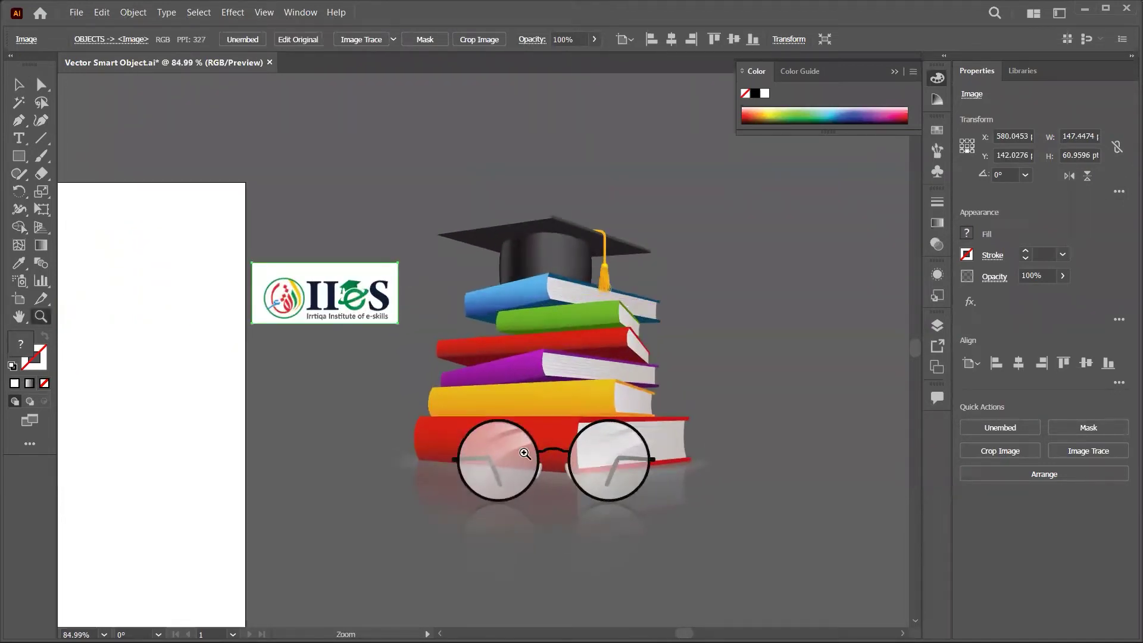
{"action": "scroll", "coordinate": [524, 455], "scroll_direction": "left", "scroll_amount": 3}
{"action": "scroll", "coordinate": [515, 455], "scroll_direction": "right", "scroll_amount": 5}
{"action": "scroll", "coordinate": [515, 455], "scroll_direction": "up", "scroll_amount": 3}
{"action": "scroll", "coordinate": [522, 454], "scroll_direction": "right", "scroll_amount": 2}
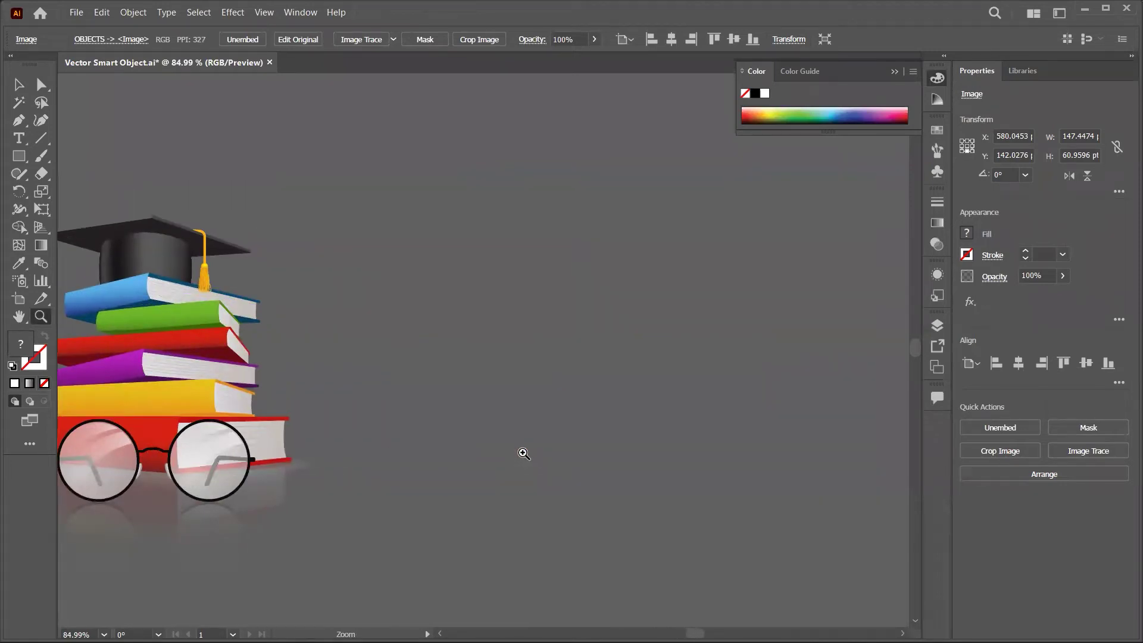
{"action": "scroll", "coordinate": [522, 454], "scroll_direction": "left", "scroll_amount": 4}
{"action": "scroll", "coordinate": [342, 411], "scroll_direction": "up", "scroll_amount": 2}
{"action": "scroll", "coordinate": [376, 421], "scroll_direction": "up", "scroll_amount": 1}
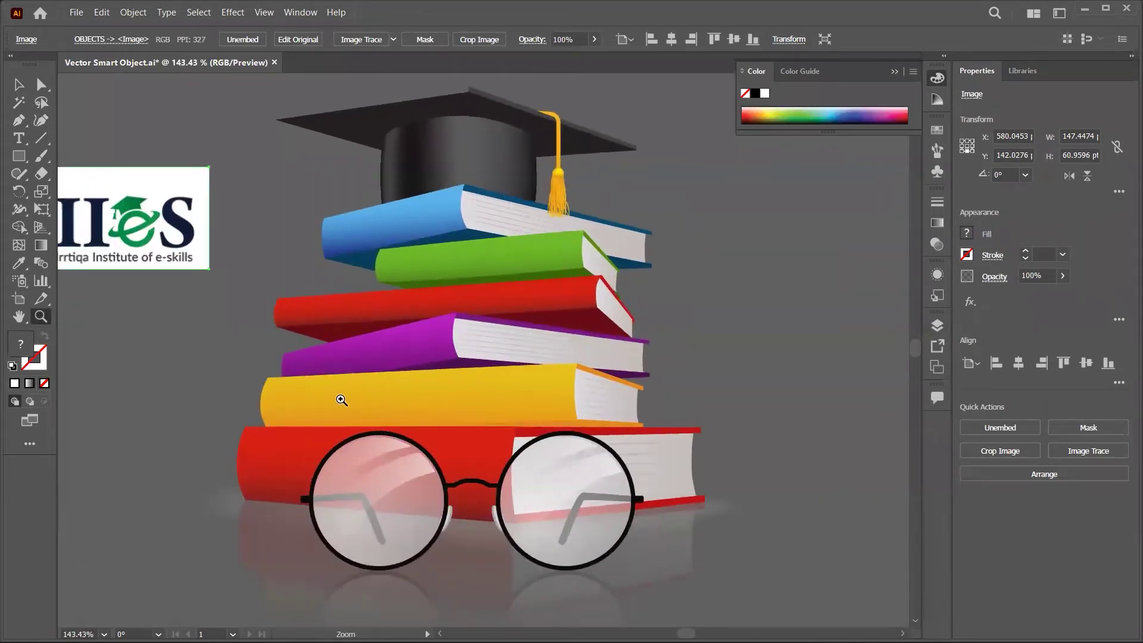
{"action": "key", "text": "v"}
{"action": "left_click_drag", "start_coordinate": [157, 222], "coordinate": [220, 172]}
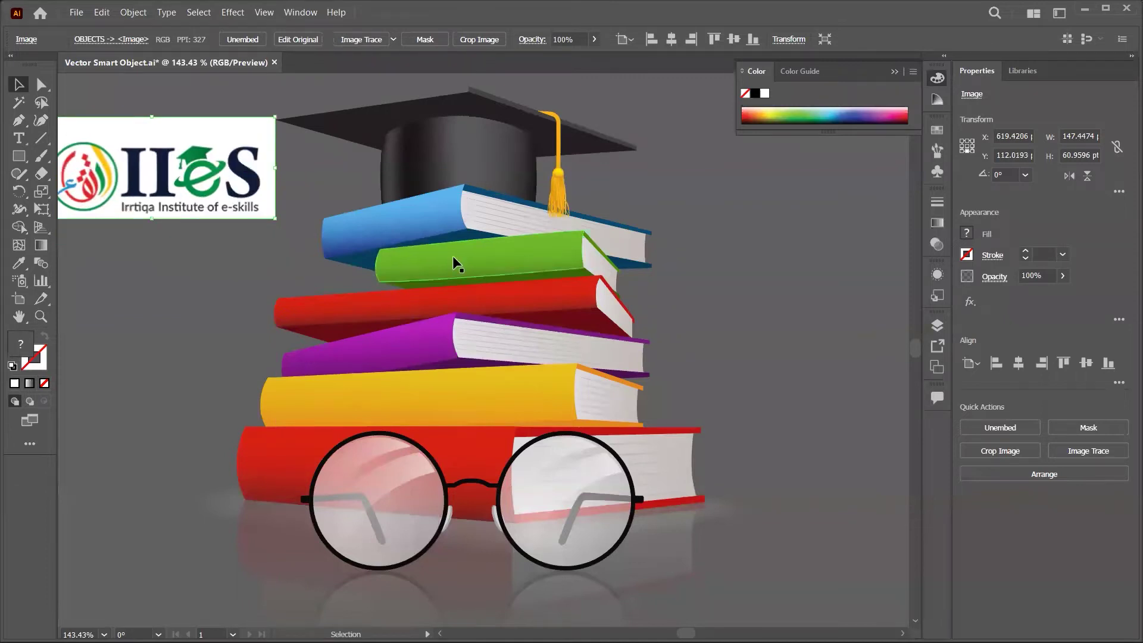
- Isolate the green book within the grouped book stack, try moving it upward and undo the move
{"action": "left_click", "coordinate": [460, 256]}
{"action": "double_click", "coordinate": [443, 255]}
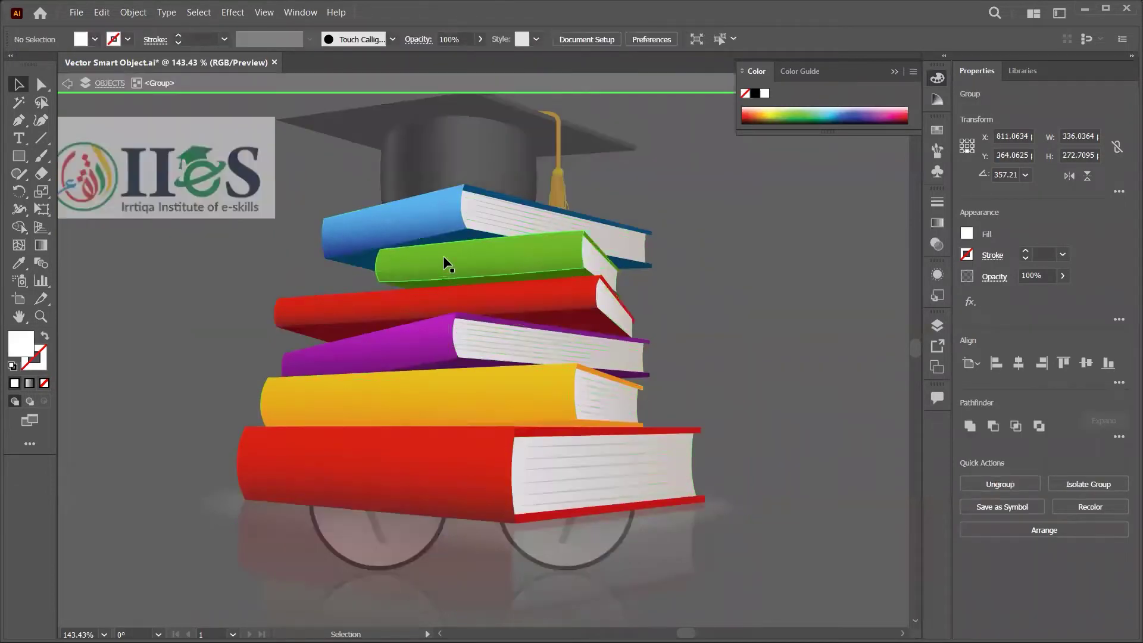
{"action": "left_click", "coordinate": [480, 259]}
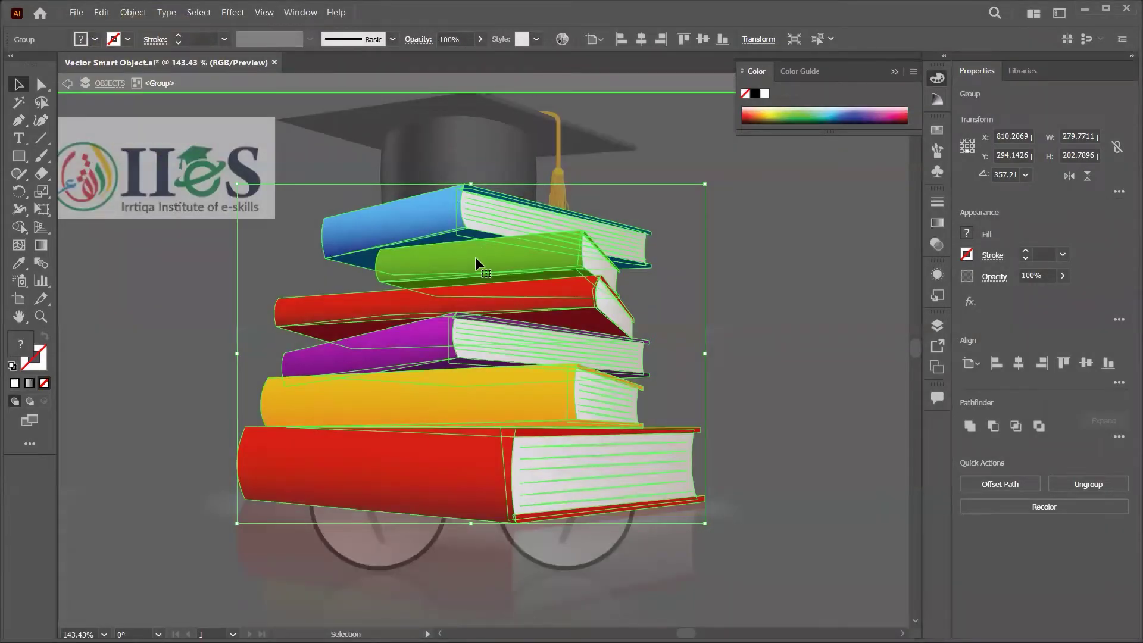
{"action": "double_click", "coordinate": [476, 258]}
{"action": "left_click", "coordinate": [476, 258]}
{"action": "left_click_drag", "start_coordinate": [475, 256], "coordinate": [452, 119]}
{"action": "key", "text": "ctrl+z"}
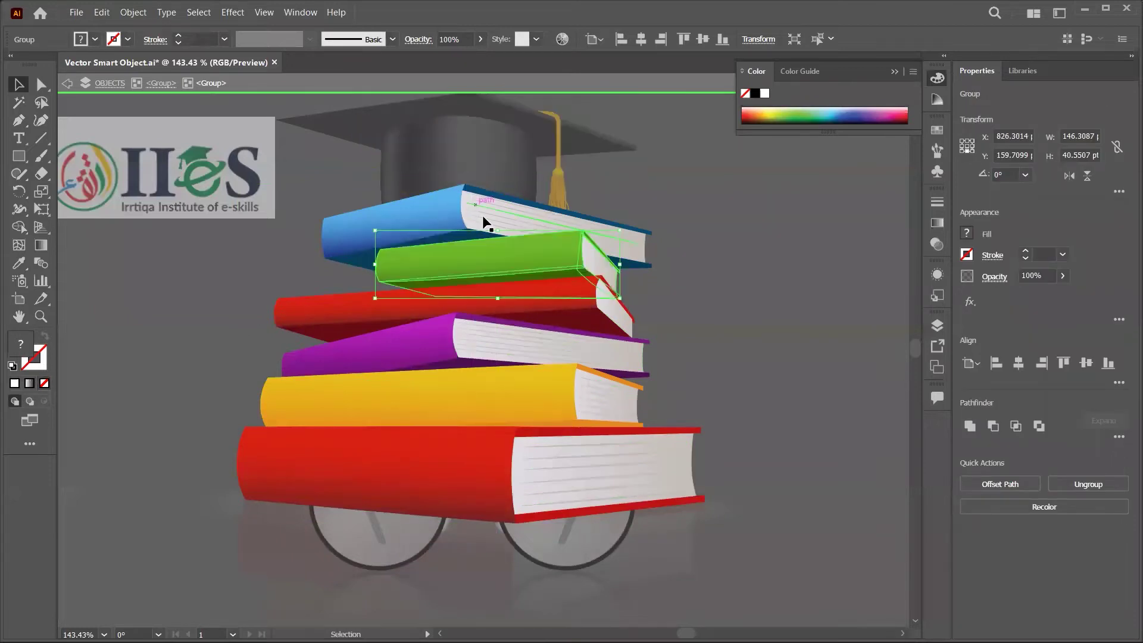
- Isolate the green book's front cover, undo its trial move and fill the cover with the green sampled from the logo's graduation cap
{"action": "double_click", "coordinate": [493, 249]}
{"action": "mouse_move", "coordinate": [493, 248]}
{"action": "left_mouse_down"}
{"action": "mouse_move", "coordinate": [477, 147]}
{"action": "mouse_move", "coordinate": [495, 270]}
{"action": "left_mouse_up"}
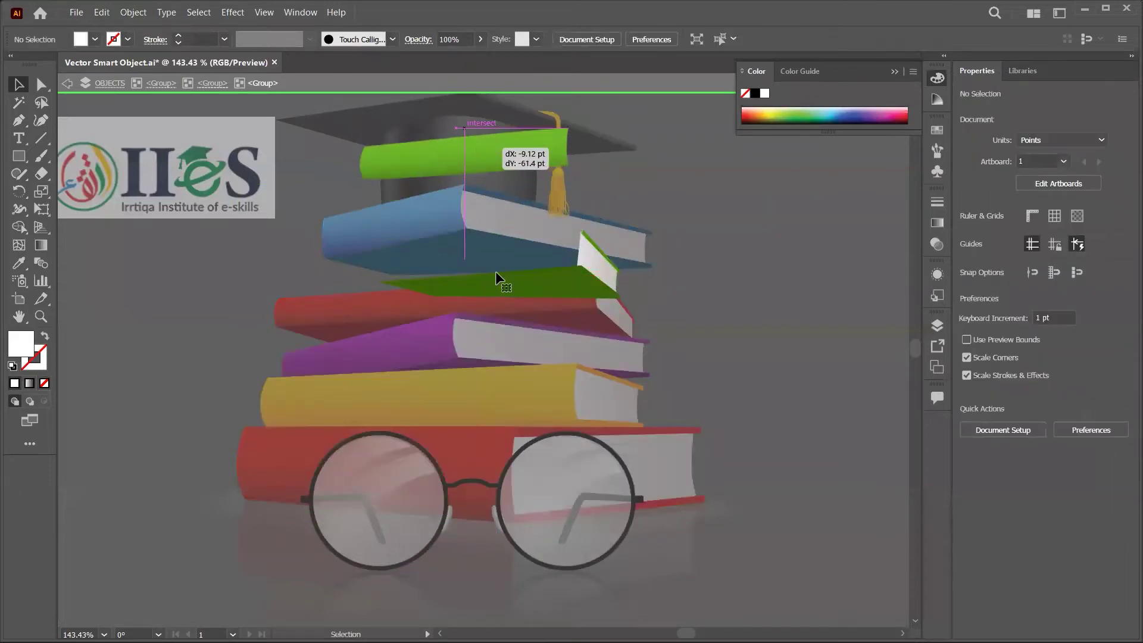
{"action": "key", "text": "ctrl+z"}
{"action": "key", "text": "i"}
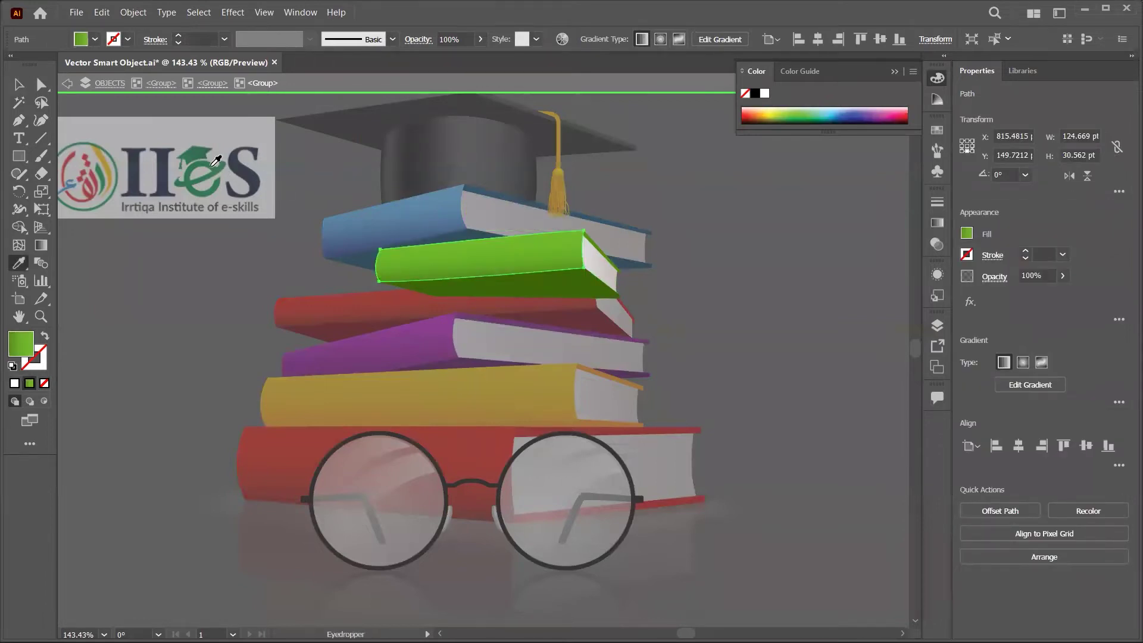
{"action": "left_click", "coordinate": [192, 157]}
{"action": "key", "text": "v"}
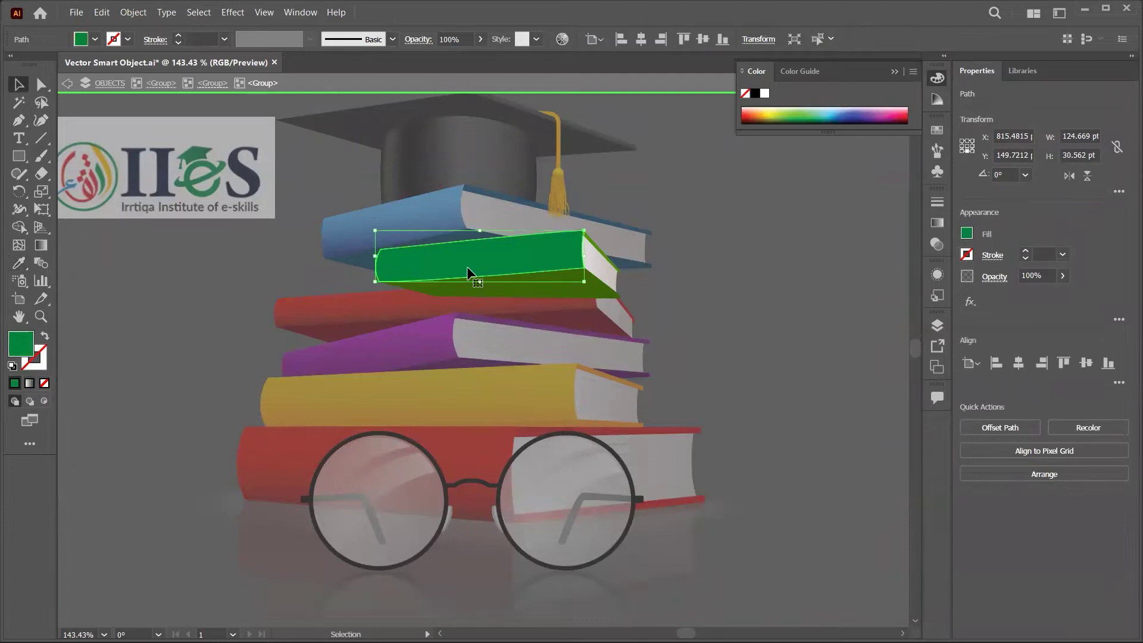
- Fill the green book's underside with the front cover's green, darkened to a deeper shade
{"action": "left_click", "coordinate": [511, 288]}
{"action": "key", "text": "i"}
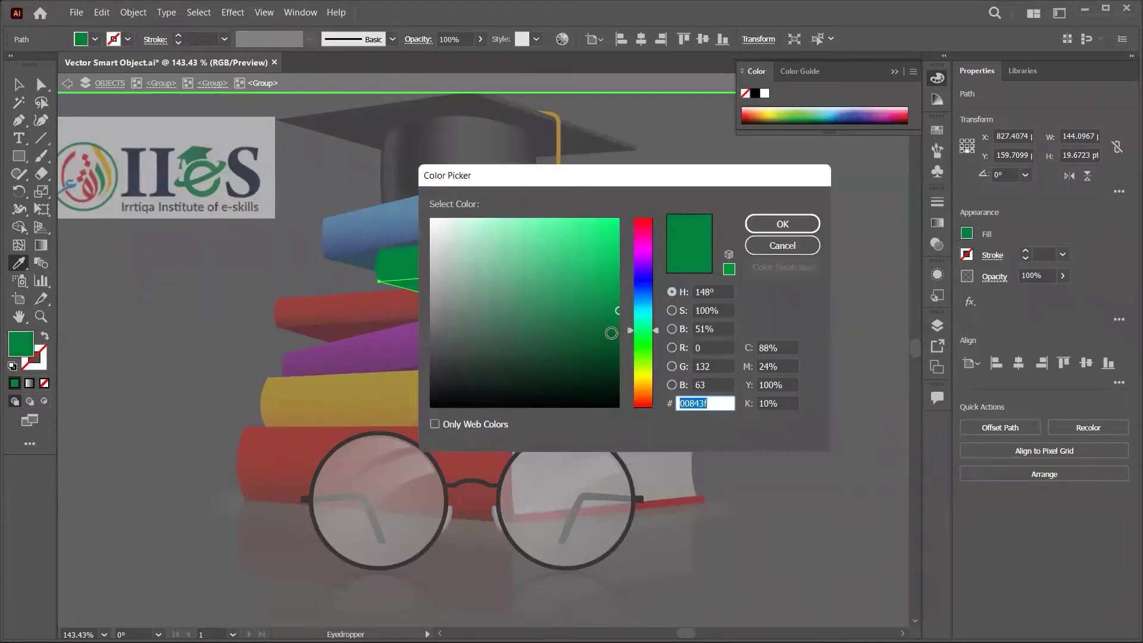
{"action": "type", "text": "006837"}
{"action": "key", "text": "Return"}
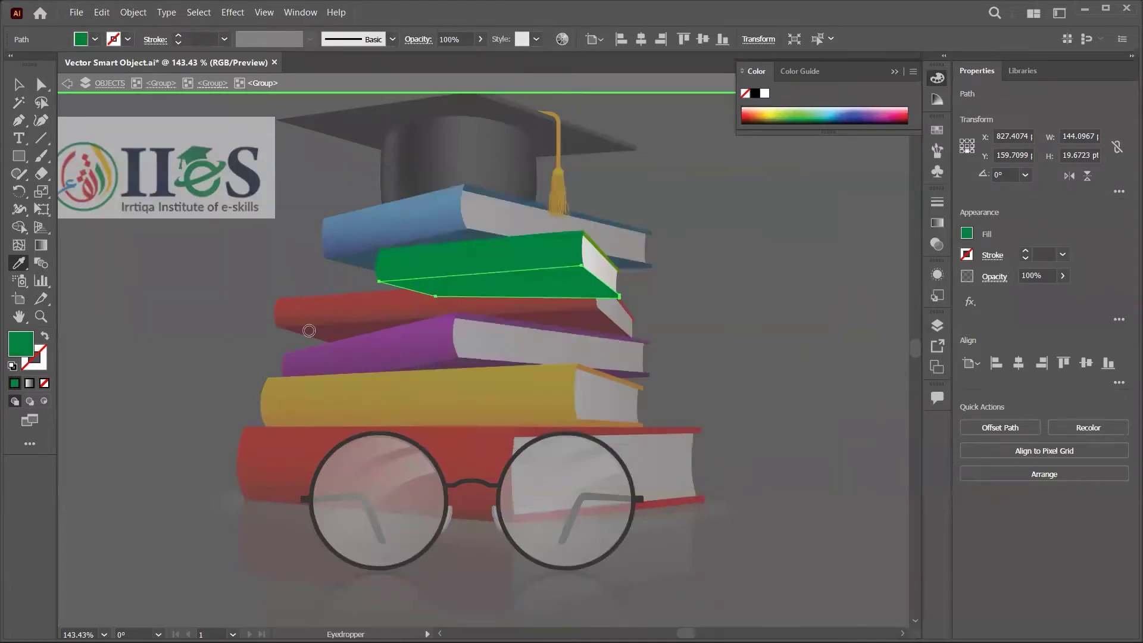
{"action": "key", "text": "v"}
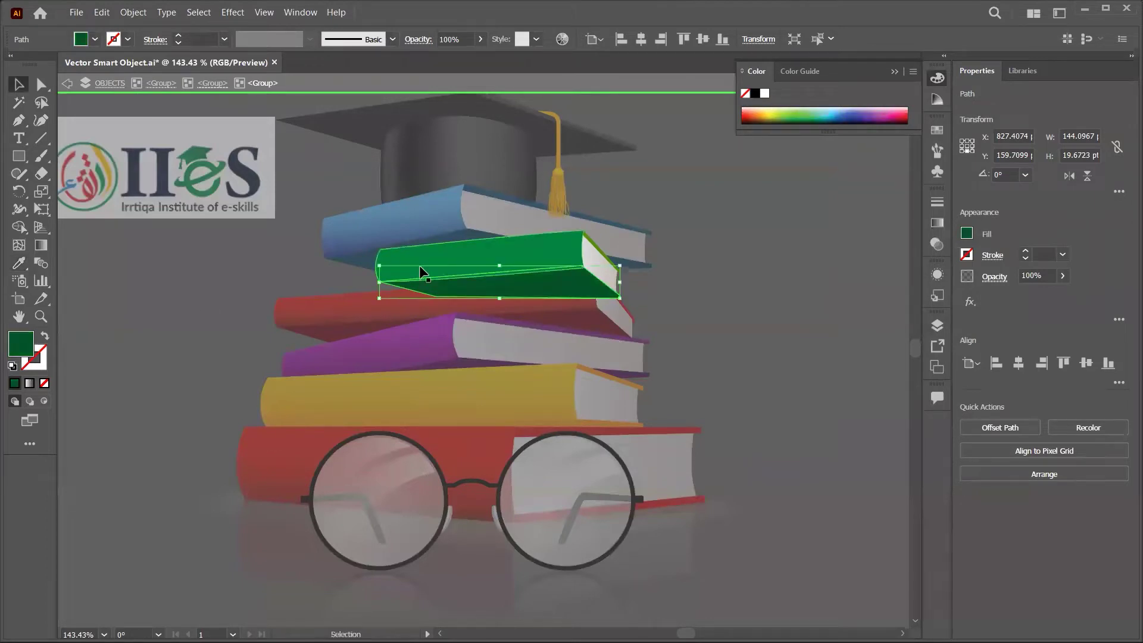
- Match the green book's narrow cover edge beside the pages to the underside's dark green and exit group isolation
{"action": "left_click", "coordinate": [602, 251]}
{"action": "key", "text": "i"}
{"action": "left_click", "coordinate": [617, 292]}
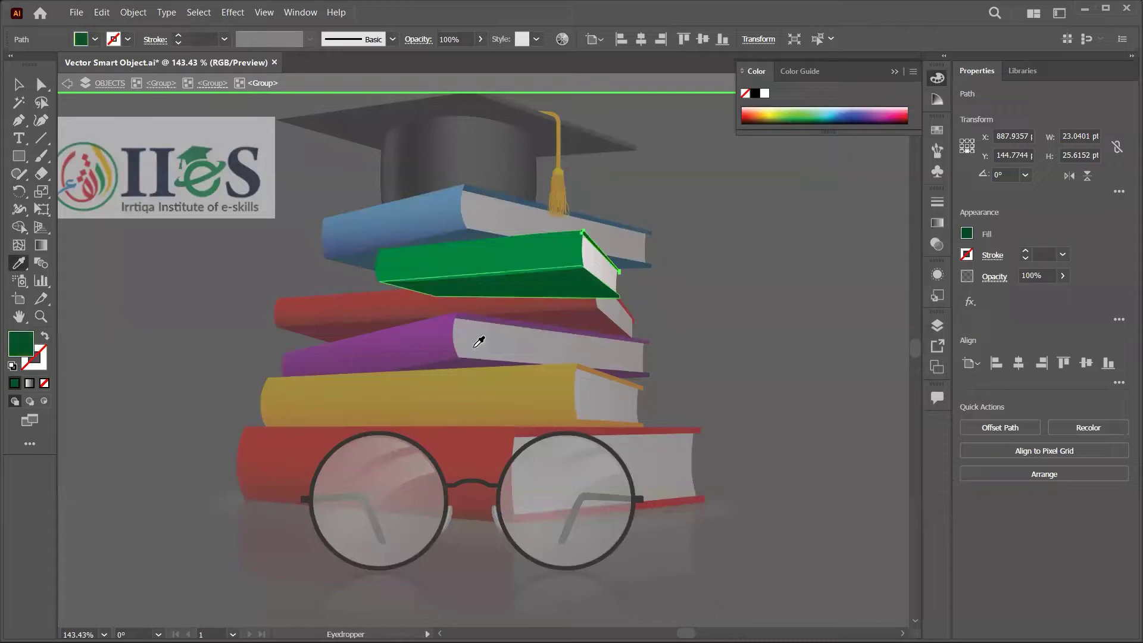
{"action": "key", "text": "v"}
{"action": "double_click", "coordinate": [151, 291]}
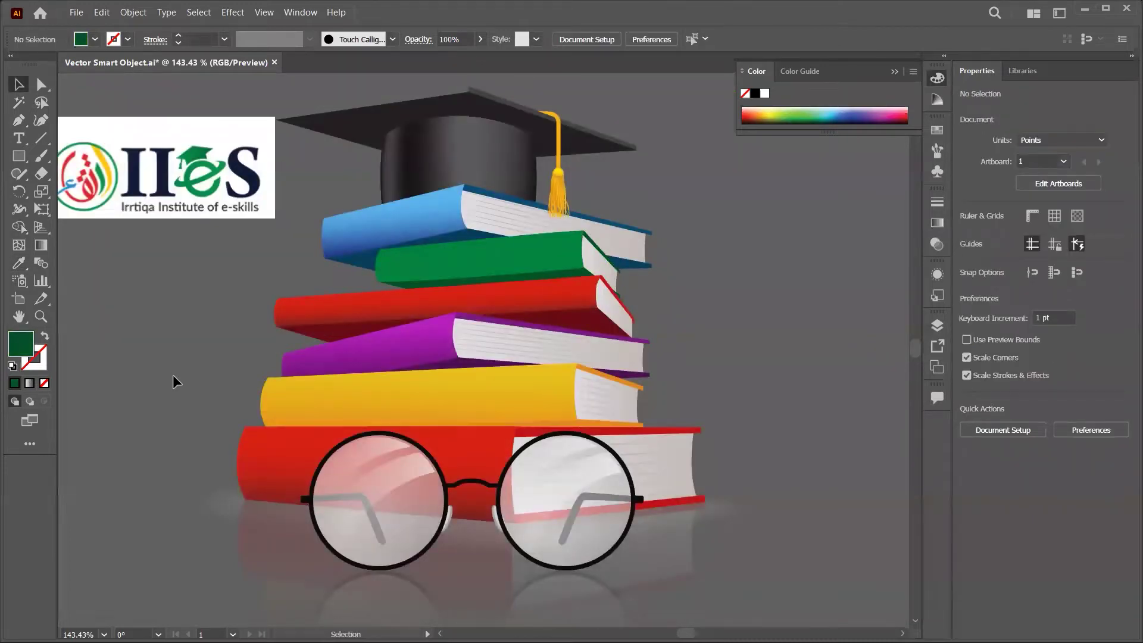
{"action": "scroll", "coordinate": [305, 381], "scroll_direction": "right", "scroll_amount": 3}
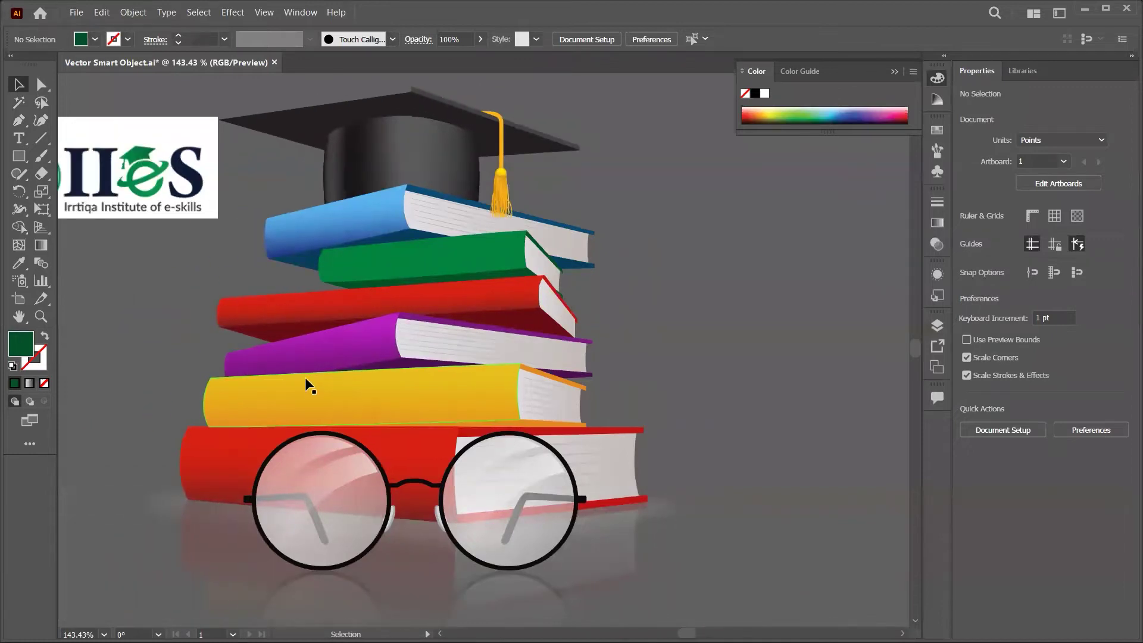
{"action": "left_click", "coordinate": [388, 255]}
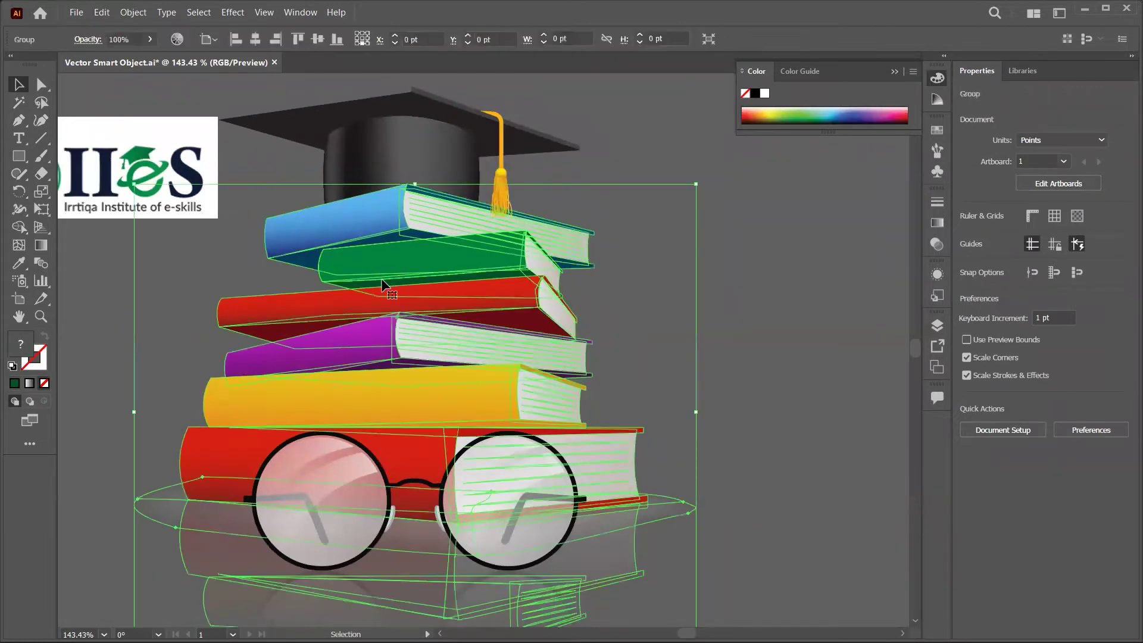
{"action": "left_click", "coordinate": [130, 334]}
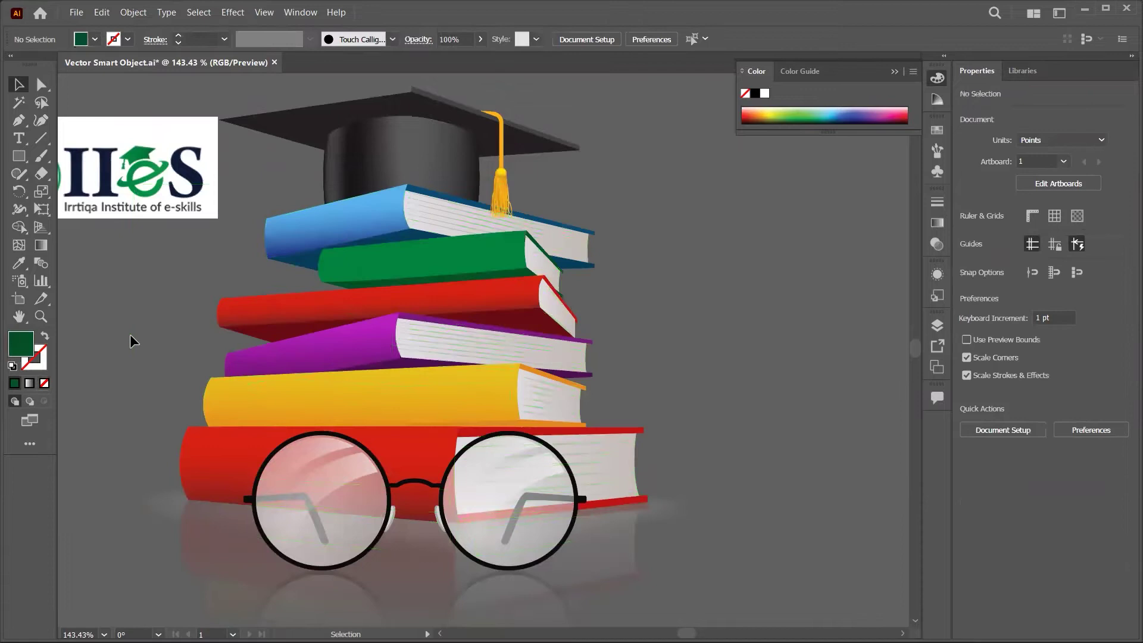
{"action": "scroll", "coordinate": [129, 334], "scroll_direction": "left", "scroll_amount": 10}
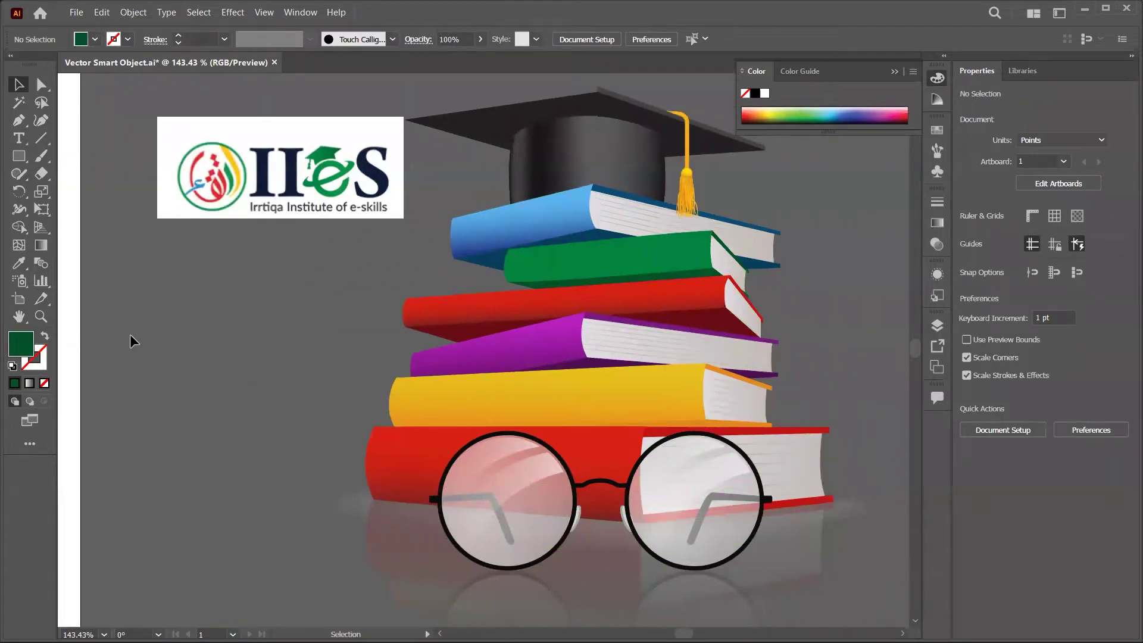
{"action": "scroll", "coordinate": [130, 334], "scroll_direction": "right", "scroll_amount": 6}
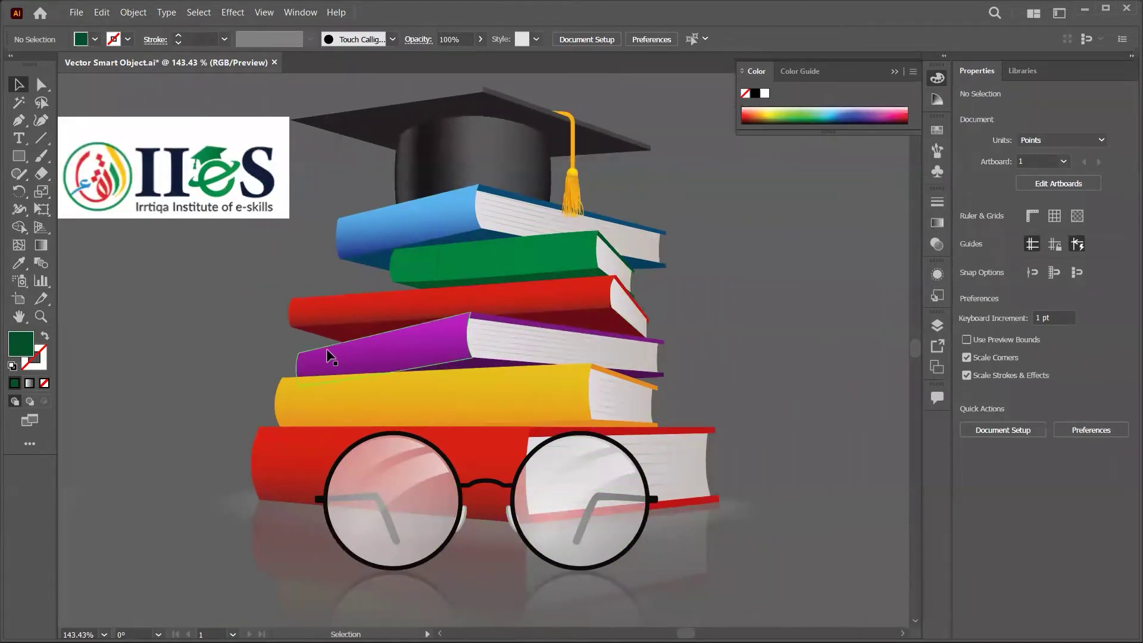
{"action": "left_click", "coordinate": [411, 340]}
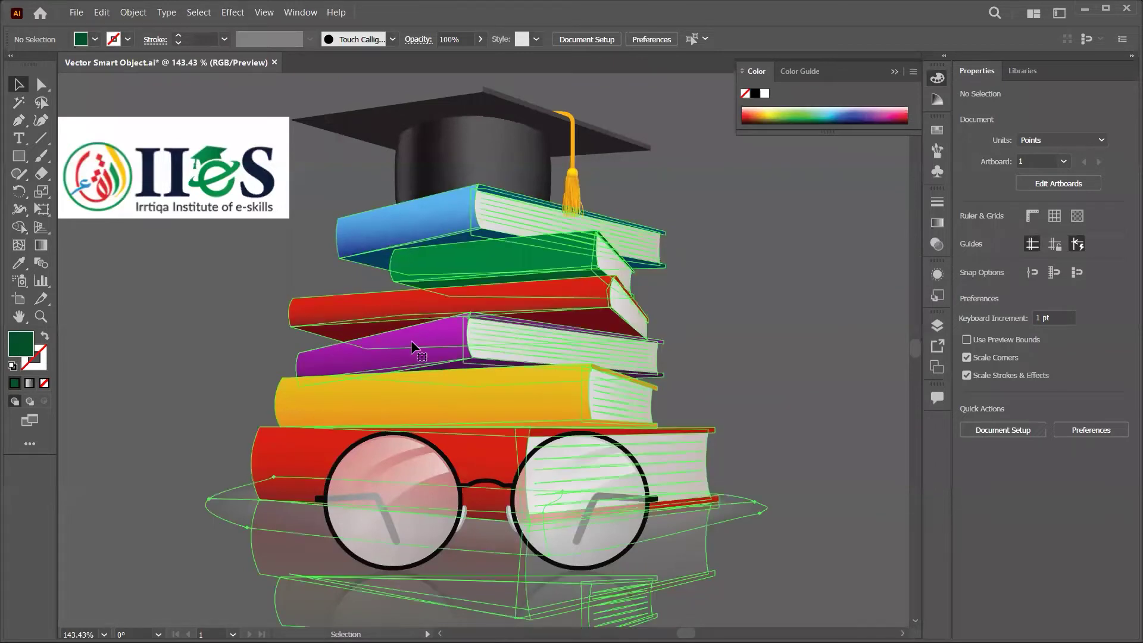
{"action": "left_click", "coordinate": [310, 265]}
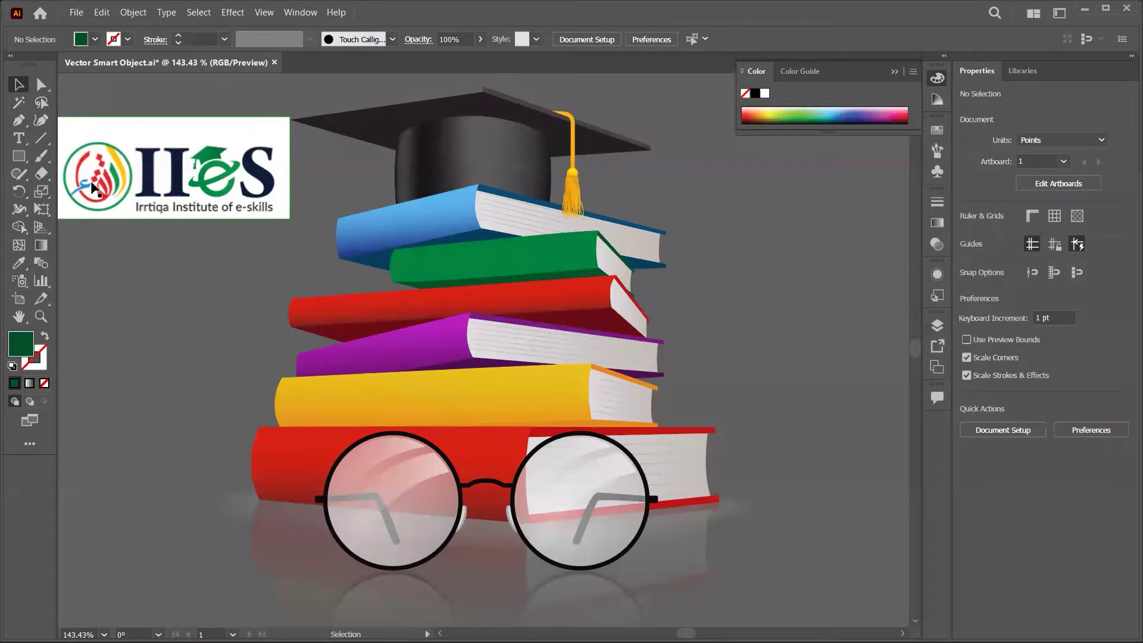
- Isolate the purple book within the nested groups of the book stack
{"action": "left_click", "coordinate": [442, 356]}
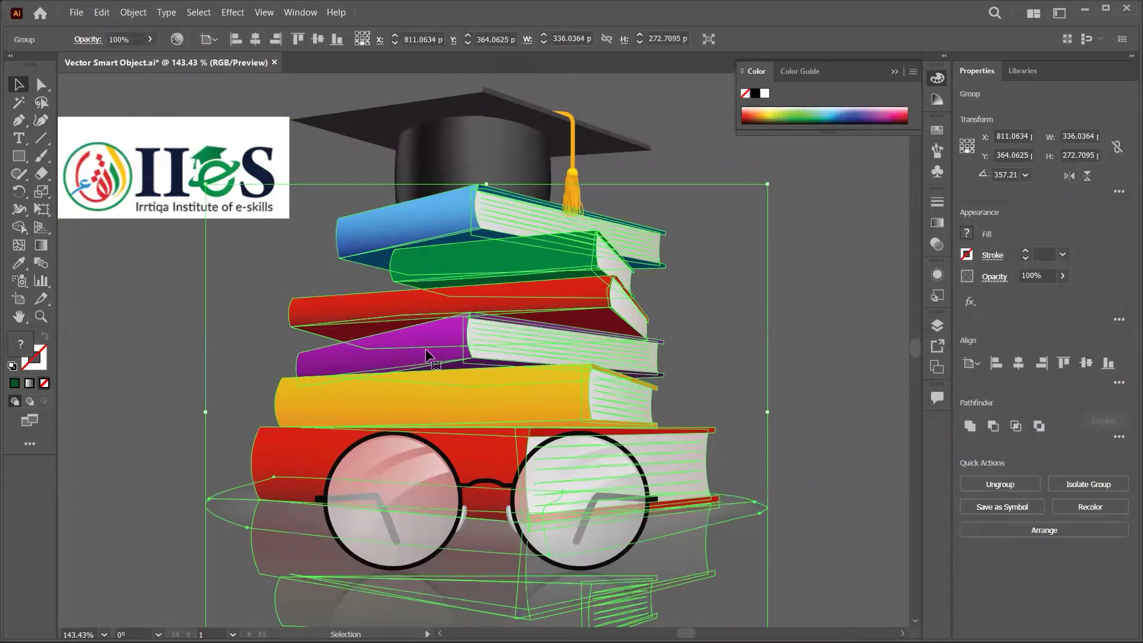
{"action": "double_click", "coordinate": [426, 349]}
{"action": "left_click", "coordinate": [371, 369]}
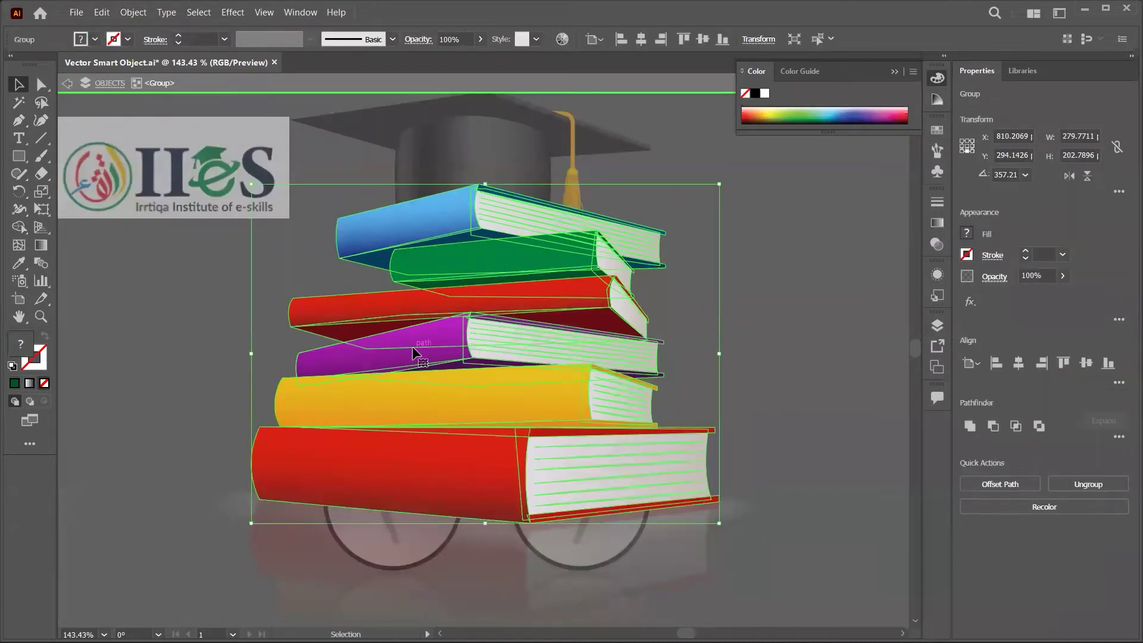
{"action": "double_click", "coordinate": [413, 347]}
{"action": "left_click", "coordinate": [413, 345]}
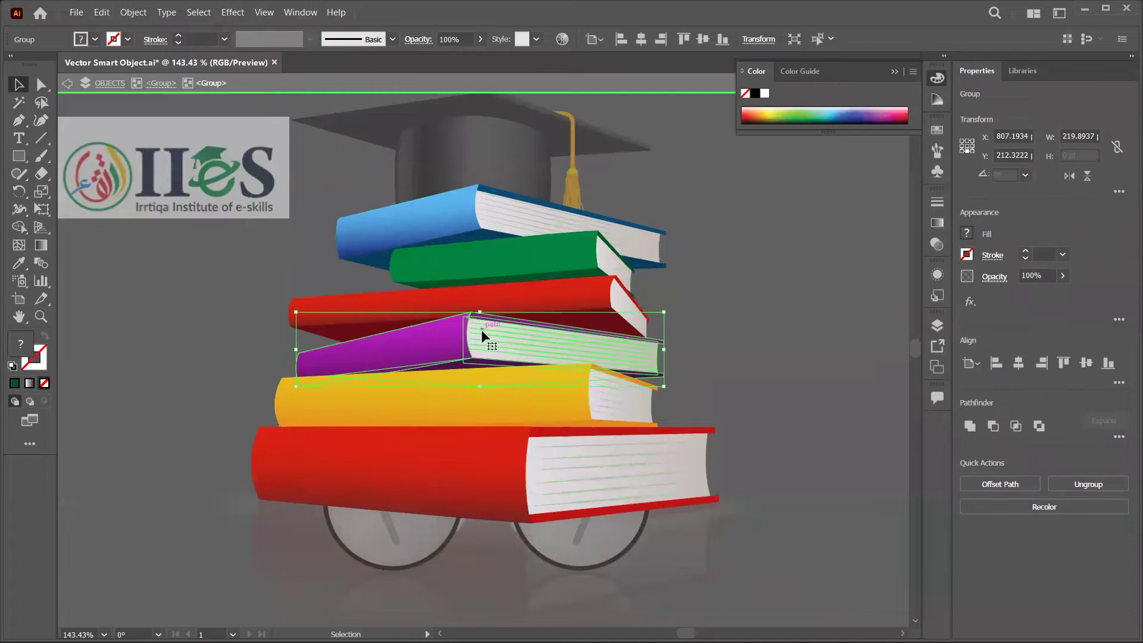
{"action": "double_click", "coordinate": [442, 337]}
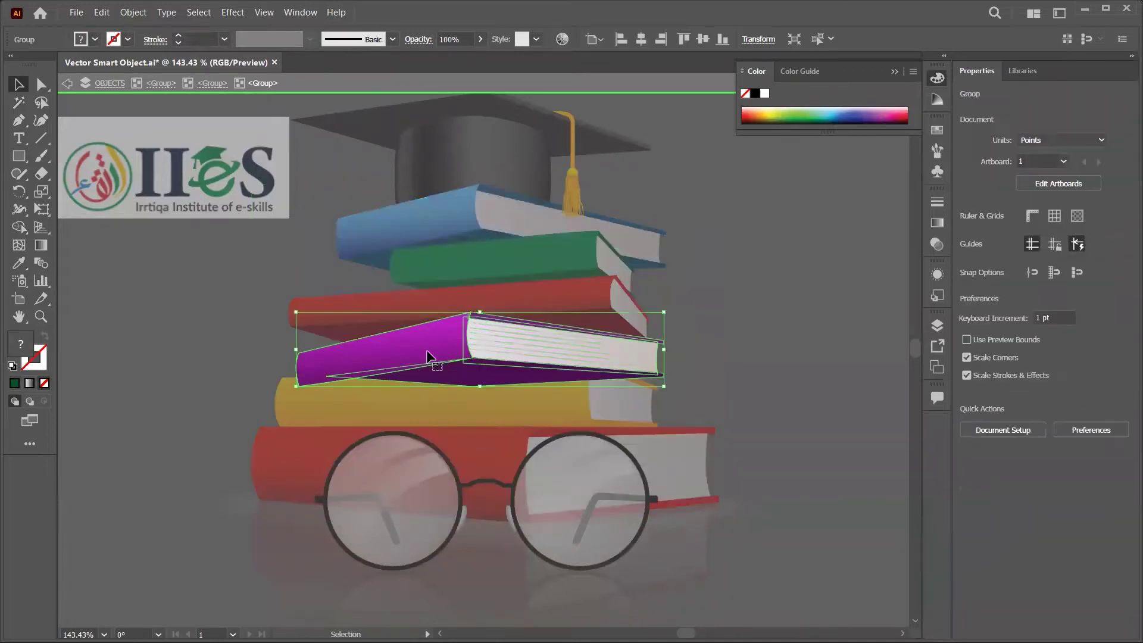
- Try moving part of the purple book downward and undo the move
{"action": "left_click_drag", "start_coordinate": [414, 388], "coordinate": [431, 480]}
{"action": "key", "text": "a"}
{"action": "key", "text": "ctrl+z"}
{"action": "key", "text": "v"}
- Isolate the purple book's front cover, undo its trial move and fill it with the navy sampled from the logo's letters
{"action": "double_click", "coordinate": [419, 355]}
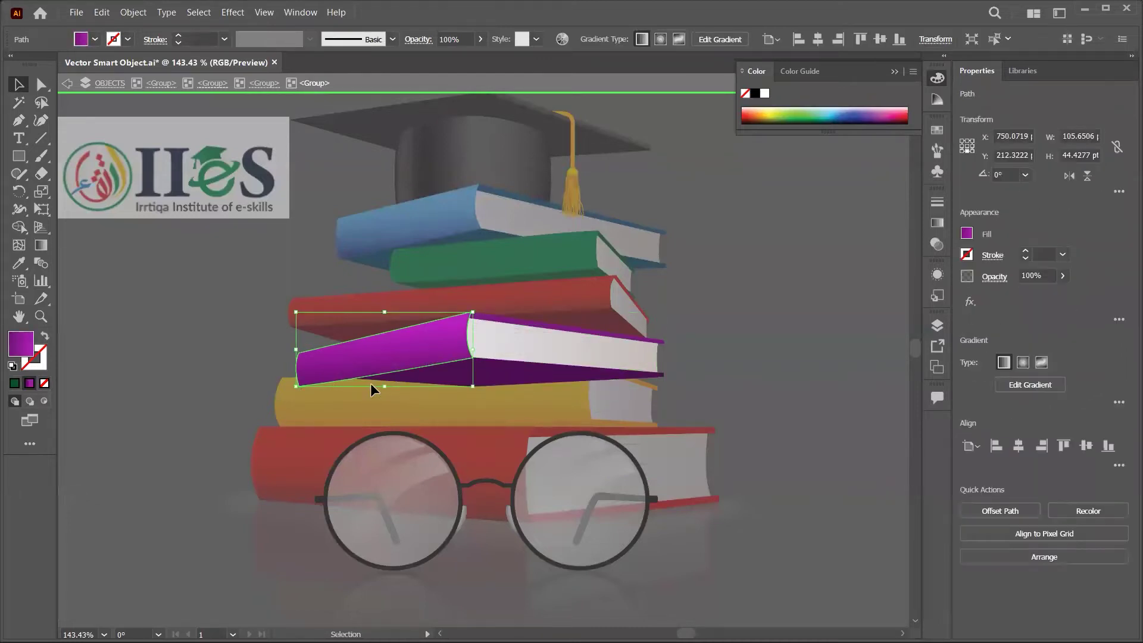
{"action": "left_click_drag", "start_coordinate": [370, 383], "coordinate": [390, 453]}
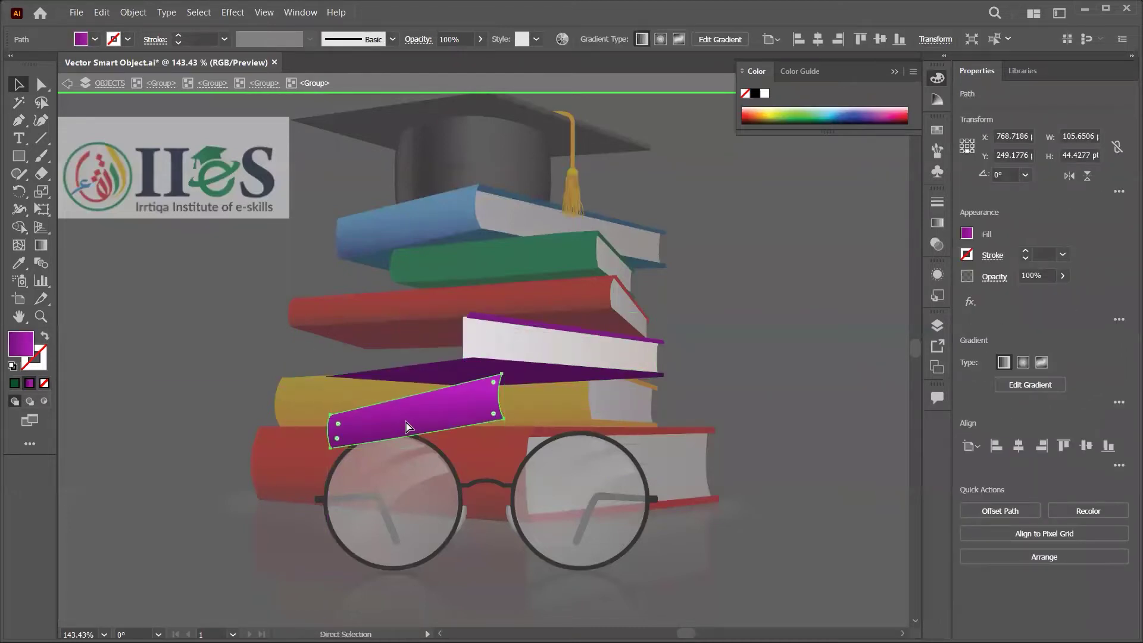
{"action": "key", "text": "ctrl+z"}
{"action": "key", "text": "i"}
{"action": "scroll", "coordinate": [311, 321], "scroll_direction": "left", "scroll_amount": 4}
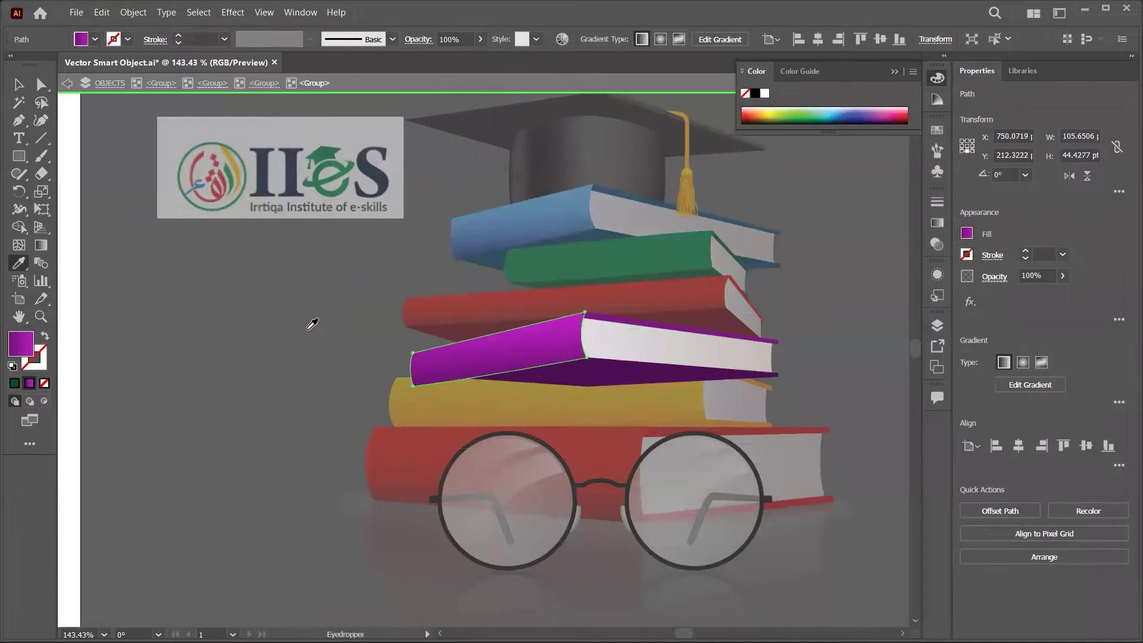
{"action": "left_click", "coordinate": [107, 87]}
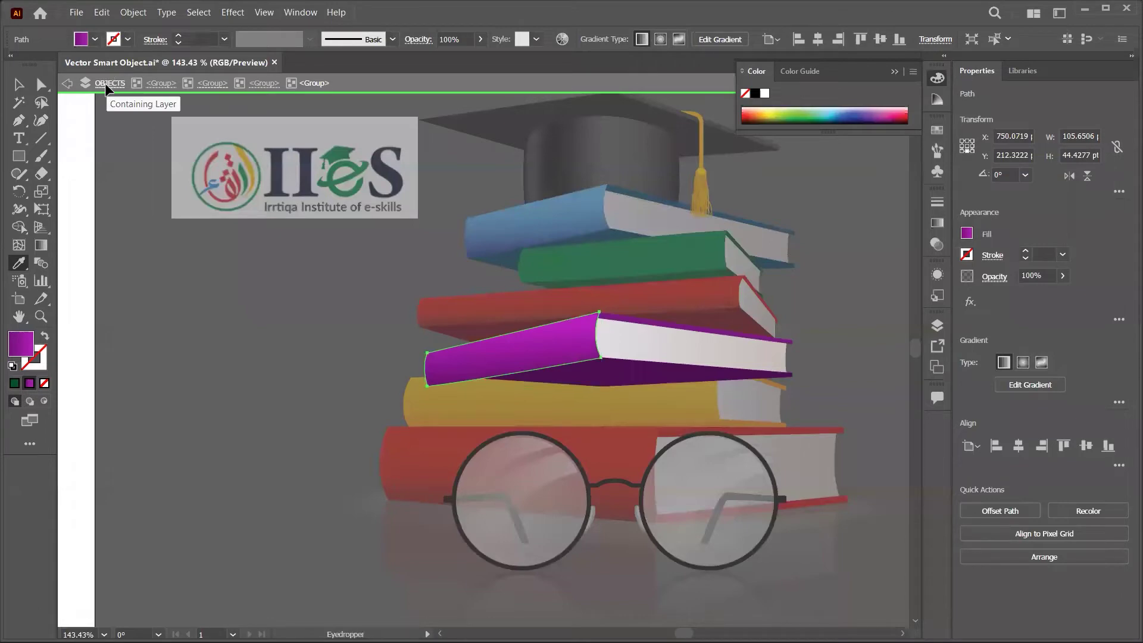
{"action": "left_click", "coordinate": [106, 84]}
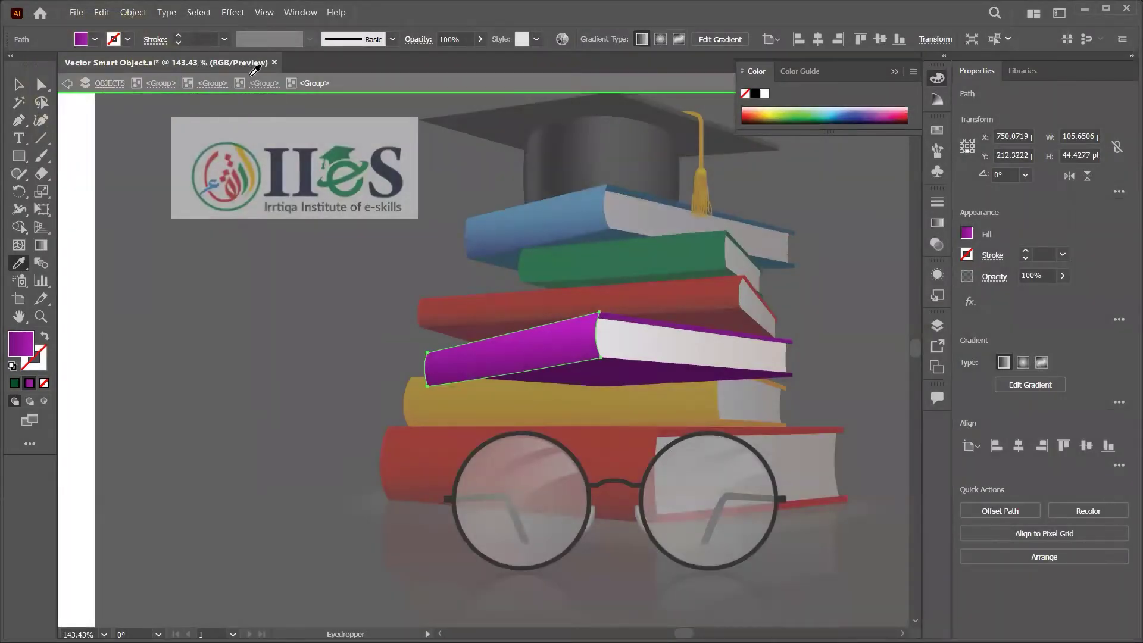
{"action": "left_click", "coordinate": [269, 167]}
- Fill the purple underside of the navy book with the front cover's navy, darkened to a near-black shade
{"action": "scroll", "coordinate": [395, 231], "scroll_direction": "right", "scroll_amount": 5}
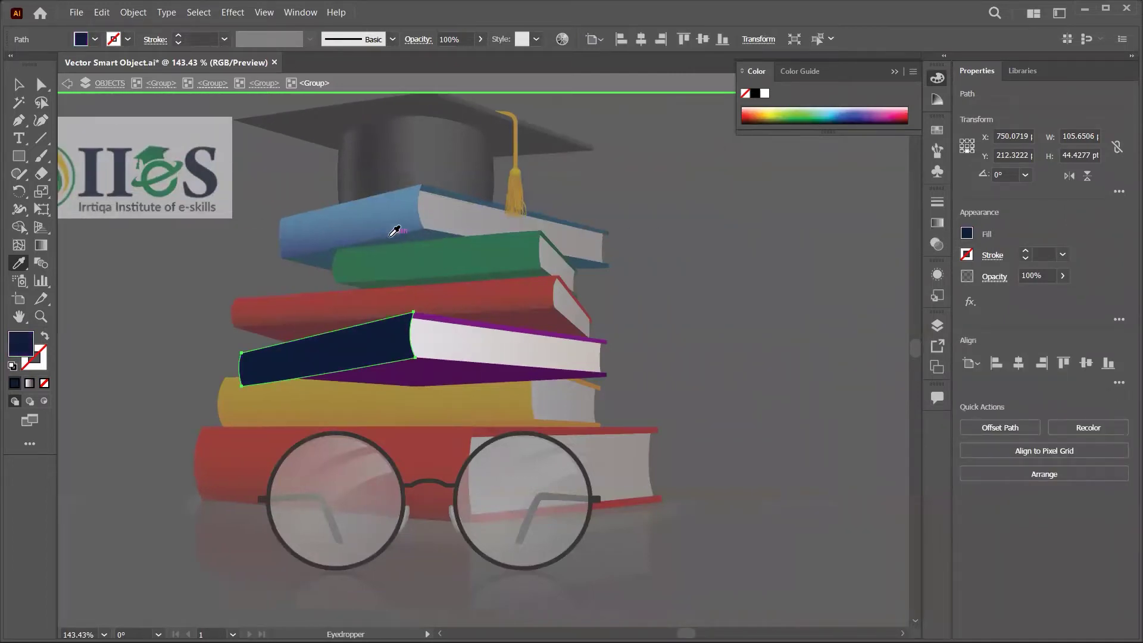
{"action": "left_click", "coordinate": [434, 374], "text": "ctrl"}
{"action": "left_click", "coordinate": [395, 345]}
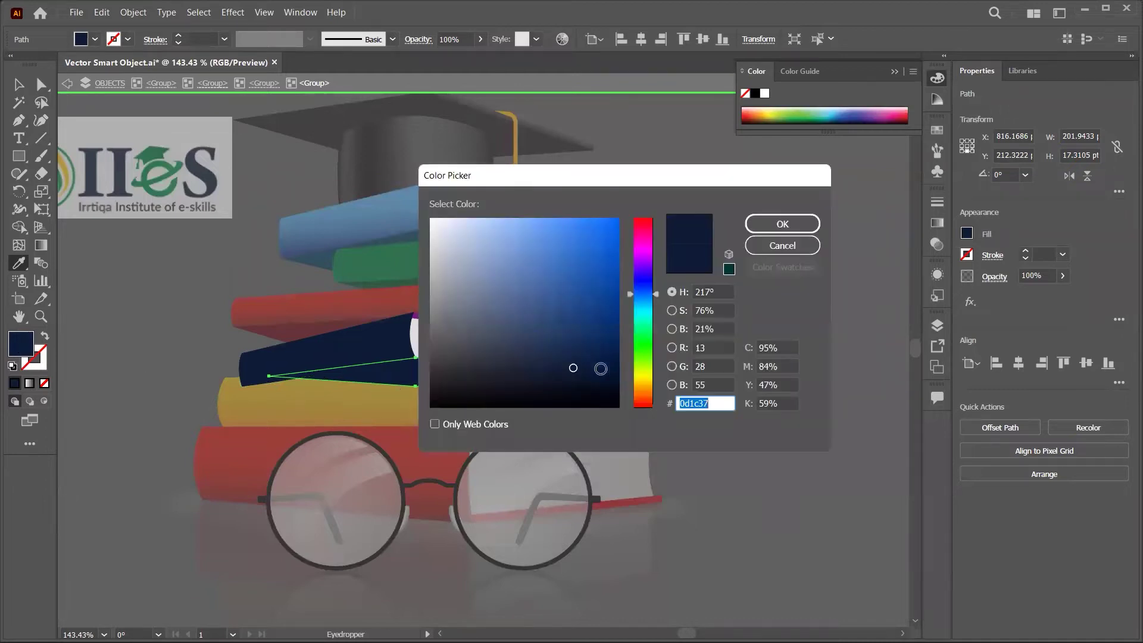
{"action": "left_click", "coordinate": [585, 387]}
{"action": "key", "text": "Return"}
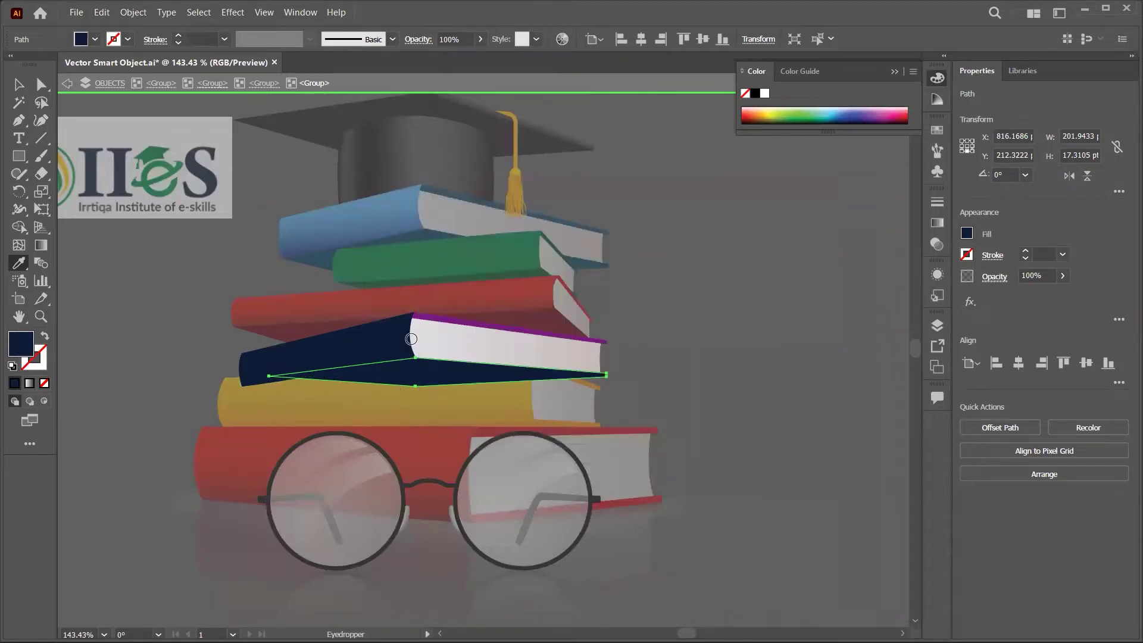
- Match the navy book's remaining purple cover edge to the dark navy underside and return to the OBJECTS layer level
{"action": "key", "text": "v"}
{"action": "left_click", "coordinate": [425, 319]}
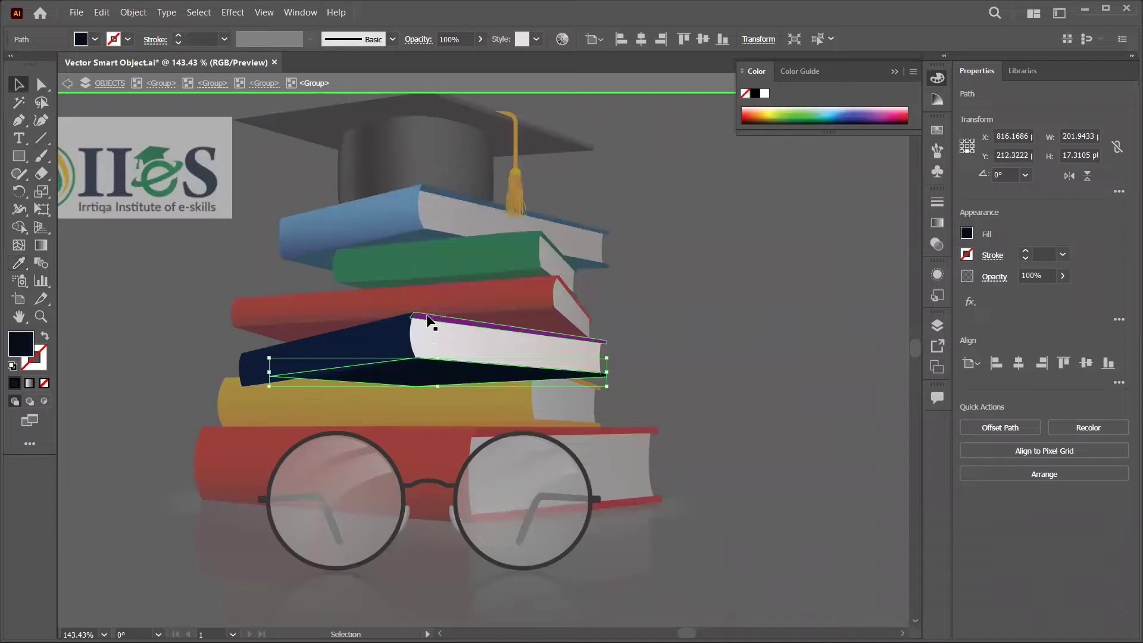
{"action": "key", "text": "i"}
{"action": "left_click", "coordinate": [487, 369]}
{"action": "key", "text": "v"}
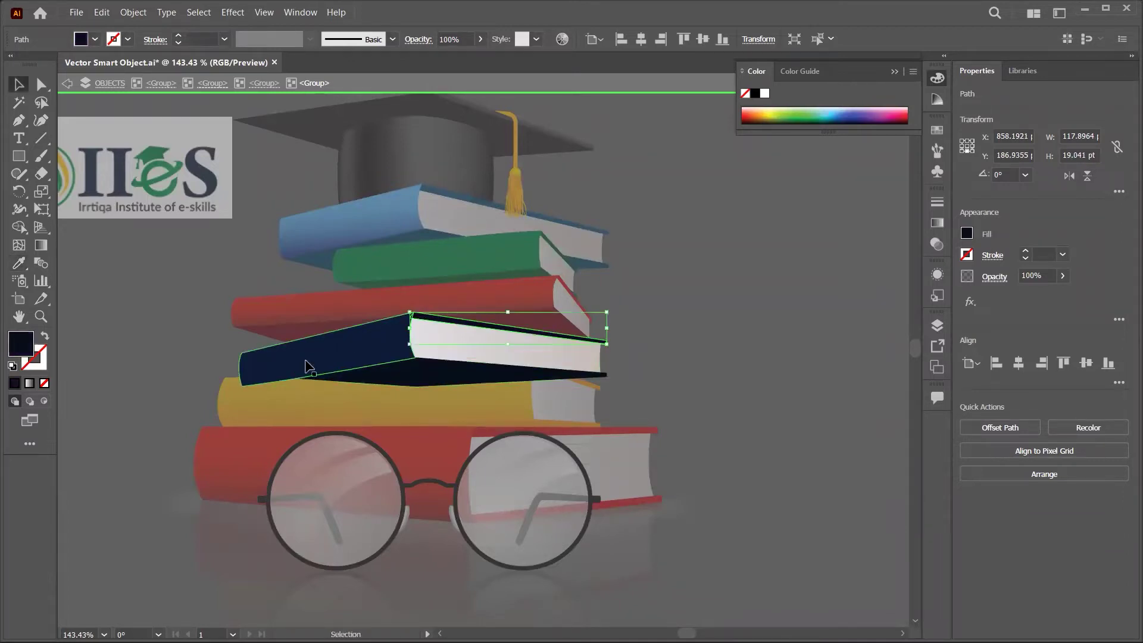
{"action": "left_click", "coordinate": [176, 330]}
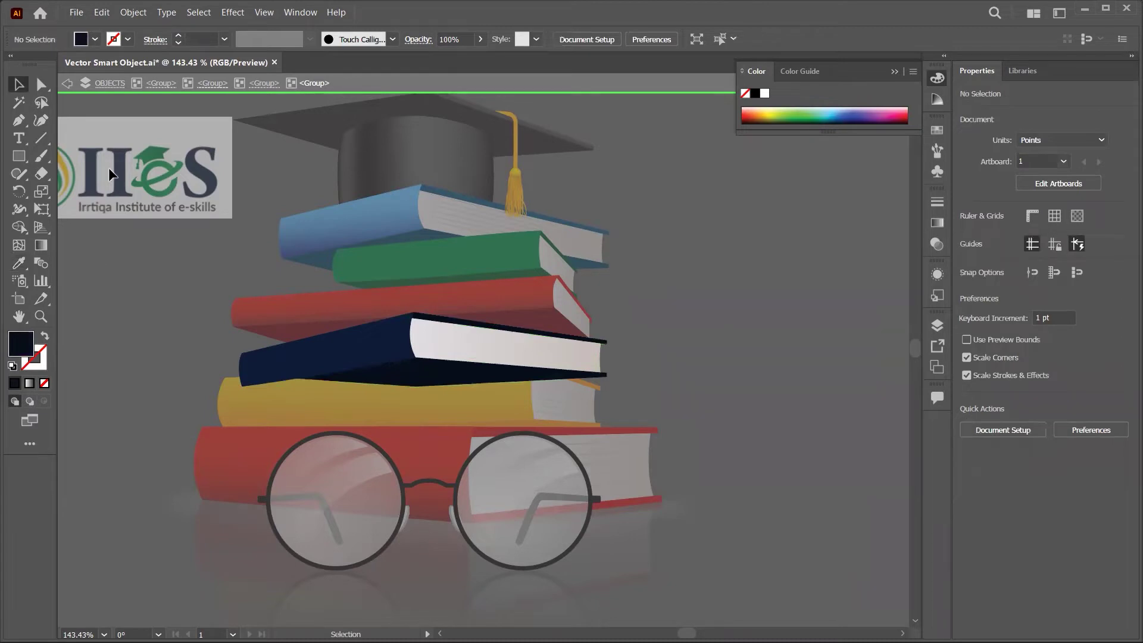
{"action": "left_click", "coordinate": [94, 84]}
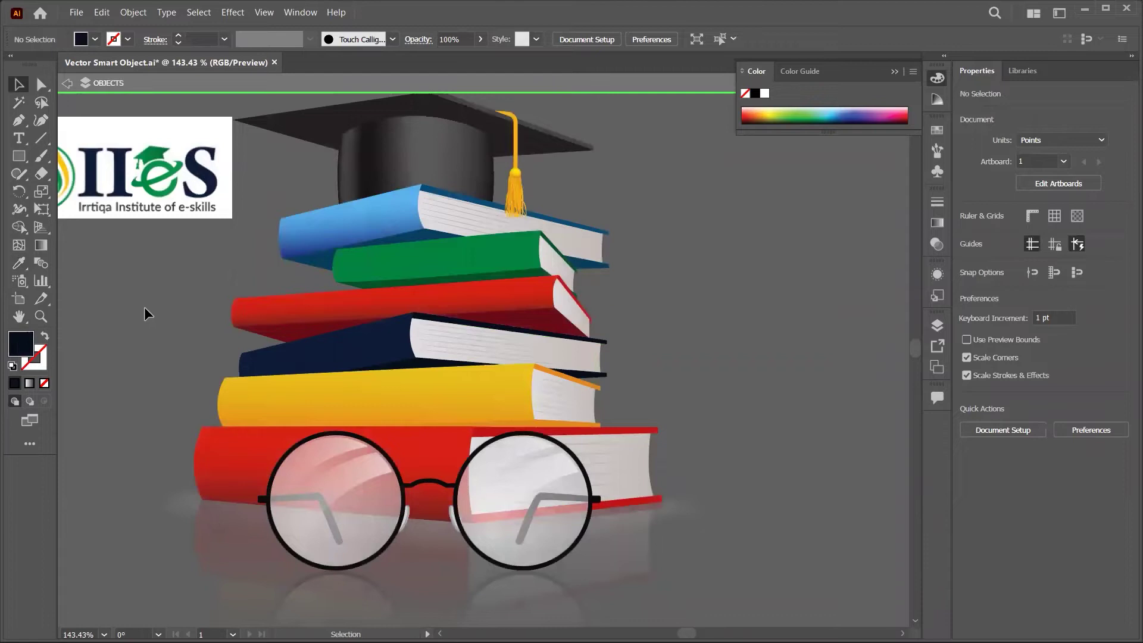
- Delete the logo image beside the graduation cap and save the Vector Smart Object.ai file
{"action": "key", "text": "ctrl+minus"}
{"action": "key", "text": "ctrl+minus"}
{"action": "key", "text": "ctrl+minus"}
{"action": "scroll", "coordinate": [367, 286], "scroll_direction": "right", "scroll_amount": 3}
{"action": "left_click", "coordinate": [280, 285]}
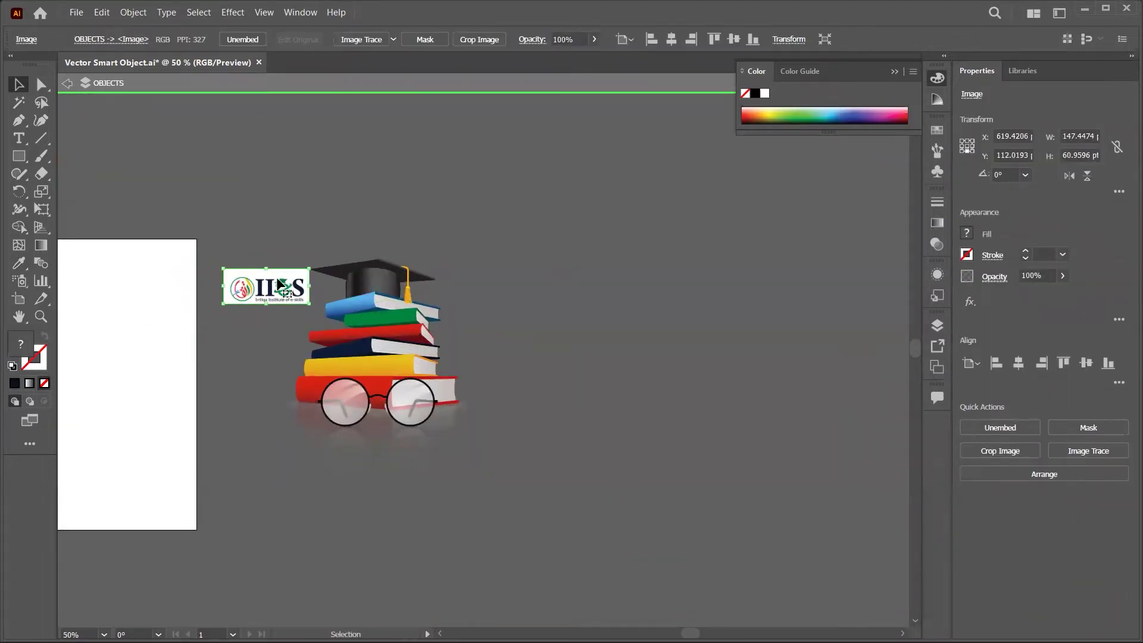
{"action": "key", "text": "Delete"}
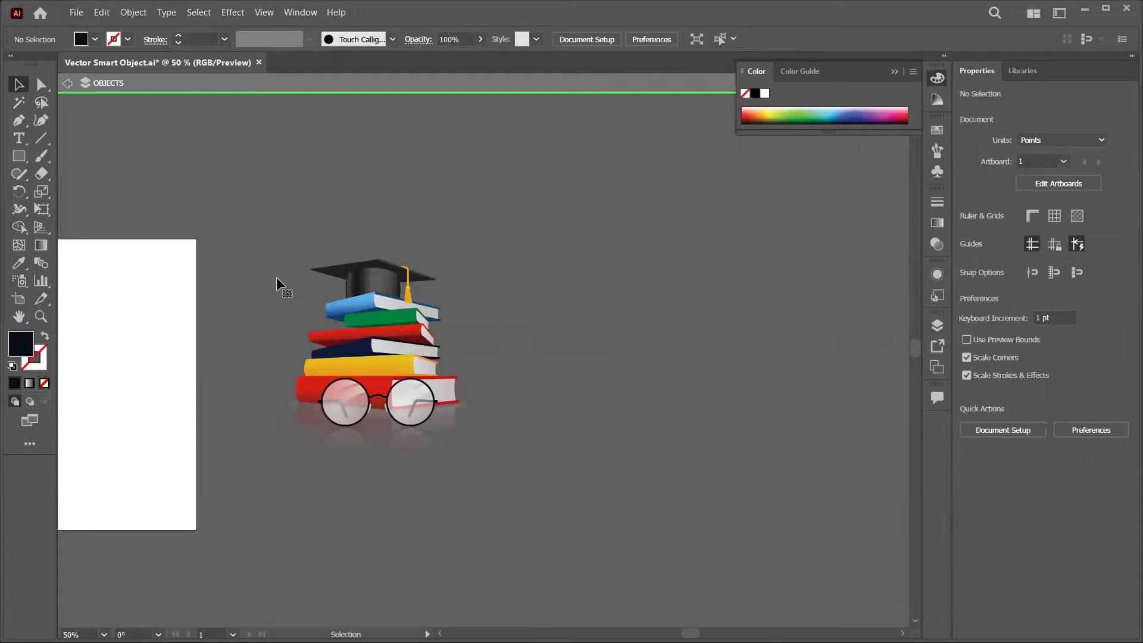
{"action": "left_click", "coordinate": [76, 13]}
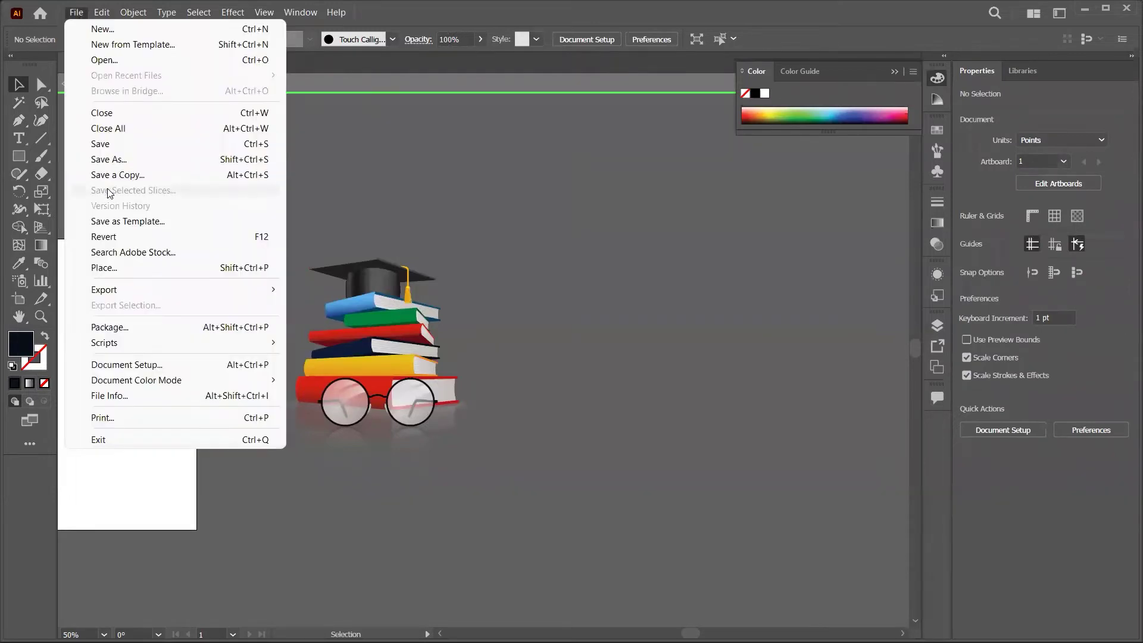
{"action": "left_click", "coordinate": [112, 147]}
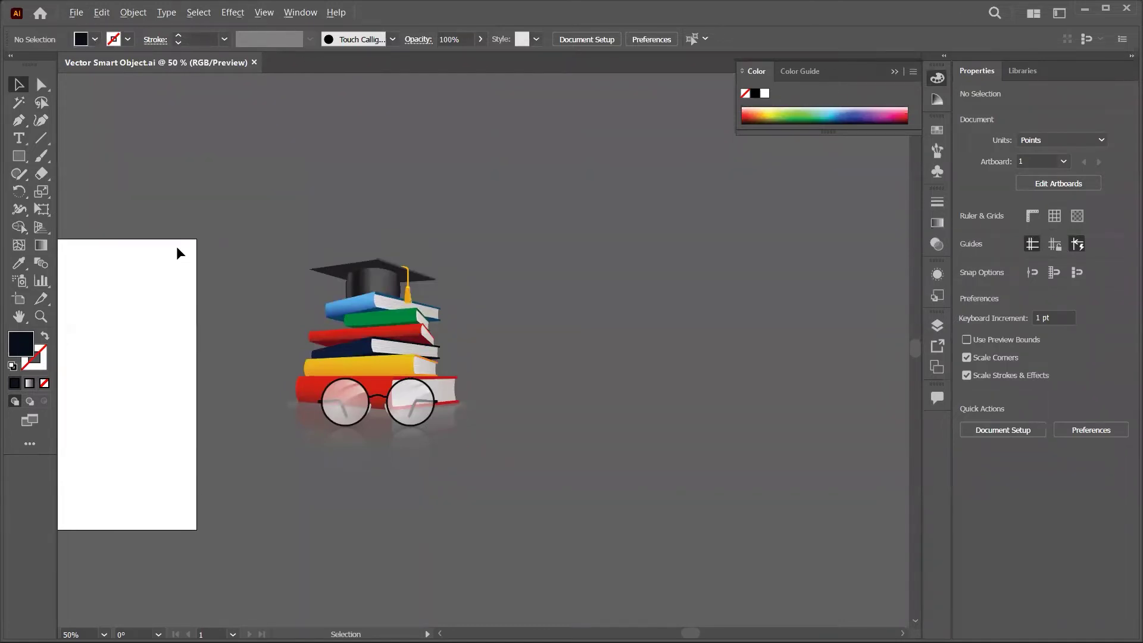
- Check the recoloured books against the logo in the Photoshop post and close Vector Smart Object.ai in Illustrator
{"action": "key", "text": "alt+Tab"}
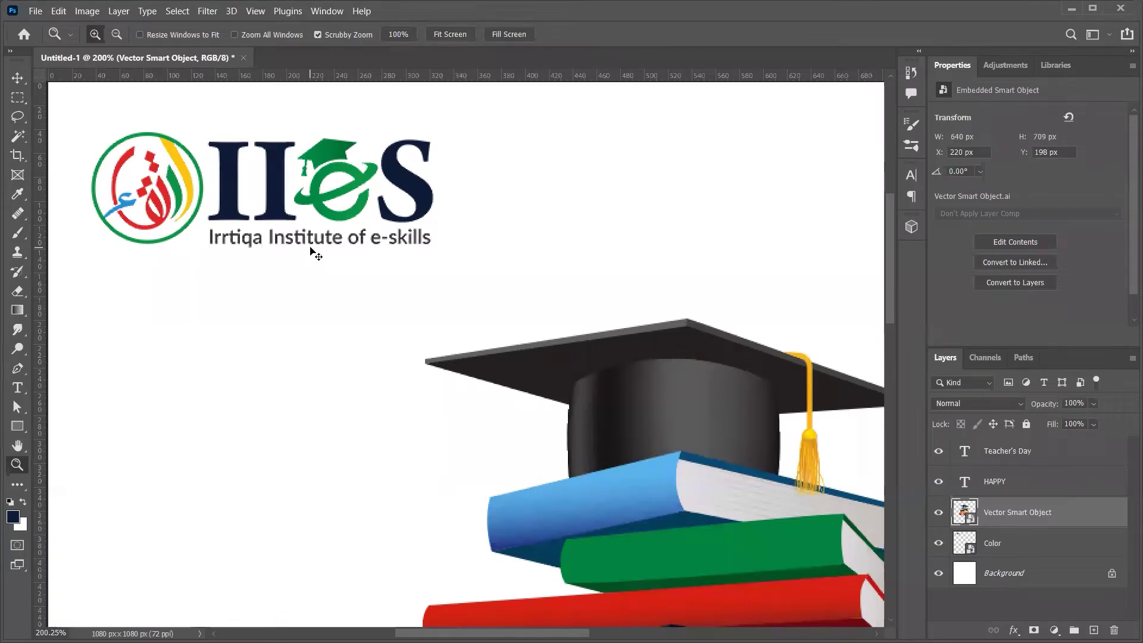
{"action": "key", "text": "ctrl+minus"}
{"action": "key", "text": "ctrl+minus"}
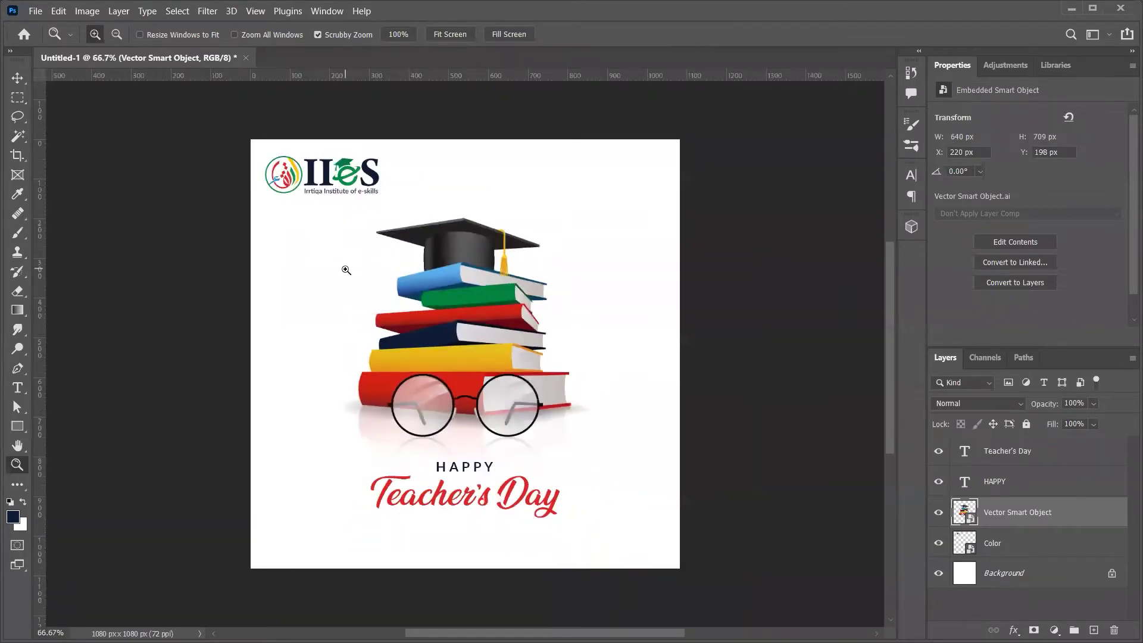
{"action": "mouse_move", "coordinate": [448, 291]}
{"action": "left_mouse_down"}
{"action": "mouse_move", "coordinate": [502, 302]}
{"action": "mouse_move", "coordinate": [453, 297]}
{"action": "left_mouse_up"}
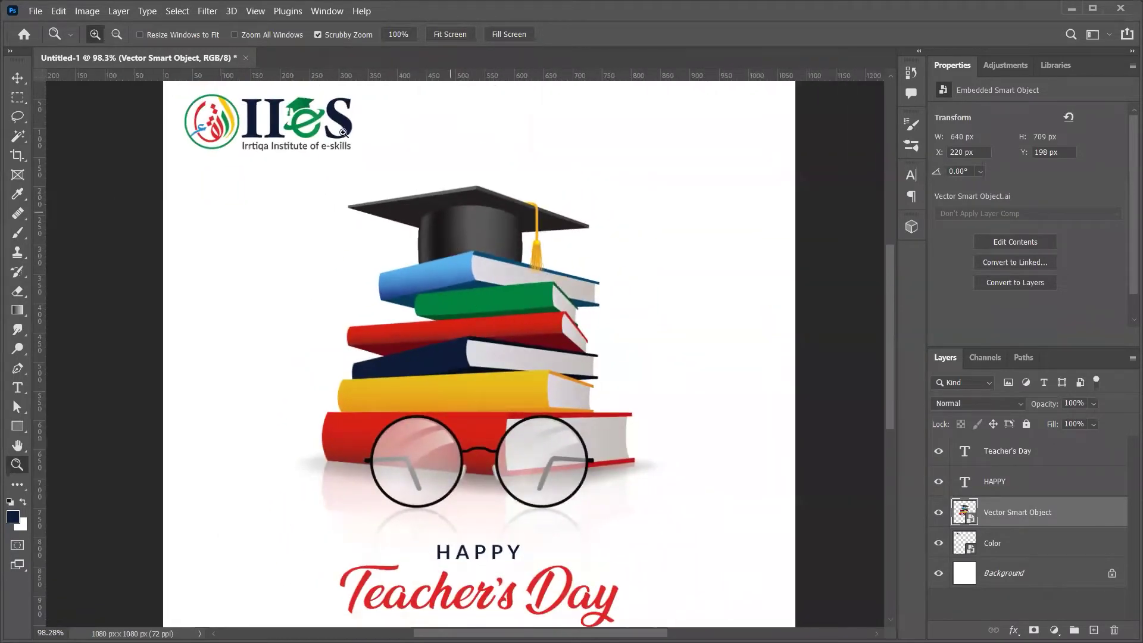
{"action": "mouse_move", "coordinate": [439, 347]}
{"action": "left_mouse_down"}
{"action": "mouse_move", "coordinate": [468, 346]}
{"action": "mouse_move", "coordinate": [446, 345]}
{"action": "left_mouse_up"}
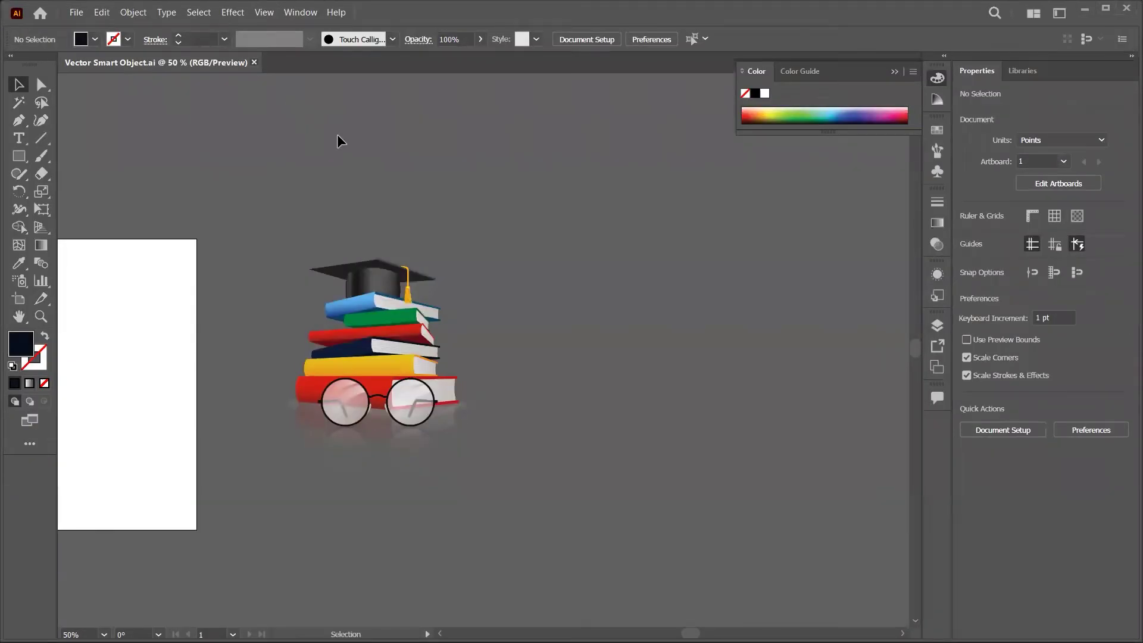
{"action": "key", "text": "ctrl+w"}
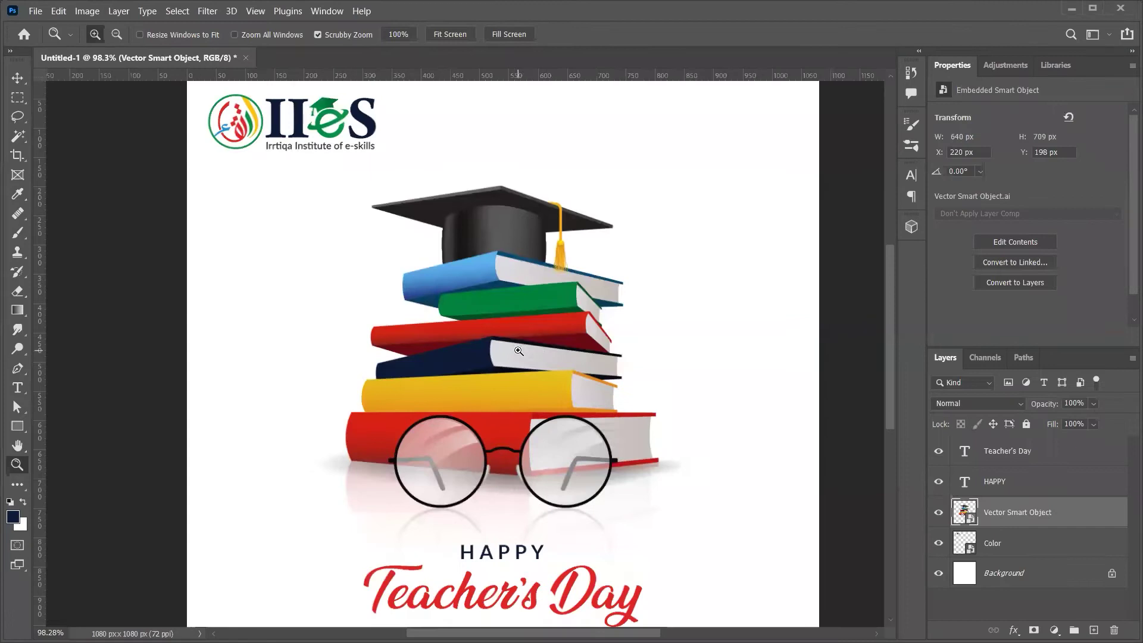
- Look over the whole post and its layers in Photoshop, selecting the Color layer that holds the logo
{"action": "left_click", "coordinate": [519, 351], "text": "alt"}
{"action": "left_click", "coordinate": [519, 350], "text": "alt"}
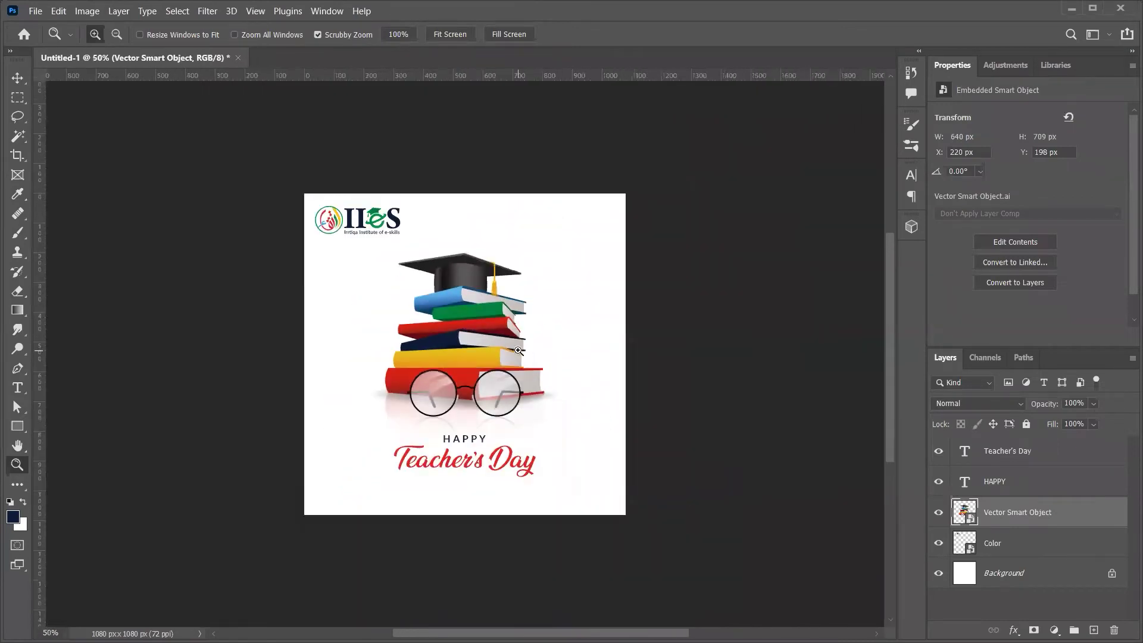
{"action": "scroll", "coordinate": [520, 352], "scroll_direction": "right", "scroll_amount": 5}
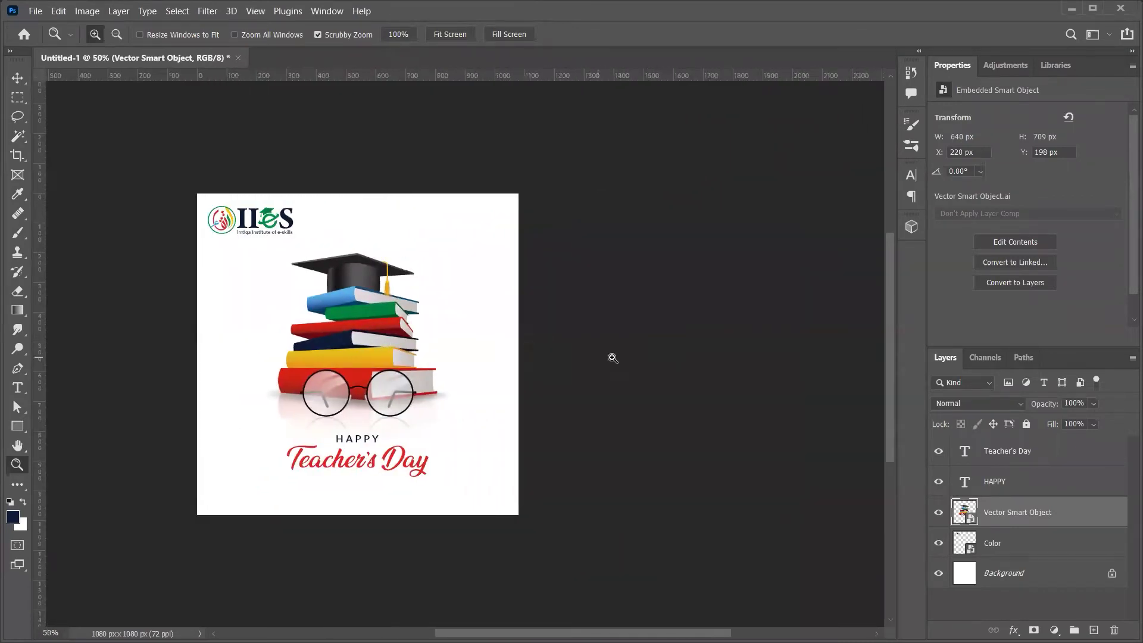
{"action": "key", "text": "v"}
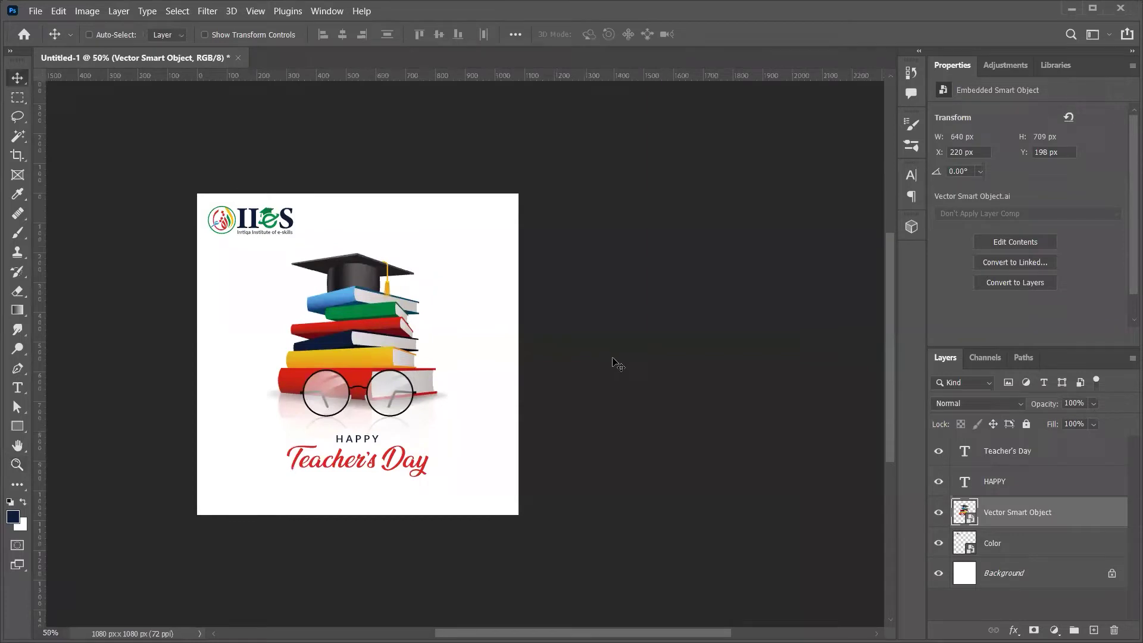
{"action": "left_click", "coordinate": [1040, 543], "text": "ctrl"}
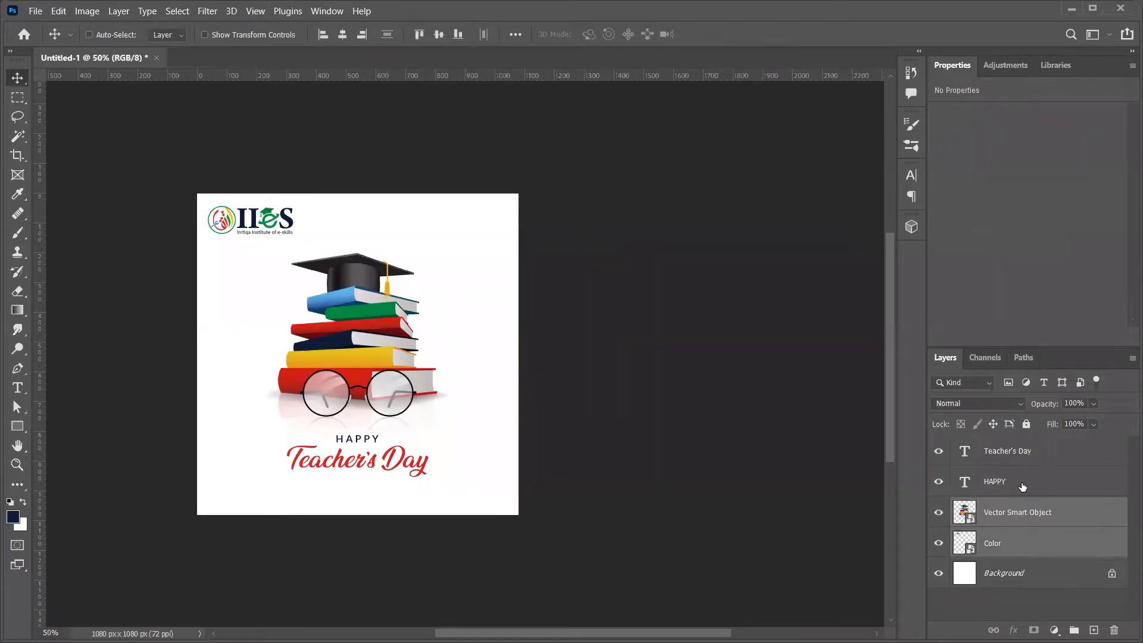
{"action": "left_click", "coordinate": [1021, 551]}
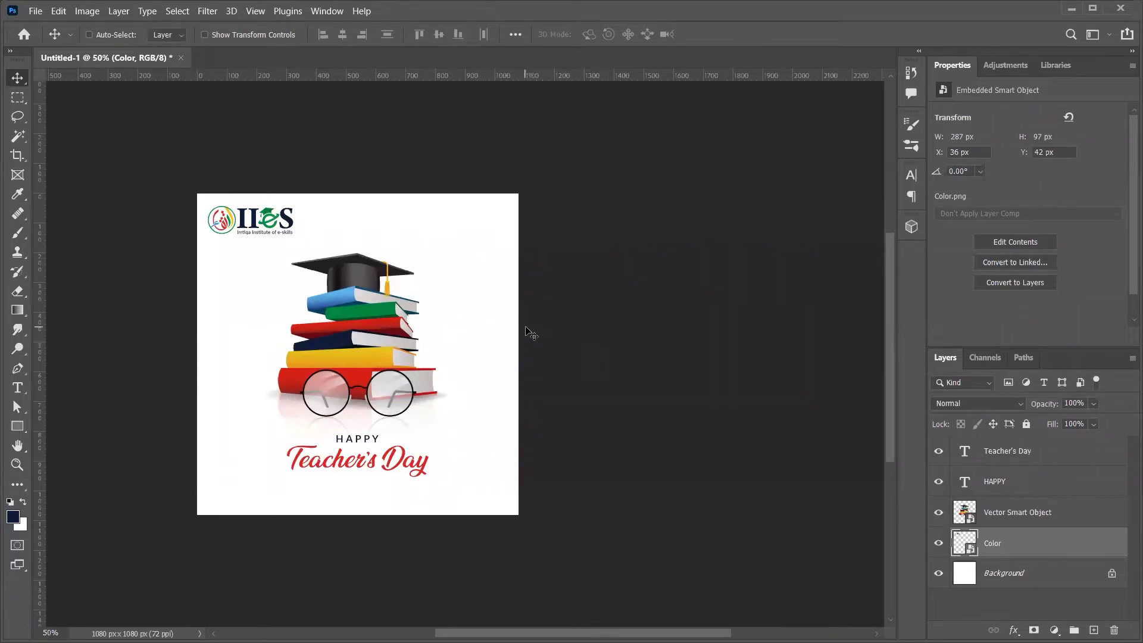
- Examine the pixel edges of the books, tassel and graduation cap at about 466% magnification
{"action": "key", "text": "z"}
{"action": "left_click_drag", "start_coordinate": [396, 375], "coordinate": [438, 339]}
{"action": "scroll", "coordinate": [427, 326], "scroll_direction": "up", "scroll_amount": 5}
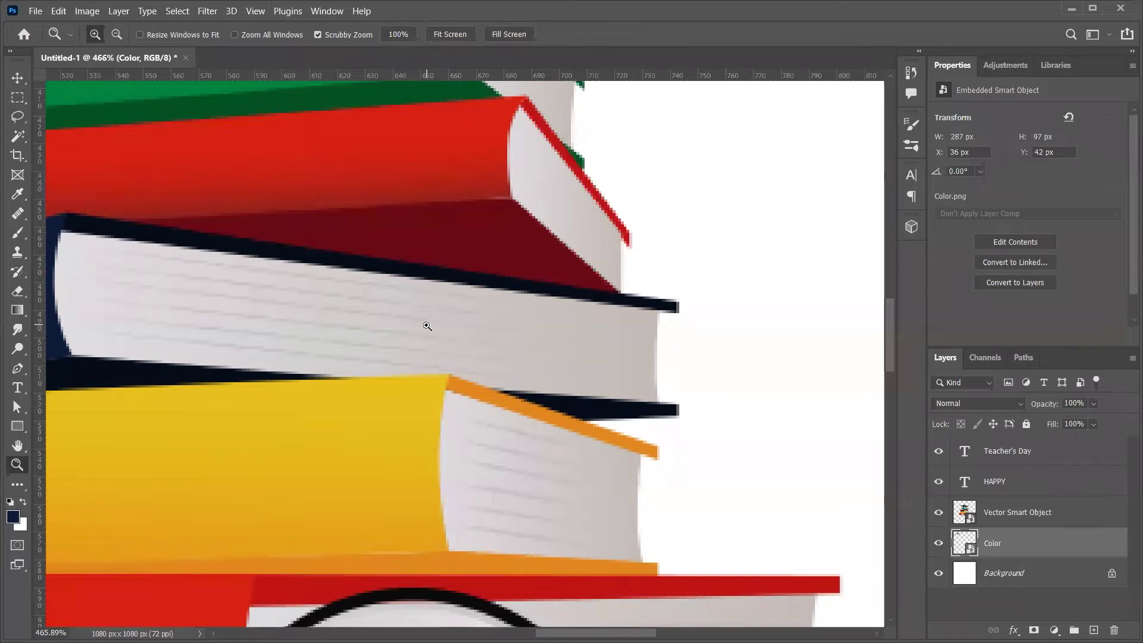
{"action": "scroll", "coordinate": [427, 326], "scroll_direction": "up", "scroll_amount": 10}
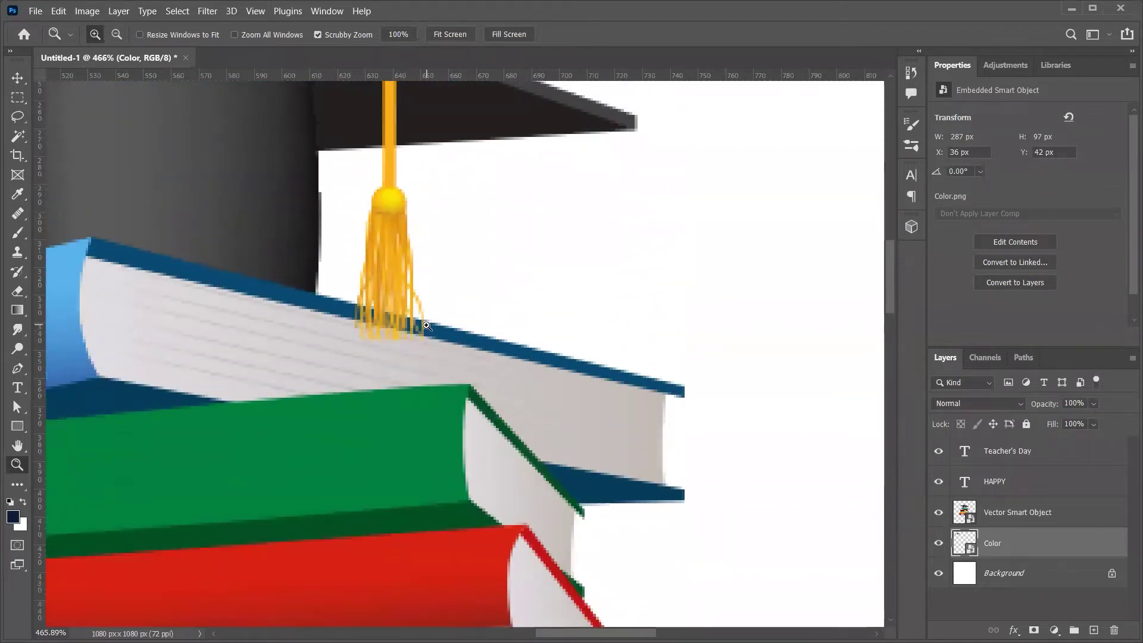
{"action": "scroll", "coordinate": [427, 326], "scroll_direction": "up", "scroll_amount": 5}
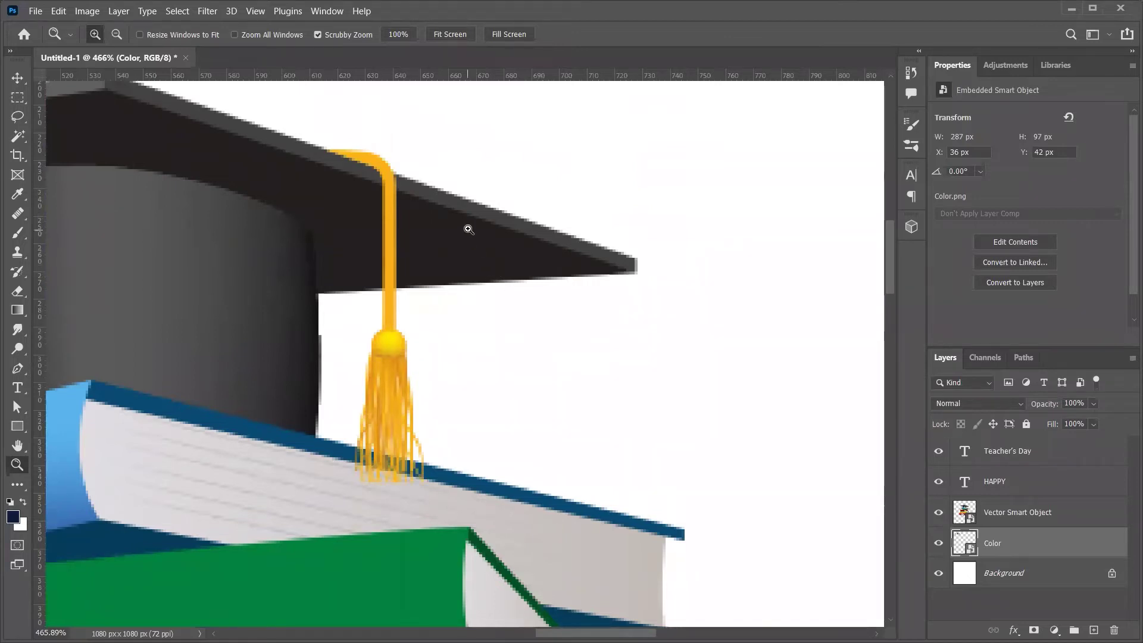
{"action": "left_click", "coordinate": [459, 208]}
{"action": "left_click_drag", "start_coordinate": [458, 209], "coordinate": [533, 243]}
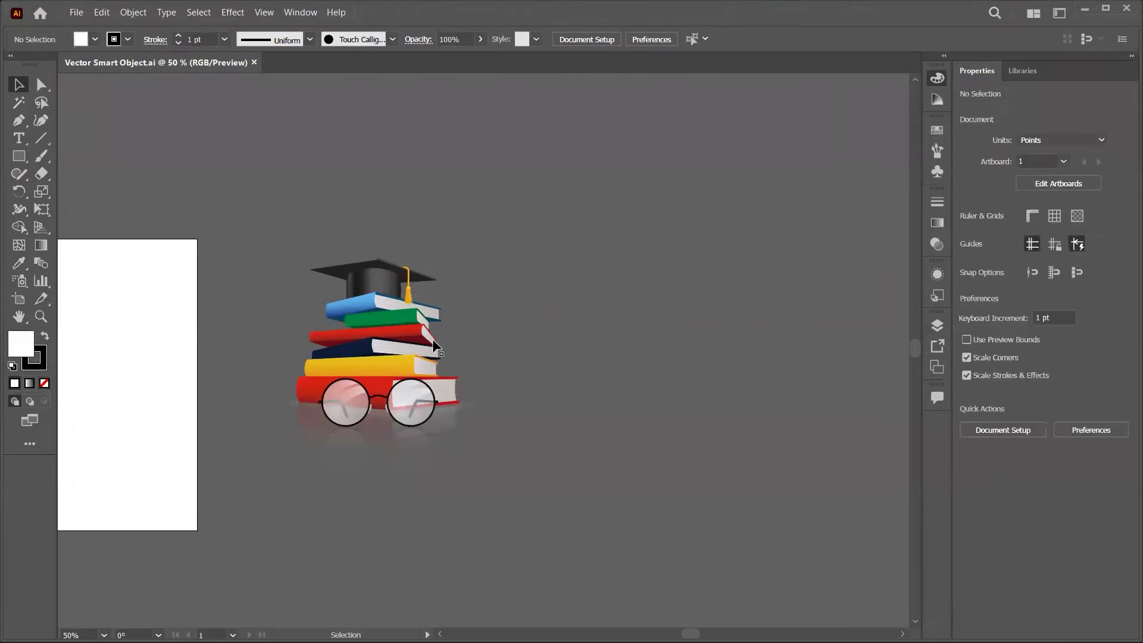
- Examine the yellow book's edges in Vector Smart Object.ai in Illustrator at about 2500% magnification
{"action": "key", "text": "z"}
{"action": "left_click_drag", "start_coordinate": [297, 409], "coordinate": [536, 413]}
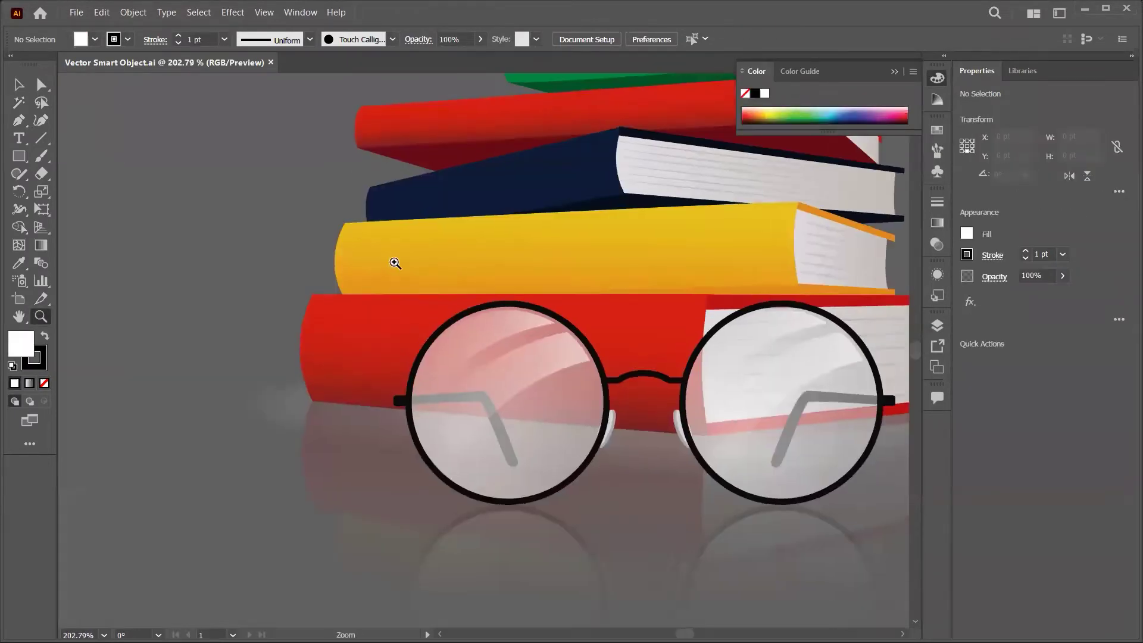
{"action": "left_click_drag", "start_coordinate": [395, 263], "coordinate": [501, 311]}
{"action": "left_click_drag", "start_coordinate": [380, 245], "coordinate": [513, 426]}
{"action": "left_click_drag", "start_coordinate": [387, 262], "coordinate": [476, 454]}
{"action": "left_click_drag", "start_coordinate": [416, 247], "coordinate": [459, 457]}
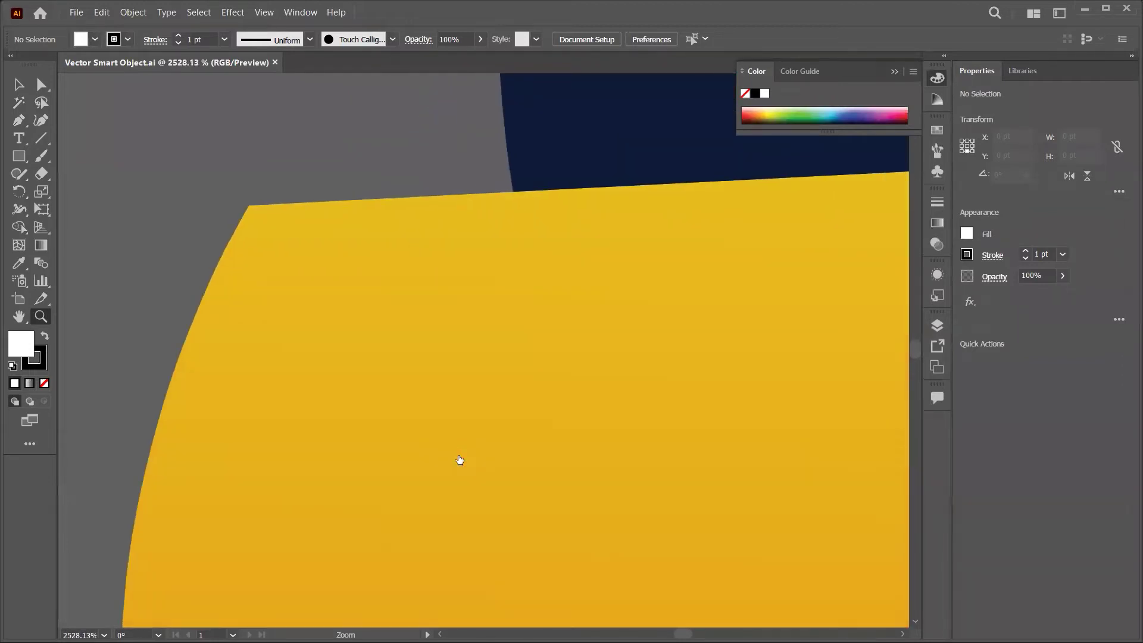
- Return to the Photoshop post, view it whole and display it at 100% magnification
{"action": "key", "text": "alt+Tab"}
{"action": "key", "text": "ctrl+0"}
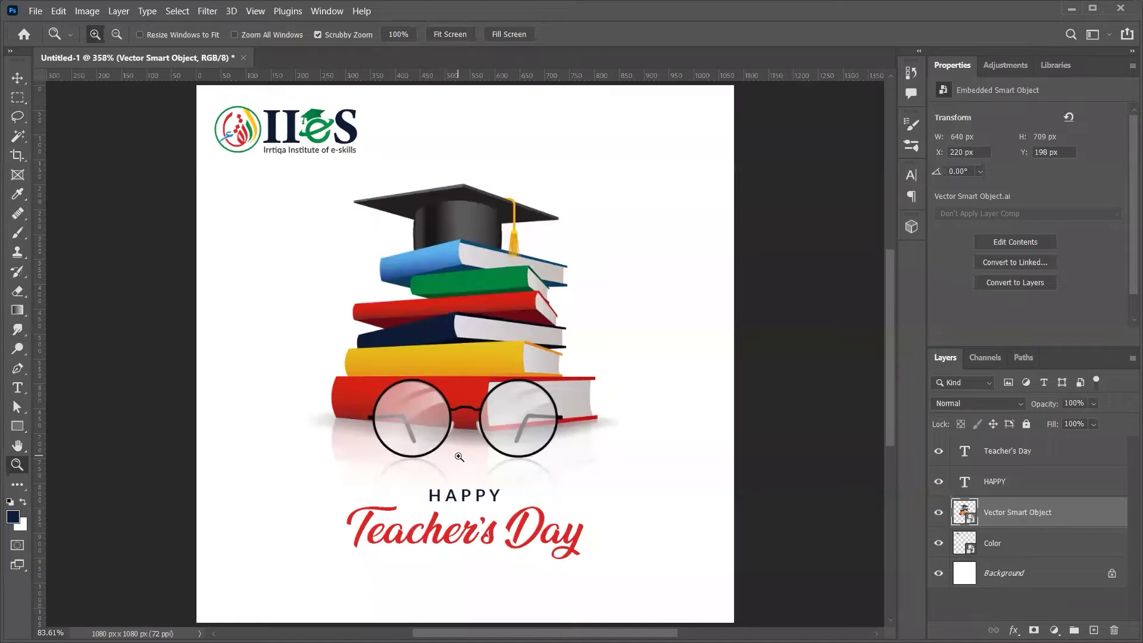
{"action": "scroll", "coordinate": [326, 472], "scroll_direction": "left", "scroll_amount": 3}
{"action": "scroll", "coordinate": [327, 472], "scroll_direction": "right", "scroll_amount": 4}
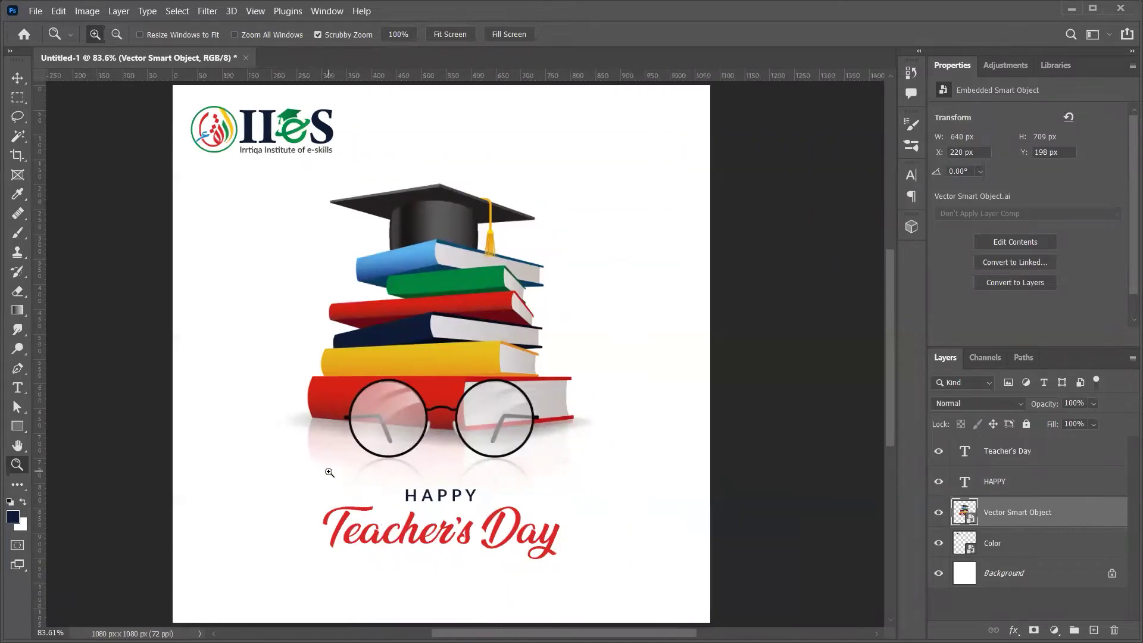
{"action": "scroll", "coordinate": [328, 472], "scroll_direction": "right", "scroll_amount": 4}
{"action": "scroll", "coordinate": [394, 335], "scroll_direction": "left", "scroll_amount": 1}
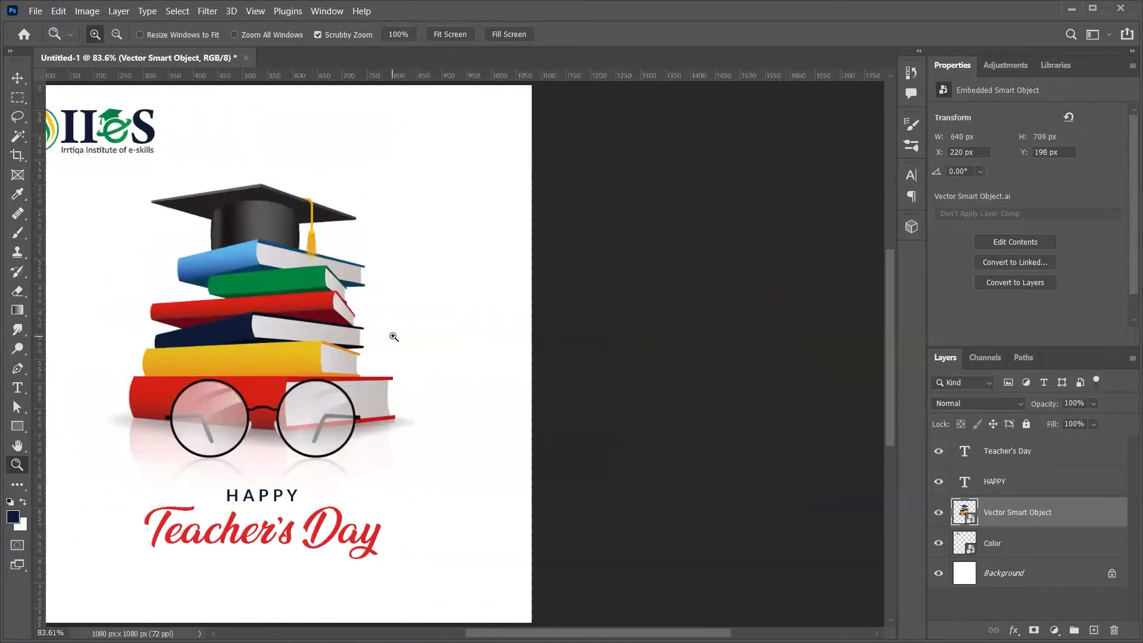
{"action": "scroll", "coordinate": [394, 337], "scroll_direction": "left", "scroll_amount": 1}
{"action": "scroll", "coordinate": [393, 337], "scroll_direction": "down", "scroll_amount": 1}
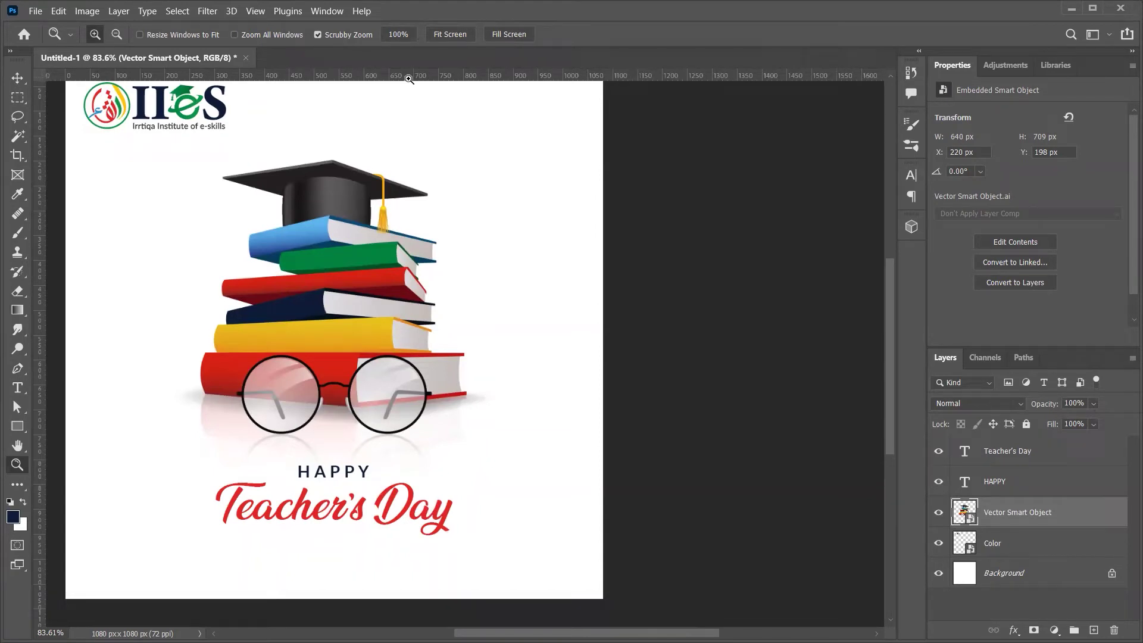
{"action": "left_click", "coordinate": [401, 34]}
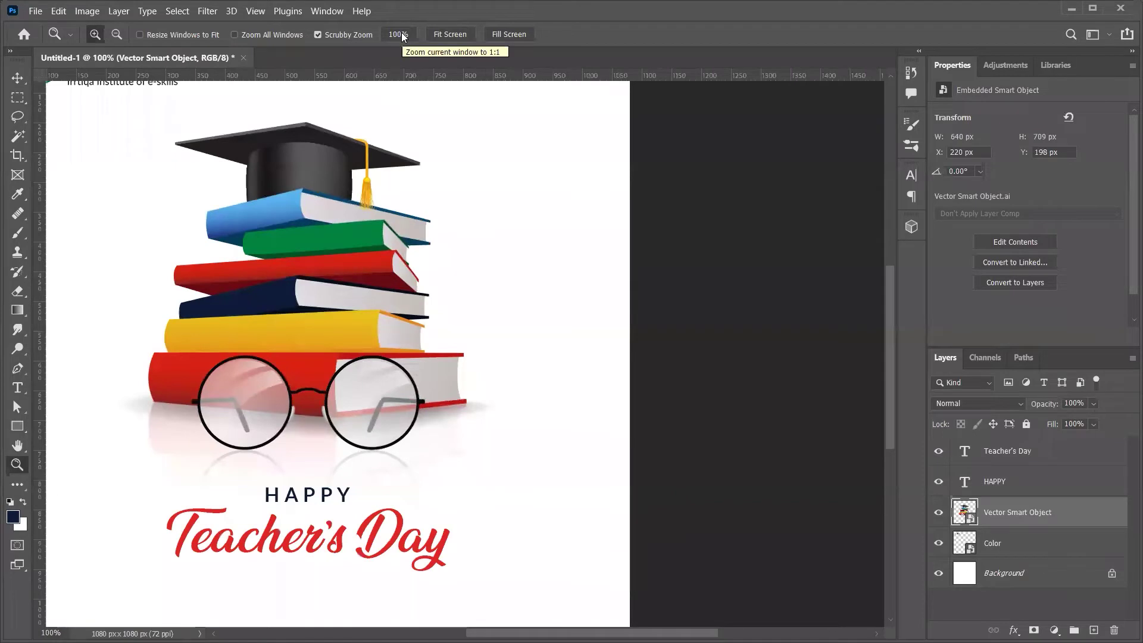
{"action": "left_click", "coordinate": [401, 34]}
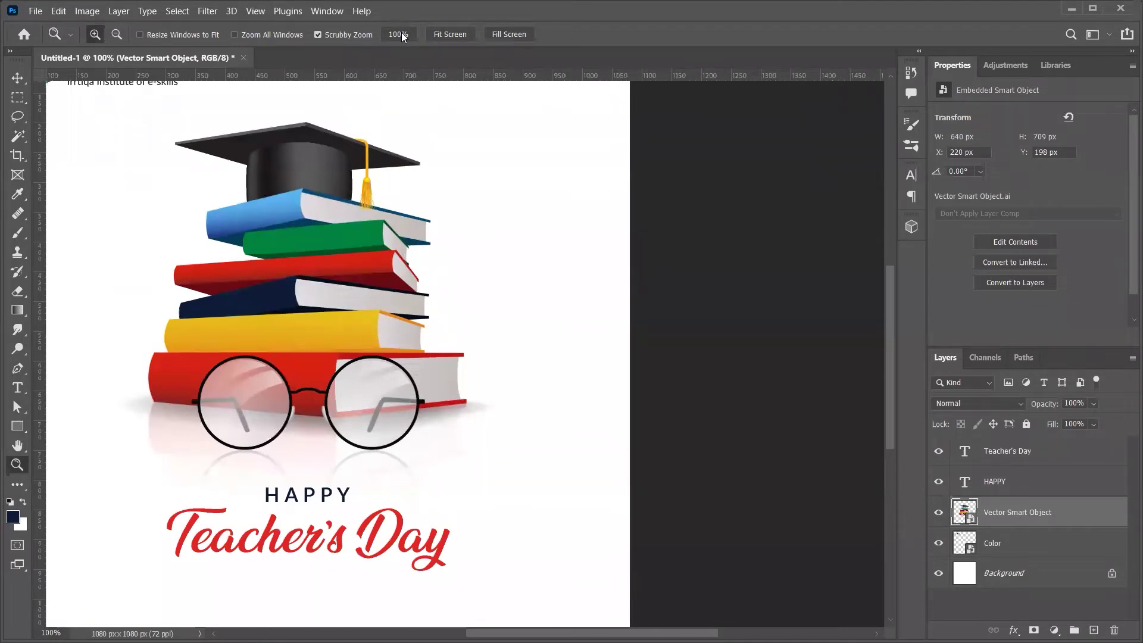
- Compare how the post looks at magnifications from 8.33% back up to 100%
{"action": "key", "text": "ctrl+minus"}
{"action": "key", "text": "ctrl+minus"}
{"action": "key", "text": "ctrl+minus"}
{"action": "key", "text": "ctrl+minus"}
{"action": "key", "text": "ctrl+minus"}
{"action": "key", "text": "ctrl+minus"}
{"action": "key", "text": "ctrl+minus"}
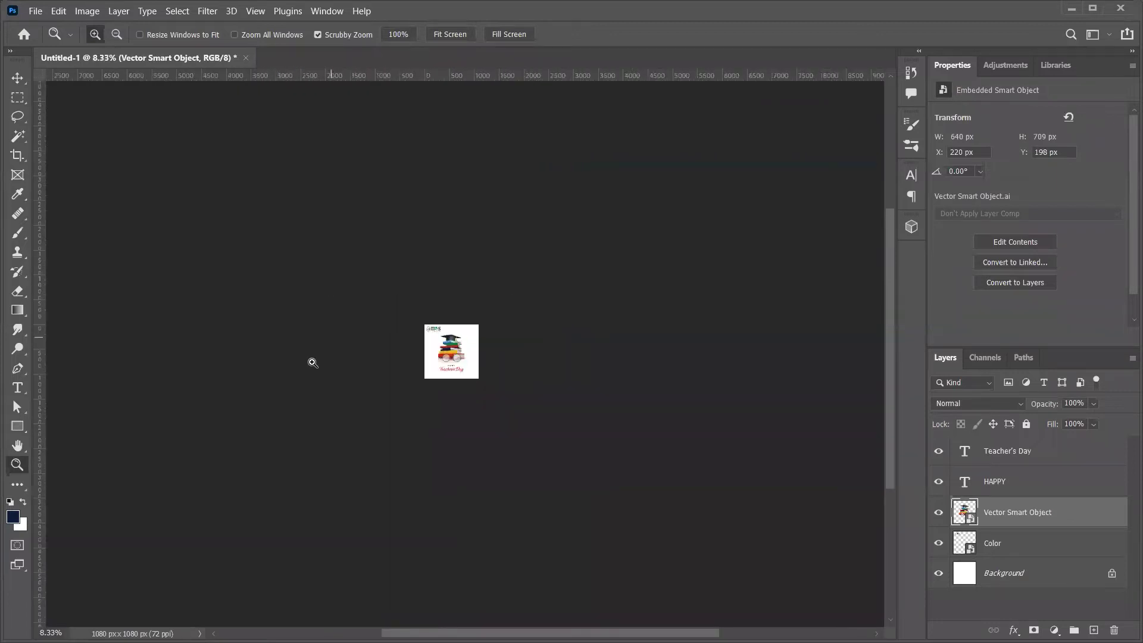
{"action": "left_click", "coordinate": [51, 633]}
{"action": "key", "text": "ctrl+plus"}
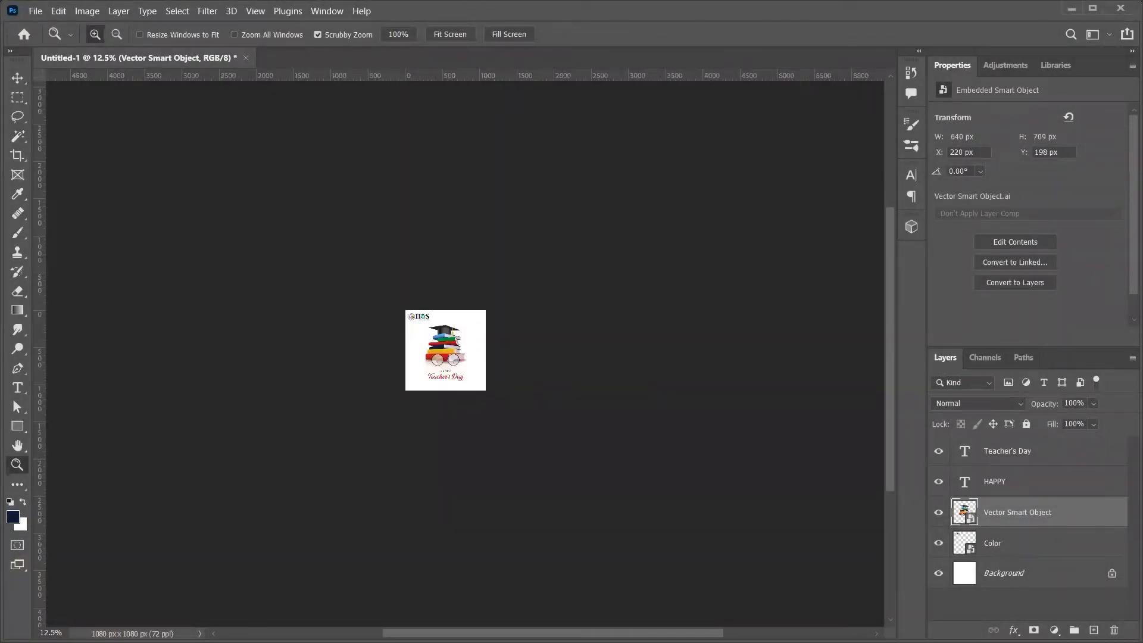
{"action": "key", "text": "ctrl+plus"}
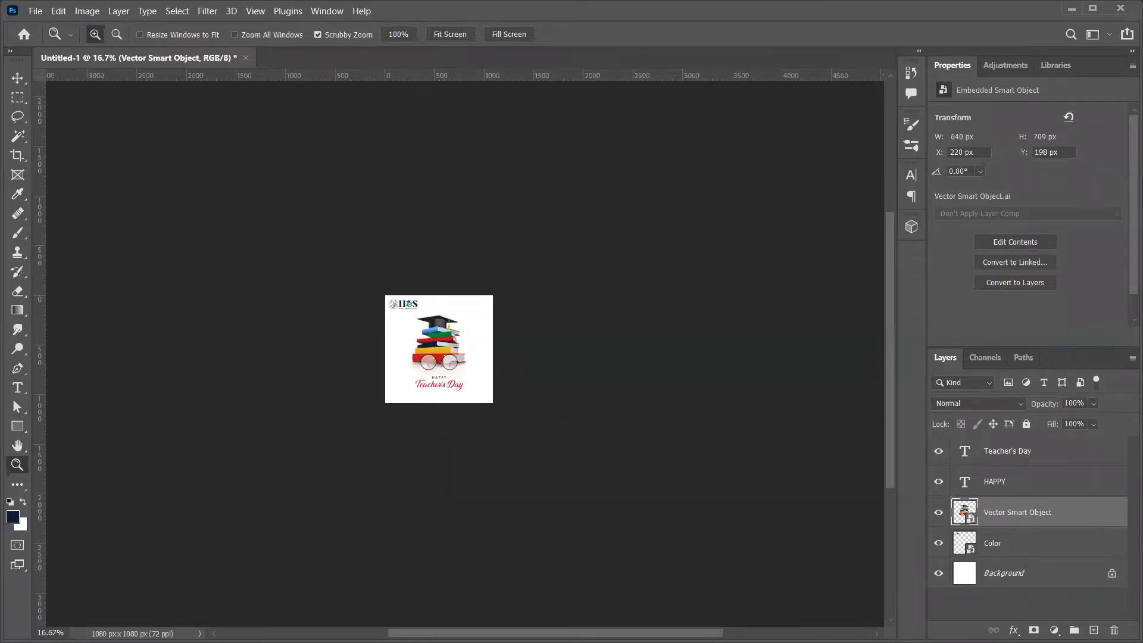
{"action": "key", "text": "ctrl+plus"}
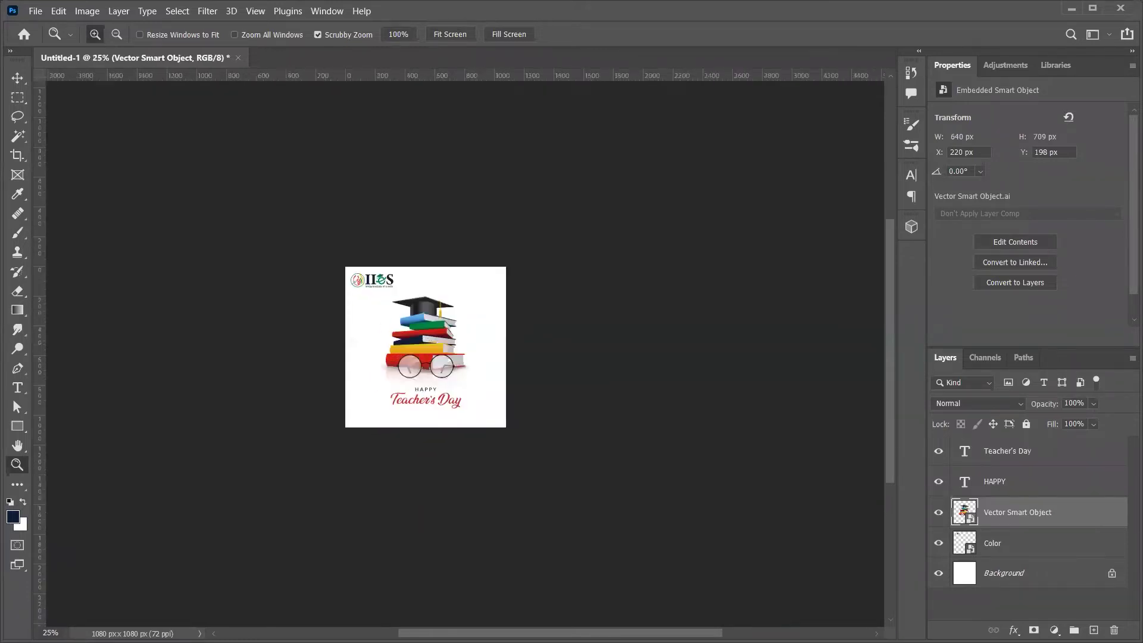
{"action": "key", "text": "ctrl+plus"}
{"action": "key", "text": "ctrl+plus"}
{"action": "key", "text": "ctrl+plus"}
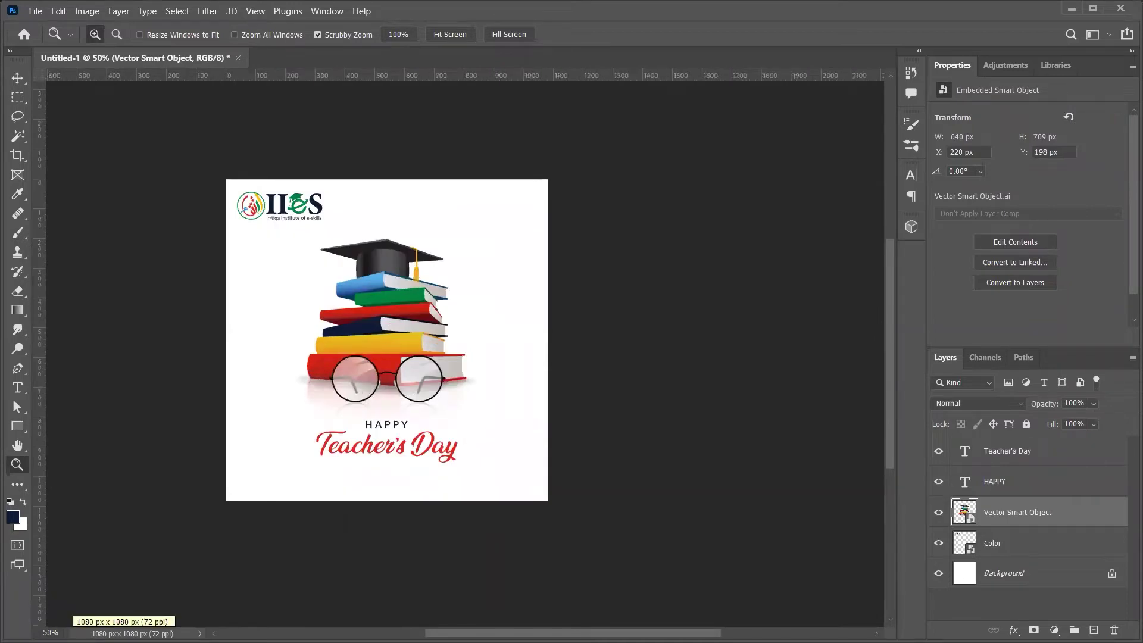
{"action": "key", "text": "ctrl+plus"}
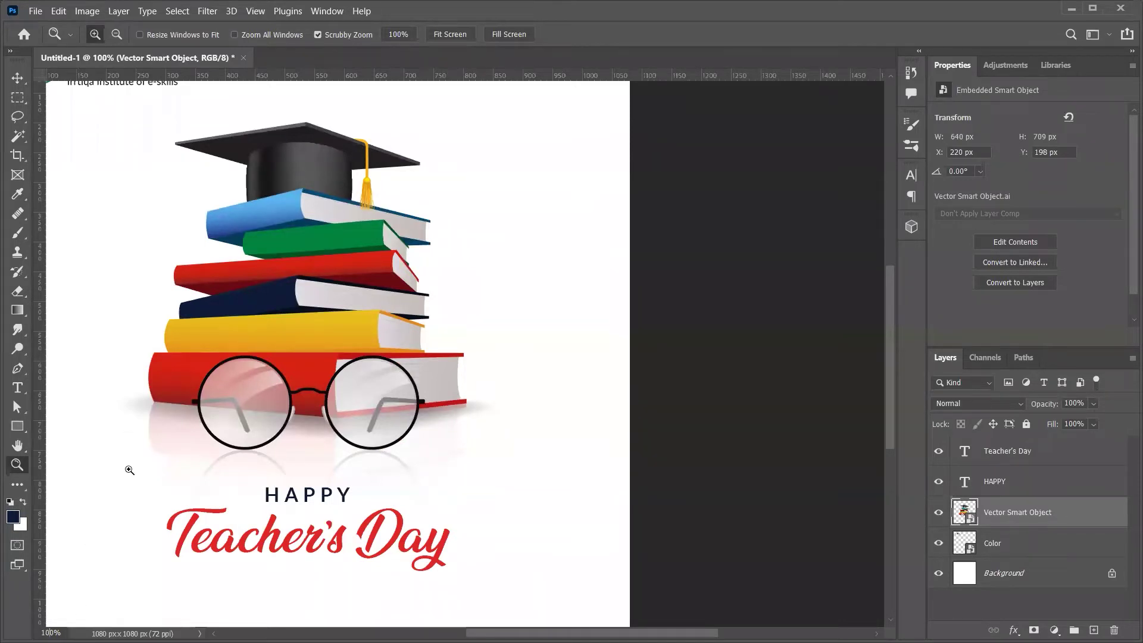
- Compare the post's sharpness at magnifications above and below 100%, finishing at actual size
{"action": "key", "text": "ctrl+plus"}
{"action": "key", "text": "ctrl+plus"}
{"action": "key", "text": "ctrl+minus"}
{"action": "key", "text": "ctrl+minus"}
{"action": "key", "text": "ctrl+minus"}
{"action": "key", "text": "ctrl+minus"}
{"action": "key", "text": "ctrl+plus"}
{"action": "key", "text": "ctrl+plus"}
{"action": "key", "text": "ctrl+plus"}
{"action": "key", "text": "ctrl+plus"}
{"action": "key", "text": "ctrl+plus"}
{"action": "key", "text": "ctrl+plus"}
{"action": "key", "text": "ctrl+minus"}
{"action": "key", "text": "ctrl+minus"}
{"action": "key", "text": "ctrl+minus"}
{"action": "key", "text": "ctrl+minus"}
{"action": "key", "text": "ctrl+minus"}
{"action": "key", "text": "ctrl+minus"}
{"action": "key", "text": "ctrl+minus"}
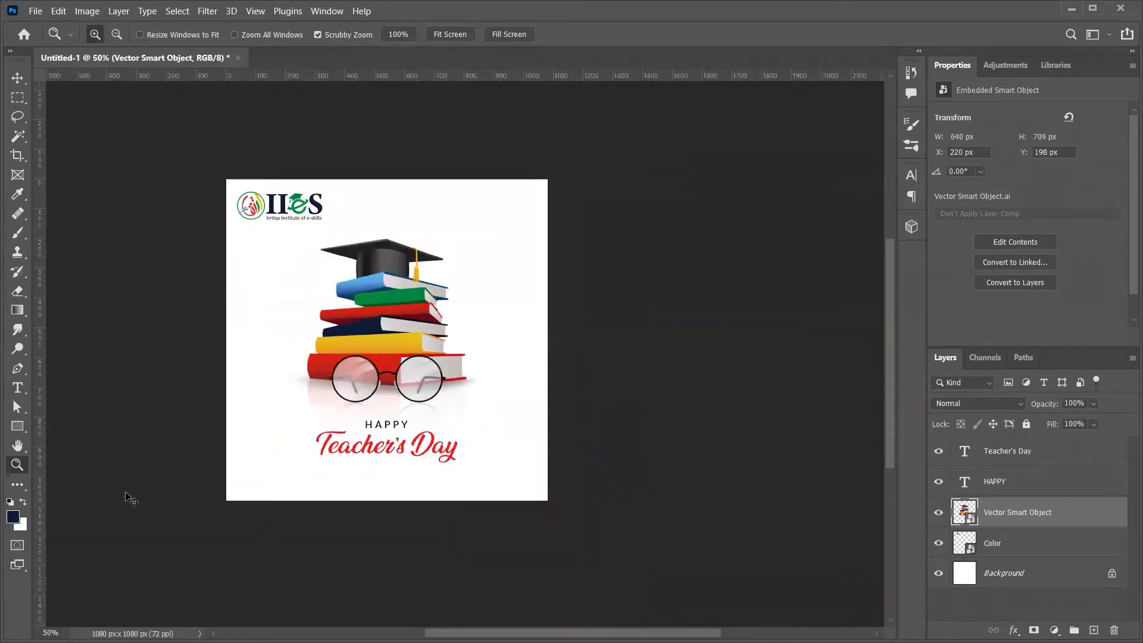
{"action": "key", "text": "ctrl+plus"}
{"action": "key", "text": "ctrl+plus"}
{"action": "key", "text": "ctrl+plus"}
{"action": "key", "text": "ctrl+plus"}
{"action": "key", "text": "ctrl+plus"}
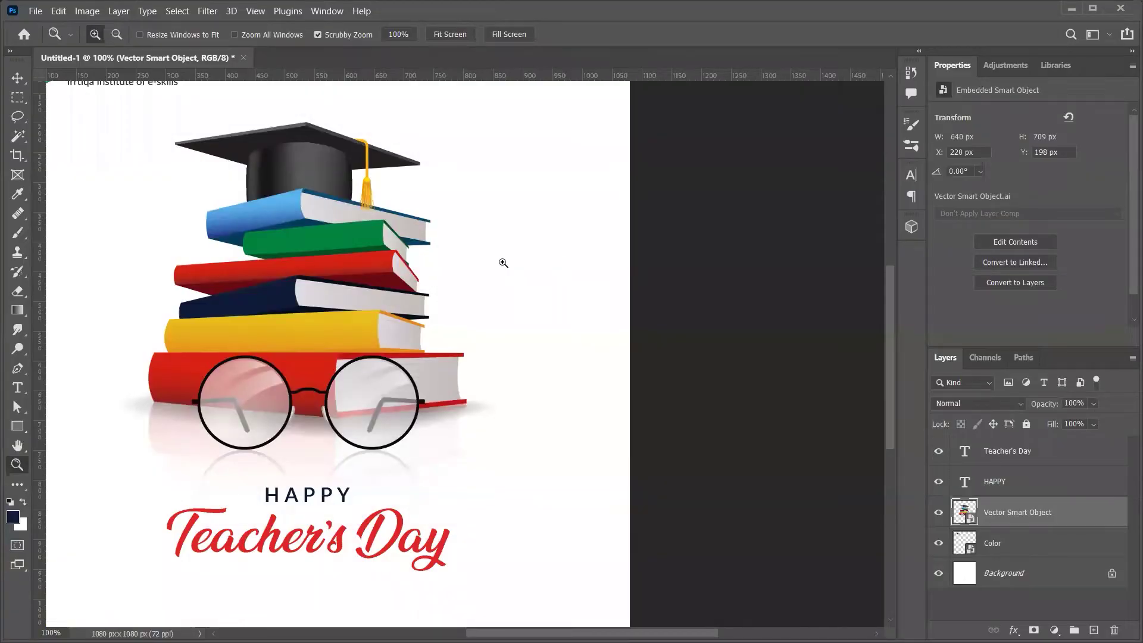
- Switch to the Move tool and inspect the book stack, title and logo at 100% magnification
{"action": "left_click", "coordinate": [13, 78]}
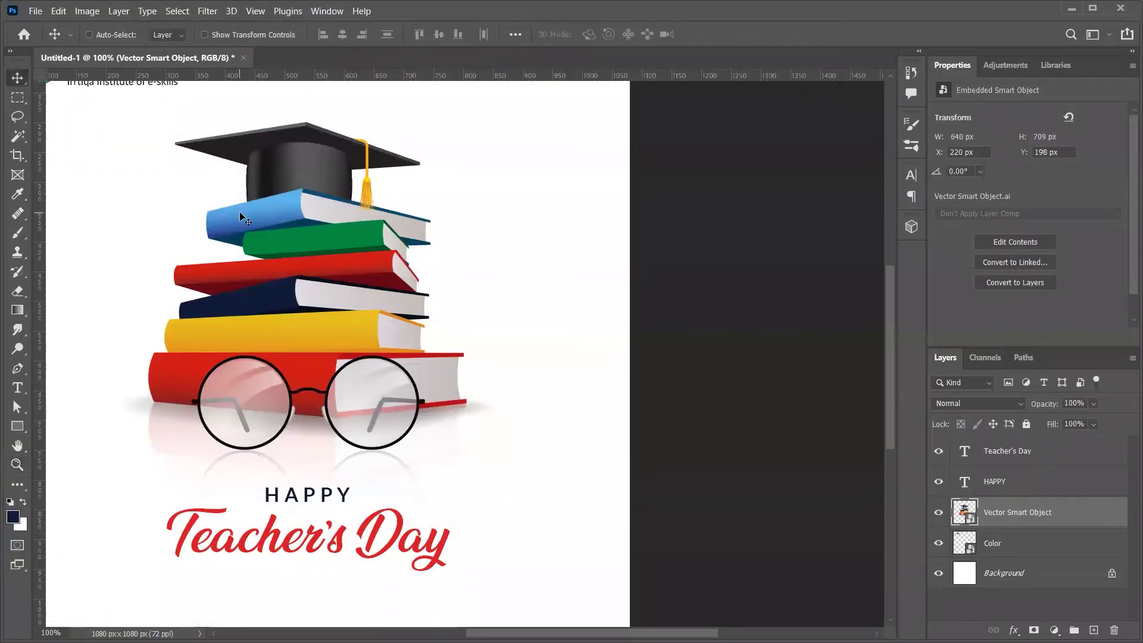
{"action": "scroll", "coordinate": [344, 362], "scroll_direction": "left", "scroll_amount": 1}
{"action": "scroll", "coordinate": [344, 367], "scroll_direction": "left", "scroll_amount": 5}
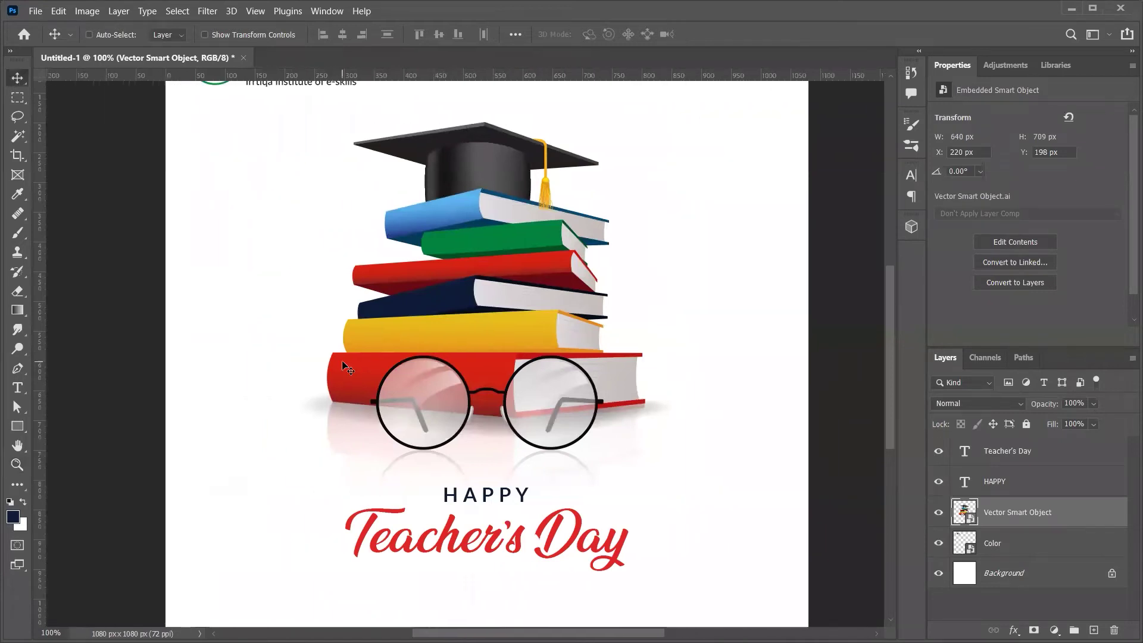
{"action": "scroll", "coordinate": [343, 366], "scroll_direction": "down", "scroll_amount": 4}
{"action": "scroll", "coordinate": [344, 364], "scroll_direction": "right", "scroll_amount": 6}
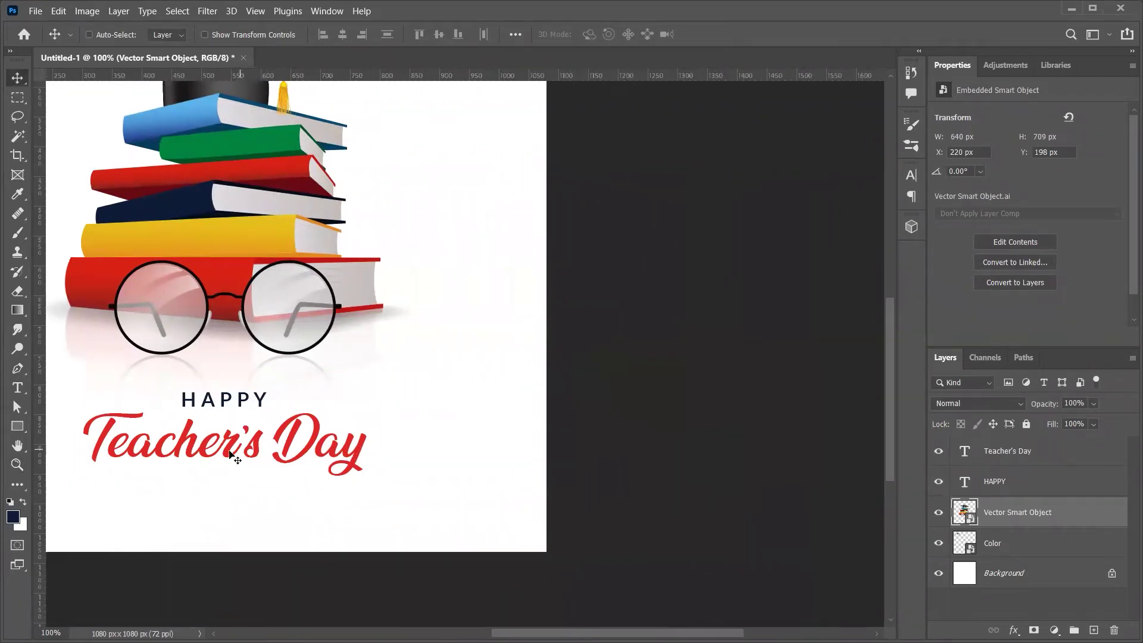
{"action": "scroll", "coordinate": [219, 457], "scroll_direction": "up", "scroll_amount": 1}
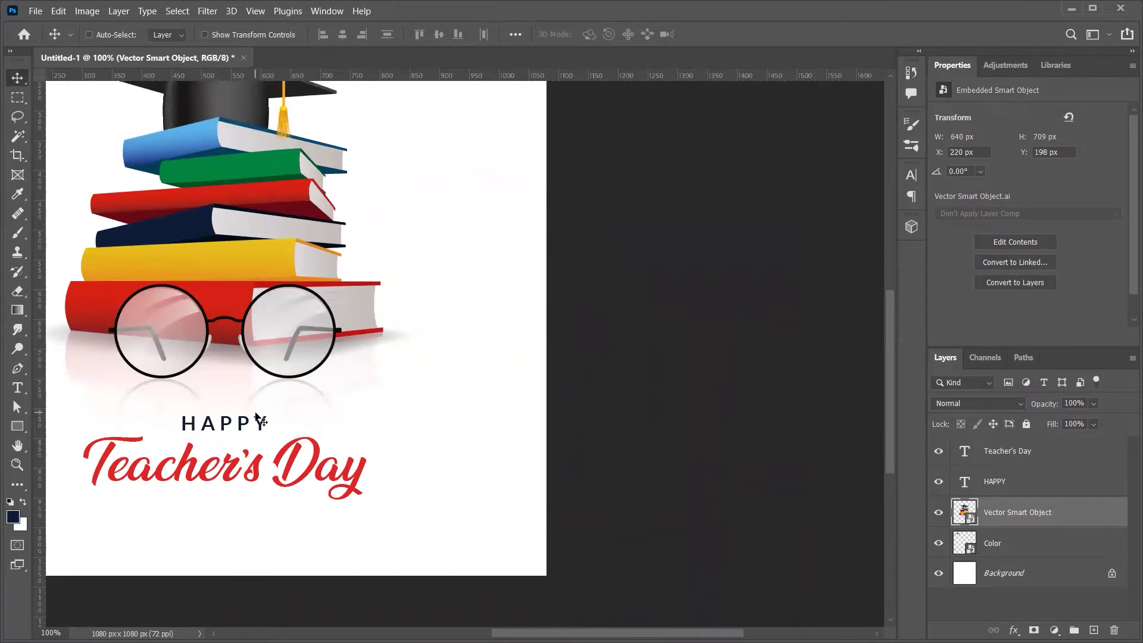
{"action": "scroll", "coordinate": [260, 419], "scroll_direction": "up", "scroll_amount": 5}
{"action": "scroll", "coordinate": [256, 419], "scroll_direction": "up", "scroll_amount": 1}
{"action": "scroll", "coordinate": [256, 418], "scroll_direction": "left", "scroll_amount": 10}
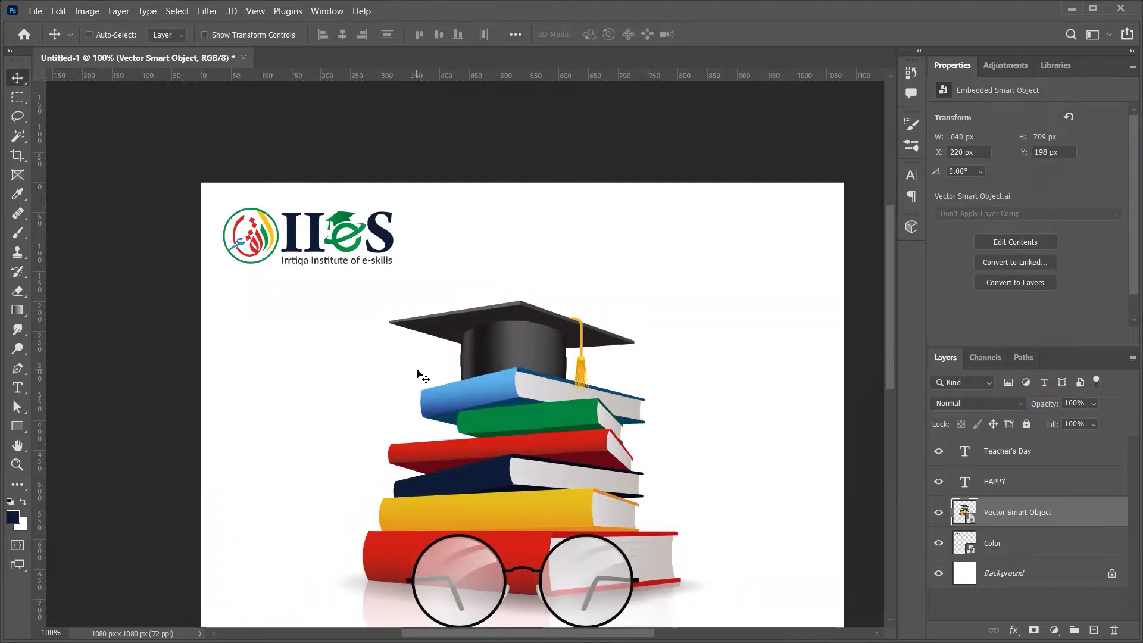
- Inspect the graduation cap, books, glasses and title at 200% magnification, finishing at 100%
{"action": "key", "text": "ctrl+plus"}
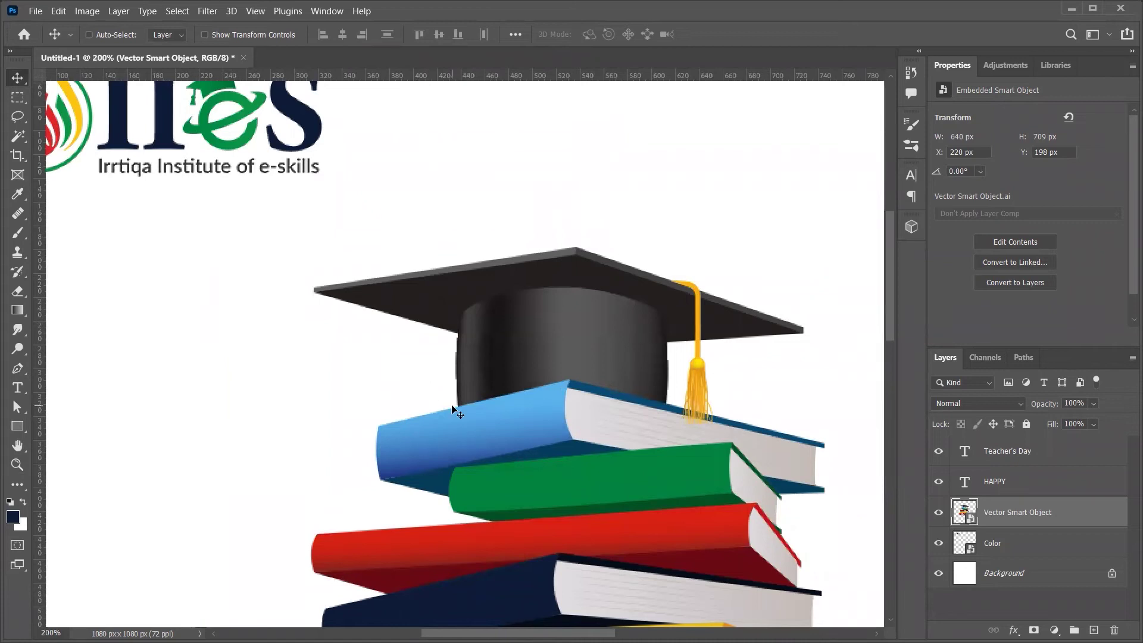
{"action": "scroll", "coordinate": [452, 409], "scroll_direction": "down", "scroll_amount": 2}
{"action": "scroll", "coordinate": [453, 410], "scroll_direction": "left", "scroll_amount": 3}
{"action": "scroll", "coordinate": [453, 409], "scroll_direction": "down", "scroll_amount": 1}
{"action": "scroll", "coordinate": [453, 410], "scroll_direction": "right", "scroll_amount": 3}
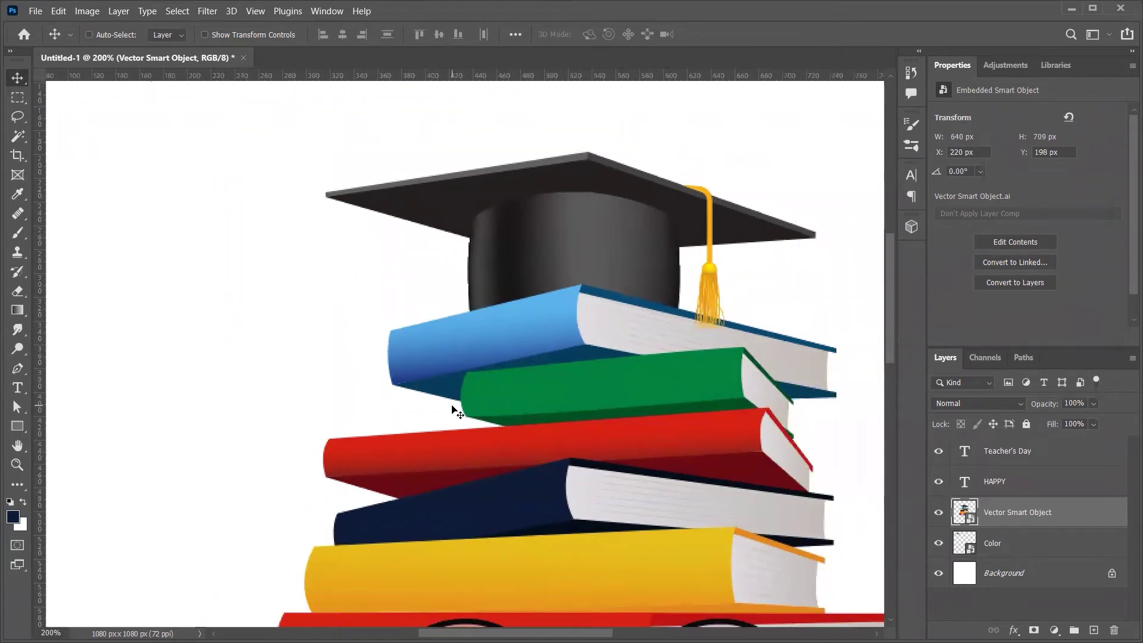
{"action": "scroll", "coordinate": [453, 410], "scroll_direction": "right", "scroll_amount": 5}
{"action": "scroll", "coordinate": [452, 410], "scroll_direction": "down", "scroll_amount": 10}
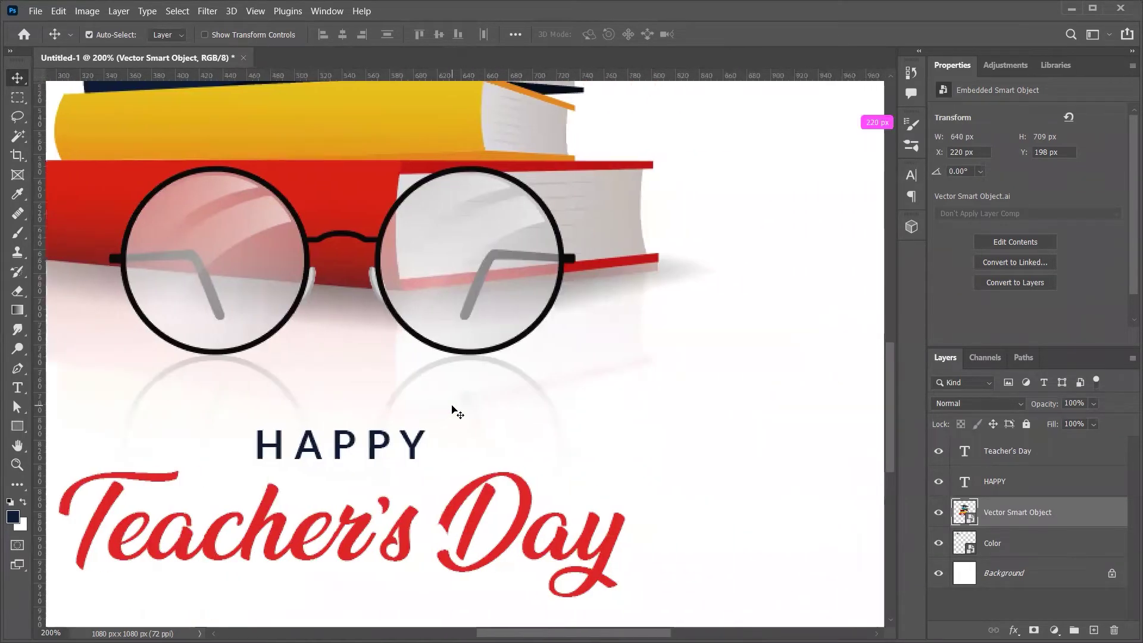
{"action": "key", "text": "ctrl+minus"}
{"action": "key", "text": "ctrl+minus"}
{"action": "key", "text": "ctrl+plus"}
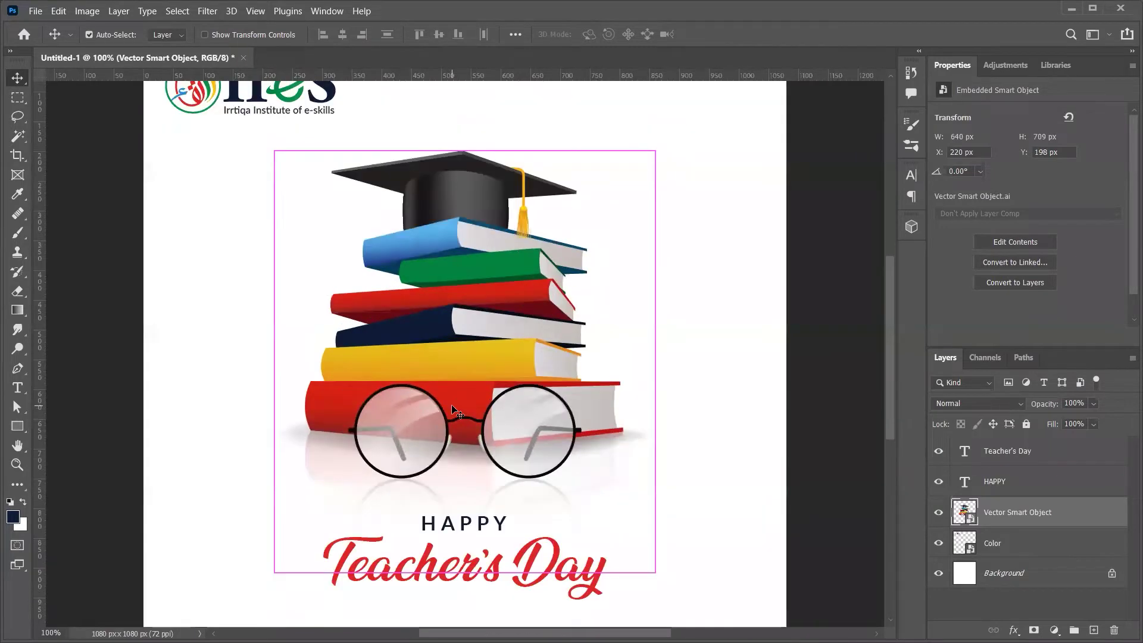
{"action": "scroll", "coordinate": [456, 411], "scroll_direction": "right", "scroll_amount": 5}
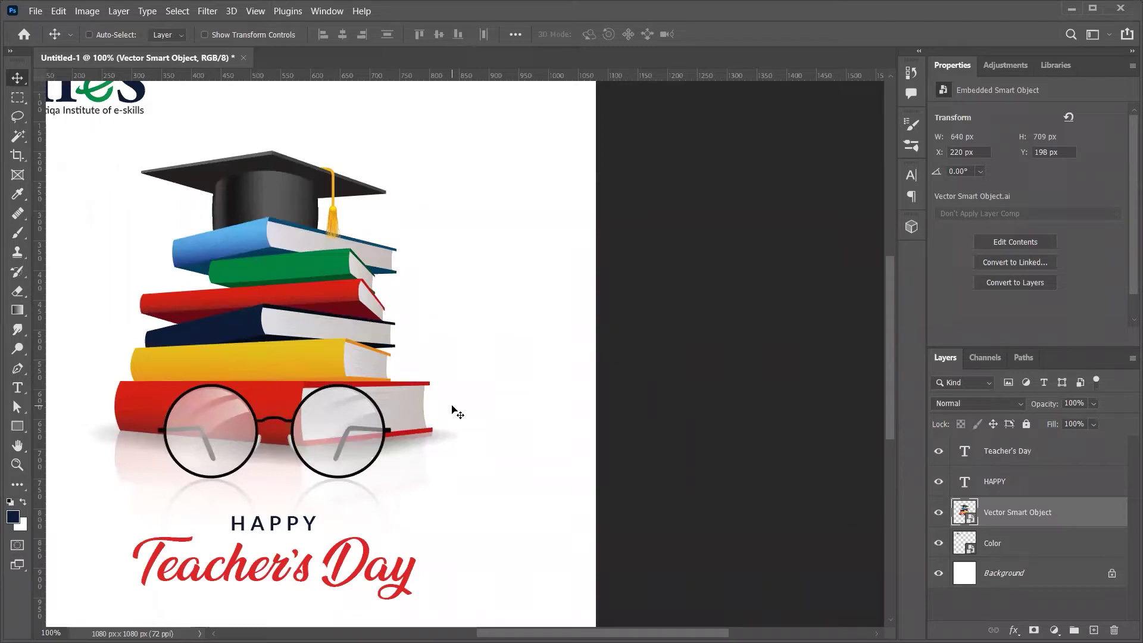
- Select the Background layer and fill it with the yellow sampled from the yellow book
{"action": "key", "text": "z"}
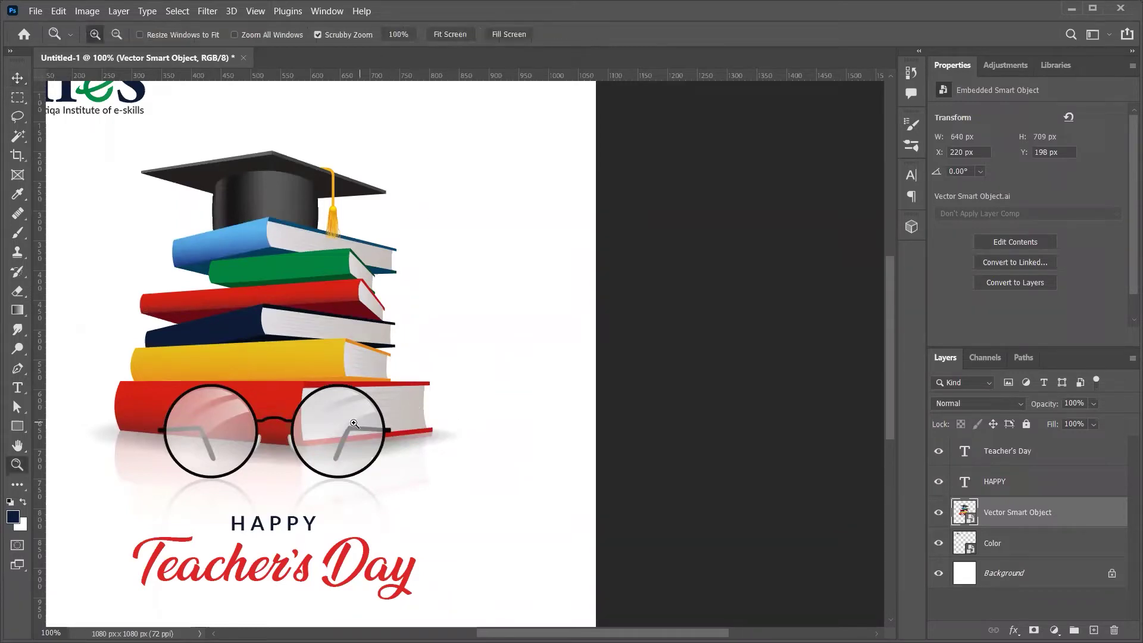
{"action": "left_click_drag", "start_coordinate": [379, 391], "coordinate": [361, 356]}
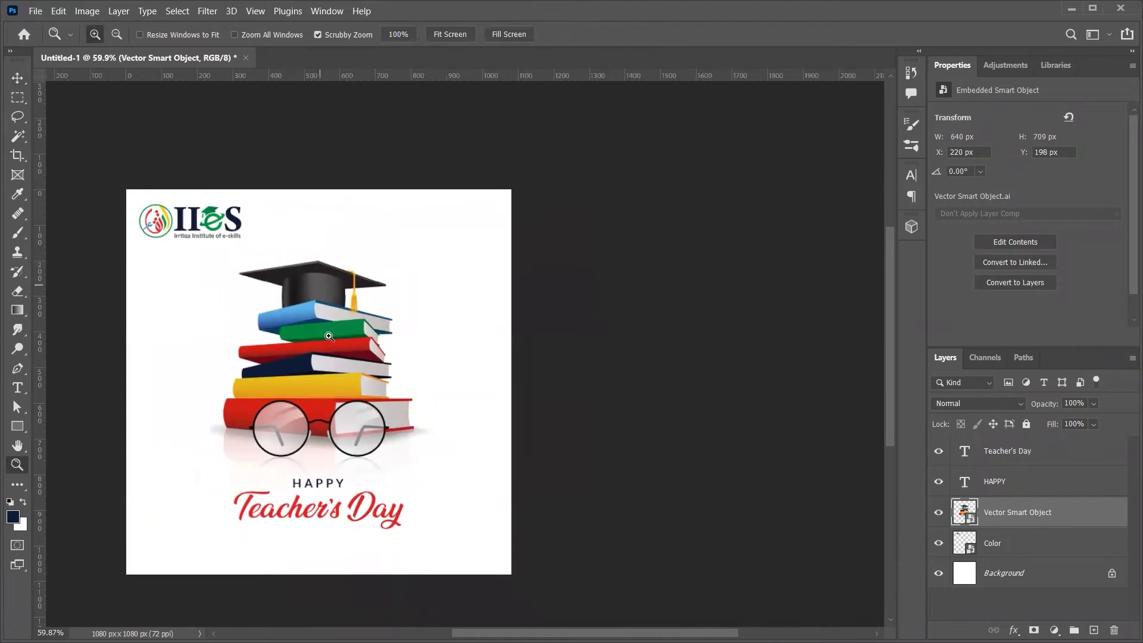
{"action": "left_click", "coordinate": [1060, 587]}
{"action": "key", "text": "i"}
{"action": "left_click", "coordinate": [327, 376]}
{"action": "key", "text": "alt+BackSpace"}
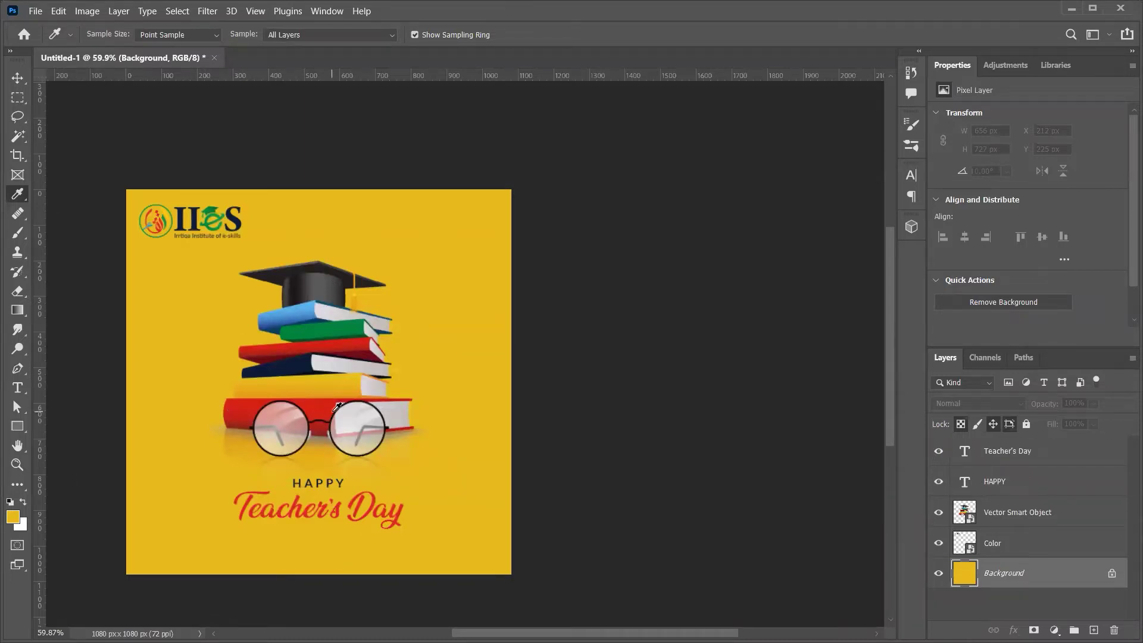
- Lighten the foreground colour to a pale yellow and try it as the Background fill
{"action": "left_click", "coordinate": [13, 517]}
{"action": "type", "text": "ffeba1"}
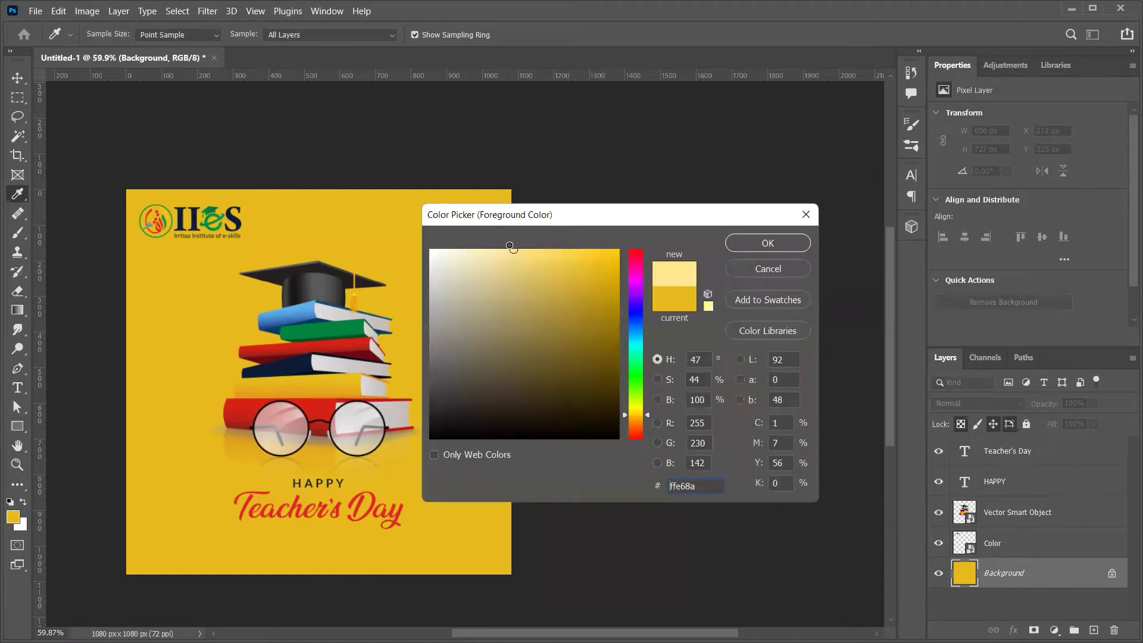
{"action": "left_click_drag", "start_coordinate": [501, 250], "coordinate": [495, 251]}
{"action": "key", "text": "Return"}
{"action": "key", "text": "alt+BackSpace"}
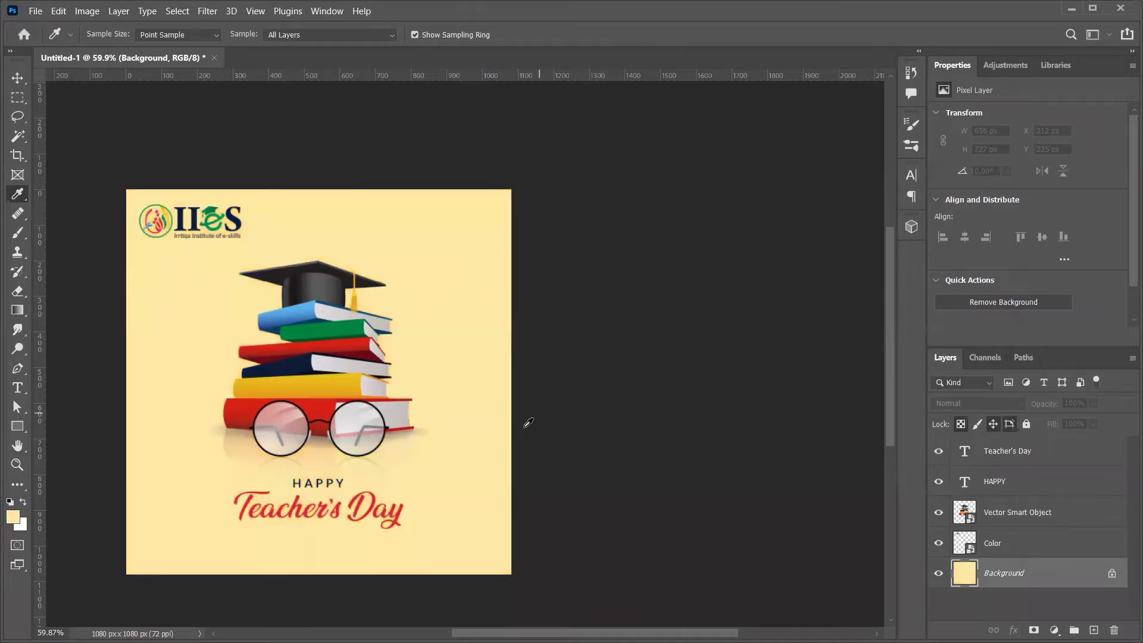
{"action": "key", "text": "v"}
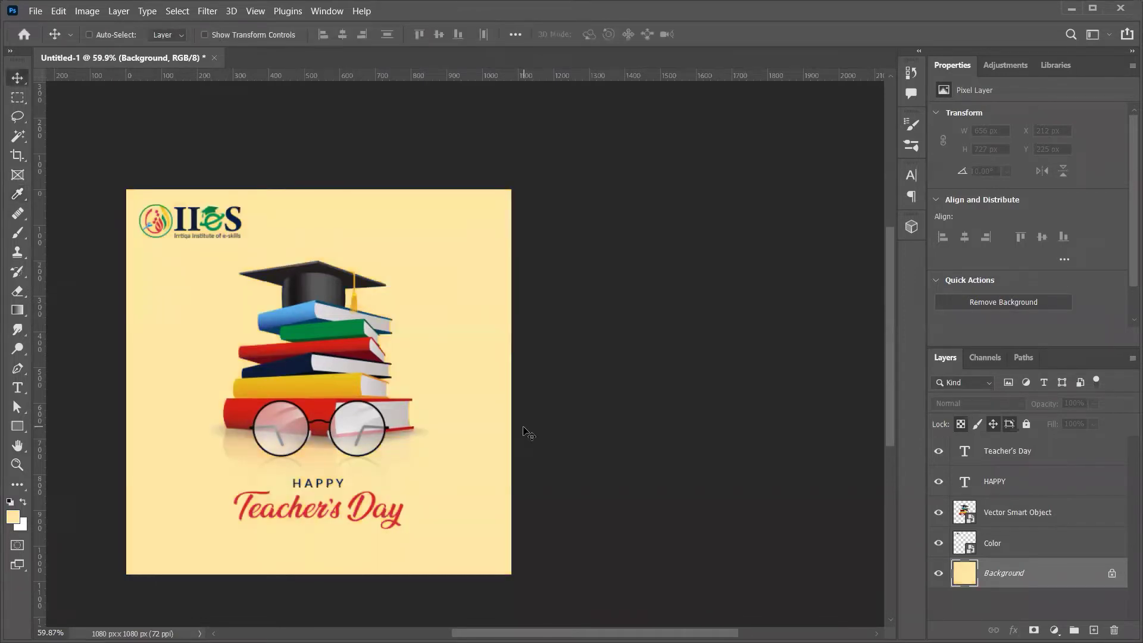
- Sample the green book, lighten the colour to a pale mint and try it as the Background fill
{"action": "key", "text": "i"}
{"action": "left_click", "coordinate": [345, 329]}
{"action": "left_click", "coordinate": [13, 517]}
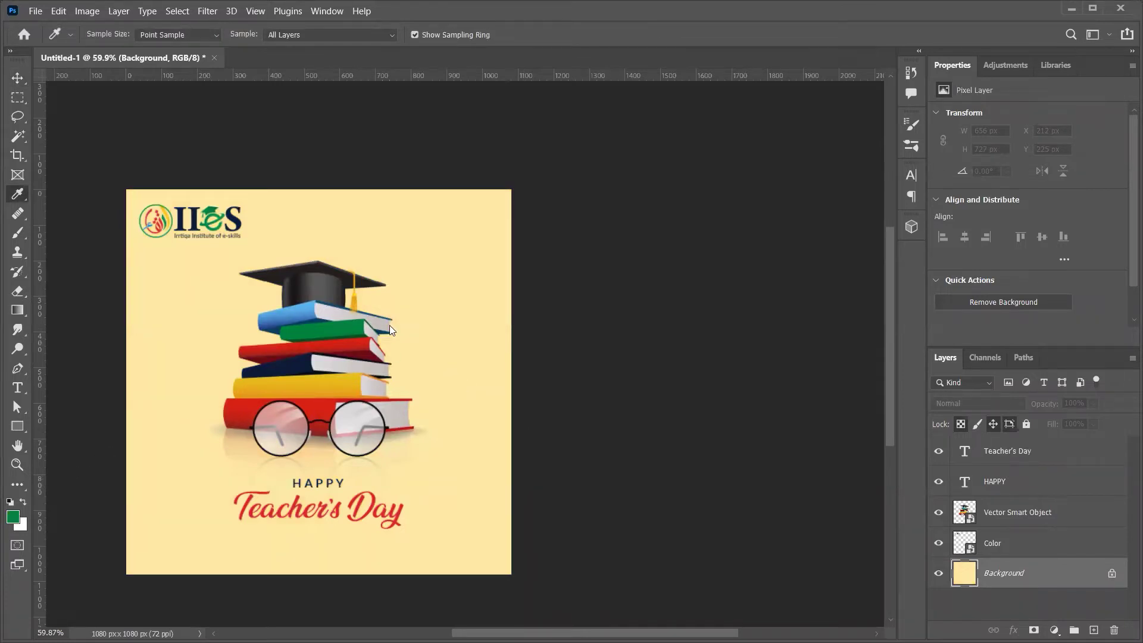
{"action": "left_click_drag", "start_coordinate": [516, 251], "coordinate": [497, 250]}
{"action": "key", "text": "Return"}
{"action": "key", "text": "alt+BackSpace"}
- Sample the red book, lighten the colour to pink #ffb9b4 and try it as the Background fill
{"action": "left_click", "coordinate": [300, 348]}
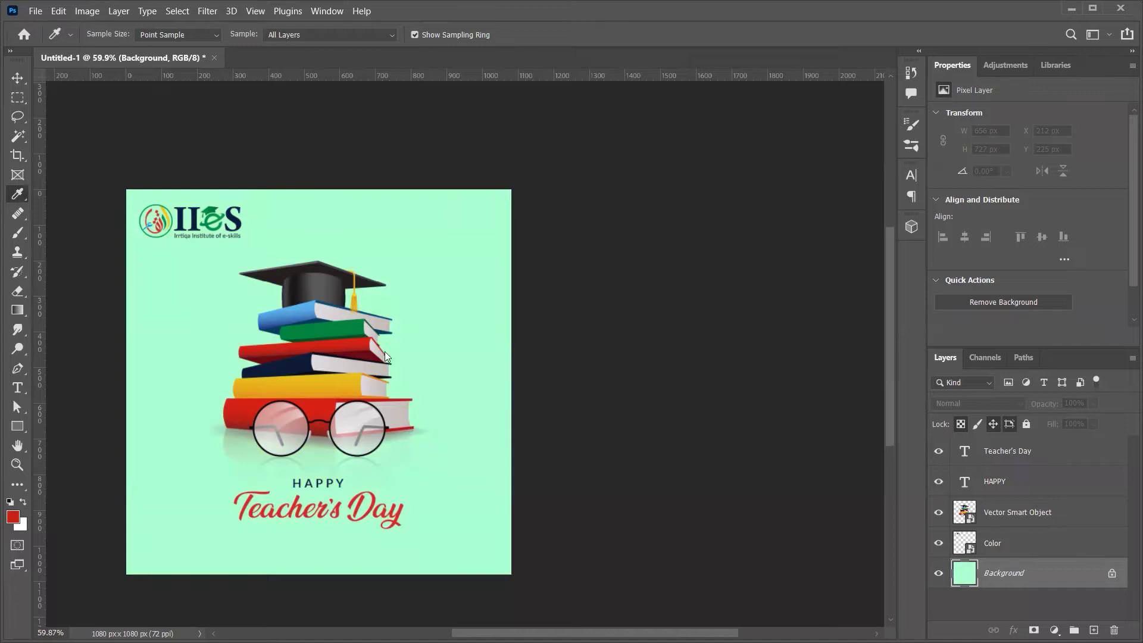
{"action": "left_click", "coordinate": [13, 517]}
{"action": "left_click_drag", "start_coordinate": [494, 254], "coordinate": [487, 251]}
{"action": "key", "text": "Return"}
{"action": "key", "text": "alt+BackSpace"}
- Lighten the foreground pink to #fedcd9 and try it as the Background fill
{"action": "left_click", "coordinate": [12, 517]}
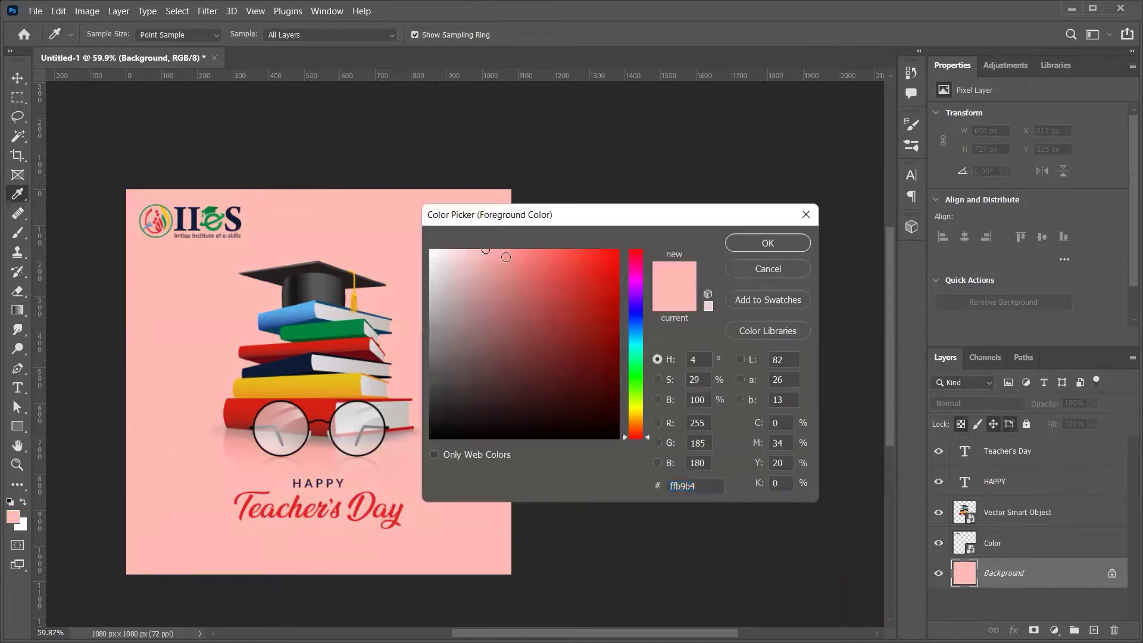
{"action": "left_click_drag", "start_coordinate": [480, 252], "coordinate": [455, 248]}
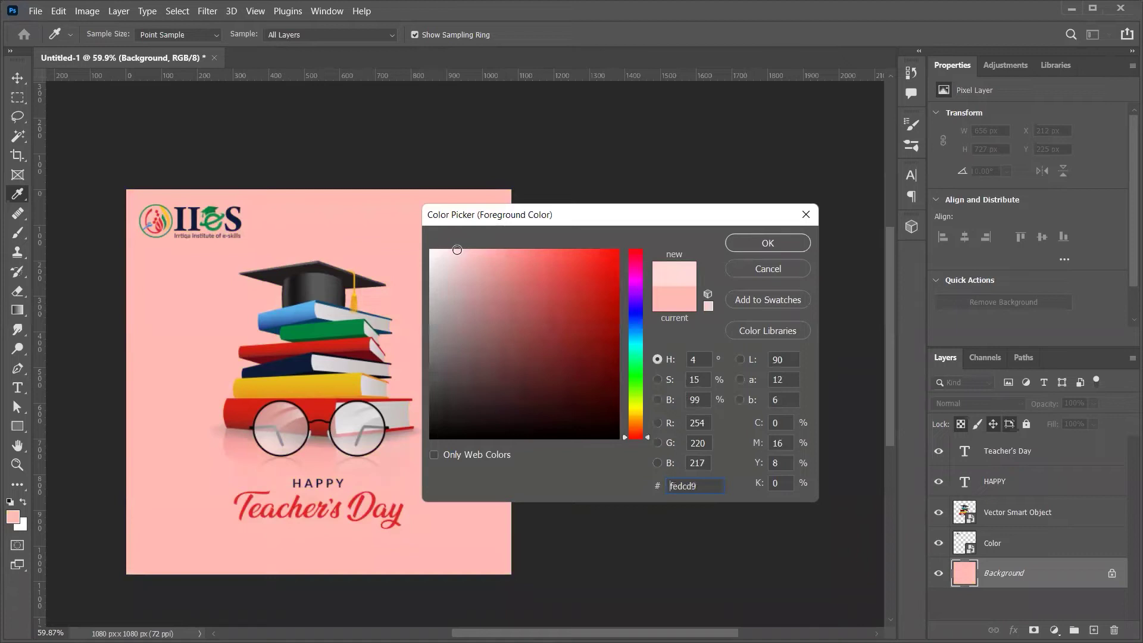
{"action": "key", "text": "Return"}
{"action": "key", "text": "alt+BackSpace"}
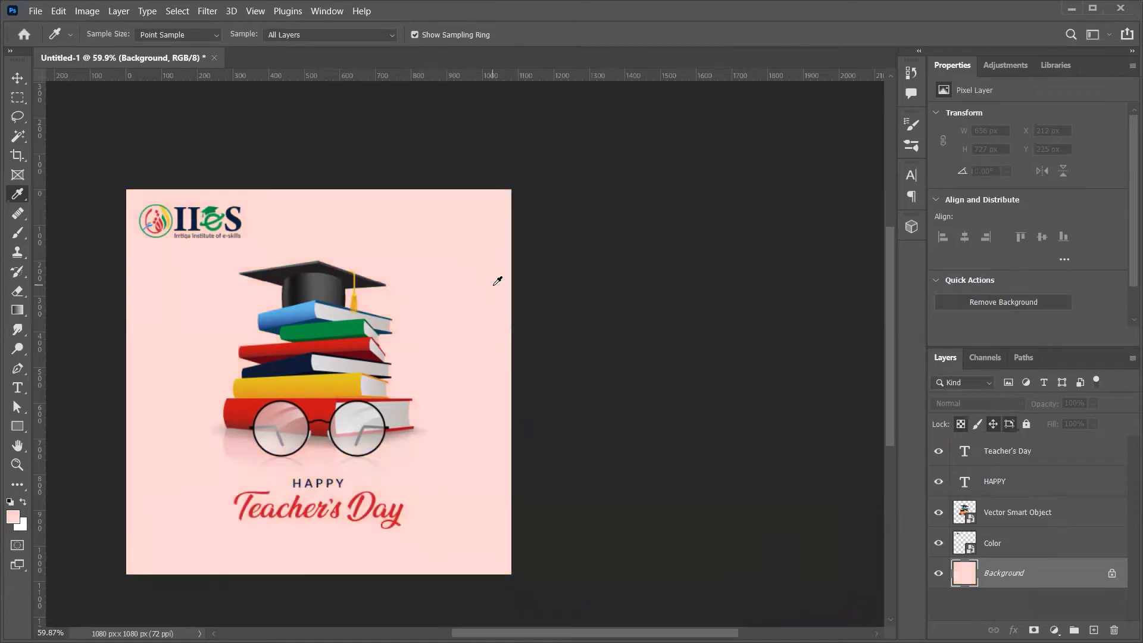
{"action": "key", "text": "v"}
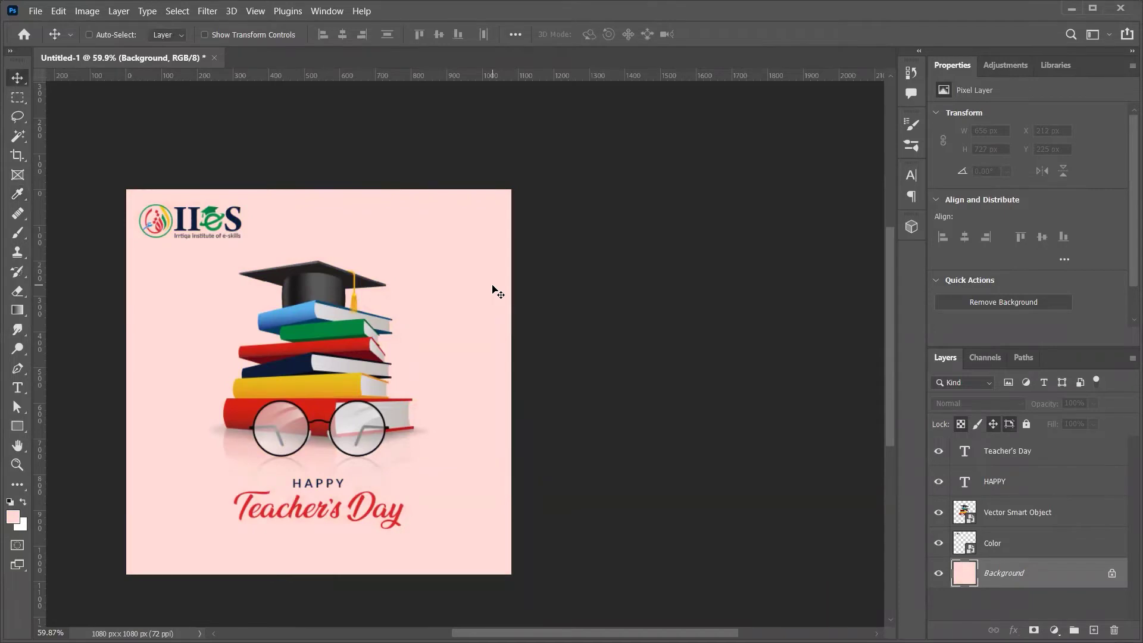
- Try Background fills in the blue, green, red, navy and yellow sampled from the books
{"action": "key", "text": "i"}
{"action": "left_click", "coordinate": [307, 311]}
{"action": "key", "text": "alt+BackSpace"}
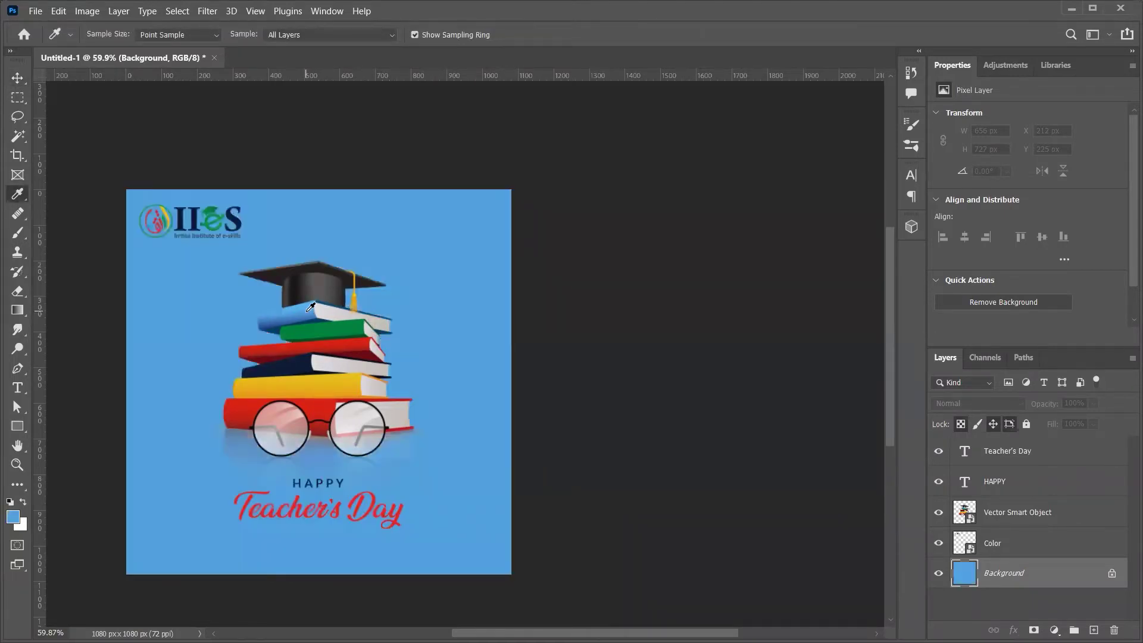
{"action": "left_click", "coordinate": [344, 329]}
{"action": "key", "text": "alt+BackSpace"}
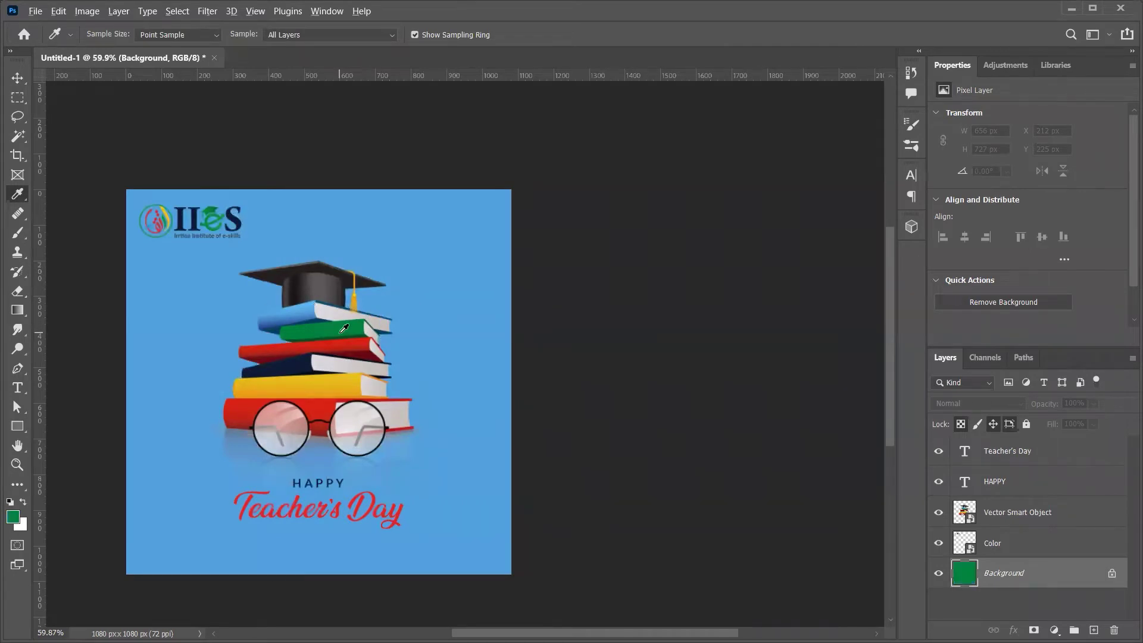
{"action": "left_click", "coordinate": [307, 340]}
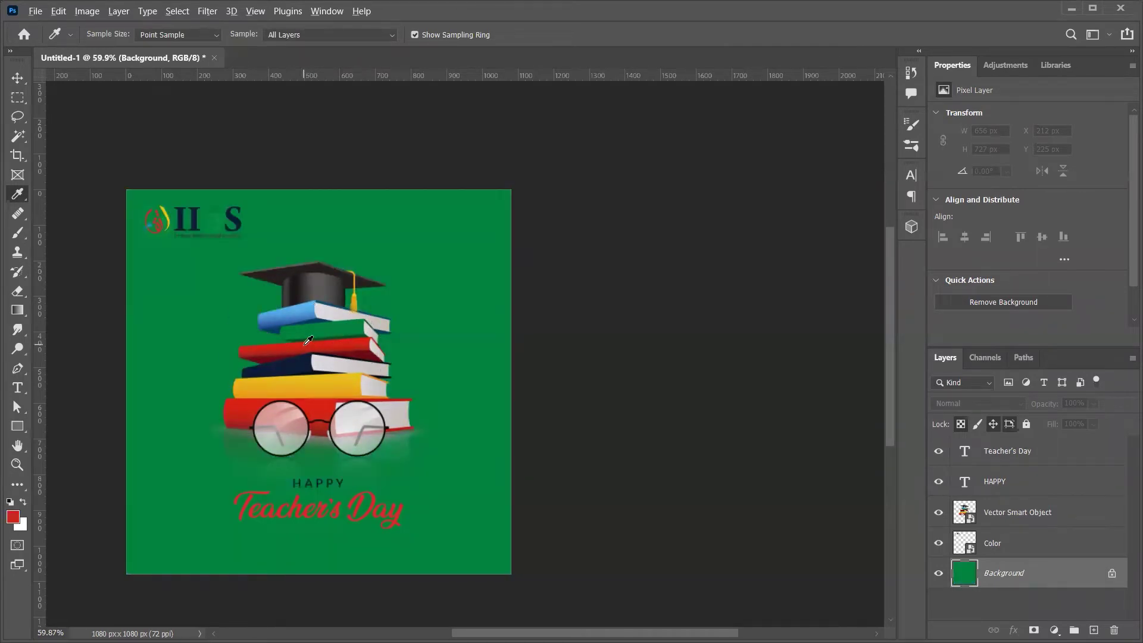
{"action": "key", "text": "alt+BackSpace"}
{"action": "left_click", "coordinate": [301, 363]}
{"action": "key", "text": "alt+BackSpace"}
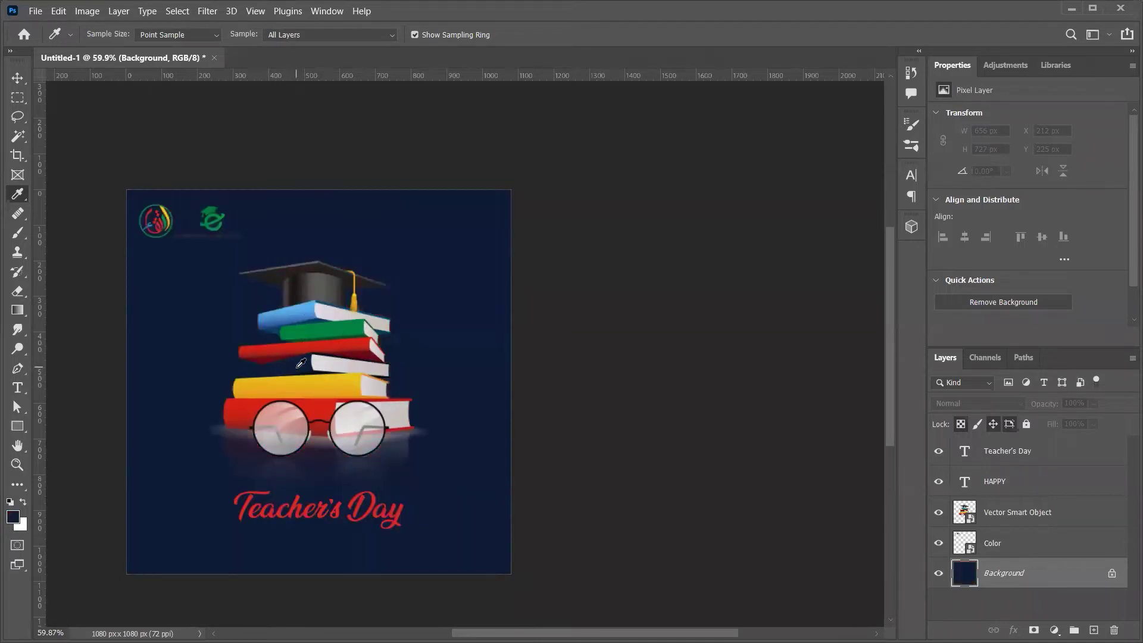
{"action": "left_click", "coordinate": [307, 375]}
{"action": "key", "text": "alt+BackSpace"}
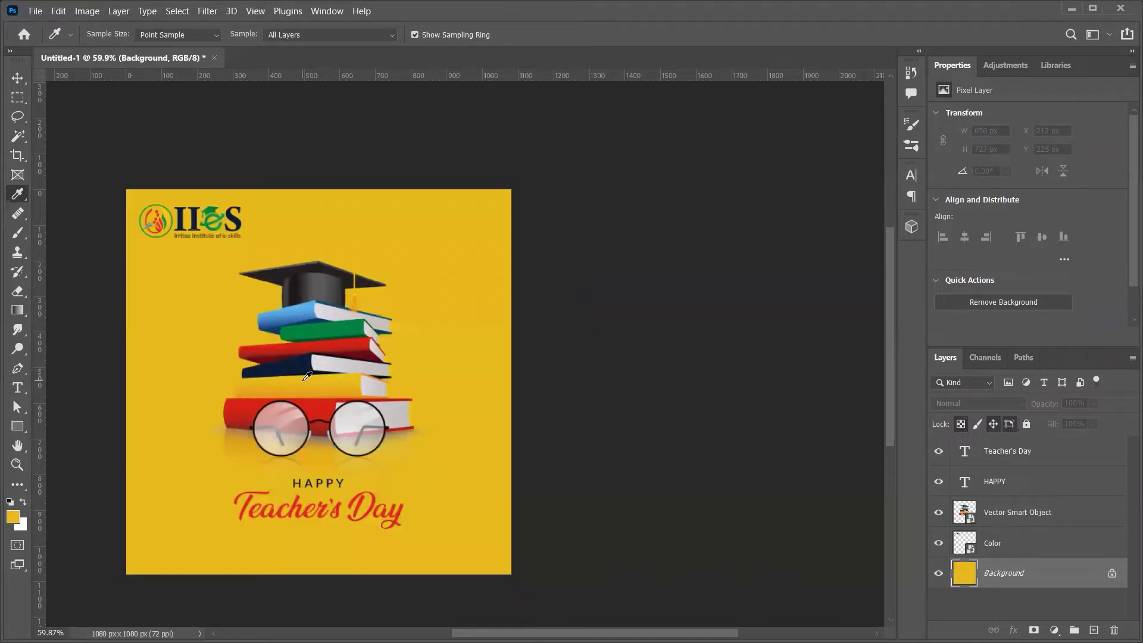
- Try Background fills in the dark grey and near-black tones sampled from the graduation cap
{"action": "left_click", "coordinate": [307, 303]}
{"action": "key", "text": "alt+BackSpace"}
{"action": "left_click", "coordinate": [313, 271]}
{"action": "key", "text": "alt+BackSpace"}
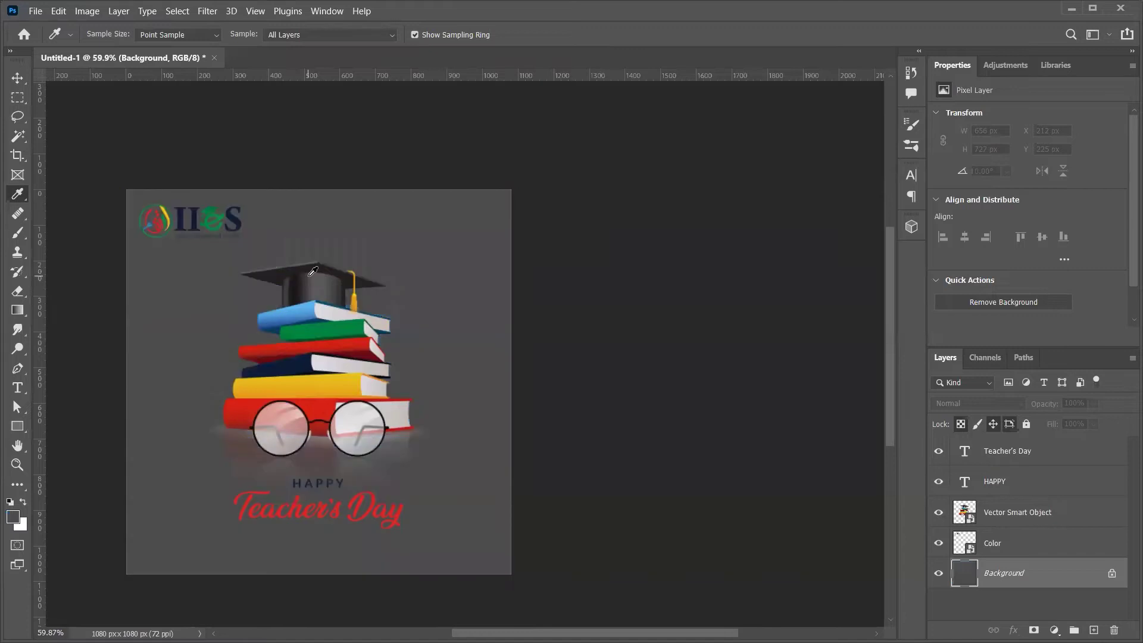
{"action": "left_click", "coordinate": [293, 281]}
{"action": "key", "text": "alt+BackSpace"}
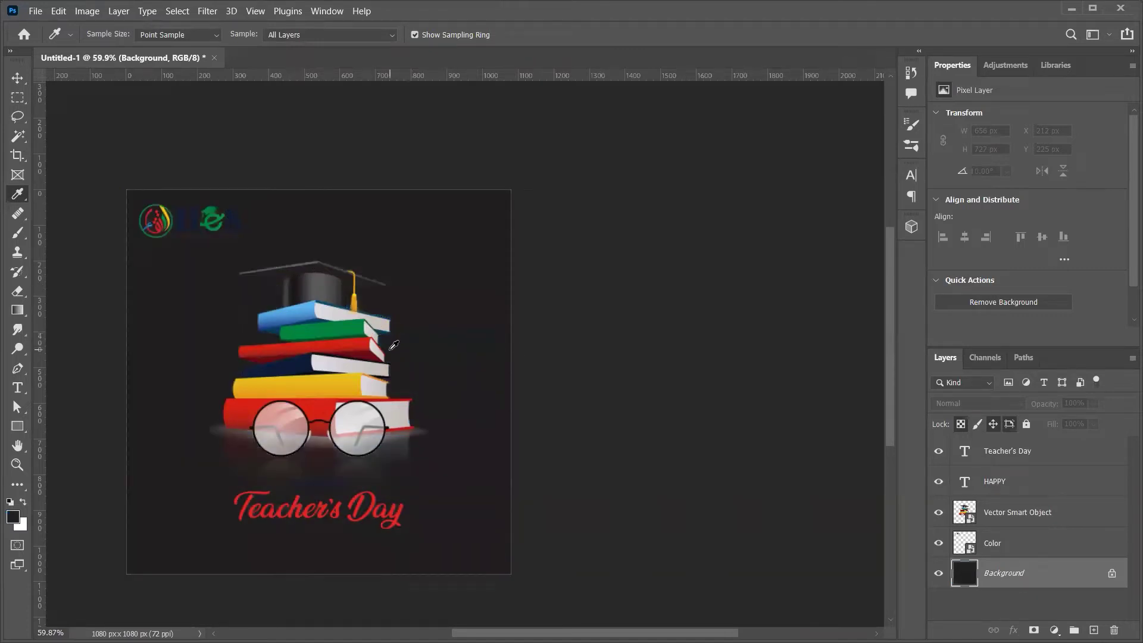
- Fill the Background with light grey sampled from the navy book's pages and apply a radial grey-to-white gradient centred on the books
{"action": "left_click", "coordinate": [361, 365]}
{"action": "key", "text": "alt+BackSpace"}
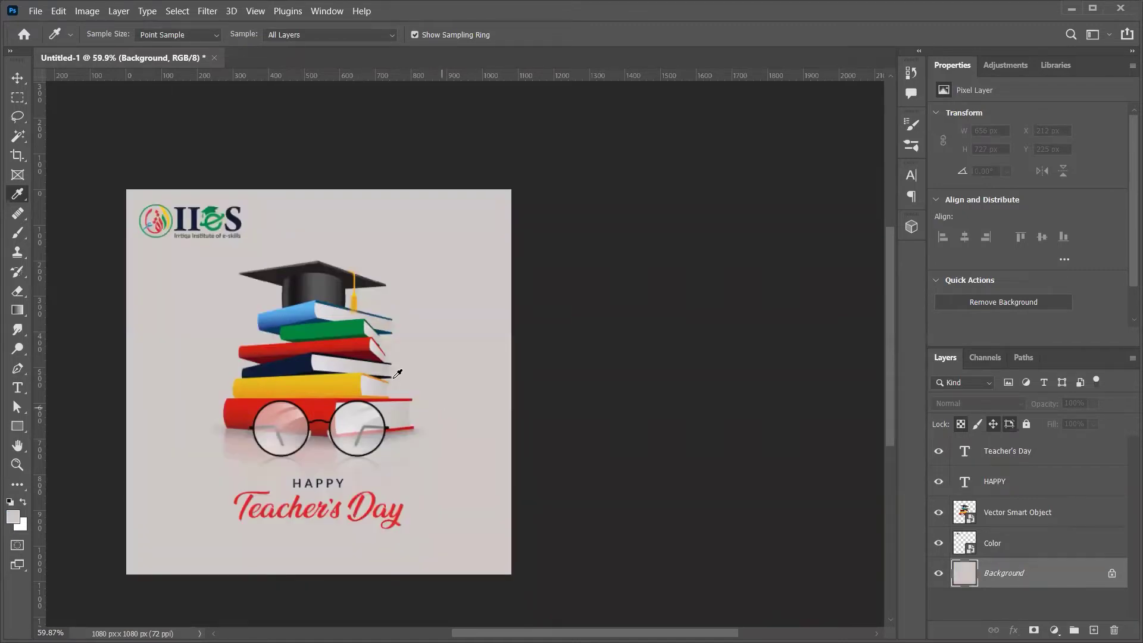
{"action": "left_click", "coordinate": [17, 309]}
{"action": "left_click", "coordinate": [190, 34]}
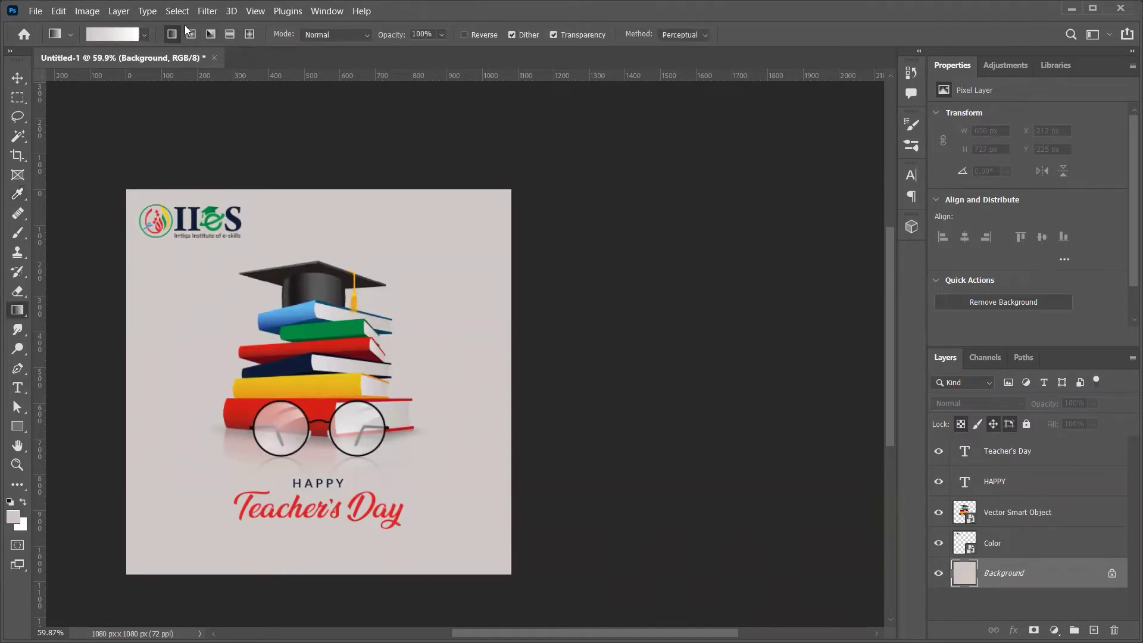
{"action": "left_click_drag", "start_coordinate": [179, 330], "coordinate": [333, 452]}
{"action": "left_click_drag", "start_coordinate": [318, 375], "coordinate": [441, 377]}
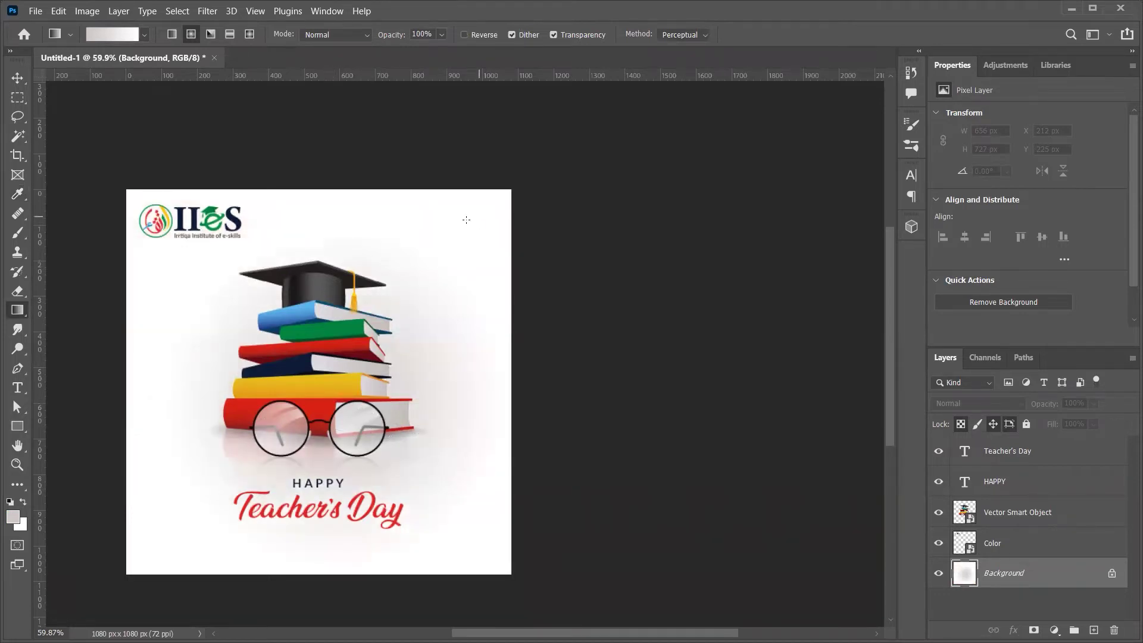
- Swap the gradient colours and apply a radial gradient from white behind the books to light grey beyond the canvas's lower-right corner
{"action": "mouse_move", "coordinate": [417, 190]}
{"action": "left_mouse_down"}
{"action": "mouse_move", "coordinate": [441, 264]}
{"action": "mouse_move", "coordinate": [420, 356]}
{"action": "left_mouse_up"}
{"action": "key", "text": "x"}
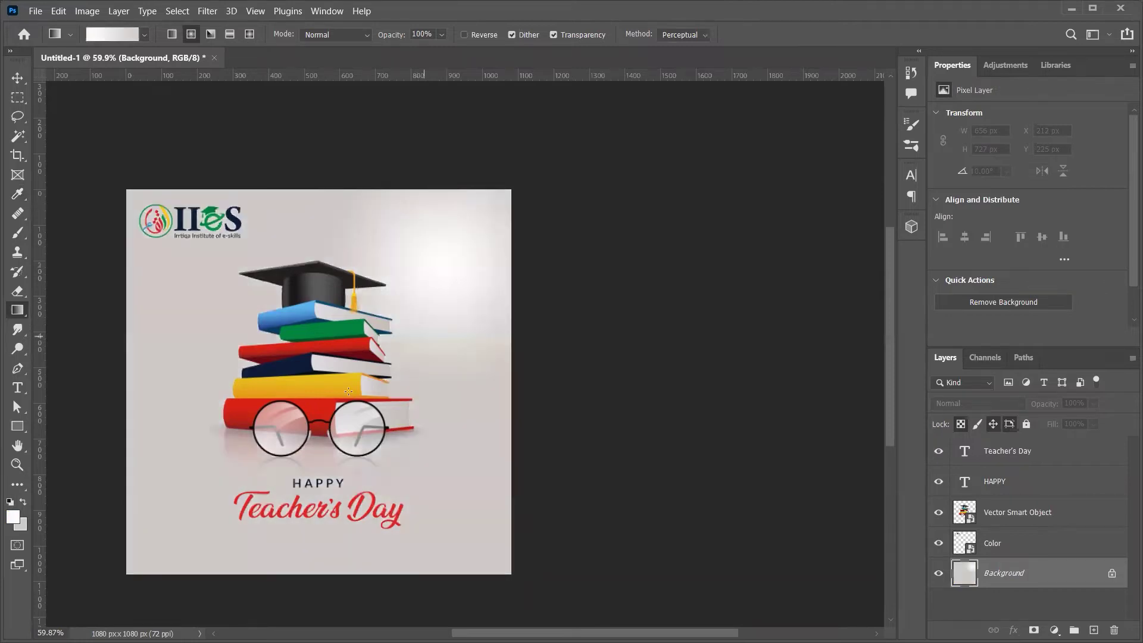
{"action": "left_click_drag", "start_coordinate": [303, 388], "coordinate": [554, 581]}
{"action": "scroll", "coordinate": [554, 581], "scroll_direction": "down", "scroll_amount": 1}
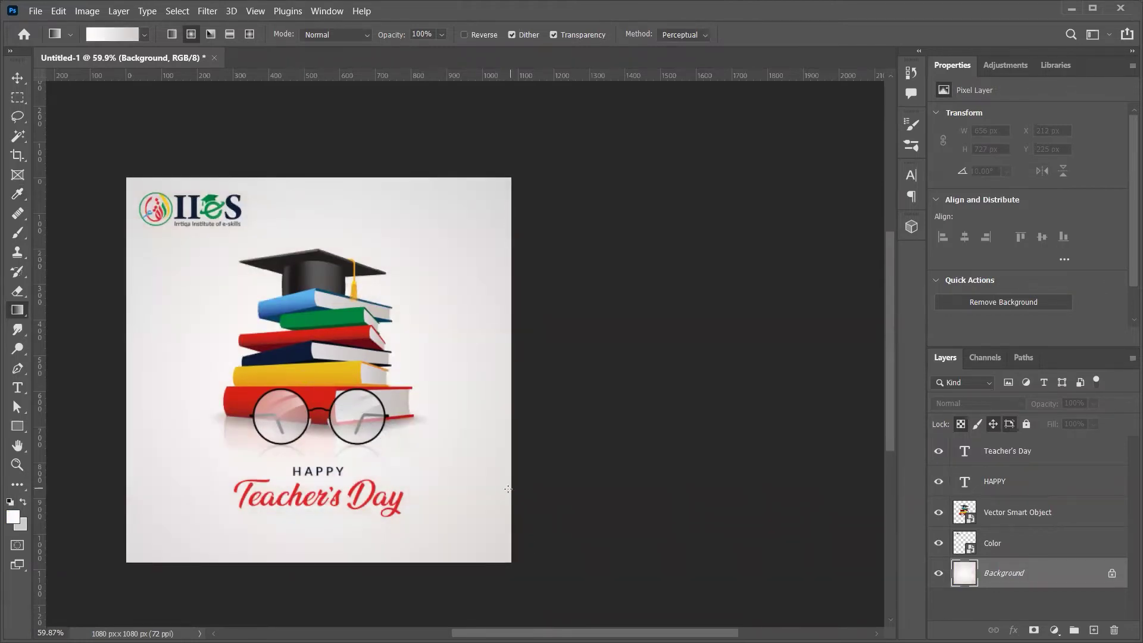
{"action": "key", "text": "v"}
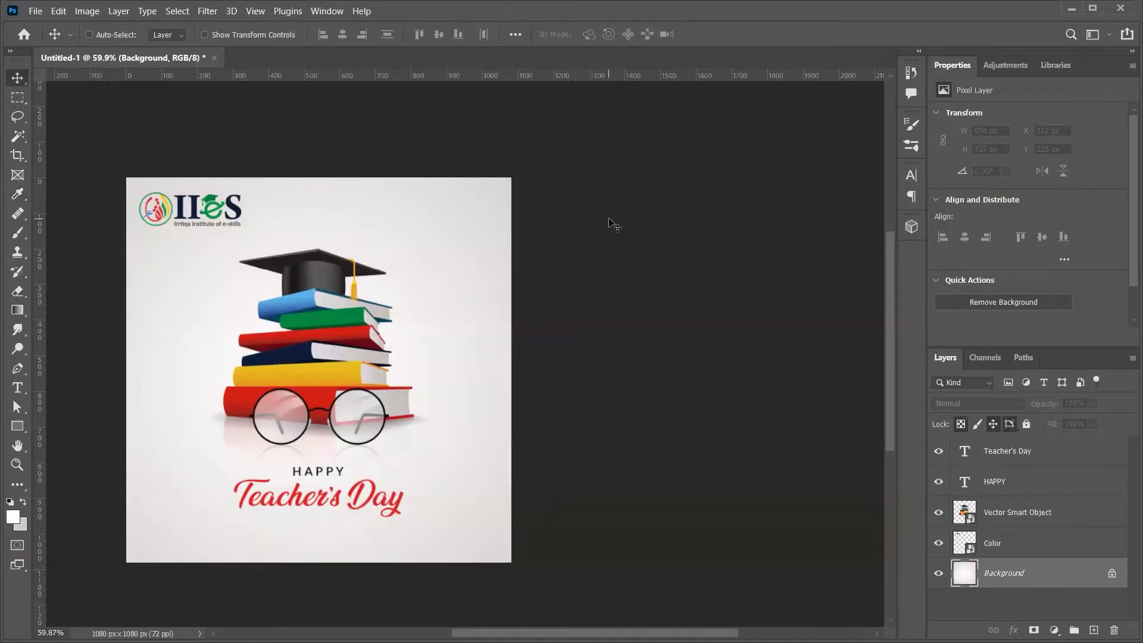
- Group the Teacher's Day, HAPPY, Vector Smart Object and Color layers and name the group Post
{"action": "left_click", "coordinate": [1031, 452]}
{"action": "left_click", "coordinate": [1056, 524], "text": "shift"}
{"action": "left_click", "coordinate": [1049, 551], "text": "ctrl"}
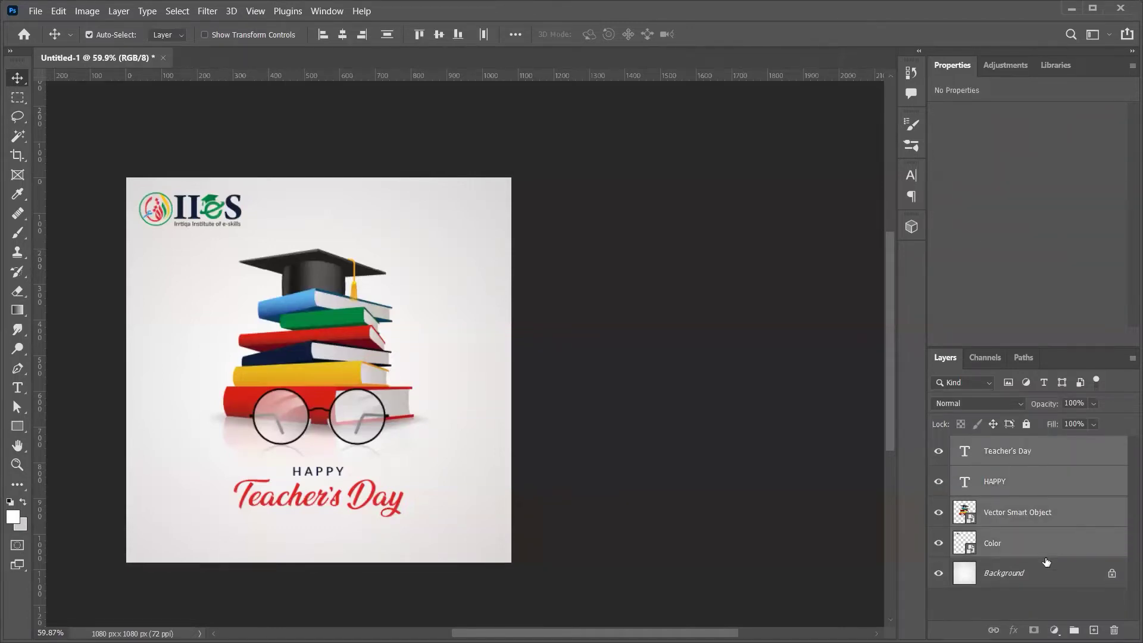
{"action": "key", "text": "ctrl+g"}
{"action": "double_click", "coordinate": [1003, 446]}
{"action": "type", "text": "Post"}
{"action": "key", "text": "Return"}
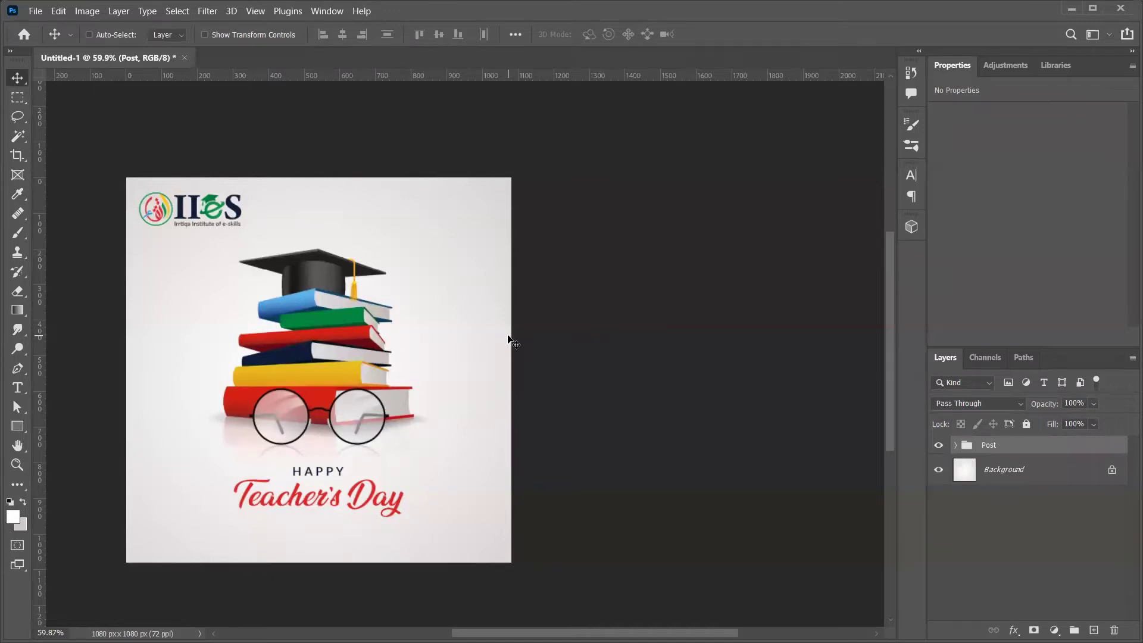
{"action": "key", "text": "alt+Tab"}
{"action": "key", "text": "Tab"}
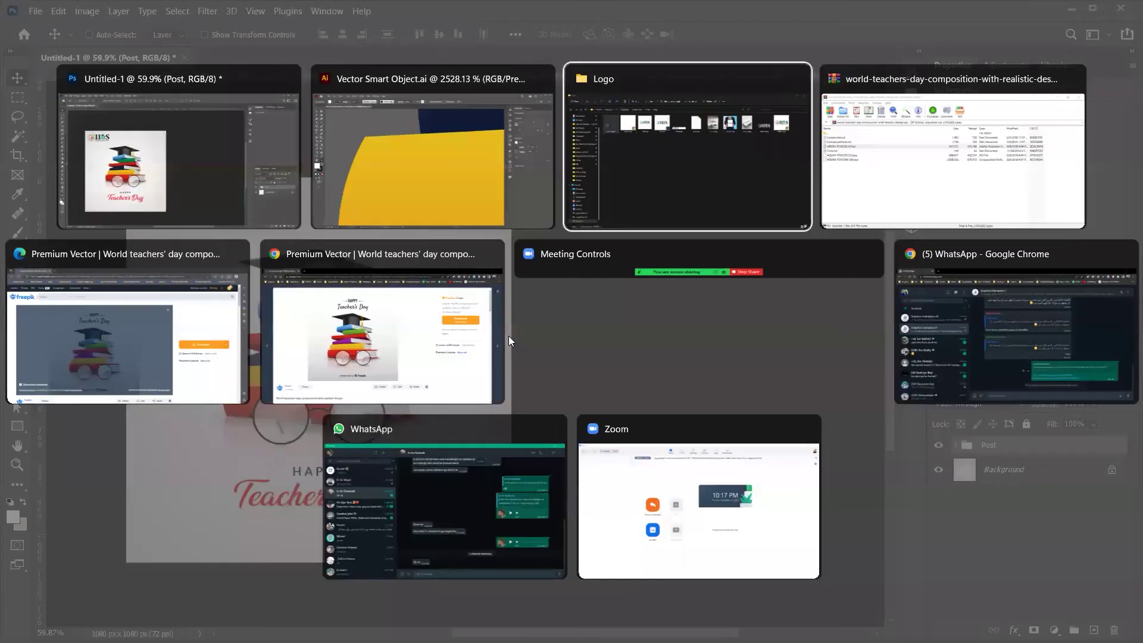
{"action": "key", "text": "Escape"}
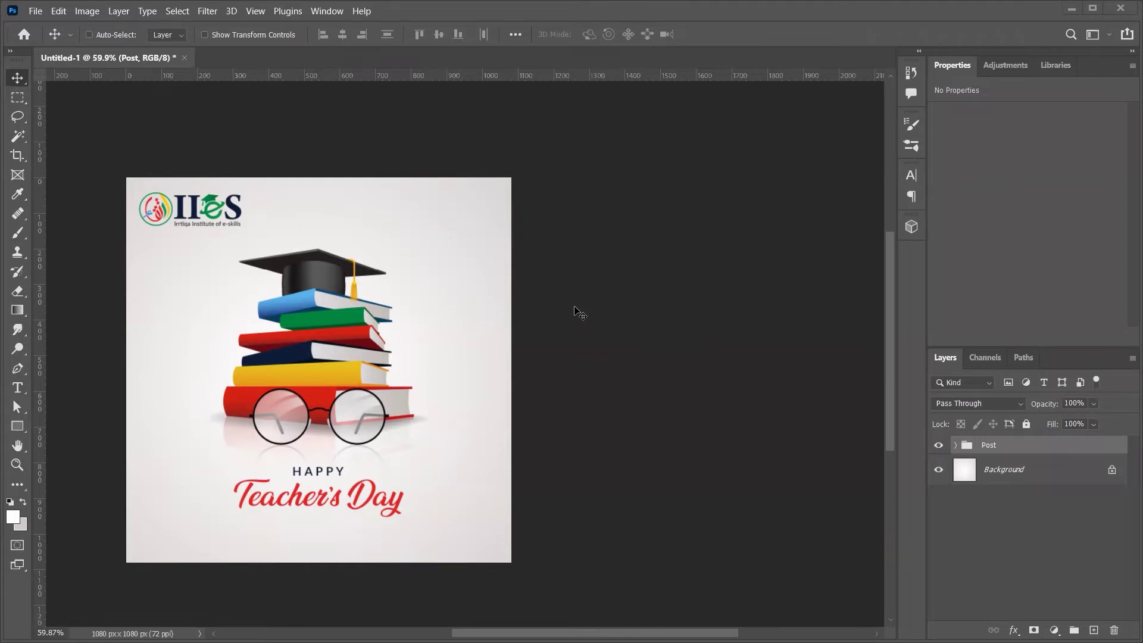
- Reset the foreground and background colours to their defaults and hide the Post group
{"action": "key", "text": "d"}
{"action": "key", "text": "ctrl+comma"}
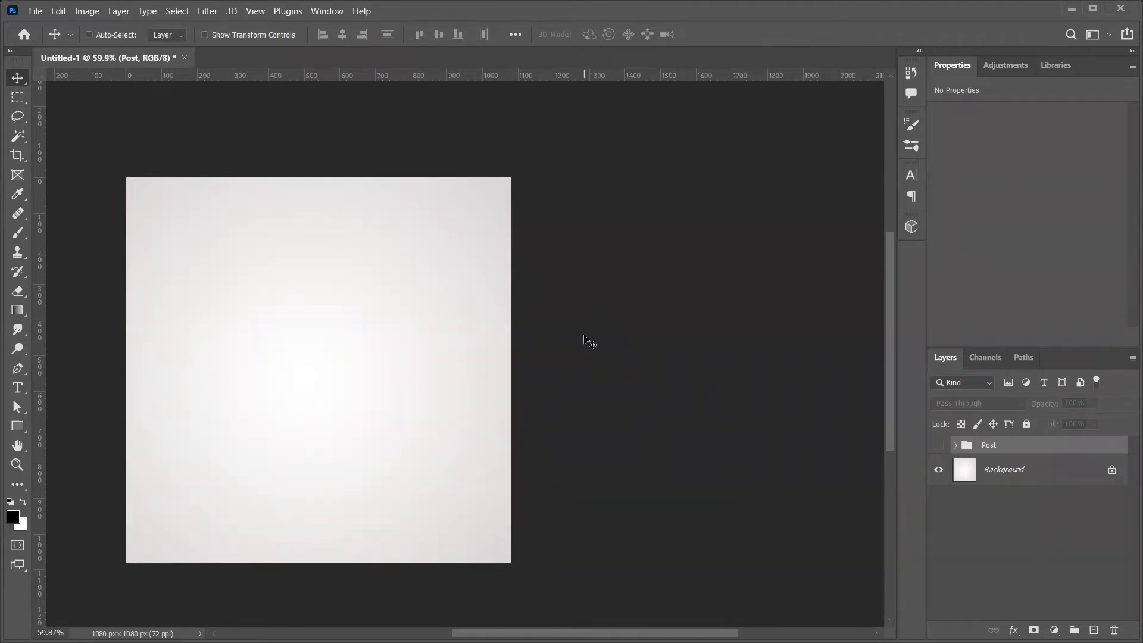
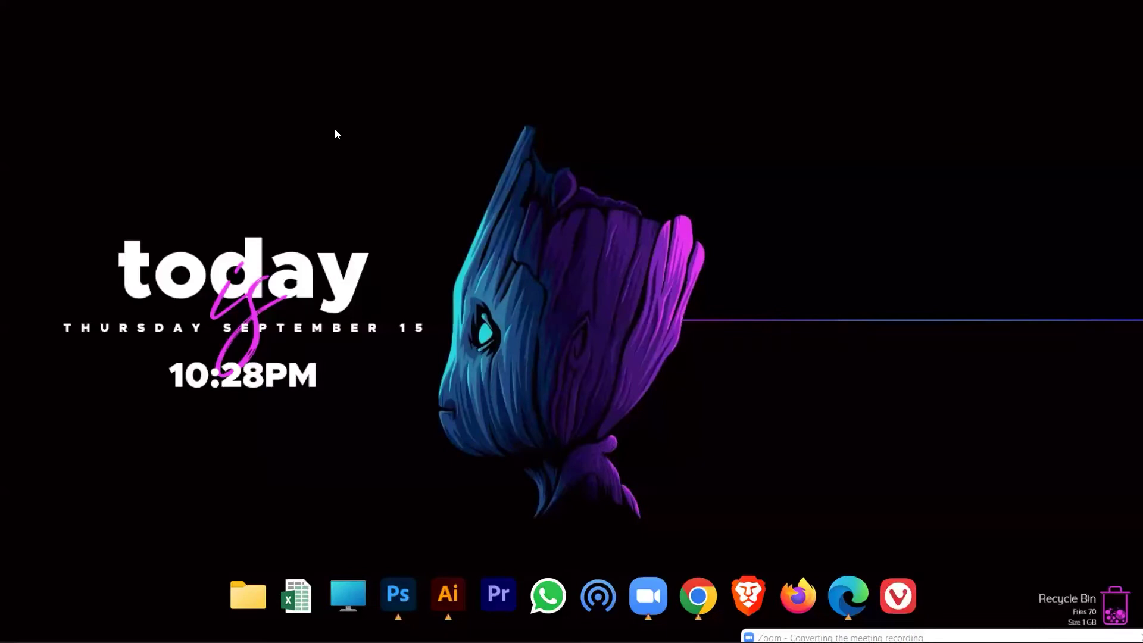
- Open a blank Notepad document, close the meeting recording folder window and move Notepad clear of the desktop clock
{"action": "key", "text": "super+r"}
{"action": "type", "text": "notepad"}
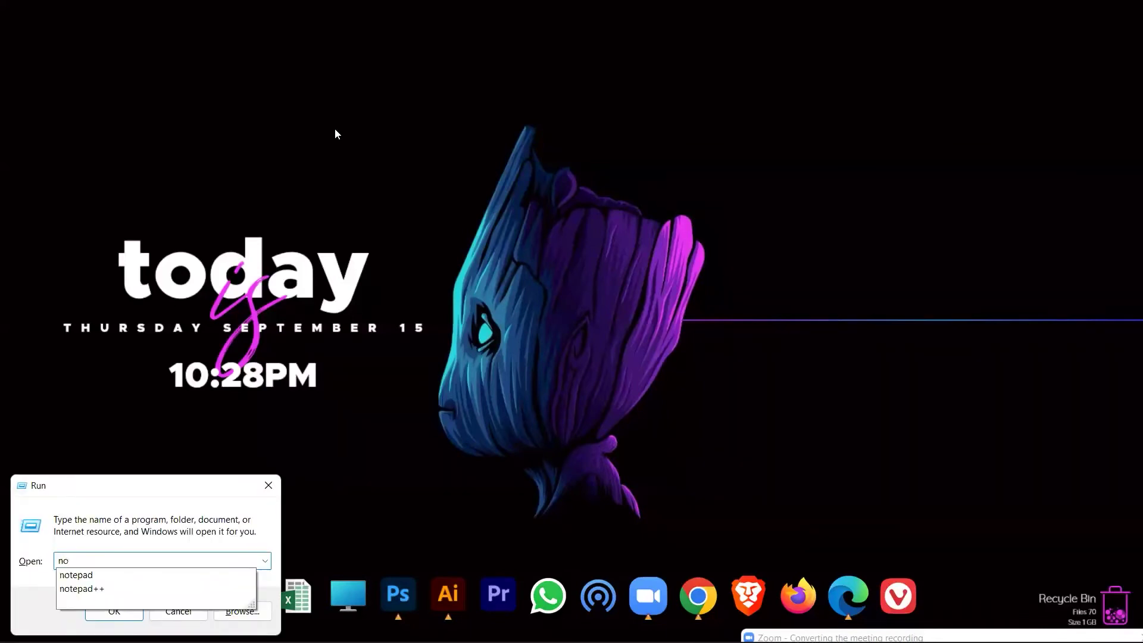
{"action": "key", "text": "Return"}
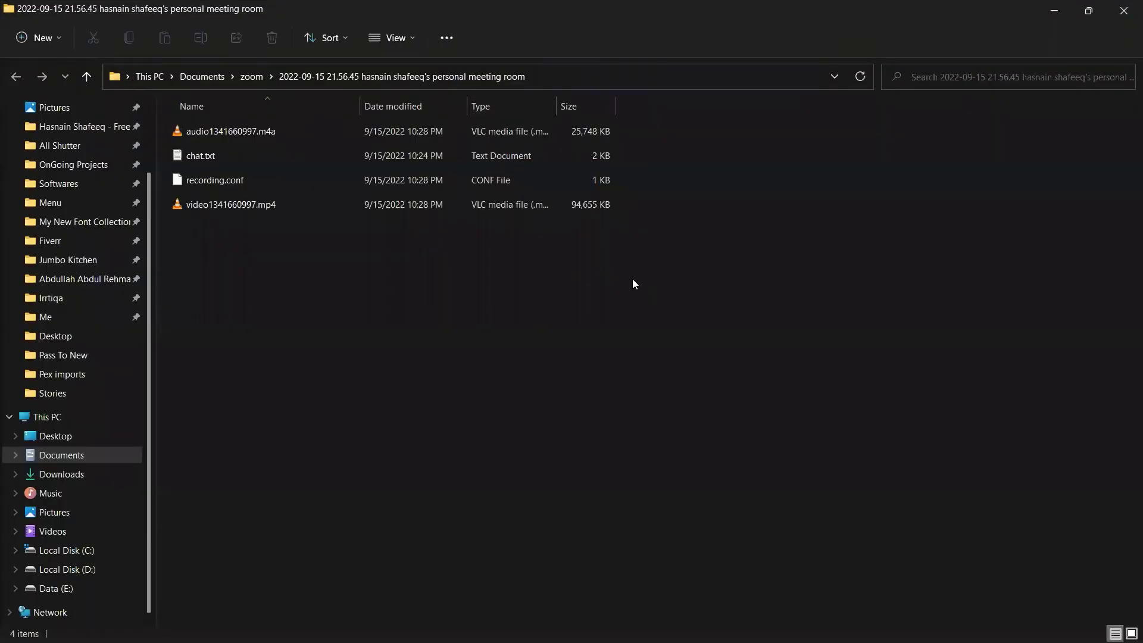
{"action": "key", "text": "alt+F4"}
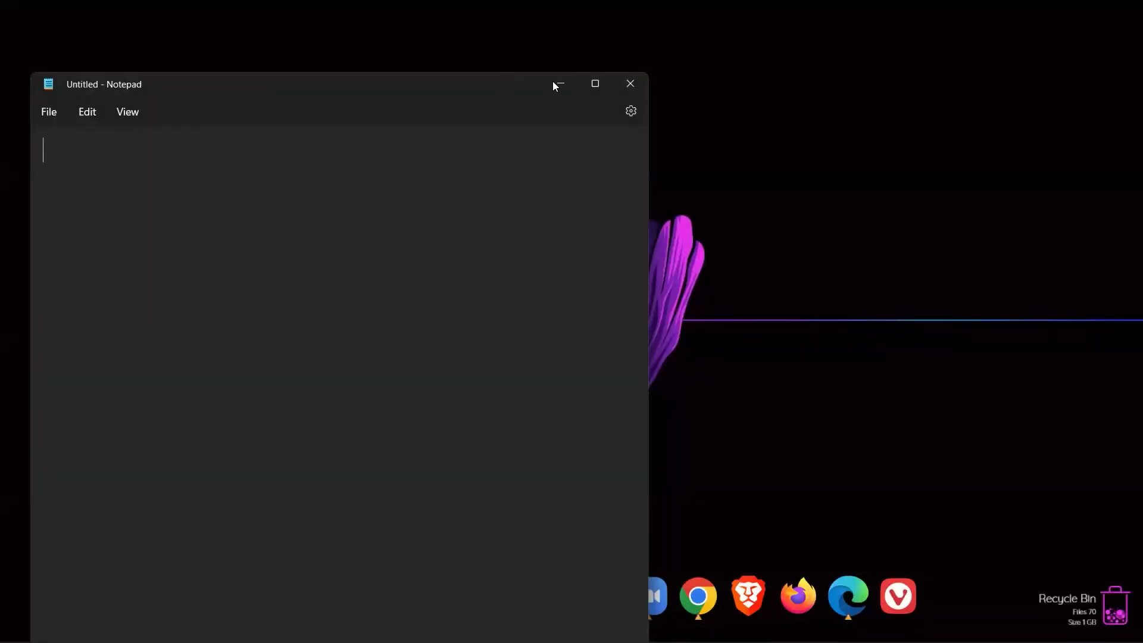
{"action": "left_click_drag", "start_coordinate": [553, 81], "coordinate": [974, 45]}
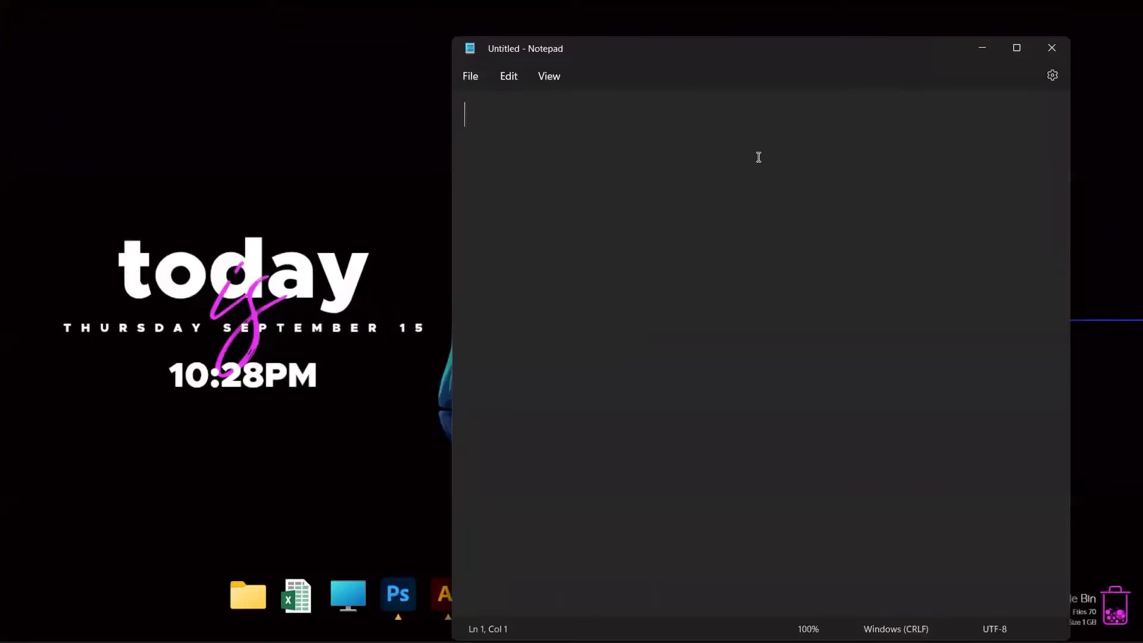
- Write the heading "Portfolio:" on the first line of the blank note and start a new line below it
{"action": "type", "text": "Port"}
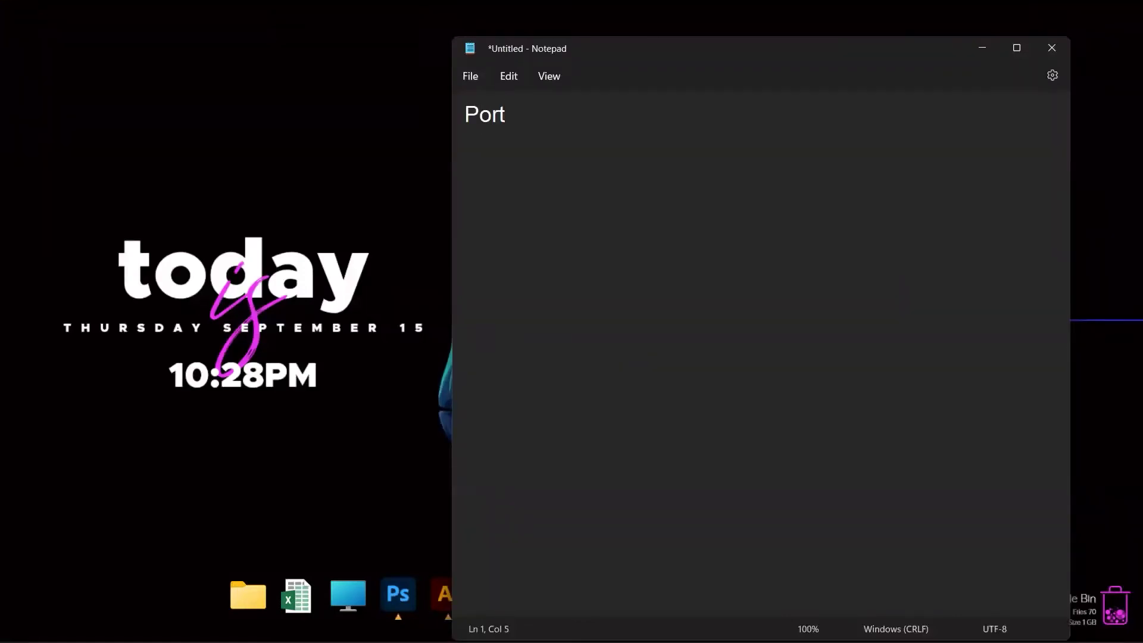
{"action": "type", "text": "foliop"}
{"action": "key", "text": "BackSpace"}
{"action": "type", "text": "L"}
{"action": "key", "text": "BackSpace"}
{"action": "type", "text": "L"}
{"action": "key", "text": "BackSpace"}
{"action": "type", "text": ":"}
{"action": "key", "text": "Return"}
- List "Social Media Post" and "Visiting Card" on separate lines below the Portfolio heading
{"action": "type", "text": "Soci"}
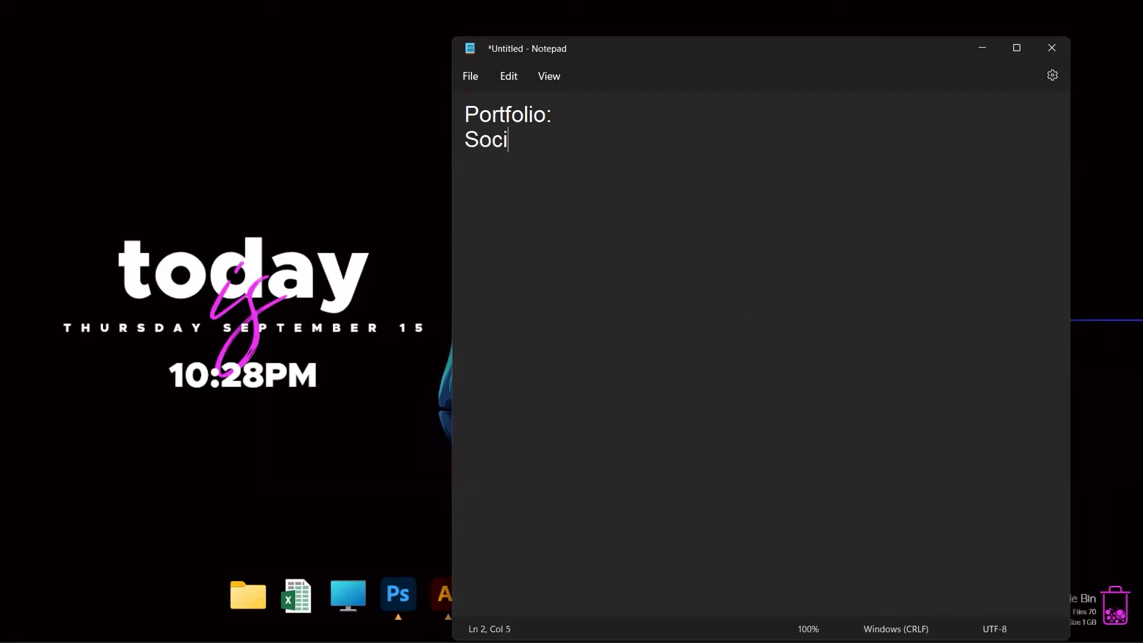
{"action": "type", "text": "al Media Post"}
{"action": "key", "text": "Return"}
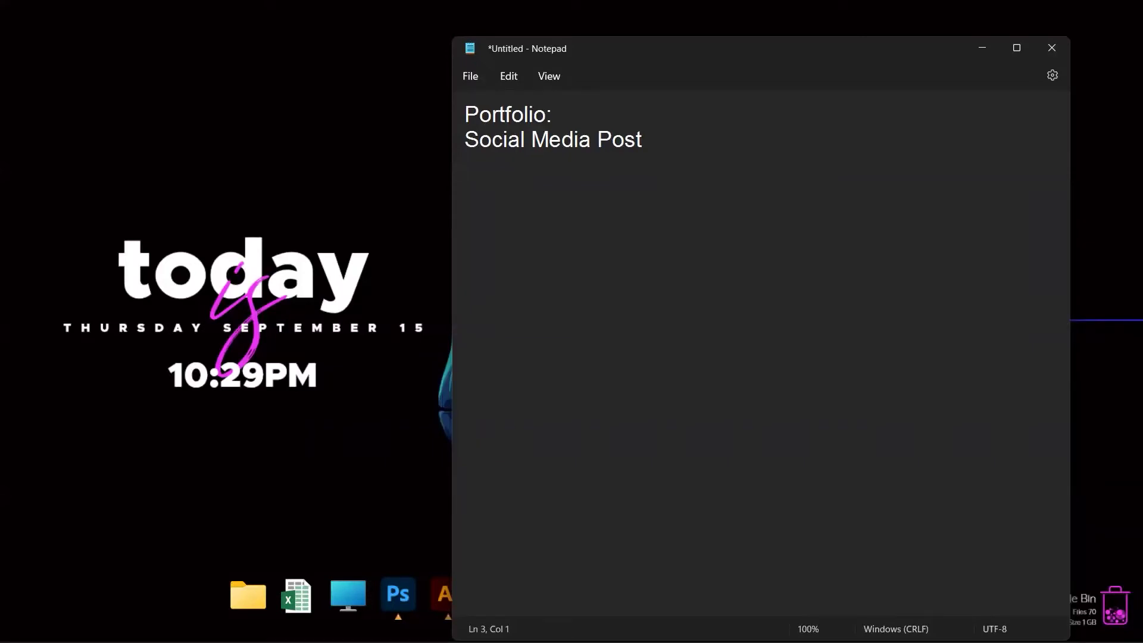
{"action": "key", "text": "BackSpace"}
{"action": "key", "text": "Return"}
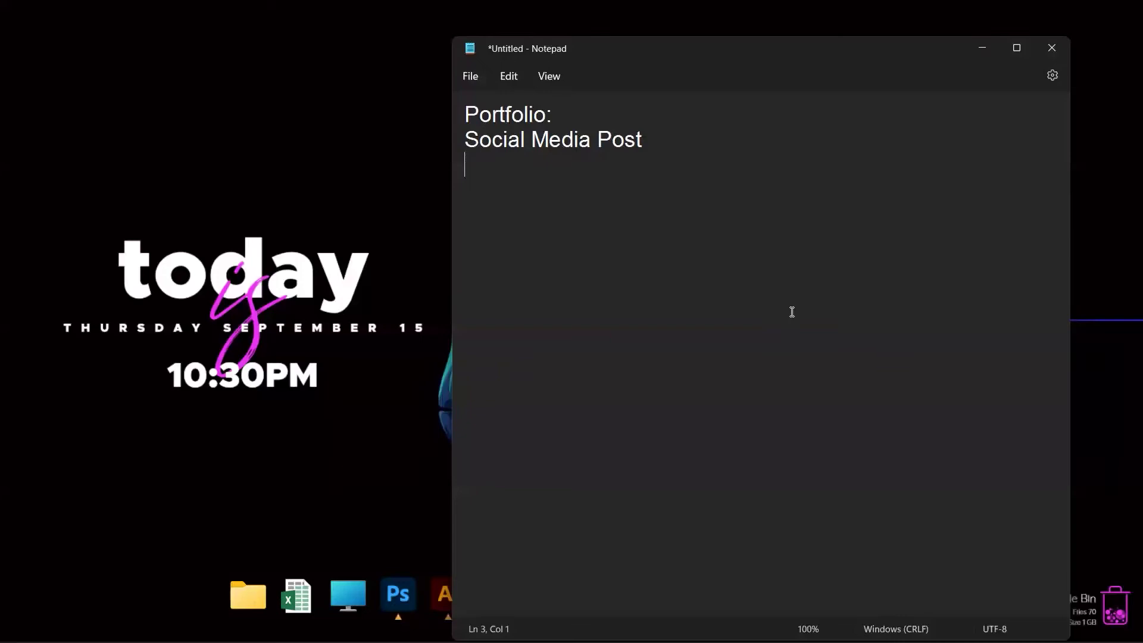
{"action": "type", "text": "Visiting Card"}
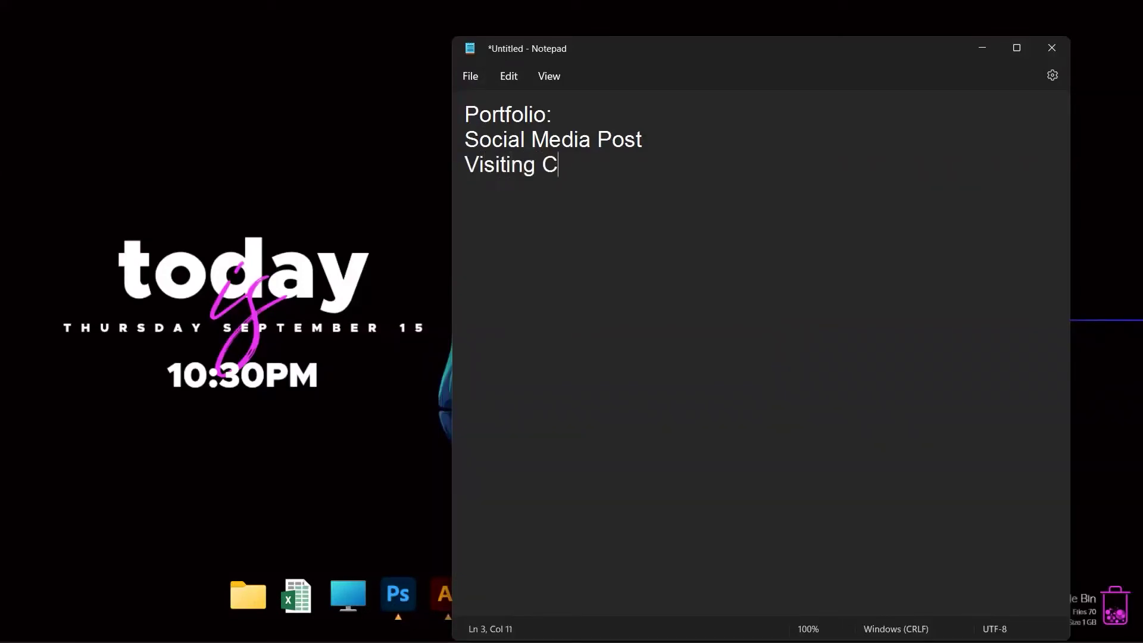
- Append the quantities "- Min 20, Ideal 30" to the end of the Social Media Post line
{"action": "left_click", "coordinate": [591, 140]}
{"action": "key", "text": "ctrl+Right"}
{"action": "key", "text": "ctrl+Right"}
{"action": "type", "text": "-"}
{"action": "type", "text": "20"}
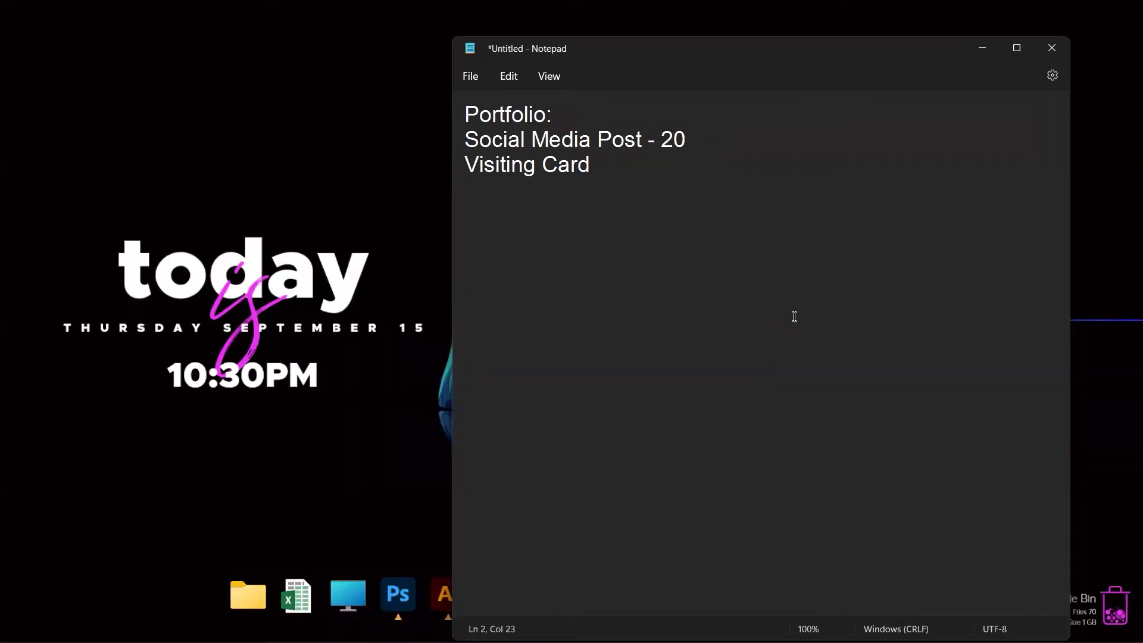
{"action": "key", "text": "BackSpace"}
{"action": "key", "text": "BackSpace"}
{"action": "key", "text": "BackSpace"}
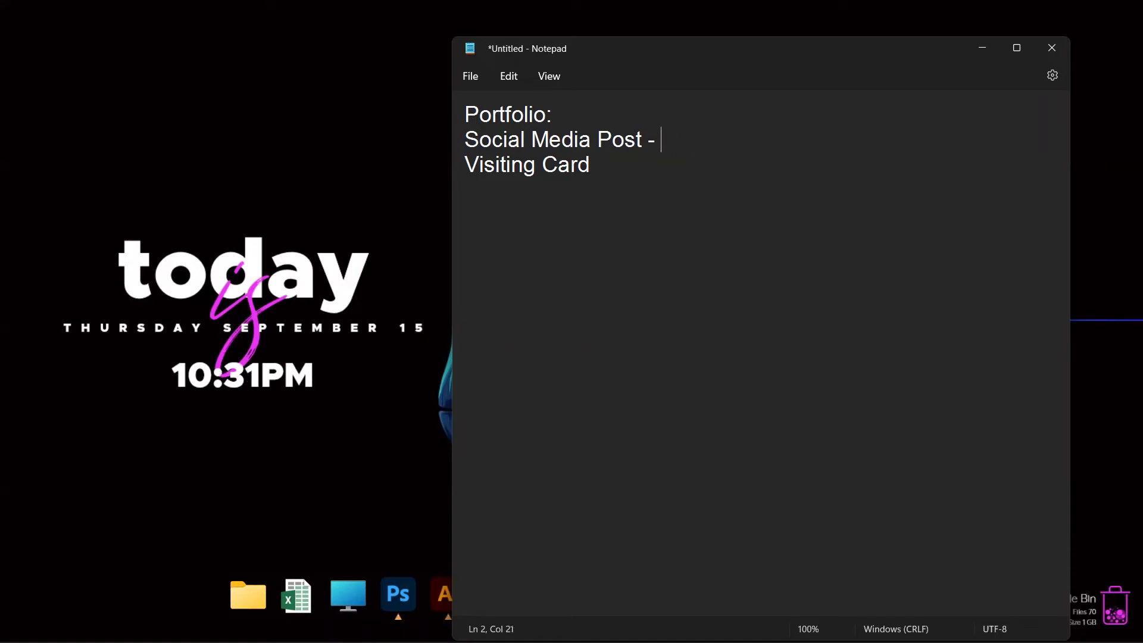
{"action": "type", "text": "Min 20,"}
{"action": "key", "text": "BackSpace"}
{"action": "type", "text": ", "}
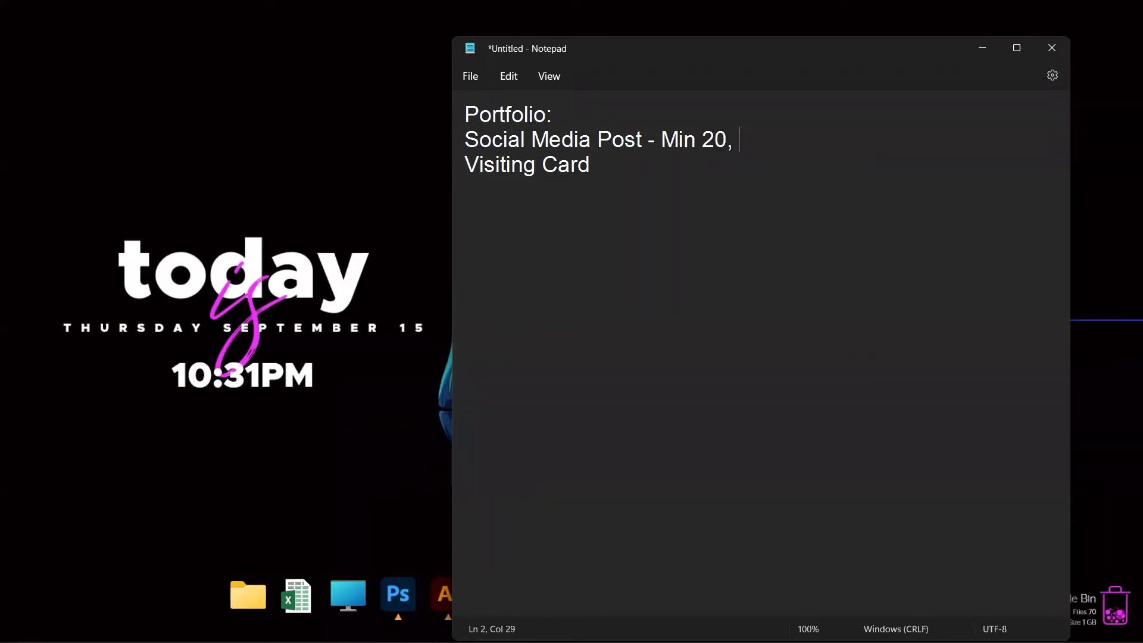
{"action": "type", "text": "Ideal 30"}
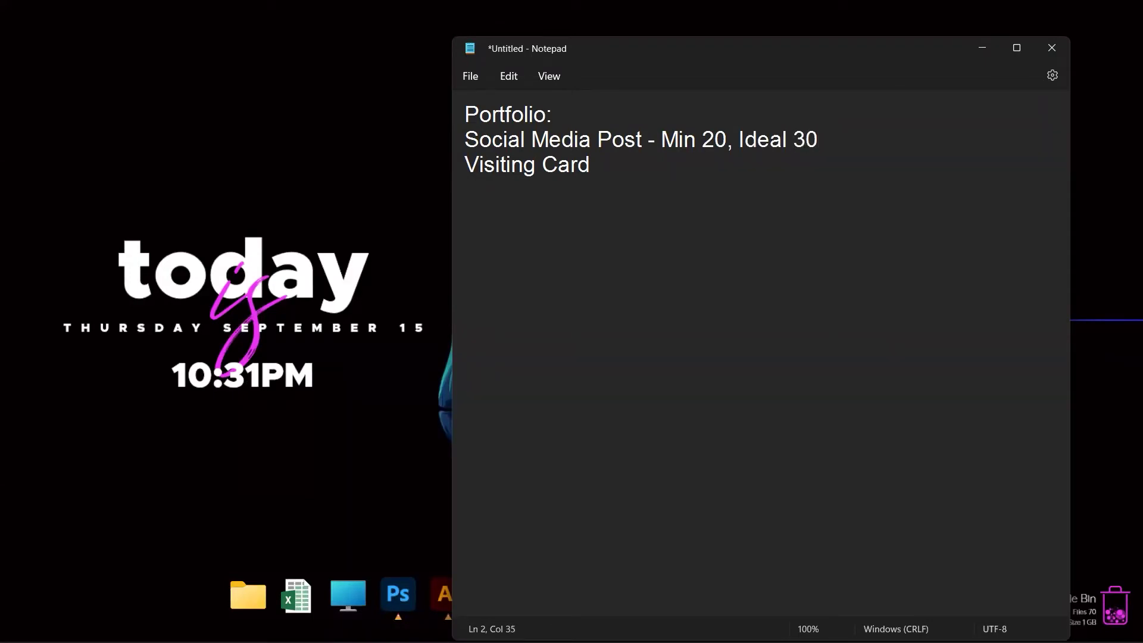
- Append "- Min 10," to the Visiting Card line and begin its ideal quantity in the same format as the line above
{"action": "left_click", "coordinate": [591, 165]}
{"action": "type", "text": "- Min 10,Ide"}
{"action": "key", "text": "BackSpace"}
{"action": "key", "text": "BackSpace"}
{"action": "key", "text": "BackSpace"}
{"action": "type", "text": "d"}
{"action": "key", "text": "BackSpace"}
{"action": "type", "text": "Idea "}
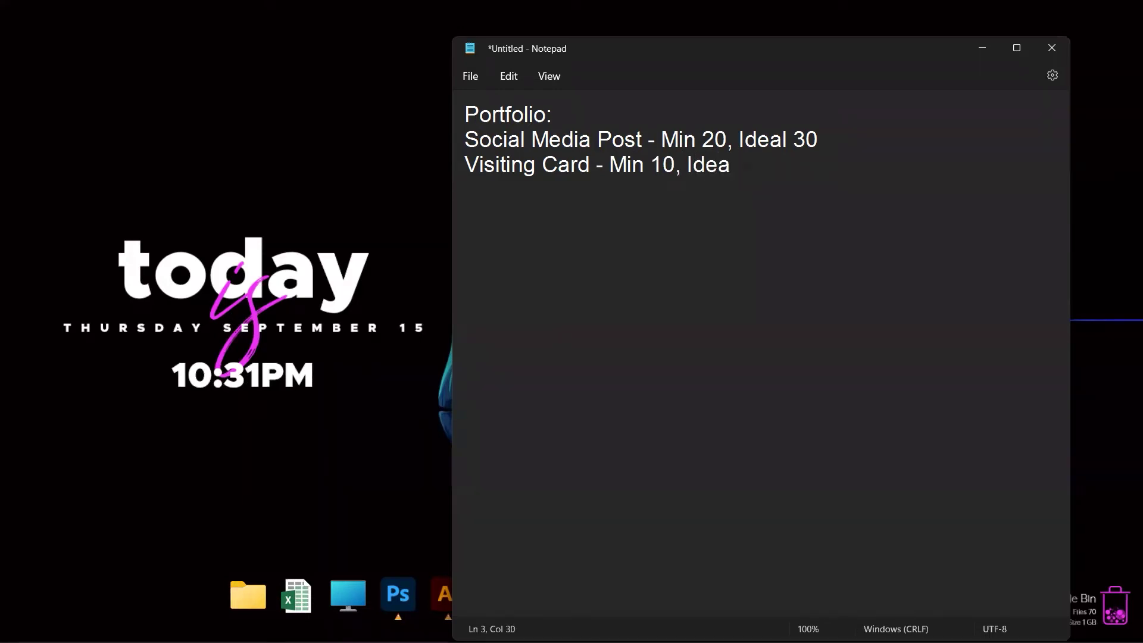
- Complete the Visiting Card line with an ideal count of 20 and start a new line below it
{"action": "type", "text": "18"}
{"action": "key", "text": "BackSpace"}
{"action": "key", "text": "BackSpace"}
{"action": "type", "text": "30"}
{"action": "key", "text": "BackSpace"}
{"action": "key", "text": "BackSpace"}
{"action": "type", "text": "20"}
{"action": "key", "text": "Return"}
- Write "Facebook Covers" as the entry below the Visiting Card line
{"action": "type", "text": "Facebook o"}
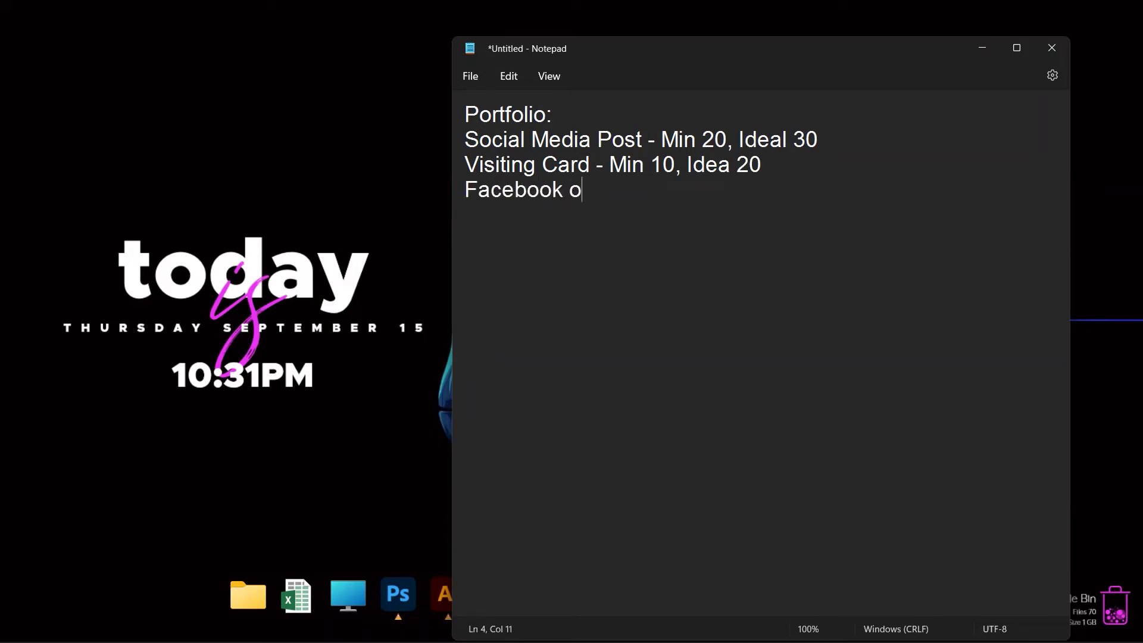
{"action": "key", "text": "BackSpace"}
{"action": "type", "text": "Cove"}
{"action": "type", "text": "rs,"}
{"action": "key", "text": "BackSpace"}
{"action": "key", "text": "BackSpace"}
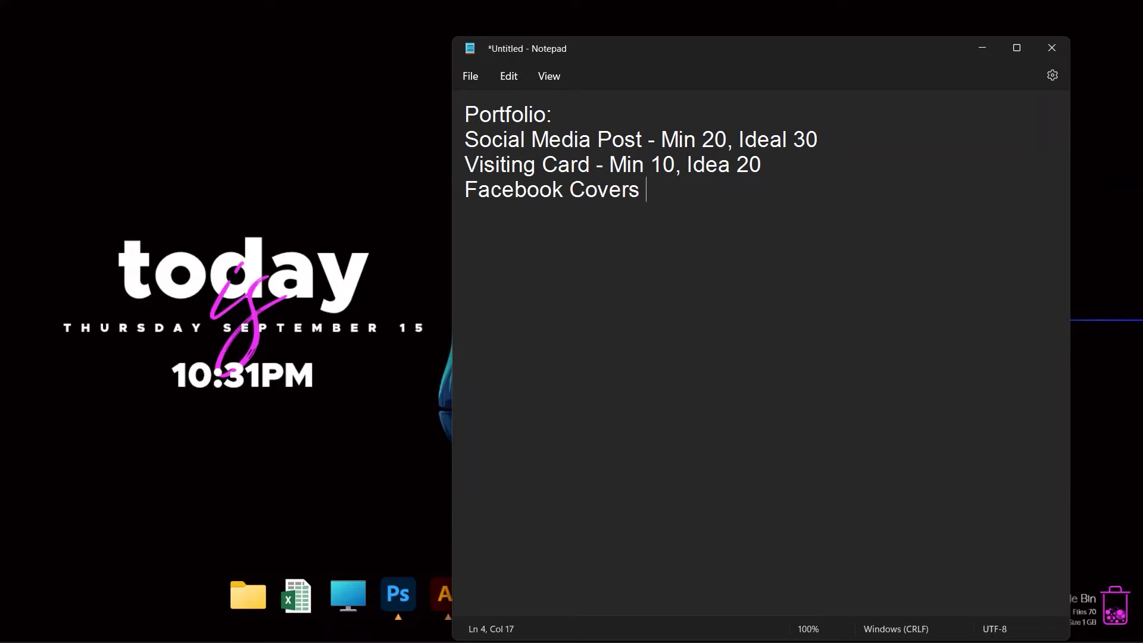
- Add a minimum count of 5 to the Facebook Covers entry, written as "- Min 5"
{"action": "type", "text": "5"}
{"action": "key", "text": "Left"}
{"action": "key", "text": "Left"}
{"action": "type", "text": "-Min"}
{"action": "key", "text": "Left"}
{"action": "key", "text": "Left"}
{"action": "key", "text": "Left"}
{"action": "key", "text": "Right"}
{"action": "key", "text": "Right"}
{"action": "key", "text": "Right"}
{"action": "key", "text": "Right"}
{"action": "key", "text": "Right"}
- Finish the Facebook Covers entry with ", Ideal 15" and start a new line
{"action": "type", "text": ", idea"}
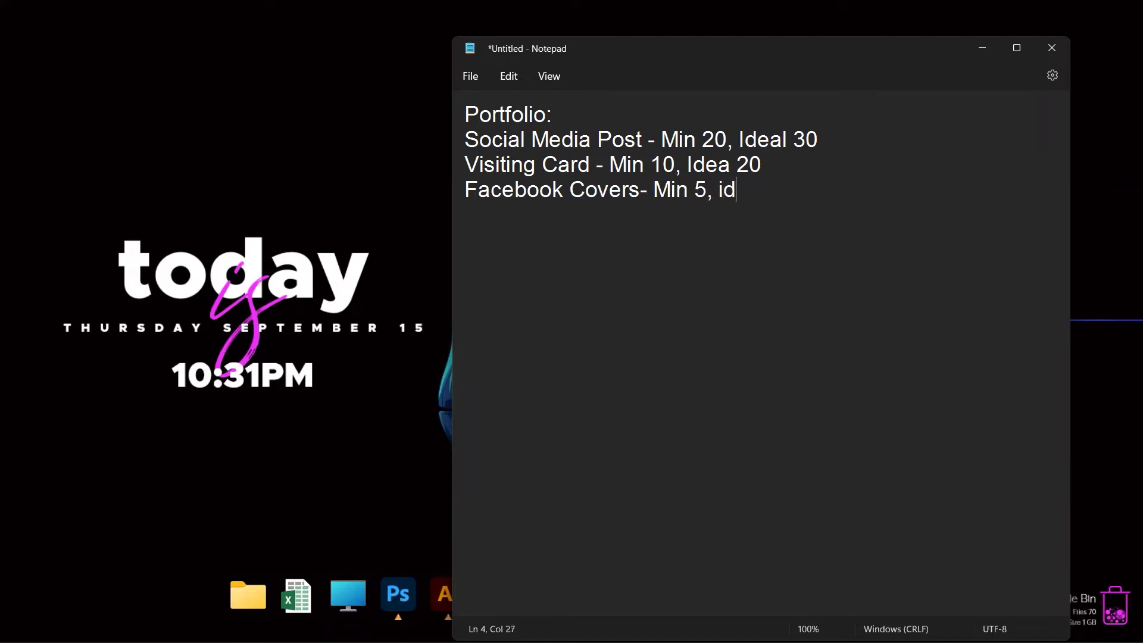
{"action": "key", "text": "BackSpace"}
{"action": "key", "text": "BackSpace"}
{"action": "key", "text": "BackSpace"}
{"action": "key", "text": "BackSpace"}
{"action": "type", "text": "Ideal 15"}
{"action": "key", "text": "Return"}
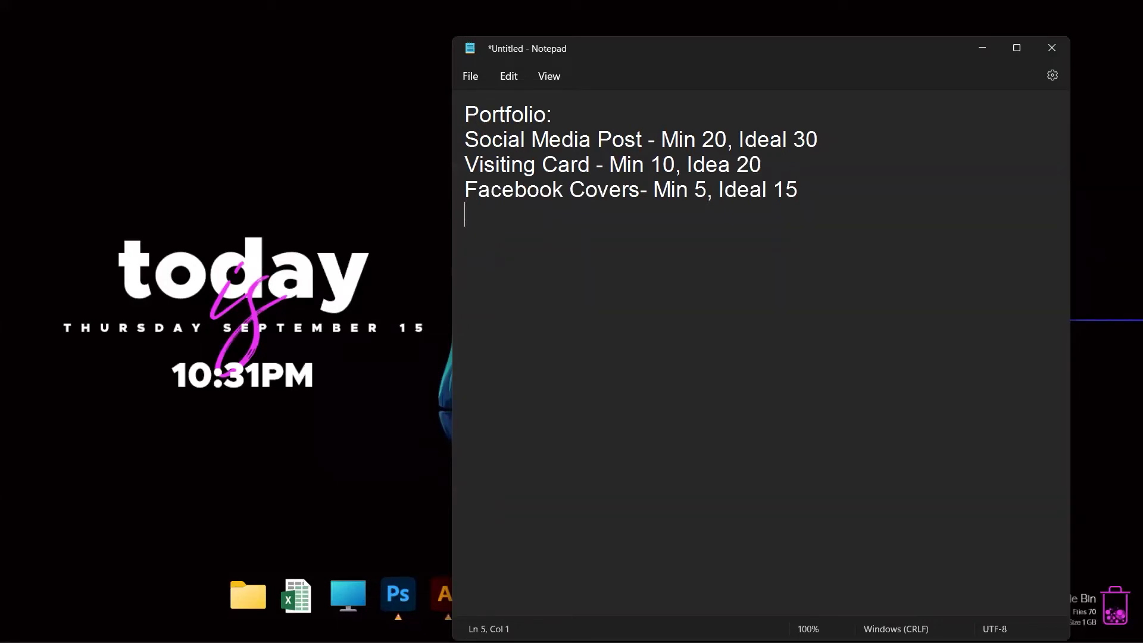
- Move the Facebook Covers line above the Visiting Card line
{"action": "key", "text": "shift+Up"}
{"action": "key", "text": "BackSpace"}
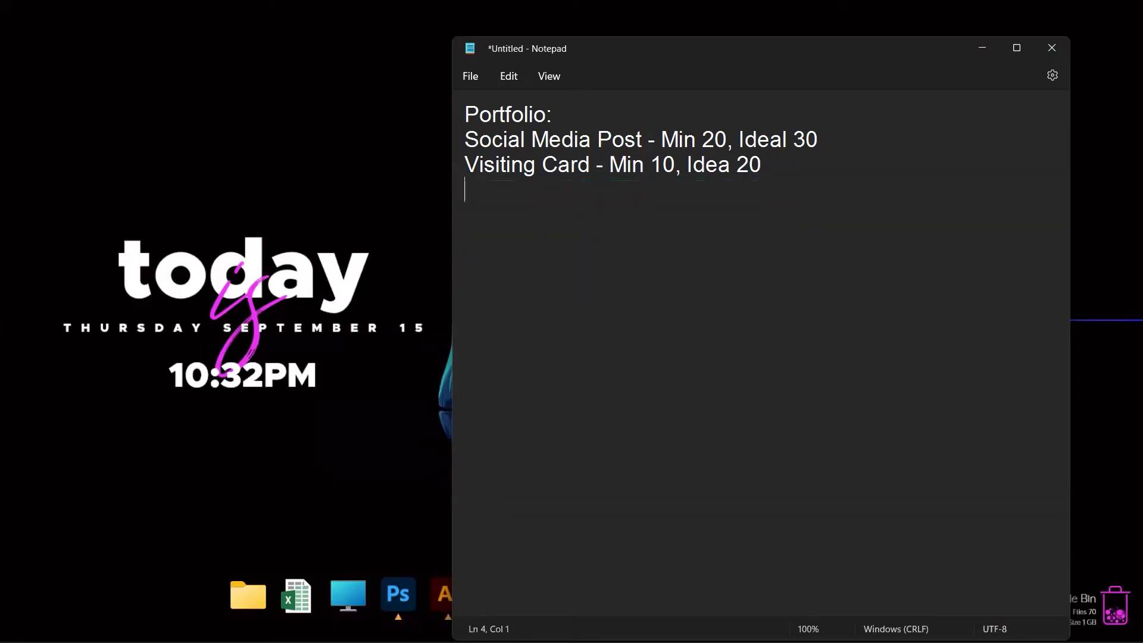
{"action": "key", "text": "Up"}
{"action": "type", "text": "v"}
{"action": "key", "text": "ctrl+z"}
{"action": "key", "text": "ctrl+y"}
{"action": "key", "text": "ctrl+z"}
{"action": "key", "text": "ctrl+z"}
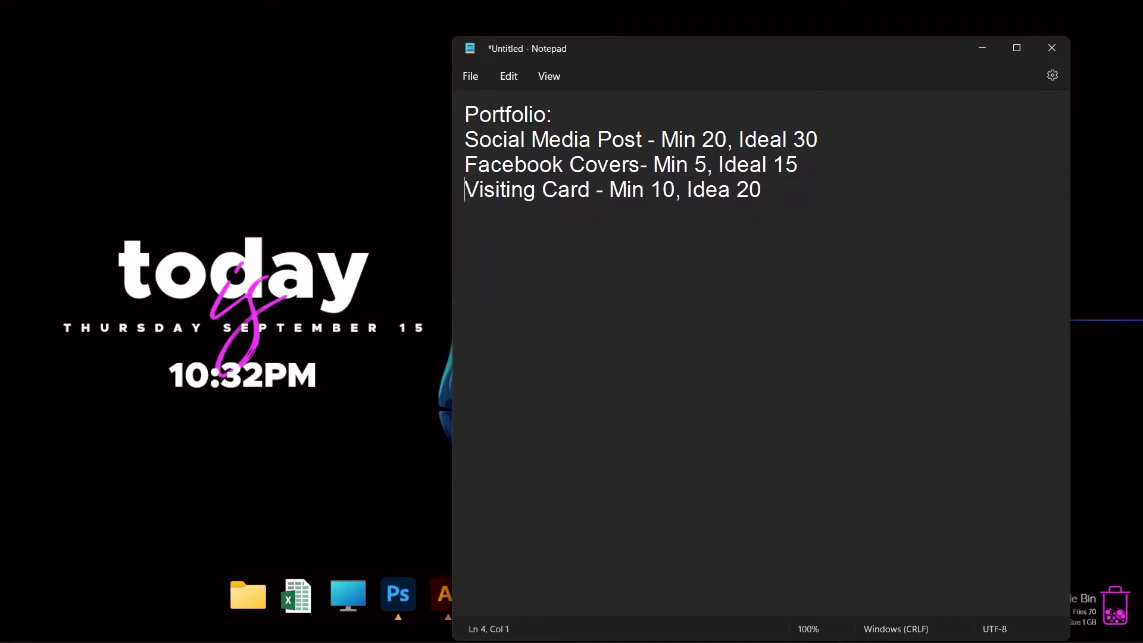
- Place the cursor at the end of the Visiting Card line and start a new line below it
{"action": "key", "text": "ctrl+shift+Right"}
{"action": "key", "text": "ctrl+shift+Right"}
{"action": "key", "text": "ctrl+shift+Right"}
{"action": "key", "text": "ctrl+shift+Right"}
{"action": "key", "text": "ctrl+shift+Right"}
{"action": "key", "text": "ctrl+shift+Right"}
{"action": "key", "text": "ctrl+shift+Right"}
{"action": "key", "text": "ctrl+shift+Right"}
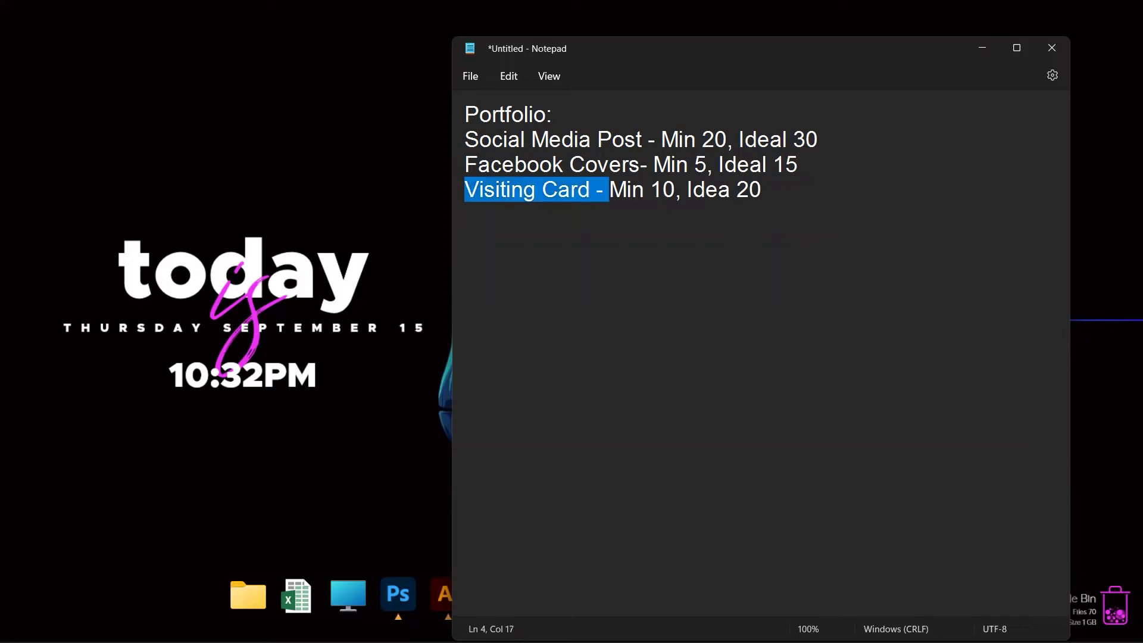
{"action": "key", "text": "Left"}
{"action": "key", "text": "ctrl+Right"}
{"action": "key", "text": "ctrl+Right"}
{"action": "key", "text": "ctrl+Right"}
{"action": "key", "text": "ctrl+Right"}
{"action": "key", "text": "ctrl+Right"}
{"action": "key", "text": "ctrl+Right"}
{"action": "key", "text": "ctrl+Right"}
{"action": "key", "text": "ctrl+Right"}
{"action": "key", "text": "Return"}
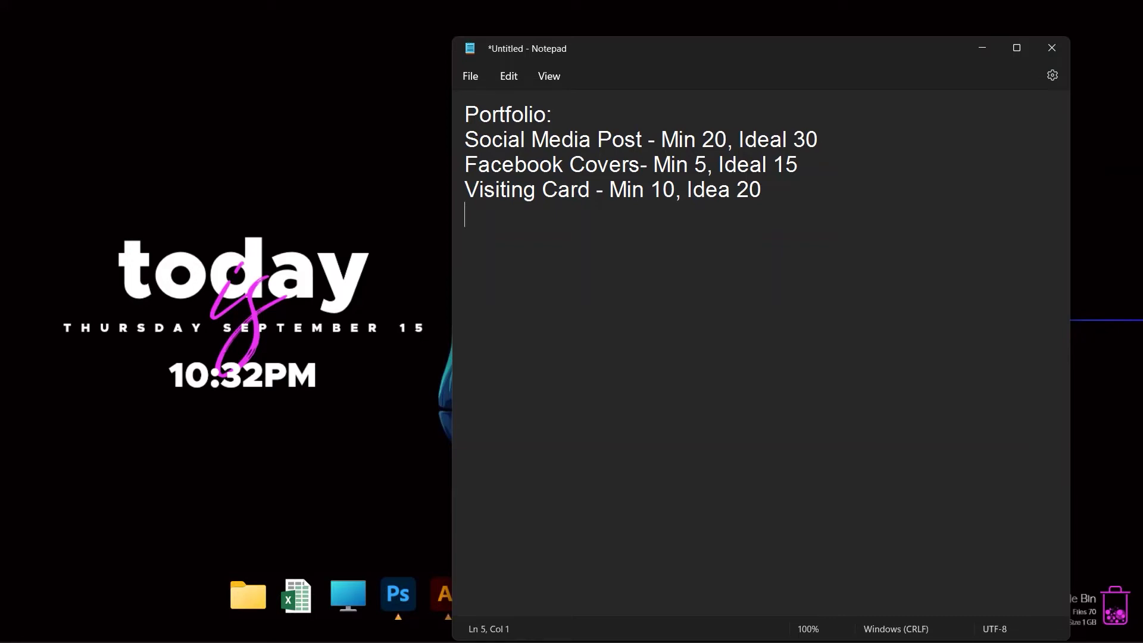
- Briefly highlight the Social Media Post, Facebook Covers and Visiting Card lines for review
{"action": "key", "text": "shift+Up"}
{"action": "key", "text": "shift+Up"}
{"action": "key", "text": "shift+Up"}
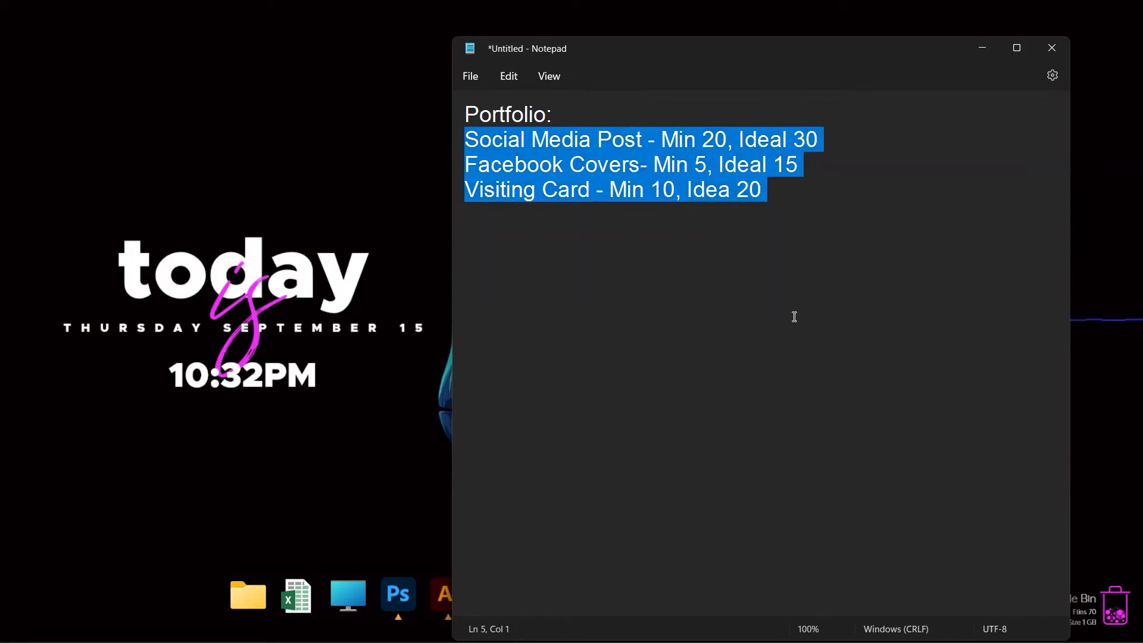
{"action": "left_click", "coordinate": [794, 317]}
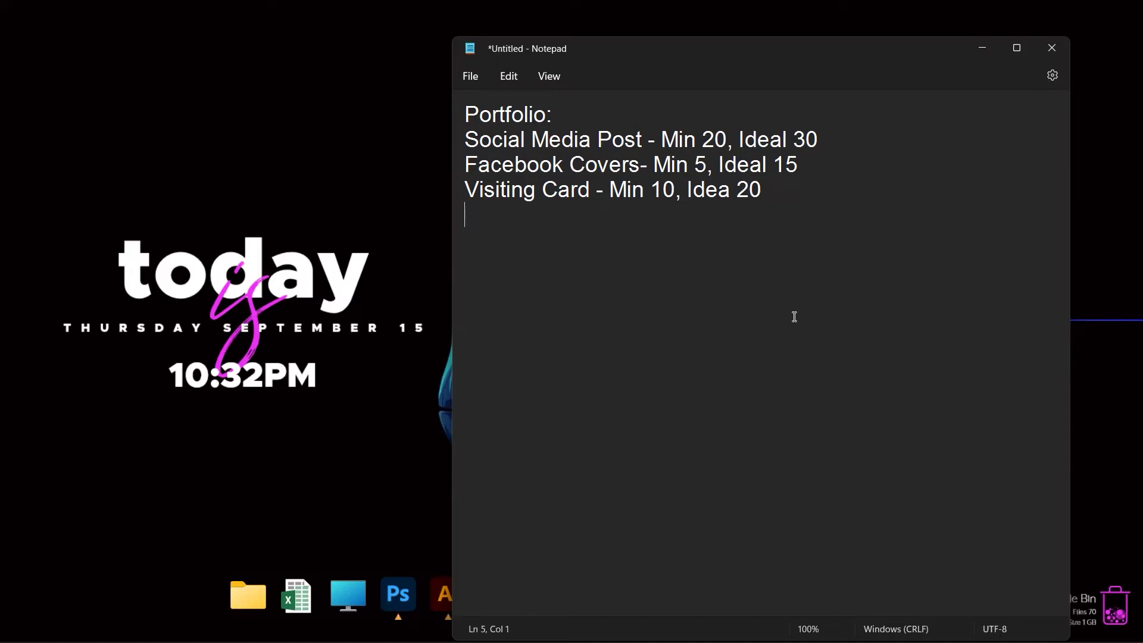
- Insert a separator line of six dashes directly below the Portfolio heading
{"action": "key", "text": "Up"}
{"action": "key", "text": "Up"}
{"action": "key", "text": "Up"}
{"action": "key", "text": "Return"}
{"action": "type", "text": "------"}
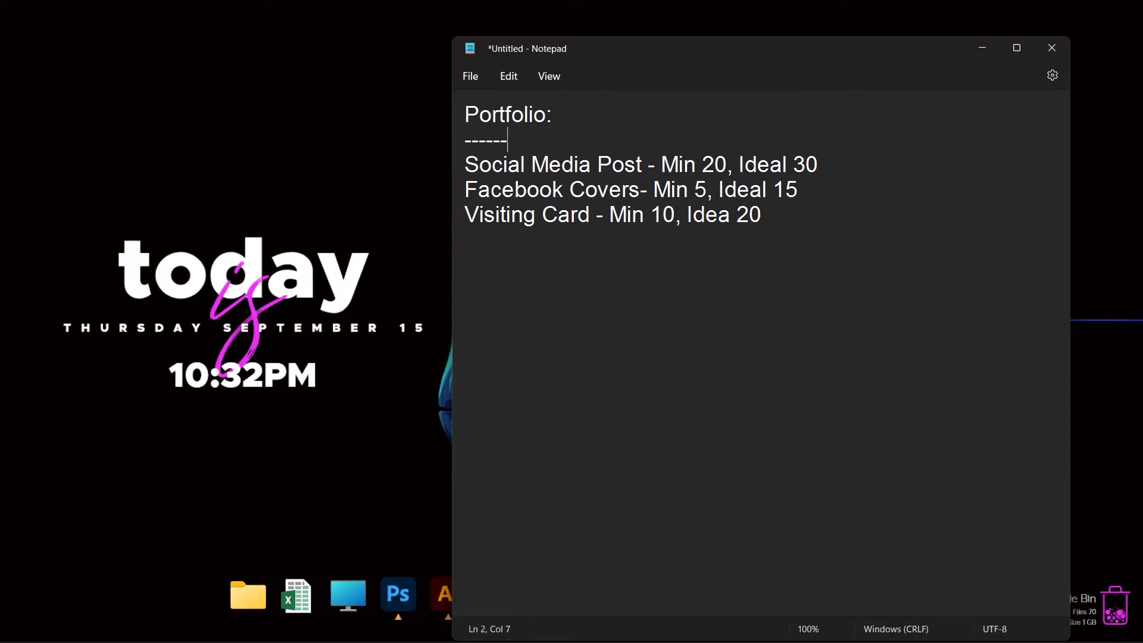
{"action": "key", "text": "Right"}
{"action": "key", "text": "Return"}
{"action": "key", "text": "Up"}
{"action": "type", "text": "Logo Desgin"}
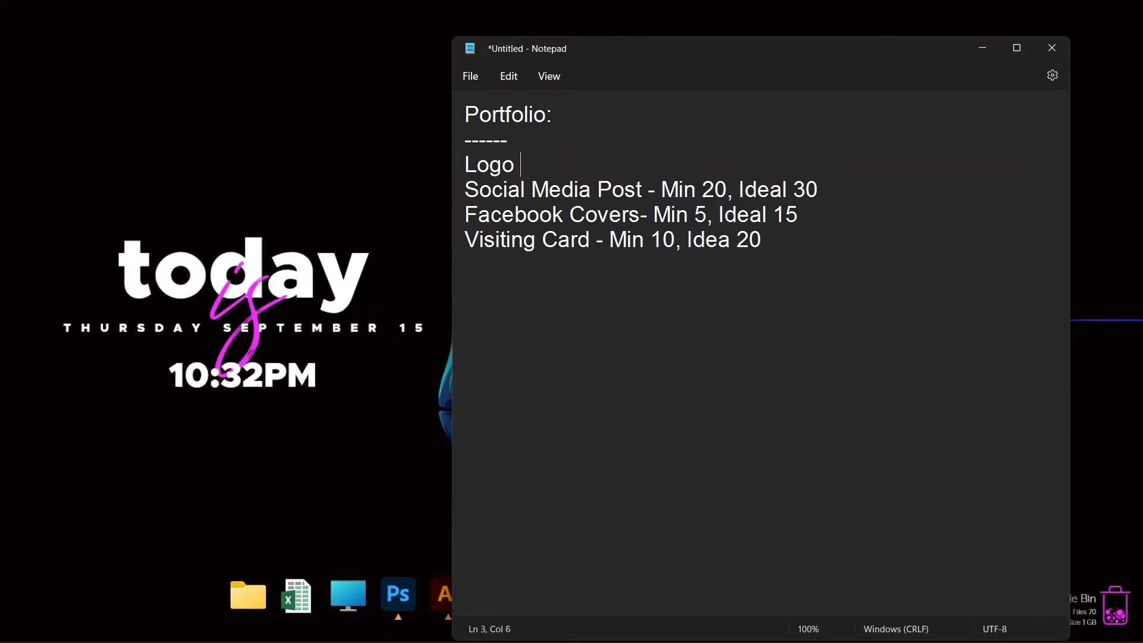
{"action": "key", "text": "BackSpace"}
{"action": "key", "text": "BackSpace"}
{"action": "key", "text": "BackSpace"}
{"action": "type", "text": "ign"}
{"action": "key", "text": "shift+Up"}
{"action": "key", "text": "BackSpace"}
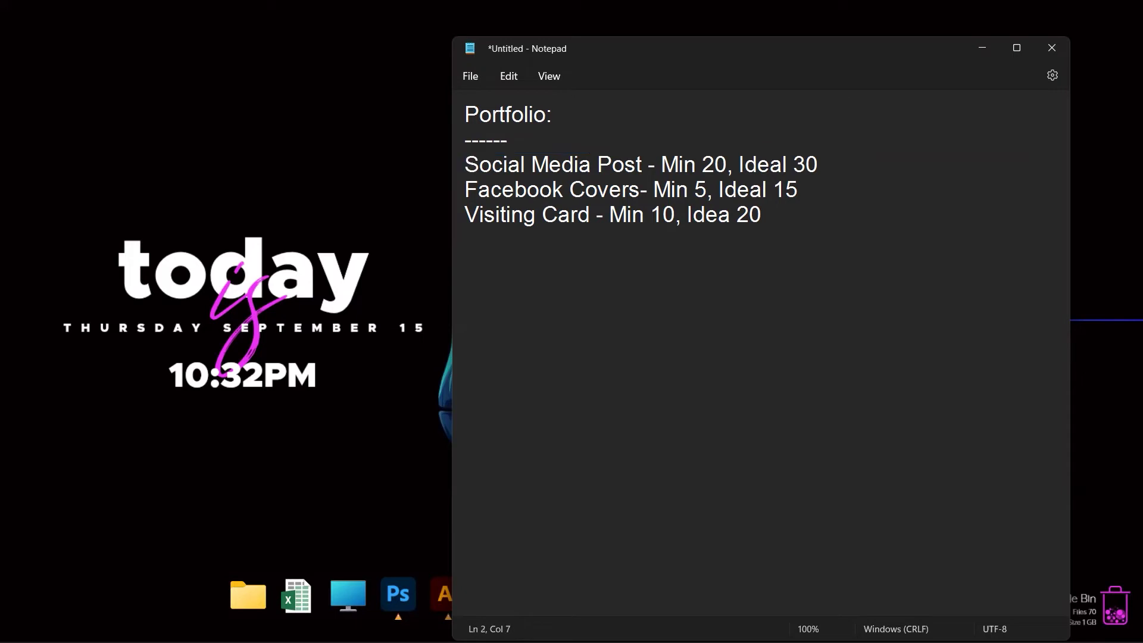
- Add a single dash as a separator line below the Visiting Card entry and start a new line
{"action": "key", "text": "Down"}
{"action": "key", "text": "Down"}
{"action": "key", "text": "Down"}
{"action": "key", "text": "Down"}
{"action": "type", "text": "-"}
{"action": "key", "text": "Return"}
- Write the entry "Standee, Flex" on the line below the single dash
{"action": "type", "text": "Standee"}
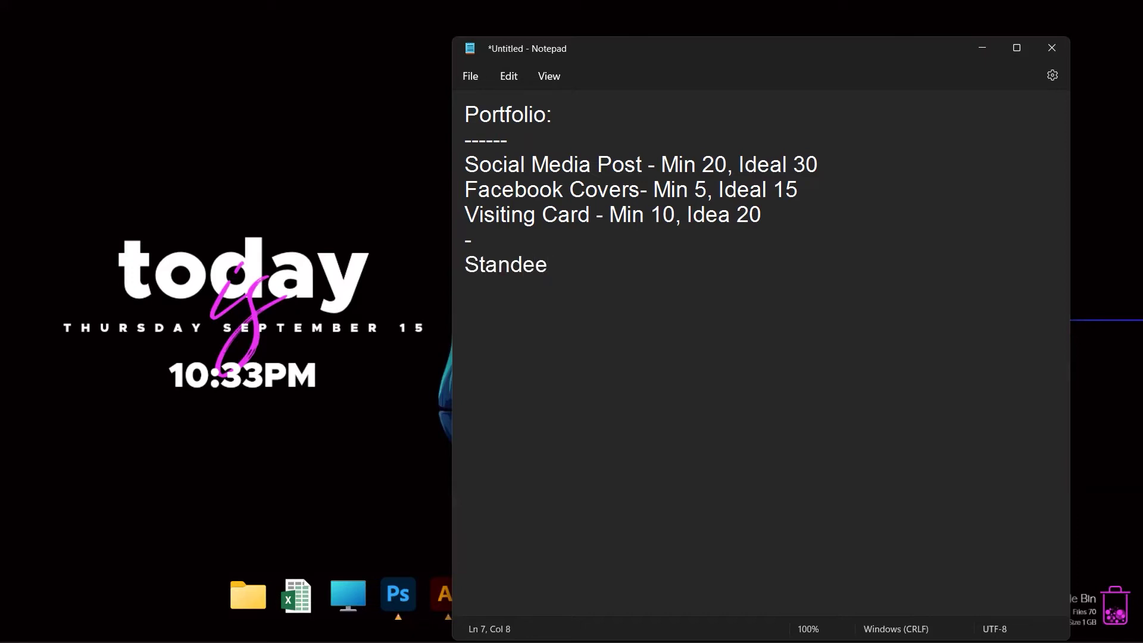
{"action": "type", "text": ", Banner"}
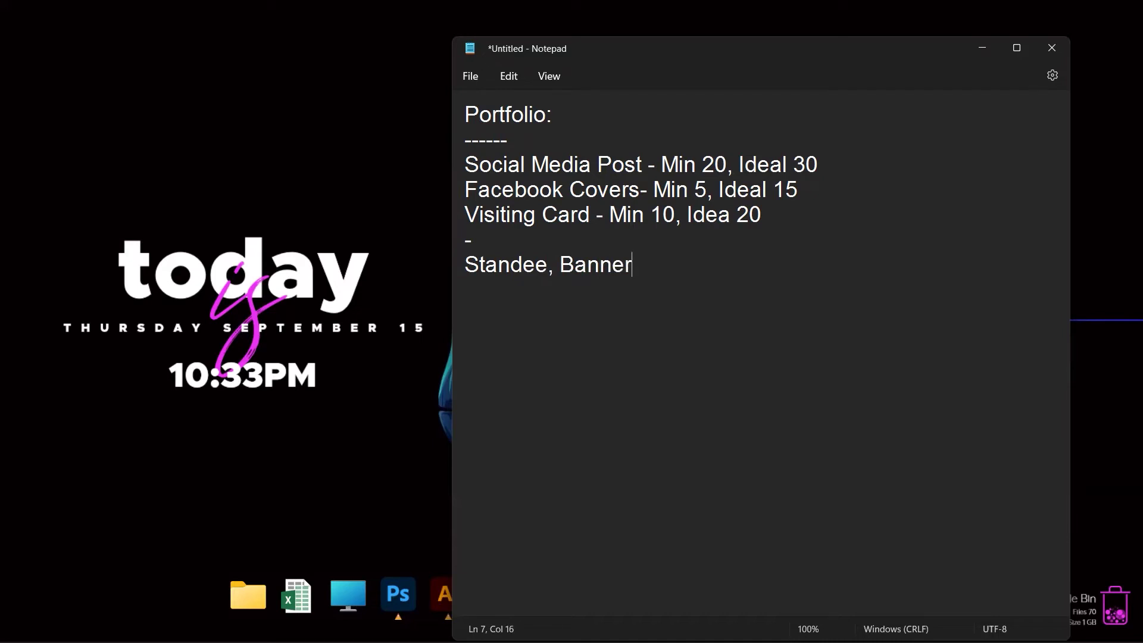
{"action": "key", "text": "BackSpace"}
{"action": "key", "text": "BackSpace"}
{"action": "key", "text": "BackSpace"}
{"action": "key", "text": "BackSpace"}
{"action": "key", "text": "BackSpace"}
{"action": "key", "text": "BackSpace"}
{"action": "type", "text": "Flex"}
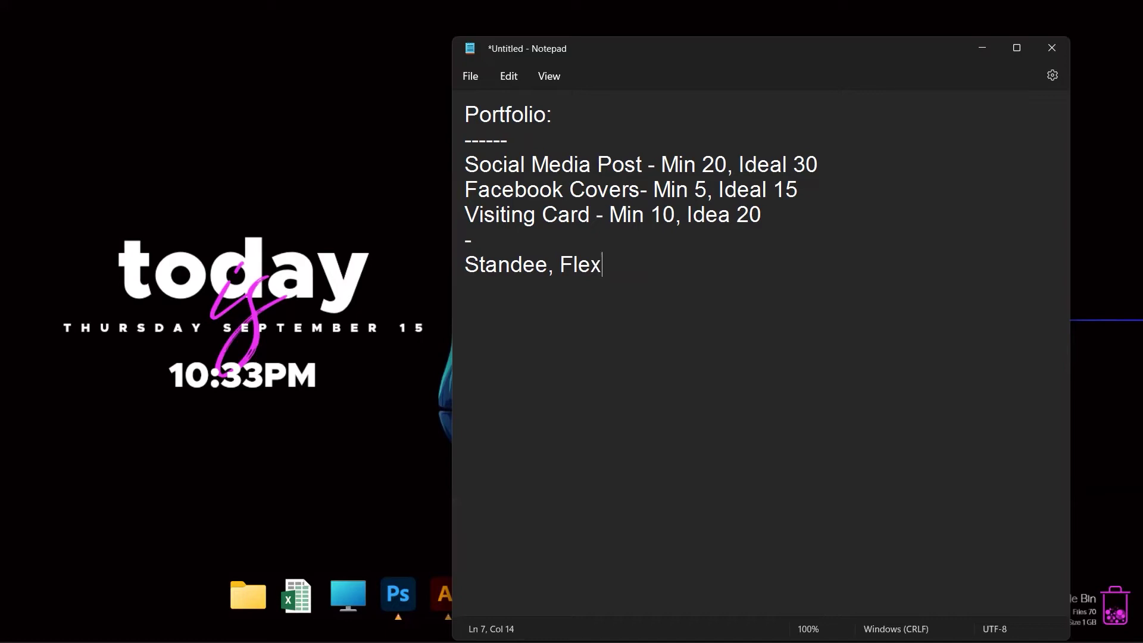
- Add the entry "Menu Design/Magazine/Book Cover" on a new line below Standee, Flex
{"action": "key", "text": "Return"}
{"action": "type", "text": "Menu Design"}
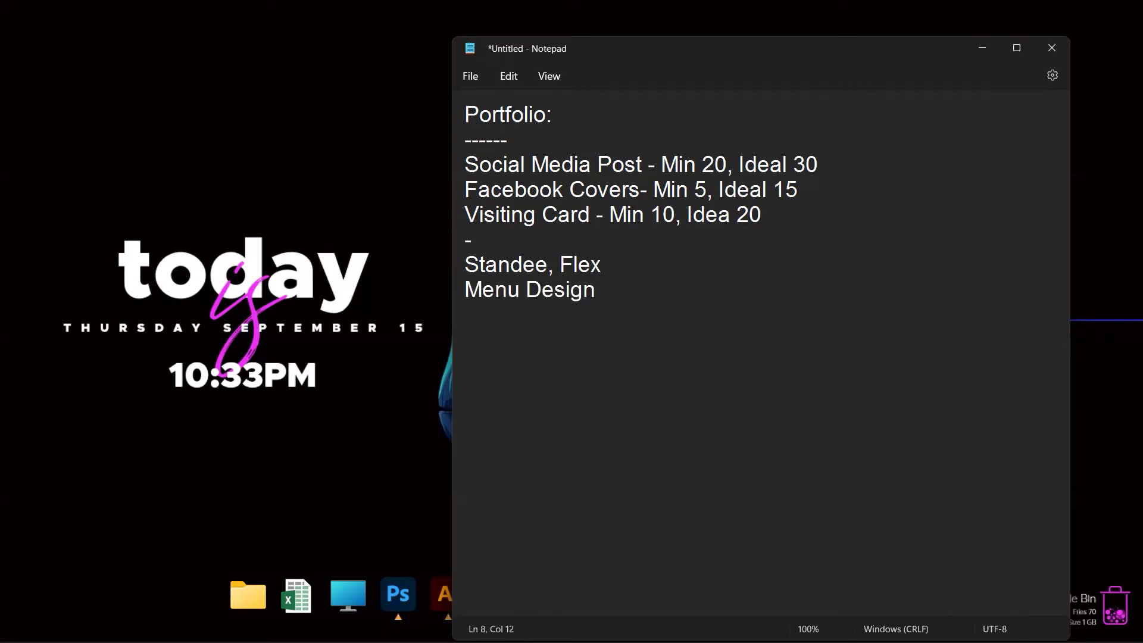
{"action": "type", "text": "/Magazine/"}
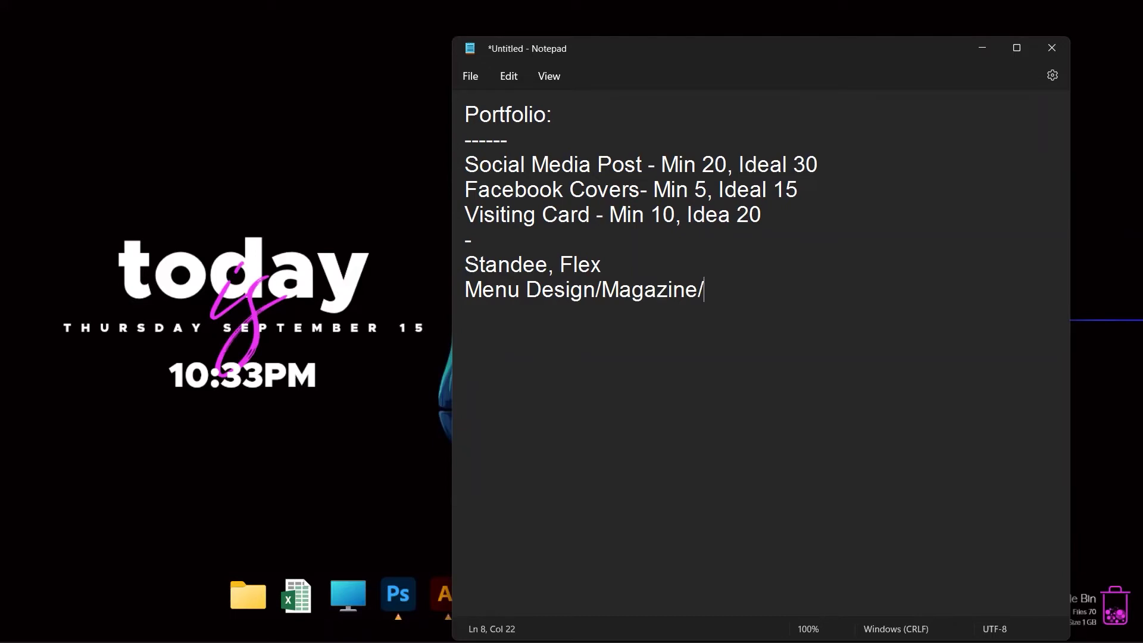
{"action": "type", "text": "Book Cover"}
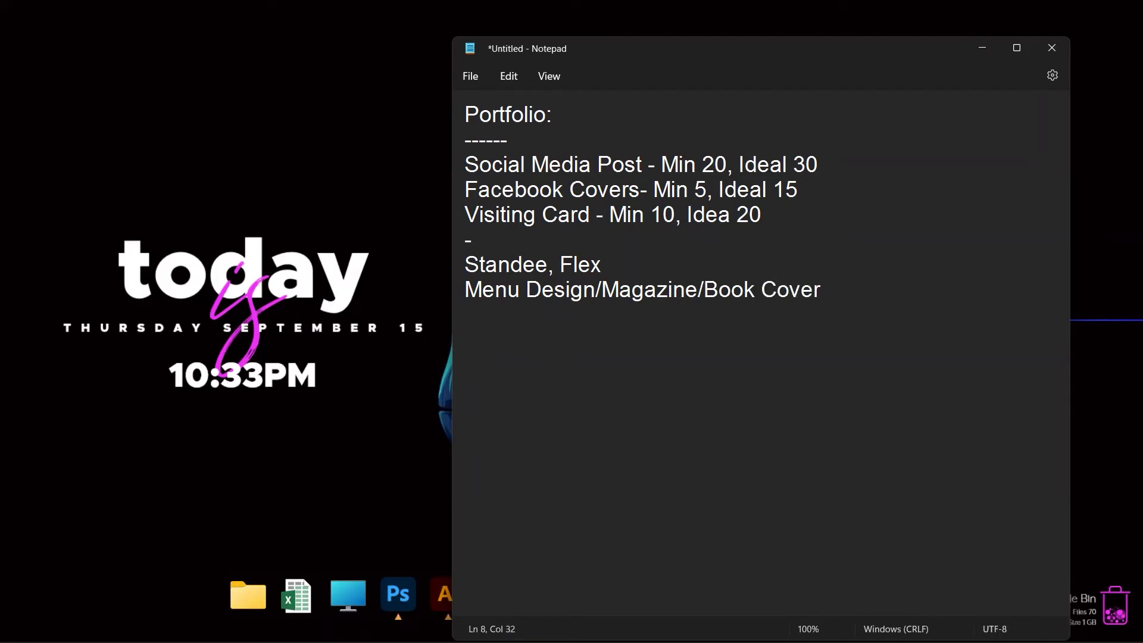
- Append a count of 5 to the Standee, Flex line, separated by a comma
{"action": "left_click", "coordinate": [602, 265]}
{"action": "type", "text": "5"}
{"action": "left_click", "coordinate": [601, 289]}
{"action": "left_click", "coordinate": [601, 264]}
{"action": "type", "text": ","}
- Append ", 5" to the Menu Design/Magazine/Book Cover line
{"action": "left_click", "coordinate": [465, 289]}
{"action": "left_click", "coordinate": [822, 290]}
{"action": "type", "text": ", 5"}
{"action": "key", "text": "Return"}
{"action": "key", "text": "BackSpace"}
- Review the Menu Design/Magazine/Book Cover line by highlighting its individual items and the whole entry
{"action": "key", "text": "Left"}
{"action": "key", "text": "Left"}
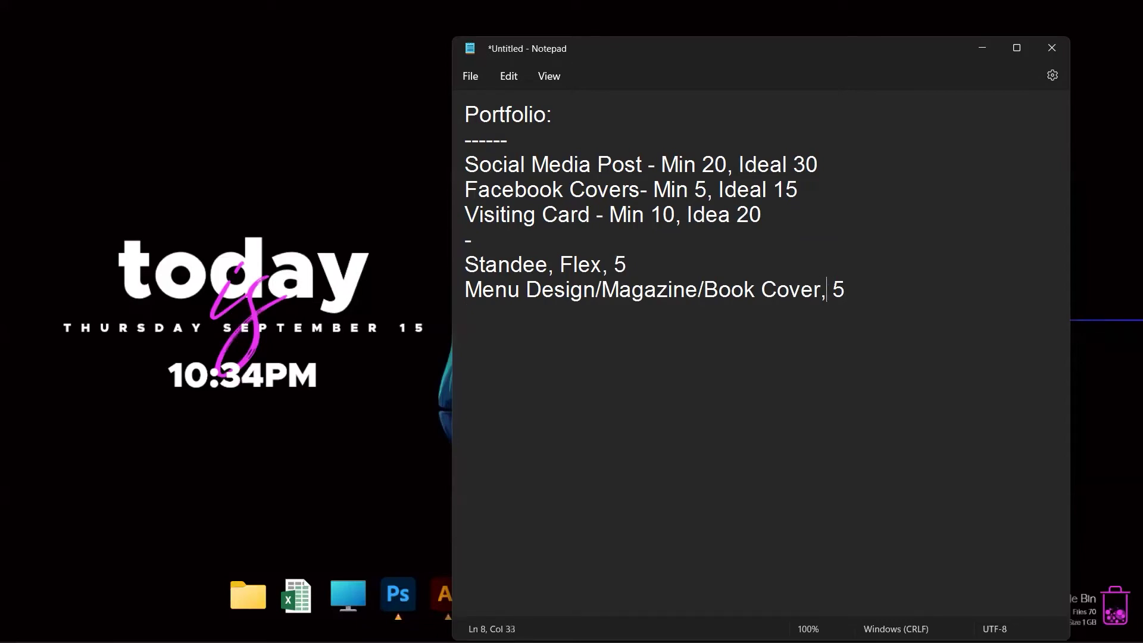
{"action": "key", "text": "Left"}
{"action": "key", "text": "ctrl+shift+Left"}
{"action": "key", "text": "ctrl+shift+Left"}
{"action": "key", "text": "Left"}
{"action": "key", "text": "Left"}
{"action": "key", "text": "ctrl+shift+Left"}
{"action": "key", "text": "Left"}
{"action": "key", "text": "Left"}
{"action": "key", "text": "ctrl+shift+Left"}
{"action": "key", "text": "ctrl+shift+Left"}
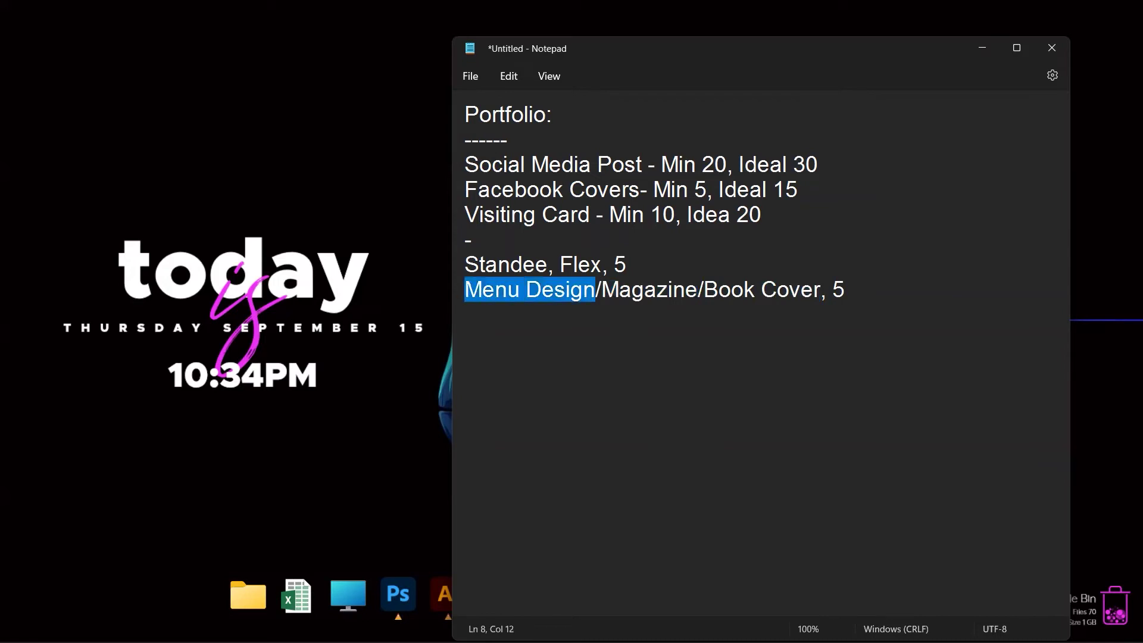
{"action": "key", "text": "Right"}
{"action": "key", "text": "Left"}
{"action": "key", "text": "Left"}
{"action": "key", "text": "Left"}
{"action": "key", "text": "Left"}
{"action": "key", "text": "Home"}
{"action": "key", "text": "ctrl+shift+Right"}
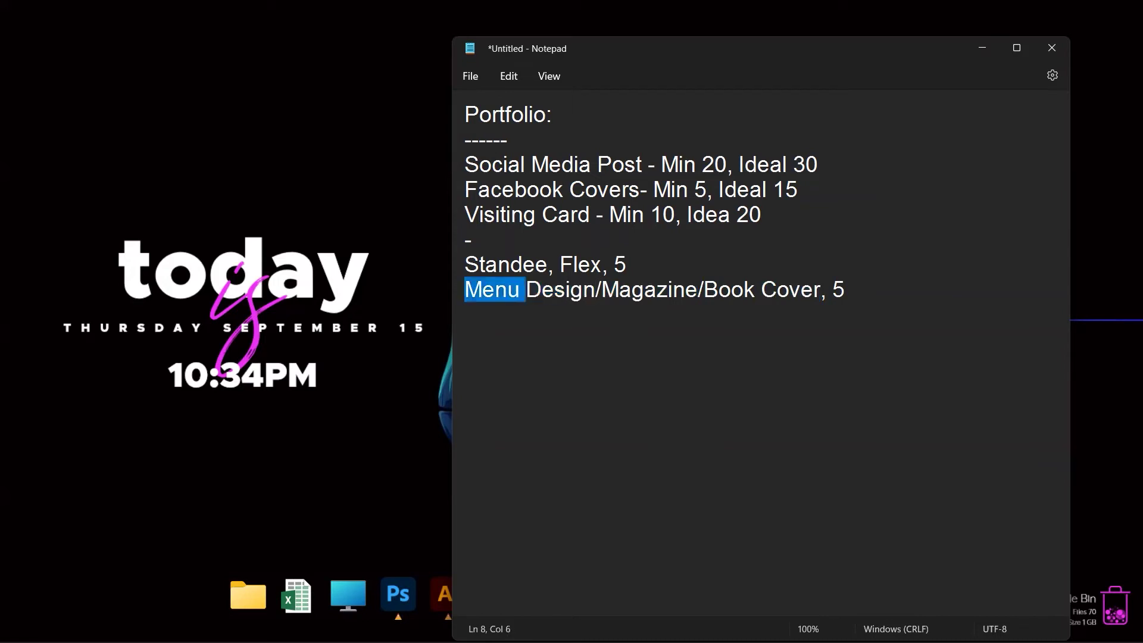
{"action": "key", "text": "ctrl+shift+Right"}
{"action": "key", "text": "ctrl+shift+Right"}
{"action": "key", "text": "ctrl+shift+Right"}
{"action": "key", "text": "ctrl+shift+Right"}
{"action": "key", "text": "ctrl+shift+Right"}
{"action": "key", "text": "ctrl+shift+Right"}
{"action": "key", "text": "ctrl+shift+Right"}
{"action": "key", "text": "Left"}
- Review the Standee and Flex items by highlighting each one, and return to the end of the list
{"action": "key", "text": "Up"}
{"action": "key", "text": "ctrl+shift+Right"}
{"action": "key", "text": "Right"}
{"action": "key", "text": "Right"}
{"action": "key", "text": "shift+Right"}
{"action": "key", "text": "ctrl+shift+Right"}
{"action": "key", "text": "Right"}
{"action": "key", "text": "Right"}
{"action": "key", "text": "Right"}
{"action": "key", "text": "Right"}
{"action": "key", "text": "Down"}
{"action": "key", "text": "Down"}
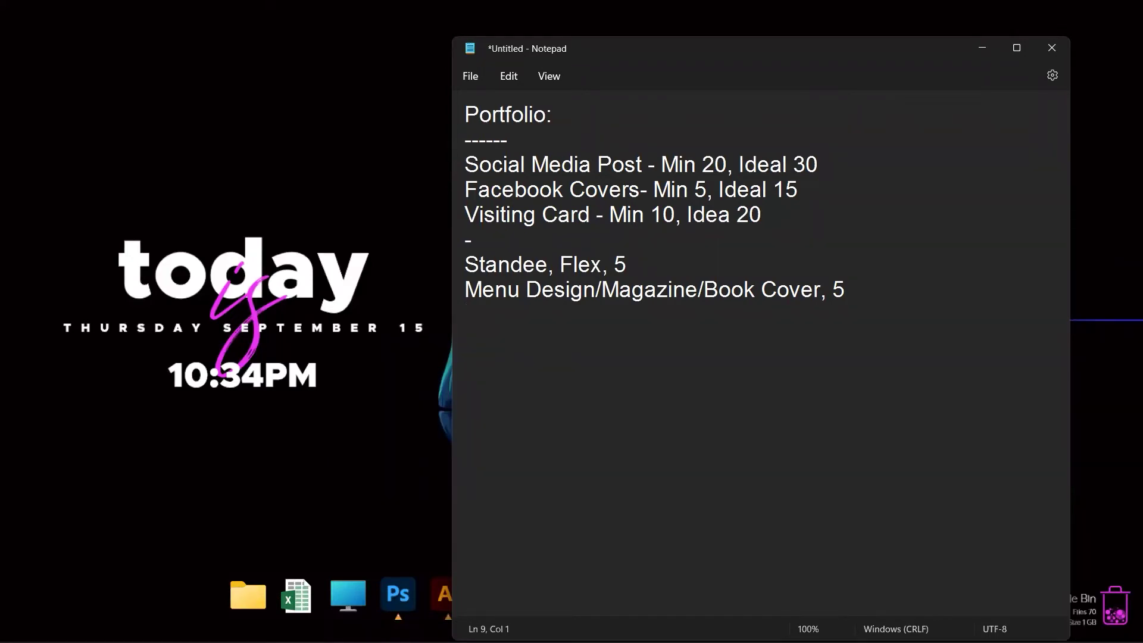
- Select the Social Media Post, Facebook Covers and Visiting Card lines together to review them
{"action": "key", "text": "Up"}
{"action": "key", "text": "Up"}
{"action": "key", "text": "Up"}
{"action": "key", "text": "Up"}
{"action": "key", "text": "Up"}
{"action": "key", "text": "Up"}
{"action": "key", "text": "Home"}
{"action": "key", "text": "Down"}
{"action": "key", "text": "Down"}
{"action": "key", "text": "Down"}
{"action": "key", "text": "shift+Up"}
{"action": "key", "text": "shift+Up"}
{"action": "key", "text": "shift+Up"}
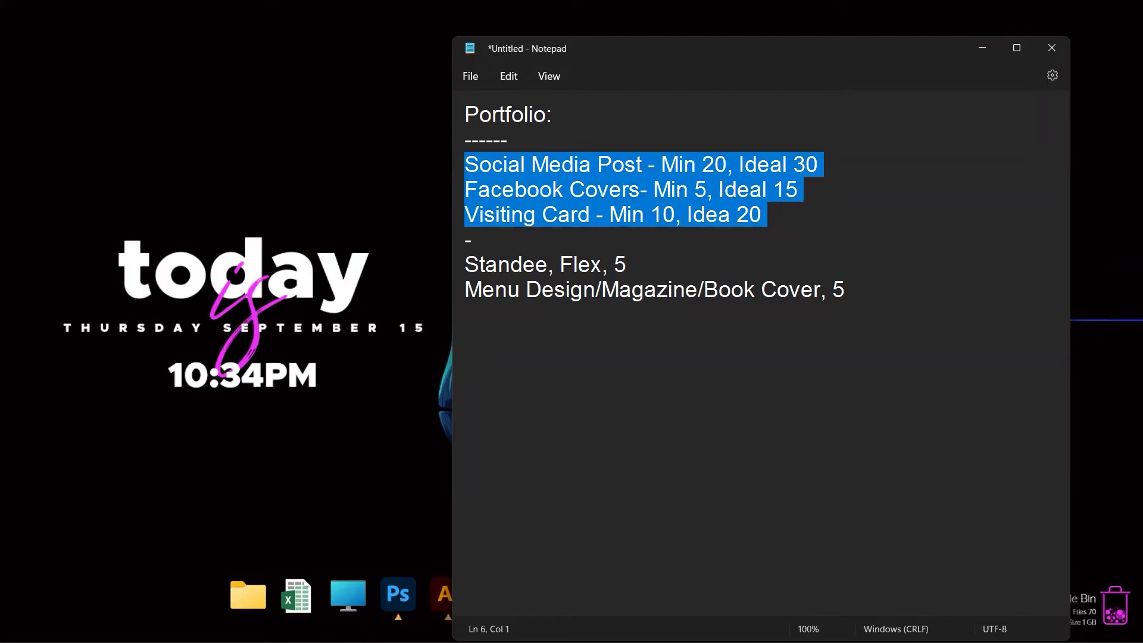
- Review the Visiting Card, Facebook Covers and Social Media Post lines by extending a highlight upward line by line, and clear it
{"action": "key", "text": "Right"}
{"action": "key", "text": "shift+Up"}
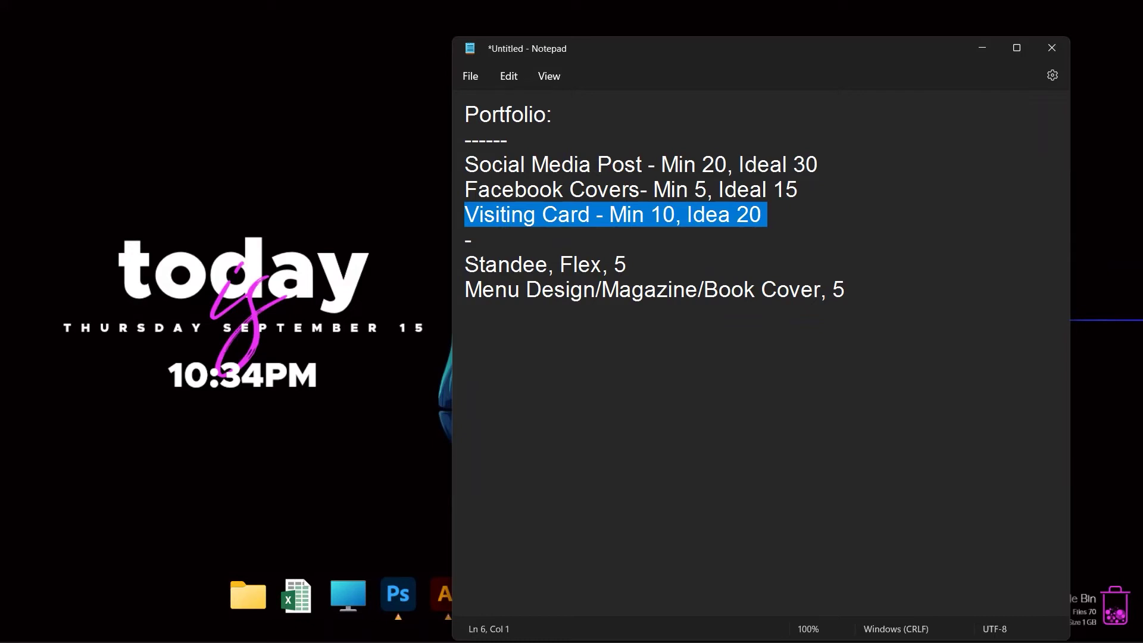
{"action": "key", "text": "shift+Up"}
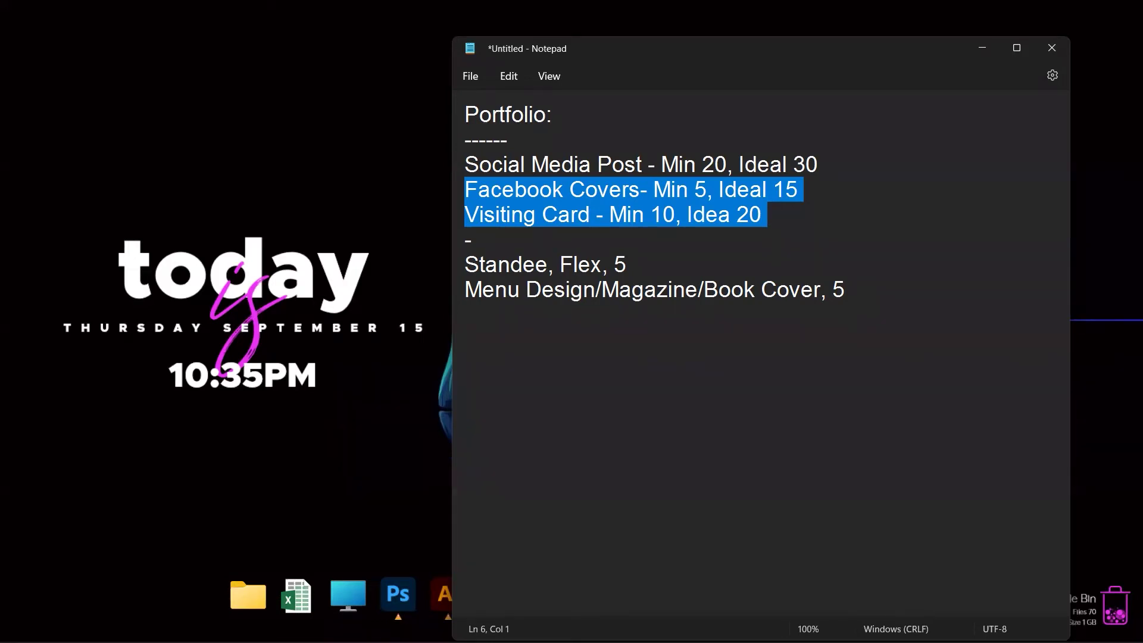
{"action": "key", "text": "shift+Up"}
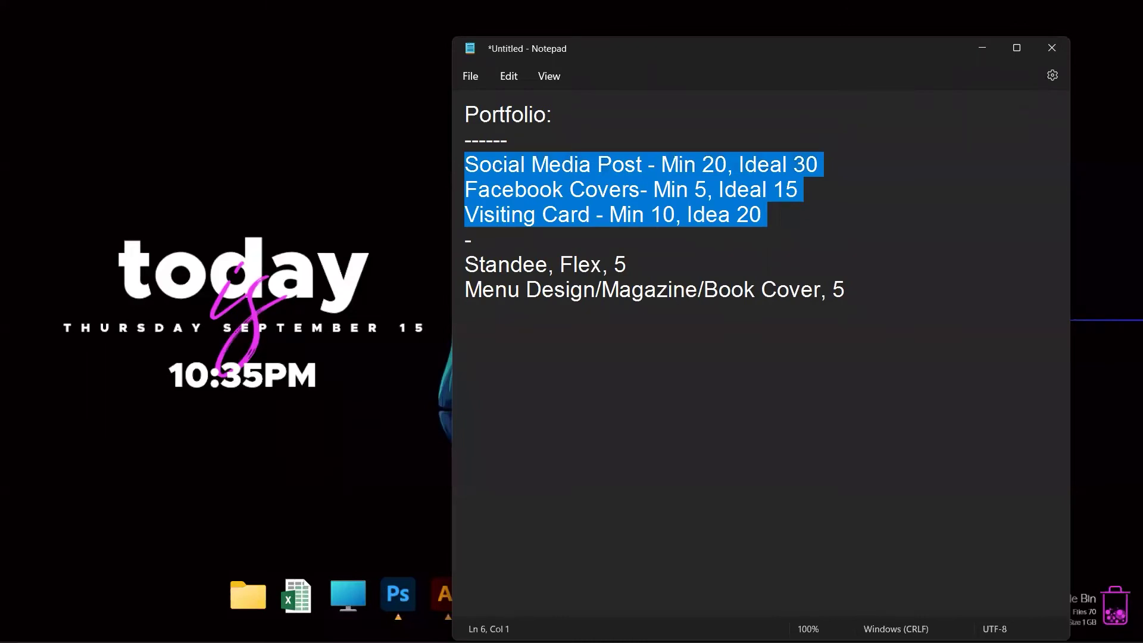
{"action": "key", "text": "shift+Down"}
{"action": "key", "text": "shift+Down"}
{"action": "key", "text": "shift+Down"}
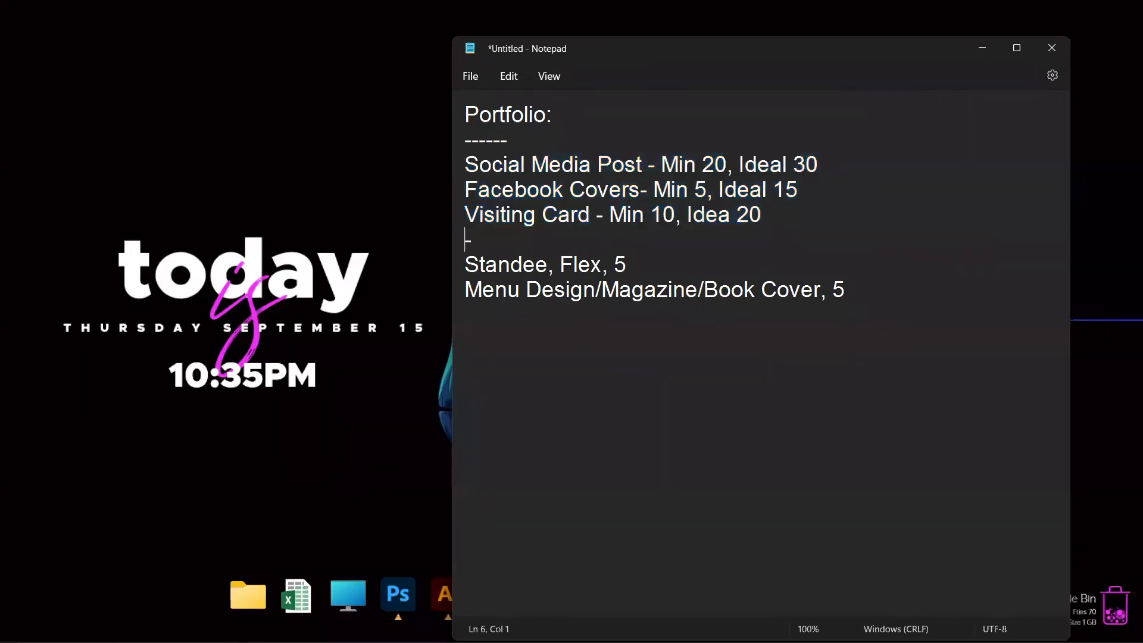
- Review the Standee, Flex and Menu Design/Magazine/Book Cover lines by highlighting downward from the dash line, and clear the highlight
{"action": "key", "text": "shift+Down"}
{"action": "key", "text": "shift+Down"}
{"action": "key", "text": "shift+Down"}
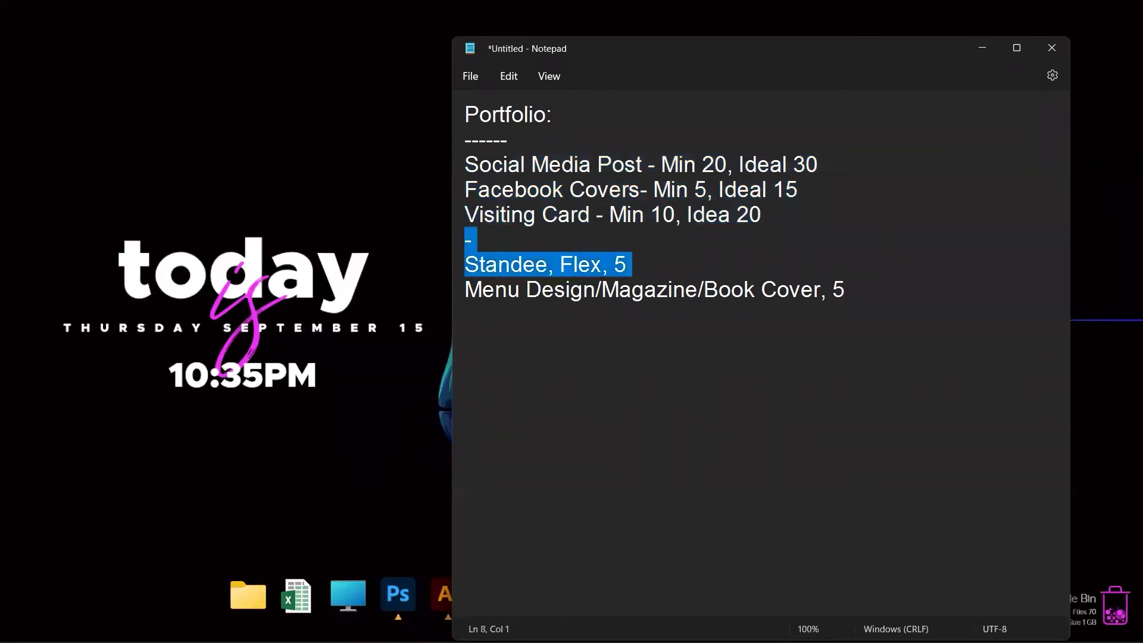
{"action": "key", "text": "Right"}
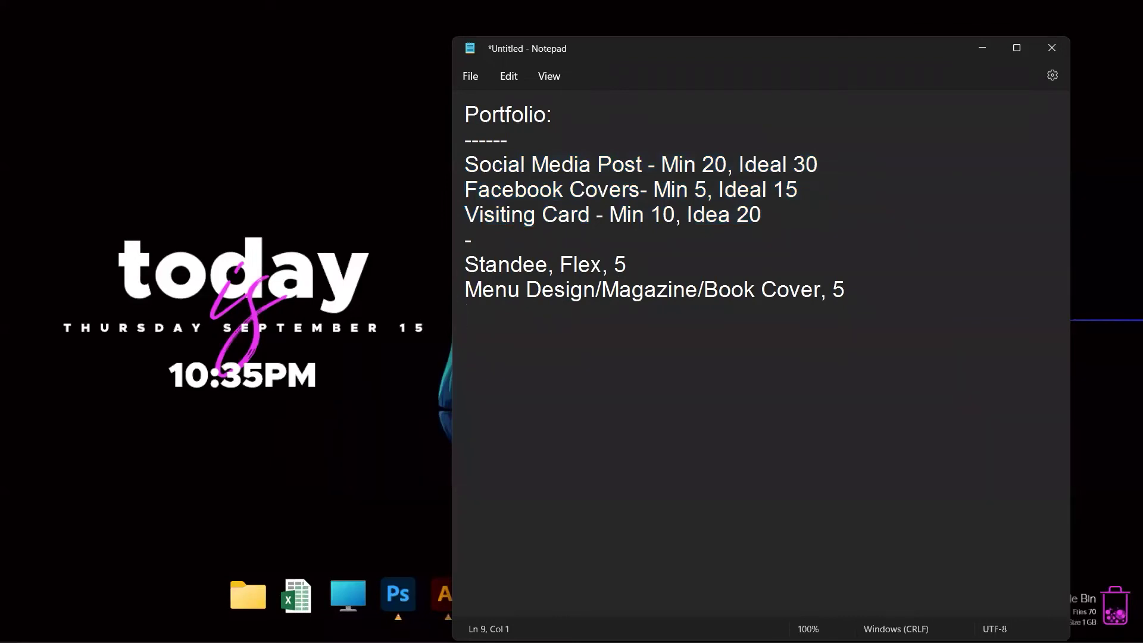
- Highlight the whole portfolio list for review, and place the cursor back at the end of the Standee, Flex line
{"action": "key", "text": "ctrl+a"}
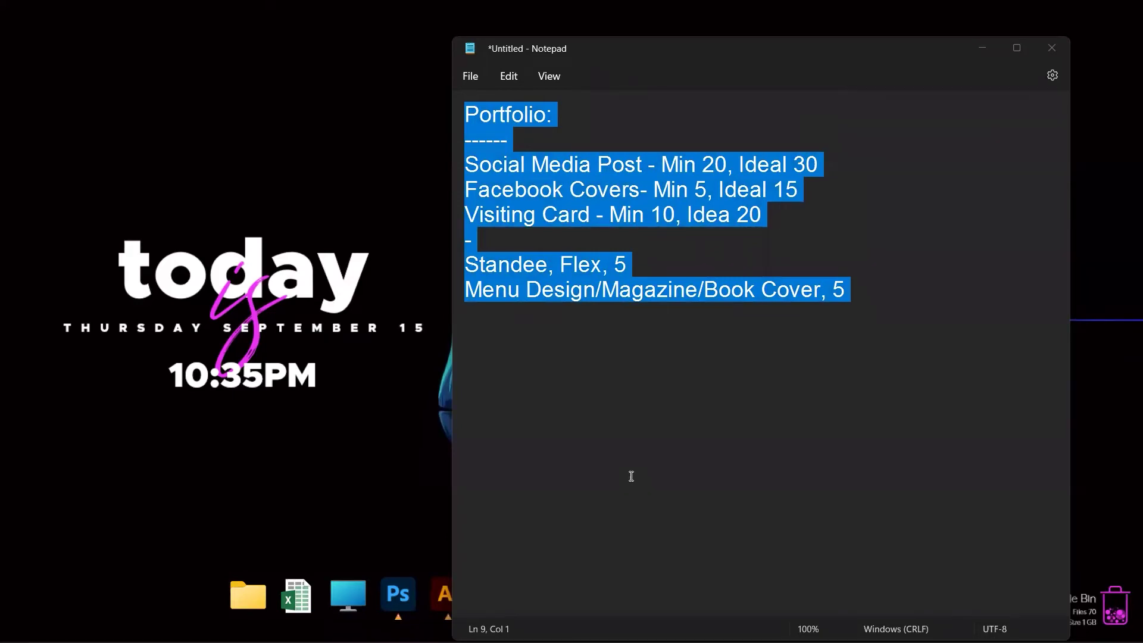
{"action": "left_click", "coordinate": [642, 432]}
{"action": "left_click", "coordinate": [968, 272]}
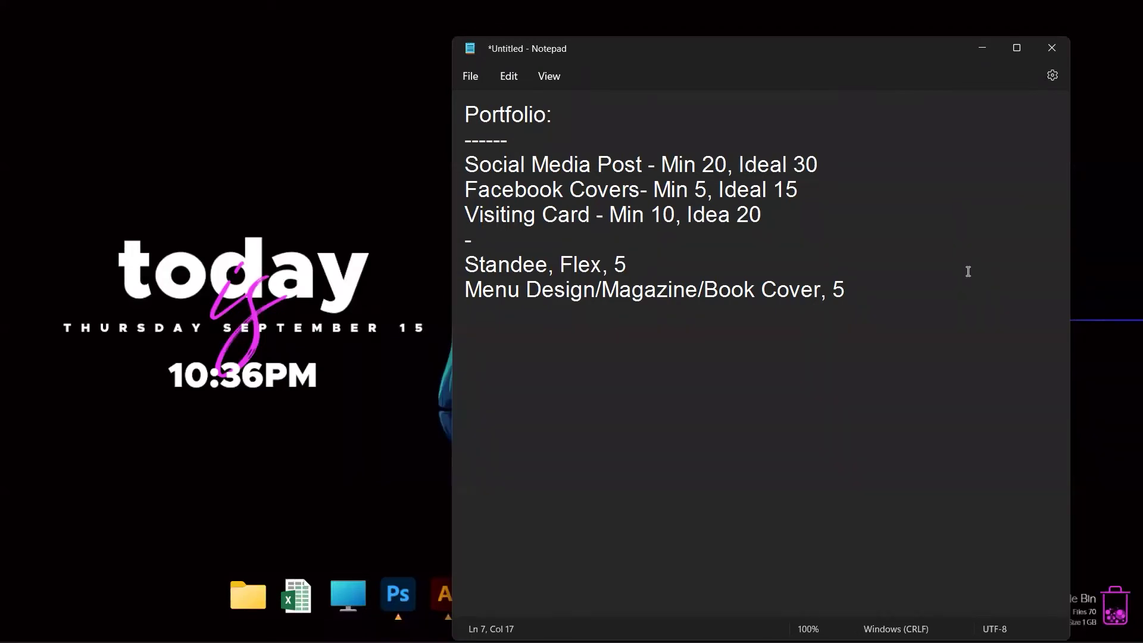
- Switch to Google Chrome and open the freelance designer's personal portfolio website in a new tab
{"action": "key", "text": "alt+Tab"}
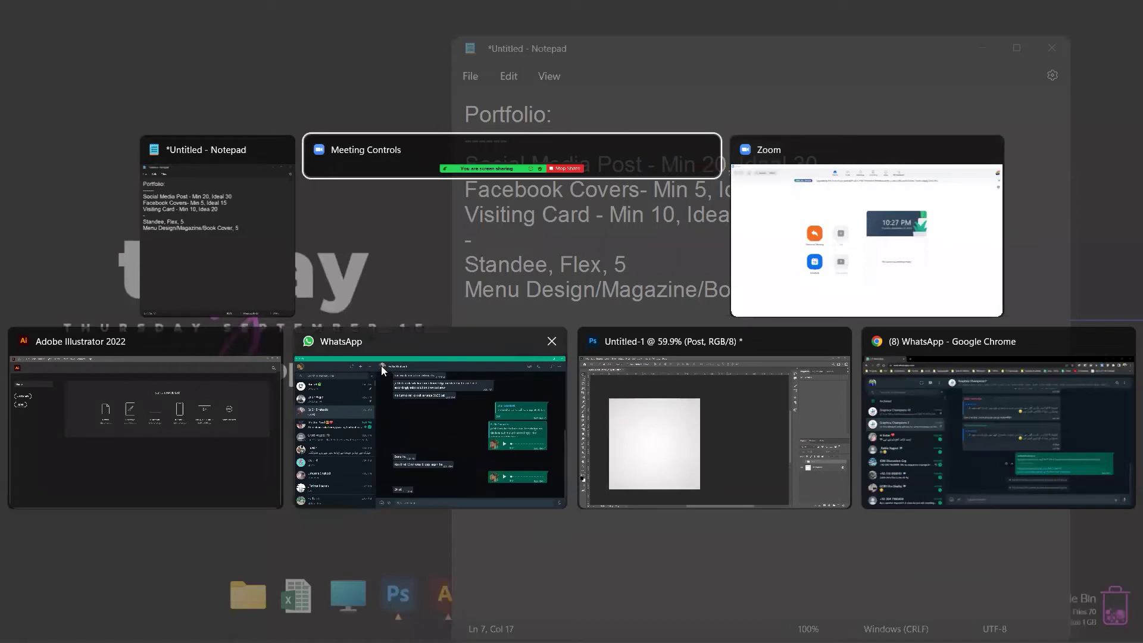
{"action": "left_click", "coordinate": [937, 414]}
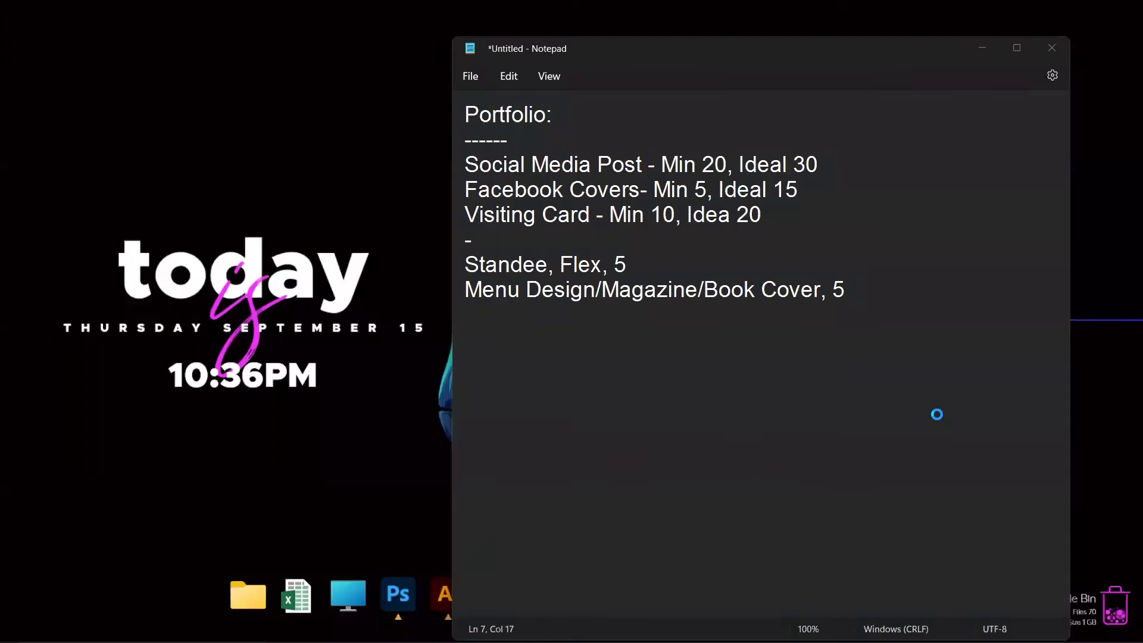
{"action": "key", "text": "ctrl+t"}
{"action": "type", "text": "has"}
{"action": "key", "text": "Return"}
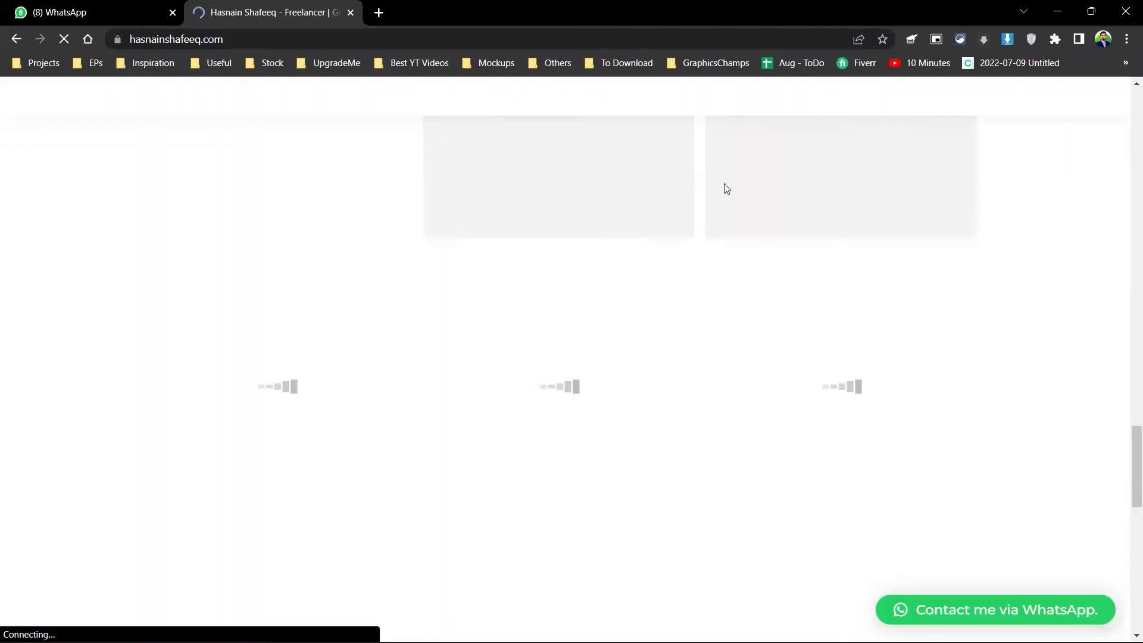
- Examine the social media post designs in the My Portfolio gallery, from the first row down to the last
{"action": "scroll", "coordinate": [729, 196], "scroll_direction": "up", "scroll_amount": 5}
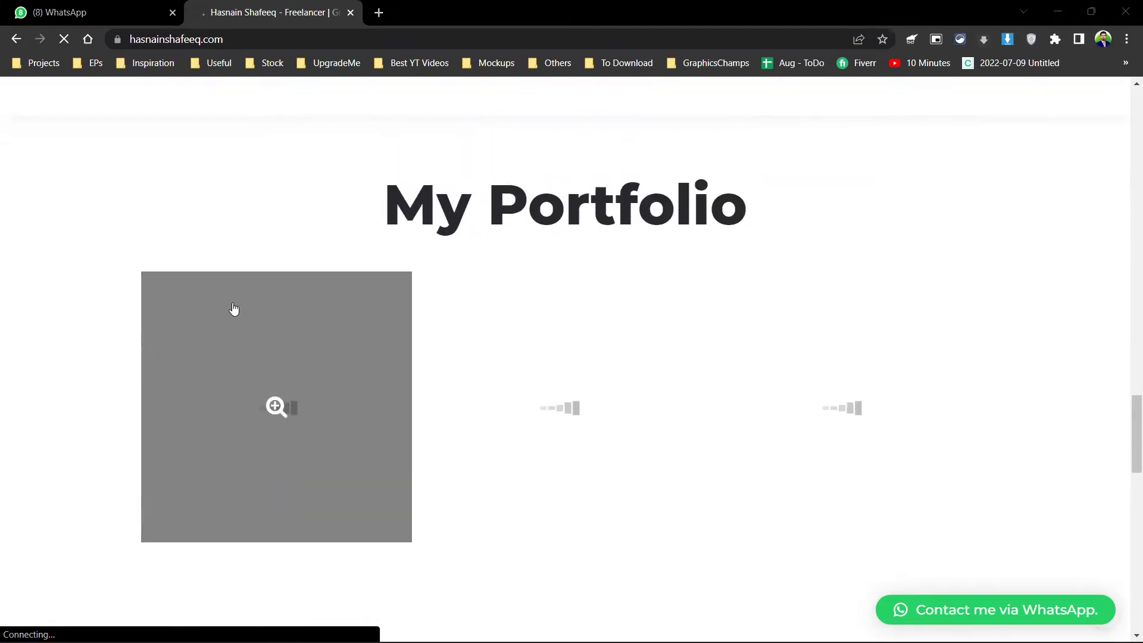
{"action": "scroll", "coordinate": [786, 439], "scroll_direction": "down", "scroll_amount": 3}
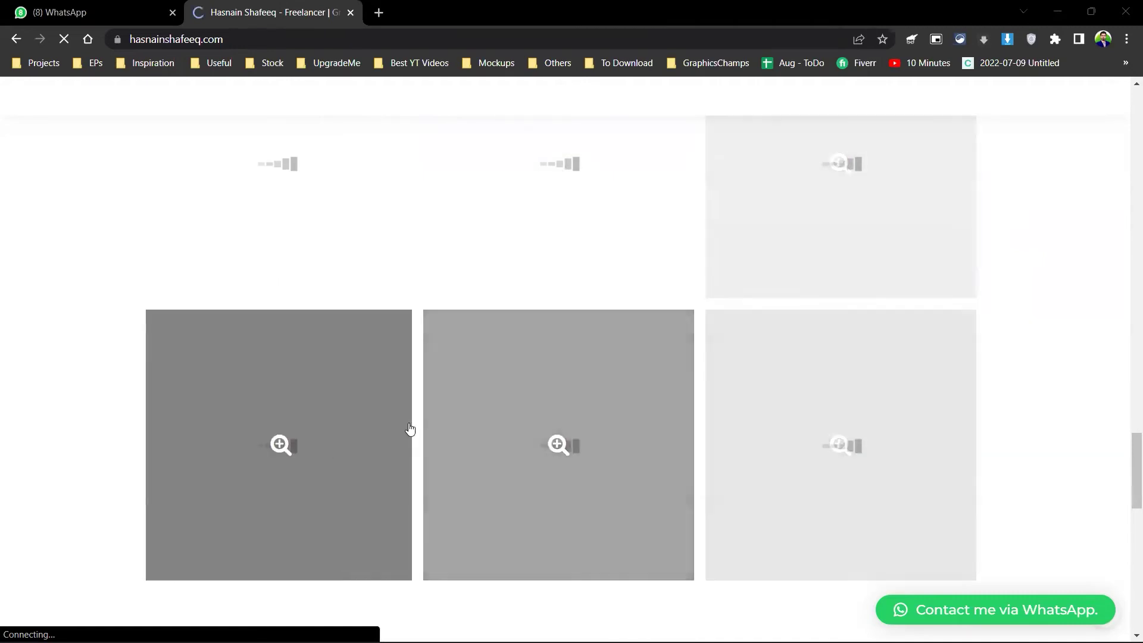
{"action": "scroll", "coordinate": [526, 451], "scroll_direction": "down", "scroll_amount": 3}
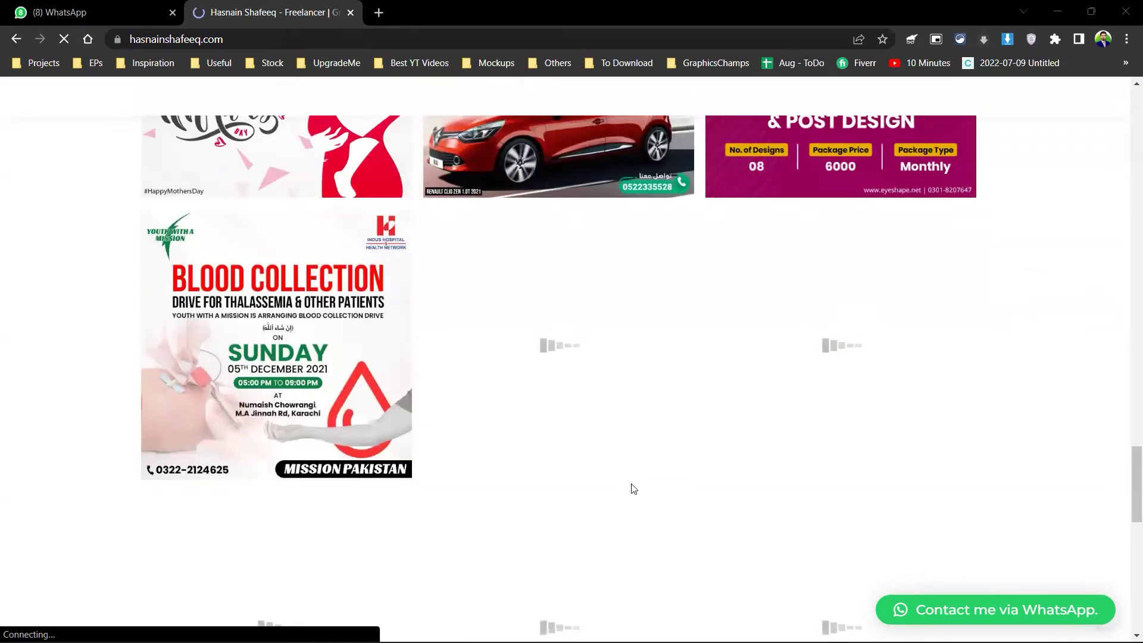
{"action": "scroll", "coordinate": [633, 488], "scroll_direction": "up", "scroll_amount": 4}
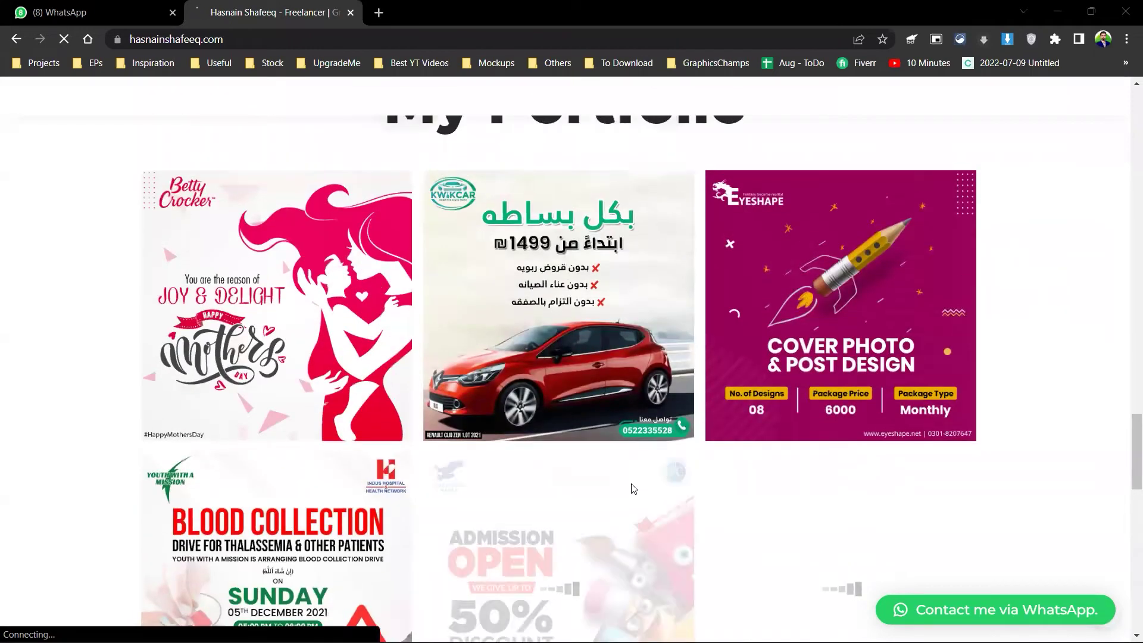
{"action": "scroll", "coordinate": [632, 488], "scroll_direction": "down", "scroll_amount": 1}
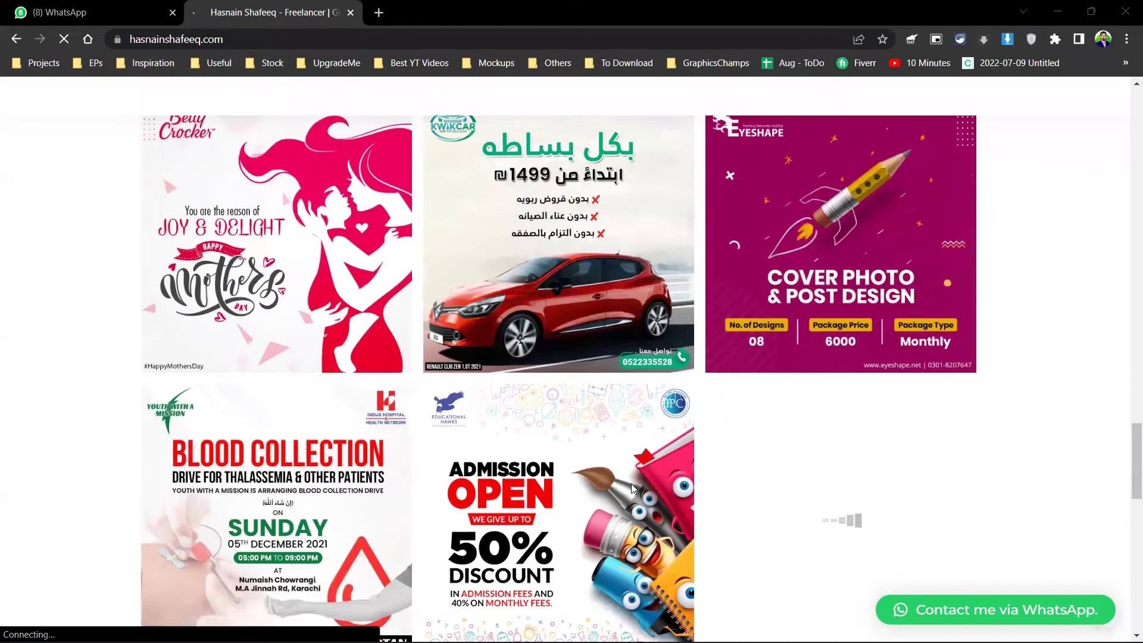
{"action": "scroll", "coordinate": [632, 485], "scroll_direction": "down", "scroll_amount": 2}
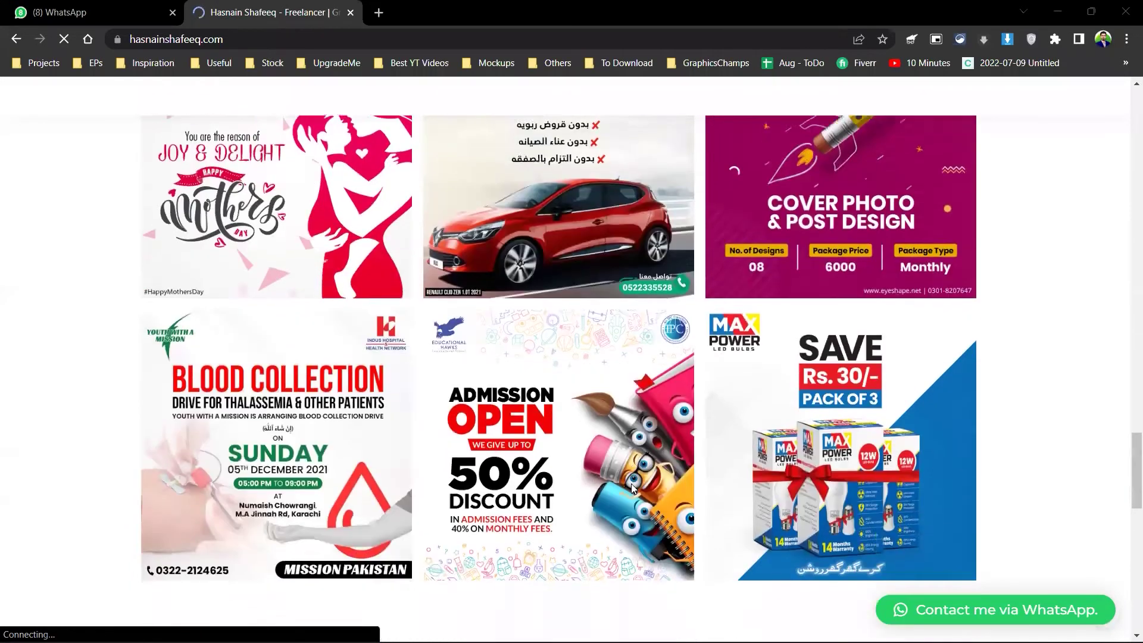
{"action": "scroll", "coordinate": [633, 488], "scroll_direction": "down", "scroll_amount": 1}
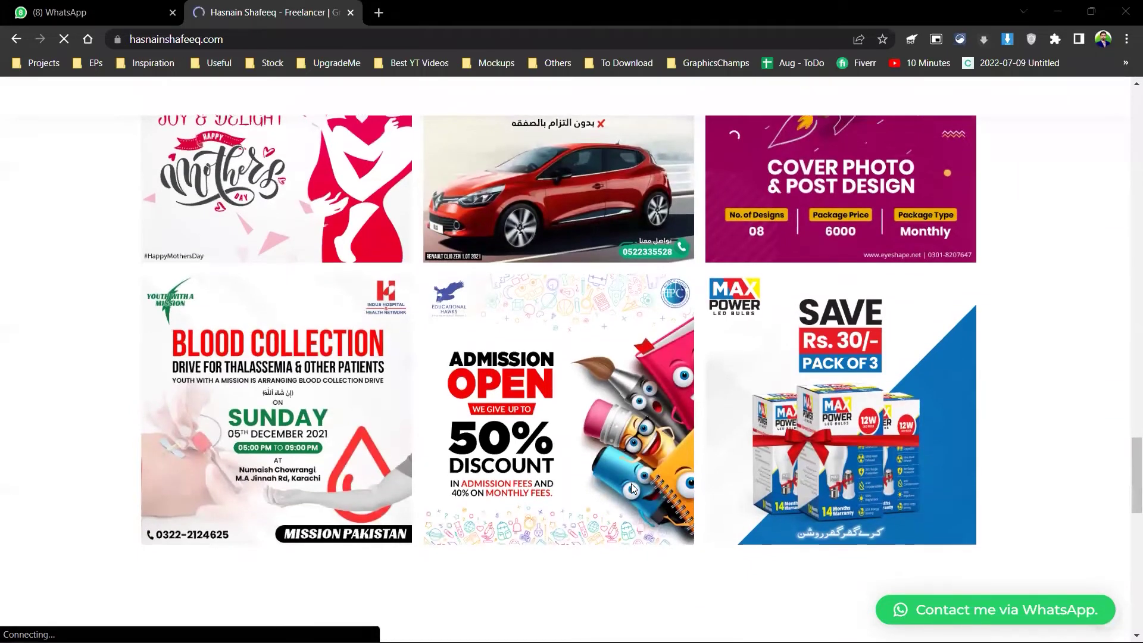
{"action": "scroll", "coordinate": [632, 489], "scroll_direction": "up", "scroll_amount": 5}
{"action": "scroll", "coordinate": [634, 489], "scroll_direction": "down", "scroll_amount": 5}
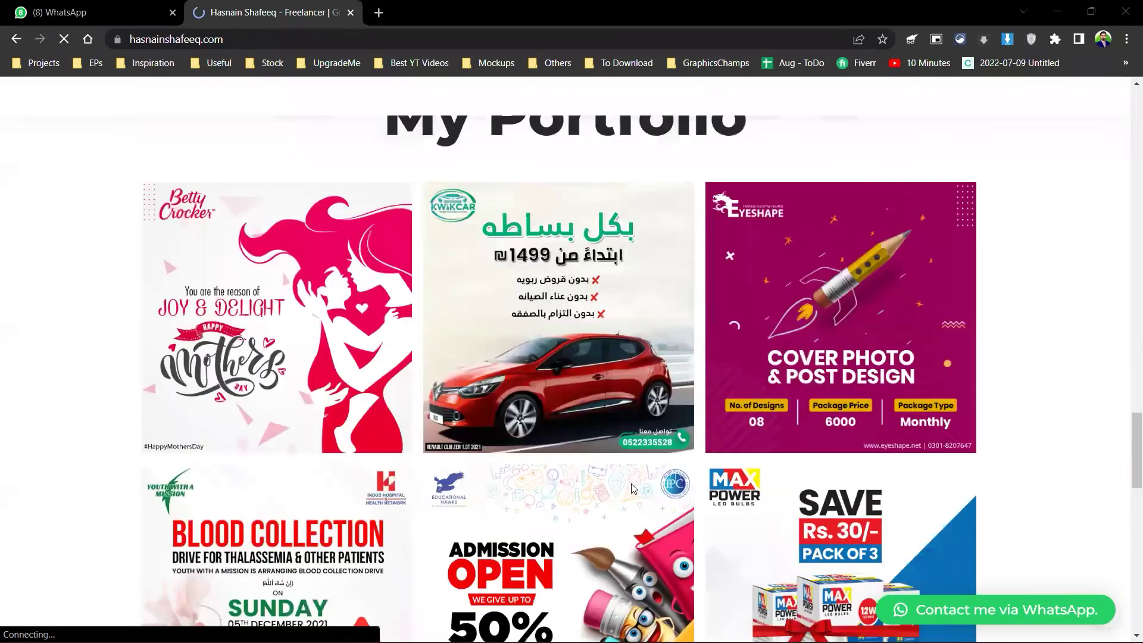
{"action": "scroll", "coordinate": [633, 488], "scroll_direction": "down", "scroll_amount": 1}
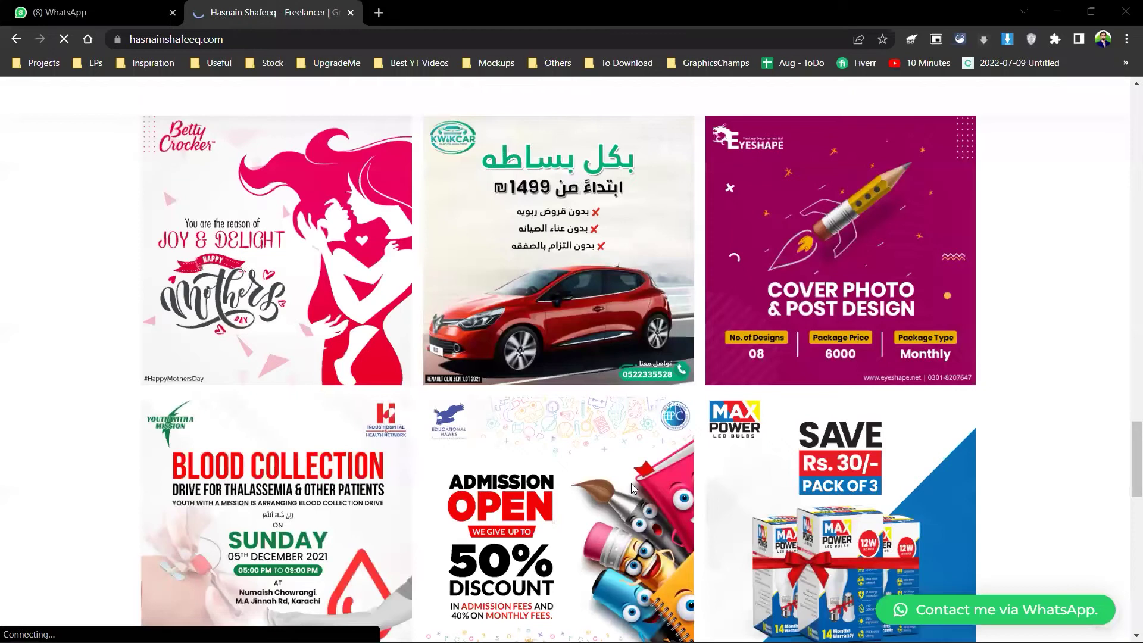
{"action": "scroll", "coordinate": [634, 488], "scroll_direction": "down", "scroll_amount": 8}
{"action": "scroll", "coordinate": [633, 488], "scroll_direction": "down", "scroll_amount": 4}
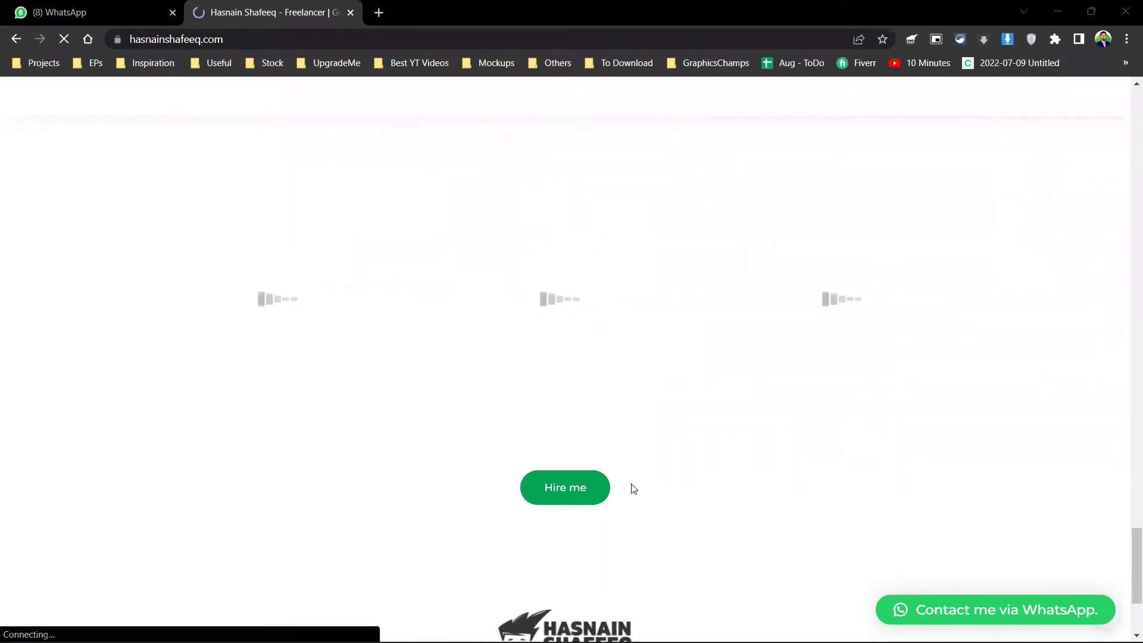
{"action": "scroll", "coordinate": [633, 488], "scroll_direction": "up", "scroll_amount": 1}
{"action": "scroll", "coordinate": [634, 488], "scroll_direction": "up", "scroll_amount": 10}
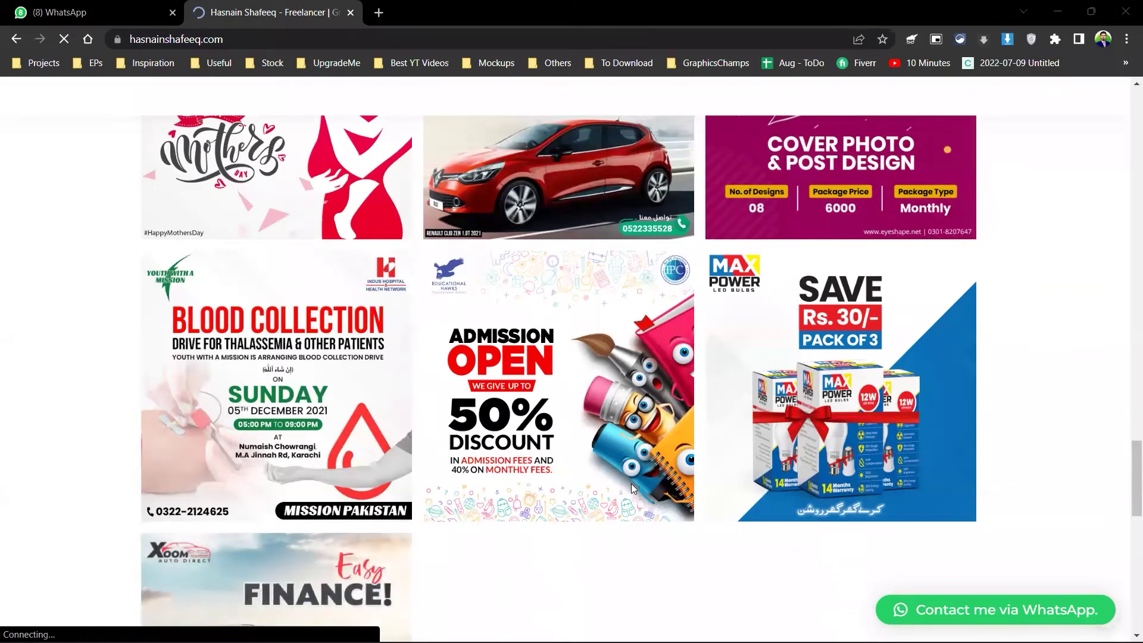
{"action": "scroll", "coordinate": [631, 484], "scroll_direction": "up", "scroll_amount": 1}
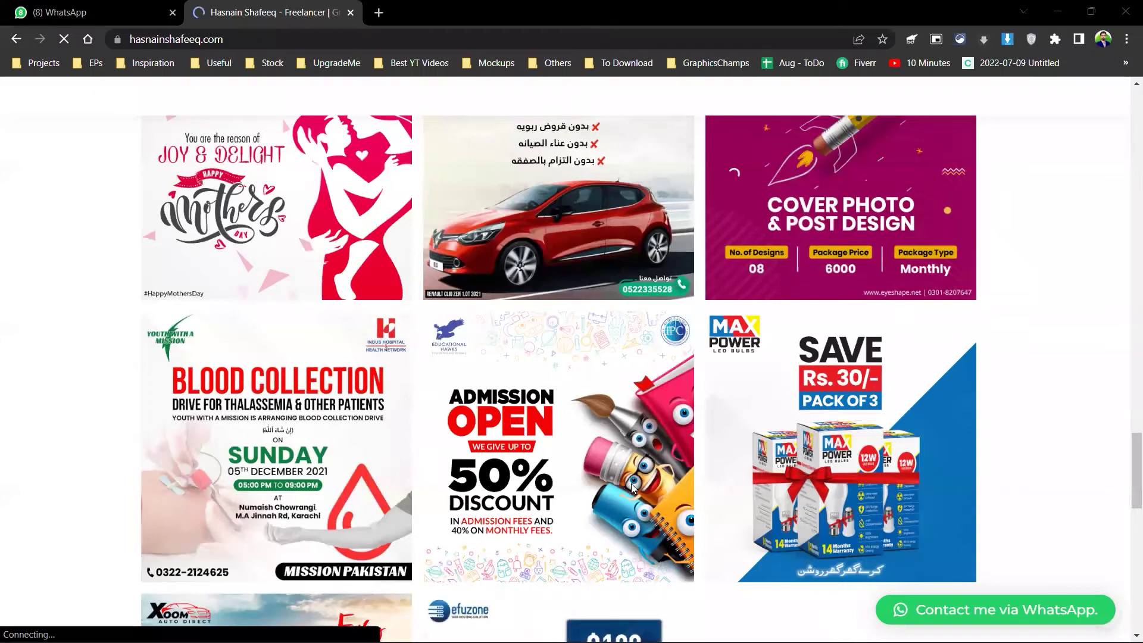
{"action": "scroll", "coordinate": [631, 487], "scroll_direction": "down", "scroll_amount": 3}
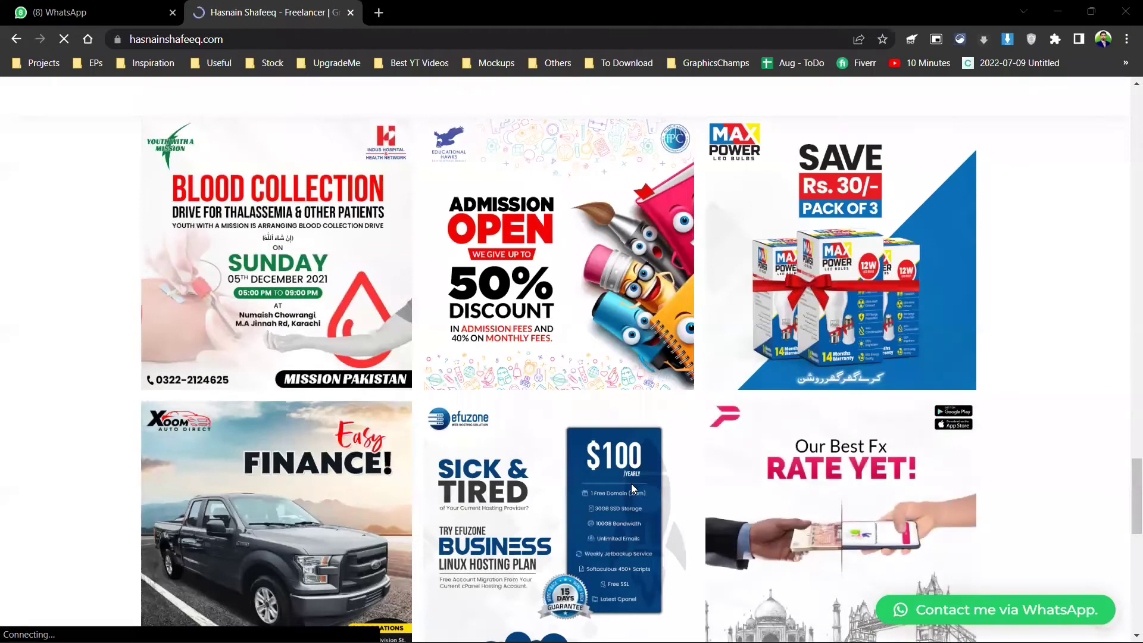
{"action": "scroll", "coordinate": [631, 484], "scroll_direction": "down", "scroll_amount": 1}
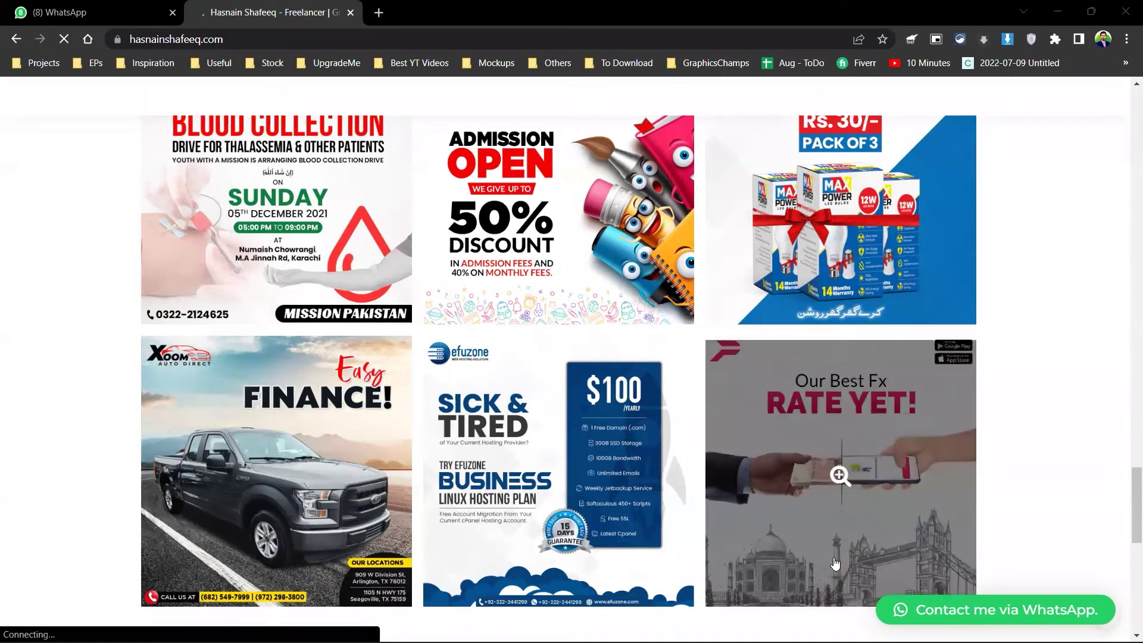
{"action": "scroll", "coordinate": [660, 472], "scroll_direction": "down", "scroll_amount": 4}
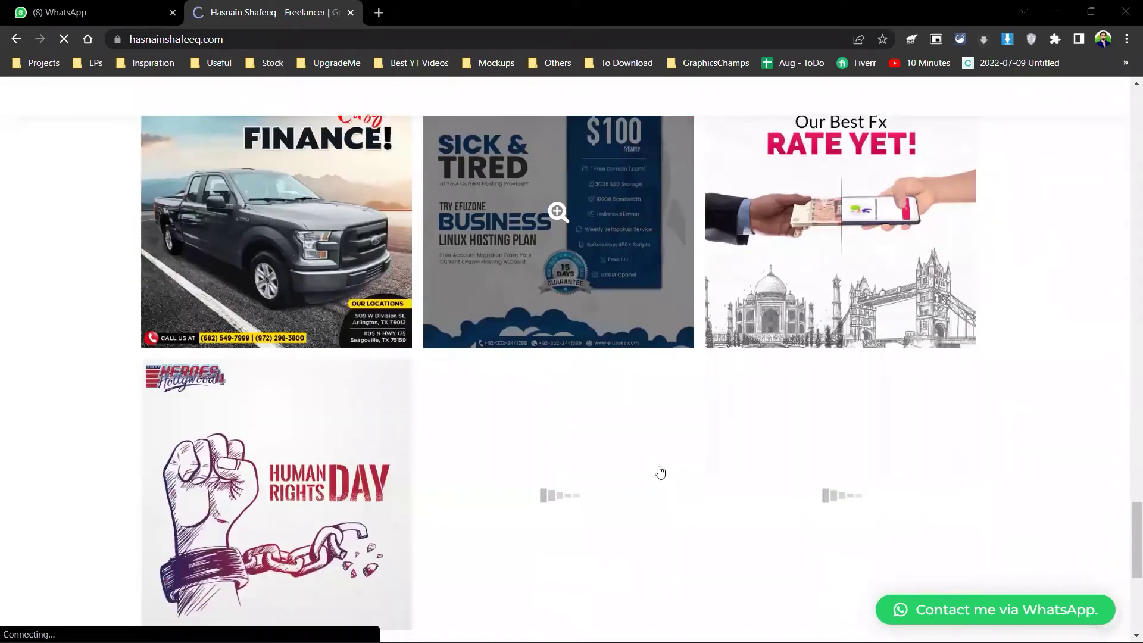
{"action": "scroll", "coordinate": [660, 472], "scroll_direction": "up", "scroll_amount": 3}
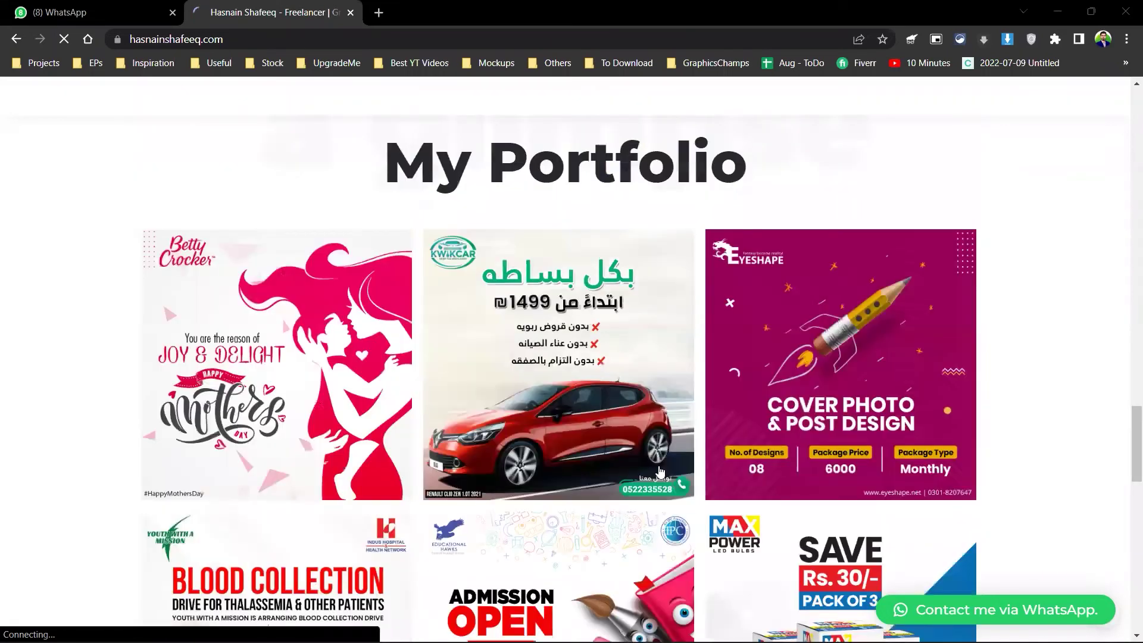
{"action": "scroll", "coordinate": [661, 472], "scroll_direction": "down", "scroll_amount": 1}
{"action": "scroll", "coordinate": [660, 472], "scroll_direction": "down", "scroll_amount": 7}
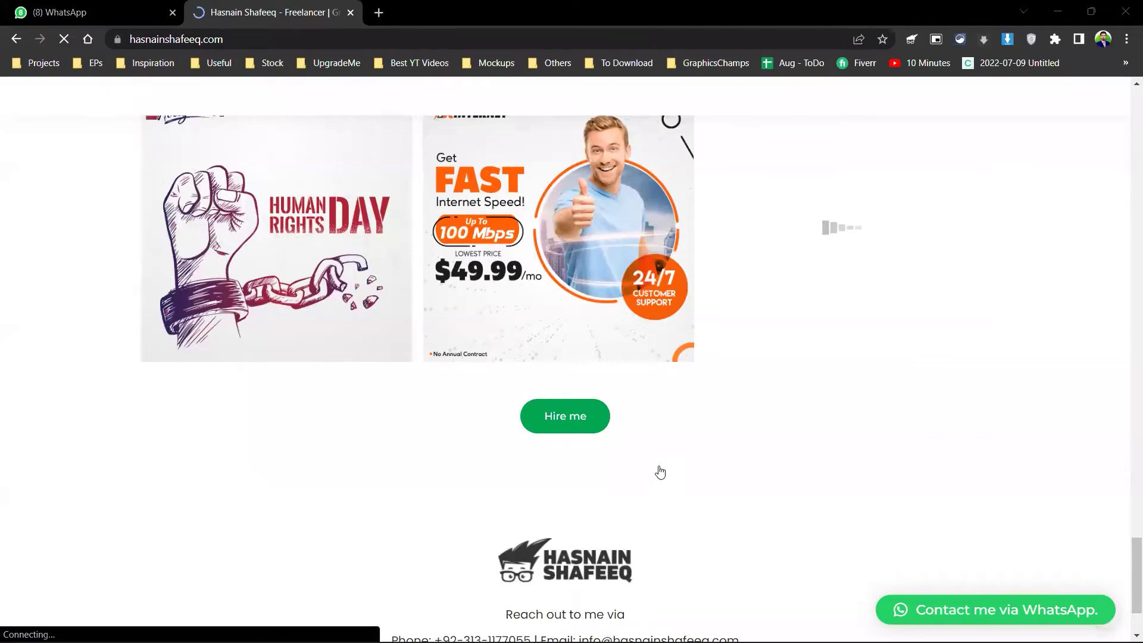
{"action": "scroll", "coordinate": [660, 472], "scroll_direction": "up", "scroll_amount": 2}
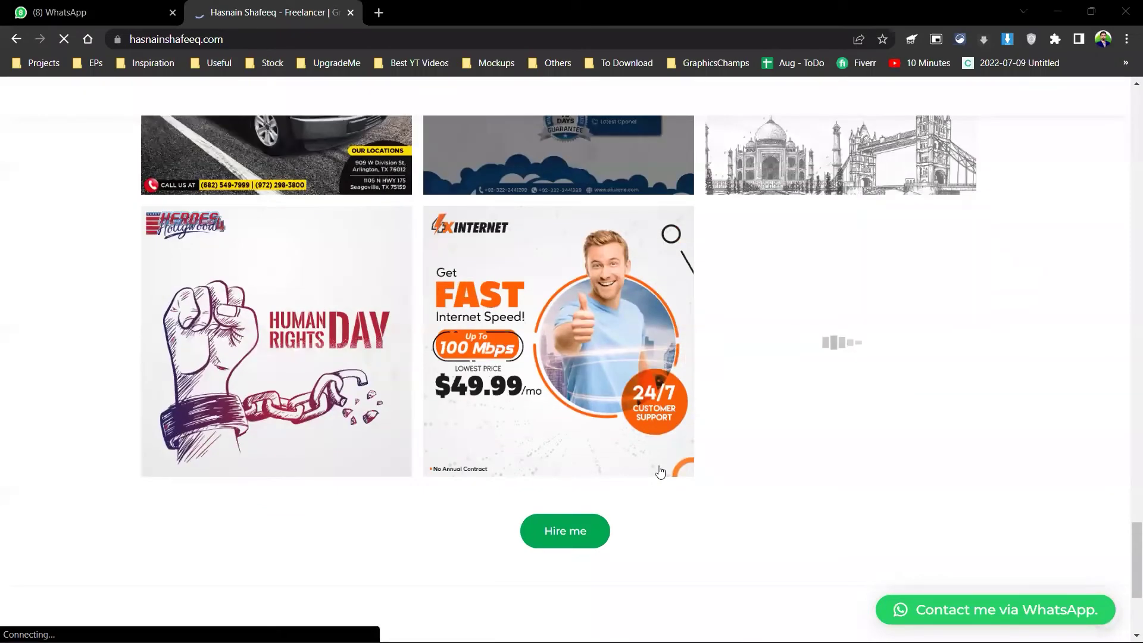
{"action": "left_click", "coordinate": [557, 37]}
{"action": "key", "text": "Right"}
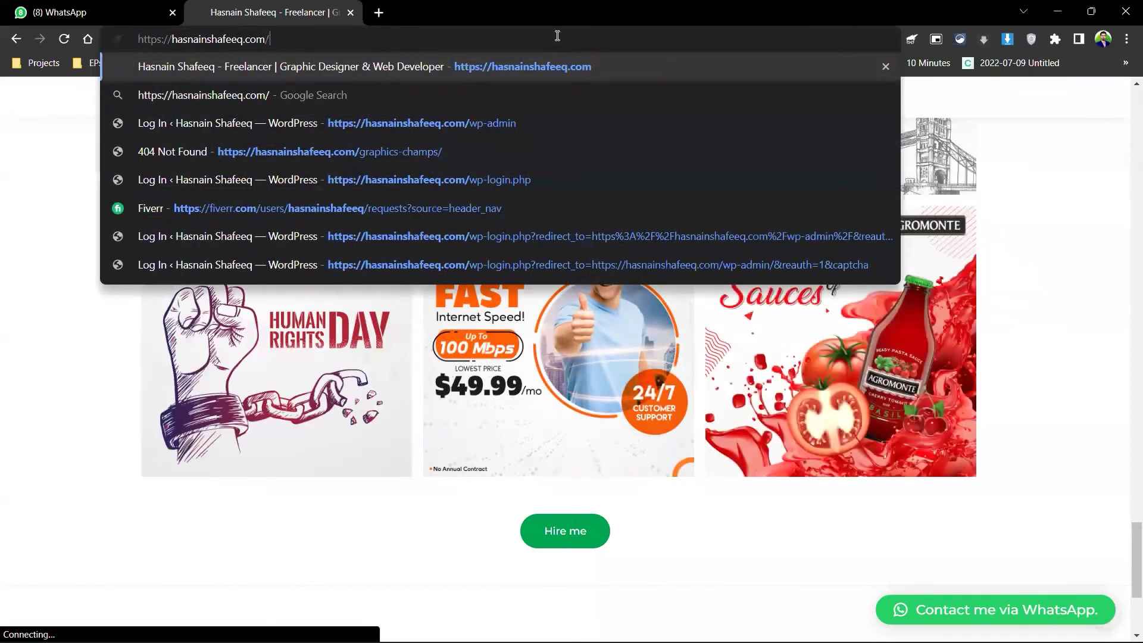
{"action": "type", "text": "da"}
{"action": "key", "text": "BackSpace"}
{"action": "key", "text": "BackSpace"}
{"action": "type", "text": "fa"}
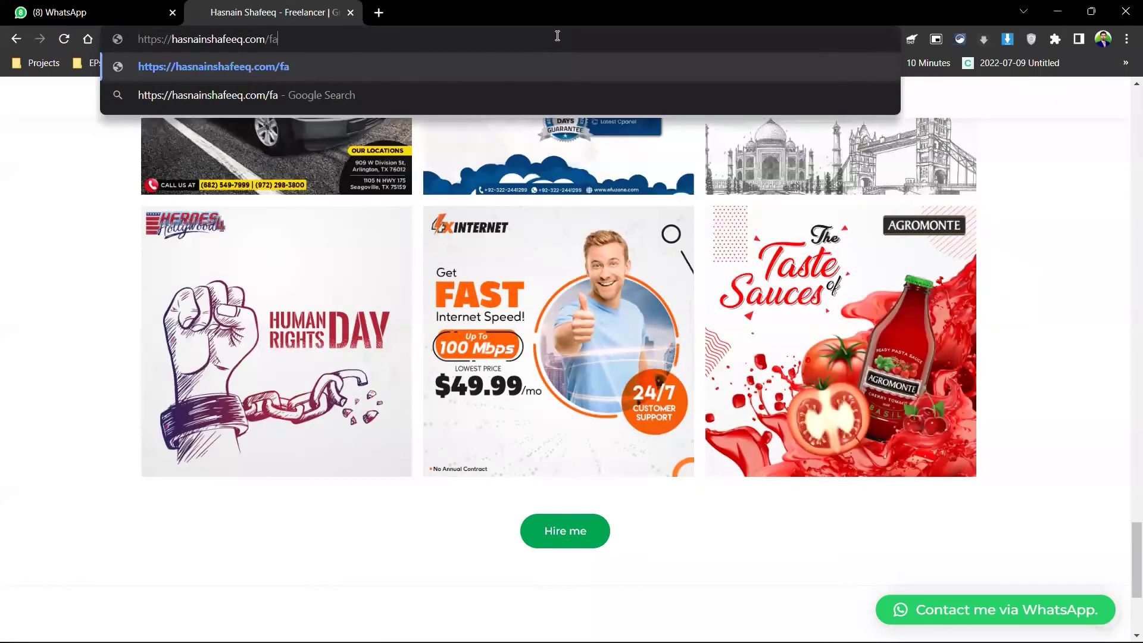
{"action": "key", "text": "BackSpace"}
{"action": "key", "text": "BackSpace"}
{"action": "left_click", "coordinate": [1017, 613]}
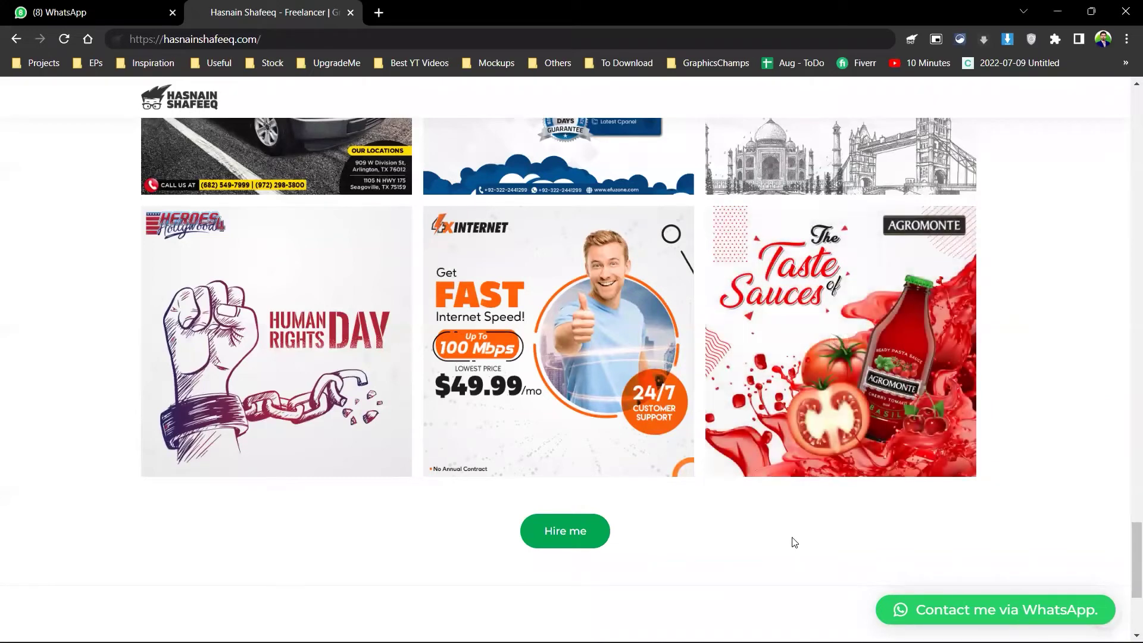
- Look back over the My Portfolio gallery from the last row of designs up to the first rows
{"action": "scroll", "coordinate": [792, 541], "scroll_direction": "up", "scroll_amount": 2}
{"action": "scroll", "coordinate": [792, 542], "scroll_direction": "up", "scroll_amount": 3}
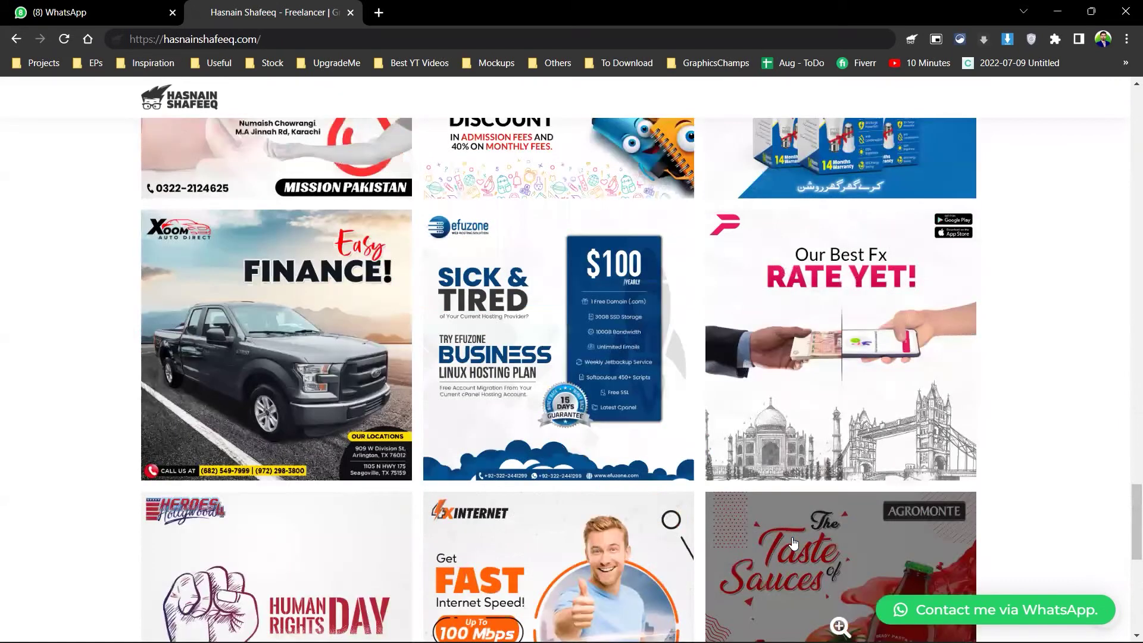
{"action": "scroll", "coordinate": [792, 541], "scroll_direction": "up", "scroll_amount": 6}
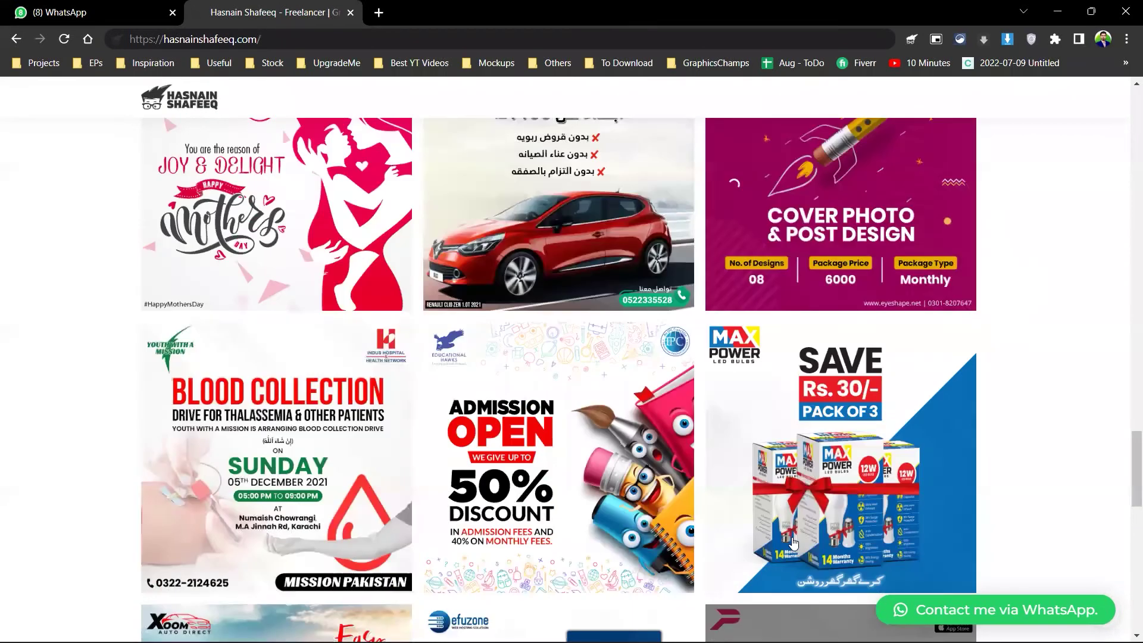
{"action": "scroll", "coordinate": [793, 543], "scroll_direction": "up", "scroll_amount": 3}
{"action": "scroll", "coordinate": [793, 543], "scroll_direction": "down", "scroll_amount": 5}
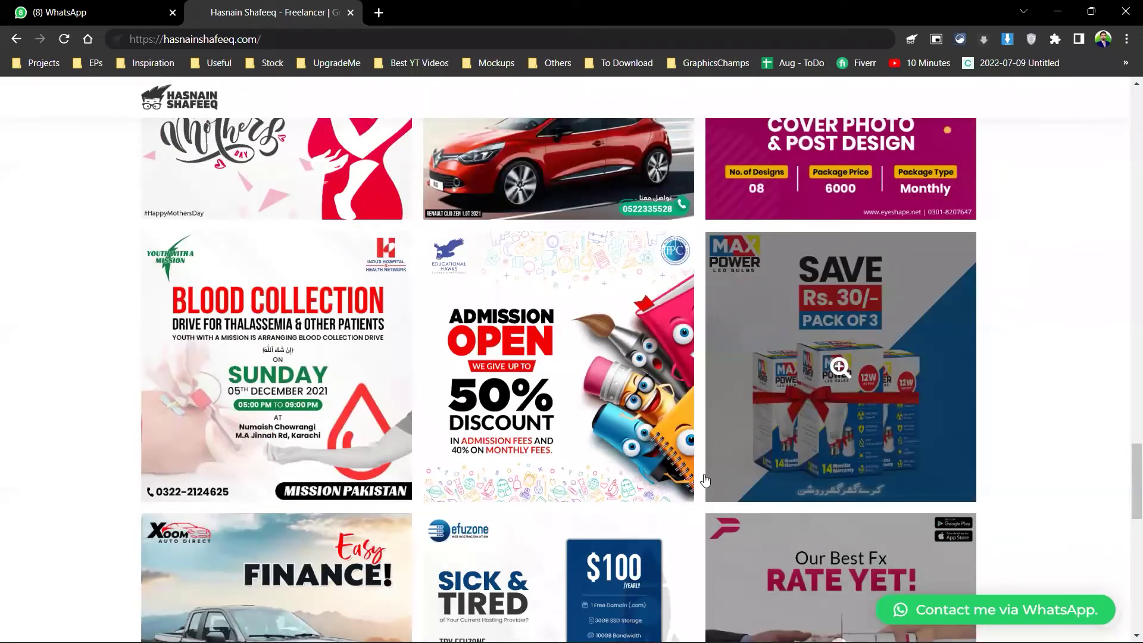
- Review the sample designs in the My Portfolio gallery again, down to the contact footer and back through the rows
{"action": "scroll", "coordinate": [558, 386], "scroll_direction": "down", "scroll_amount": 1}
{"action": "scroll", "coordinate": [559, 386], "scroll_direction": "down", "scroll_amount": 7}
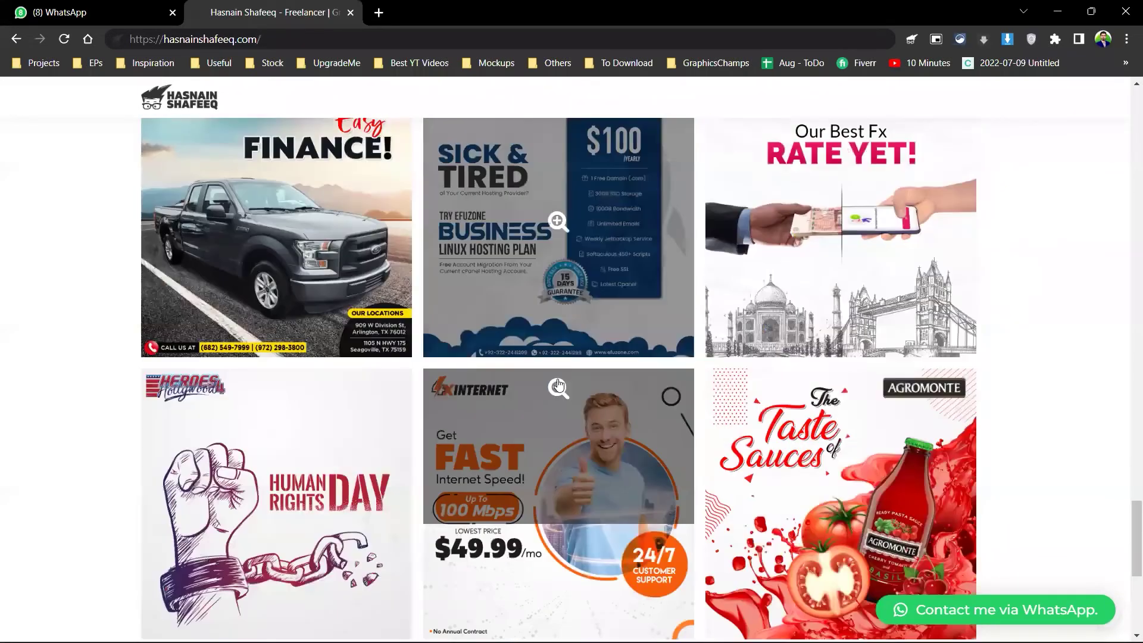
{"action": "scroll", "coordinate": [559, 385], "scroll_direction": "down", "scroll_amount": 4}
{"action": "scroll", "coordinate": [558, 386], "scroll_direction": "up", "scroll_amount": 15}
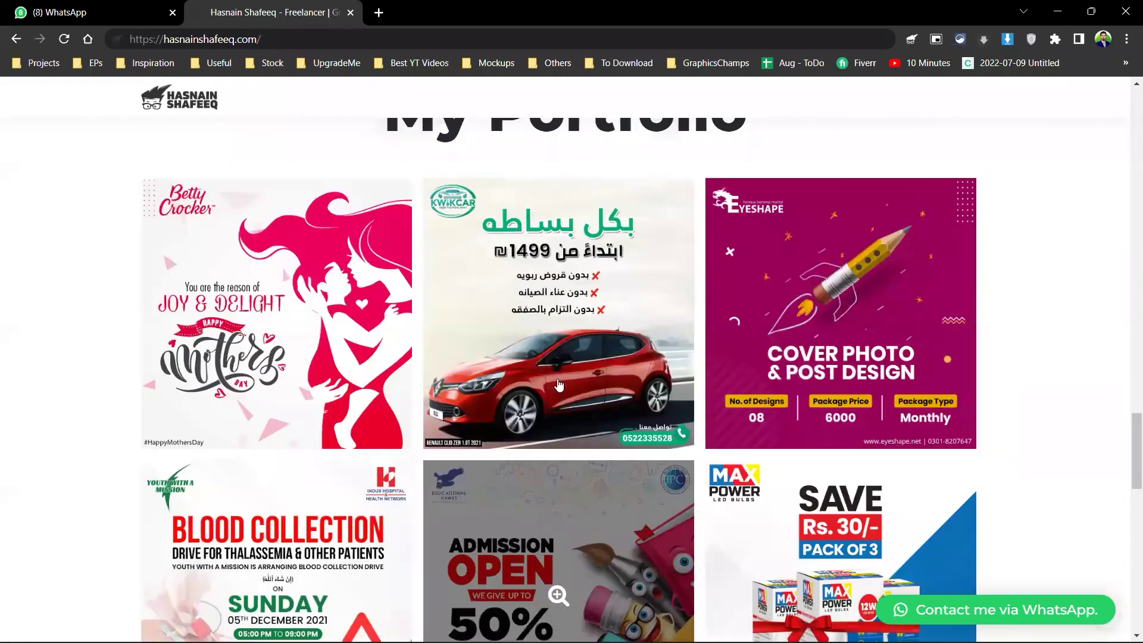
{"action": "scroll", "coordinate": [558, 386], "scroll_direction": "down", "scroll_amount": 4}
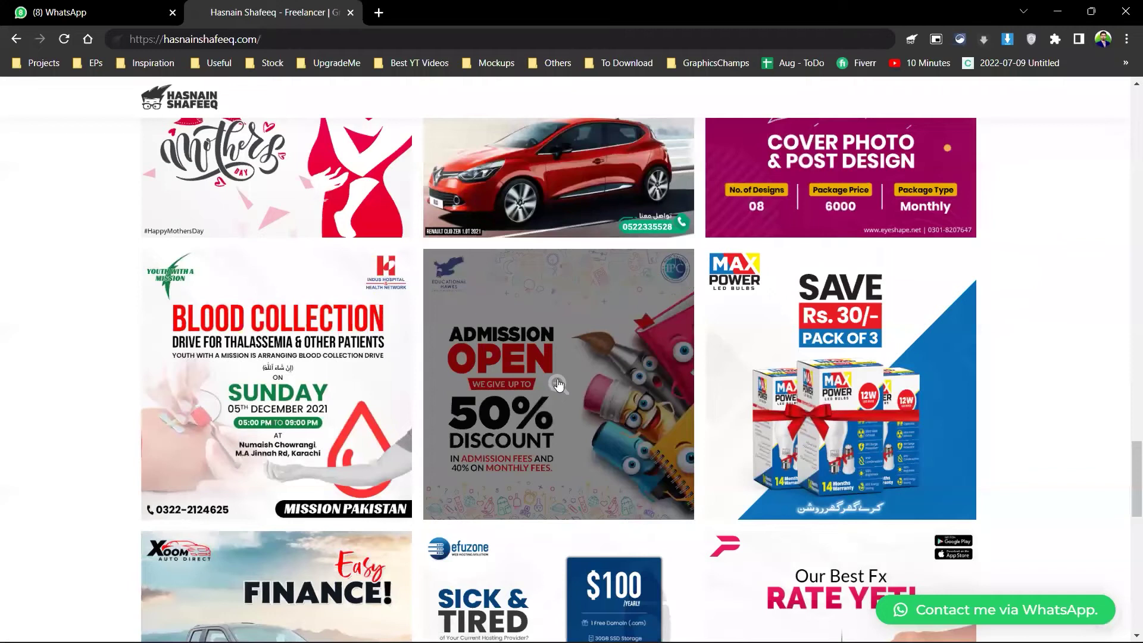
{"action": "scroll", "coordinate": [558, 386], "scroll_direction": "down", "scroll_amount": 6}
{"action": "scroll", "coordinate": [558, 386], "scroll_direction": "down", "scroll_amount": 3}
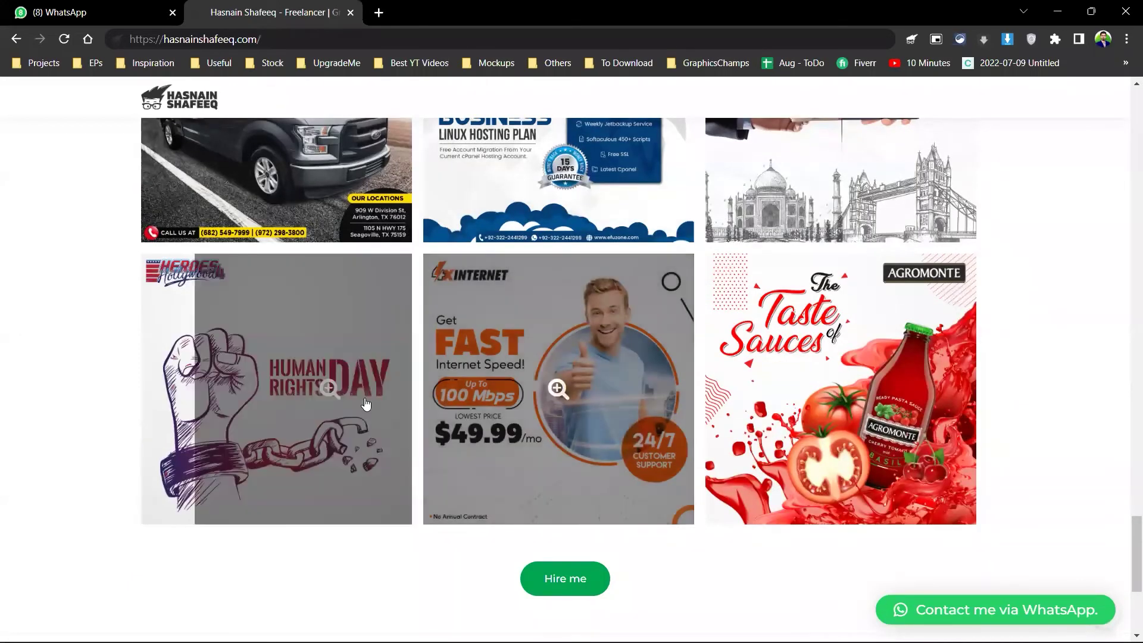
{"action": "scroll", "coordinate": [69, 436], "scroll_direction": "down", "scroll_amount": 5}
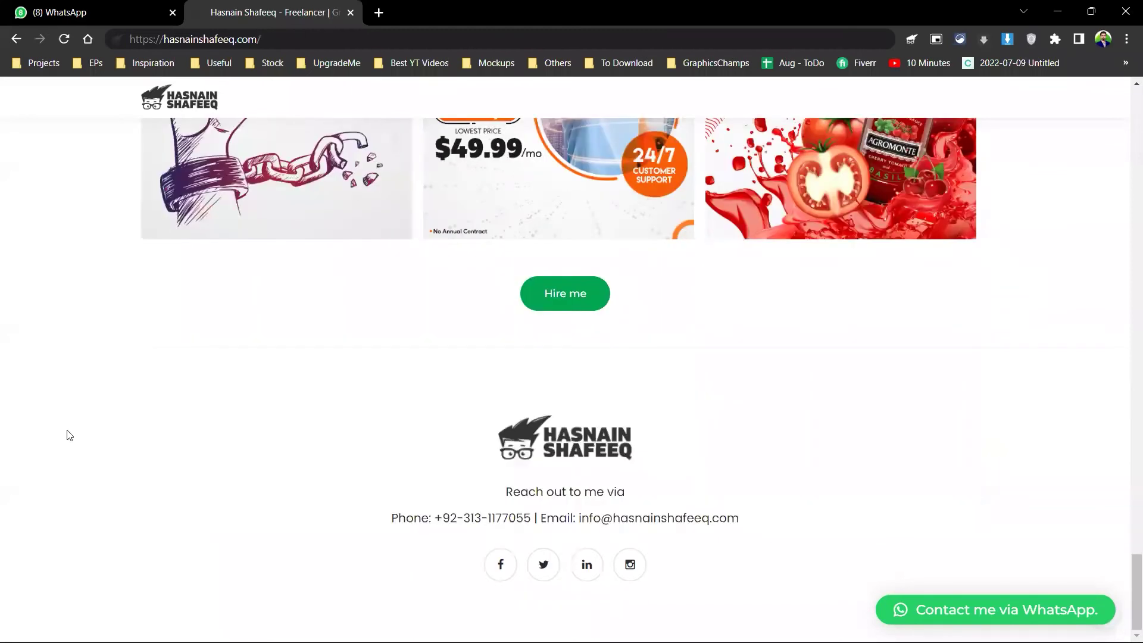
{"action": "scroll", "coordinate": [69, 436], "scroll_direction": "up", "scroll_amount": 9}
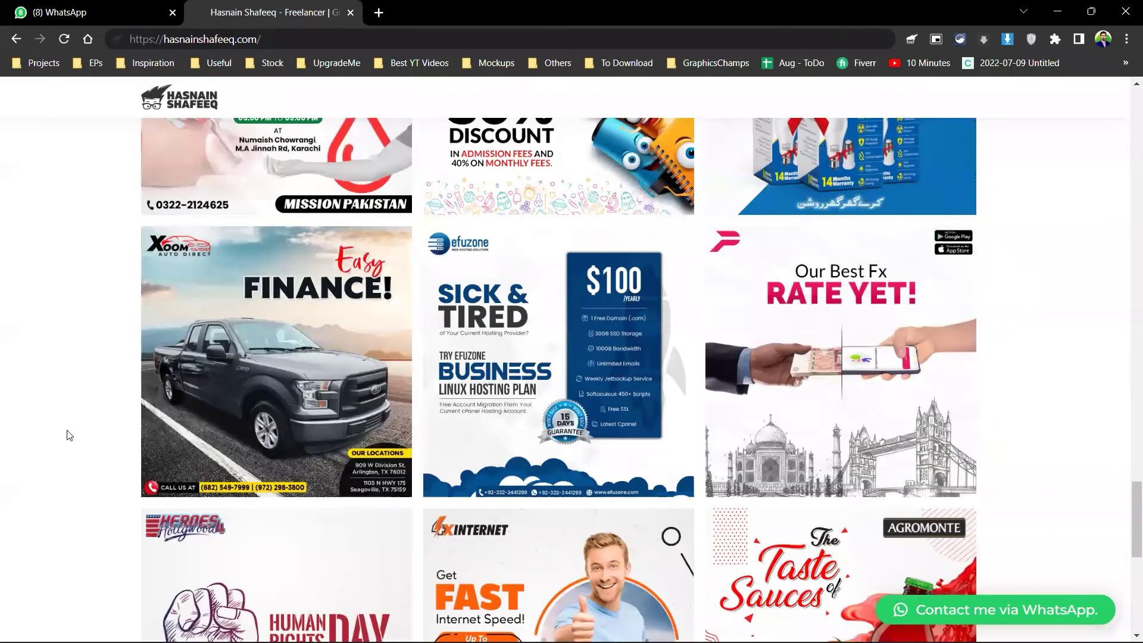
{"action": "scroll", "coordinate": [69, 435], "scroll_direction": "up", "scroll_amount": 4}
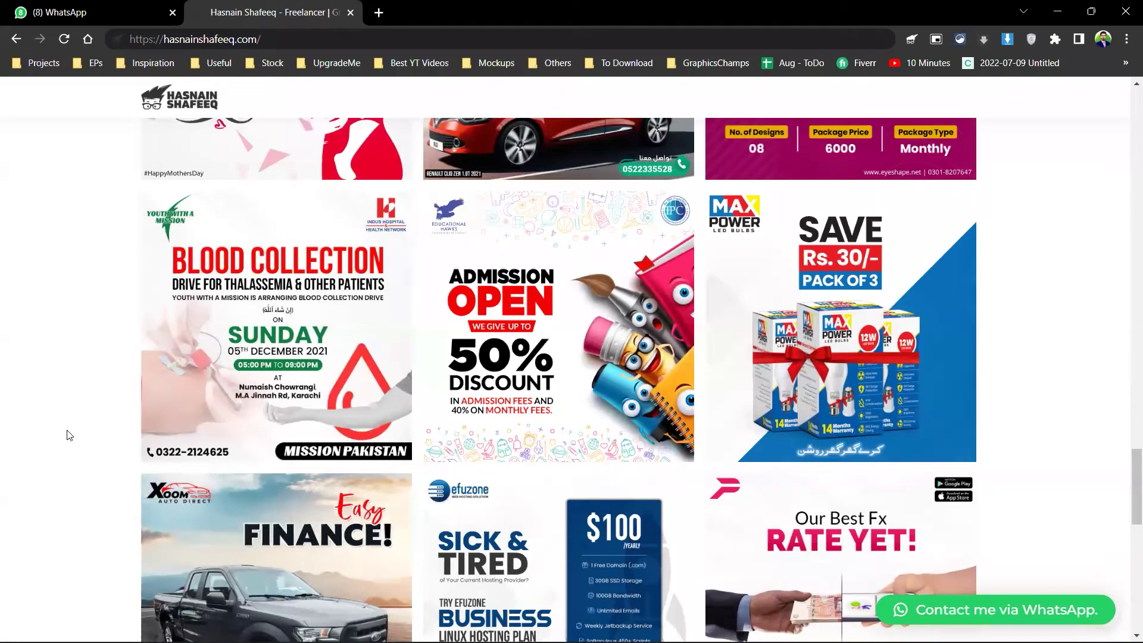
{"action": "scroll", "coordinate": [69, 435], "scroll_direction": "up", "scroll_amount": 2}
{"action": "scroll", "coordinate": [69, 436], "scroll_direction": "up", "scroll_amount": 7}
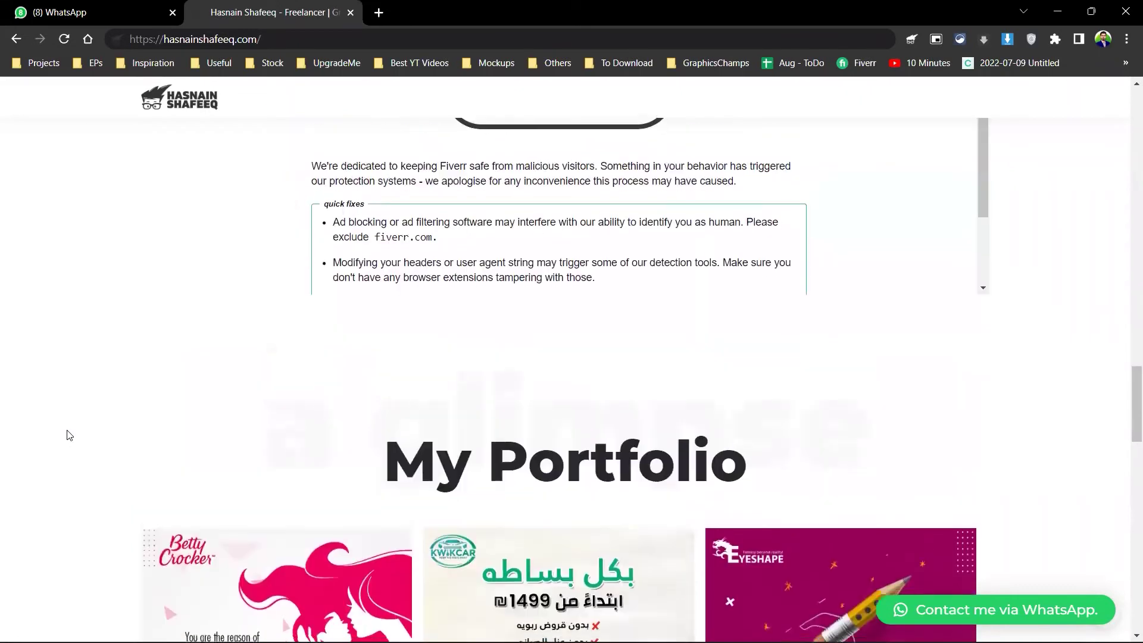
{"action": "scroll", "coordinate": [69, 435], "scroll_direction": "down", "scroll_amount": 16}
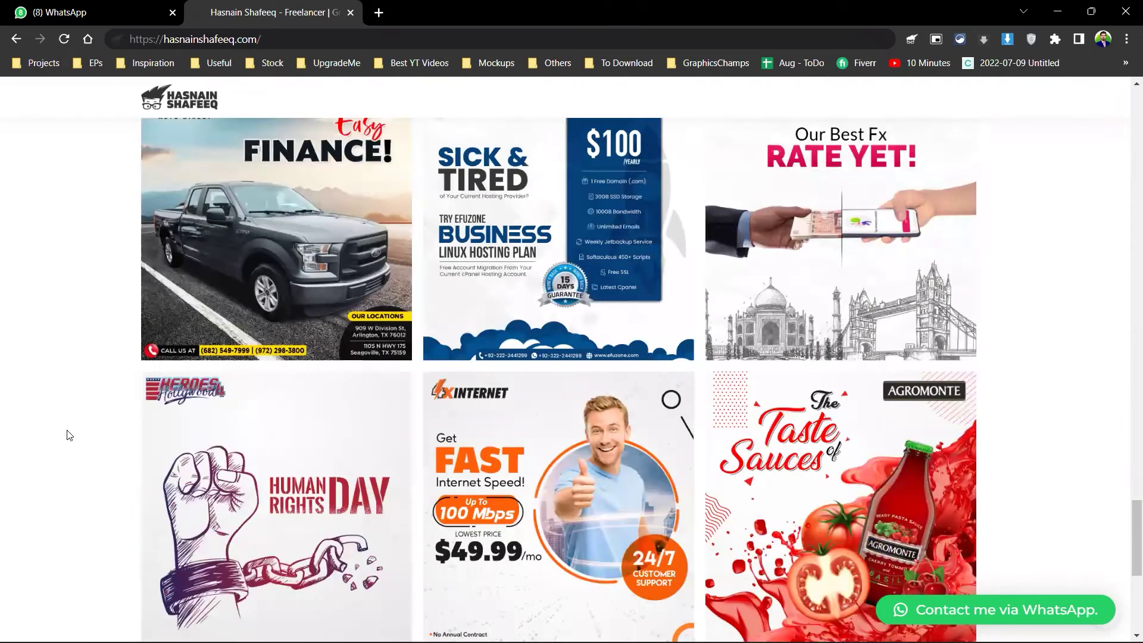
{"action": "scroll", "coordinate": [69, 435], "scroll_direction": "down", "scroll_amount": 3}
- View the portfolio website's opening banner, close its tab, and switch back to the Notepad portfolio list
{"action": "key", "text": "Home"}
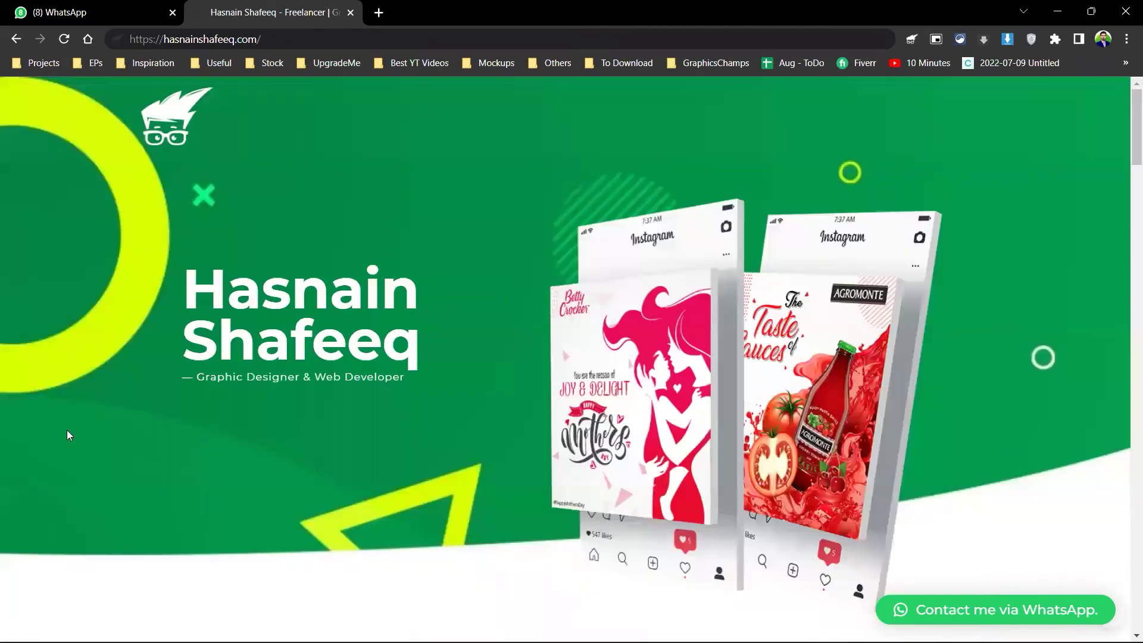
{"action": "scroll", "coordinate": [67, 436], "scroll_direction": "down", "scroll_amount": 3}
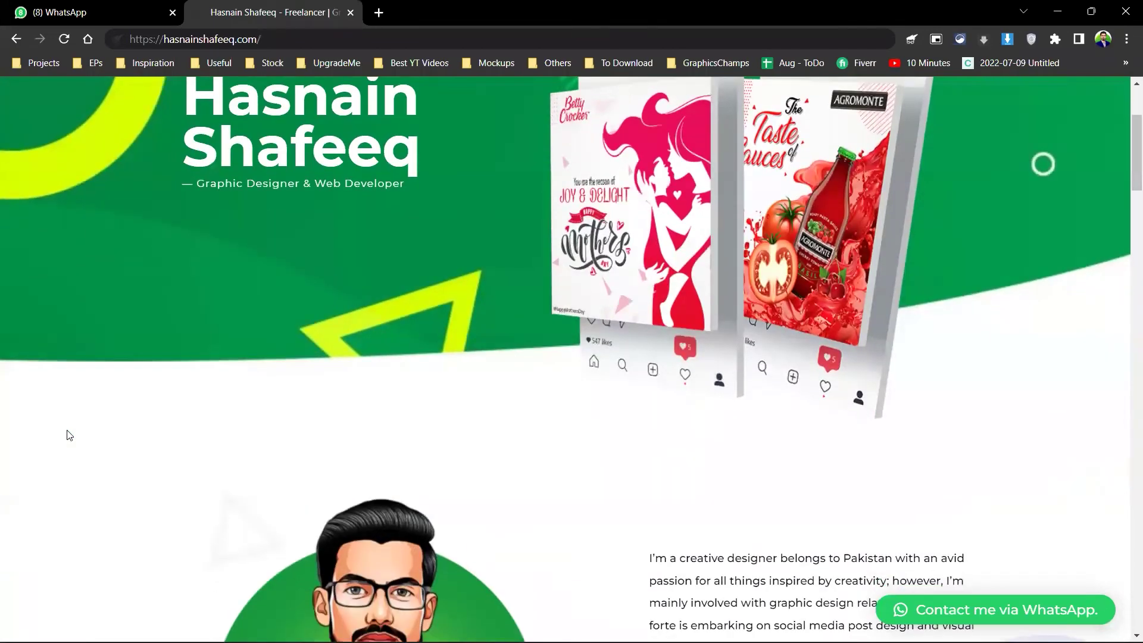
{"action": "key", "text": "ctrl+w"}
{"action": "key", "text": "alt+Tab"}
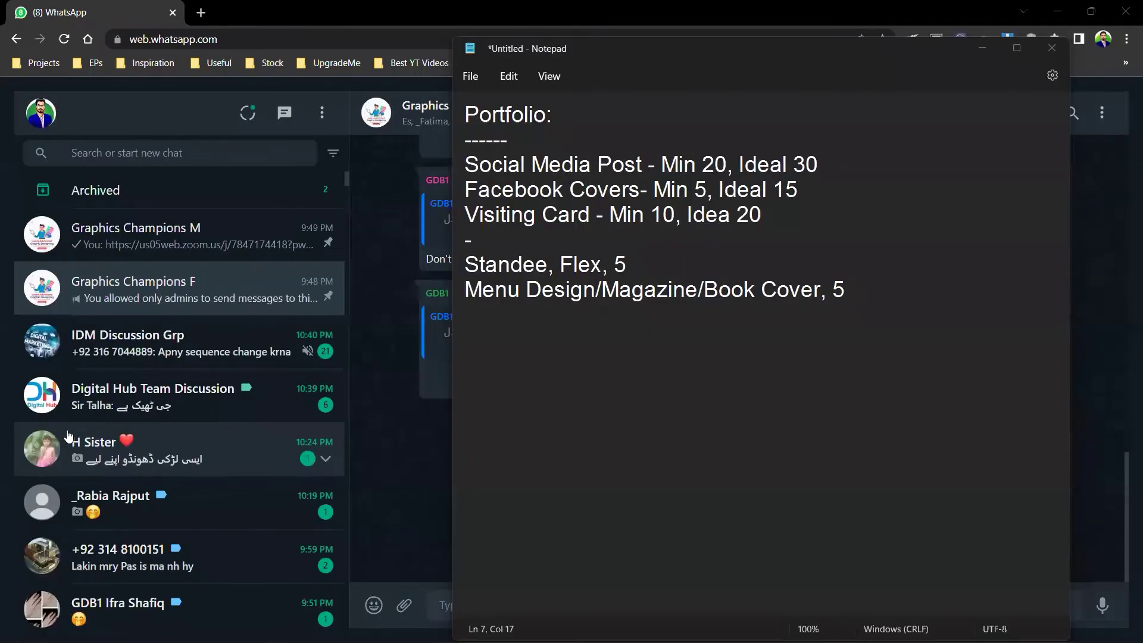
- Switch to Google Chrome from the desktop and open facebook.com in a new tab
{"action": "key", "text": "super+d"}
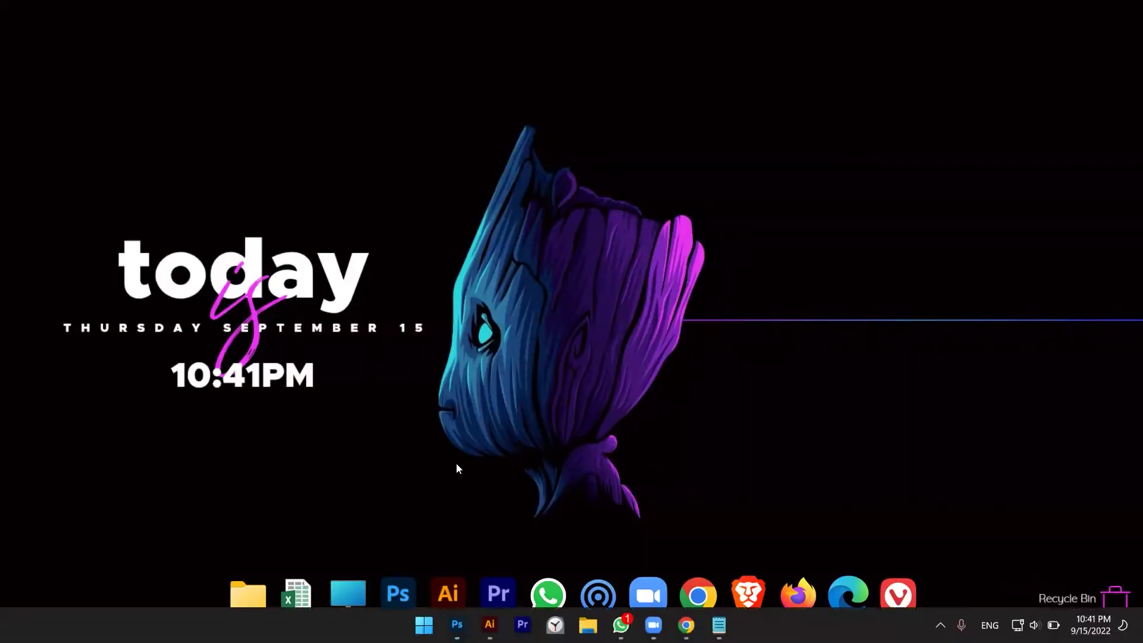
{"action": "left_click", "coordinate": [709, 600]}
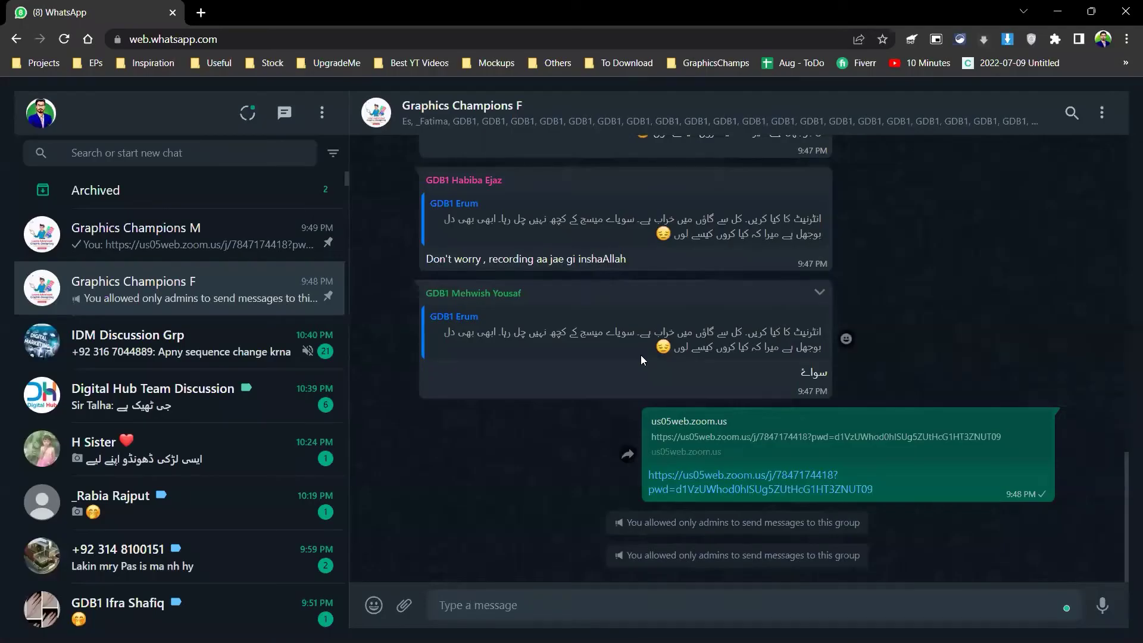
{"action": "key", "text": "ctrl+t"}
{"action": "type", "text": "f"}
{"action": "key", "text": "Return"}
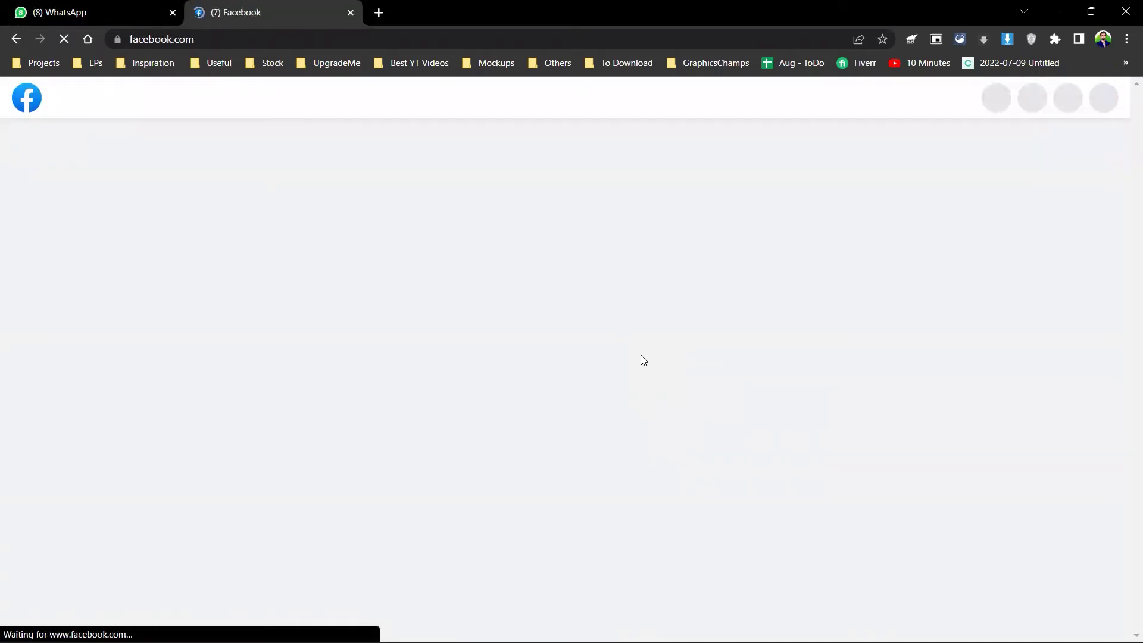
- Open the account's own Facebook profile and show its Likes section
{"action": "scroll", "coordinate": [643, 360], "scroll_direction": "down", "scroll_amount": 5}
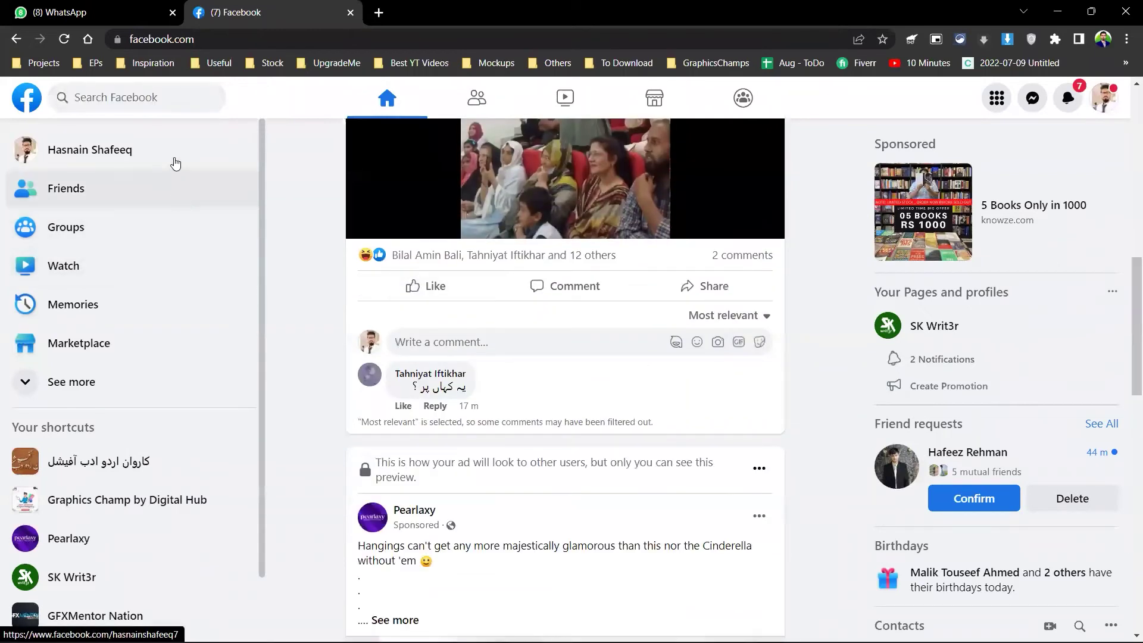
{"action": "left_click", "coordinate": [174, 164]}
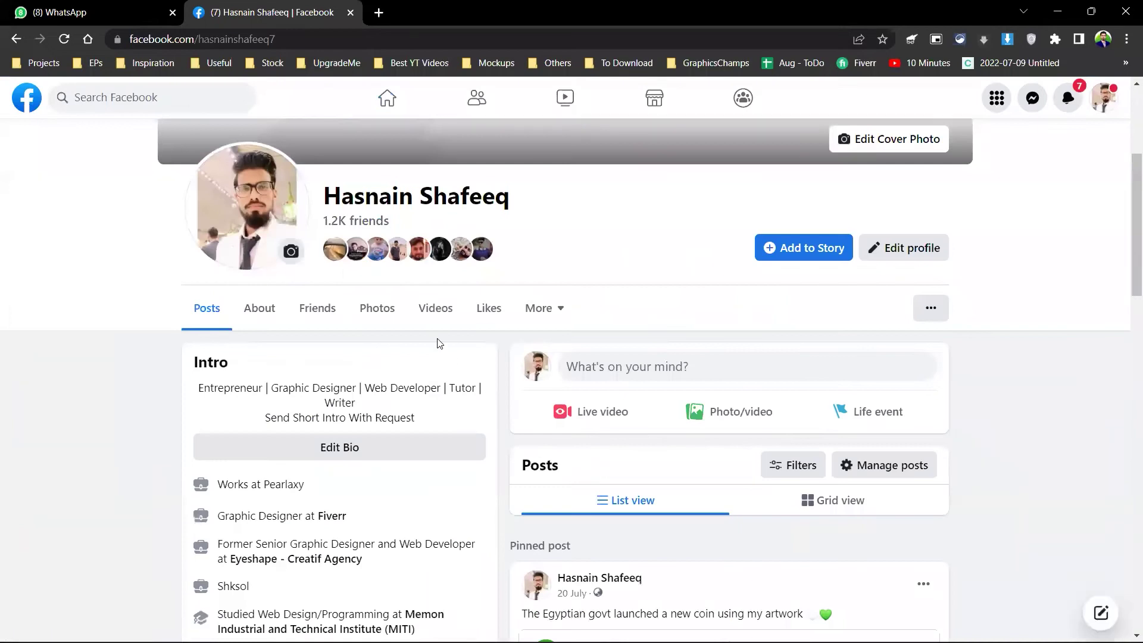
{"action": "scroll", "coordinate": [437, 339], "scroll_direction": "down", "scroll_amount": 1}
{"action": "left_click", "coordinate": [489, 266]}
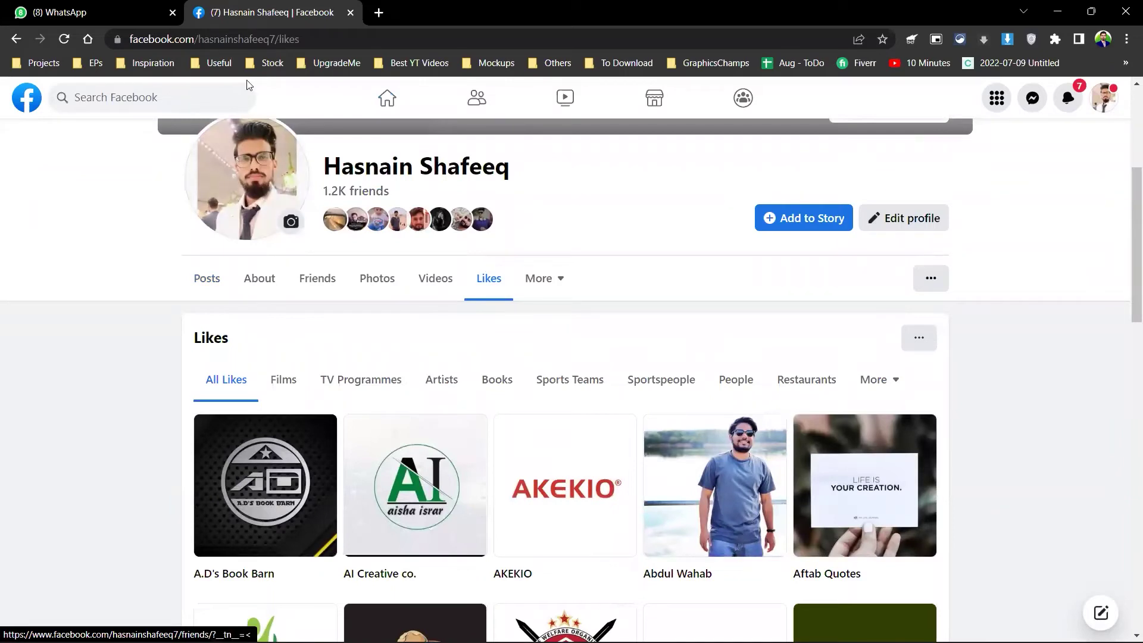
- Examine the grid of liked brand and business pages under All Likes
{"action": "left_click", "coordinate": [226, 87]}
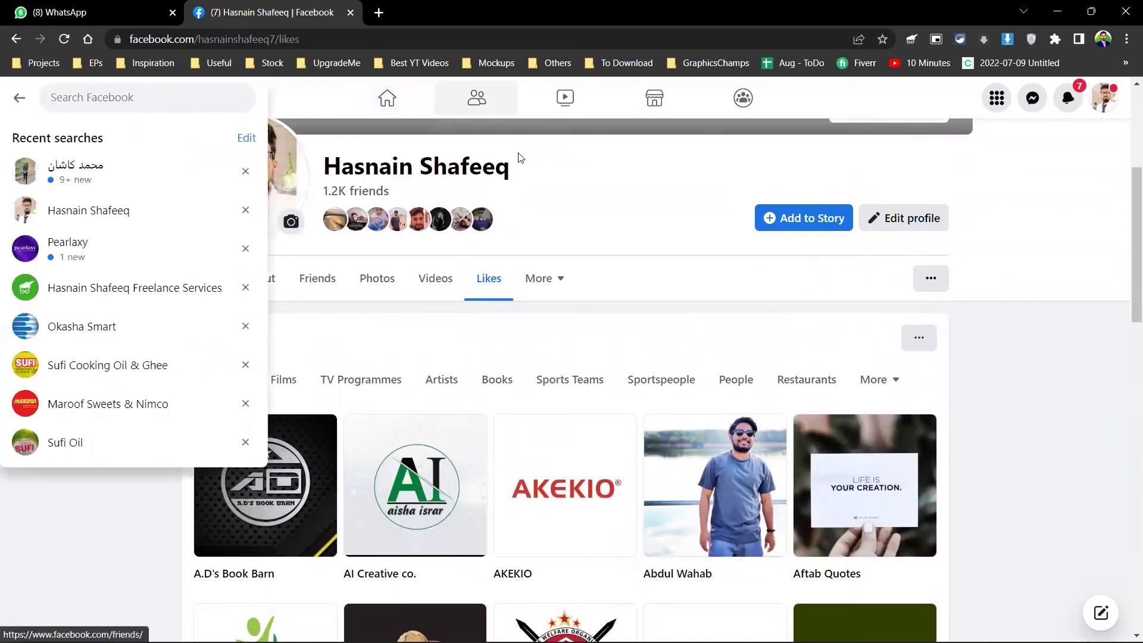
{"action": "left_click", "coordinate": [538, 187]}
{"action": "scroll", "coordinate": [568, 287], "scroll_direction": "down", "scroll_amount": 2}
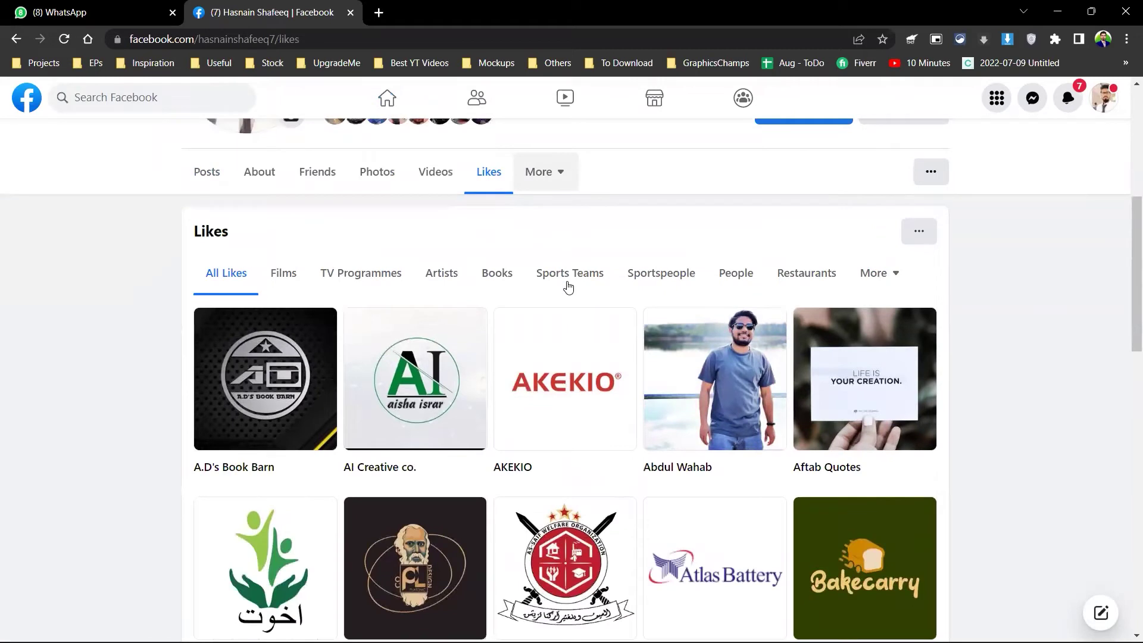
{"action": "scroll", "coordinate": [567, 286], "scroll_direction": "down", "scroll_amount": 7}
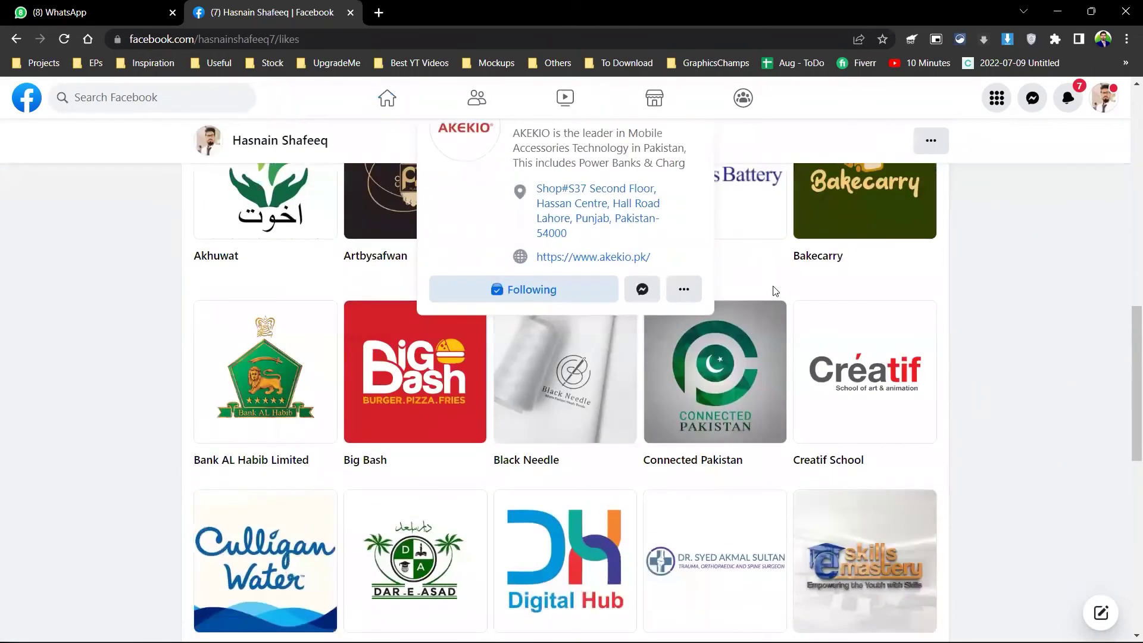
{"action": "scroll", "coordinate": [776, 291], "scroll_direction": "up", "scroll_amount": 13}
{"action": "scroll", "coordinate": [775, 291], "scroll_direction": "down", "scroll_amount": 6}
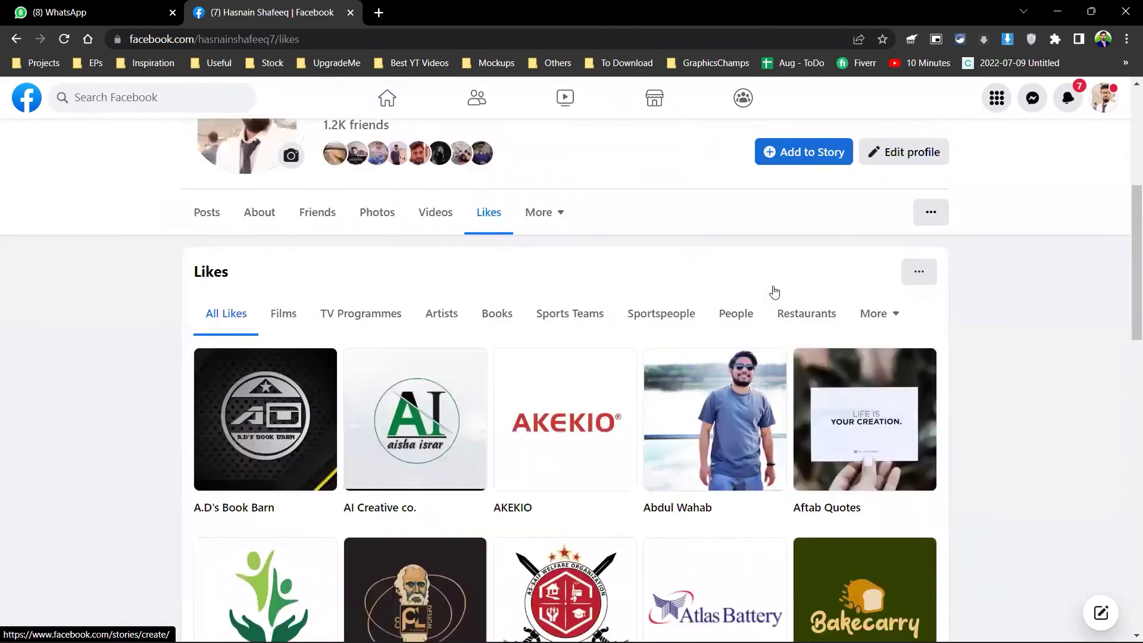
{"action": "scroll", "coordinate": [775, 293], "scroll_direction": "down", "scroll_amount": 1}
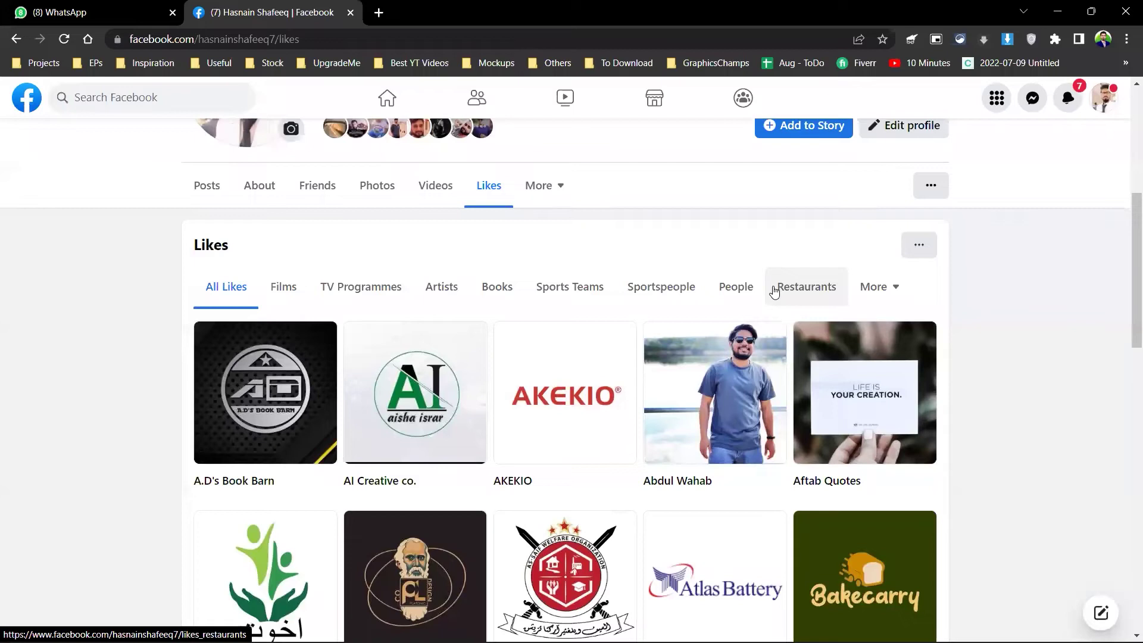
{"action": "scroll", "coordinate": [621, 236], "scroll_direction": "down", "scroll_amount": 2}
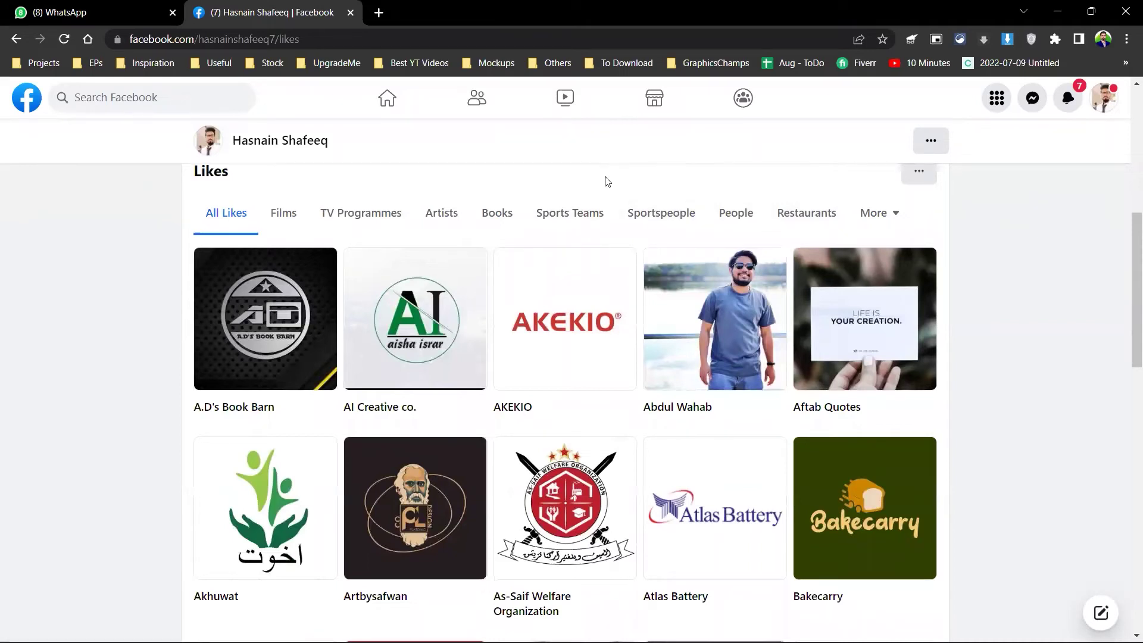
- Open the liked pages AKEKIO, Akhuwat, Atlas Battery and Bakecarry in separate background tabs
{"action": "scroll", "coordinate": [608, 182], "scroll_direction": "down", "scroll_amount": 2}
{"action": "middle_click", "coordinate": [633, 298]}
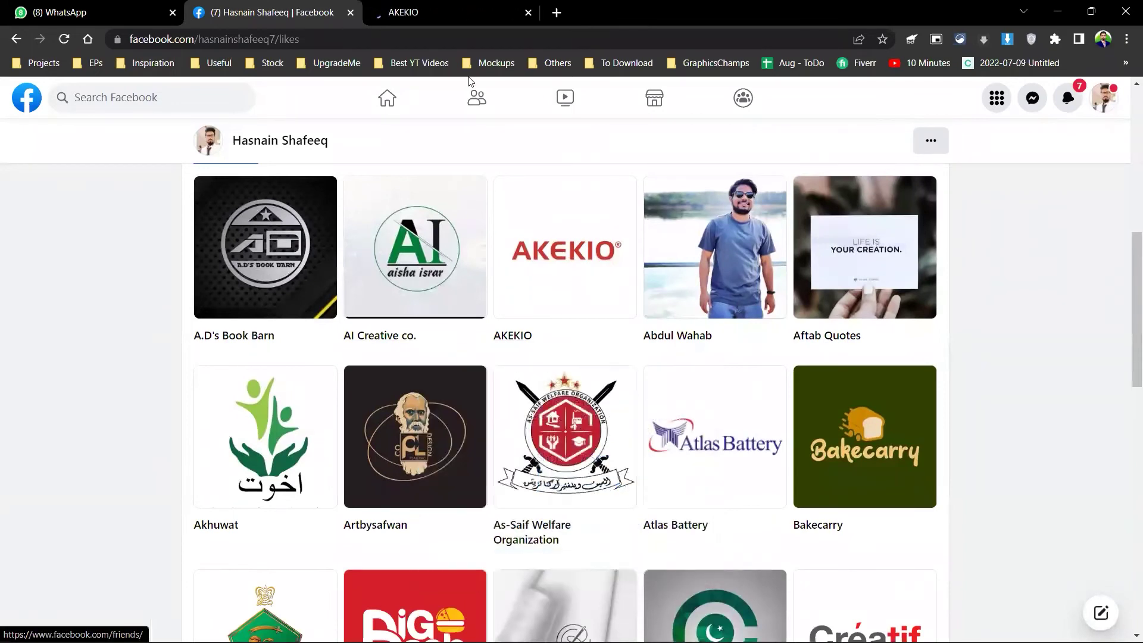
{"action": "scroll", "coordinate": [513, 238], "scroll_direction": "down", "scroll_amount": 2}
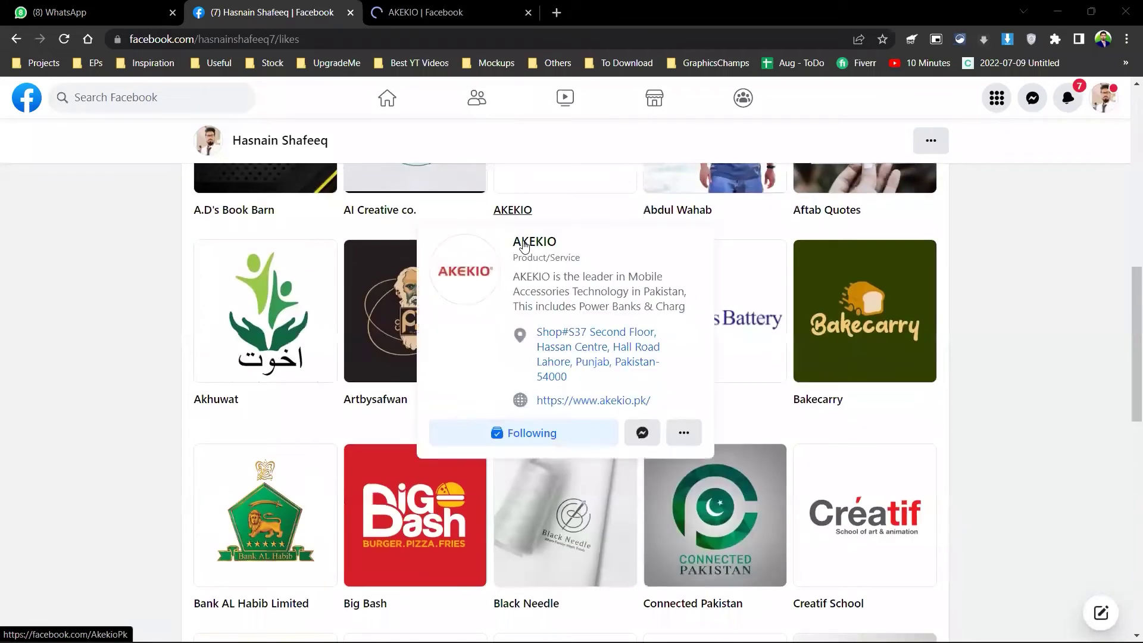
{"action": "middle_click", "coordinate": [260, 299]}
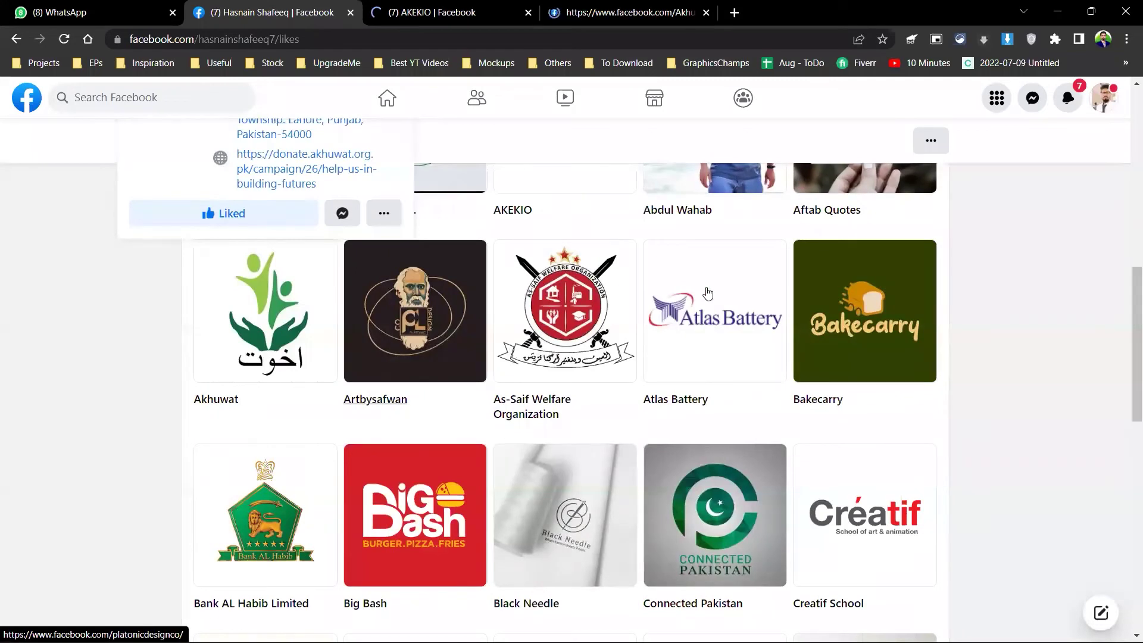
{"action": "middle_click", "coordinate": [722, 293]}
{"action": "scroll", "coordinate": [720, 293], "scroll_direction": "down", "scroll_amount": 2}
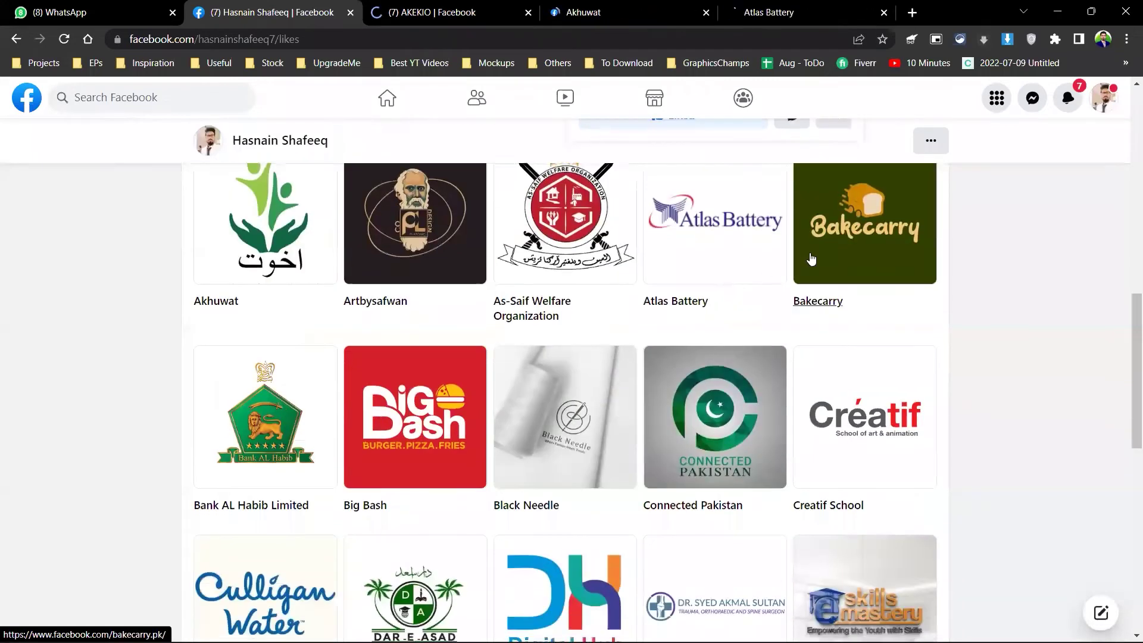
{"action": "middle_click", "coordinate": [812, 258]}
{"action": "scroll", "coordinate": [405, 307], "scroll_direction": "down", "scroll_amount": 2}
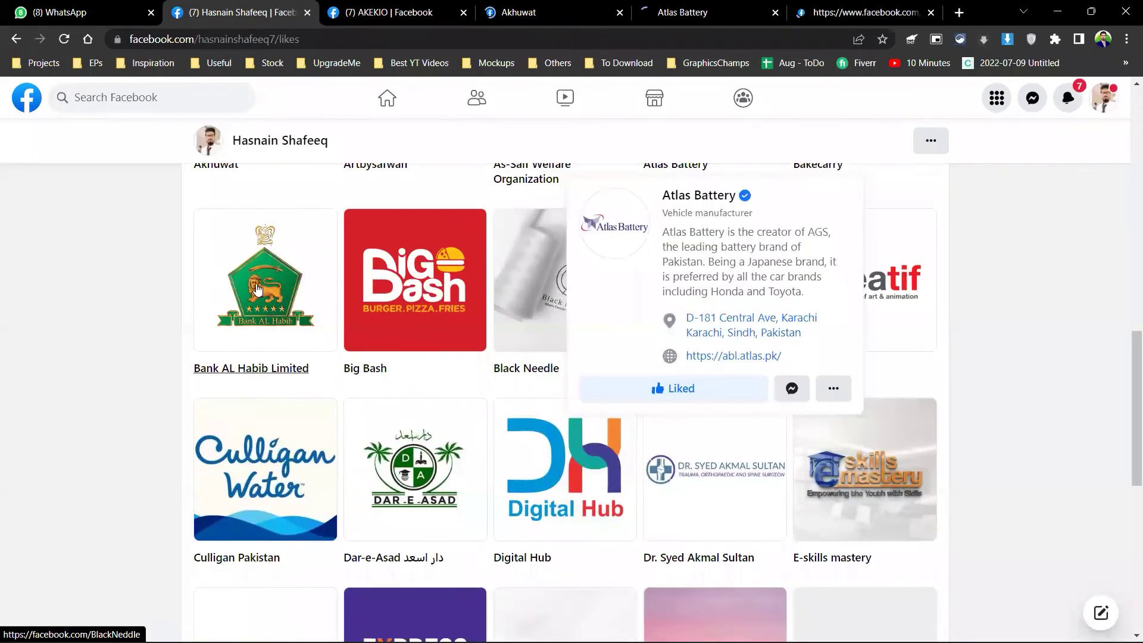
- Open the Bank AL Habib Limited, Big Bash and Culligan Pakistan pages in separate background tabs
{"action": "middle_click", "coordinate": [256, 368]}
{"action": "middle_click", "coordinate": [440, 281]}
{"action": "scroll", "coordinate": [536, 286], "scroll_direction": "down", "scroll_amount": 3}
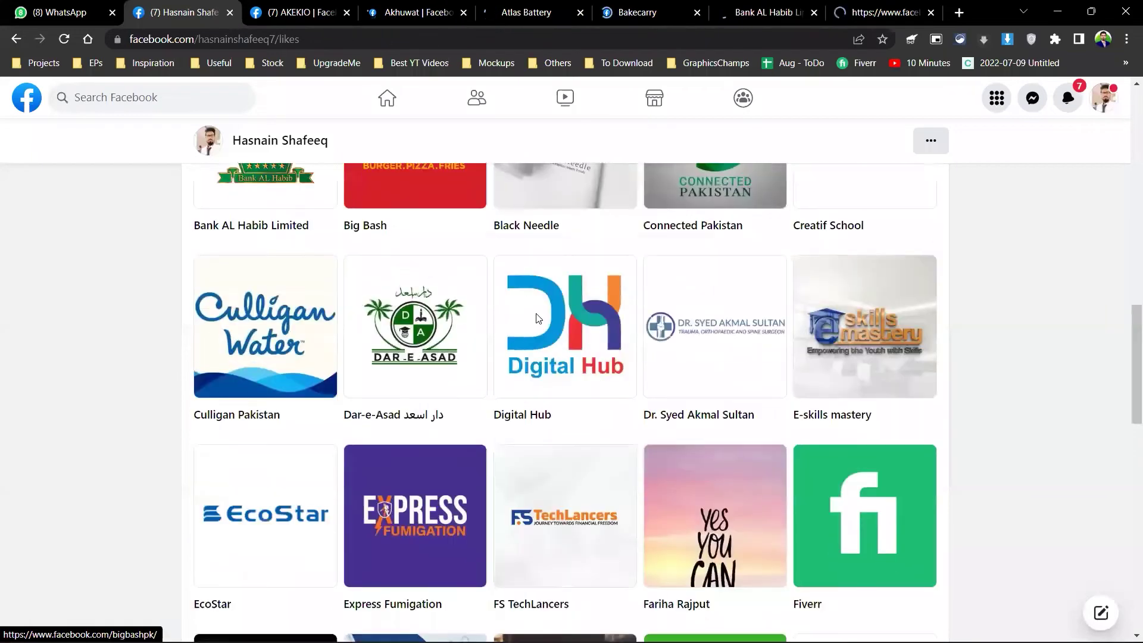
{"action": "middle_click", "coordinate": [246, 350]}
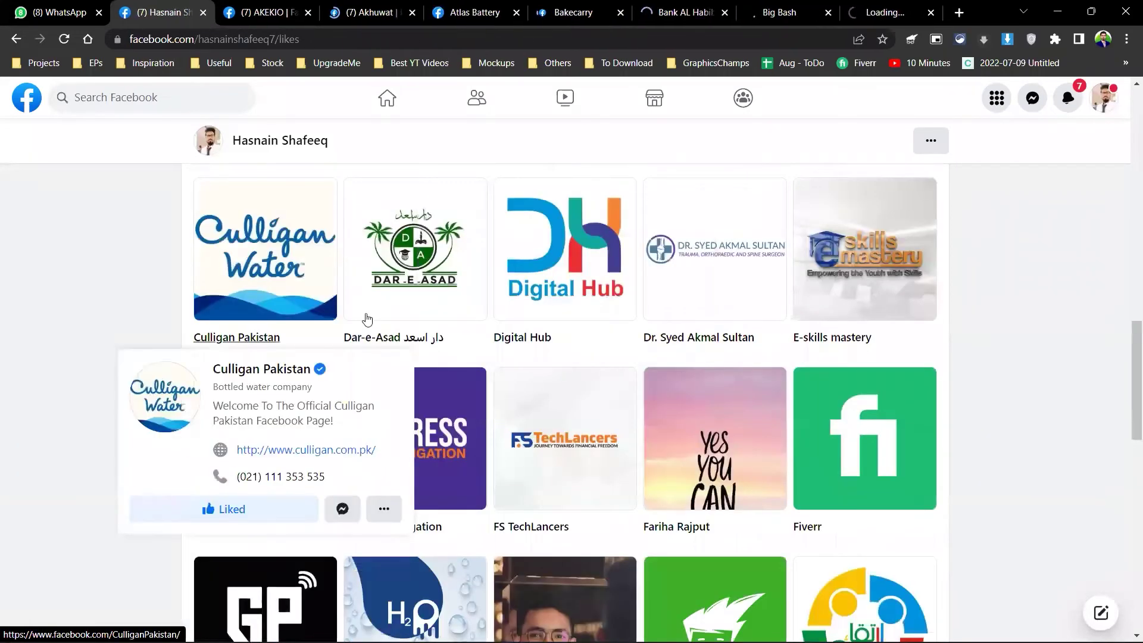
- Open the liked pages Express Fumigation and Krave Mart in separate background tabs
{"action": "scroll", "coordinate": [536, 387], "scroll_direction": "down", "scroll_amount": 3}
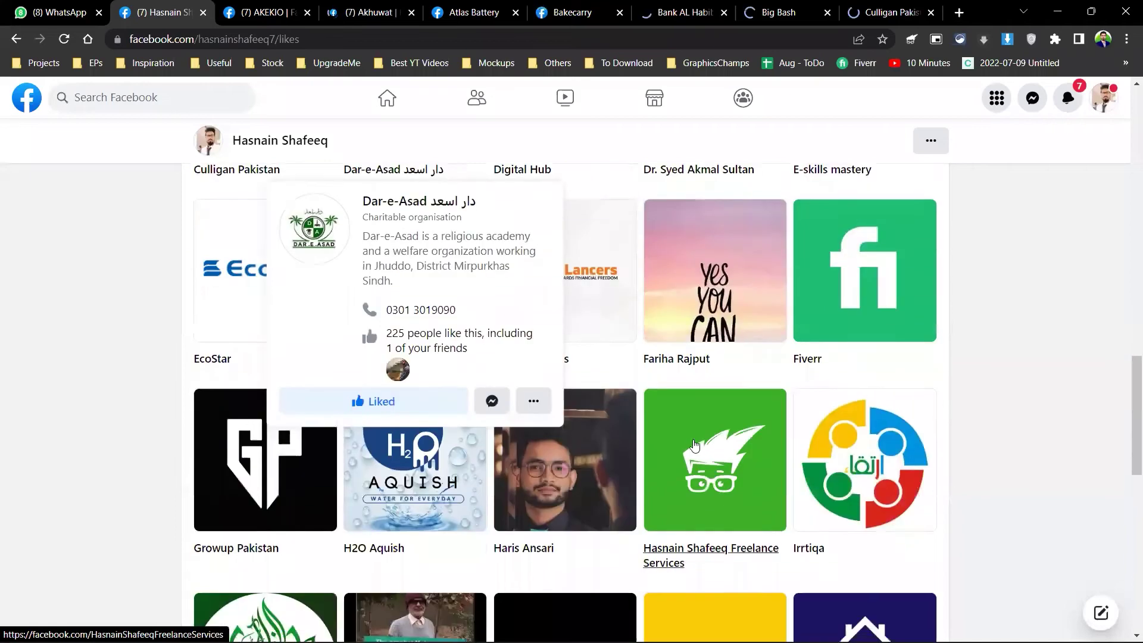
{"action": "mouse_move", "coordinate": [731, 446]}
{"action": "scroll", "coordinate": [732, 447], "scroll_direction": "up", "scroll_amount": 2}
{"action": "scroll", "coordinate": [457, 334], "scroll_direction": "down", "scroll_amount": 1}
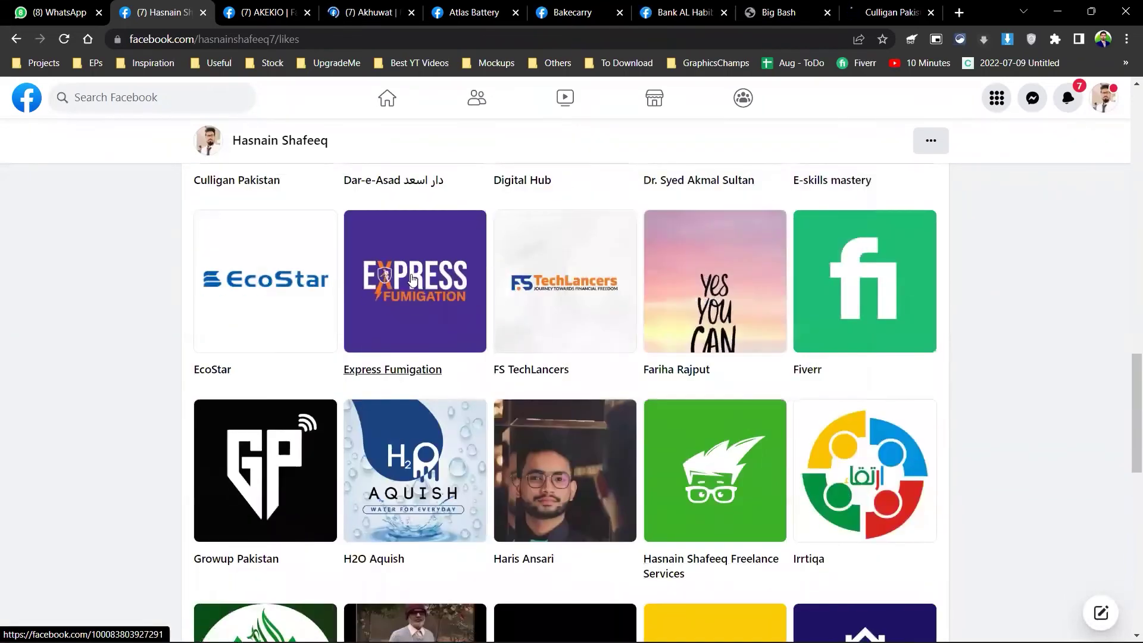
{"action": "middle_click", "coordinate": [459, 357]}
{"action": "mouse_move", "coordinate": [462, 359]}
{"action": "scroll", "coordinate": [461, 359], "scroll_direction": "down", "scroll_amount": 2}
{"action": "scroll", "coordinate": [461, 359], "scroll_direction": "down", "scroll_amount": 1}
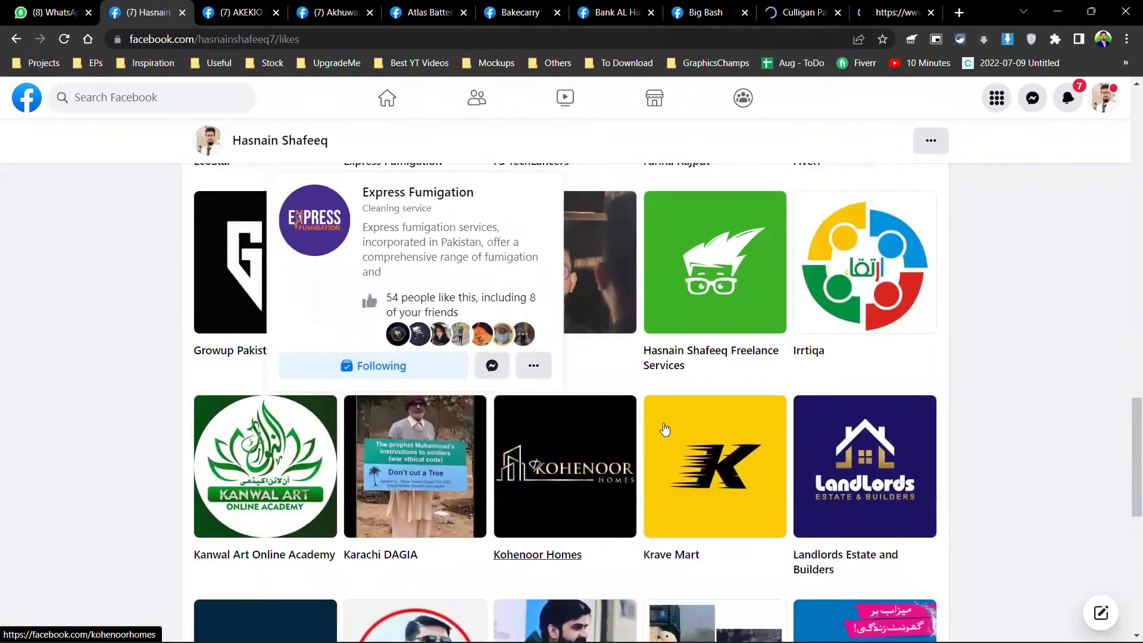
{"action": "scroll", "coordinate": [664, 432], "scroll_direction": "down", "scroll_amount": 1}
{"action": "middle_click", "coordinate": [811, 375]}
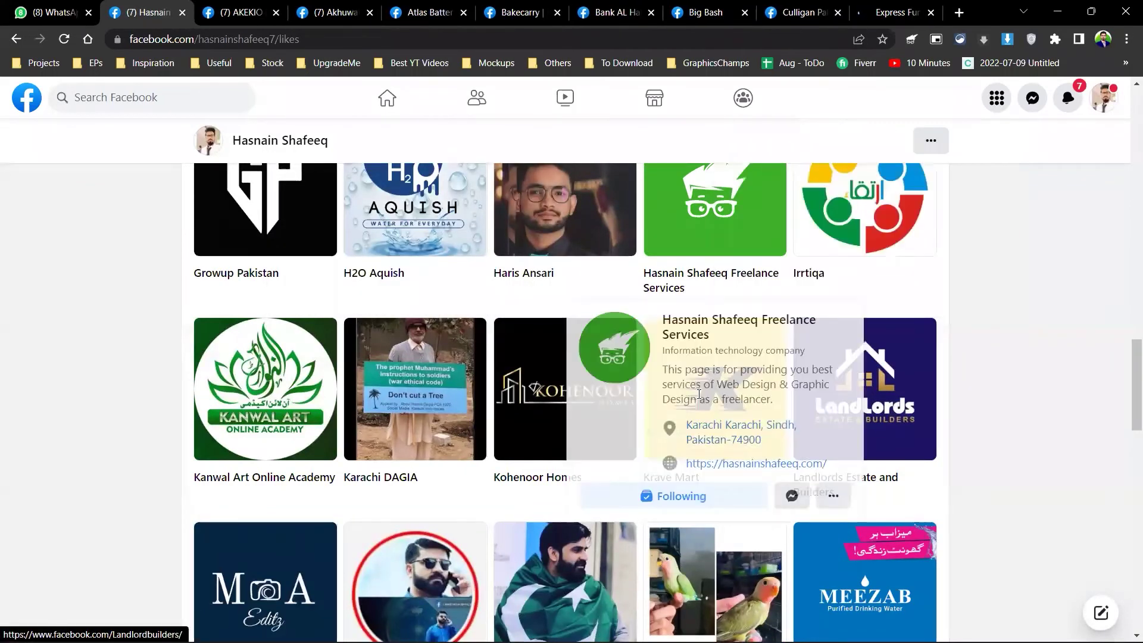
{"action": "middle_click", "coordinate": [712, 394]}
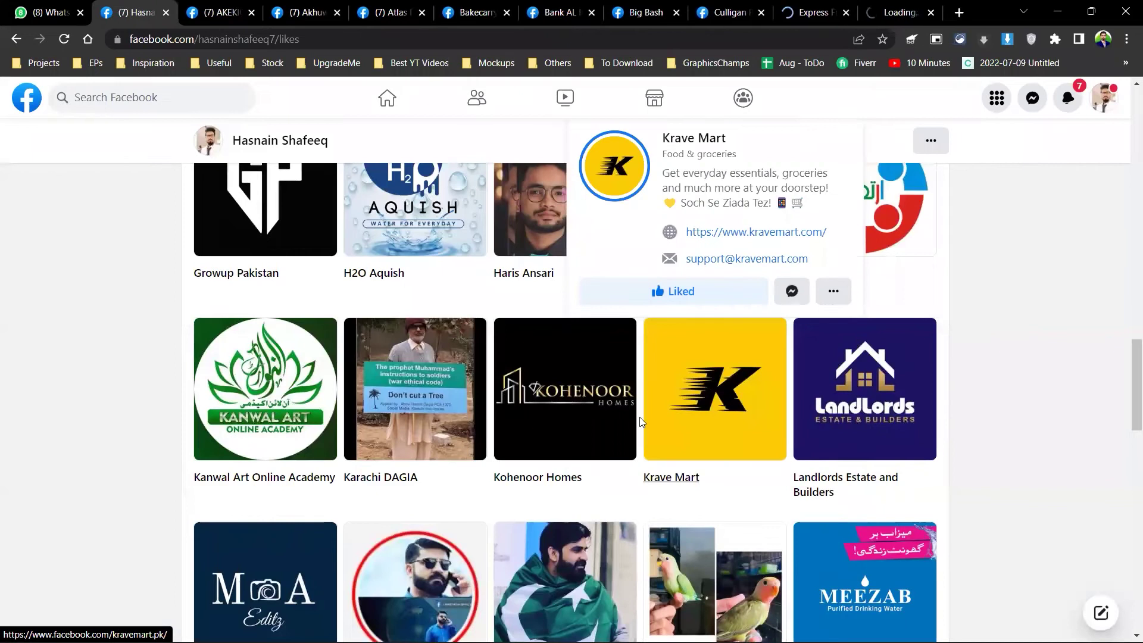
- Open the Pakola Water and Pinnacle pages in separate background tabs
{"action": "scroll", "coordinate": [673, 411], "scroll_direction": "down", "scroll_amount": 4}
{"action": "scroll", "coordinate": [641, 422], "scroll_direction": "down", "scroll_amount": 4}
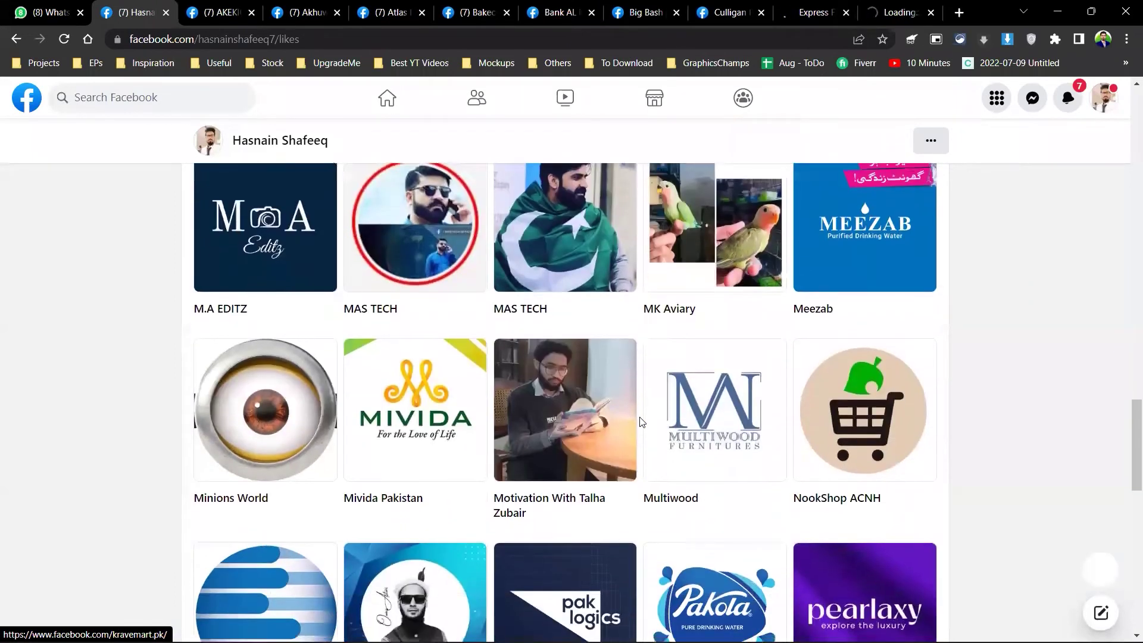
{"action": "scroll", "coordinate": [649, 411], "scroll_direction": "down", "scroll_amount": 2}
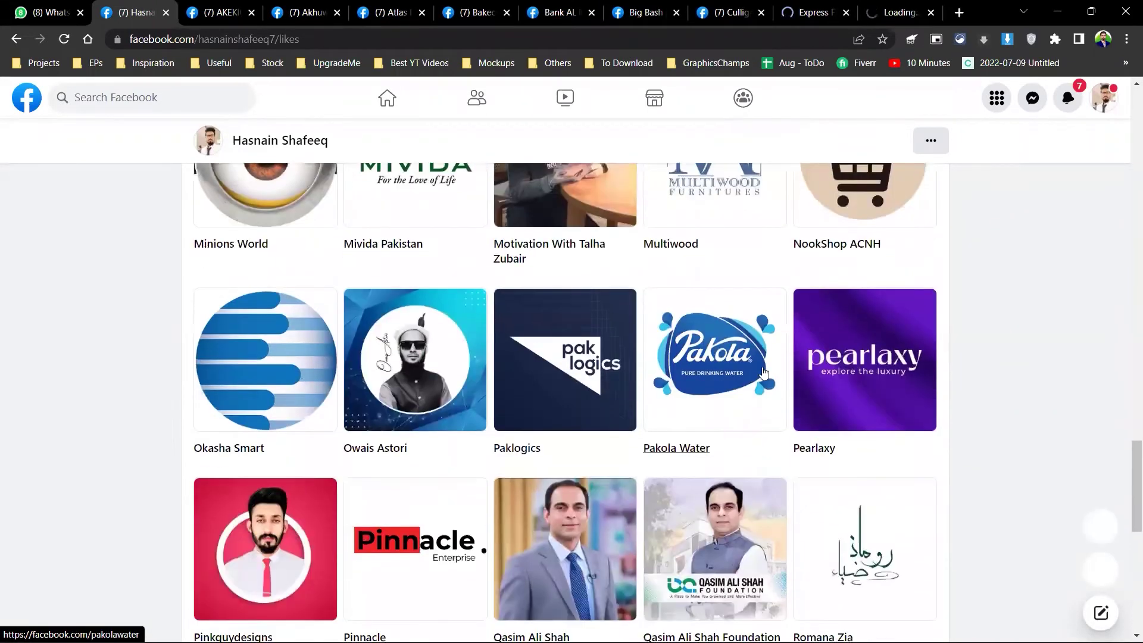
{"action": "middle_click", "coordinate": [721, 356]}
{"action": "scroll", "coordinate": [685, 363], "scroll_direction": "down", "scroll_amount": 4}
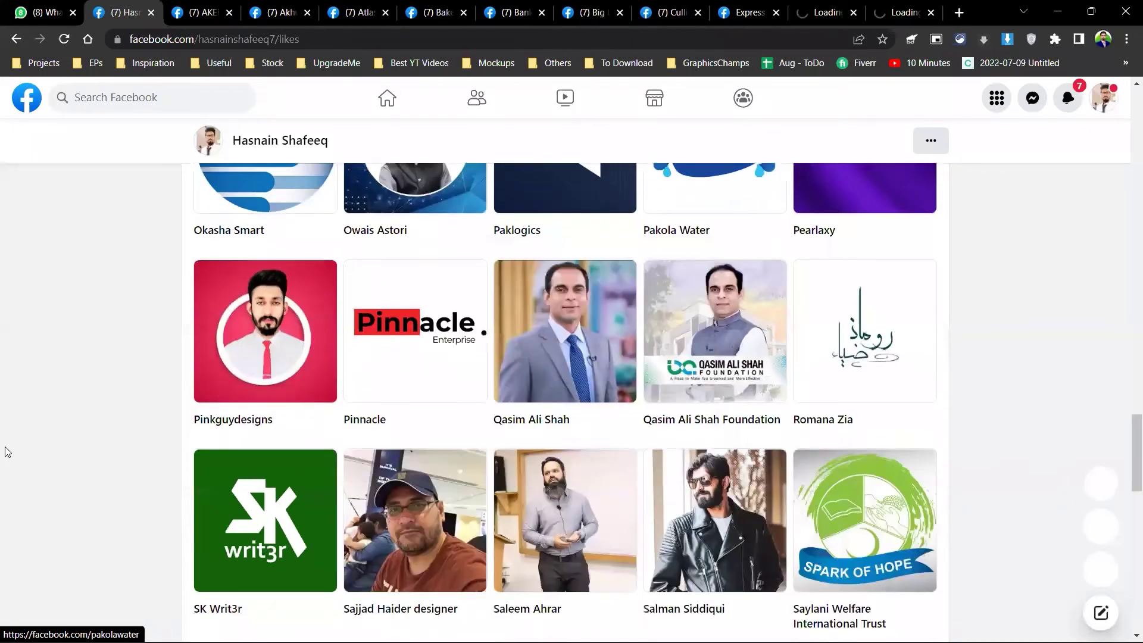
{"action": "scroll", "coordinate": [370, 307], "scroll_direction": "down", "scroll_amount": 1}
{"action": "scroll", "coordinate": [370, 308], "scroll_direction": "down", "scroll_amount": 1}
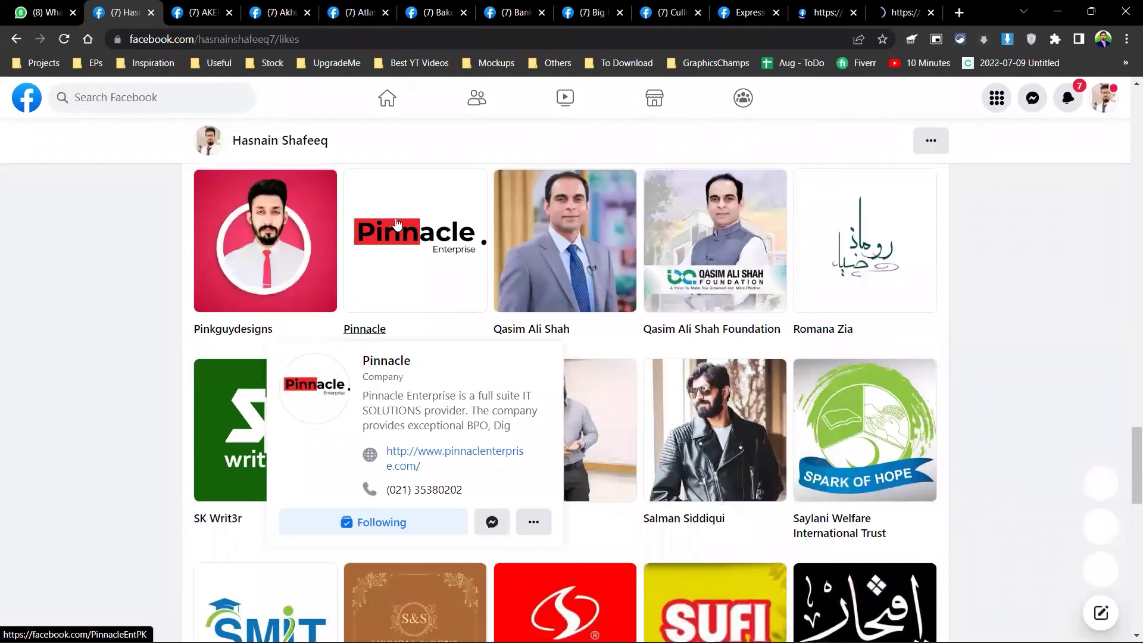
{"action": "middle_click", "coordinate": [368, 306]}
- Open the Sufi Cooking Oil & Ghee, ecart.com.pk and vivo pages in separate background tabs
{"action": "scroll", "coordinate": [238, 292], "scroll_direction": "down", "scroll_amount": 5}
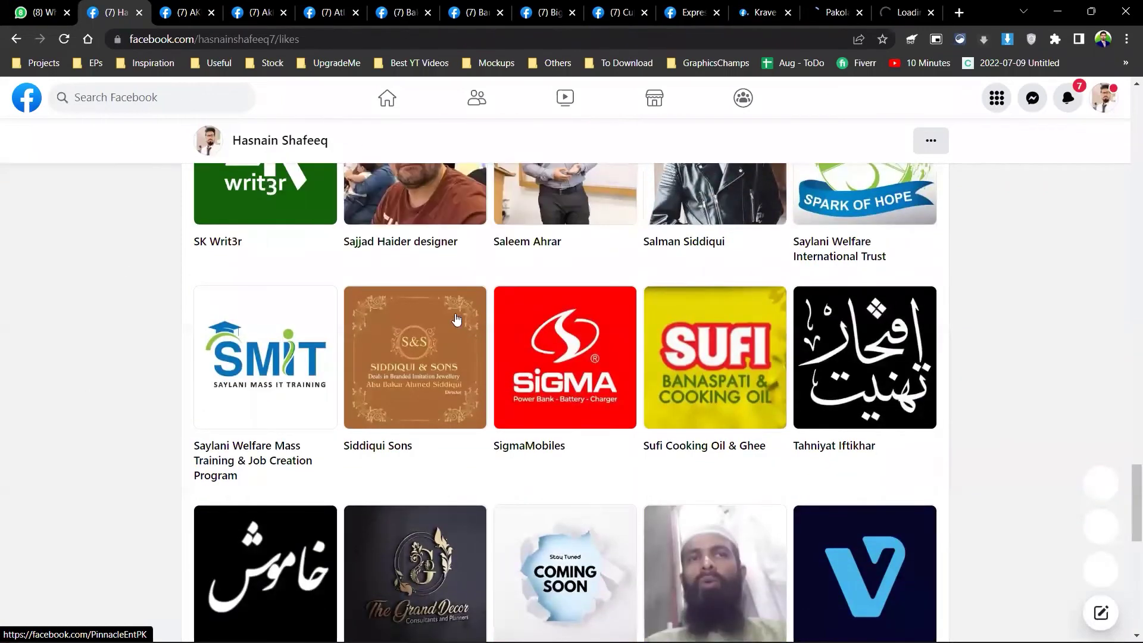
{"action": "scroll", "coordinate": [683, 306], "scroll_direction": "down", "scroll_amount": 1}
{"action": "middle_click", "coordinate": [683, 305]}
{"action": "scroll", "coordinate": [530, 382], "scroll_direction": "down", "scroll_amount": 5}
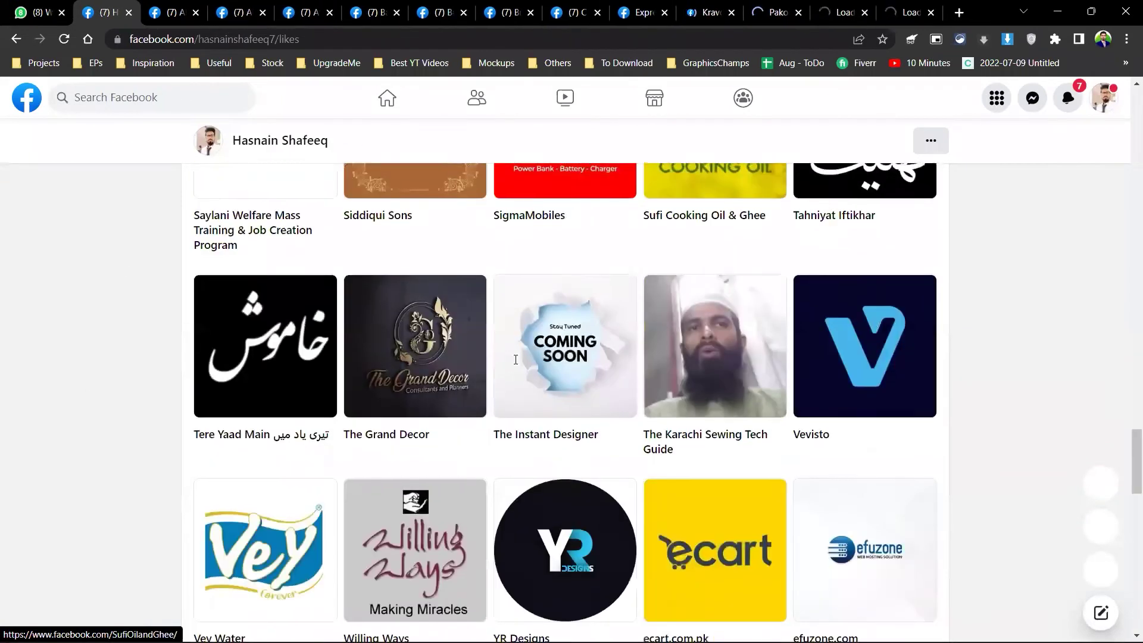
{"action": "middle_click", "coordinate": [711, 370]}
{"action": "scroll", "coordinate": [711, 370], "scroll_direction": "down", "scroll_amount": 3}
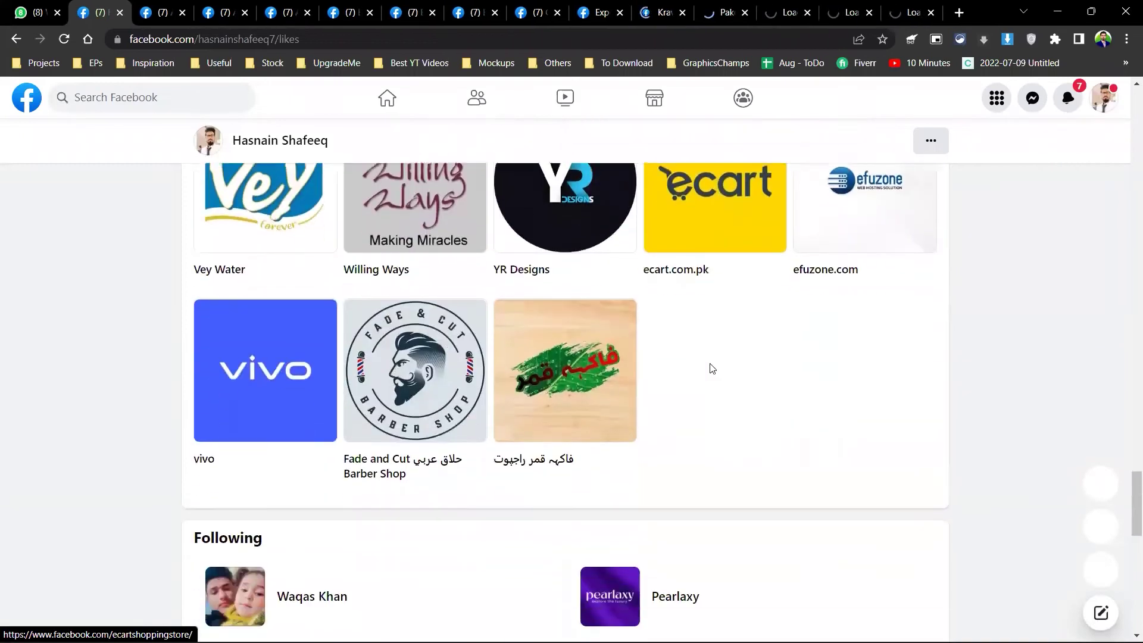
{"action": "scroll", "coordinate": [518, 366], "scroll_direction": "up", "scroll_amount": 5}
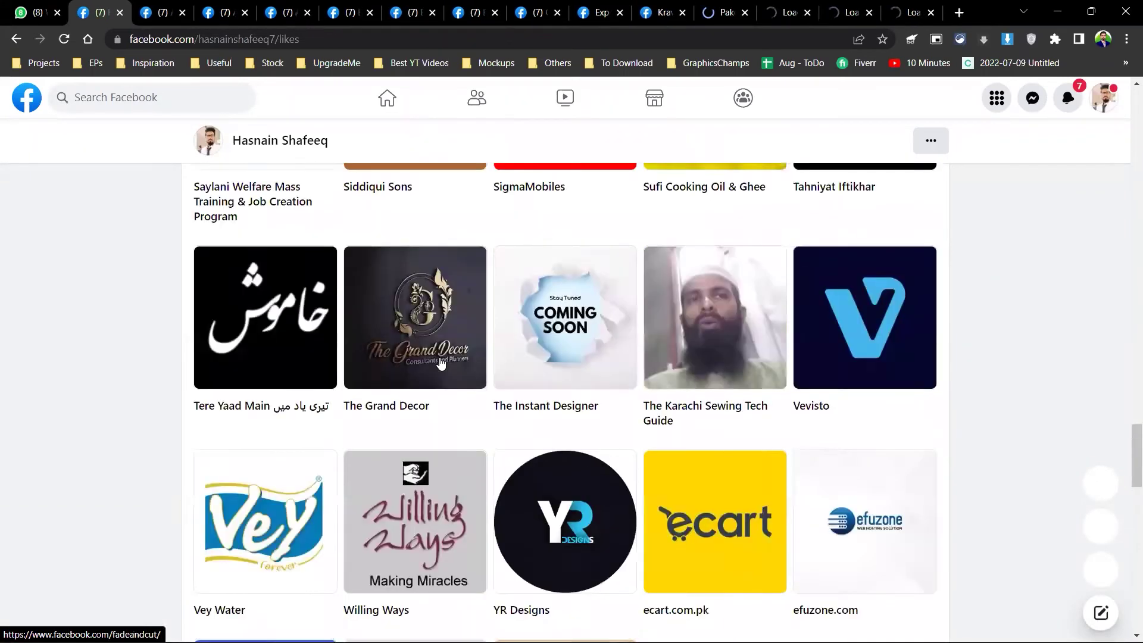
{"action": "scroll", "coordinate": [441, 364], "scroll_direction": "down", "scroll_amount": 7}
{"action": "middle_click", "coordinate": [271, 243]}
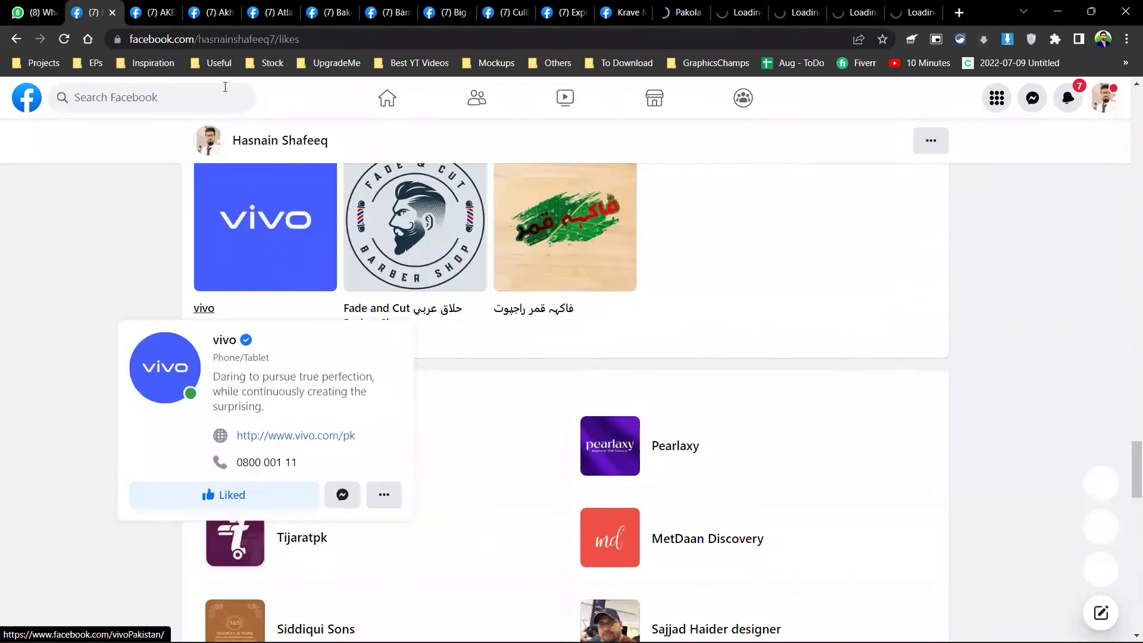
- Switch to the opened AKEKIO page and examine its intro, photo grid and latest post designs
{"action": "left_click", "coordinate": [156, 5]}
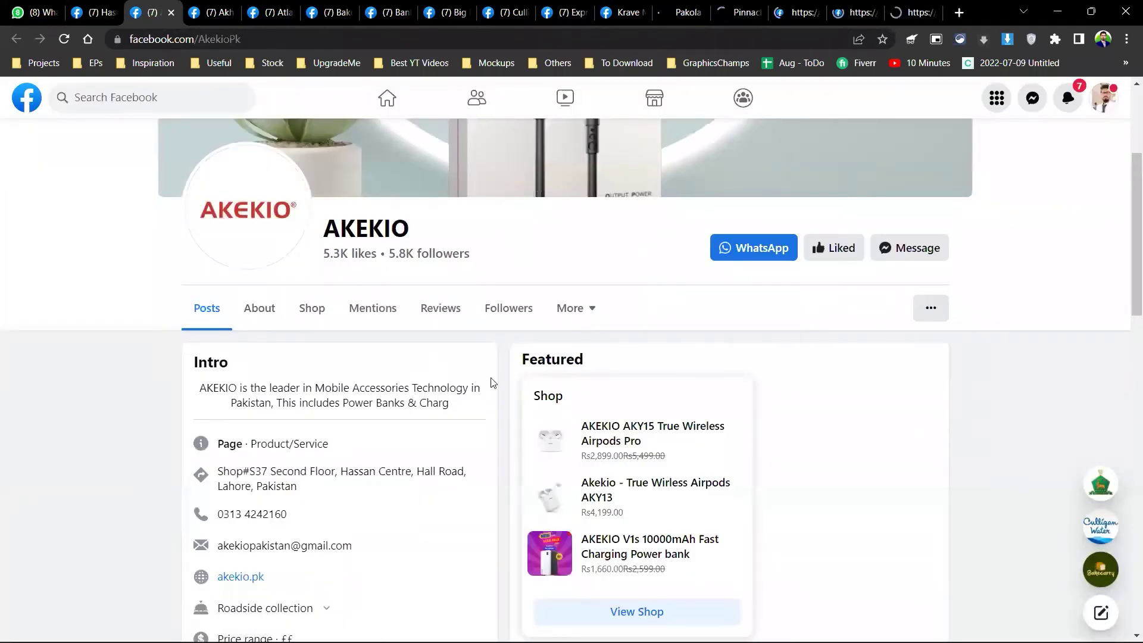
{"action": "scroll", "coordinate": [492, 382], "scroll_direction": "down", "scroll_amount": 5}
{"action": "scroll", "coordinate": [492, 382], "scroll_direction": "down", "scroll_amount": 5}
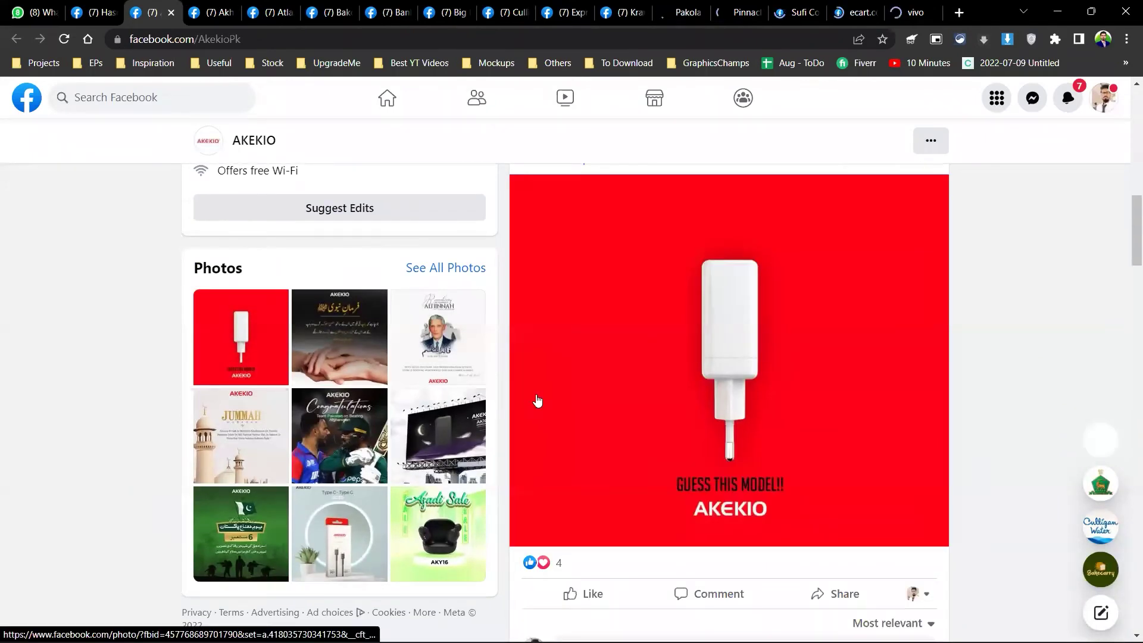
{"action": "scroll", "coordinate": [538, 401], "scroll_direction": "down", "scroll_amount": 1}
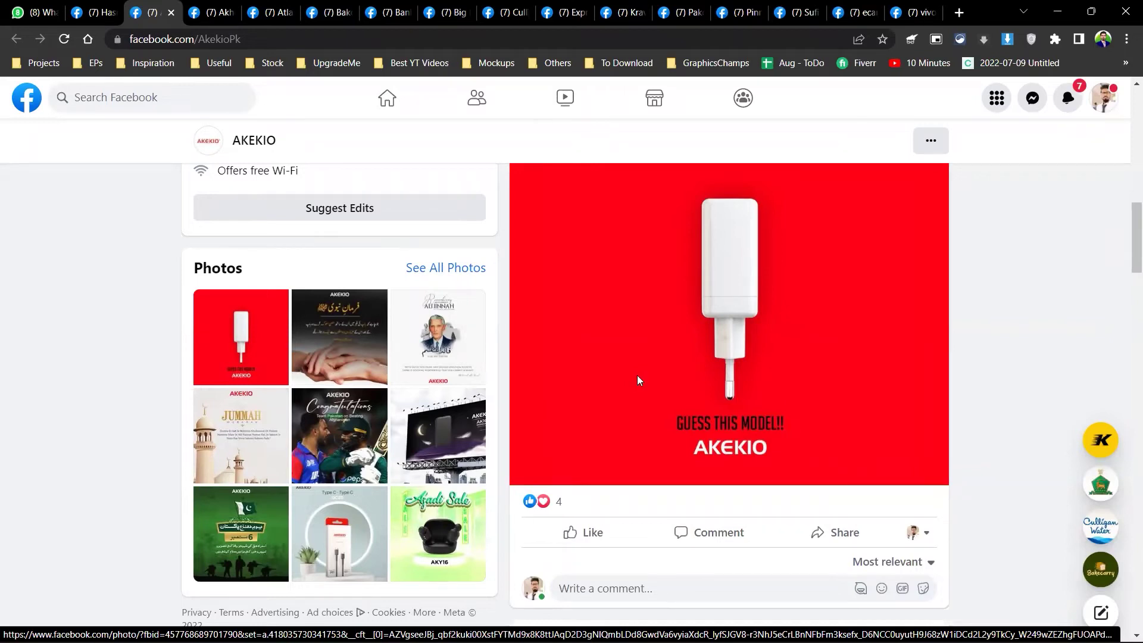
{"action": "scroll", "coordinate": [638, 381], "scroll_direction": "down", "scroll_amount": 3}
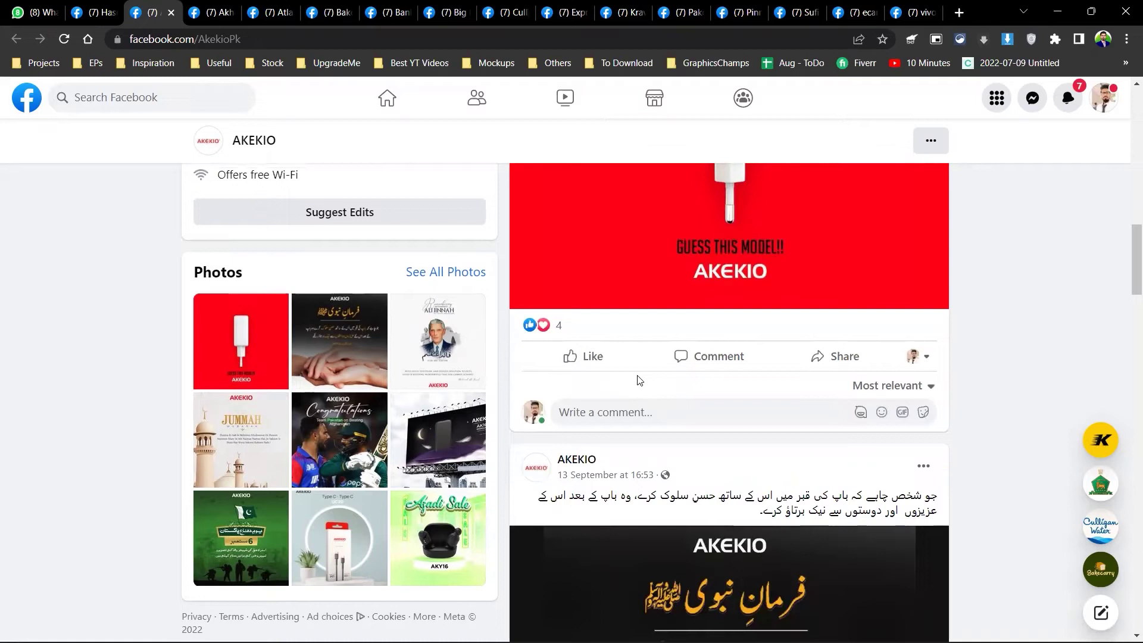
{"action": "scroll", "coordinate": [639, 381], "scroll_direction": "up", "scroll_amount": 4}
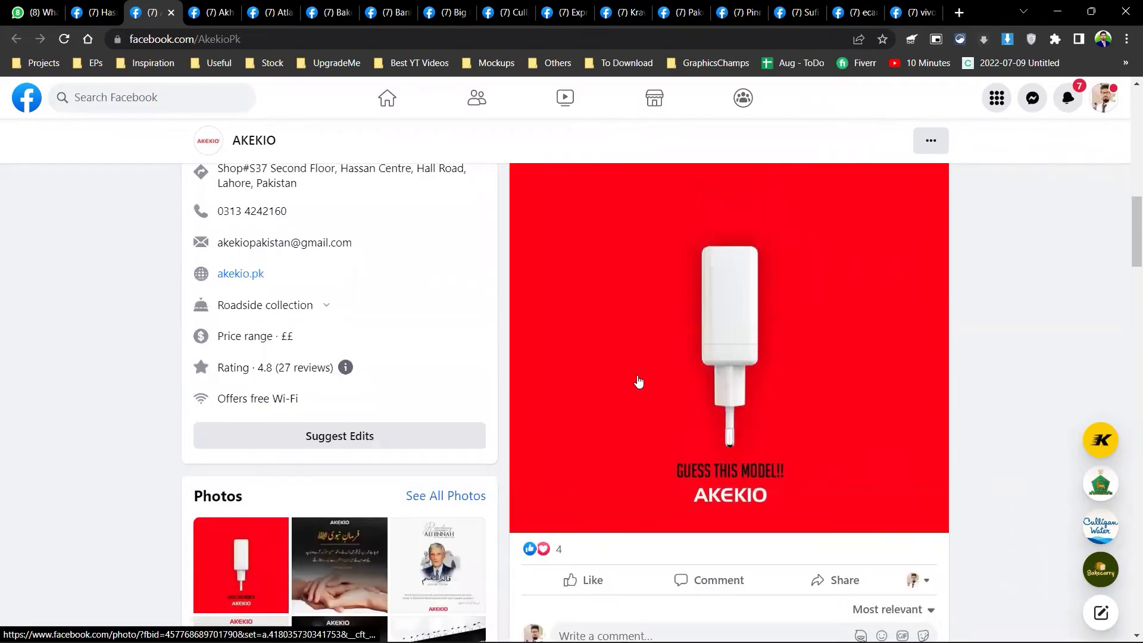
{"action": "scroll", "coordinate": [639, 381], "scroll_direction": "up", "scroll_amount": 1}
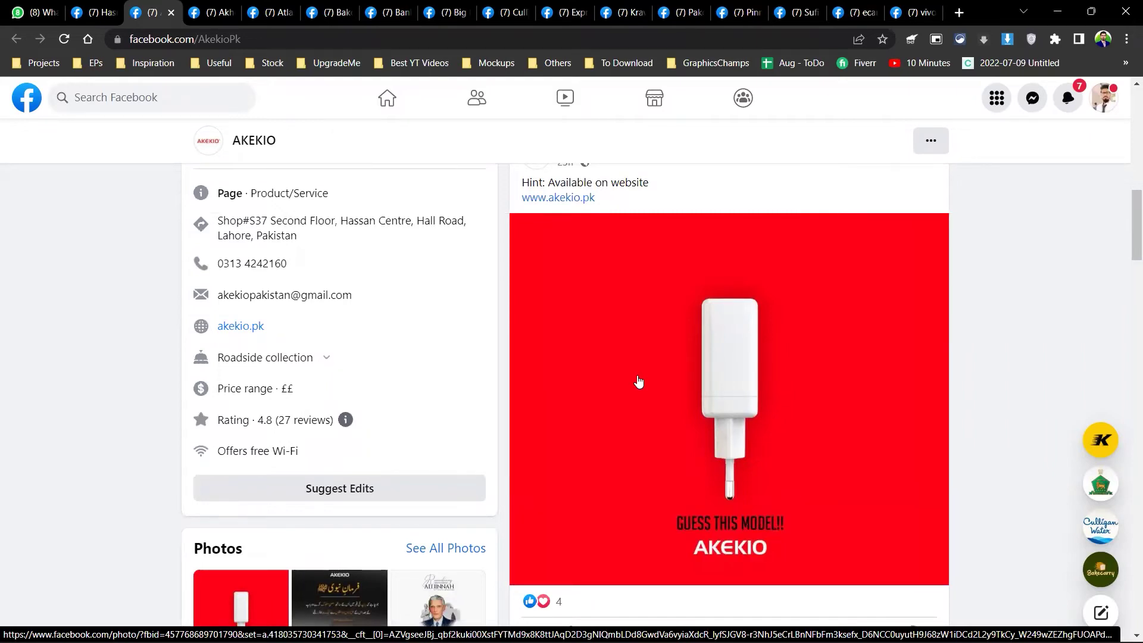
{"action": "scroll", "coordinate": [639, 381], "scroll_direction": "down", "scroll_amount": 1}
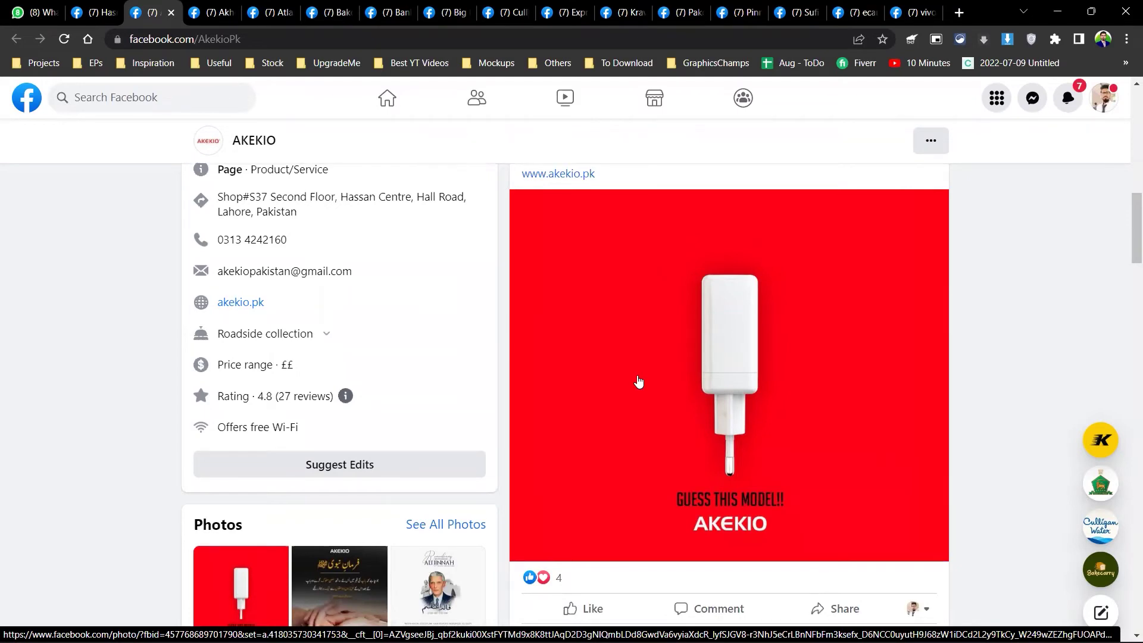
{"action": "scroll", "coordinate": [639, 381], "scroll_direction": "down", "scroll_amount": 1}
{"action": "scroll", "coordinate": [639, 381], "scroll_direction": "down", "scroll_amount": 2}
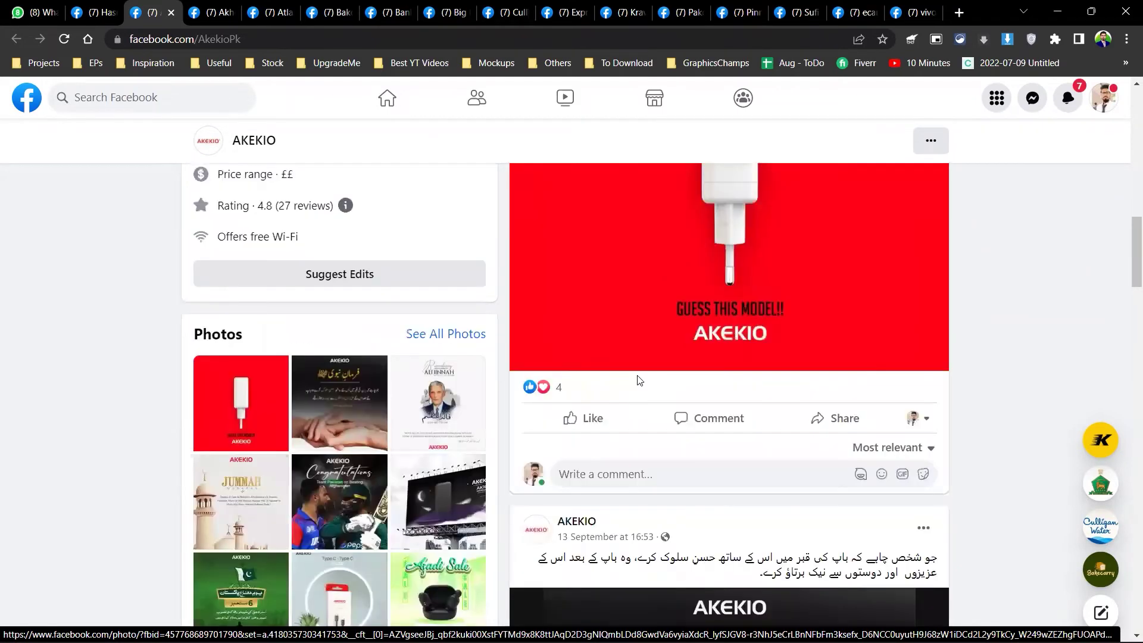
{"action": "scroll", "coordinate": [639, 381], "scroll_direction": "down", "scroll_amount": 2}
{"action": "scroll", "coordinate": [639, 381], "scroll_direction": "down", "scroll_amount": 4}
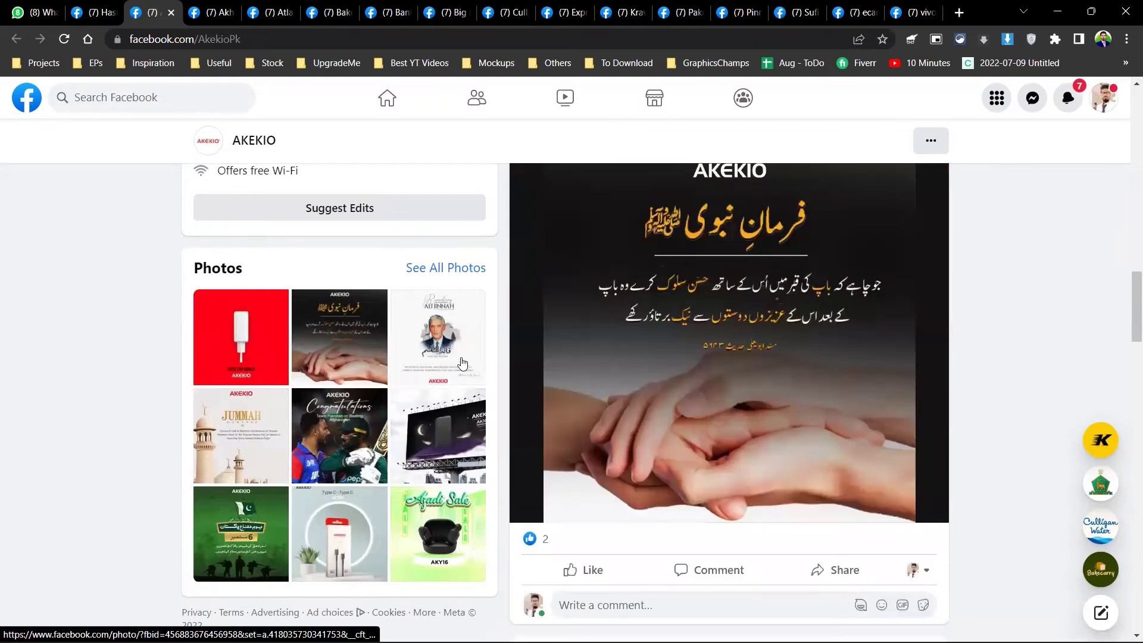
- Open AKEKIO's Muhammad Ali Jinnah anniversary photo full size and browse onward to the 6 September Defence Day design
{"action": "left_click", "coordinate": [462, 364]}
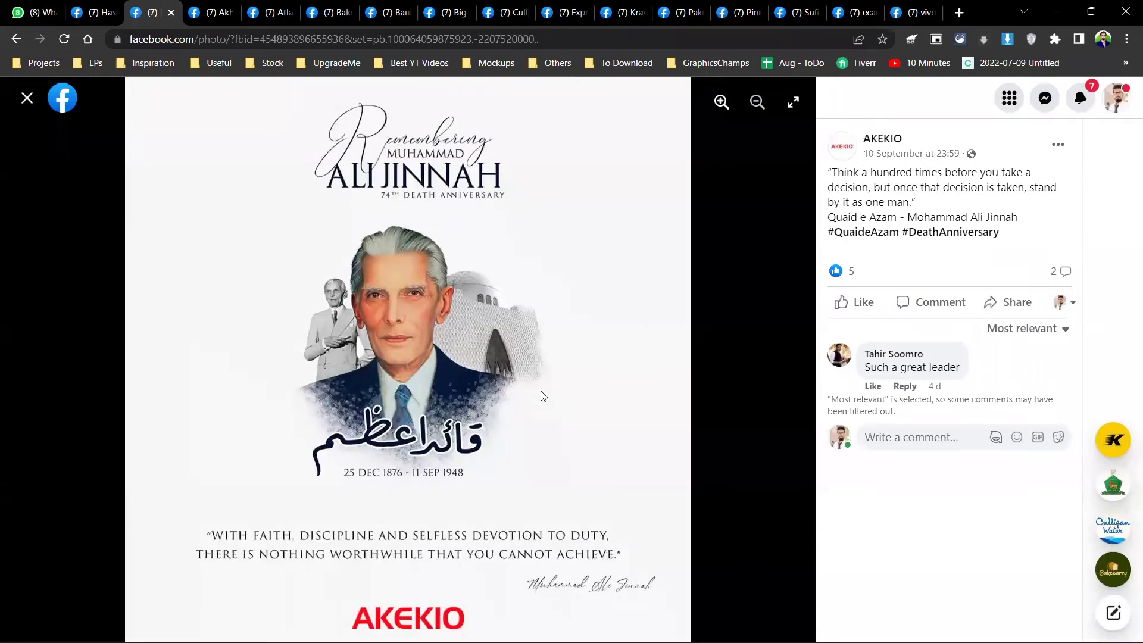
{"action": "key", "text": "Right"}
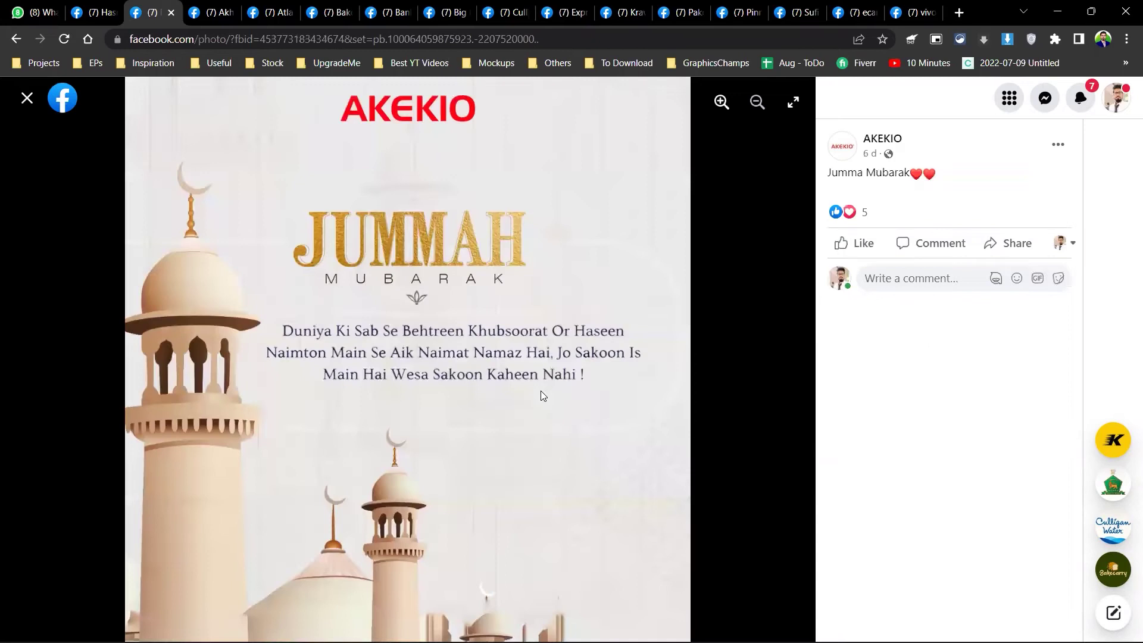
{"action": "key", "text": "Right"}
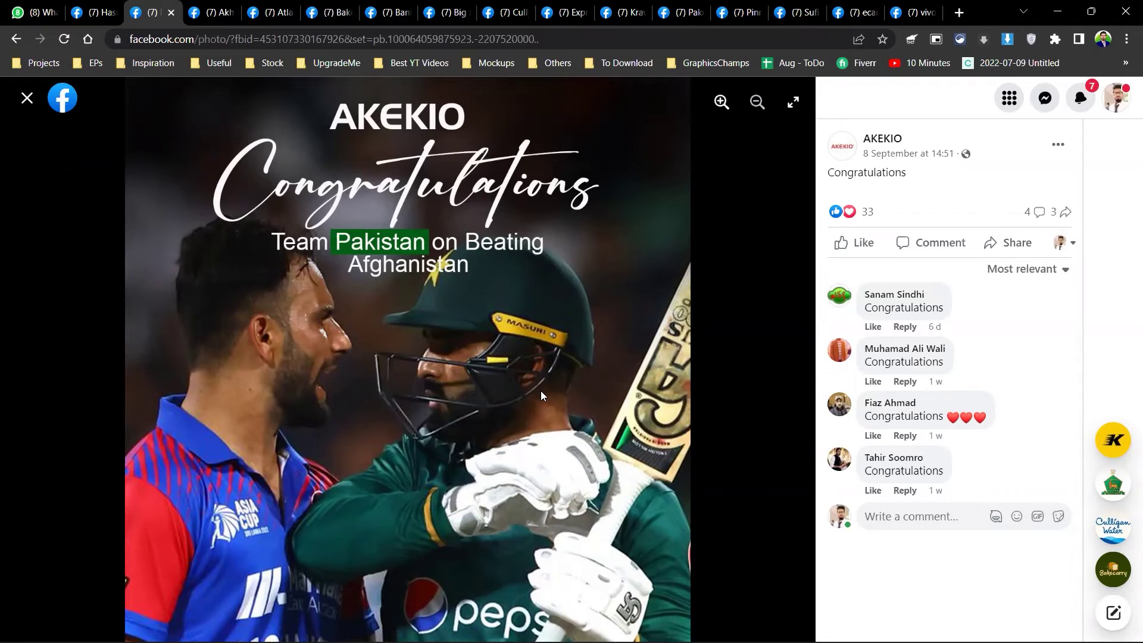
{"action": "key", "text": "Right"}
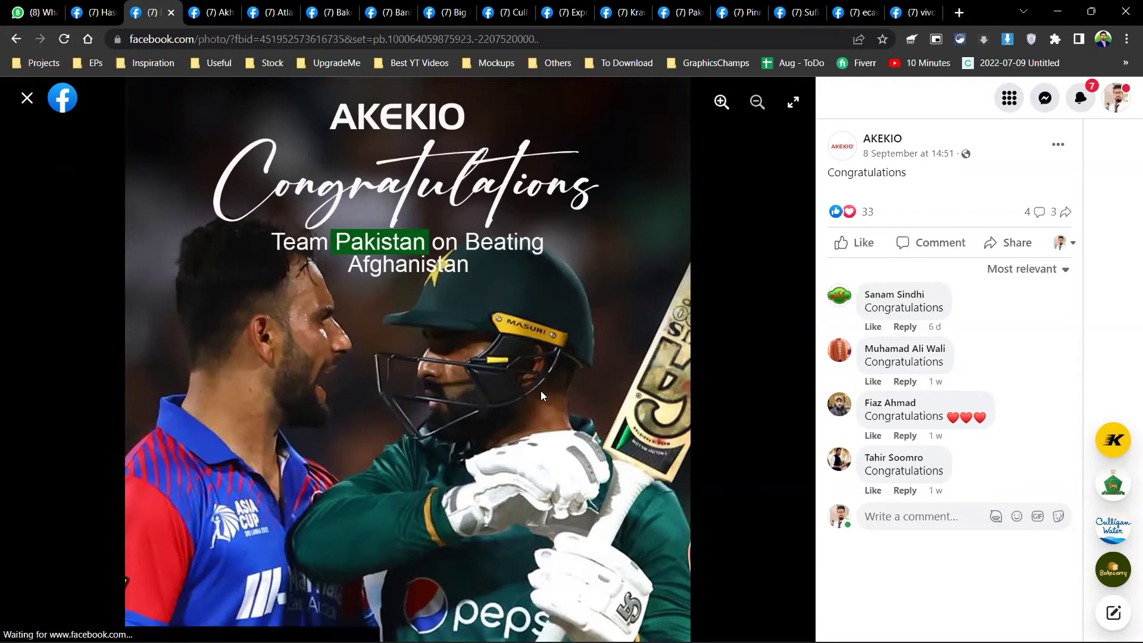
{"action": "key", "text": "Right"}
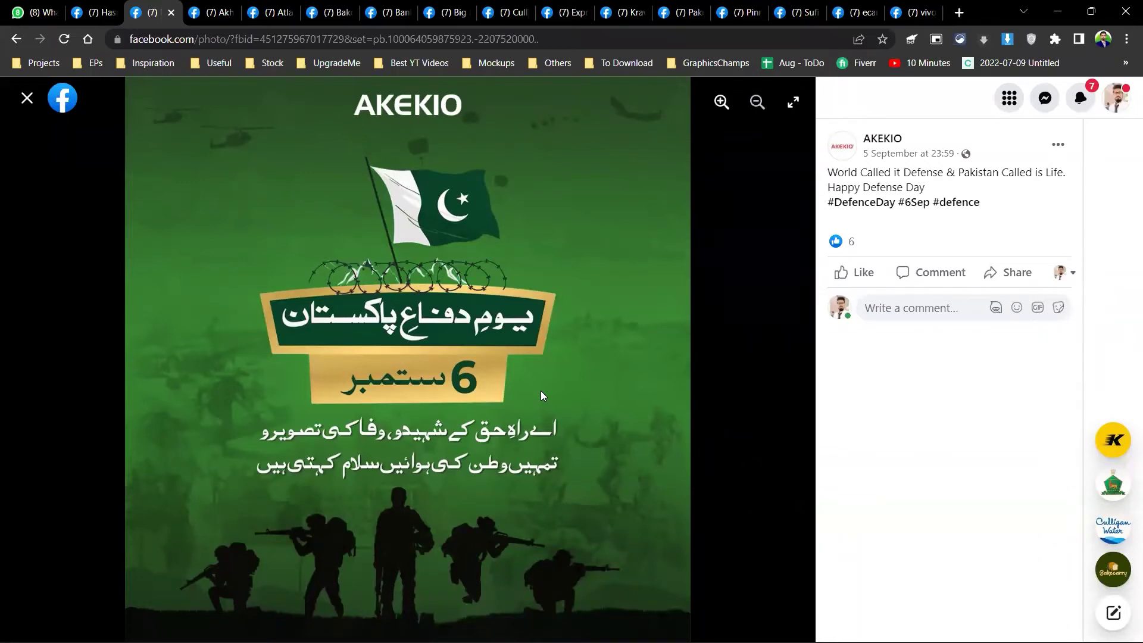
- Compare the Defence Day design with the Type C UC20 cable product design, ending on the cable design
{"action": "key", "text": "Right"}
{"action": "key", "text": "Left"}
{"action": "key", "text": "Right"}
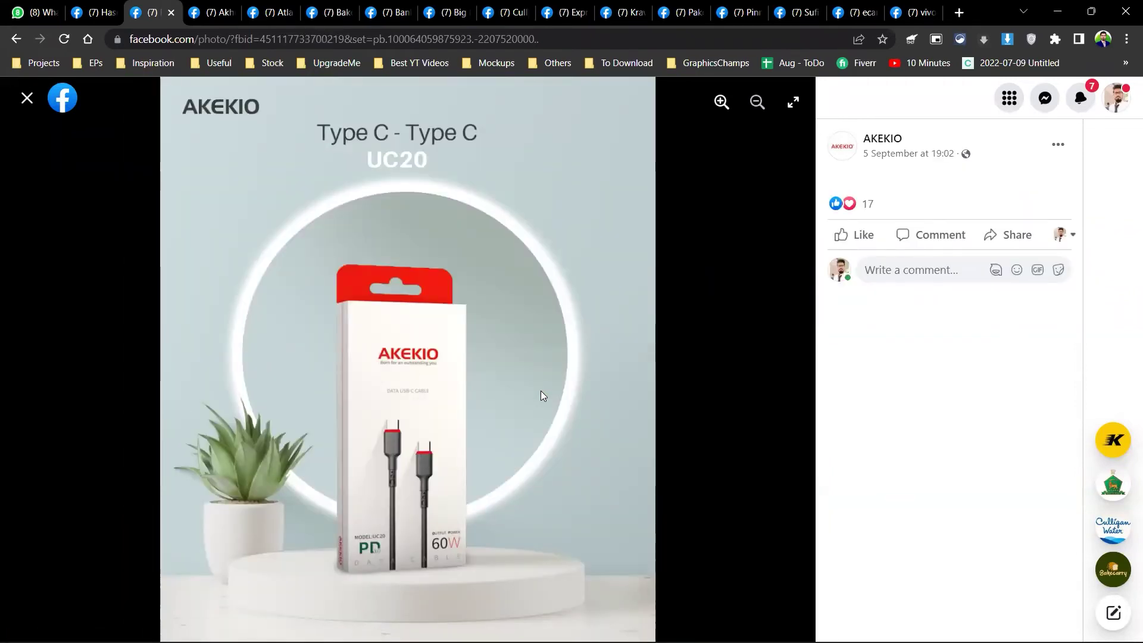
{"action": "key", "text": "Left"}
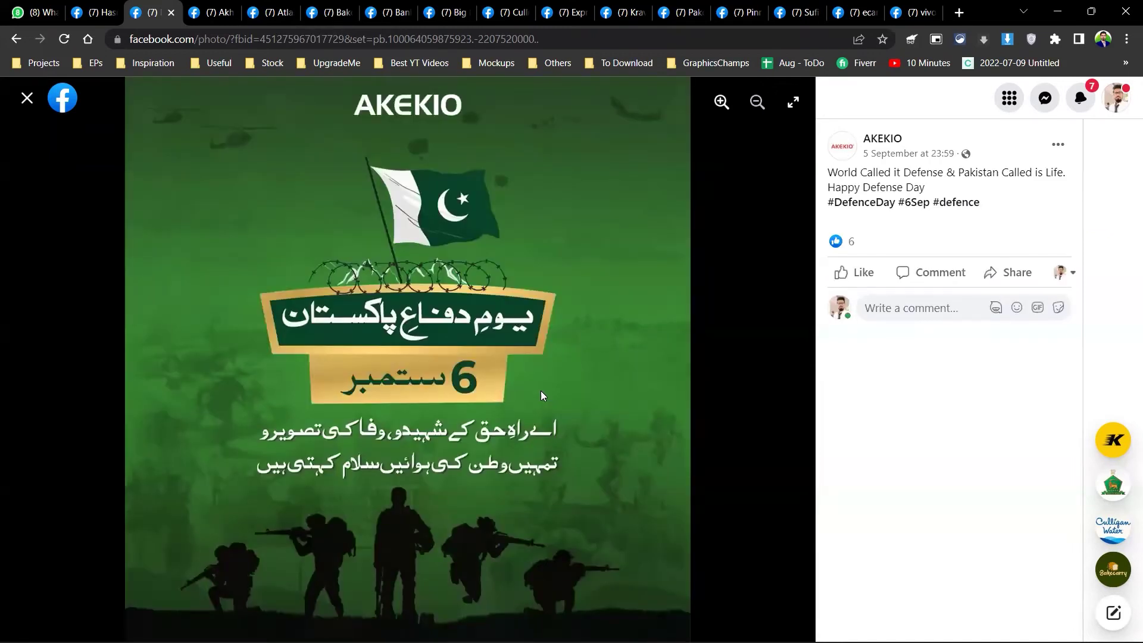
{"action": "key", "text": "Right"}
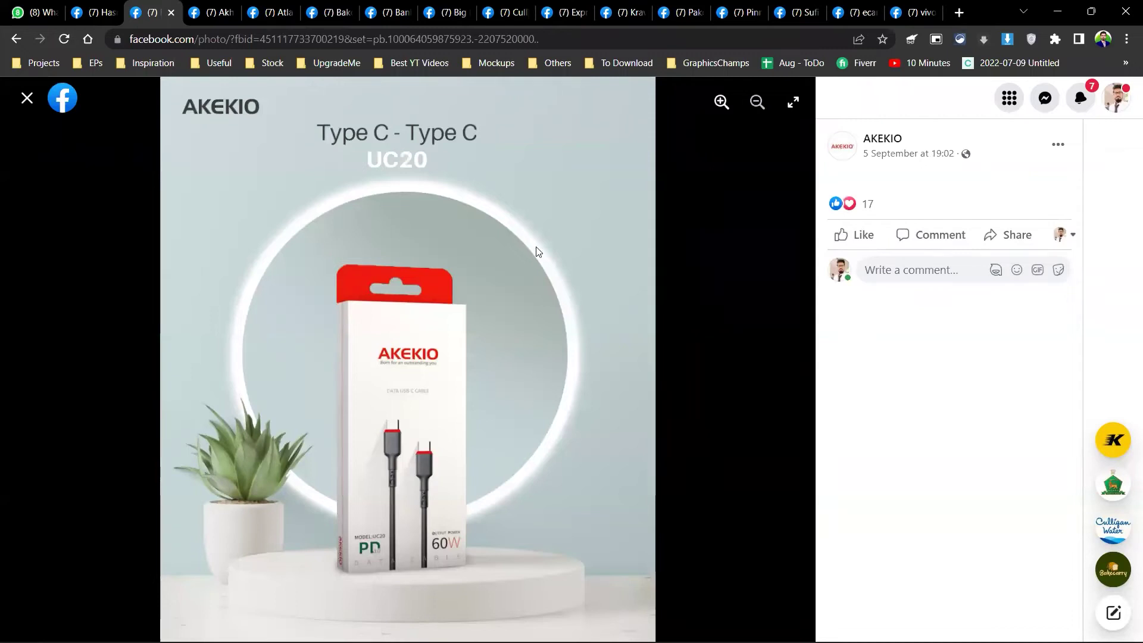
- Browse AKEKIO's Azadi Sale product designs from the AKY16 earbuds through to the UC25 cable
{"action": "key", "text": "Right"}
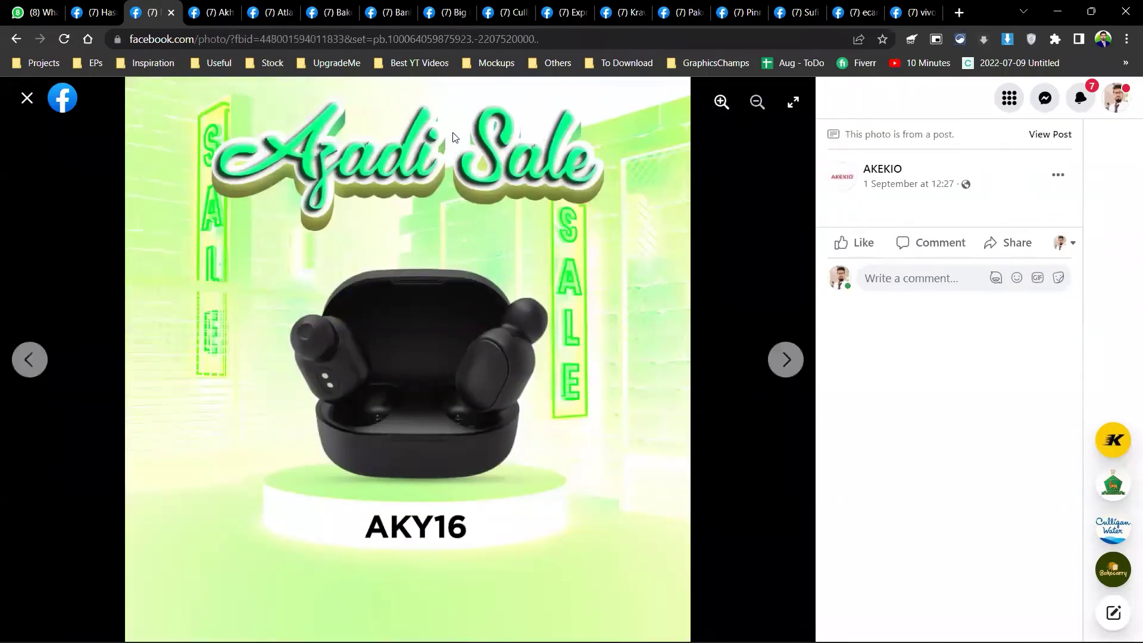
{"action": "key", "text": "Right"}
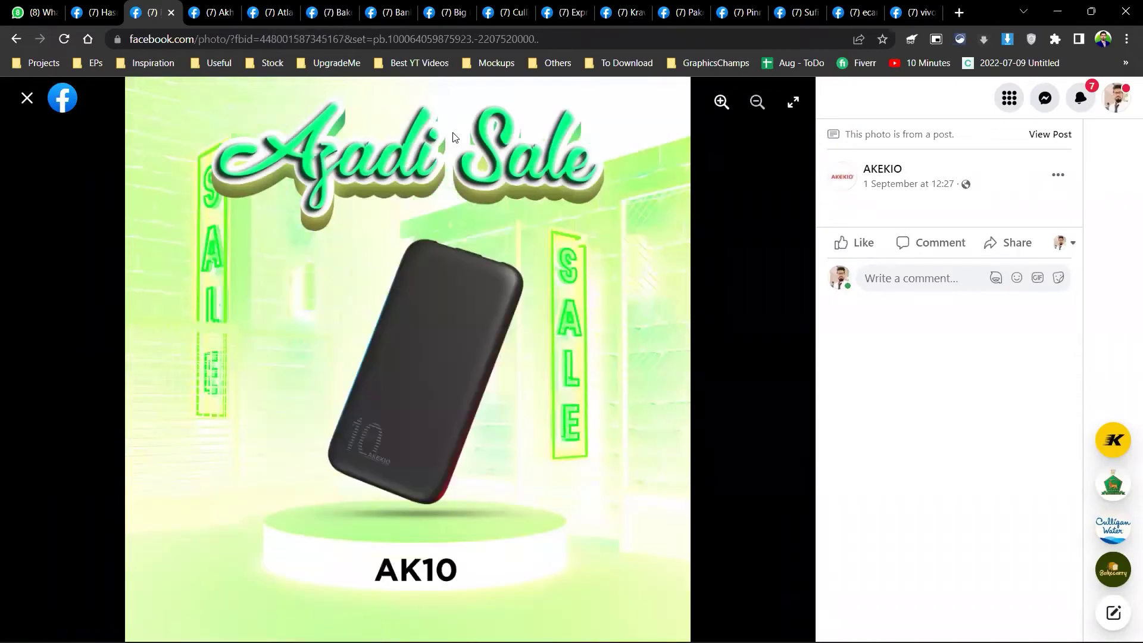
{"action": "key", "text": "Right"}
{"action": "key", "text": "Right"}
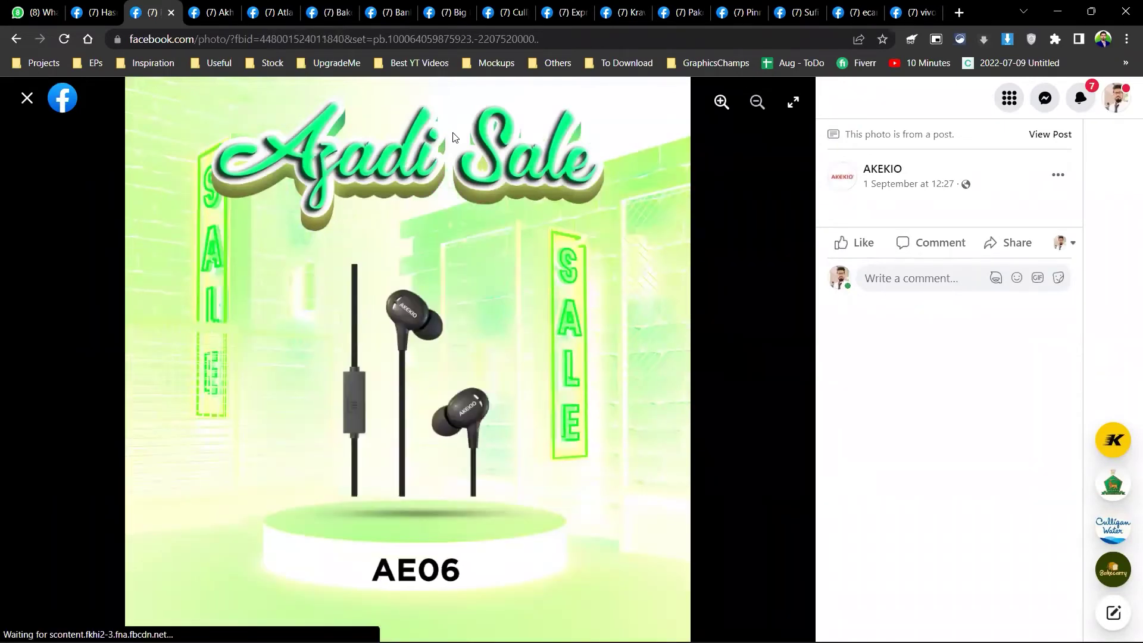
{"action": "key", "text": "Right"}
{"action": "key", "text": "Right"}
{"action": "key", "text": "Right"}
{"action": "key", "text": "Right"}
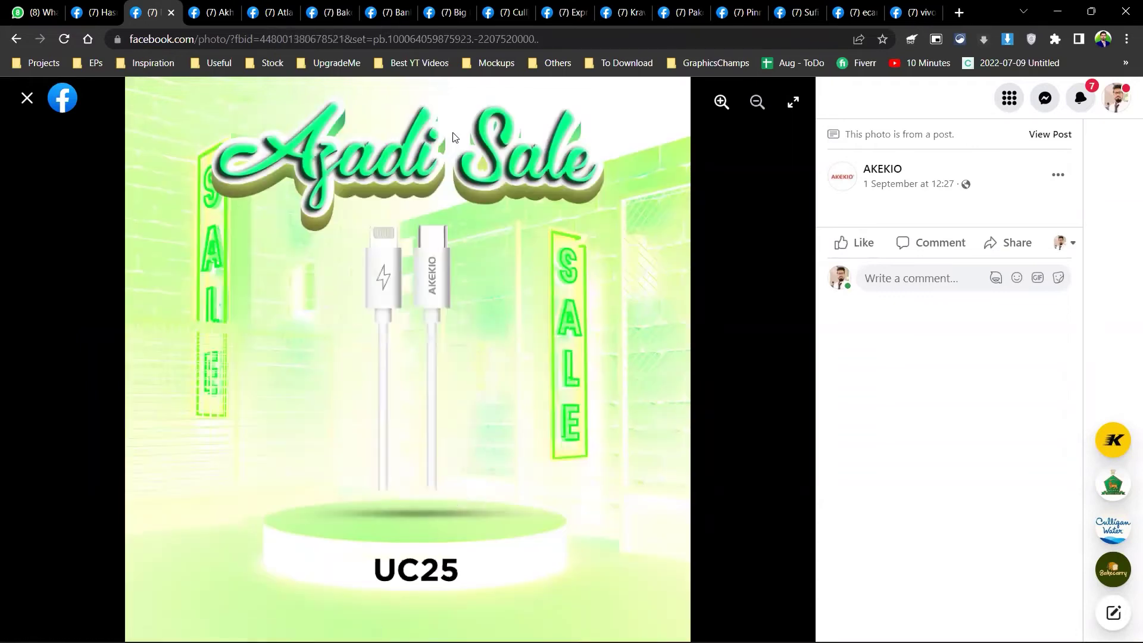
- Browse AKEKIO's remaining Azadi Sale product designs, including the UC08 cable, AKY15 earbuds and EM12 earphones, plus the Pakistan flood prayers design
{"action": "key", "text": "Right"}
{"action": "key", "text": "Right"}
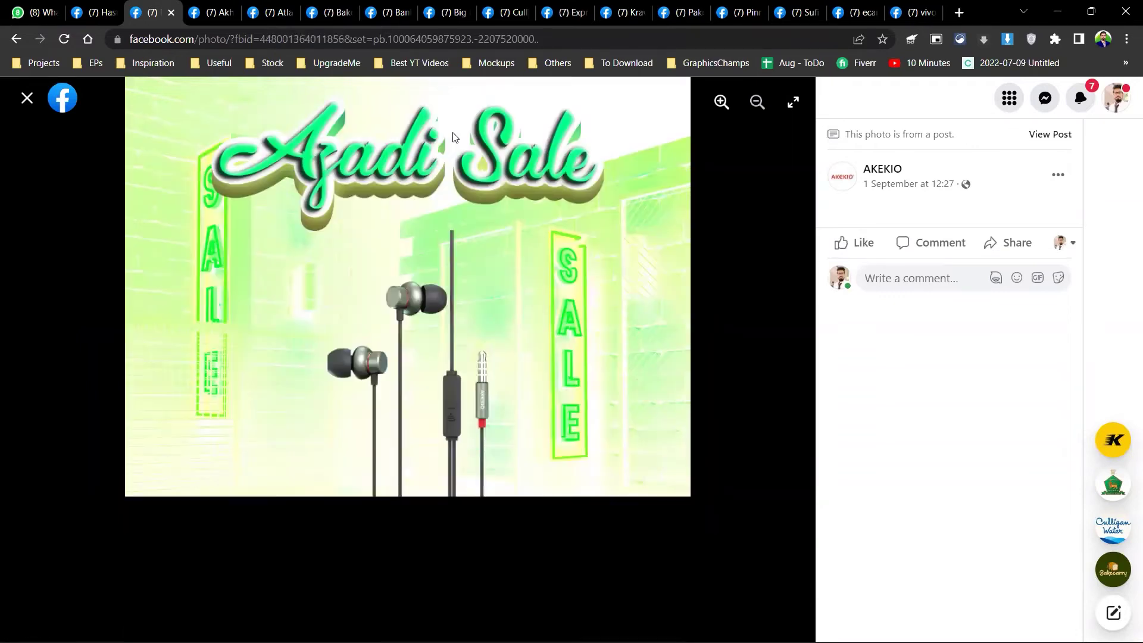
{"action": "key", "text": "Right"}
{"action": "key", "text": "Right"}
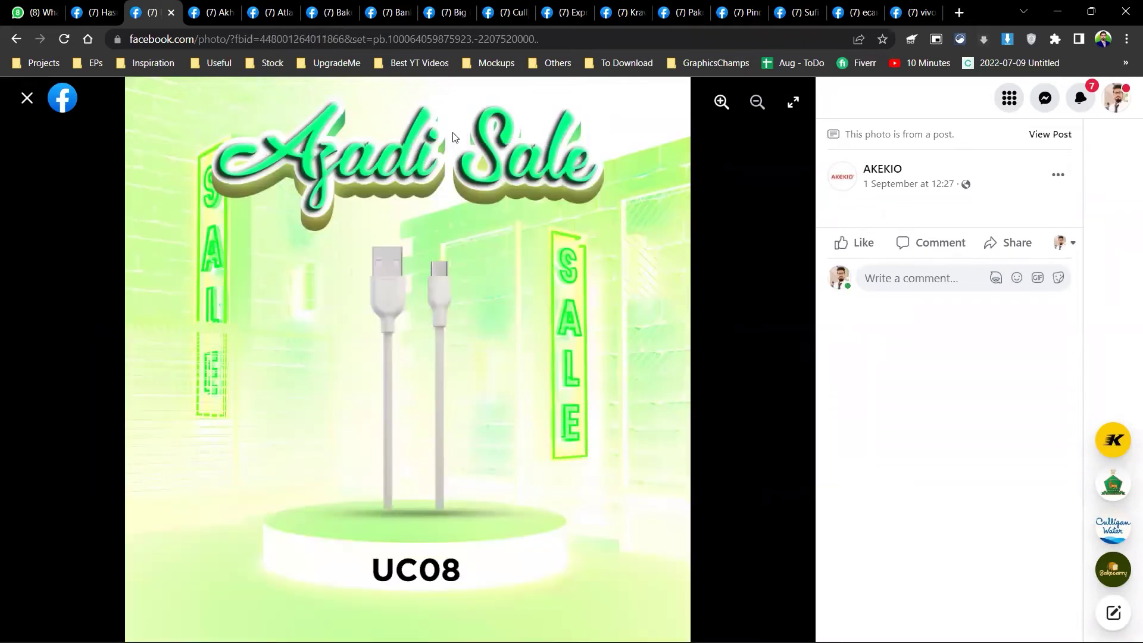
{"action": "key", "text": "Right"}
{"action": "key", "text": "Right"}
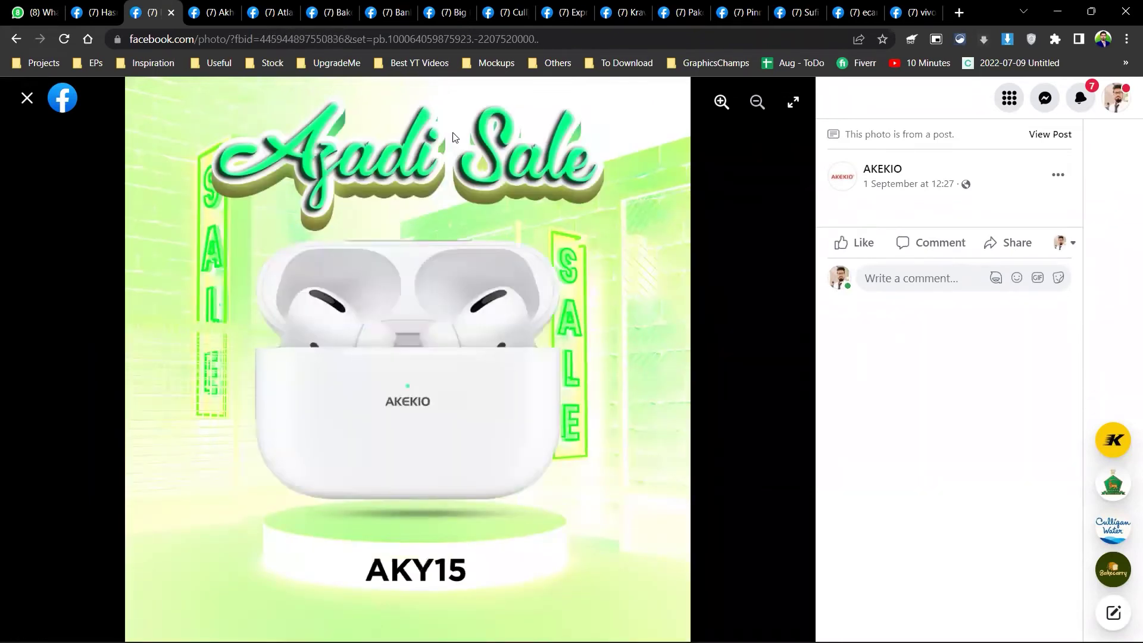
{"action": "key", "text": "Right"}
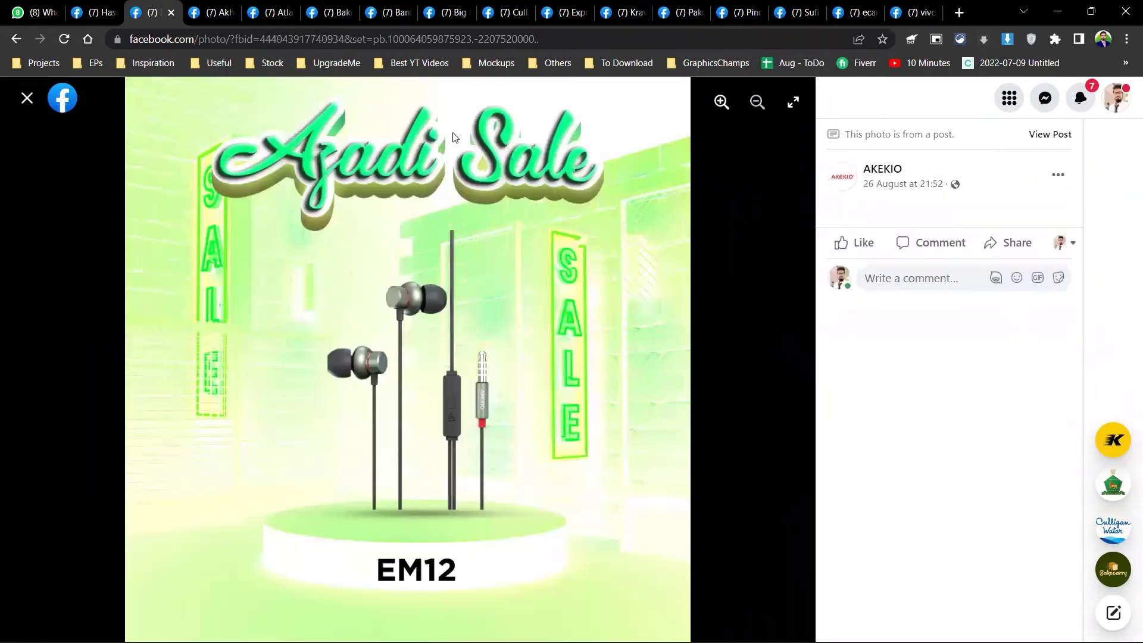
{"action": "key", "text": "Left"}
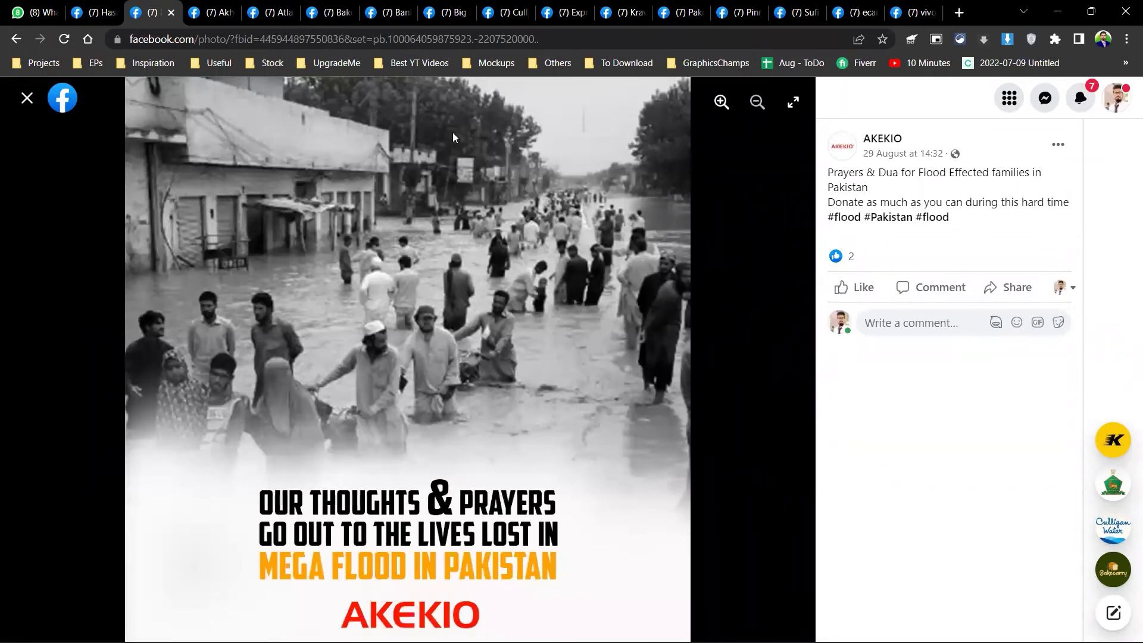
{"action": "key", "text": "Right"}
{"action": "key", "text": "Right"}
{"action": "key", "text": "Escape"}
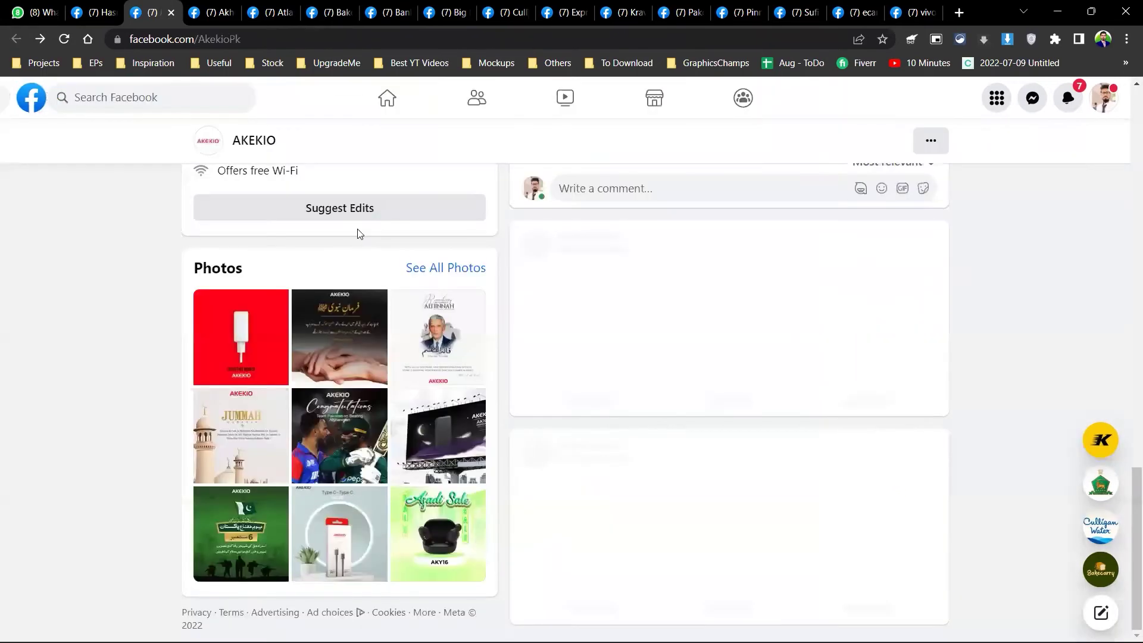
- Review AKEKIO's timeline posts from the Jinnah anniversary down to the Type C UC20 cable design, and close the AKEKIO page
{"action": "scroll", "coordinate": [350, 286], "scroll_direction": "down", "scroll_amount": 4}
{"action": "scroll", "coordinate": [350, 306], "scroll_direction": "down", "scroll_amount": 15}
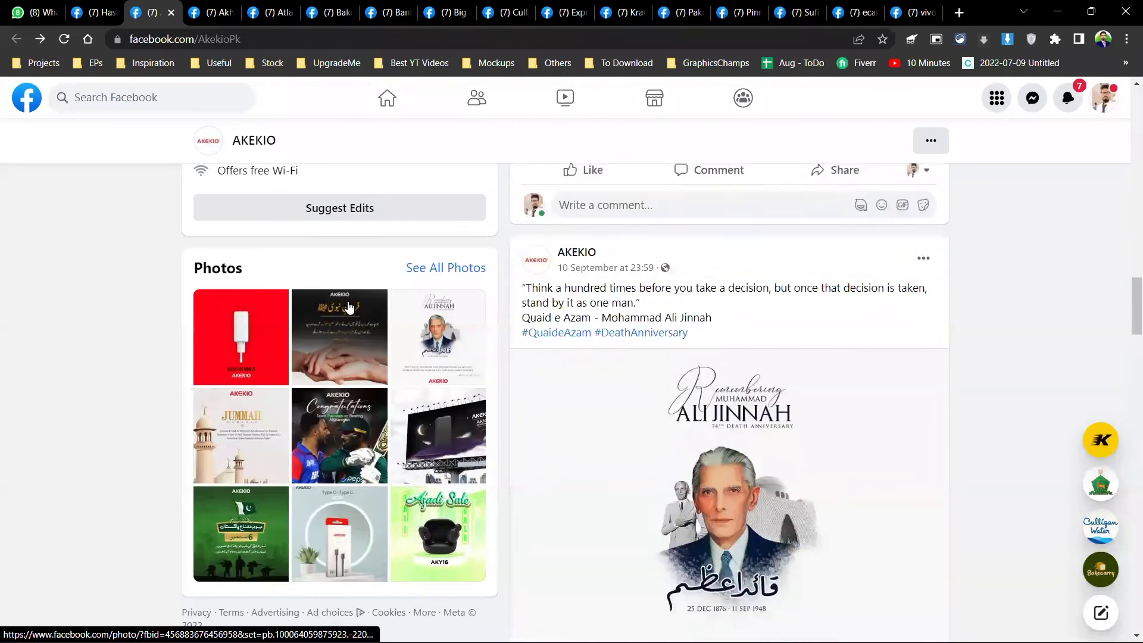
{"action": "scroll", "coordinate": [350, 307], "scroll_direction": "down", "scroll_amount": 20}
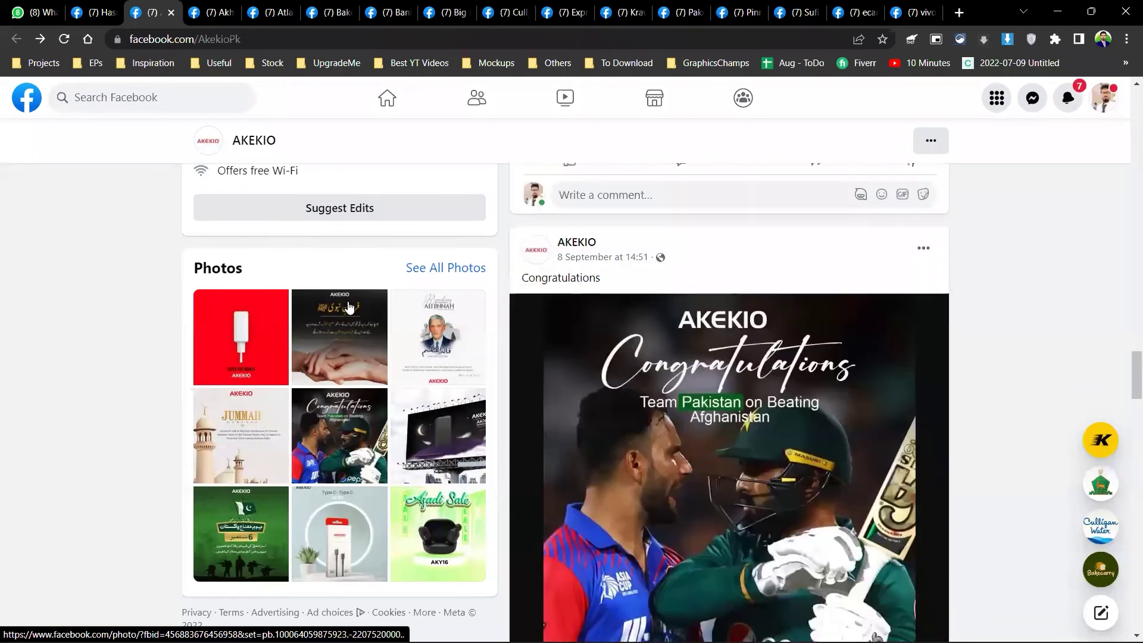
{"action": "scroll", "coordinate": [349, 307], "scroll_direction": "down", "scroll_amount": 10}
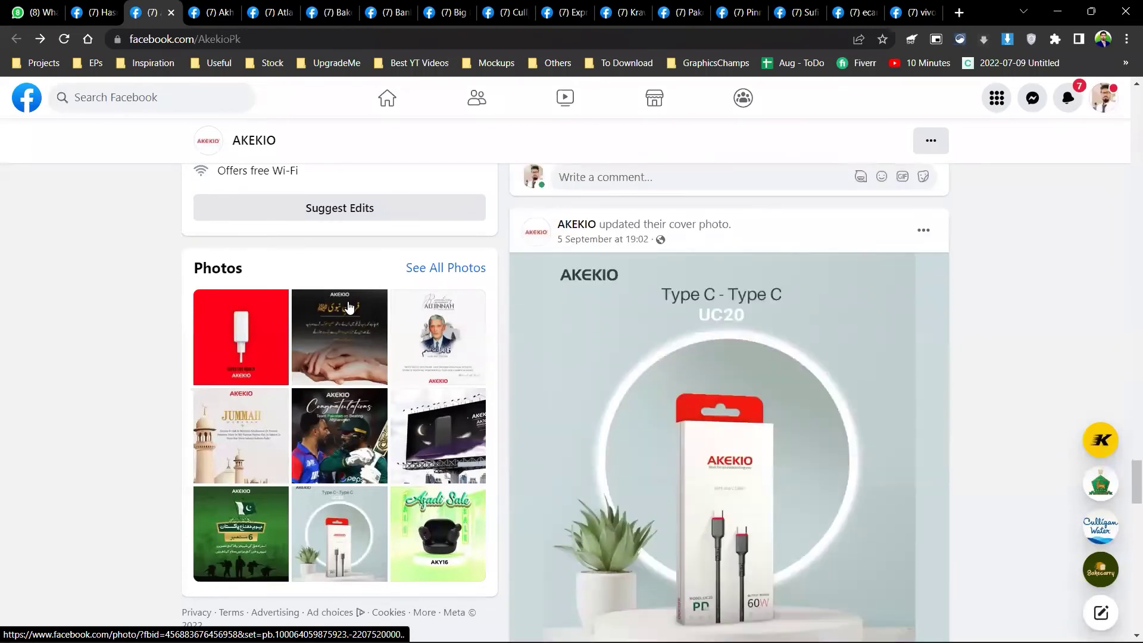
{"action": "key", "text": "ctrl+w"}
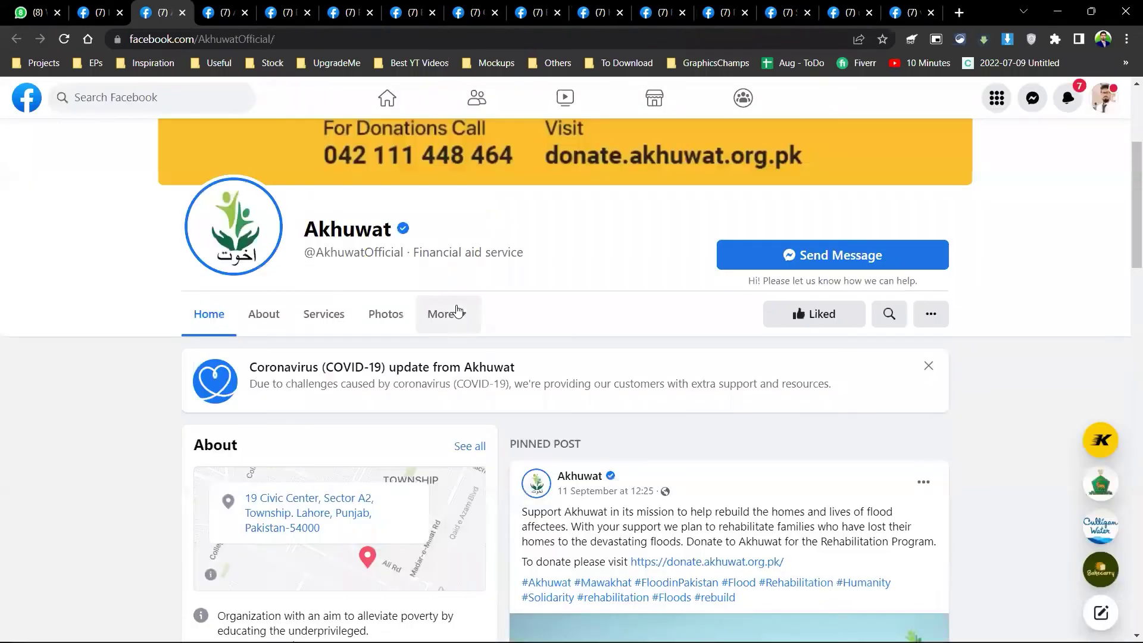
- Examine Akhuwat's intro and photo grid, and view the "When there is unity, there is hope" post design full size
{"action": "scroll", "coordinate": [457, 309], "scroll_direction": "down", "scroll_amount": 15}
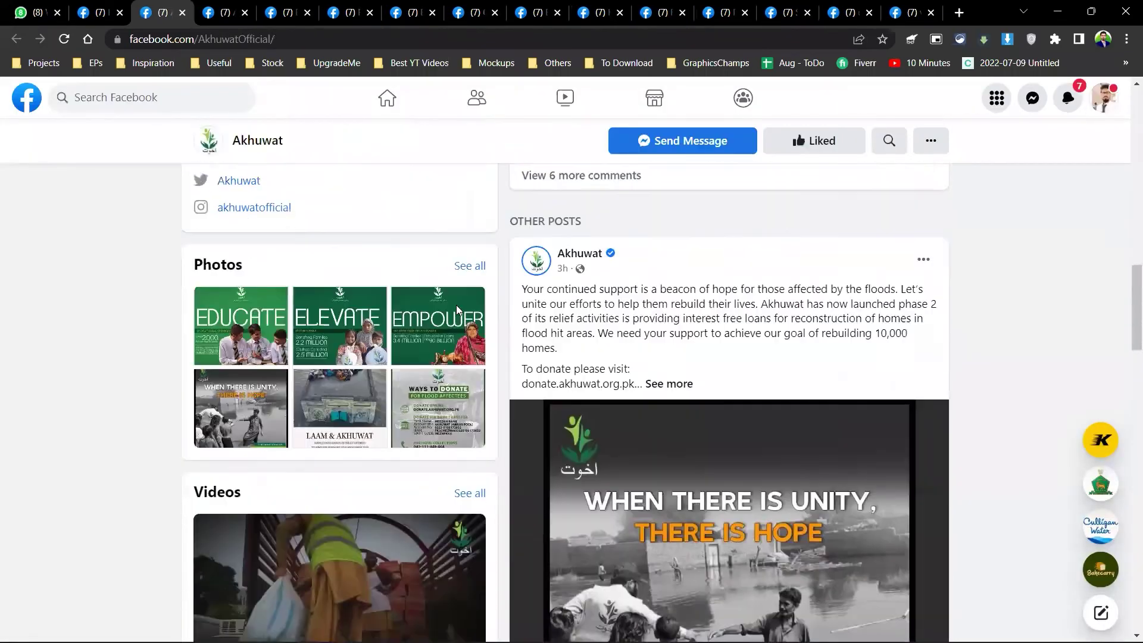
{"action": "scroll", "coordinate": [456, 305], "scroll_direction": "down", "scroll_amount": 6}
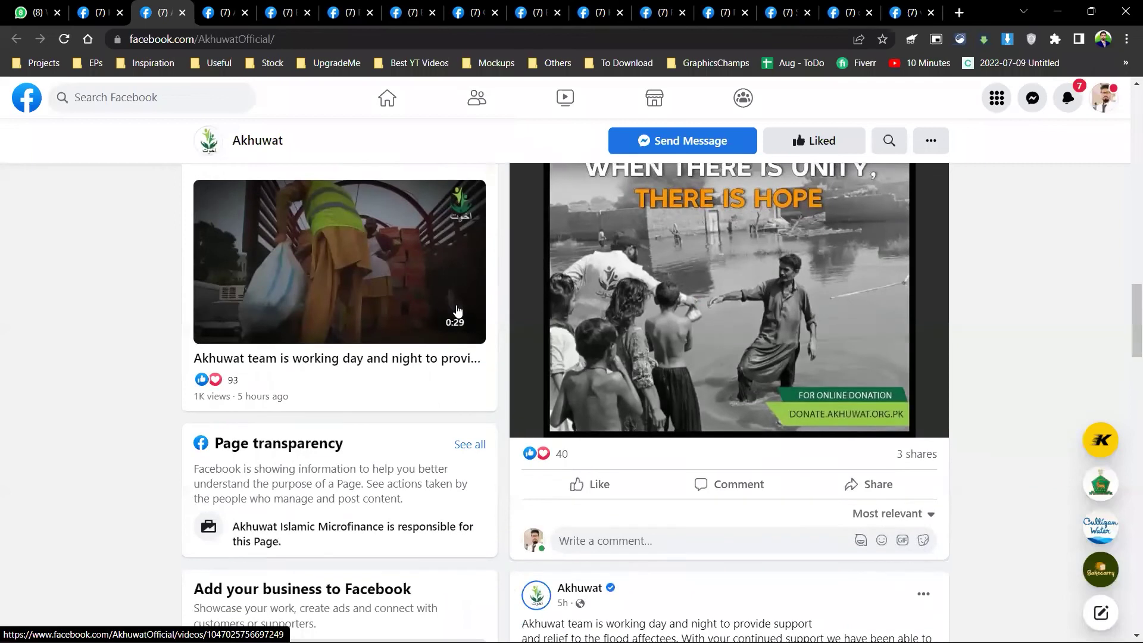
{"action": "scroll", "coordinate": [458, 310], "scroll_direction": "up", "scroll_amount": 2}
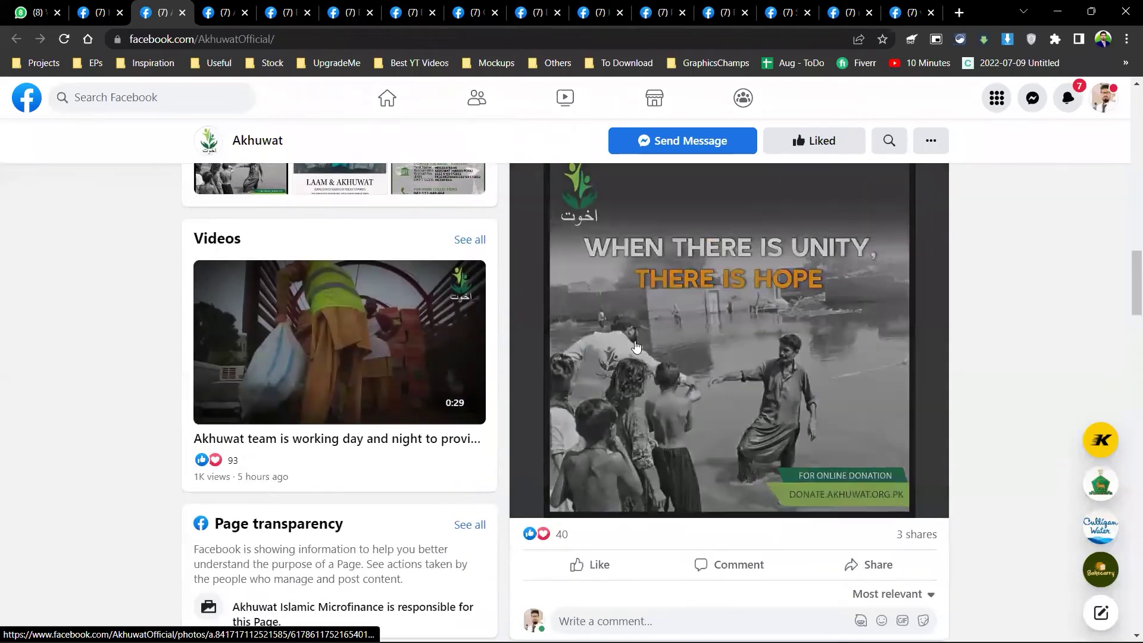
{"action": "left_click", "coordinate": [636, 347]}
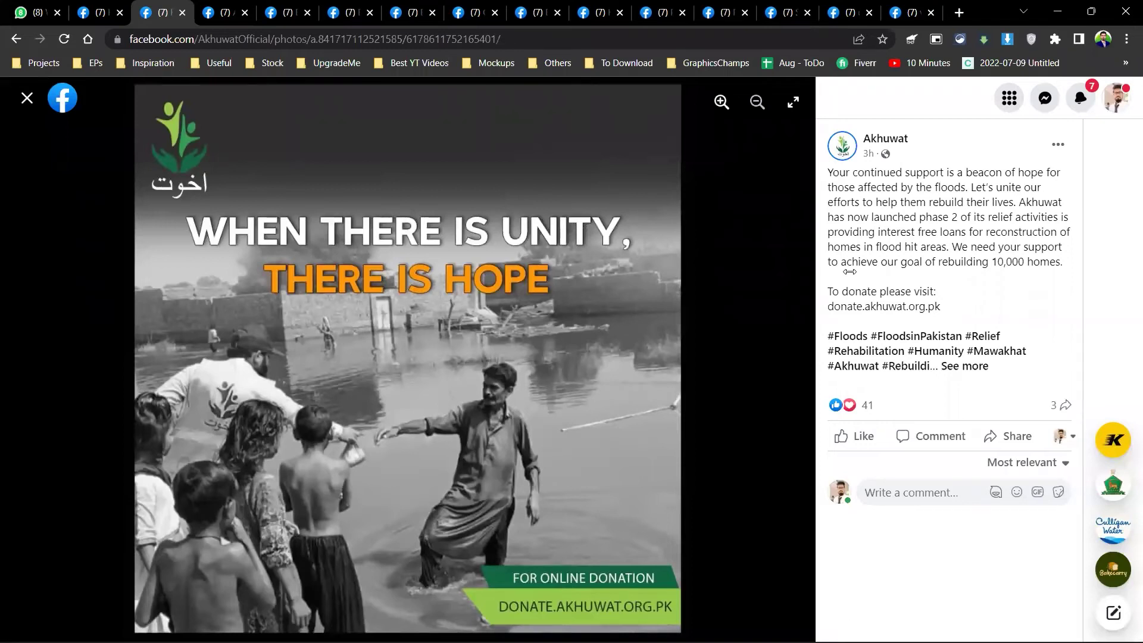
{"action": "key", "text": "Escape"}
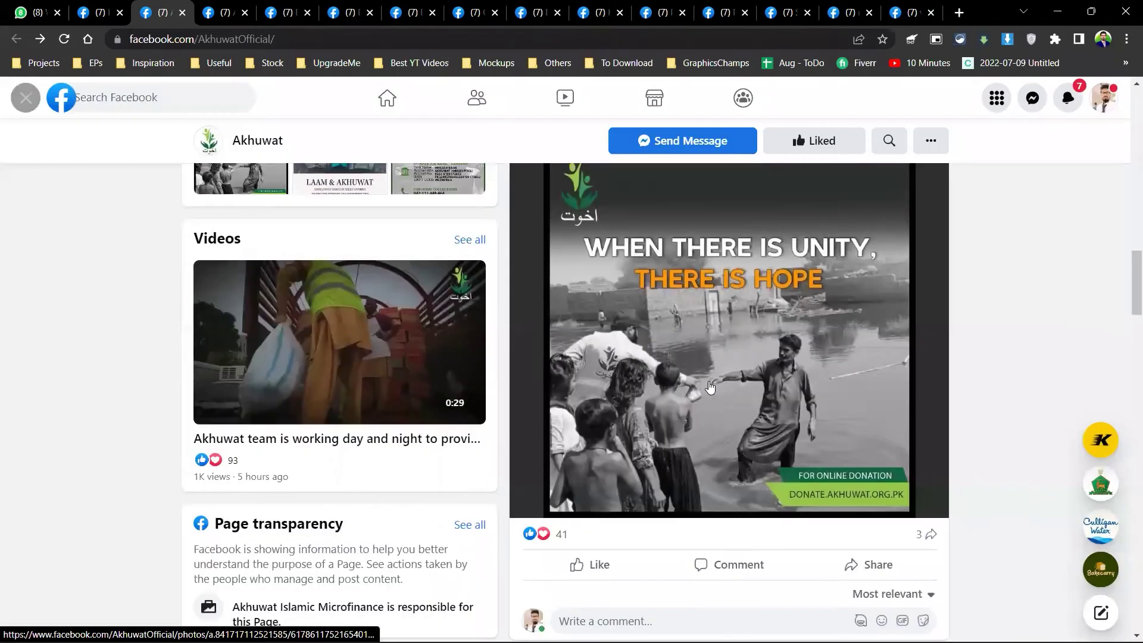
- Look through Akhuwat's older timeline posts and return to the cover image at the start of the page
{"action": "scroll", "coordinate": [710, 381], "scroll_direction": "down", "scroll_amount": 10}
{"action": "scroll", "coordinate": [710, 381], "scroll_direction": "down", "scroll_amount": 15}
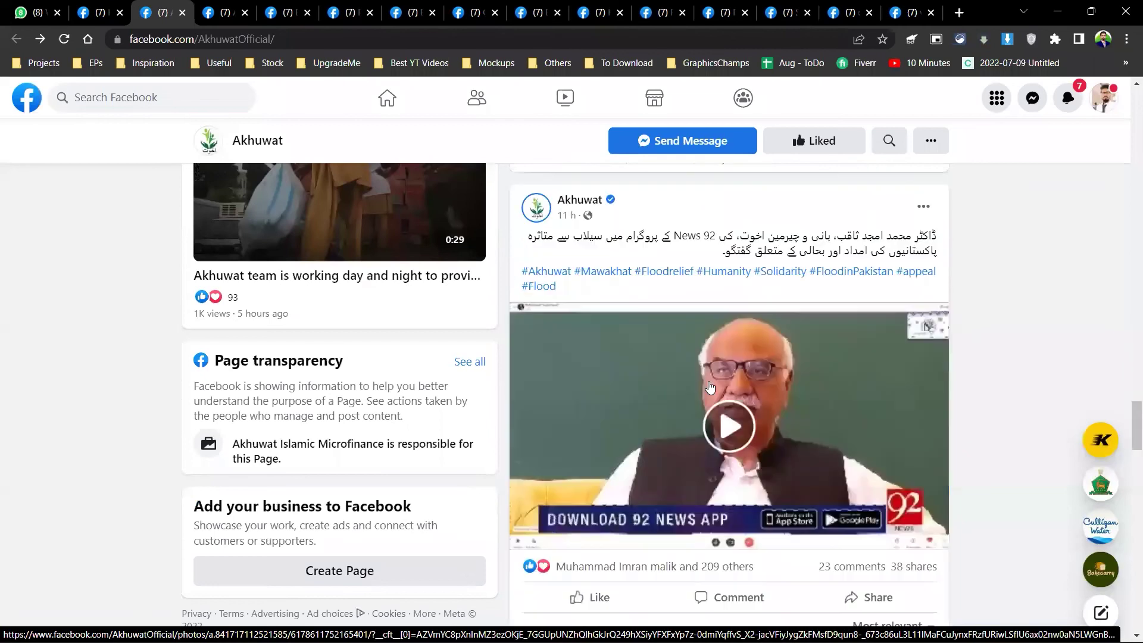
{"action": "scroll", "coordinate": [710, 384], "scroll_direction": "up", "scroll_amount": 8}
{"action": "scroll", "coordinate": [710, 386], "scroll_direction": "down", "scroll_amount": 10}
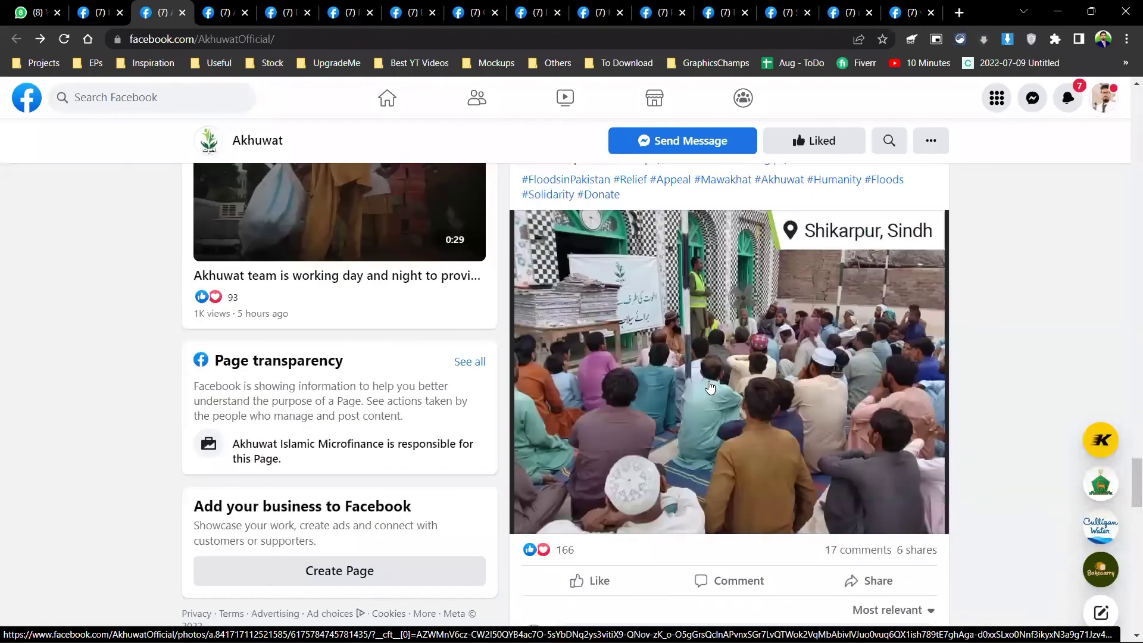
{"action": "scroll", "coordinate": [710, 381], "scroll_direction": "up", "scroll_amount": 15}
{"action": "scroll", "coordinate": [710, 381], "scroll_direction": "up", "scroll_amount": 15}
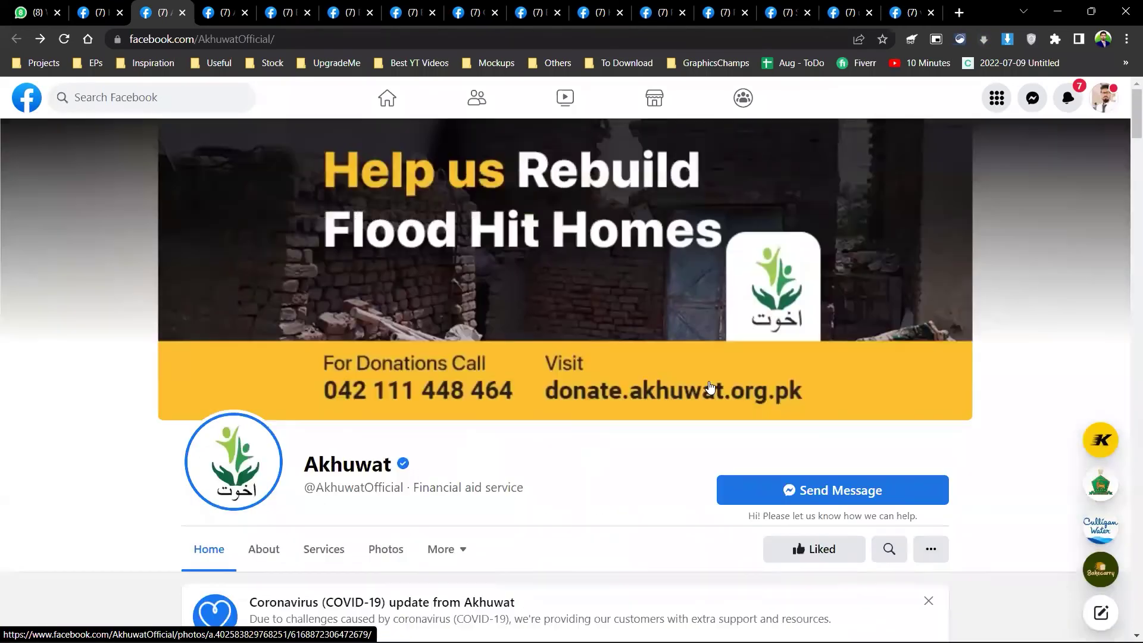
- Open Akhuwat's photo collection and view the Papa Johns partnership design full size
{"action": "scroll", "coordinate": [425, 335], "scroll_direction": "down", "scroll_amount": 3}
{"action": "left_click", "coordinate": [408, 250]}
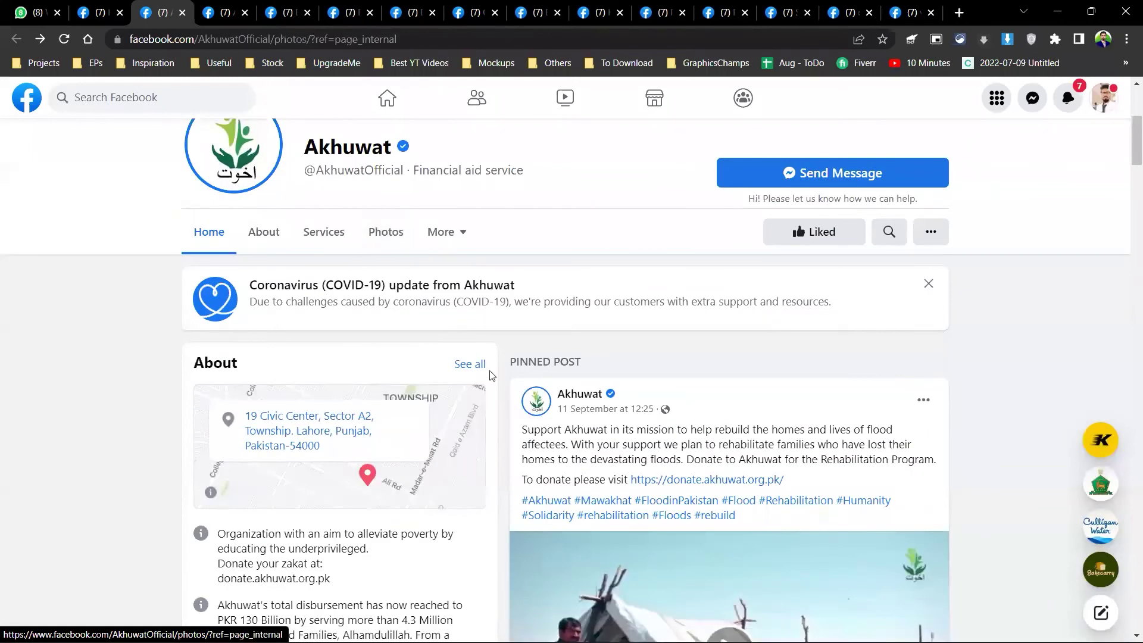
{"action": "scroll", "coordinate": [487, 403], "scroll_direction": "down", "scroll_amount": 15}
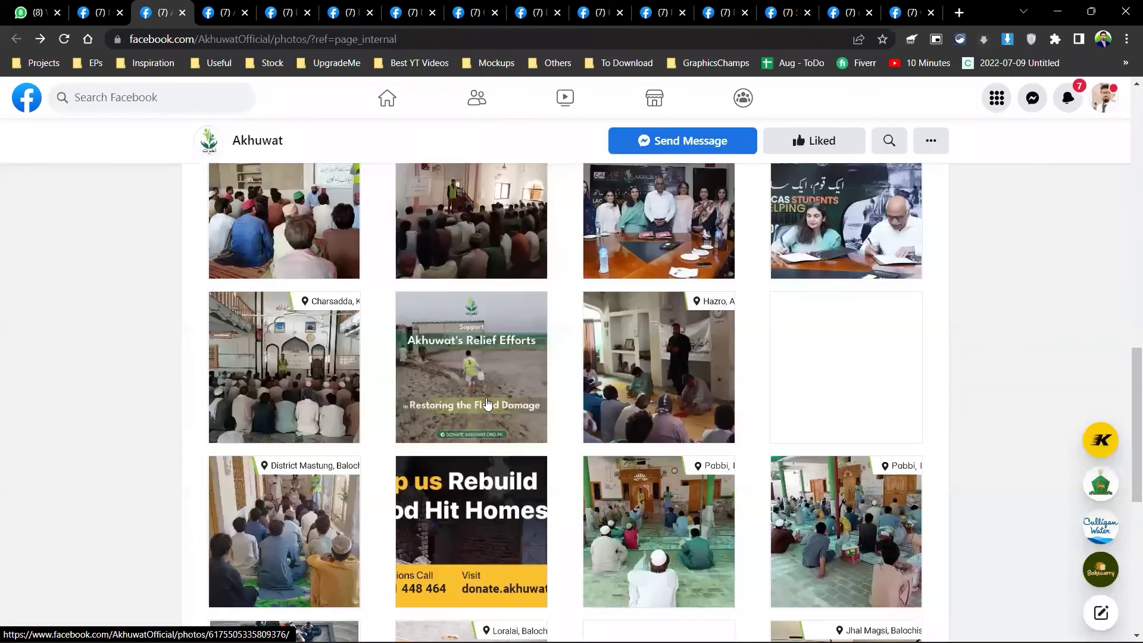
{"action": "scroll", "coordinate": [487, 402], "scroll_direction": "down", "scroll_amount": 5}
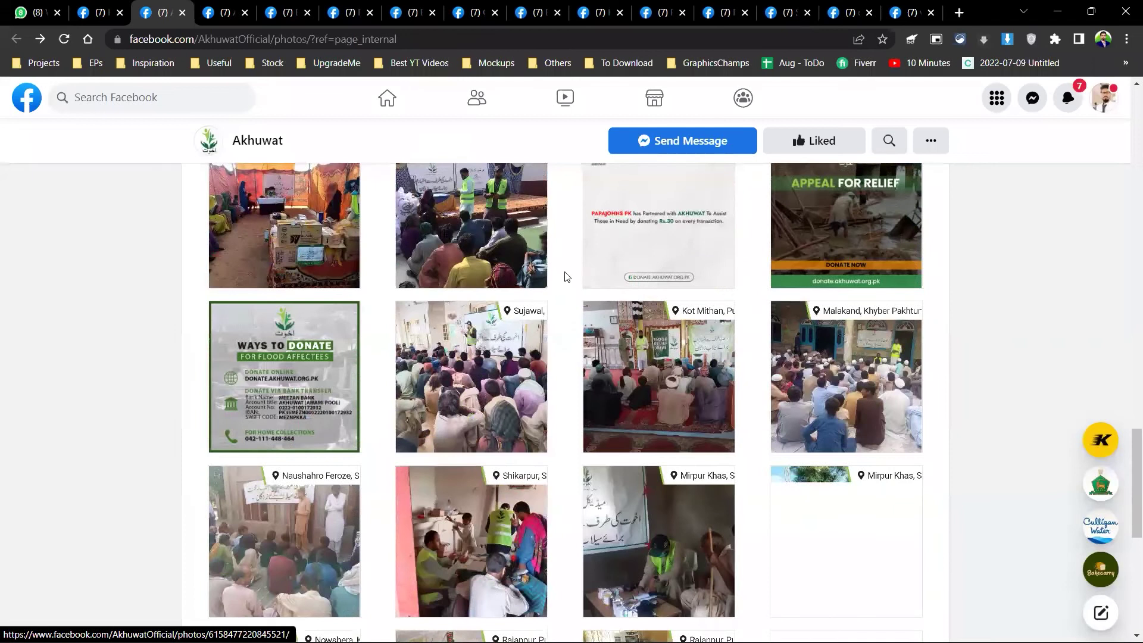
{"action": "left_click", "coordinate": [699, 208]}
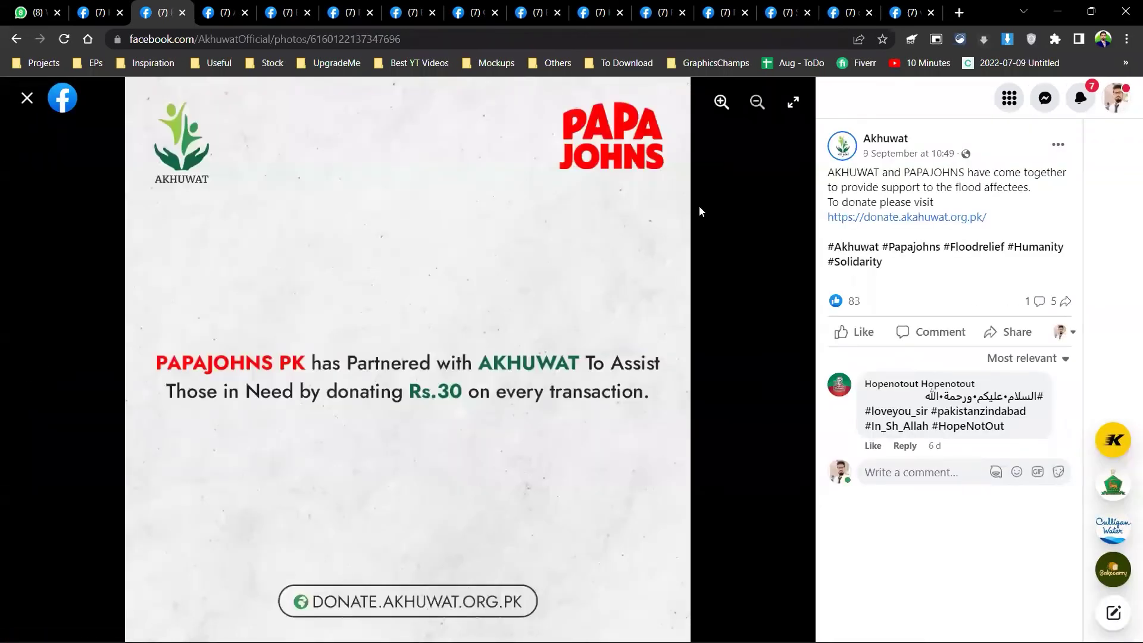
{"action": "key", "text": "Escape"}
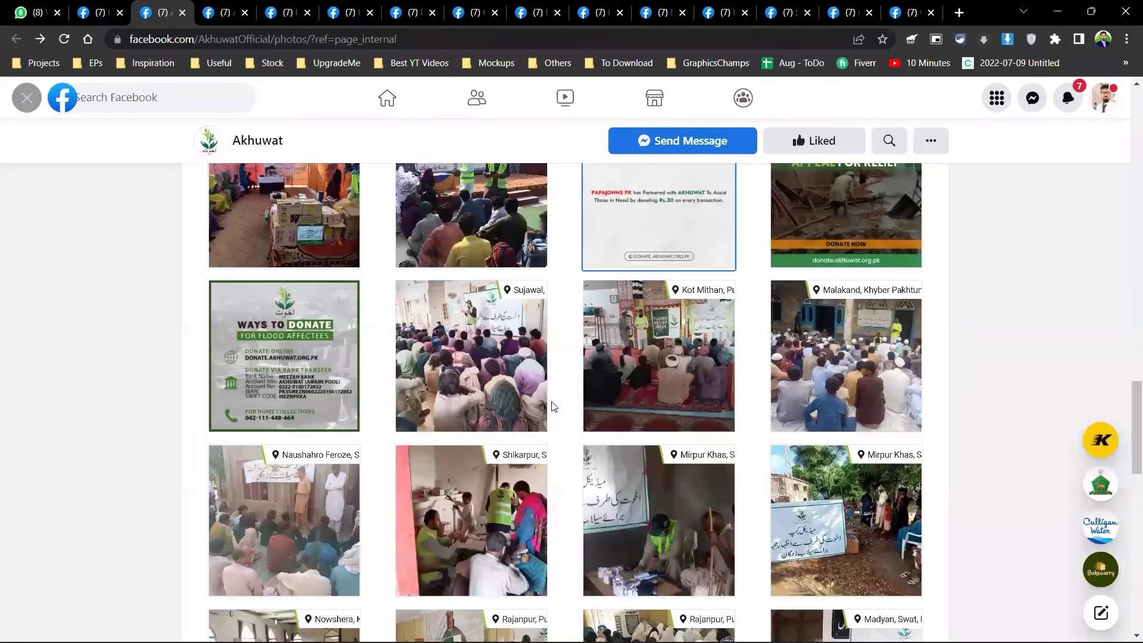
- View Akhuwat's 6 September Defence Day design and the First Phase (Relief) and Second Phase (Rehabilitation) design full size
{"action": "scroll", "coordinate": [554, 406], "scroll_direction": "down", "scroll_amount": 10}
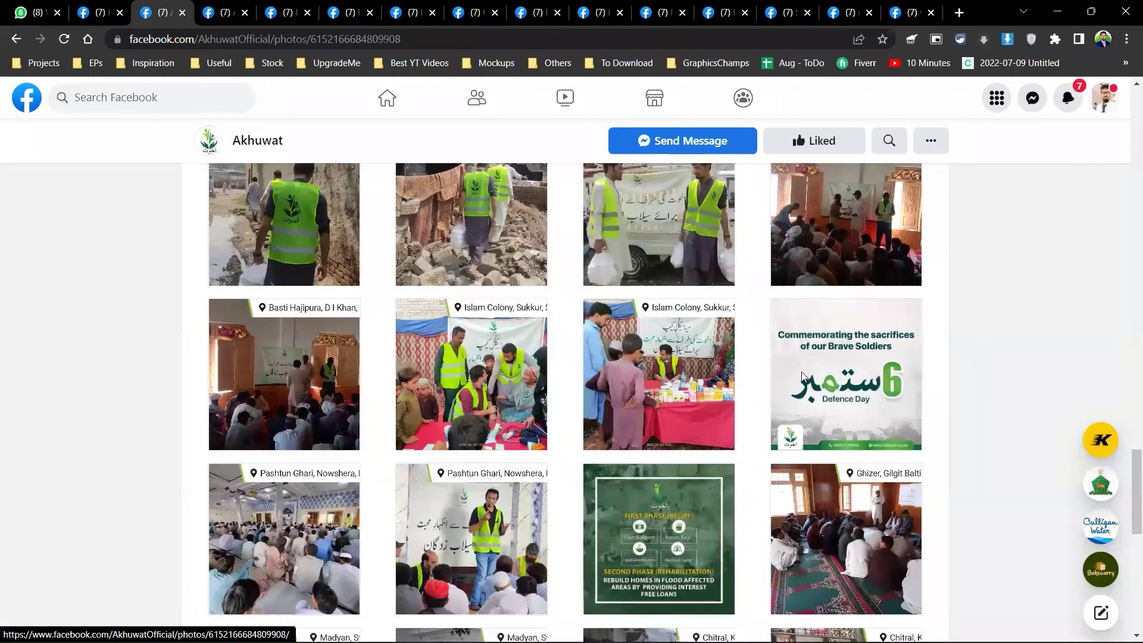
{"action": "left_click", "coordinate": [798, 377]}
{"action": "key", "text": "Escape"}
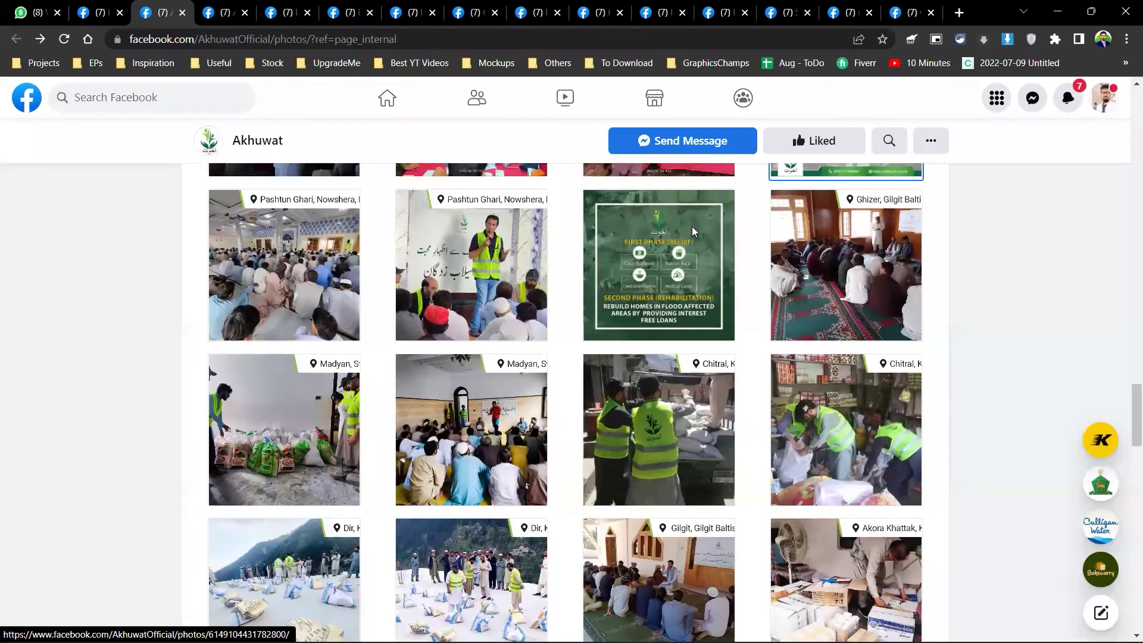
{"action": "left_click", "coordinate": [693, 231]}
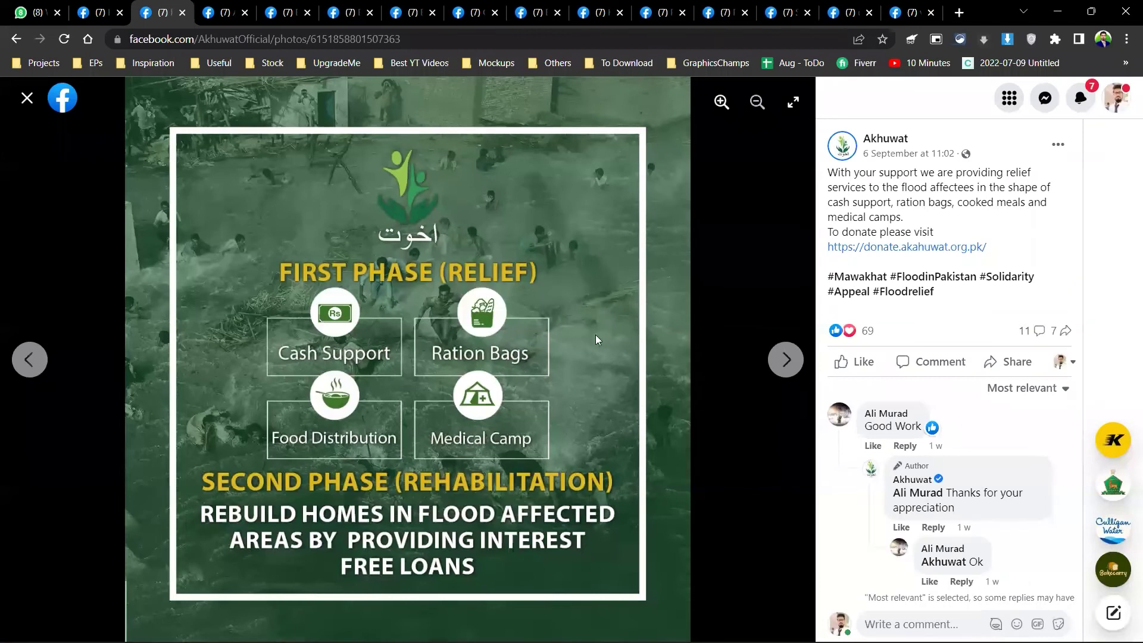
{"action": "key", "text": "Escape"}
- View Akhuwat's "Alone we can do so Little" photo collage and the Emergency Flood Appeal design full size
{"action": "scroll", "coordinate": [598, 340], "scroll_direction": "down", "scroll_amount": 6}
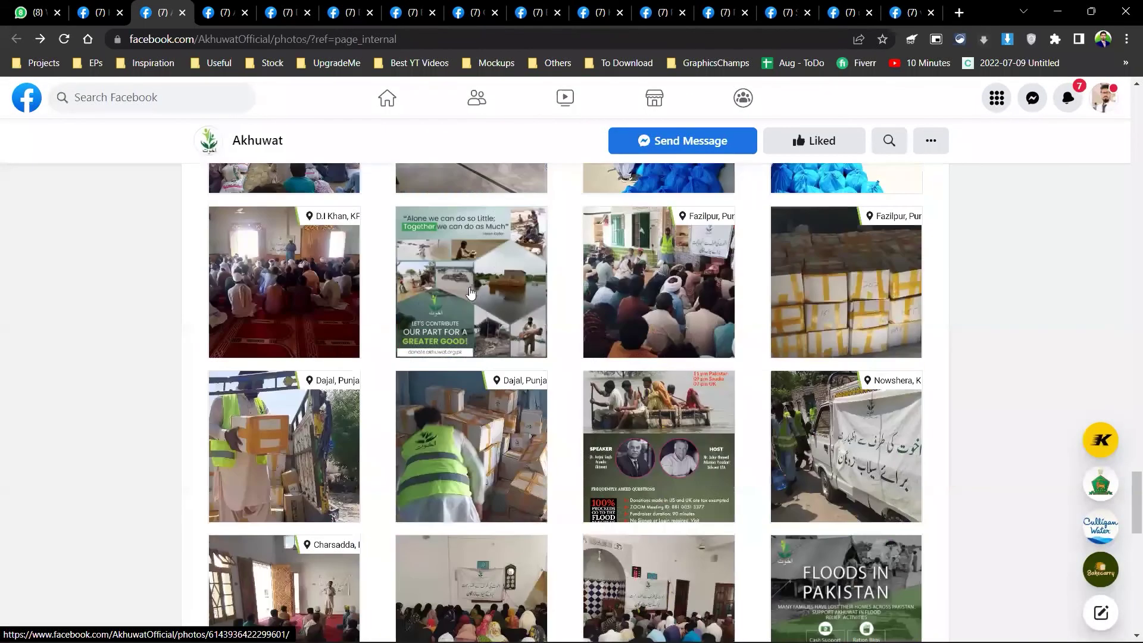
{"action": "left_click", "coordinate": [584, 391]}
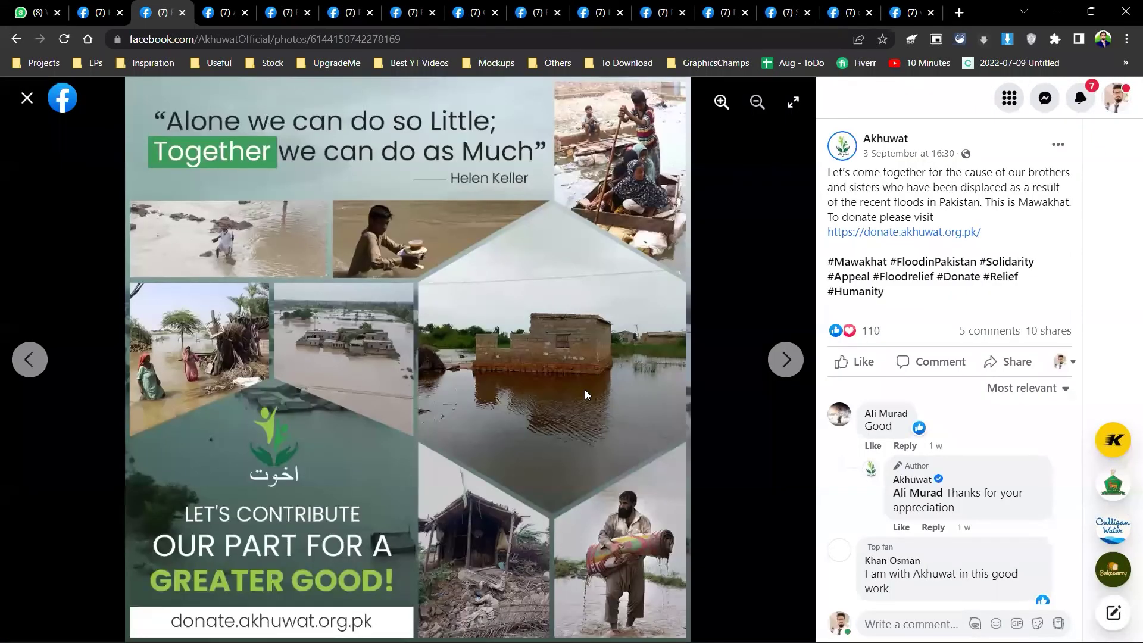
{"action": "key", "text": "Escape"}
{"action": "scroll", "coordinate": [562, 391], "scroll_direction": "down", "scroll_amount": 5}
{"action": "scroll", "coordinate": [563, 391], "scroll_direction": "down", "scroll_amount": 4}
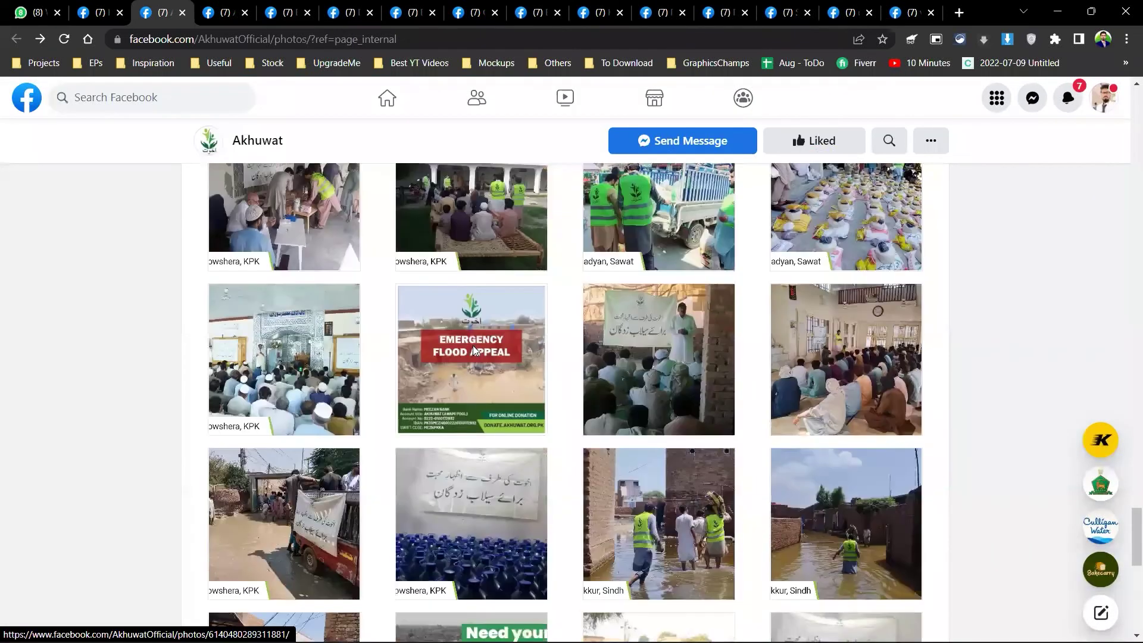
{"action": "left_click", "coordinate": [473, 346]}
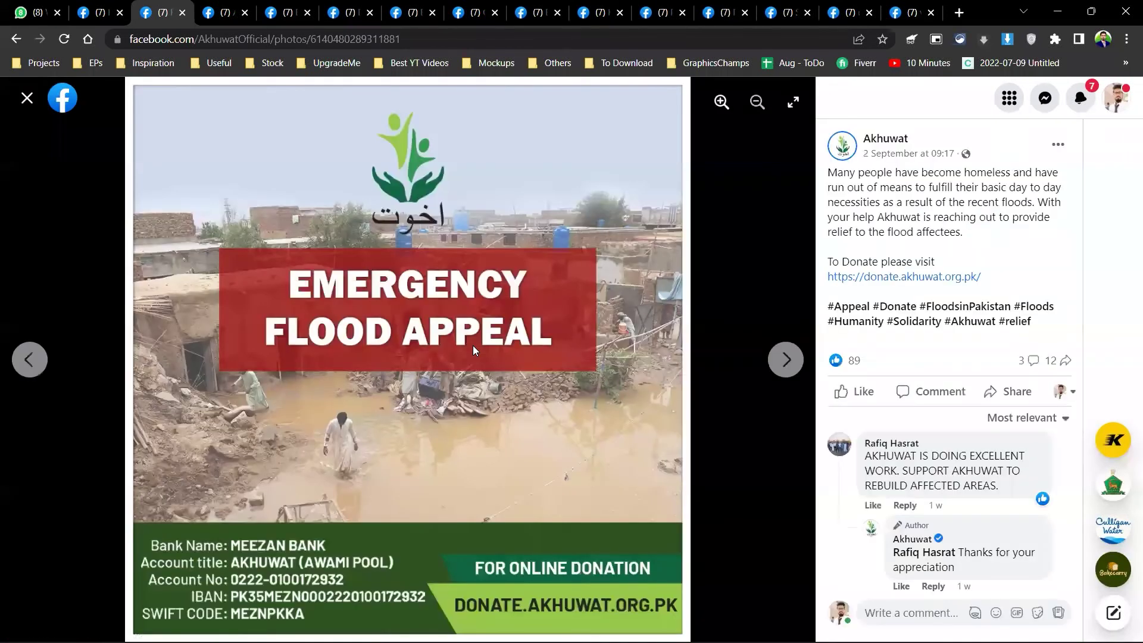
{"action": "key", "text": "Escape"}
- View Akhuwat's "Need your Help more than ever" flood banners from 31 and 30 August full size, and close the Akhuwat page
{"action": "scroll", "coordinate": [473, 345], "scroll_direction": "down", "scroll_amount": 4}
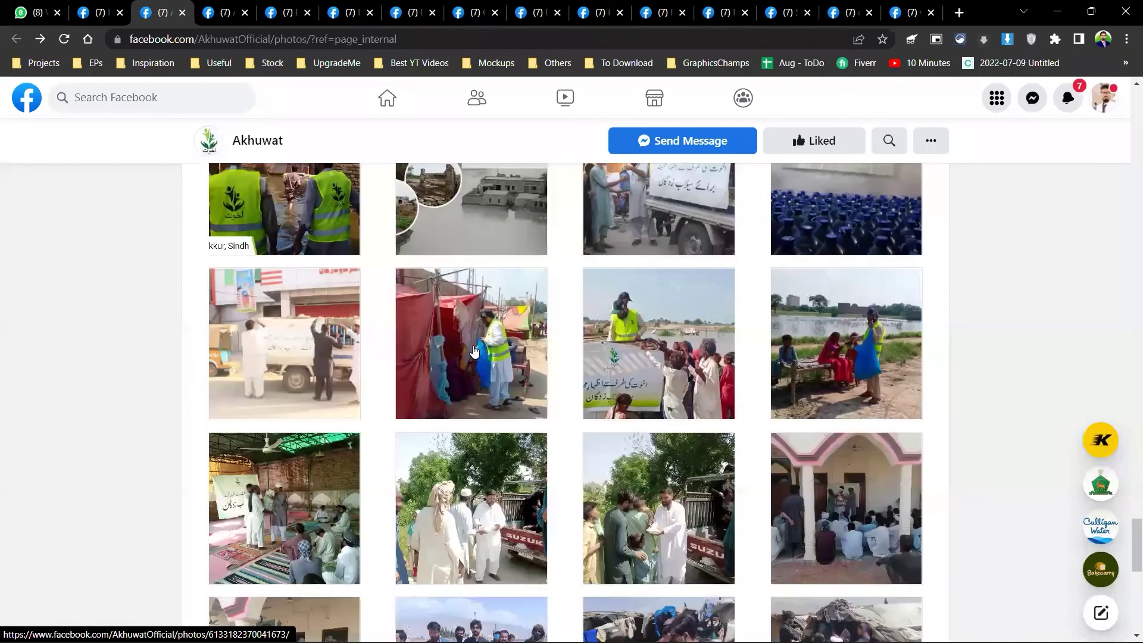
{"action": "left_click", "coordinate": [481, 196]}
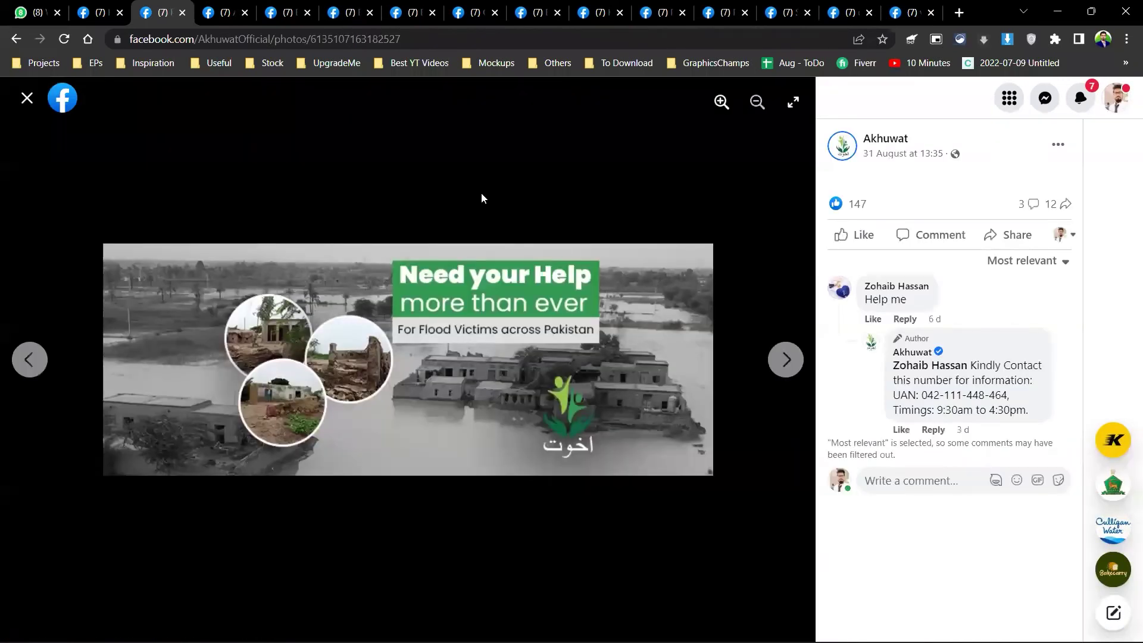
{"action": "key", "text": "Escape"}
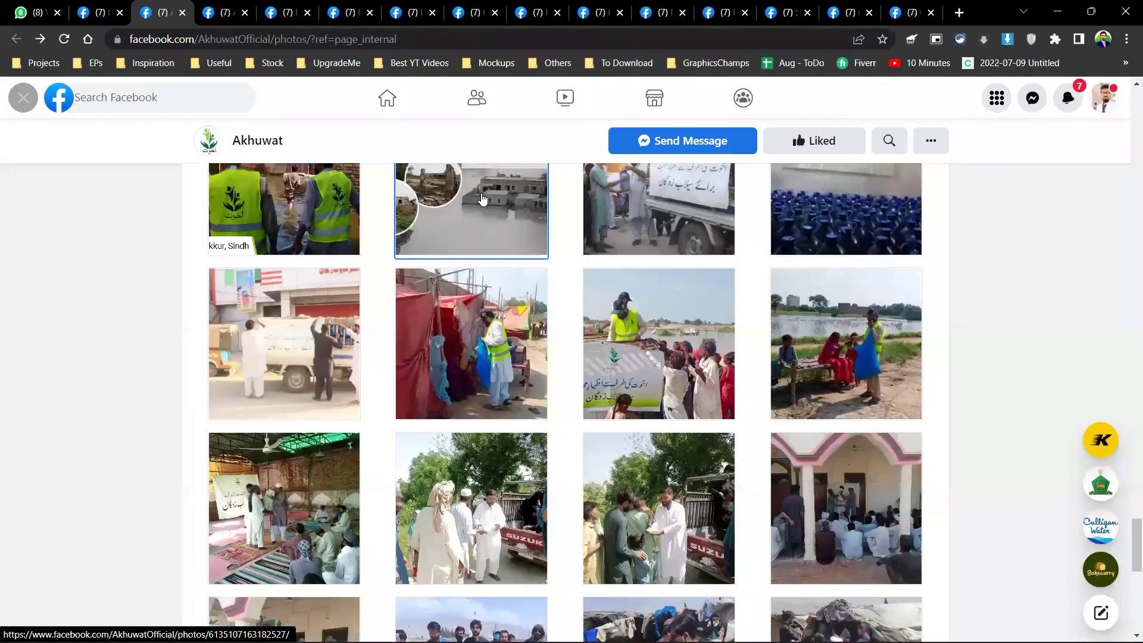
{"action": "scroll", "coordinate": [483, 198], "scroll_direction": "down", "scroll_amount": 5}
{"action": "scroll", "coordinate": [310, 262], "scroll_direction": "down", "scroll_amount": 3}
{"action": "left_click", "coordinate": [310, 262]}
{"action": "key", "text": "Escape"}
{"action": "left_click", "coordinate": [274, 406]}
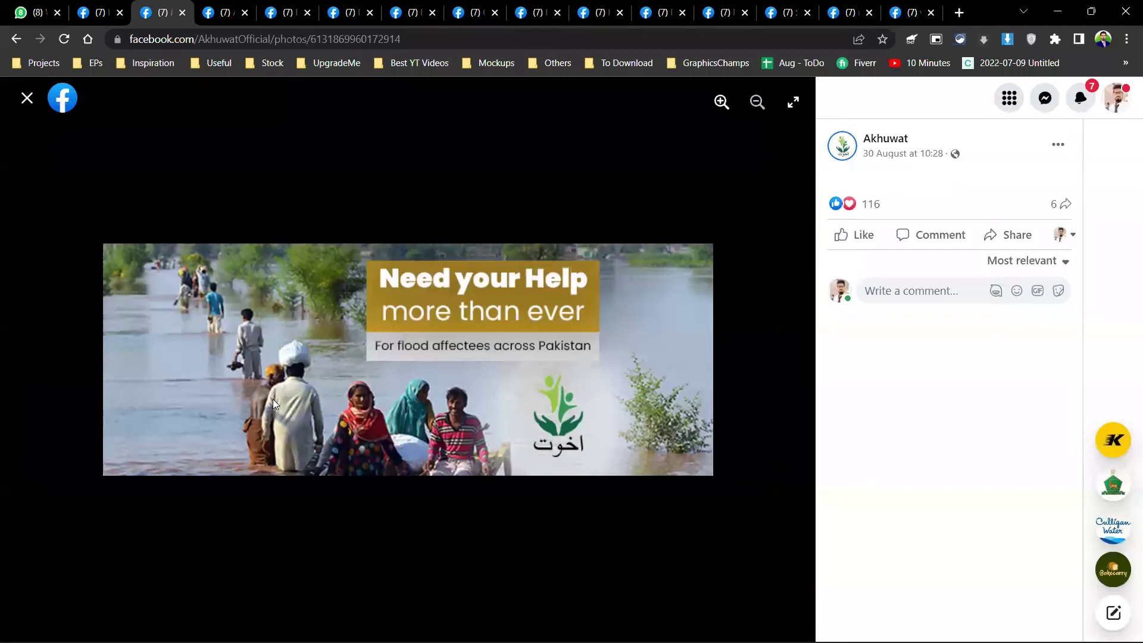
{"action": "key", "text": "ctrl+w"}
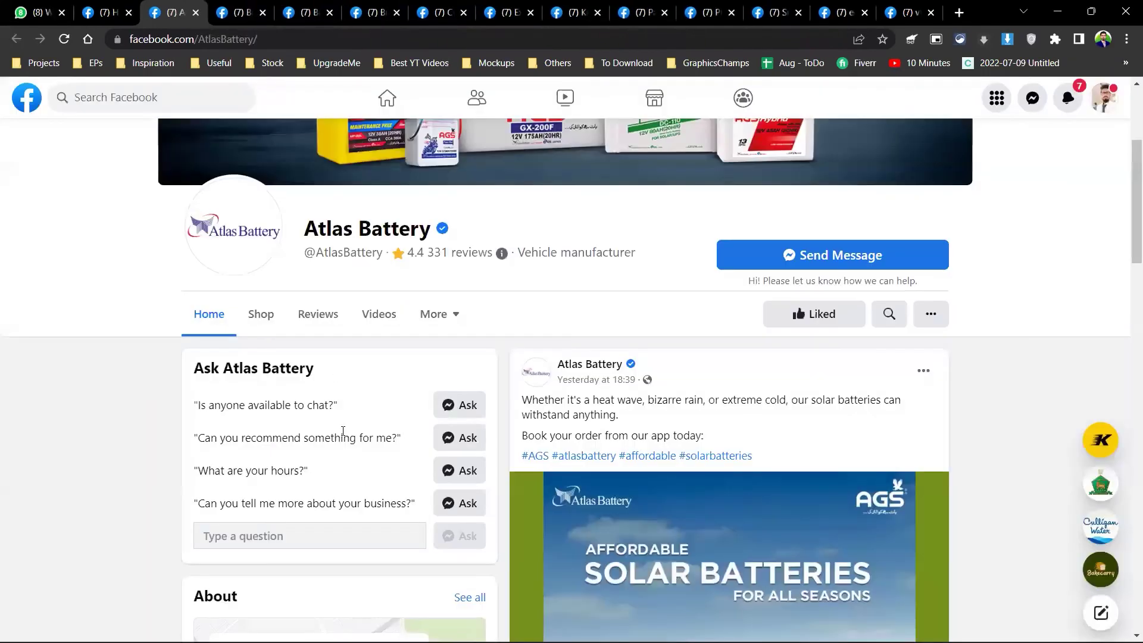
- Look through Atlas Battery's feed and view its Solar Batteries and Battery Etiquettes designs full size
{"action": "scroll", "coordinate": [343, 431], "scroll_direction": "down", "scroll_amount": 15}
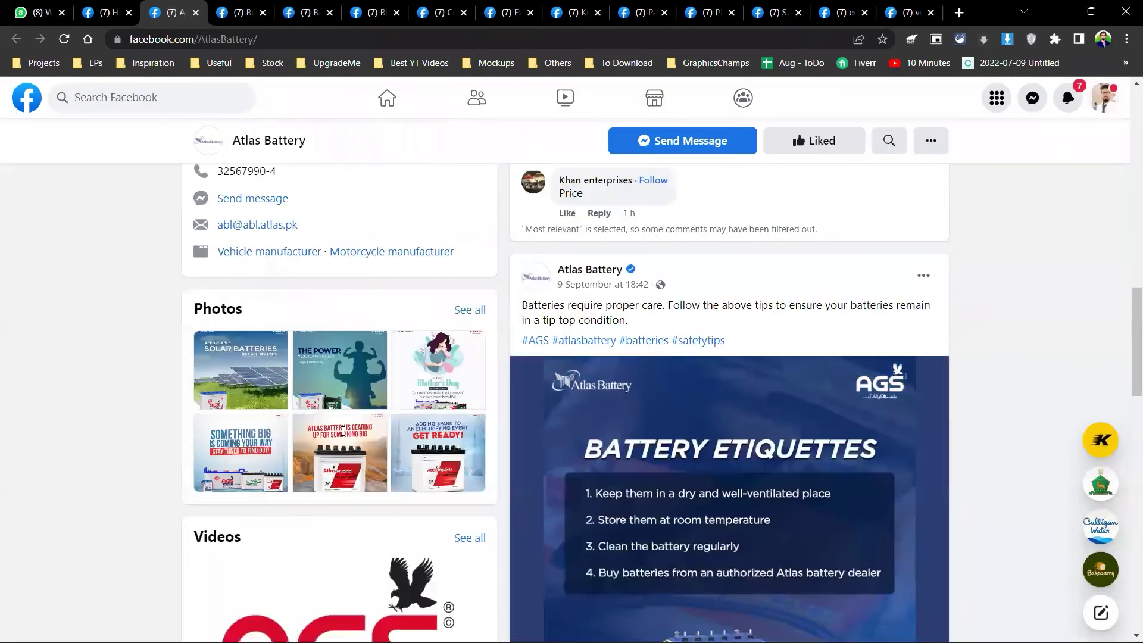
{"action": "scroll", "coordinate": [343, 431], "scroll_direction": "down", "scroll_amount": 12}
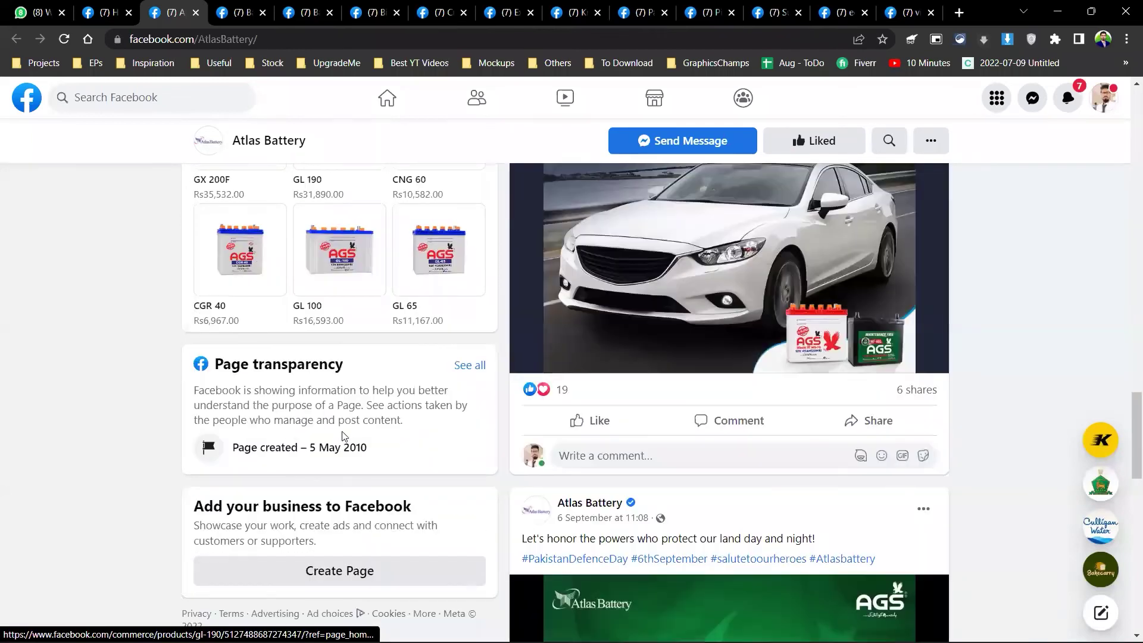
{"action": "scroll", "coordinate": [343, 435], "scroll_direction": "up", "scroll_amount": 15}
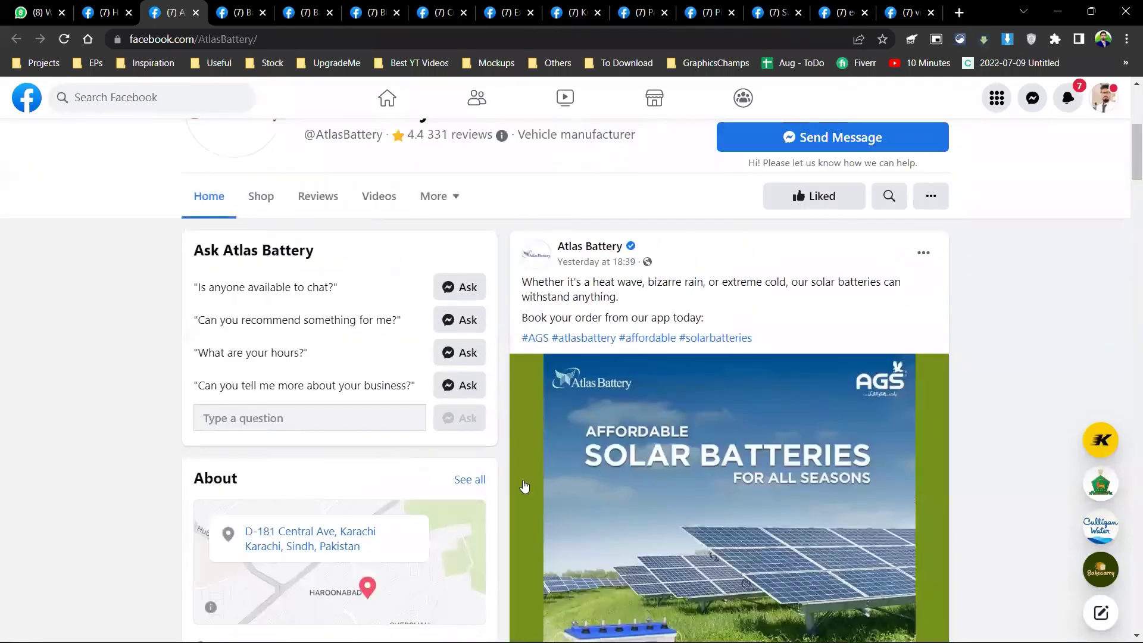
{"action": "left_click", "coordinate": [618, 457]}
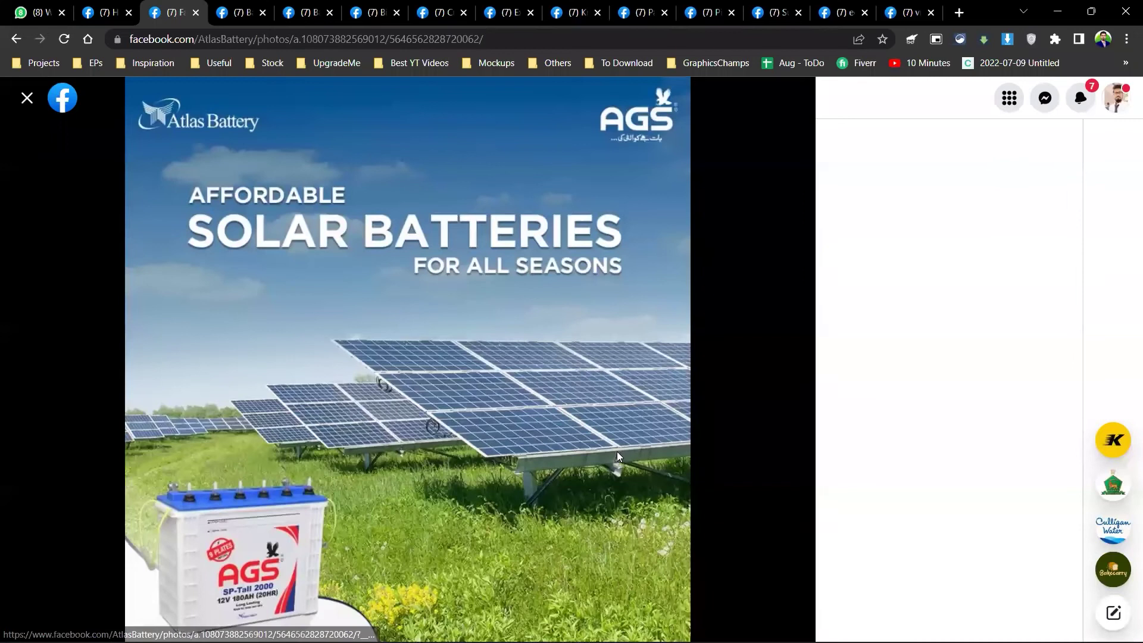
{"action": "key", "text": "Right"}
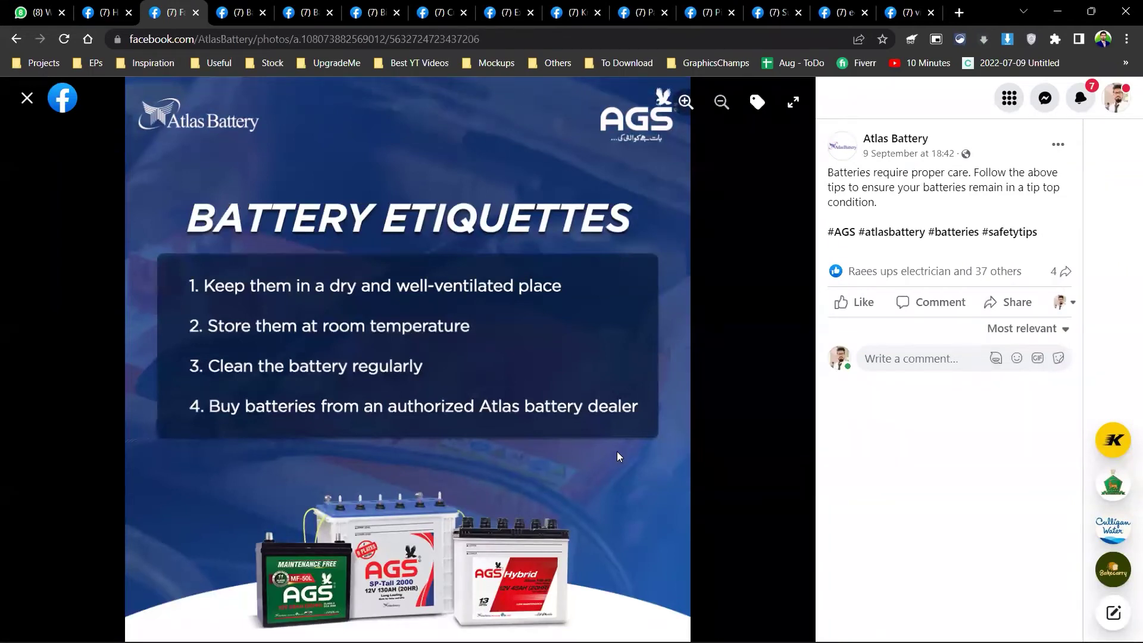
{"action": "key", "text": "Right"}
{"action": "key", "text": "Left"}
{"action": "key", "text": "Left"}
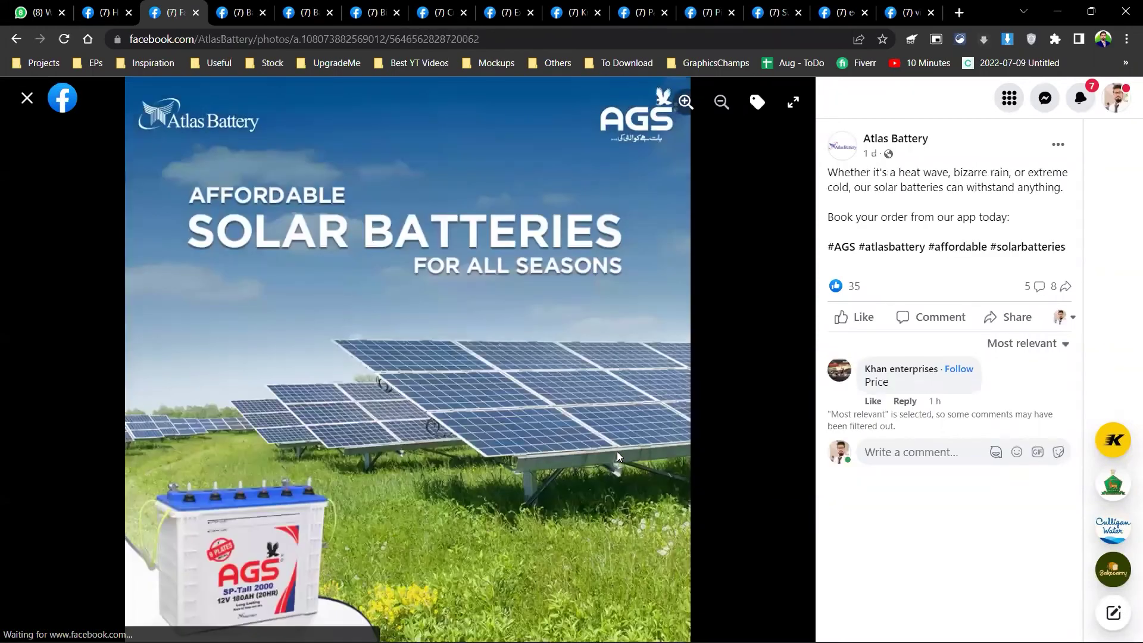
- View Atlas Battery's Hassle-Free Ride, uninterrupted electricity supply and "Power that keeps your Life Going" designs full size, and close the page
{"action": "key", "text": "Right"}
{"action": "key", "text": "Right"}
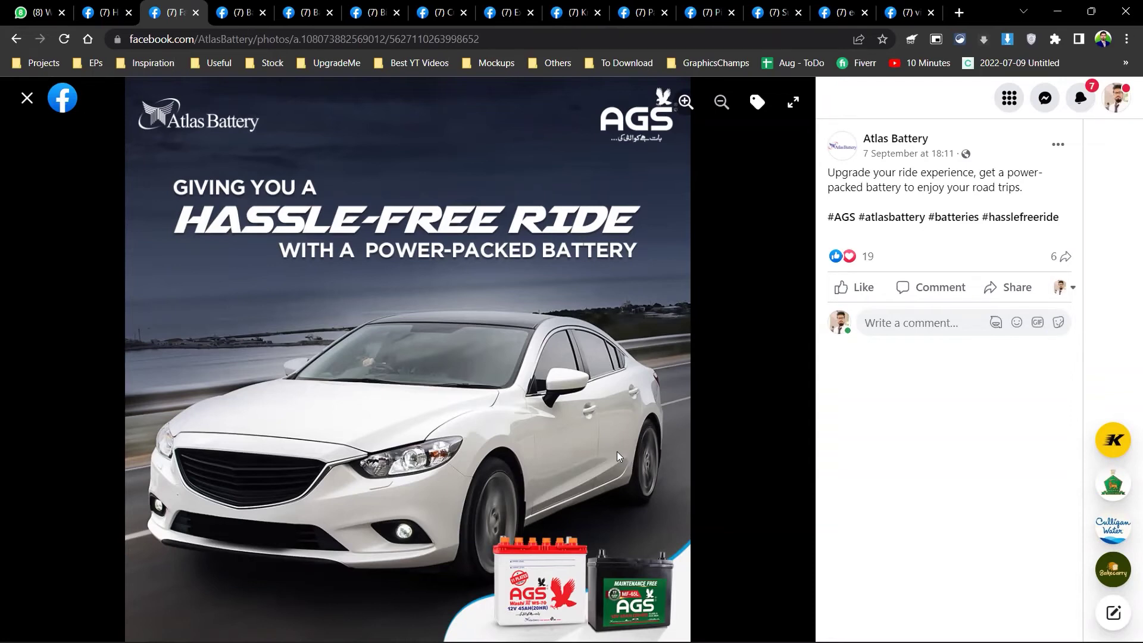
{"action": "key", "text": "Right"}
{"action": "key", "text": "Right"}
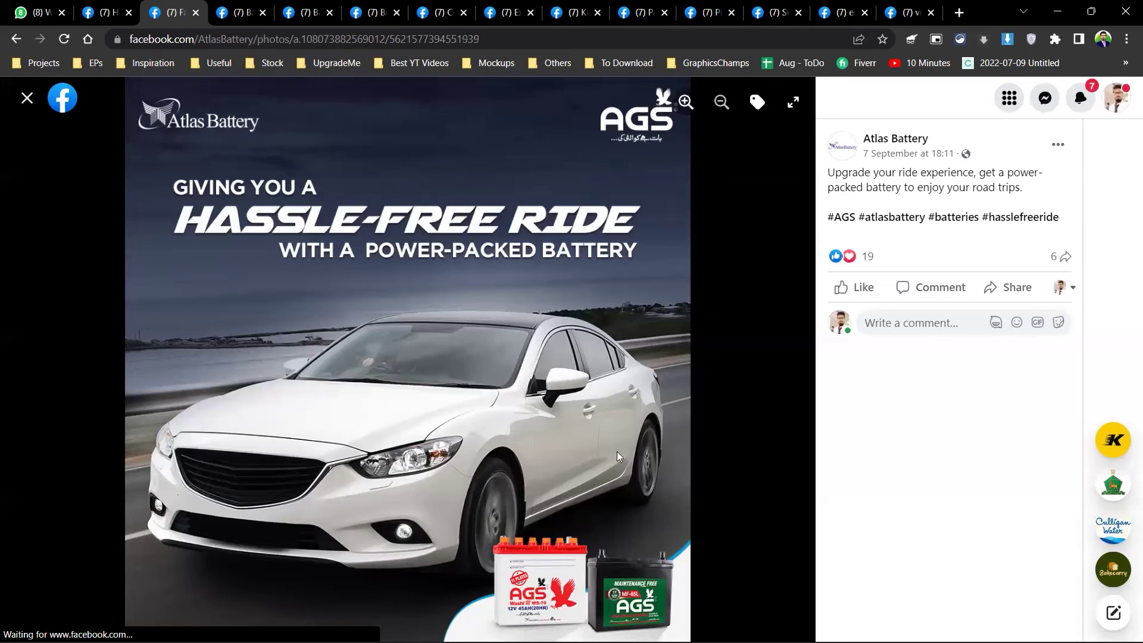
{"action": "key", "text": "Right"}
{"action": "key", "text": "Right"}
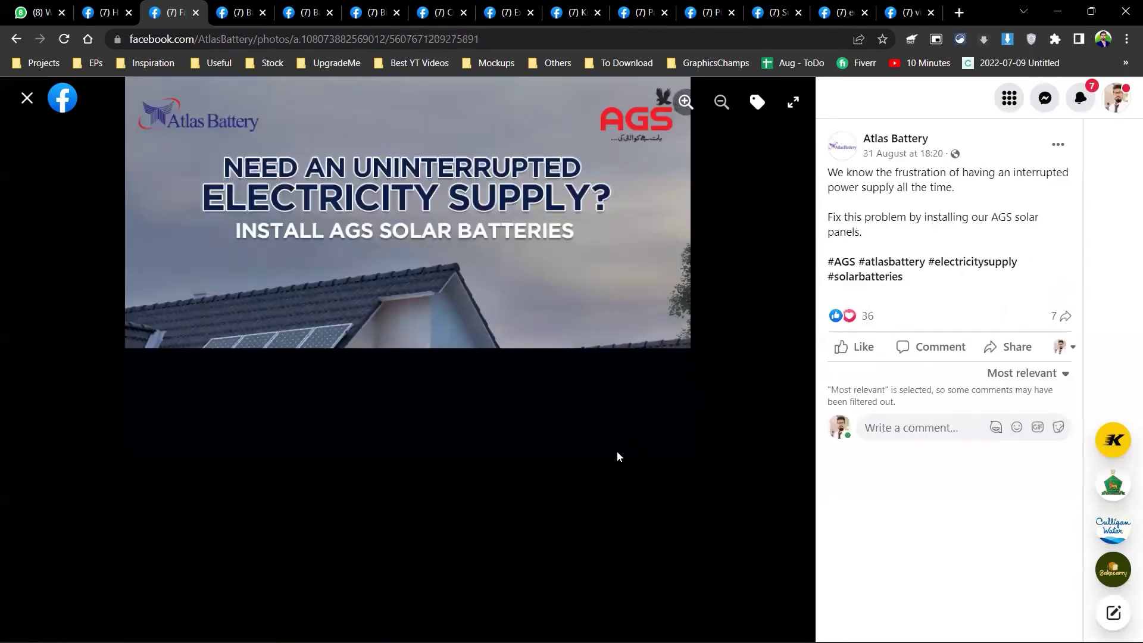
{"action": "key", "text": "Right"}
{"action": "key", "text": "Right"}
{"action": "key", "text": "Right"}
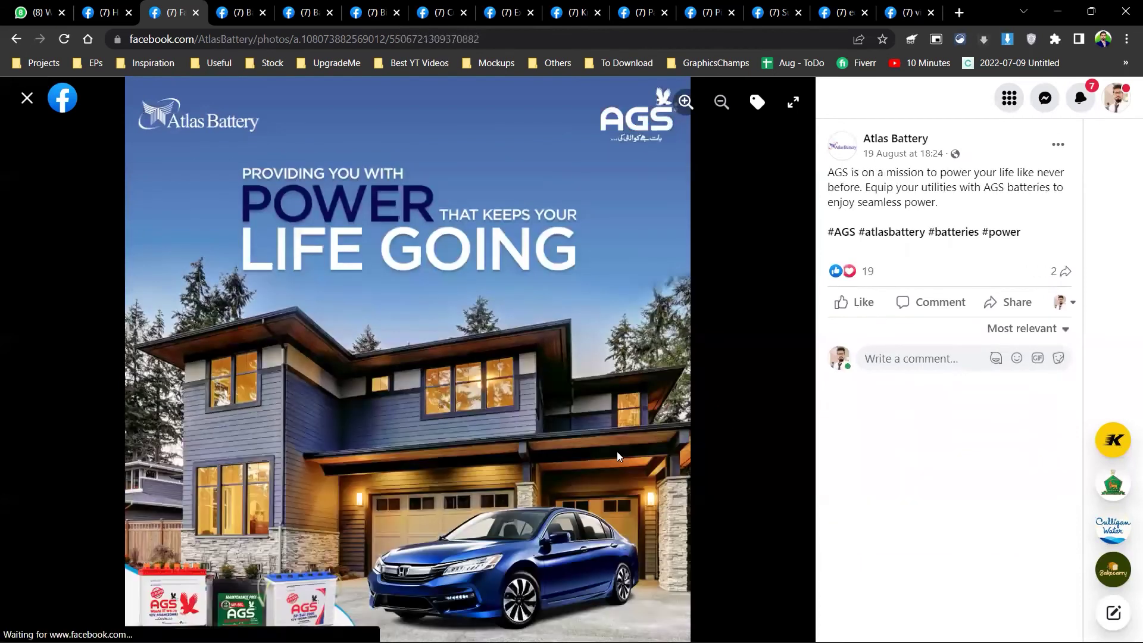
{"action": "key", "text": "Right"}
{"action": "key", "text": "ctrl+w"}
- Open Bakecarry's photo collection and look through all its photos
{"action": "scroll", "coordinate": [471, 409], "scroll_direction": "down", "scroll_amount": 3}
{"action": "scroll", "coordinate": [472, 411], "scroll_direction": "up", "scroll_amount": 3}
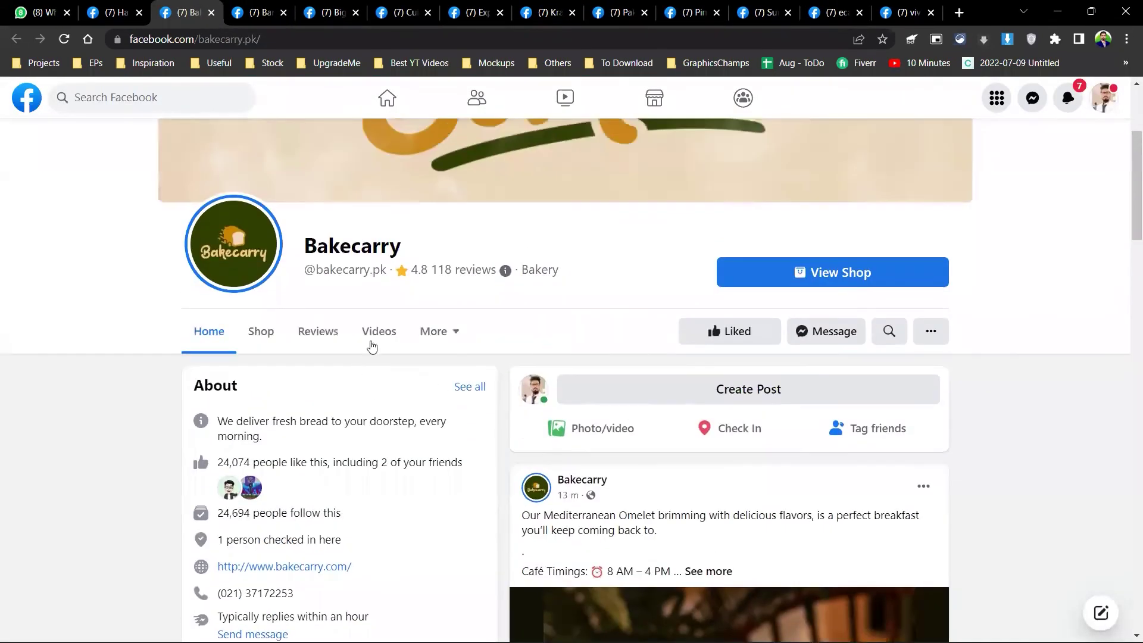
{"action": "left_click", "coordinate": [439, 334]}
{"action": "left_click", "coordinate": [454, 409]}
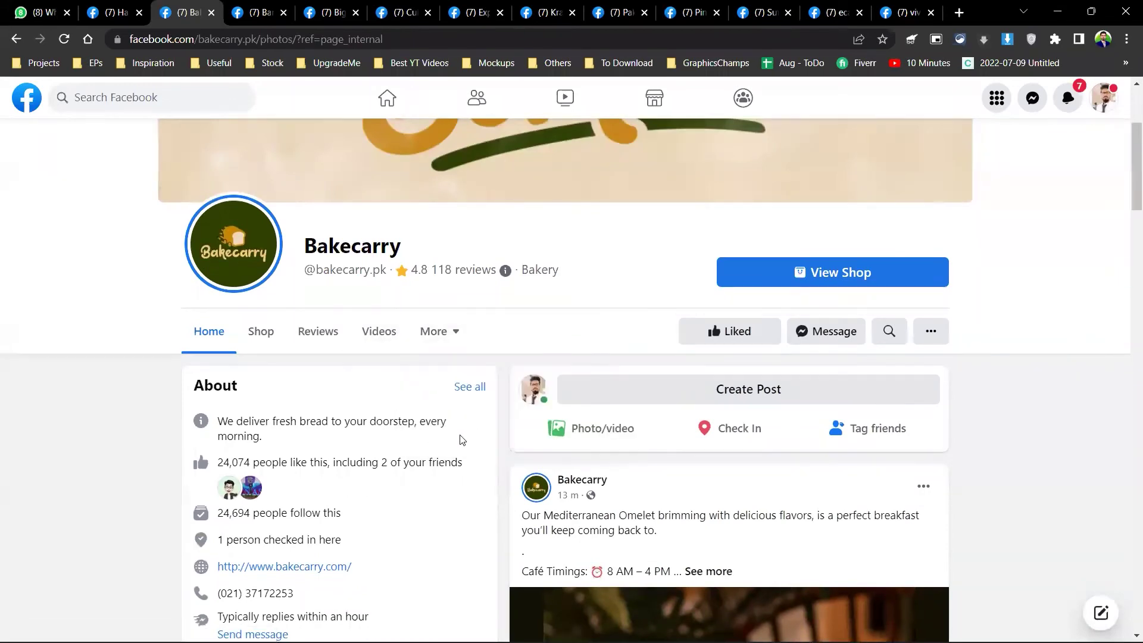
{"action": "scroll", "coordinate": [460, 435], "scroll_direction": "down", "scroll_amount": 8}
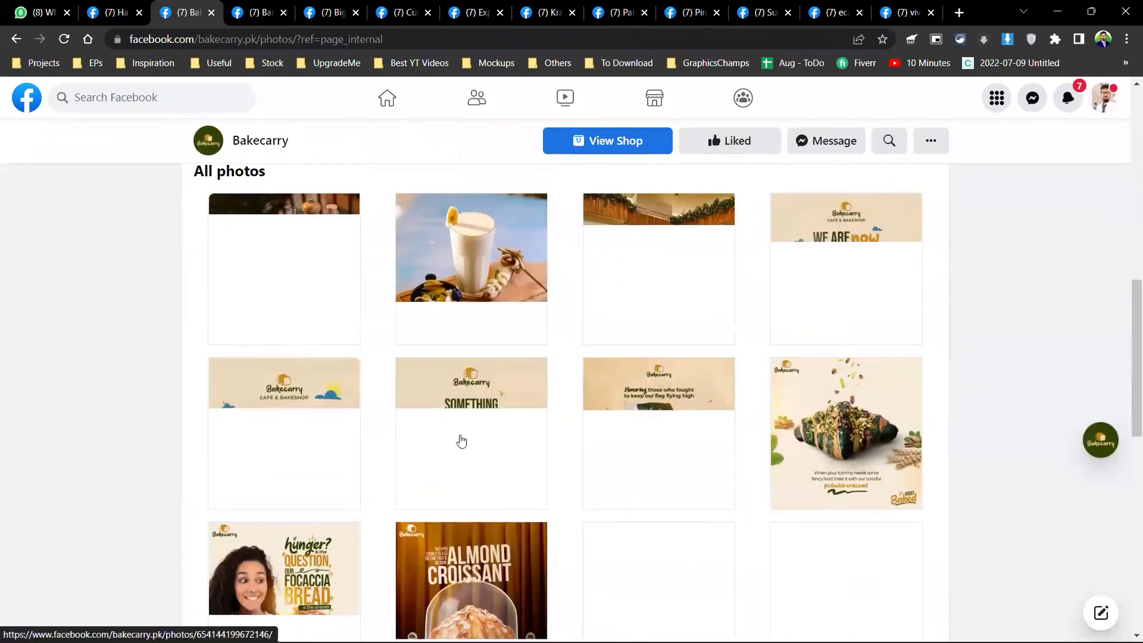
- View Bakecarry's pistachio croissant, Focaccia Bread and Almond Croissant designs full size, and close the Bakecarry page
{"action": "left_click", "coordinate": [776, 410]}
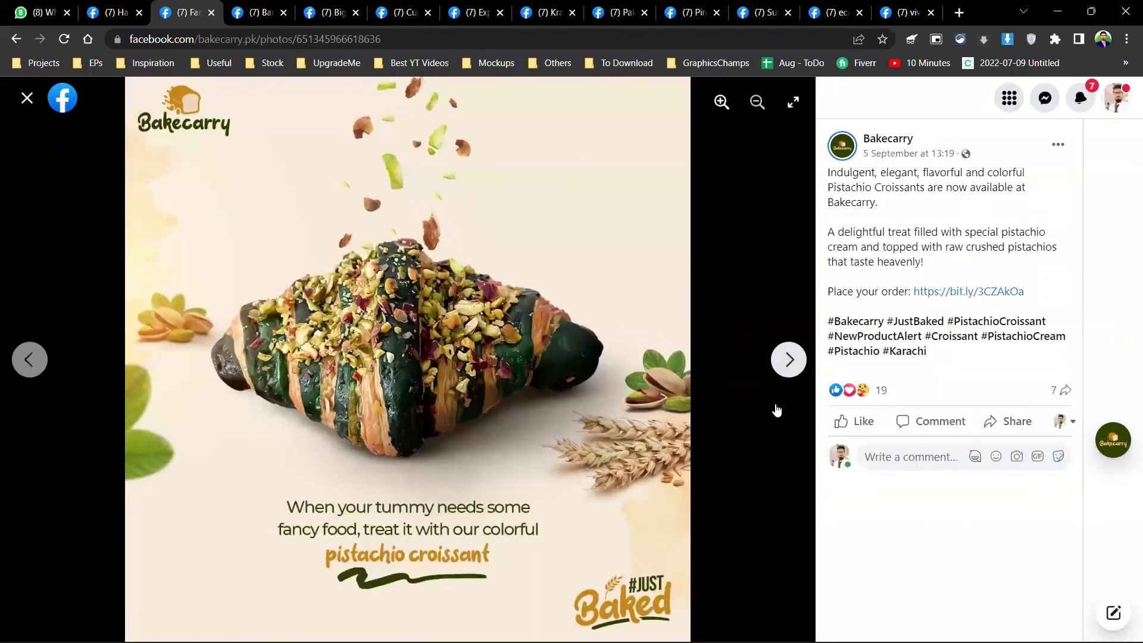
{"action": "key", "text": "Right"}
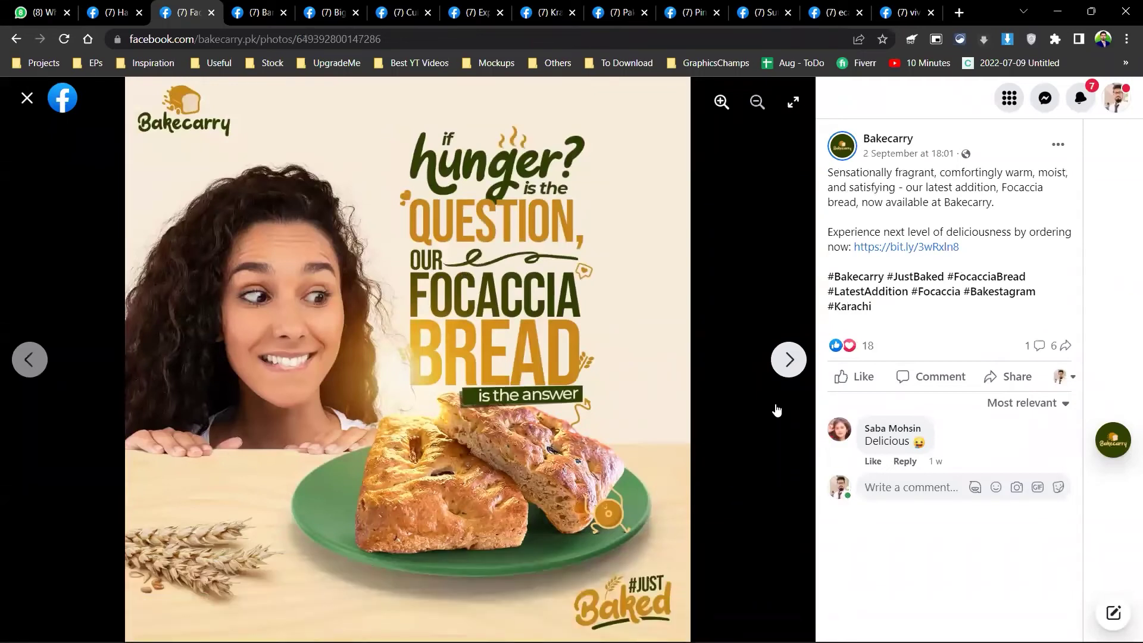
{"action": "left_click", "coordinate": [780, 359]}
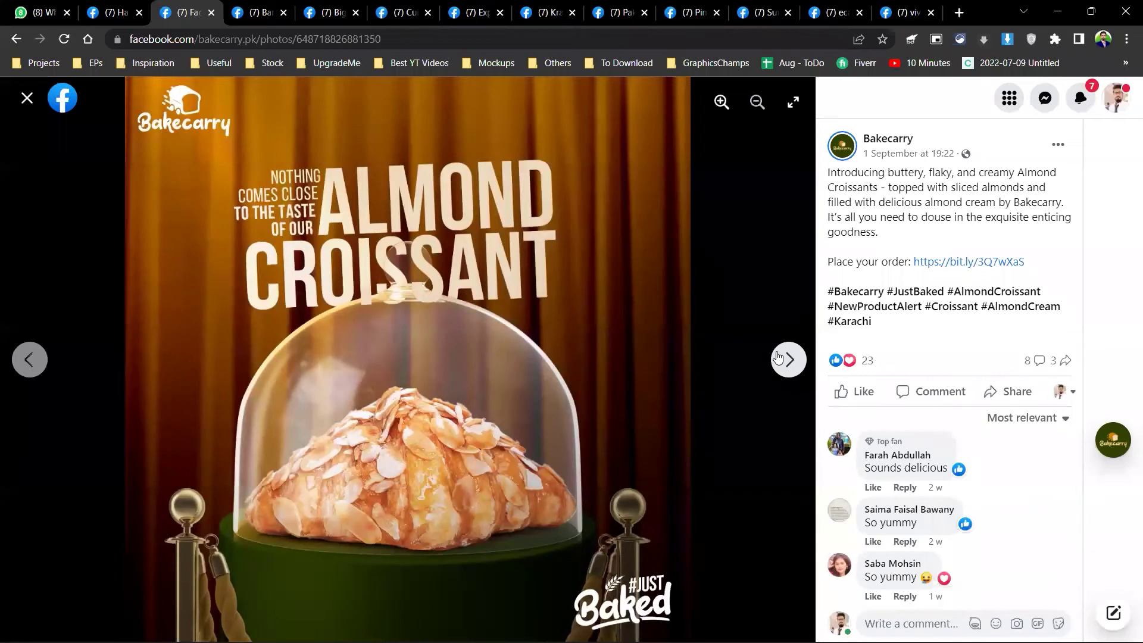
{"action": "key", "text": "ctrl+w"}
- Open Bank AL Habib's photo collection, look through its Cover photos album and return to the collection
{"action": "scroll", "coordinate": [601, 366], "scroll_direction": "down", "scroll_amount": 2}
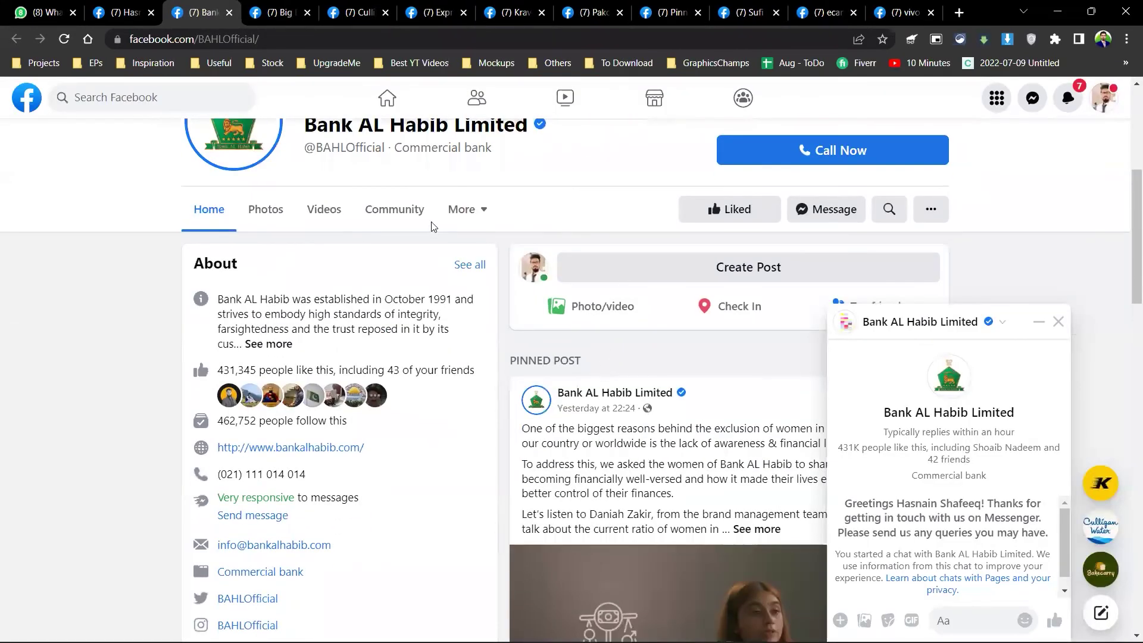
{"action": "left_click", "coordinate": [269, 214]}
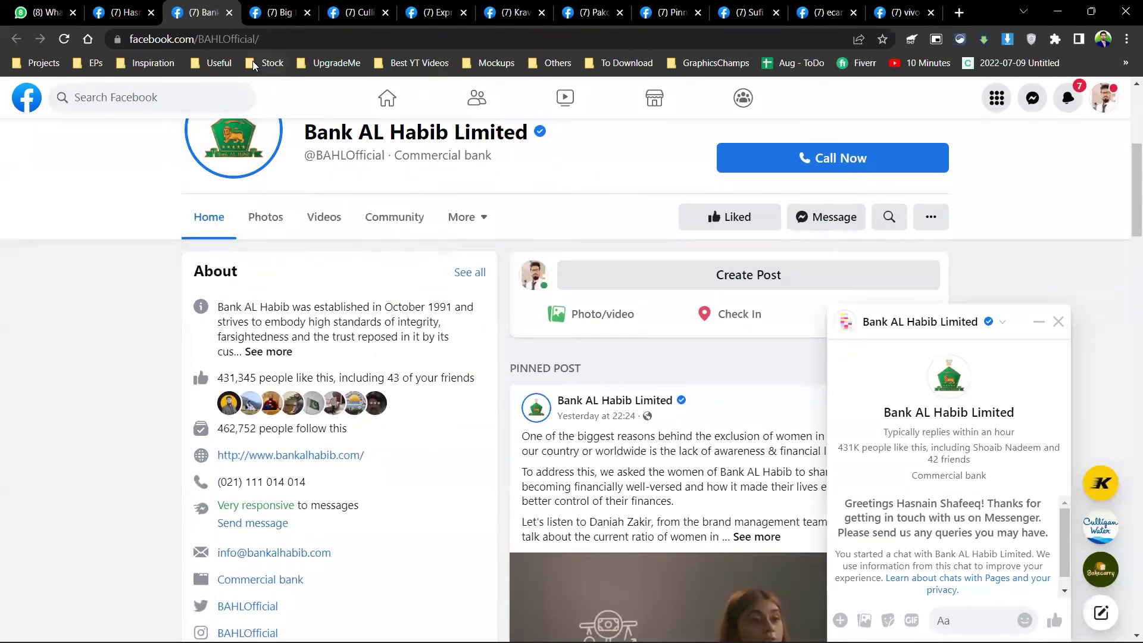
{"action": "left_click", "coordinate": [265, 216]}
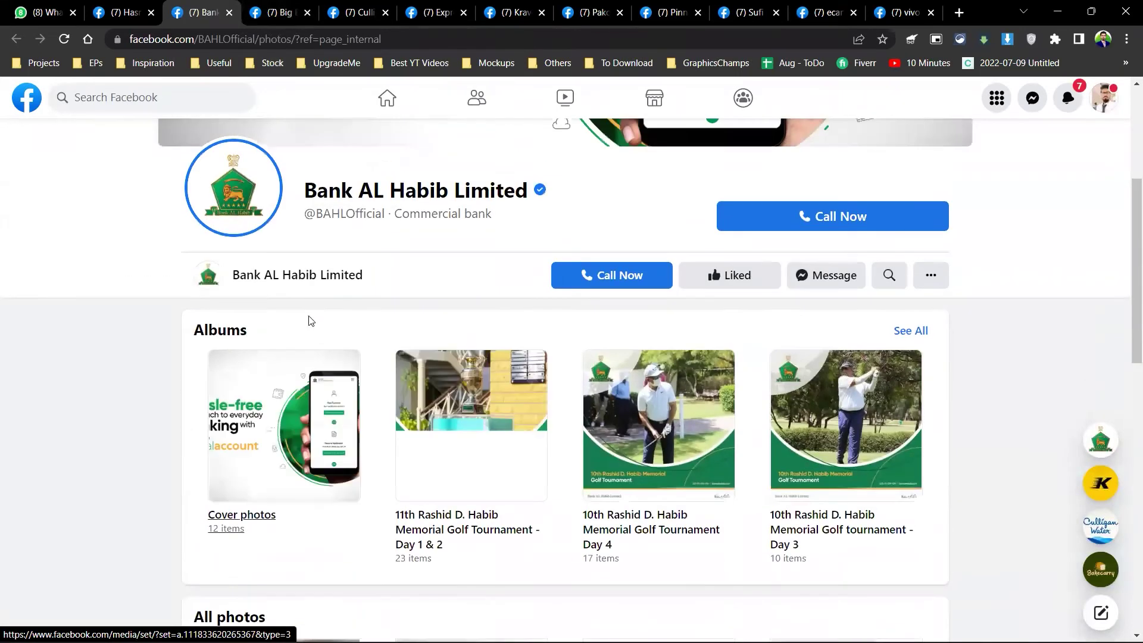
{"action": "scroll", "coordinate": [314, 288], "scroll_direction": "down", "scroll_amount": 2}
{"action": "left_click", "coordinate": [283, 294]}
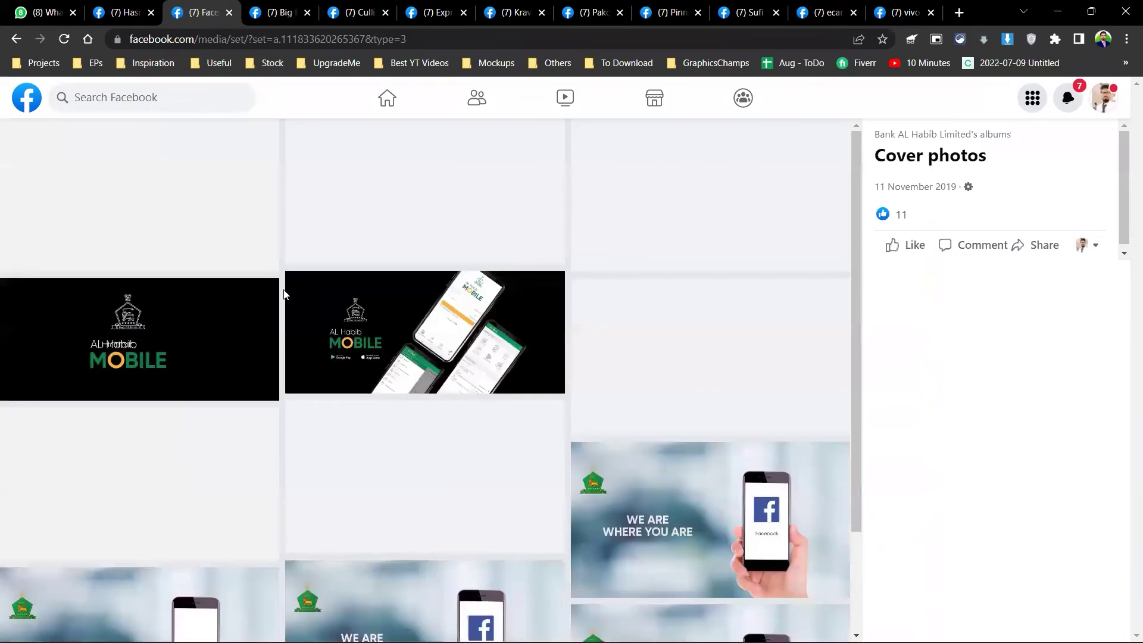
{"action": "scroll", "coordinate": [283, 294], "scroll_direction": "down", "scroll_amount": 2}
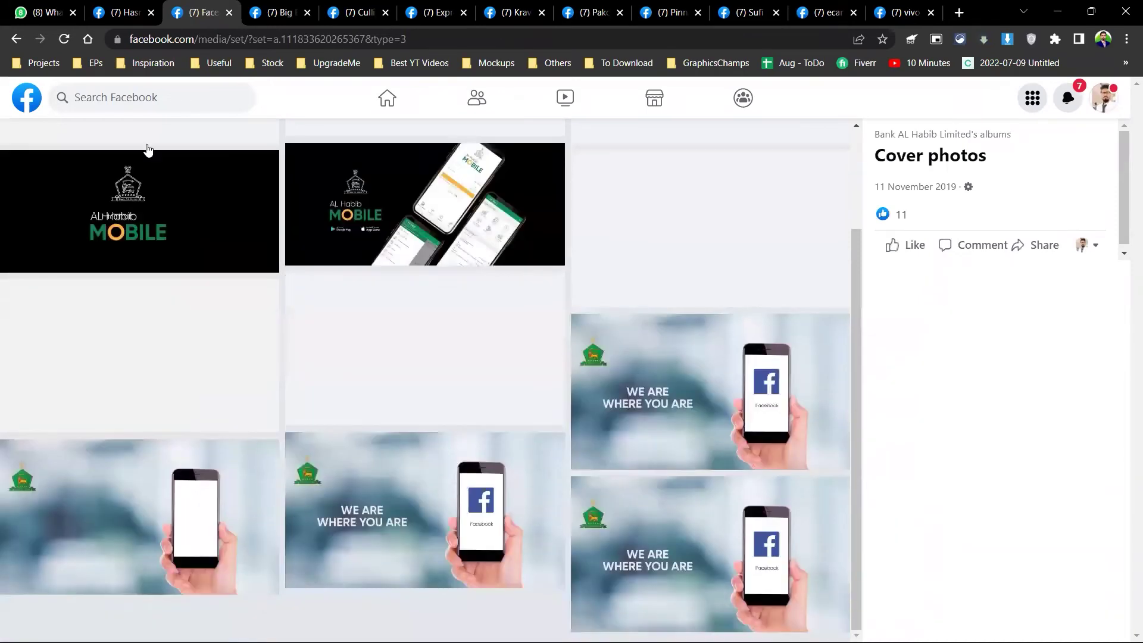
{"action": "left_click", "coordinate": [15, 39]}
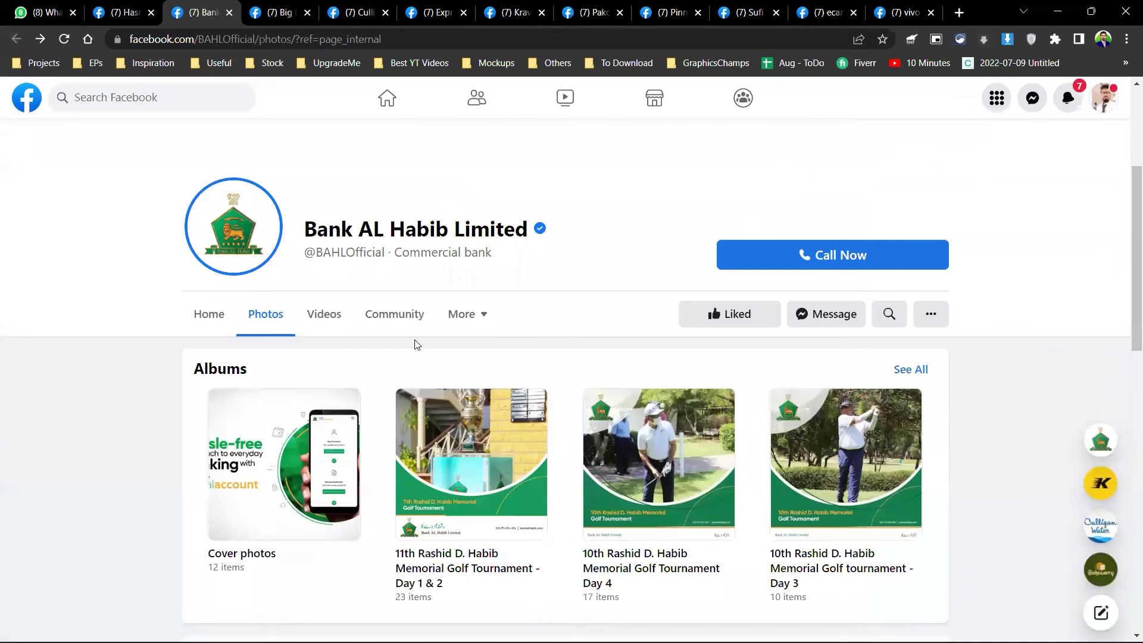
- View Bank AL Habib's Sohni Dharti Remittance Program, Malaysia webinar, Saving Products and RAAST funds transfer designs full size
{"action": "scroll", "coordinate": [466, 415], "scroll_direction": "down", "scroll_amount": 6}
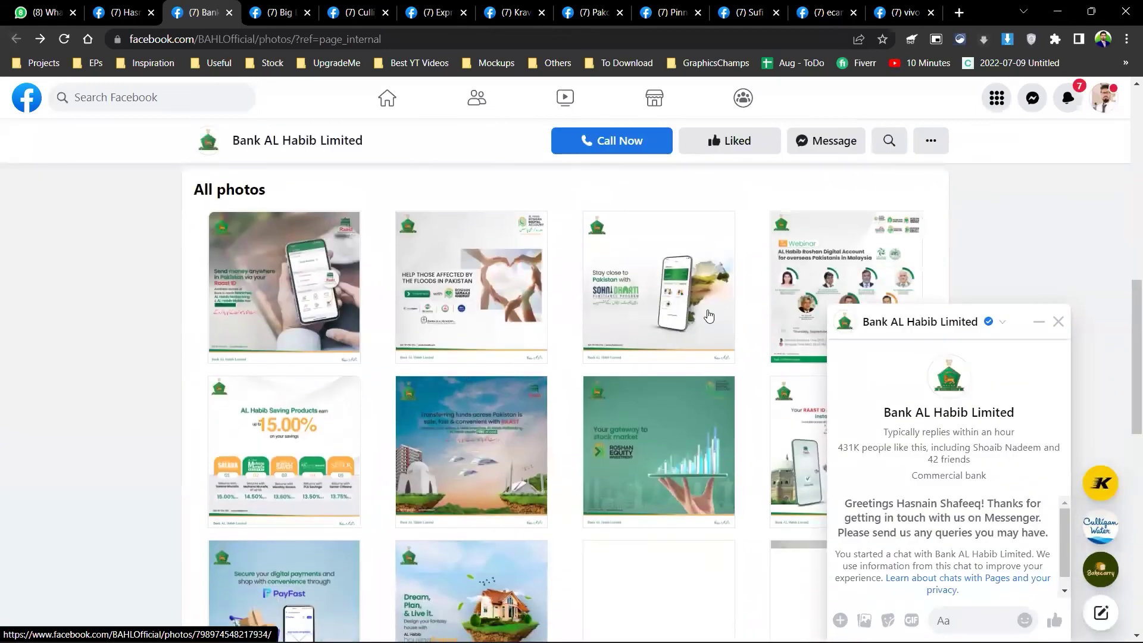
{"action": "left_click", "coordinate": [707, 310]}
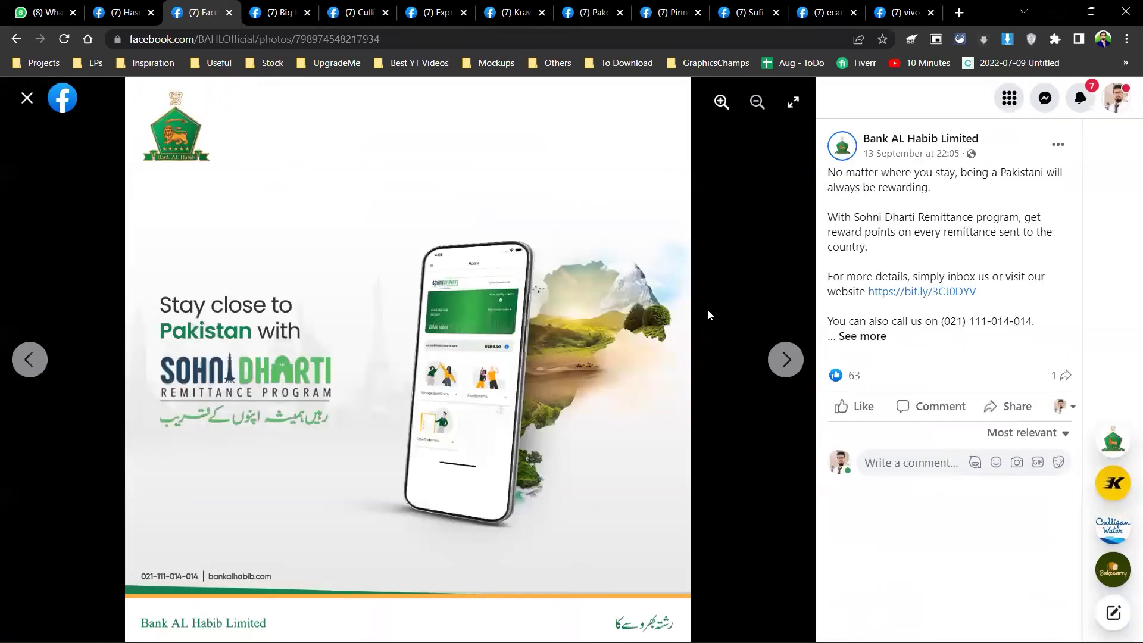
{"action": "key", "text": "Right"}
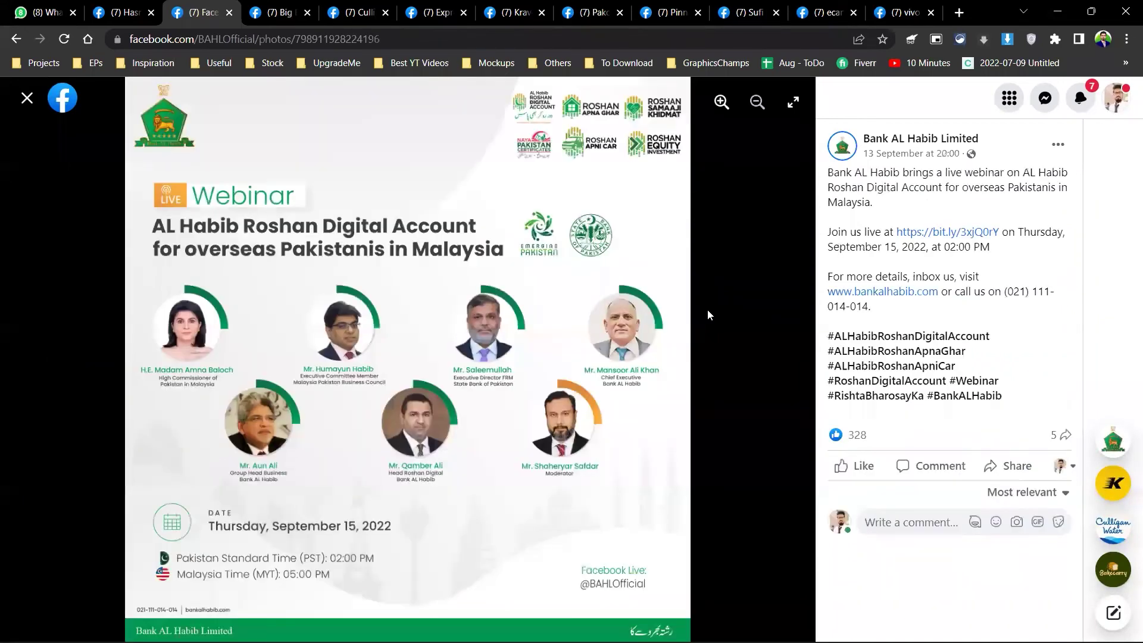
{"action": "key", "text": "Right"}
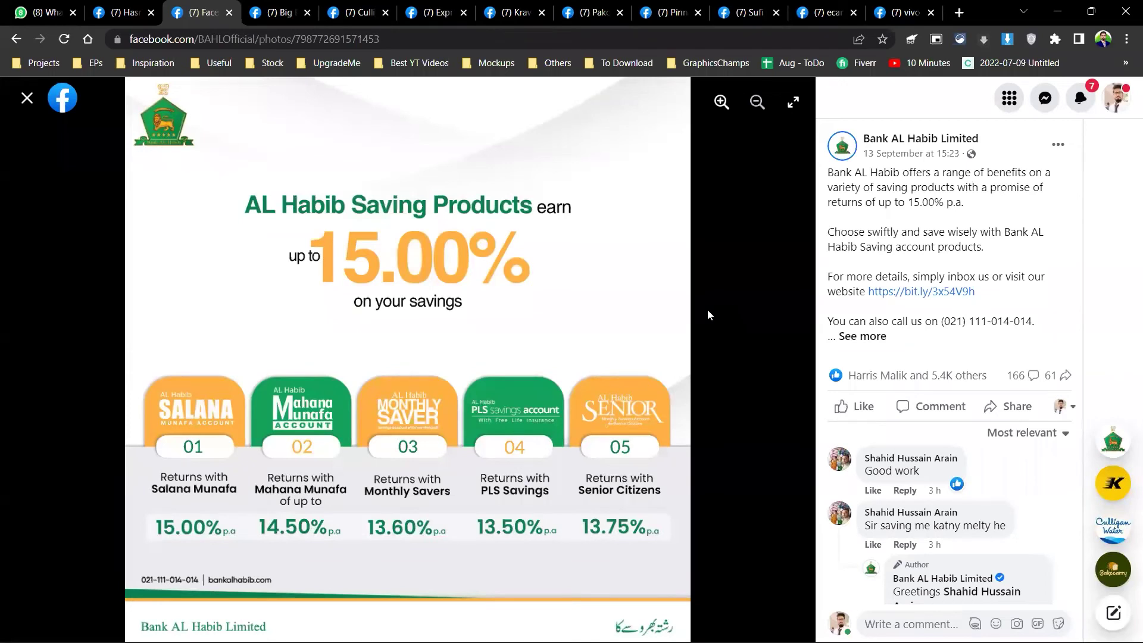
{"action": "key", "text": "Right"}
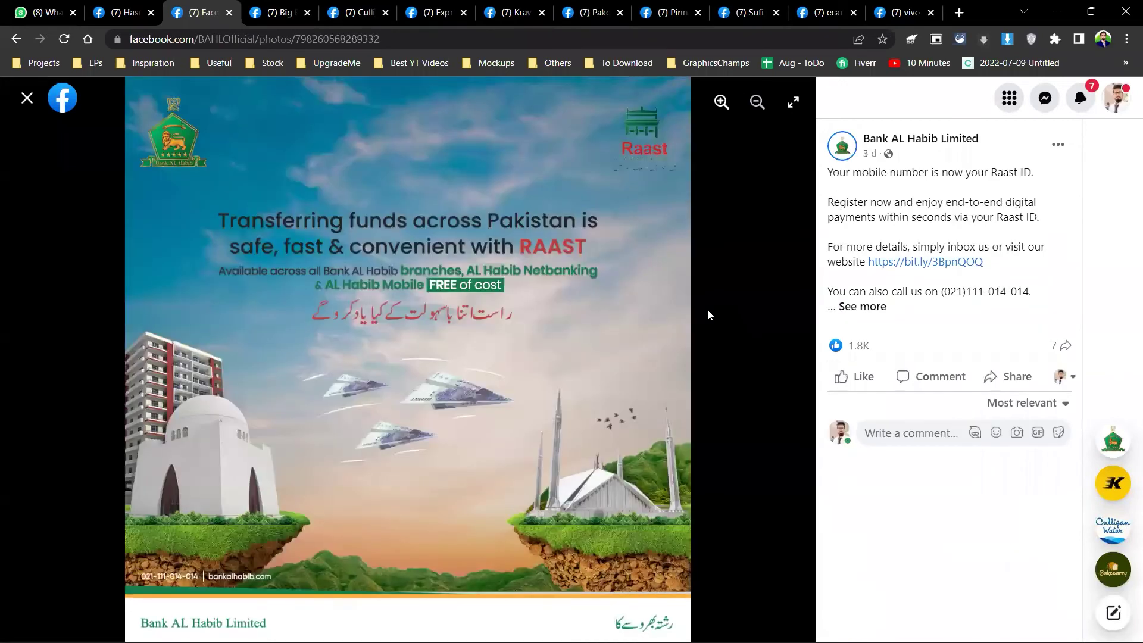
- View Bank AL Habib's RAAST ID instant transfer and PayFast digital payments designs full size
{"action": "key", "text": "Right"}
{"action": "key", "text": "Left"}
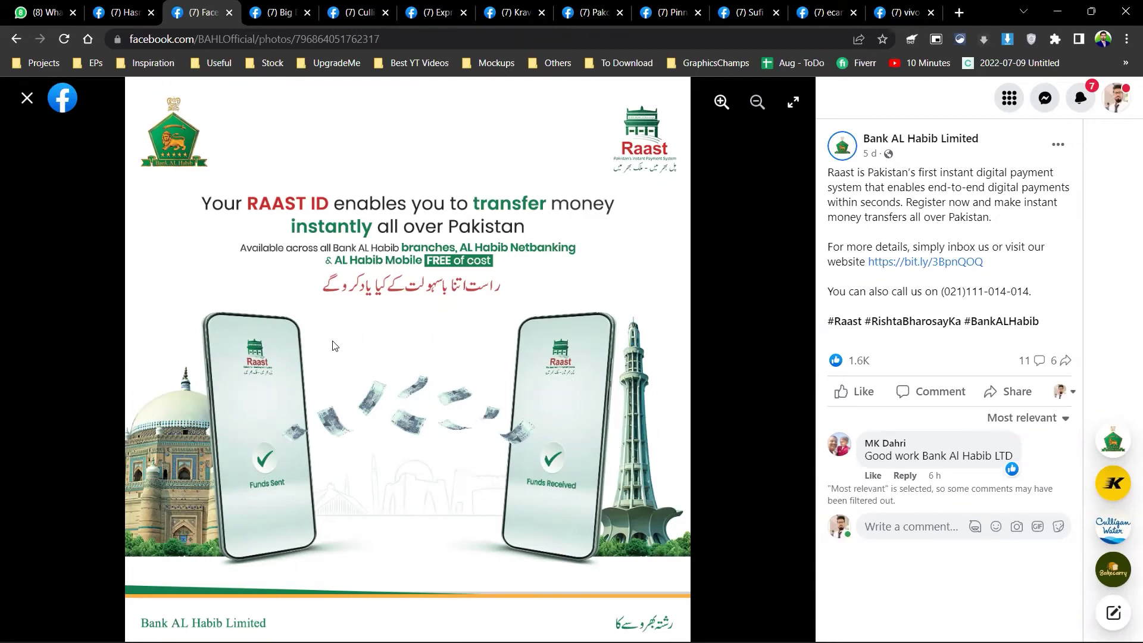
{"action": "key", "text": "Right"}
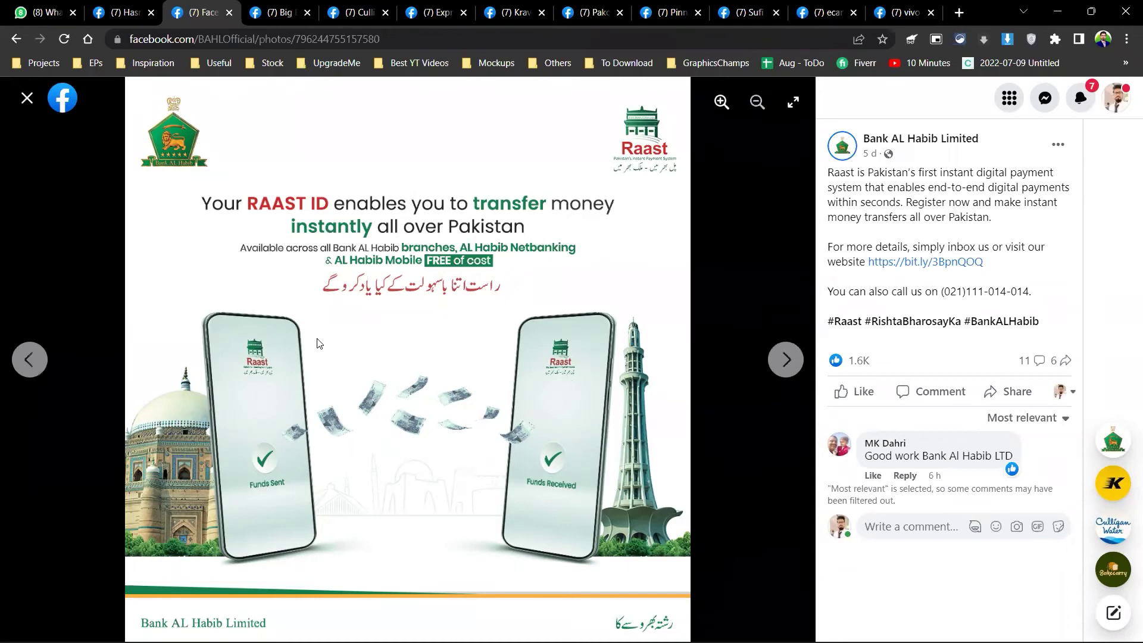
{"action": "key", "text": "Right"}
{"action": "key", "text": "Left"}
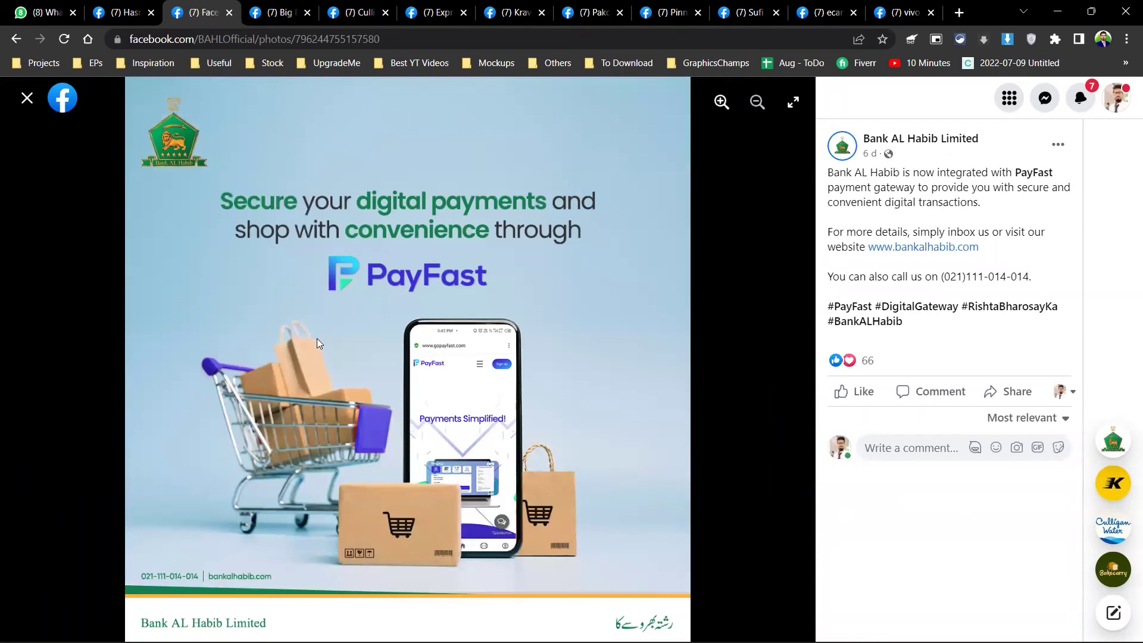
- View Bank AL Habib's housing finance and MoneyGram remittance designs full size, and close the Bank AL Habib page
{"action": "key", "text": "Right"}
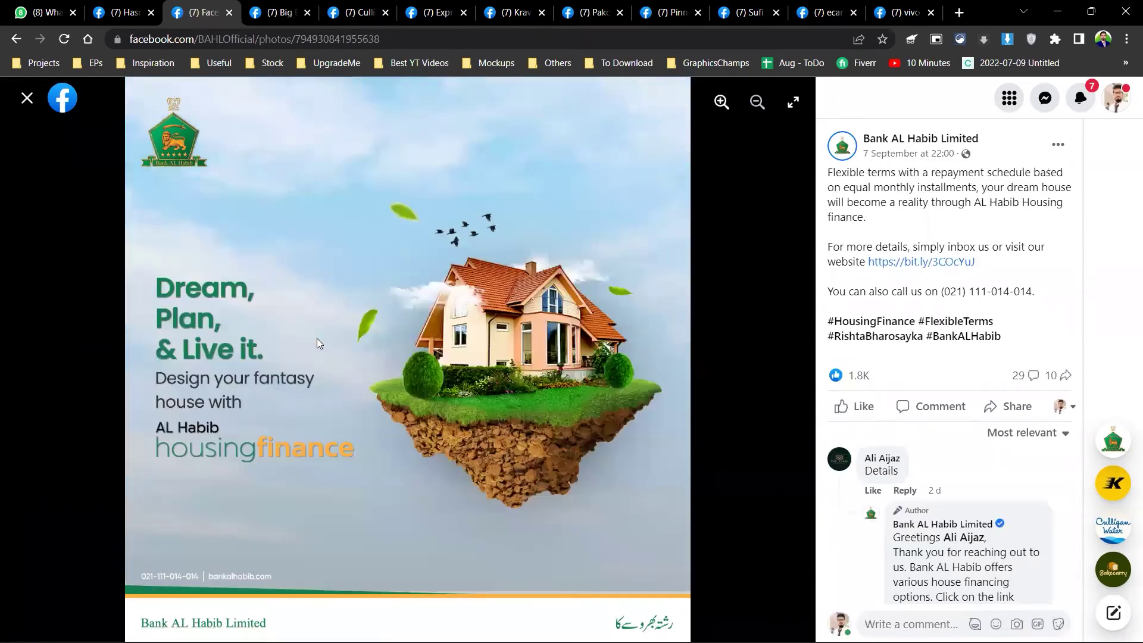
{"action": "key", "text": "Right"}
{"action": "key", "text": "Left"}
{"action": "key", "text": "Right"}
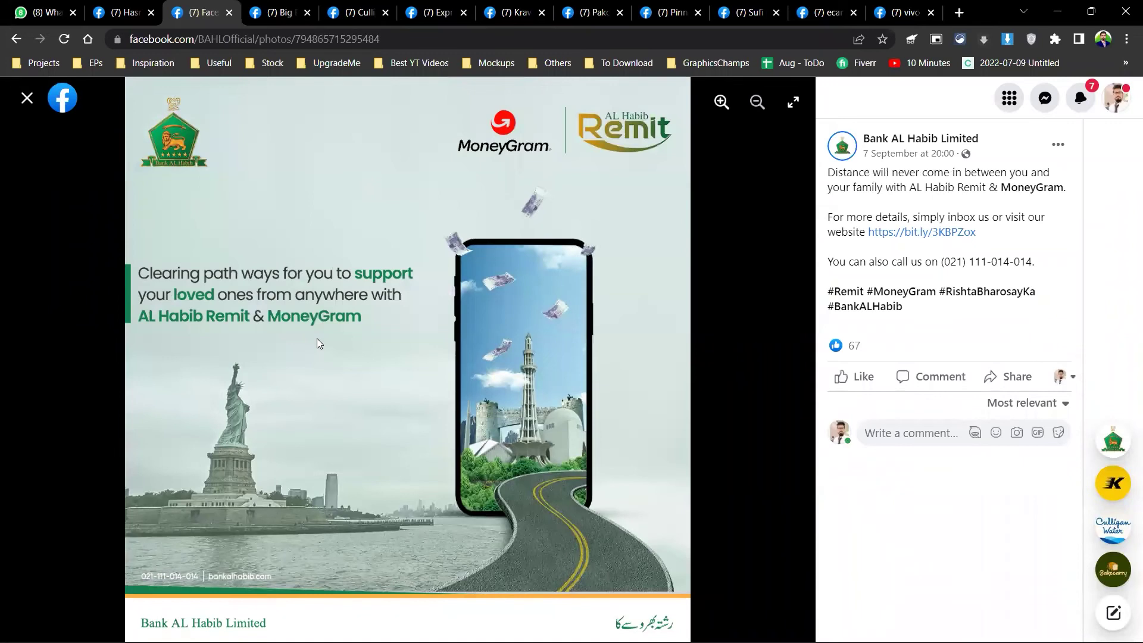
{"action": "key", "text": "ctrl+w"}
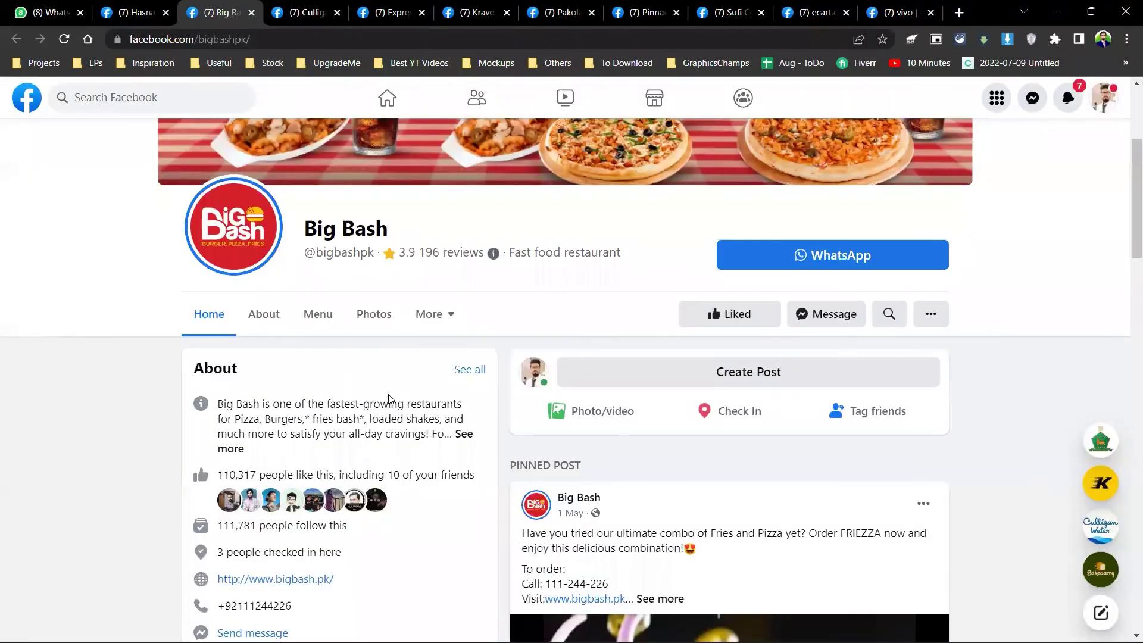
- Find Big Bash's "Can you get to the Pasta?" maze post in its feed and view the design full size
{"action": "scroll", "coordinate": [367, 337], "scroll_direction": "down", "scroll_amount": 12}
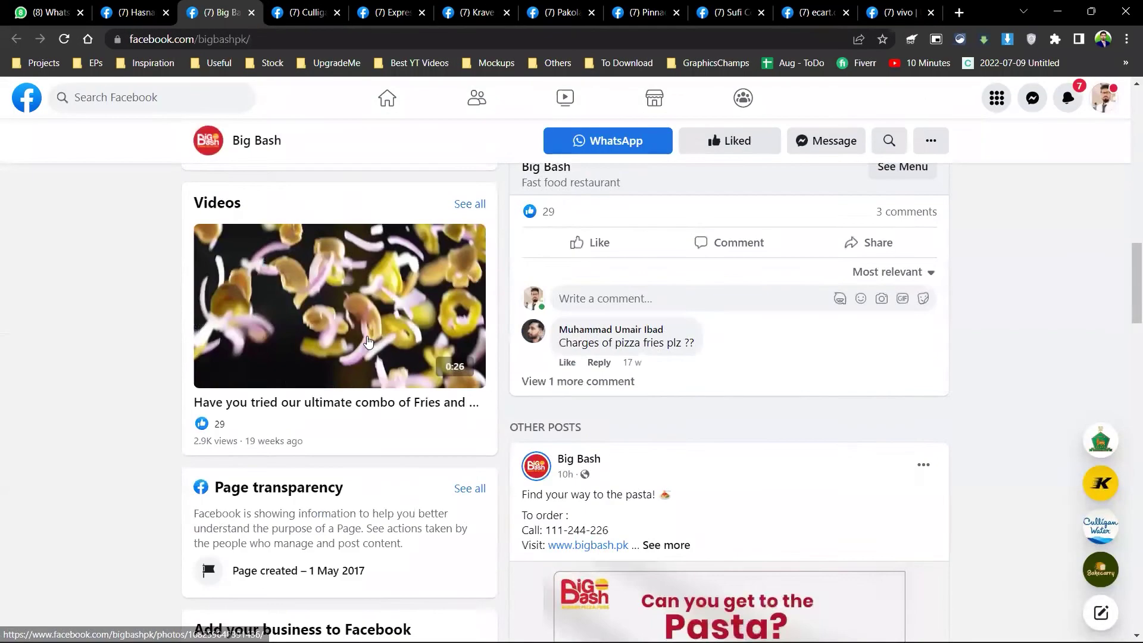
{"action": "scroll", "coordinate": [368, 340], "scroll_direction": "down", "scroll_amount": 6}
{"action": "left_click", "coordinate": [689, 387]}
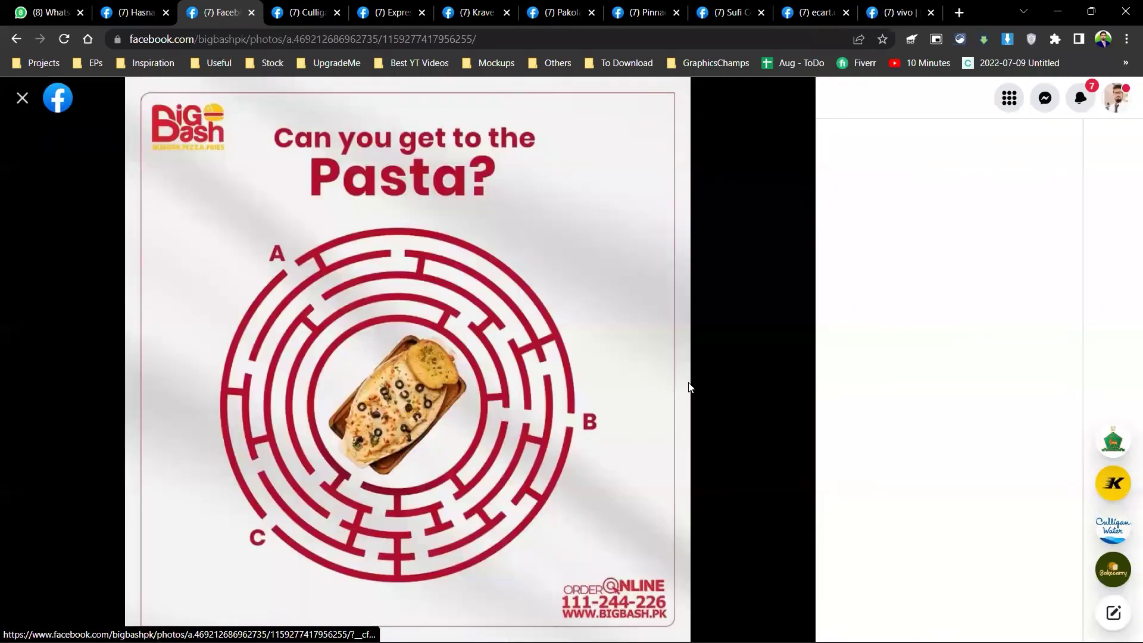
- View Big Bash's September Deal 2 pizza and drink design full size, and close the Big Bash page
{"action": "key", "text": "Right"}
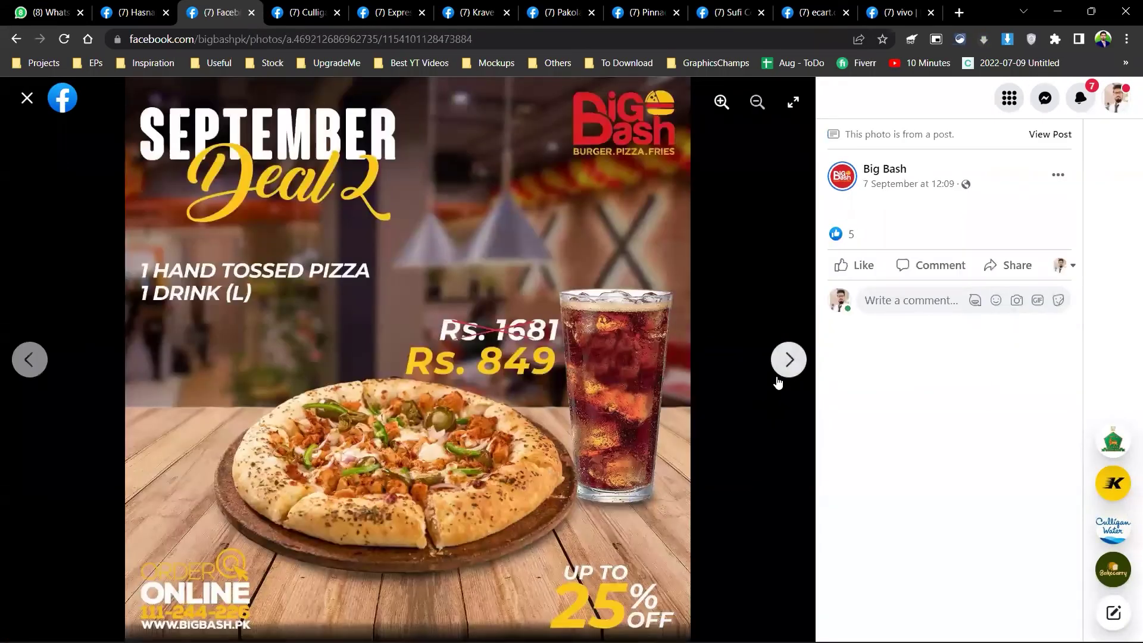
{"action": "left_click", "coordinate": [785, 367]}
{"action": "left_click", "coordinate": [785, 368]}
{"action": "key", "text": "ctrl+w"}
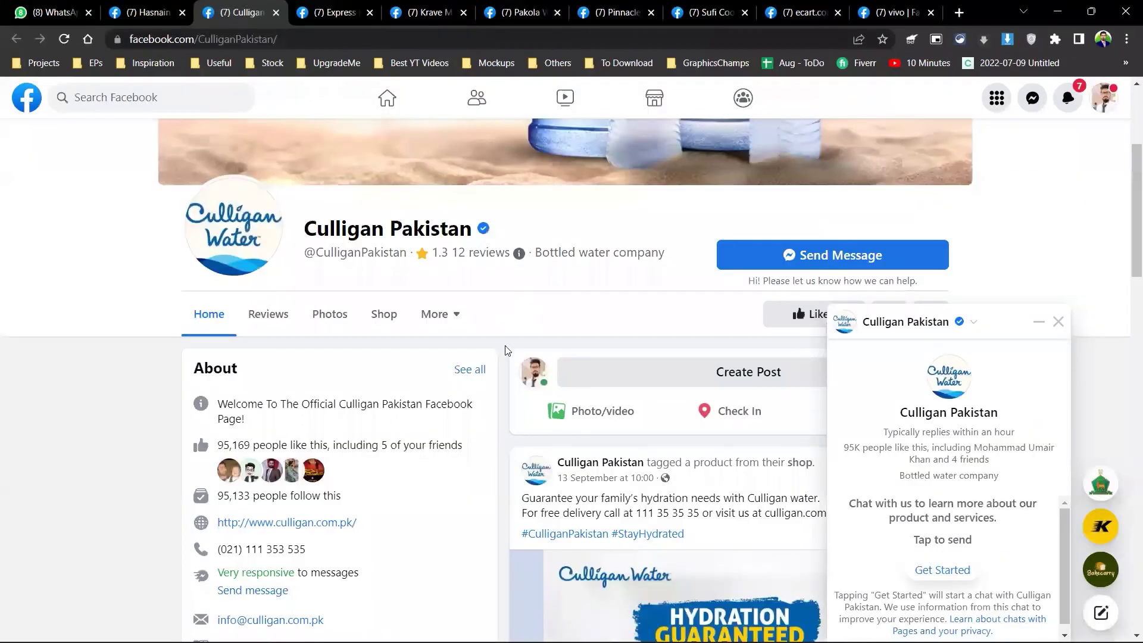
- View Culligan Pakistan's Reminder, "Beat the Heat" and Independence Day designs full size, and close the Culligan Pakistan page
{"action": "scroll", "coordinate": [505, 346], "scroll_direction": "down", "scroll_amount": 4}
{"action": "scroll", "coordinate": [505, 346], "scroll_direction": "down", "scroll_amount": 12}
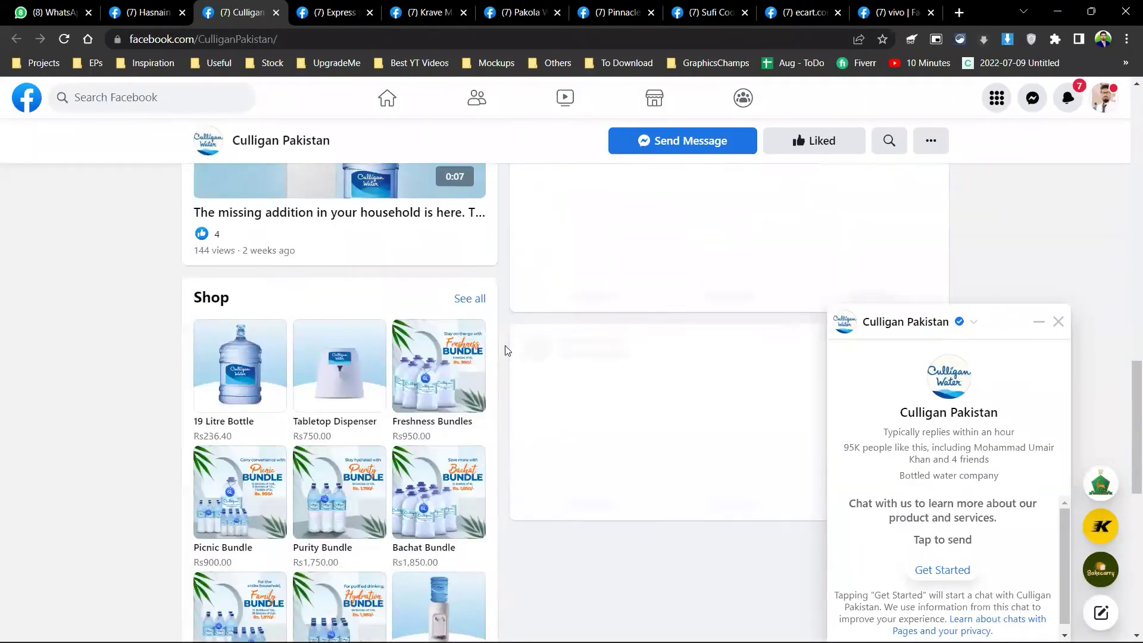
{"action": "left_click", "coordinate": [327, 330]}
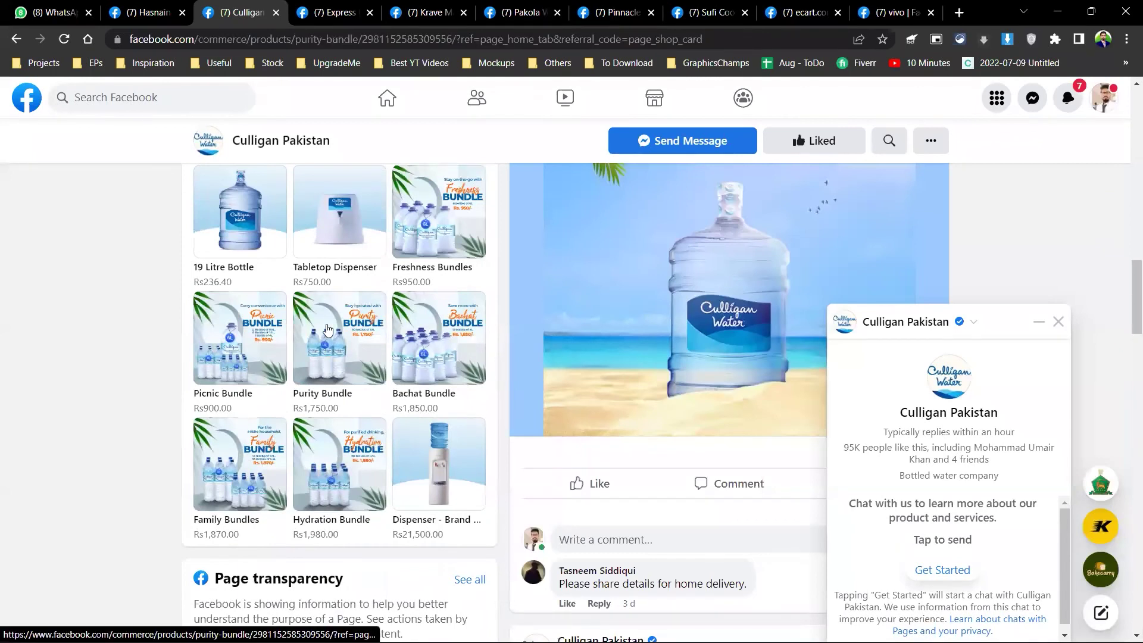
{"action": "key", "text": "alt+Left"}
{"action": "left_click", "coordinate": [631, 398]}
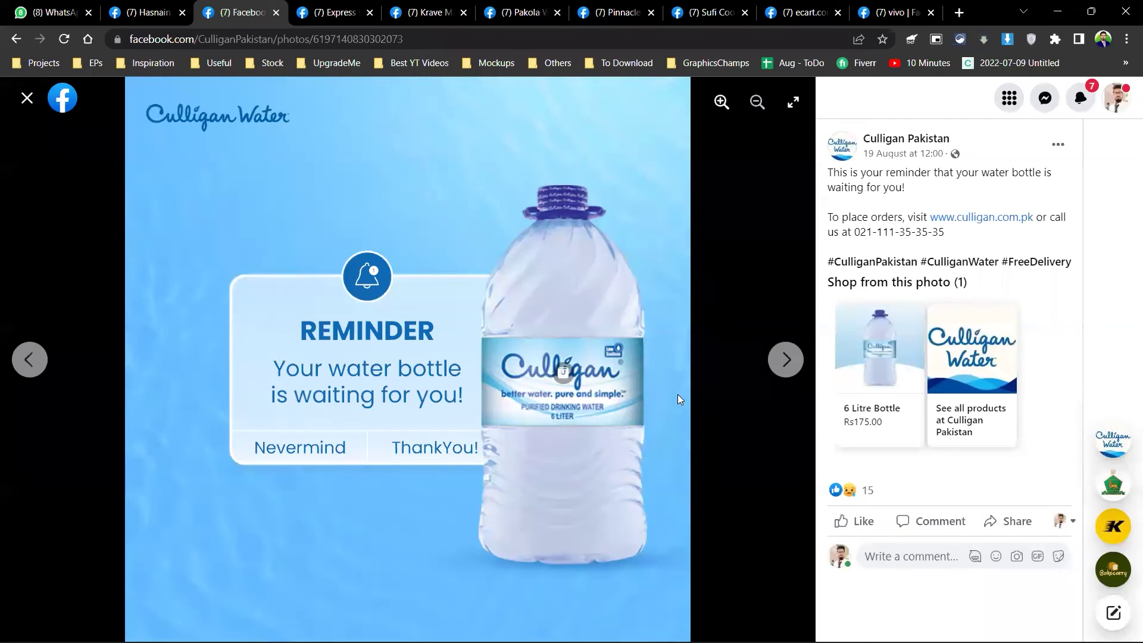
{"action": "key", "text": "Right"}
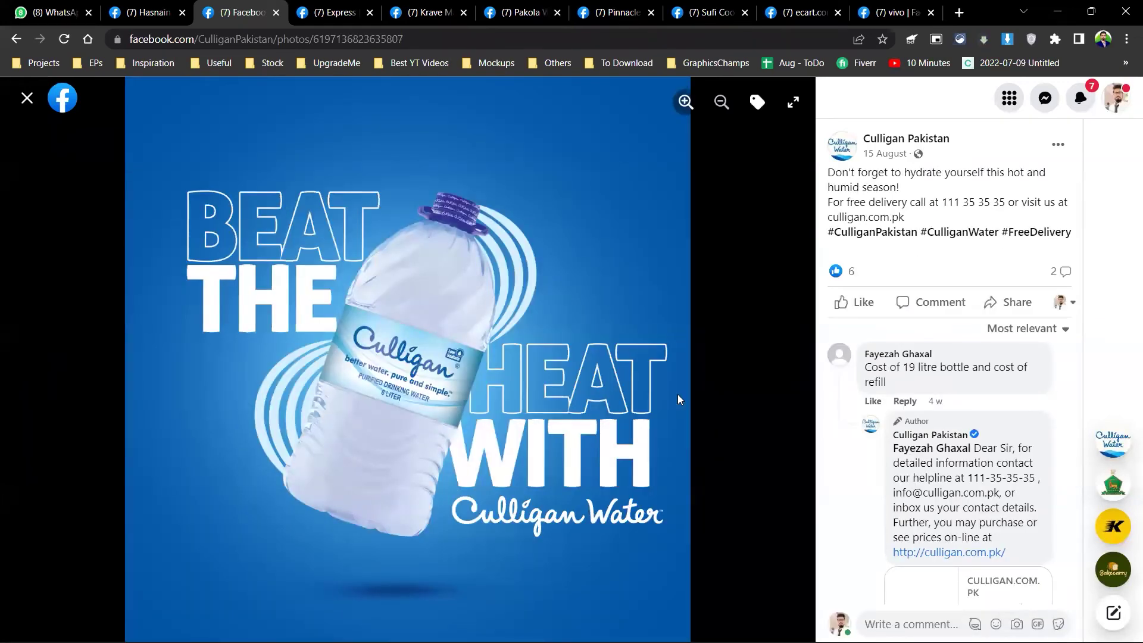
{"action": "key", "text": "Right"}
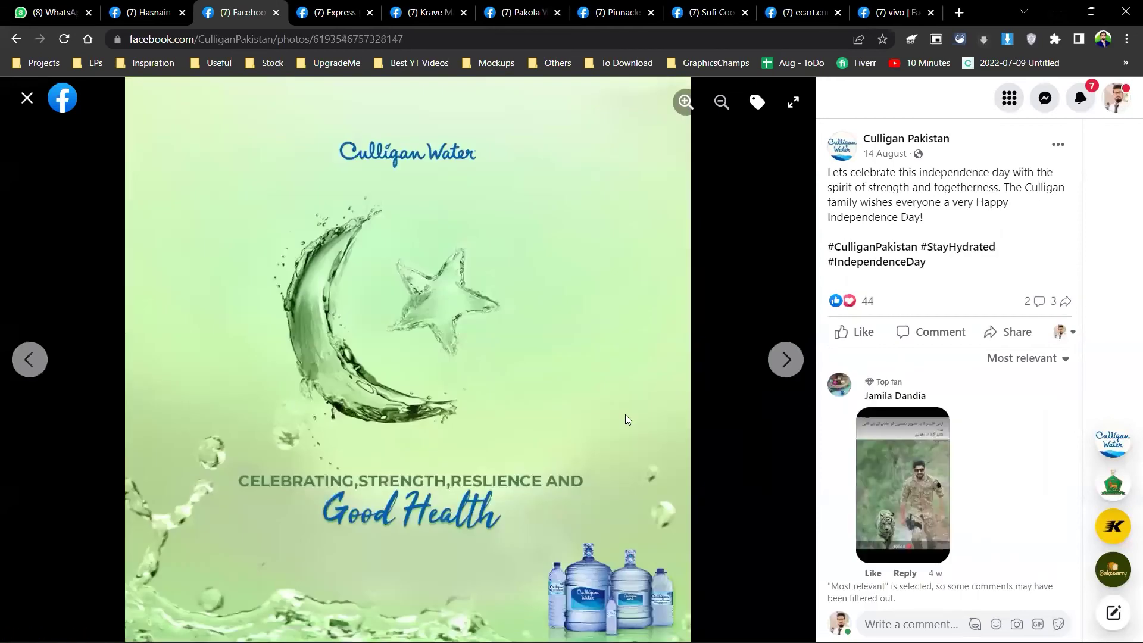
{"action": "key", "text": "ctrl+w"}
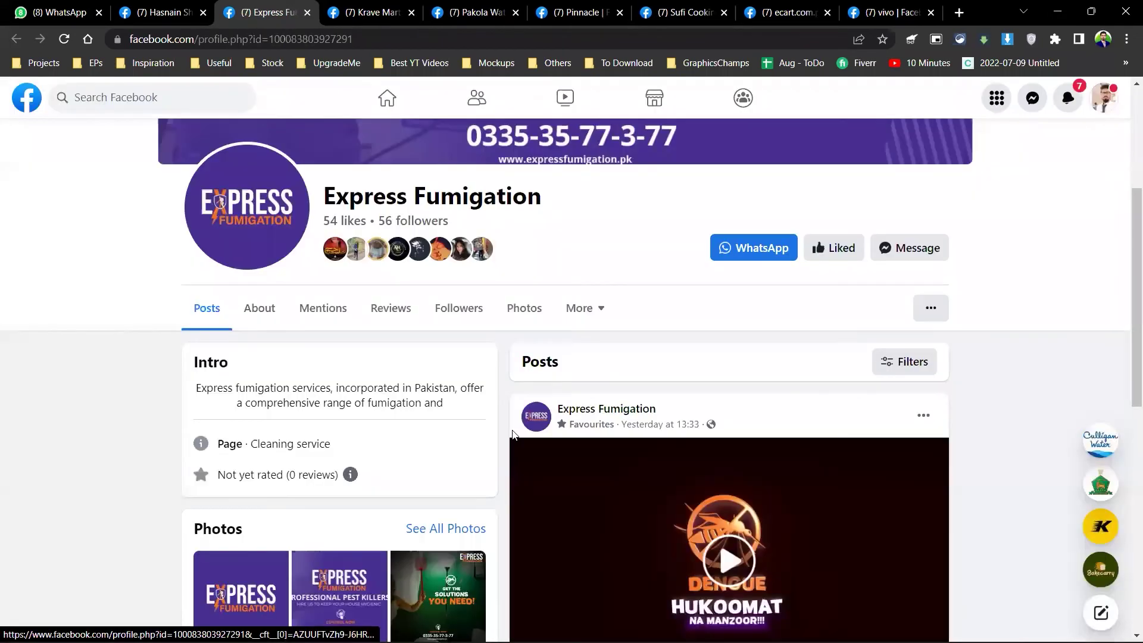
- Open Express Fumigation's full photo collection and view its "Professional Pest Killers!" cover design full size
{"action": "scroll", "coordinate": [513, 436], "scroll_direction": "down", "scroll_amount": 3}
{"action": "scroll", "coordinate": [513, 436], "scroll_direction": "down", "scroll_amount": 4}
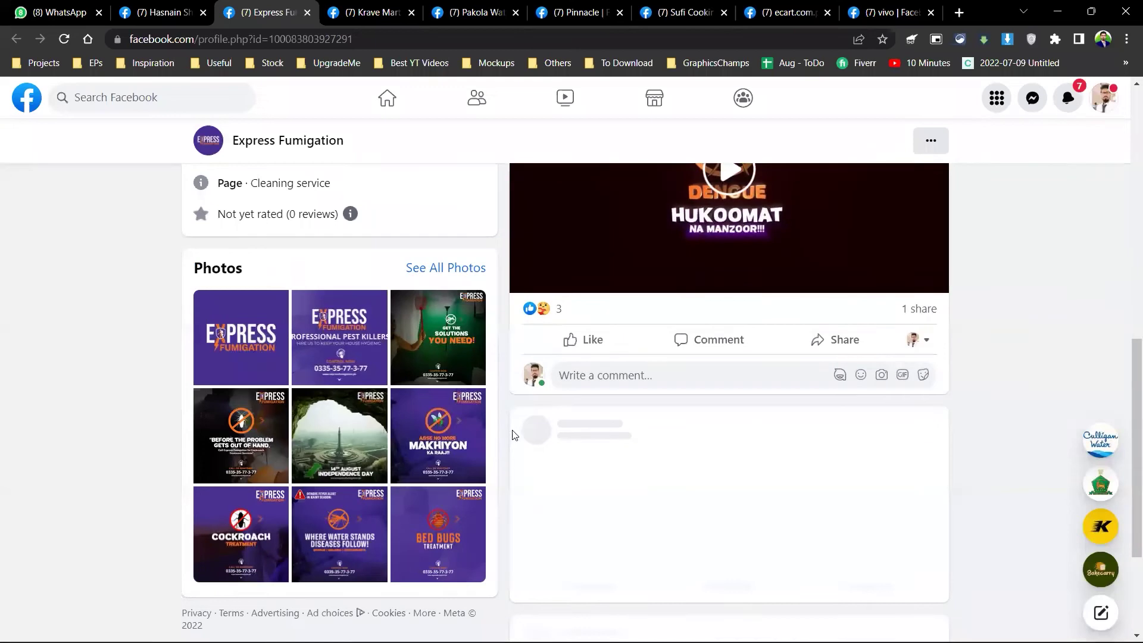
{"action": "scroll", "coordinate": [513, 436], "scroll_direction": "up", "scroll_amount": 10}
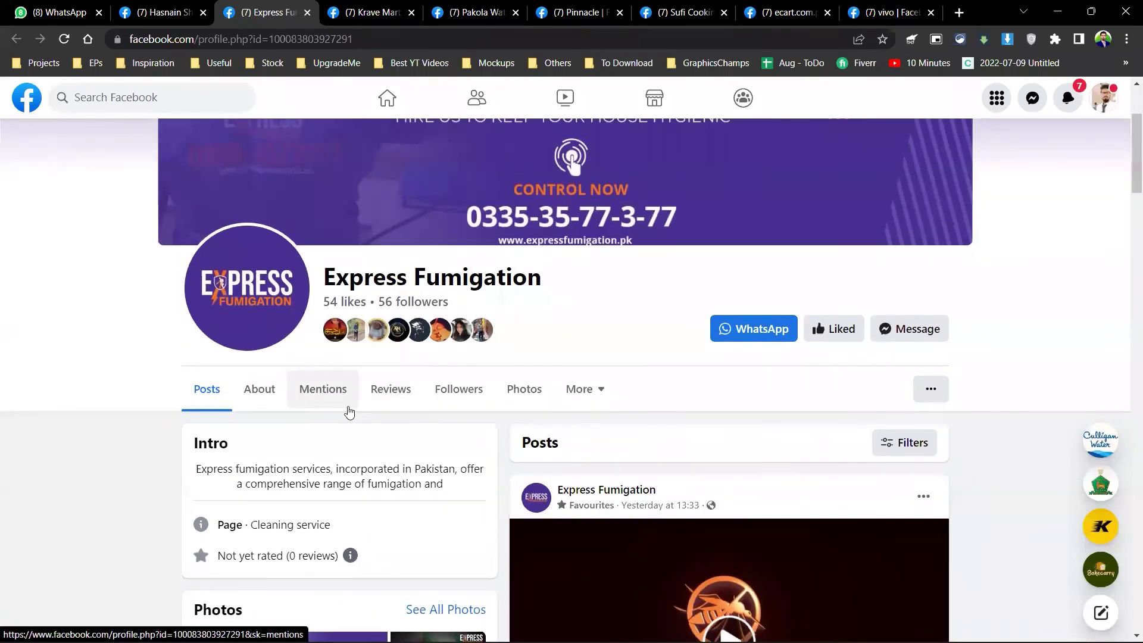
{"action": "left_click", "coordinate": [520, 392]}
{"action": "scroll", "coordinate": [506, 452], "scroll_direction": "down", "scroll_amount": 8}
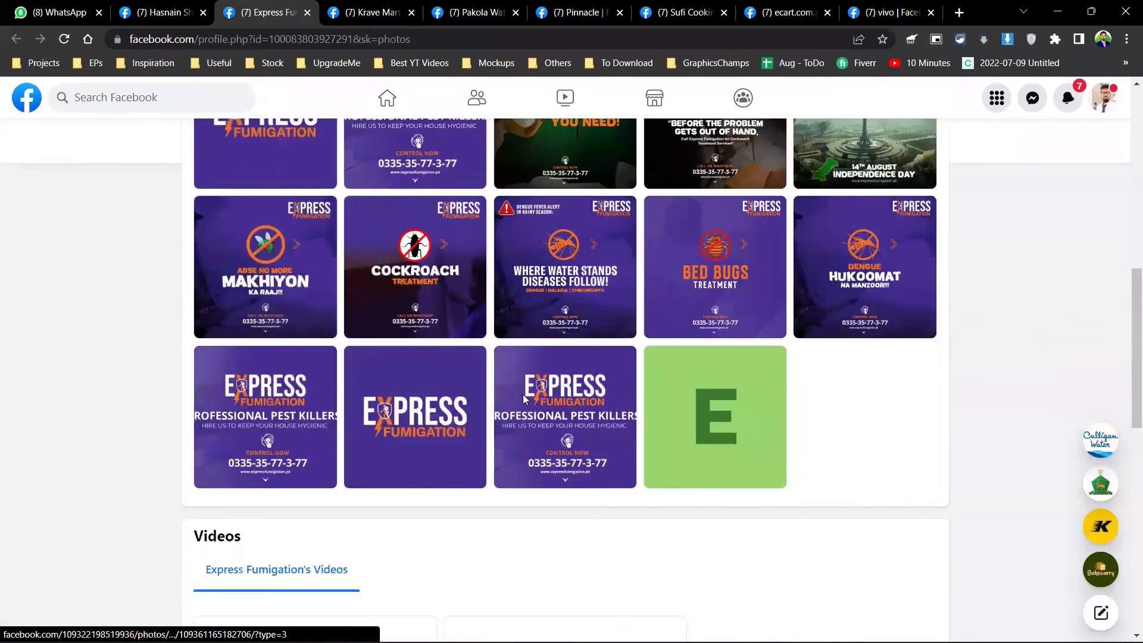
{"action": "scroll", "coordinate": [523, 394], "scroll_direction": "down", "scroll_amount": 2}
{"action": "left_click", "coordinate": [558, 288]}
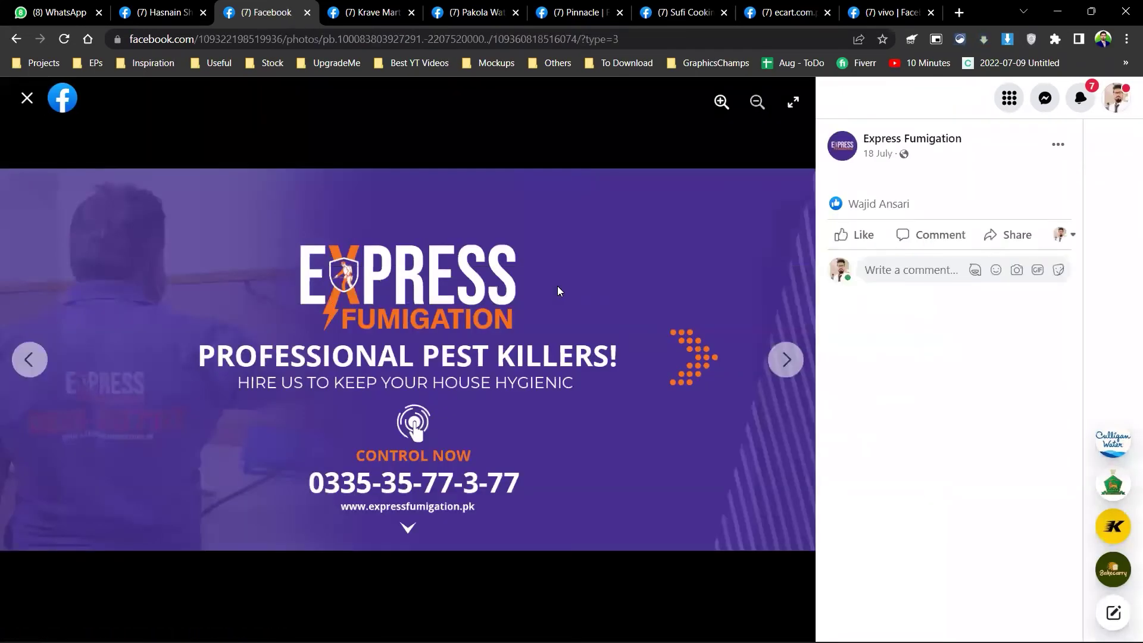
- Return to Express Fumigation's photos, reopen the cover design, and browse from it to the "Dengue Hukoomat Na Manzoor!!!" post design
{"action": "key", "text": "Escape"}
{"action": "scroll", "coordinate": [519, 356], "scroll_direction": "up", "scroll_amount": 2}
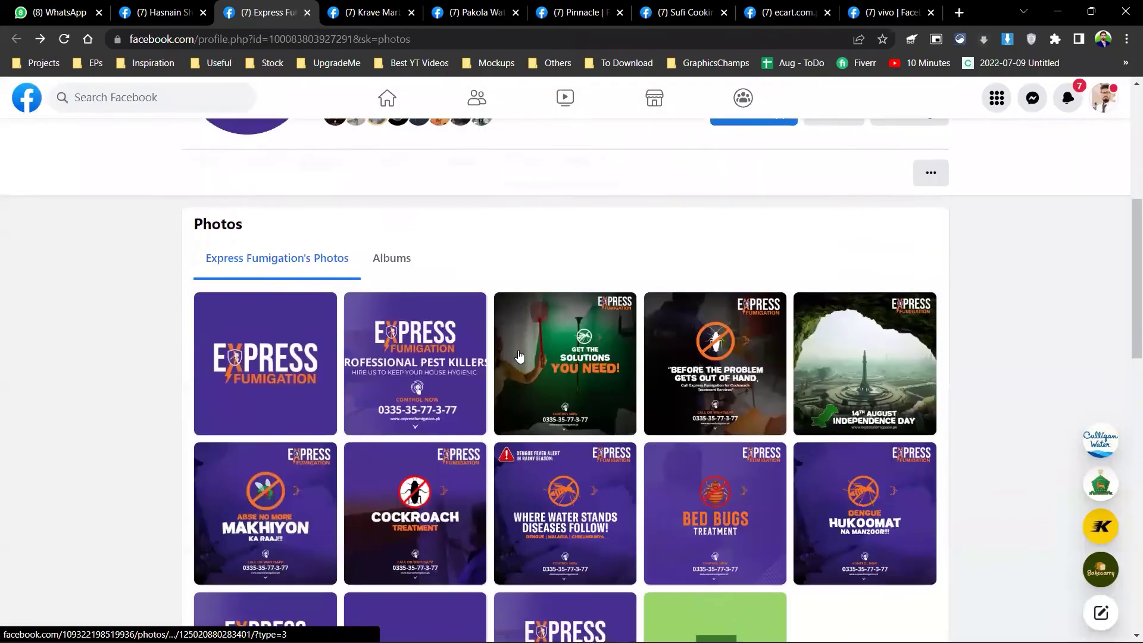
{"action": "scroll", "coordinate": [519, 355], "scroll_direction": "down", "scroll_amount": 2}
{"action": "left_click", "coordinate": [545, 498]}
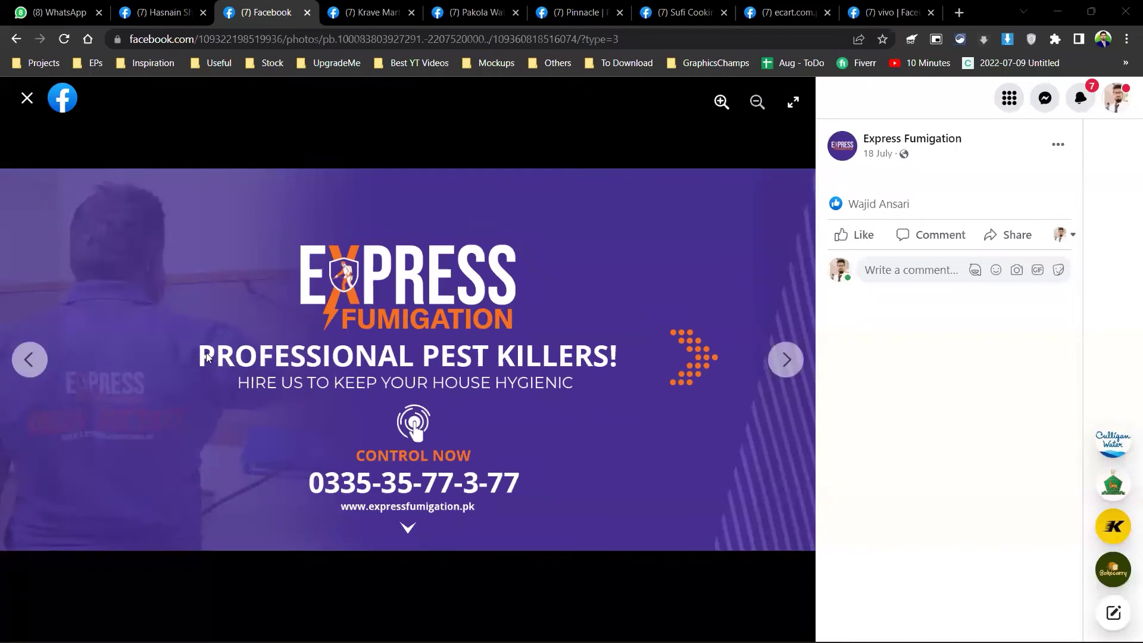
{"action": "left_click", "coordinate": [17, 364]}
{"action": "left_click", "coordinate": [17, 365]}
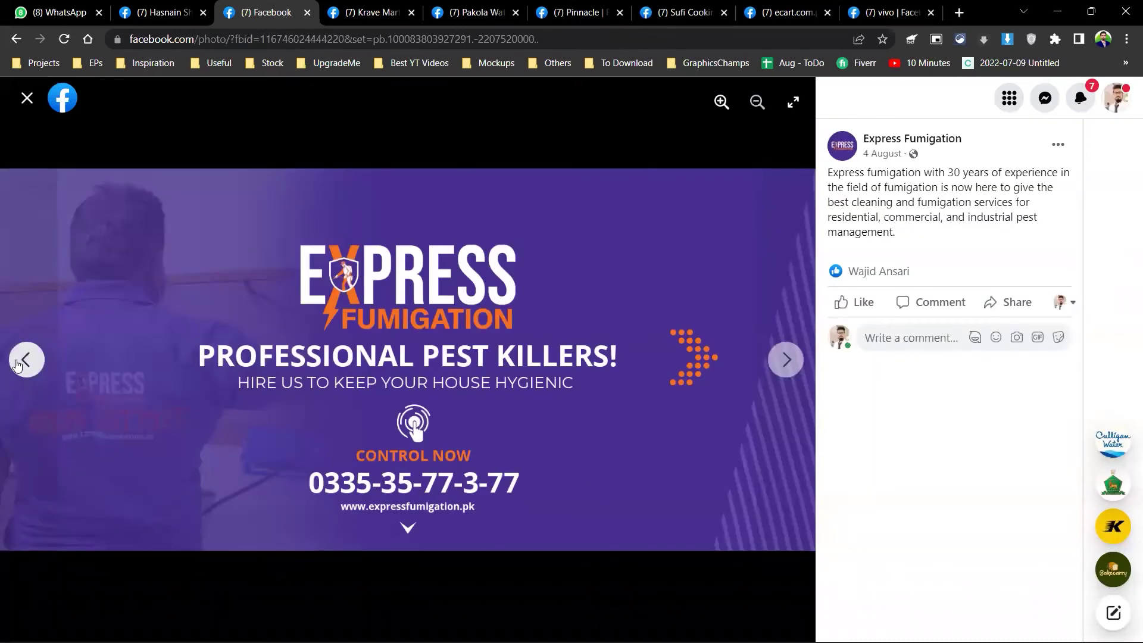
{"action": "left_click", "coordinate": [21, 364]}
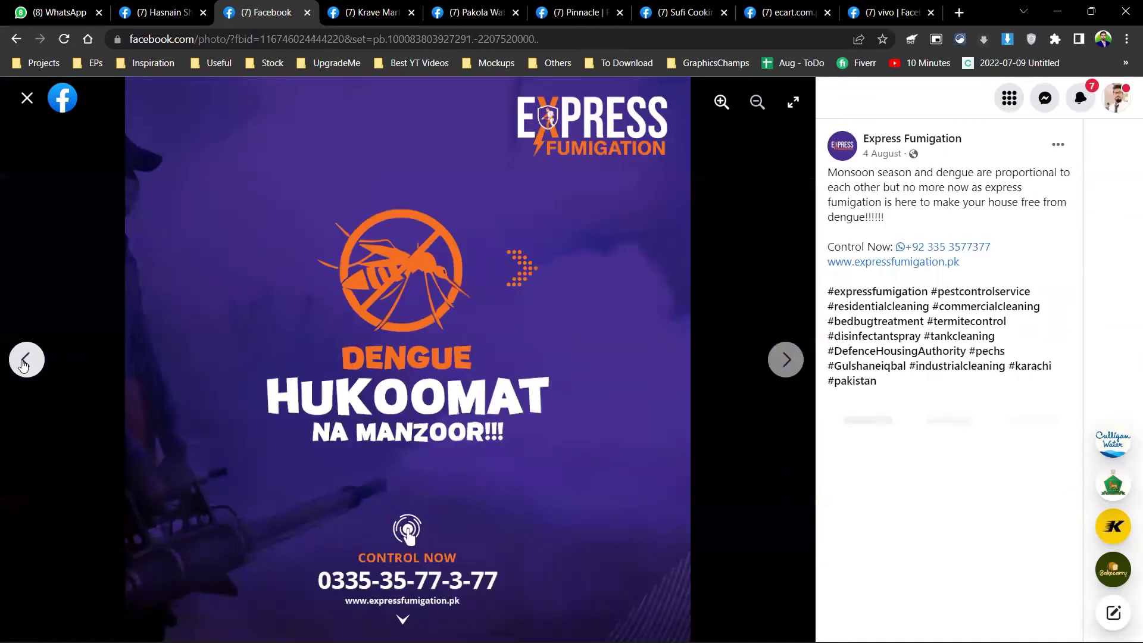
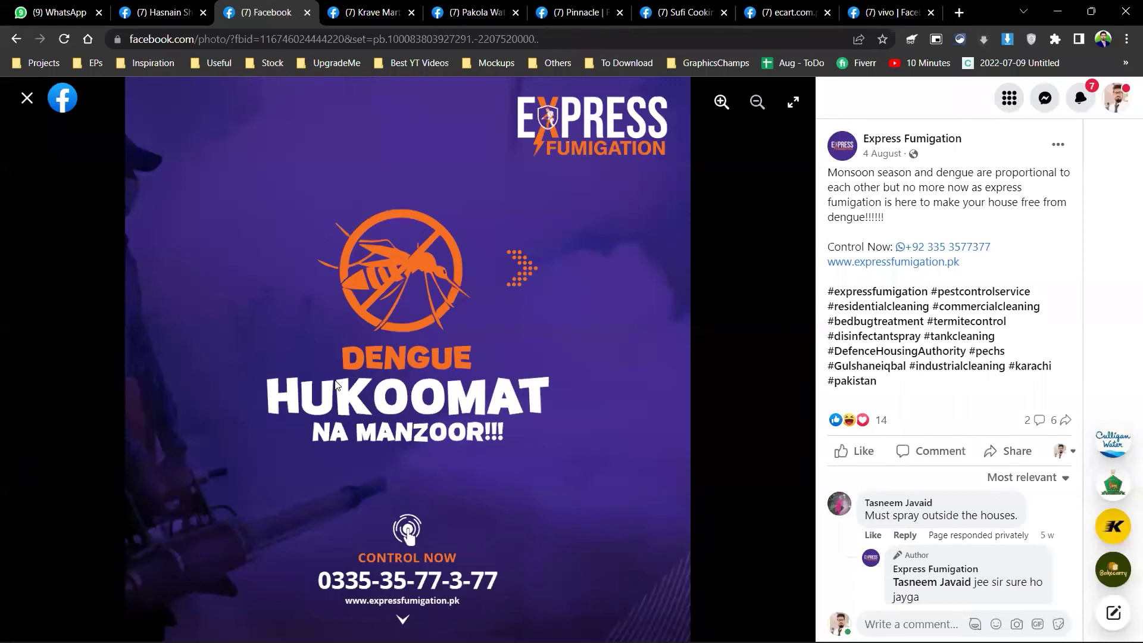
- Compare Express Fumigation's "Bed Bugs Treatment" and "Where Water Stands Diseases Follow!" designs by switching between them repeatedly
{"action": "key", "text": "Right"}
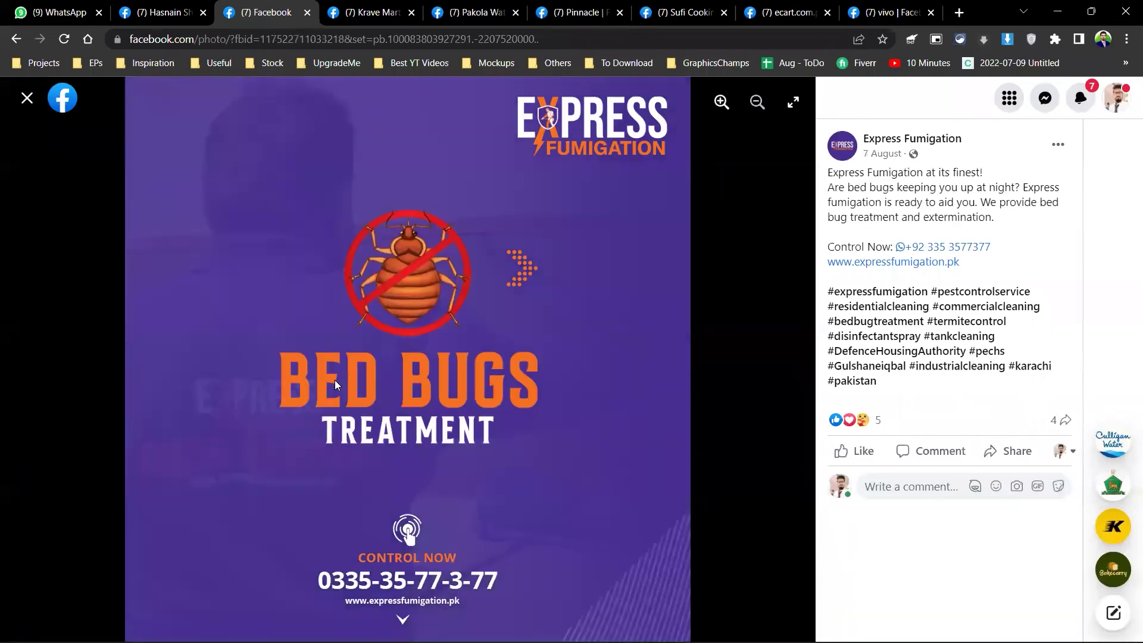
{"action": "key", "text": "Right"}
{"action": "key", "text": "Left"}
{"action": "key", "text": "Right"}
{"action": "key", "text": "Left"}
{"action": "key", "text": "Right"}
{"action": "key", "text": "Left"}
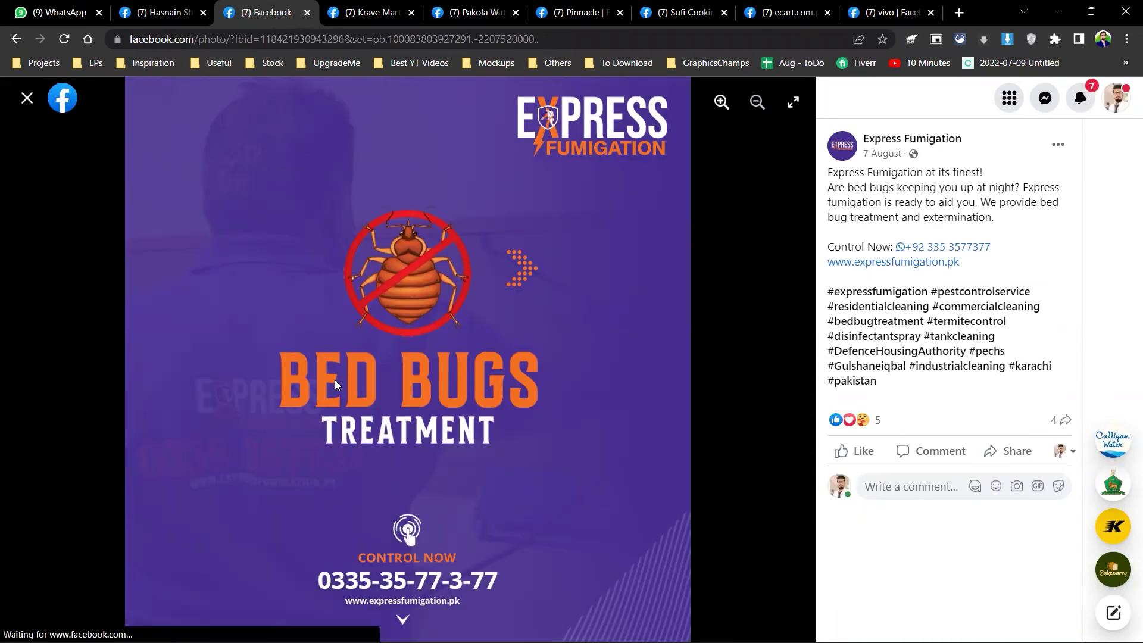
{"action": "key", "text": "Right"}
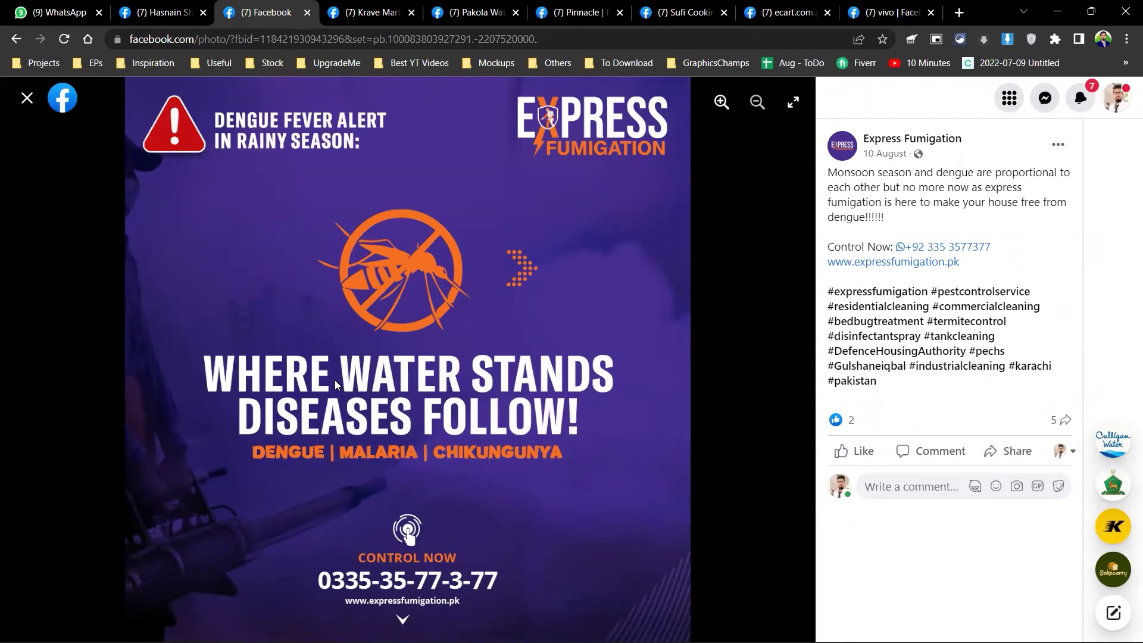
{"action": "key", "text": "Left"}
{"action": "key", "text": "Right"}
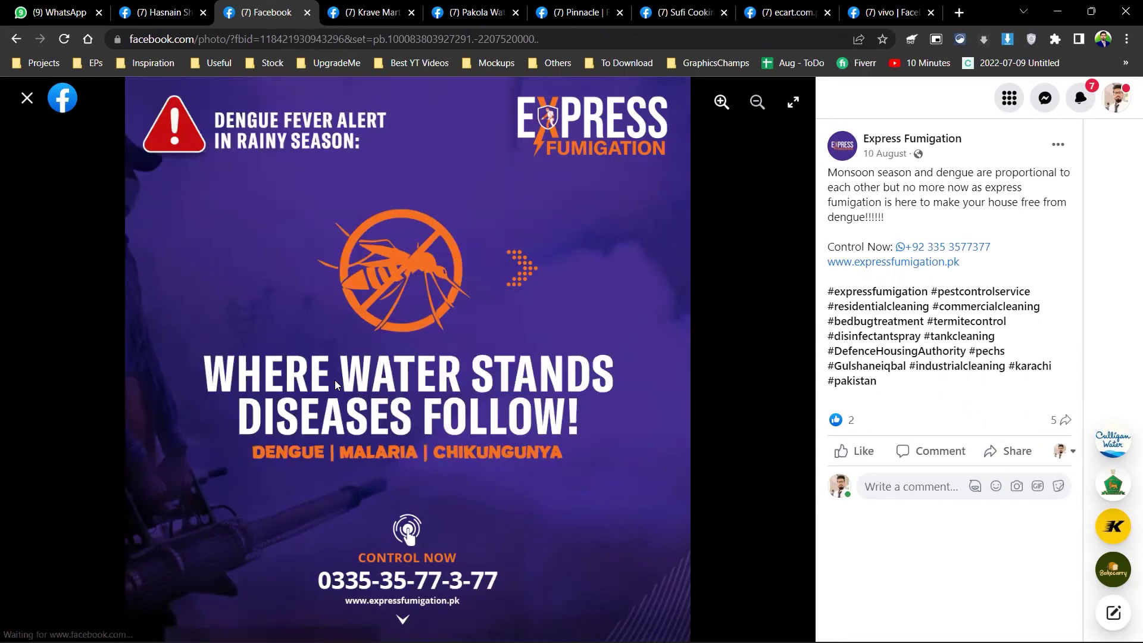
- View Express Fumigation's Cockroach Treatment and "Makhiyon Ka Raaj!!!" designs full size, and return to its photo collection
{"action": "key", "text": "Right"}
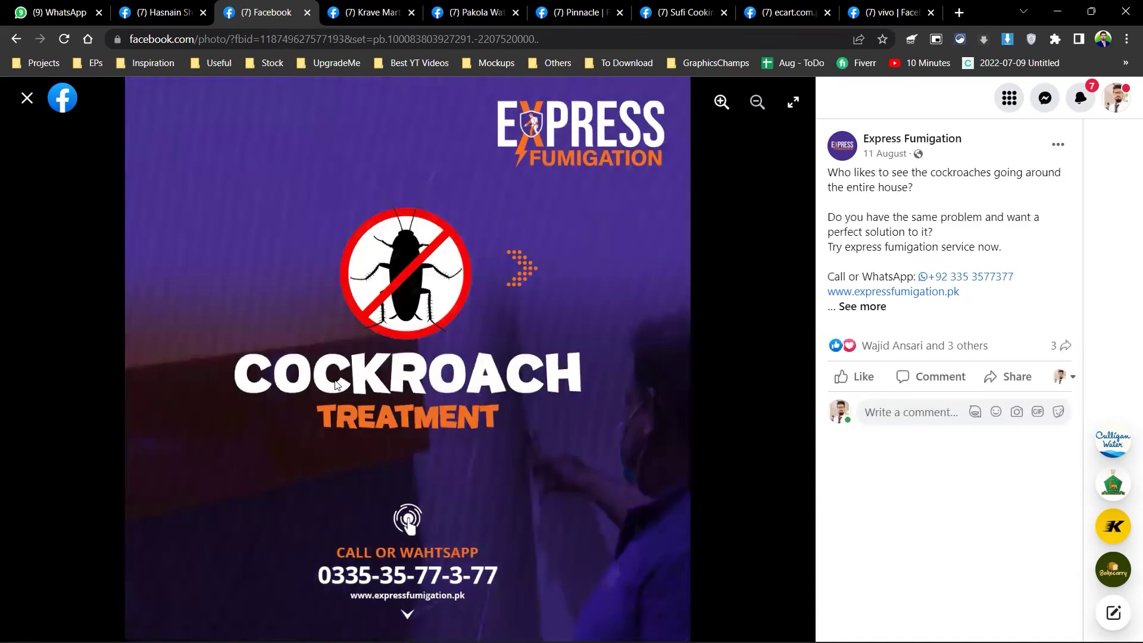
{"action": "key", "text": "Right"}
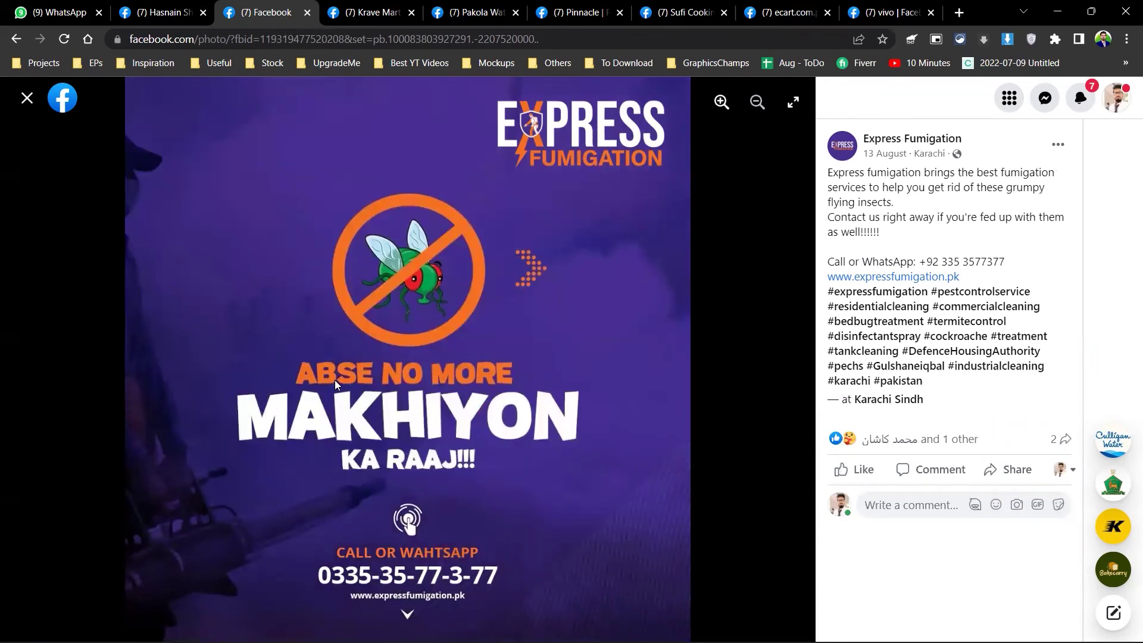
{"action": "key", "text": "Escape"}
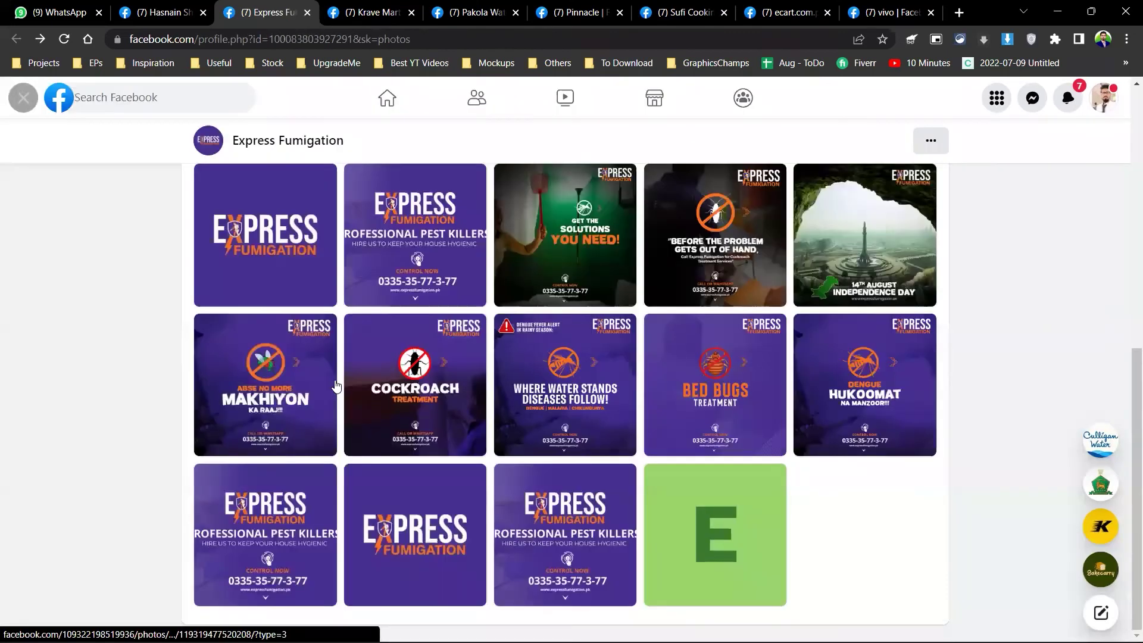
- View Express Fumigation's Independence Day, "Before the Problem Gets Out of Hand" and "Get the Solutions You Need!" designs full size, and close its page
{"action": "scroll", "coordinate": [350, 404], "scroll_direction": "up", "scroll_amount": 1}
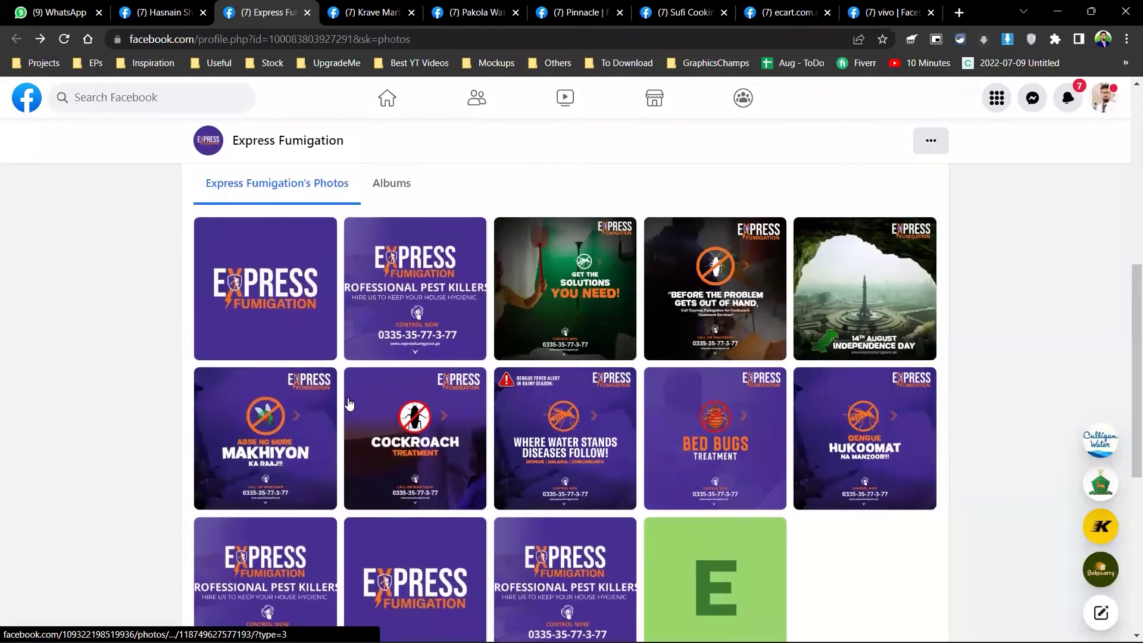
{"action": "left_click", "coordinate": [828, 327]}
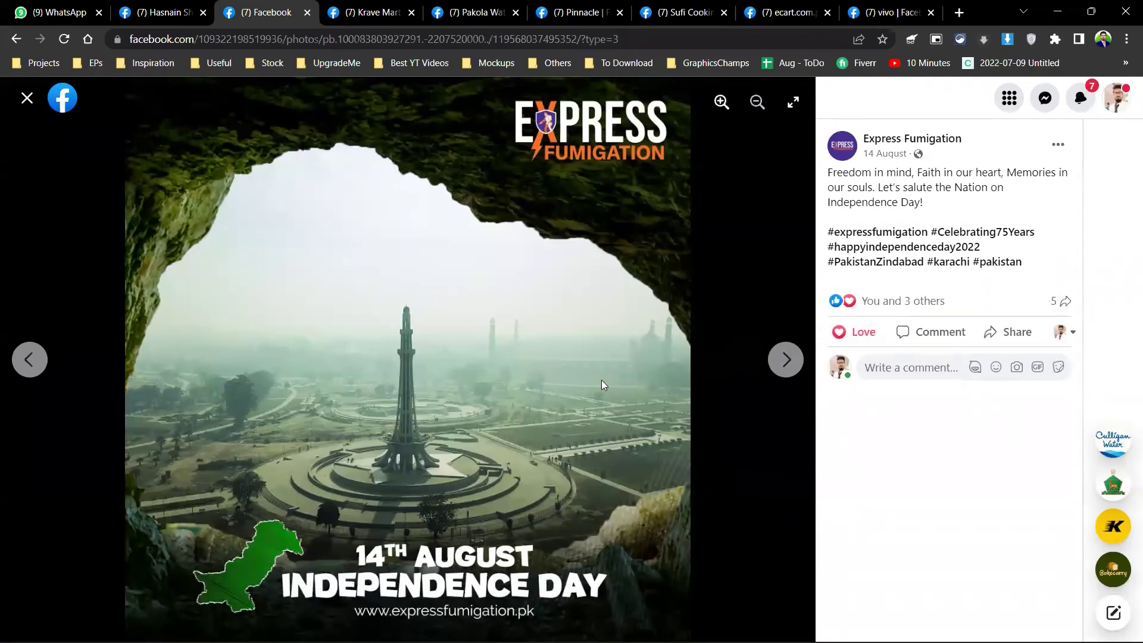
{"action": "key", "text": "Left"}
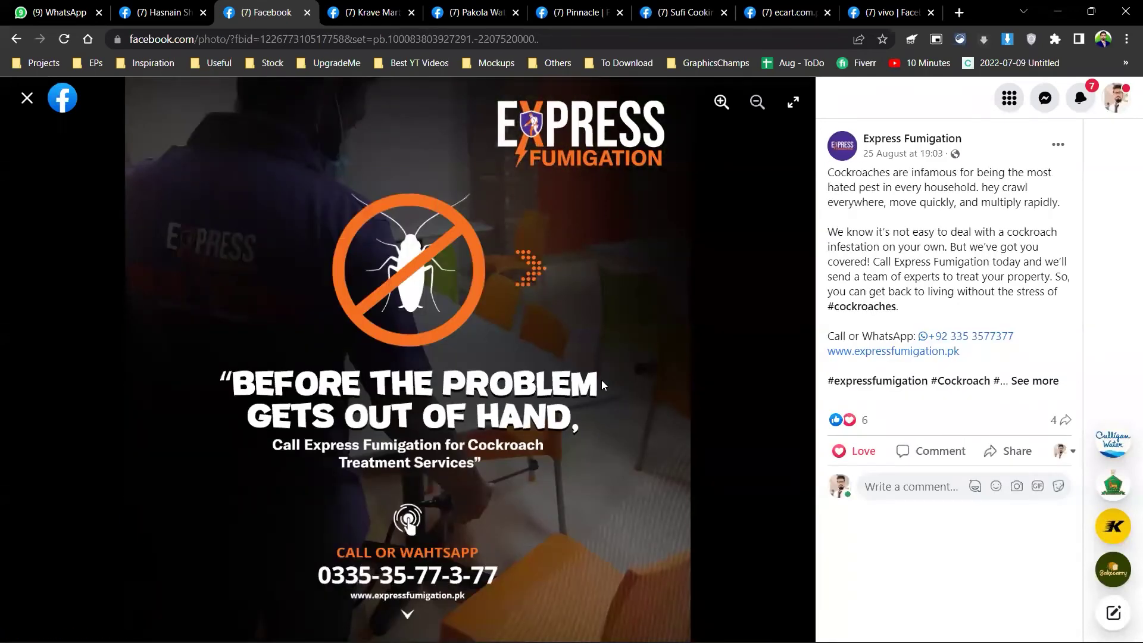
{"action": "key", "text": "Left"}
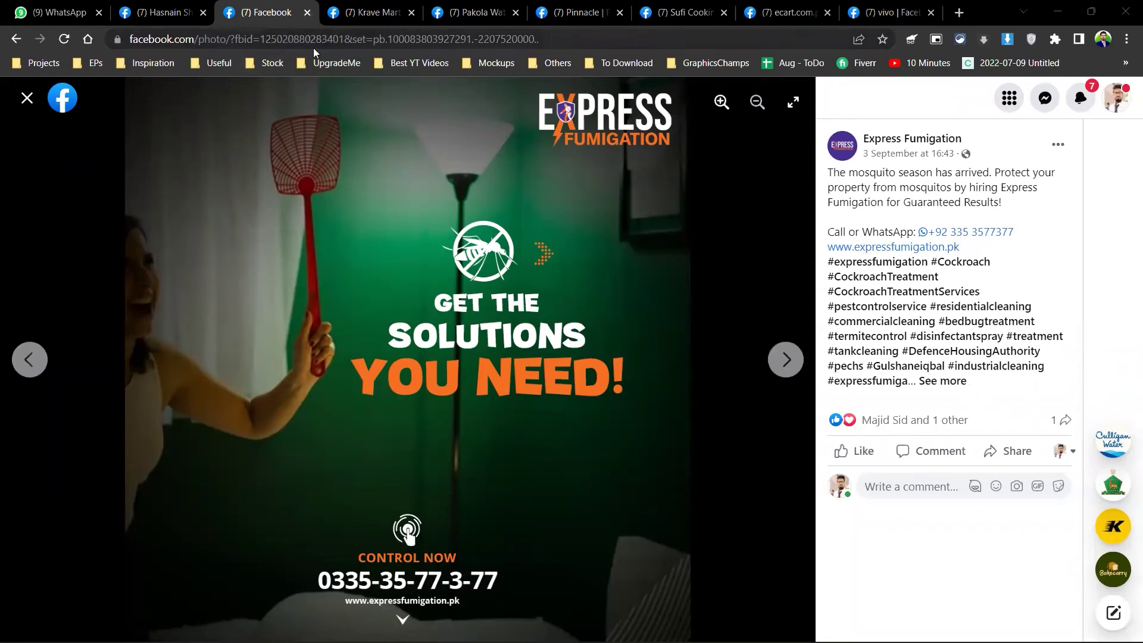
{"action": "left_click", "coordinate": [27, 98]}
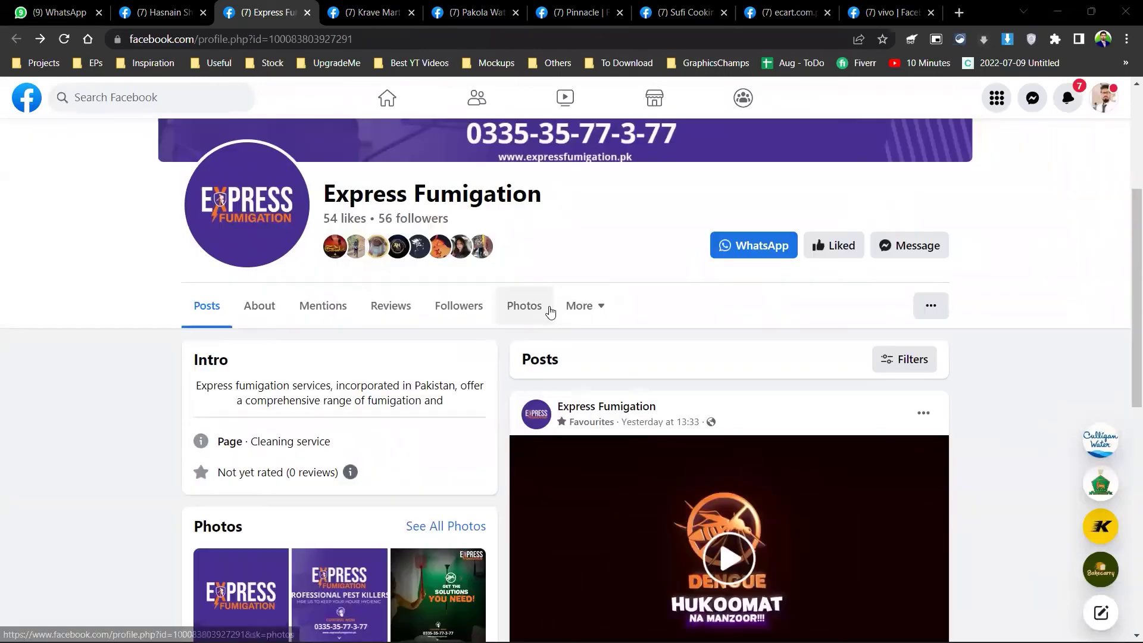
{"action": "key", "text": "ctrl+w"}
- Look through the post and photo designs on the Krave Mart and Pakola Water pages, closing each page when done
{"action": "scroll", "coordinate": [576, 289], "scroll_direction": "down", "scroll_amount": 15}
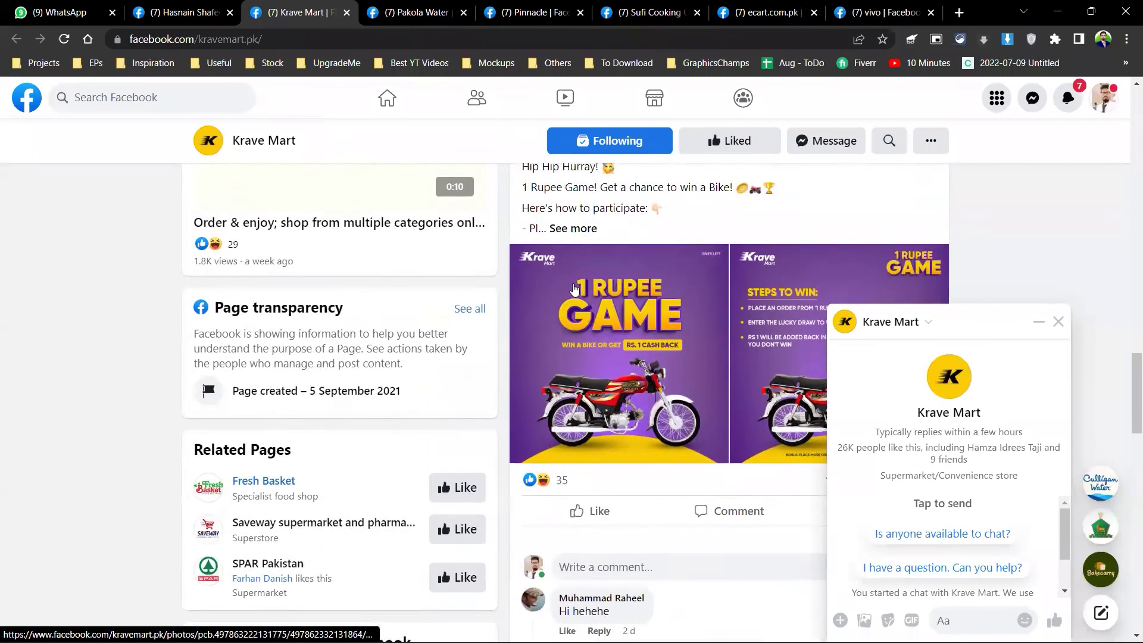
{"action": "scroll", "coordinate": [575, 289], "scroll_direction": "down", "scroll_amount": 12}
{"action": "scroll", "coordinate": [575, 290], "scroll_direction": "down", "scroll_amount": 10}
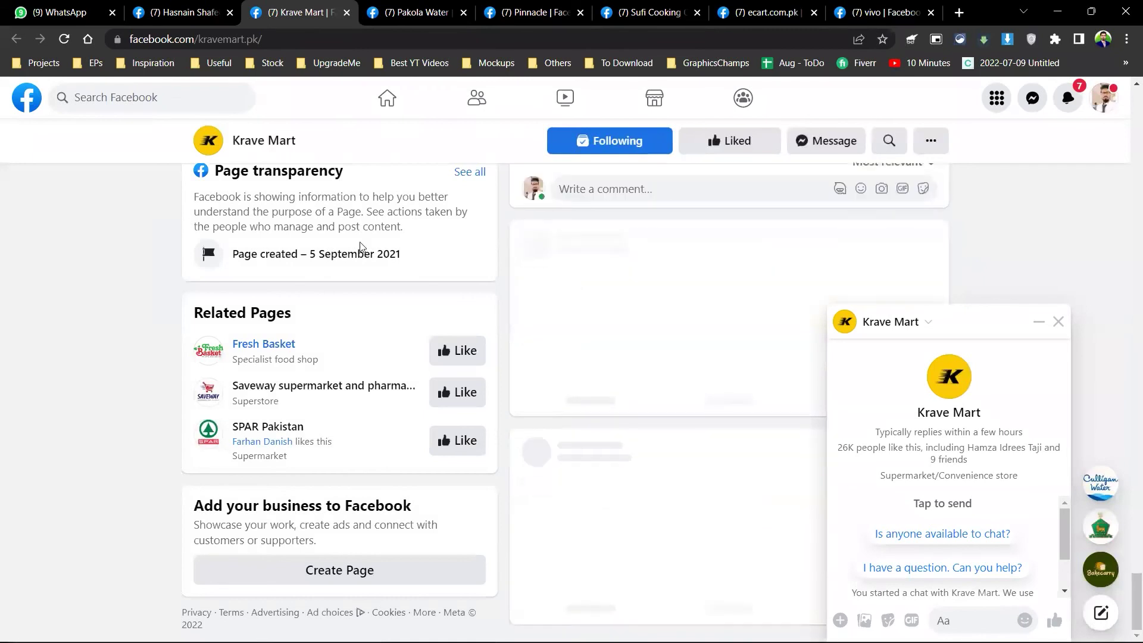
{"action": "scroll", "coordinate": [362, 248], "scroll_direction": "up", "scroll_amount": 10}
{"action": "scroll", "coordinate": [377, 490], "scroll_direction": "down", "scroll_amount": 5}
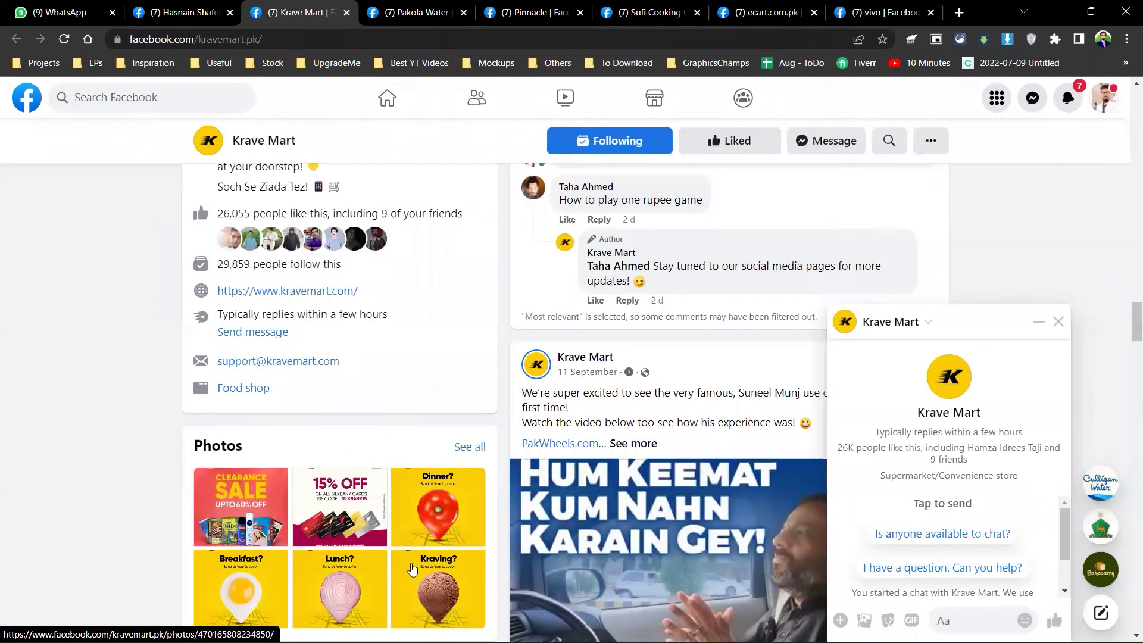
{"action": "key", "text": "ctrl+w"}
{"action": "scroll", "coordinate": [314, 423], "scroll_direction": "down", "scroll_amount": 6}
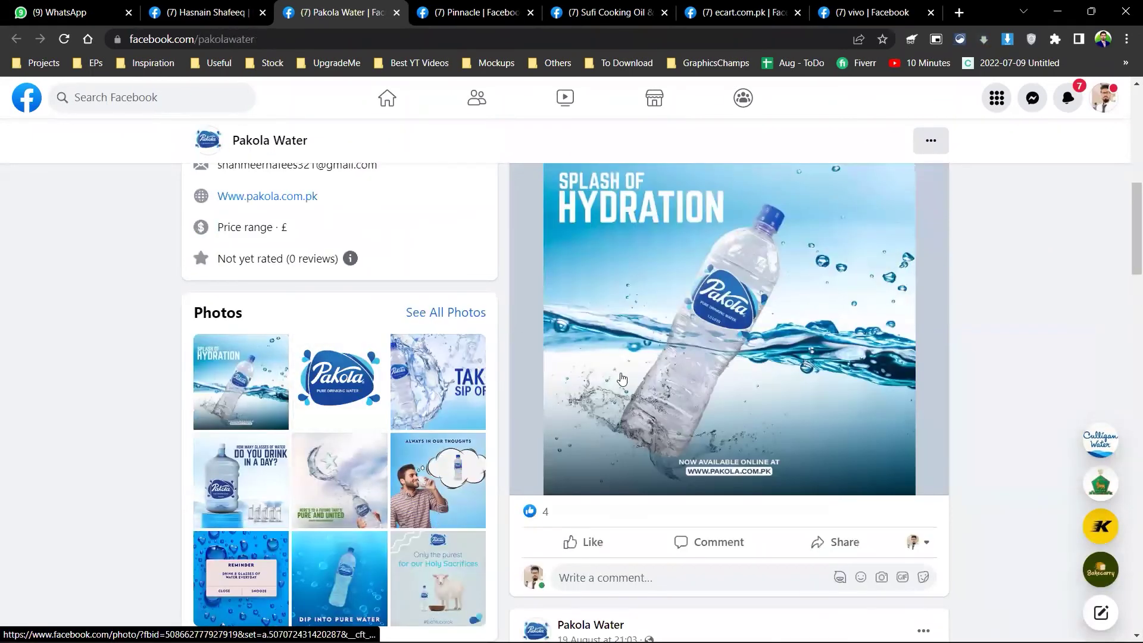
{"action": "key", "text": "ctrl+w"}
- View Pinnacle's customer support hiring post and the designs following it up to its logo full size, and close its page
{"action": "scroll", "coordinate": [381, 350], "scroll_direction": "down", "scroll_amount": 8}
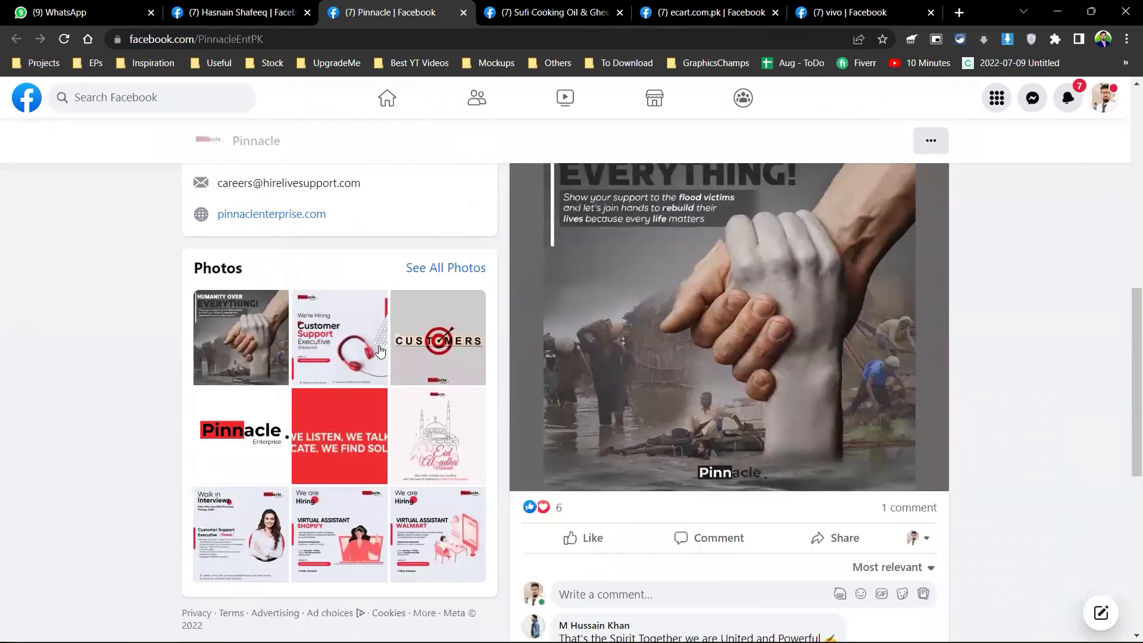
{"action": "left_click", "coordinate": [335, 338]}
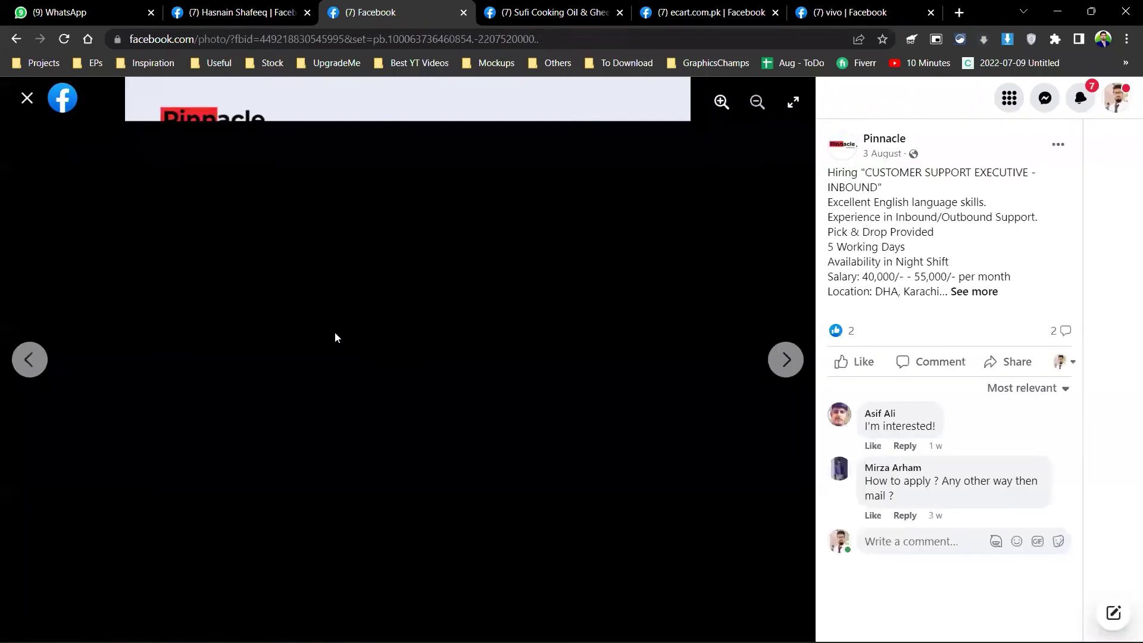
{"action": "key", "text": "Right"}
{"action": "key", "text": "Right"}
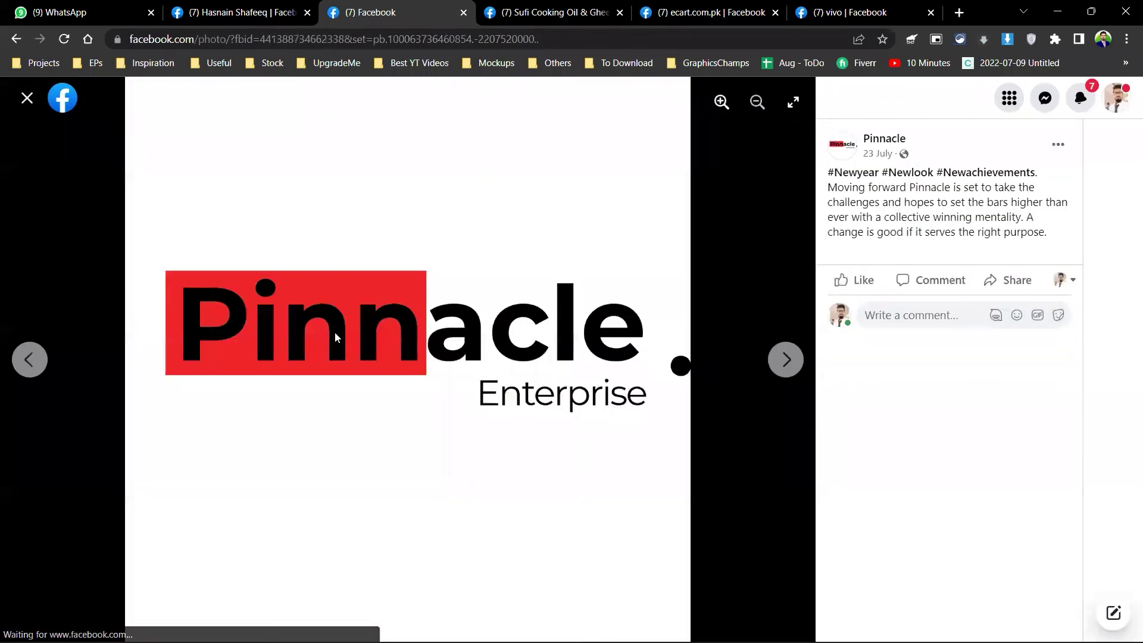
{"action": "key", "text": "ctrl+w"}
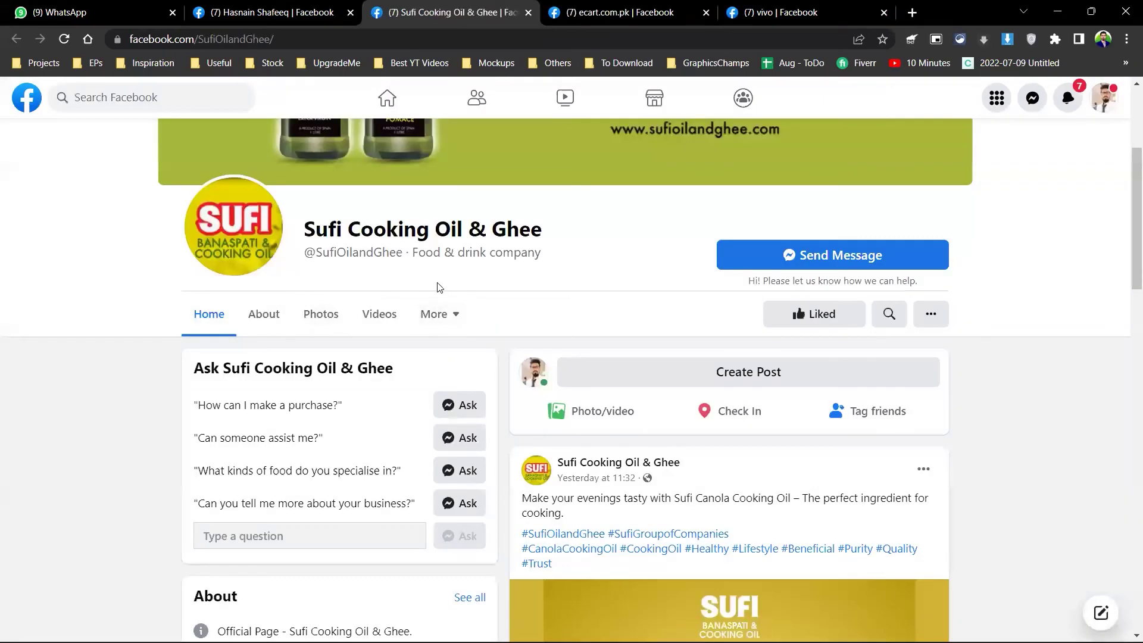
- Look through the post designs on the Sufi Cooking Oil & Ghee and ecart.com.pk pages, closing each page when done
{"action": "scroll", "coordinate": [438, 322], "scroll_direction": "down", "scroll_amount": 10}
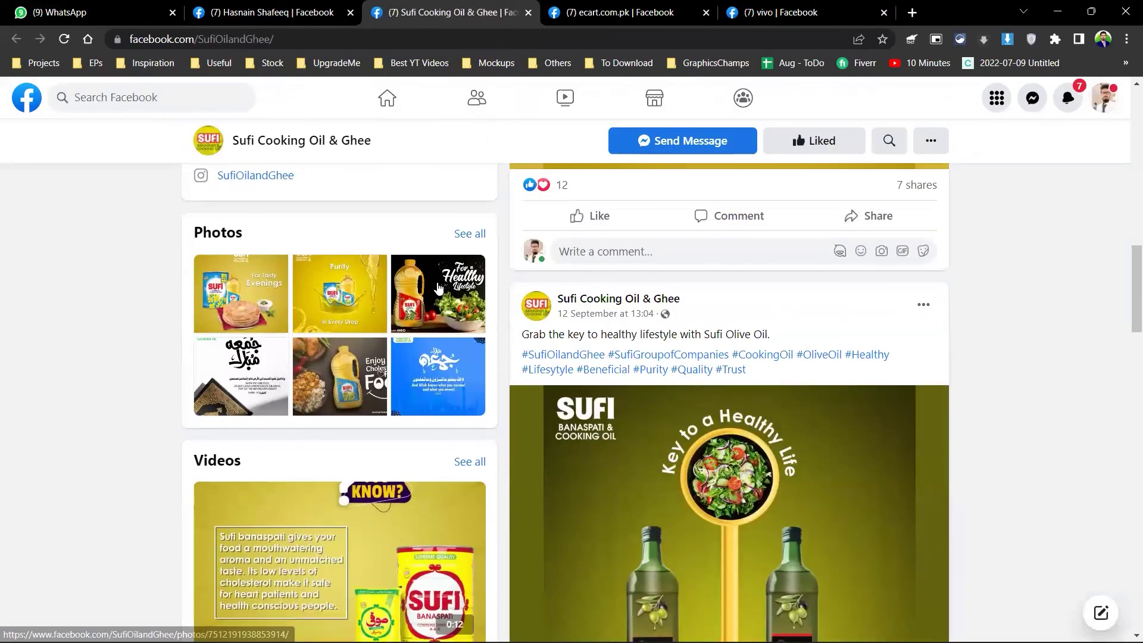
{"action": "key", "text": "ctrl+w"}
{"action": "scroll", "coordinate": [372, 370], "scroll_direction": "down", "scroll_amount": 7}
{"action": "scroll", "coordinate": [374, 373], "scroll_direction": "down", "scroll_amount": 2}
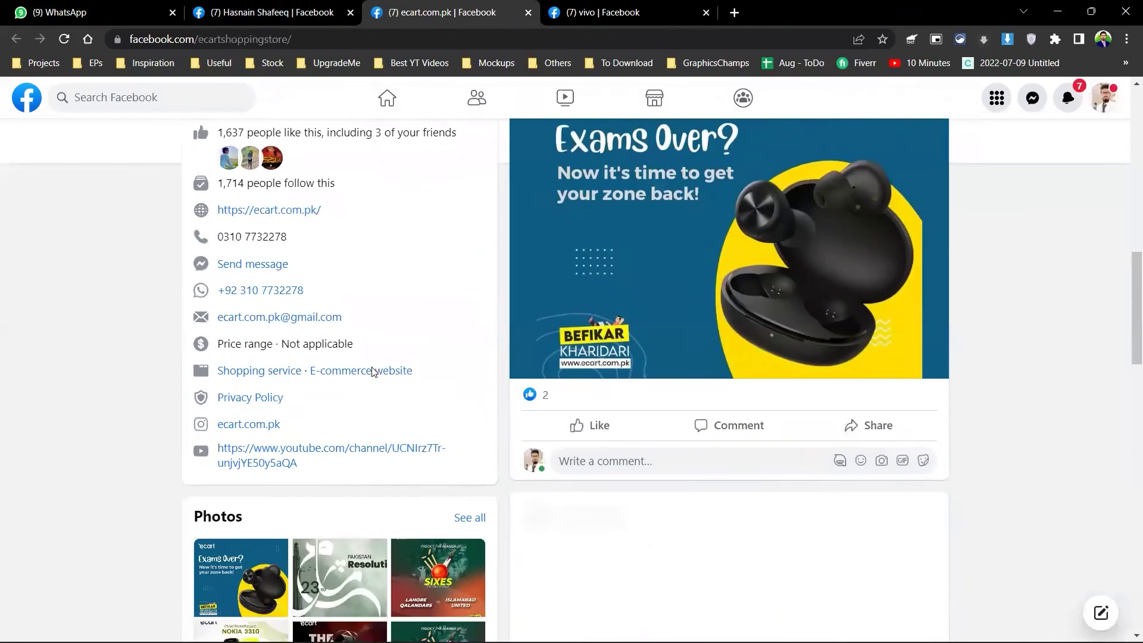
{"action": "scroll", "coordinate": [373, 373], "scroll_direction": "up", "scroll_amount": 3}
{"action": "scroll", "coordinate": [626, 408], "scroll_direction": "down", "scroll_amount": 7}
{"action": "scroll", "coordinate": [626, 408], "scroll_direction": "down", "scroll_amount": 6}
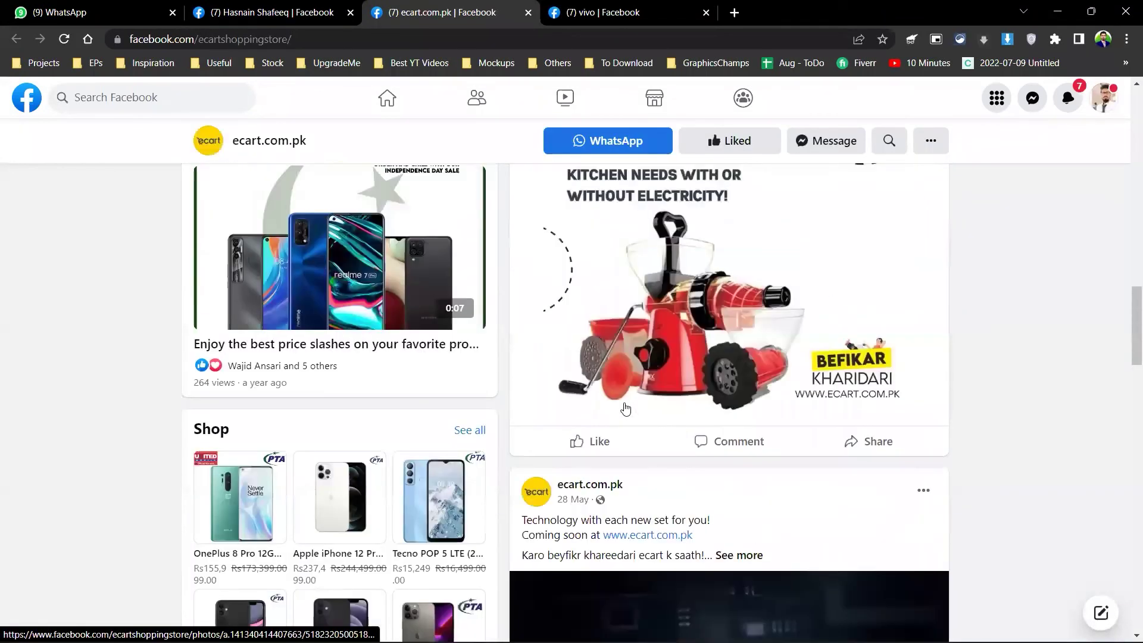
{"action": "scroll", "coordinate": [635, 321], "scroll_direction": "down", "scroll_amount": 8}
{"action": "scroll", "coordinate": [638, 322], "scroll_direction": "down", "scroll_amount": 12}
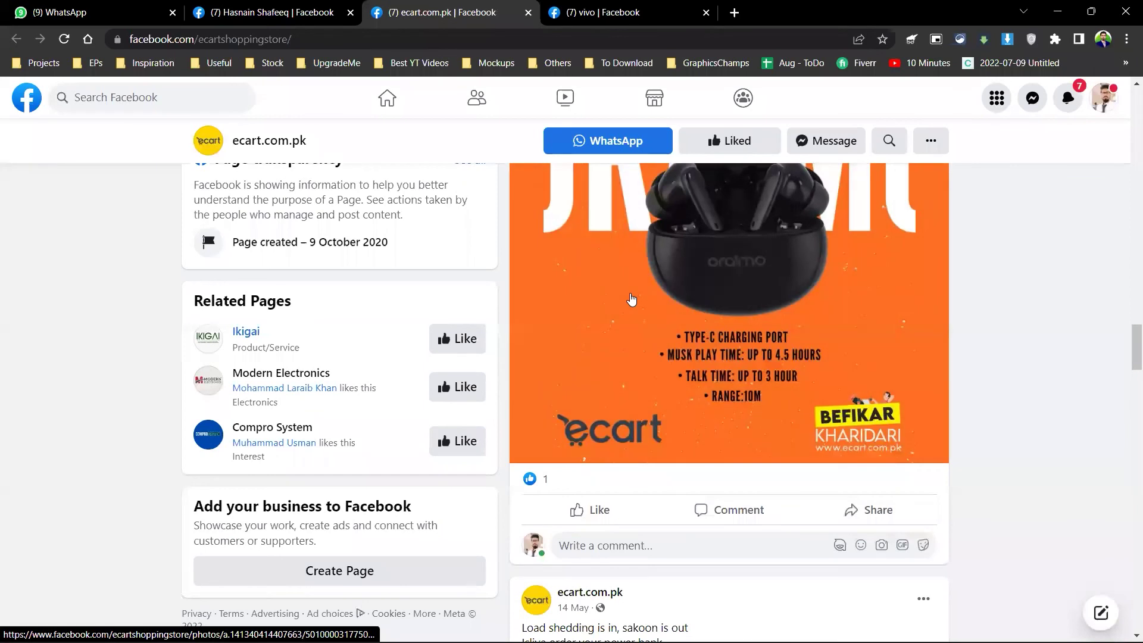
{"action": "scroll", "coordinate": [587, 317], "scroll_direction": "down", "scroll_amount": 15}
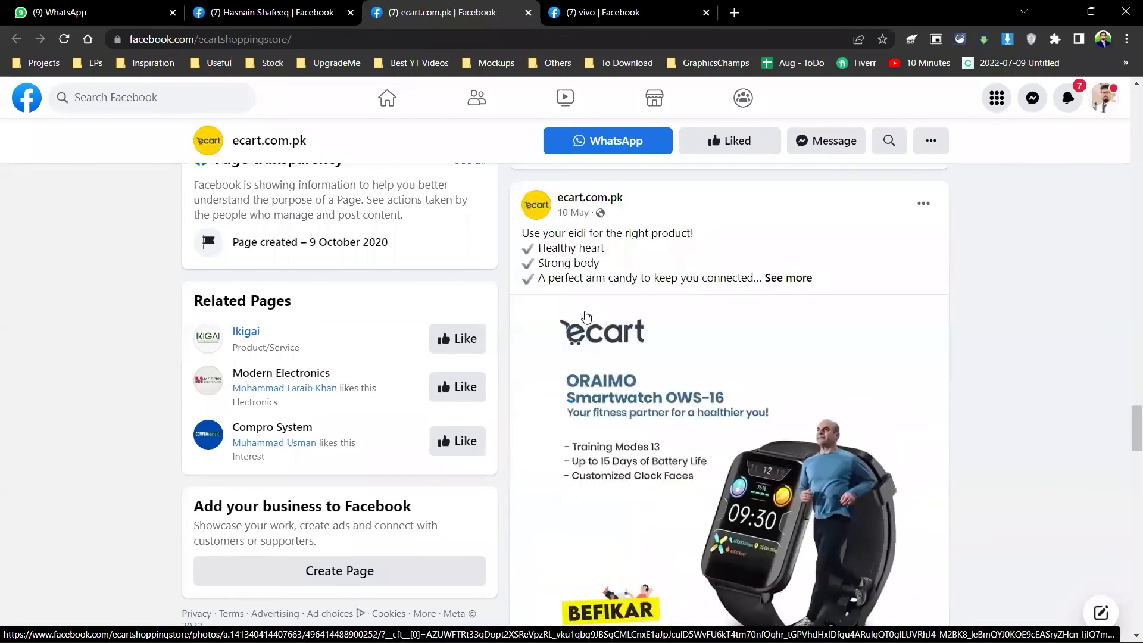
{"action": "scroll", "coordinate": [587, 318], "scroll_direction": "up", "scroll_amount": 8}
{"action": "key", "text": "ctrl+w"}
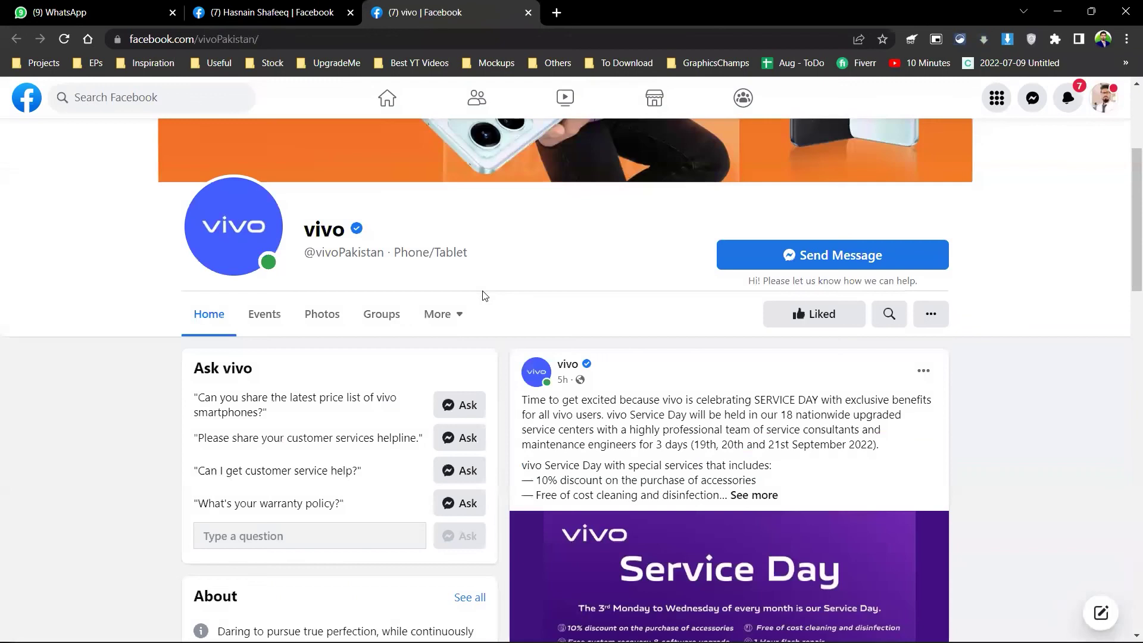
- Look through the smartphone post designs on the vivo page and close it
{"action": "scroll", "coordinate": [460, 341], "scroll_direction": "down", "scroll_amount": 18}
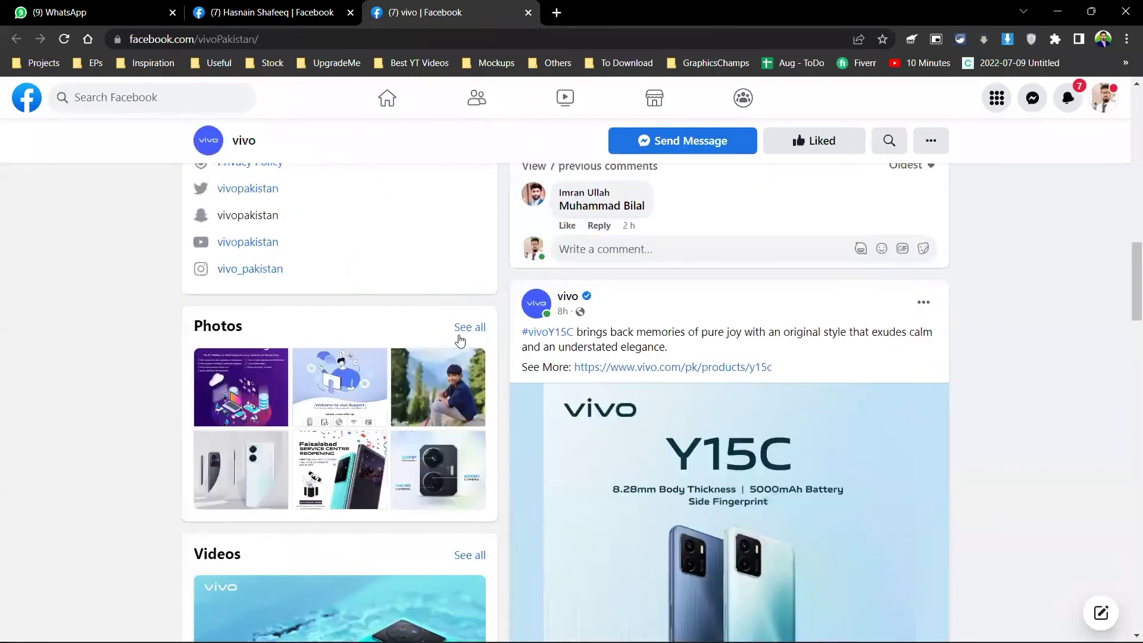
{"action": "scroll", "coordinate": [460, 341], "scroll_direction": "down", "scroll_amount": 8}
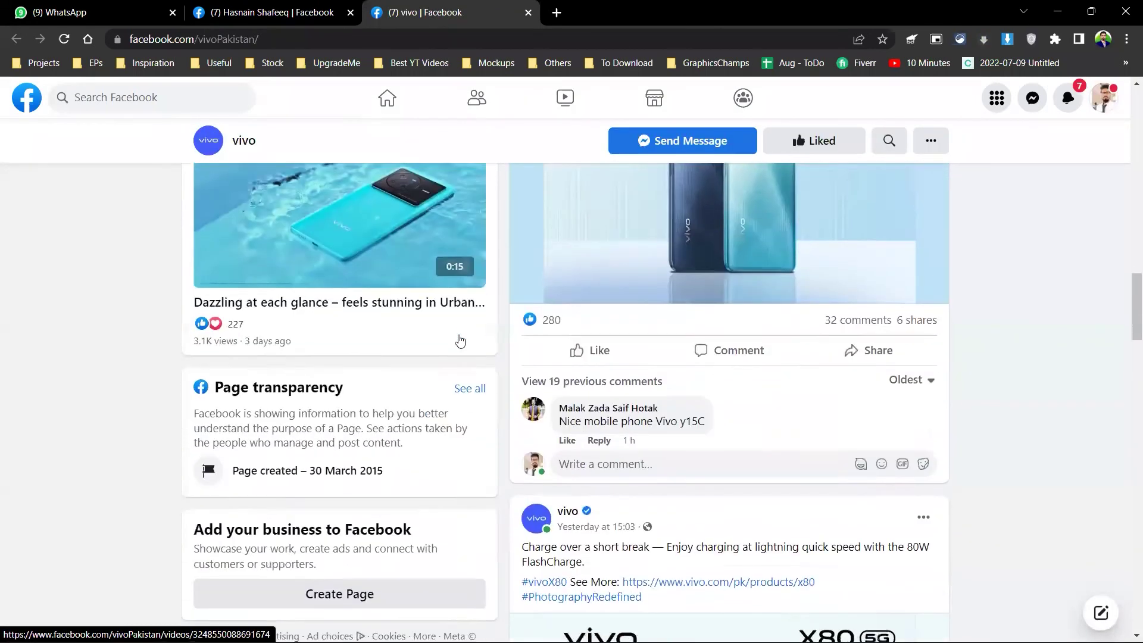
{"action": "scroll", "coordinate": [460, 341], "scroll_direction": "down", "scroll_amount": 12}
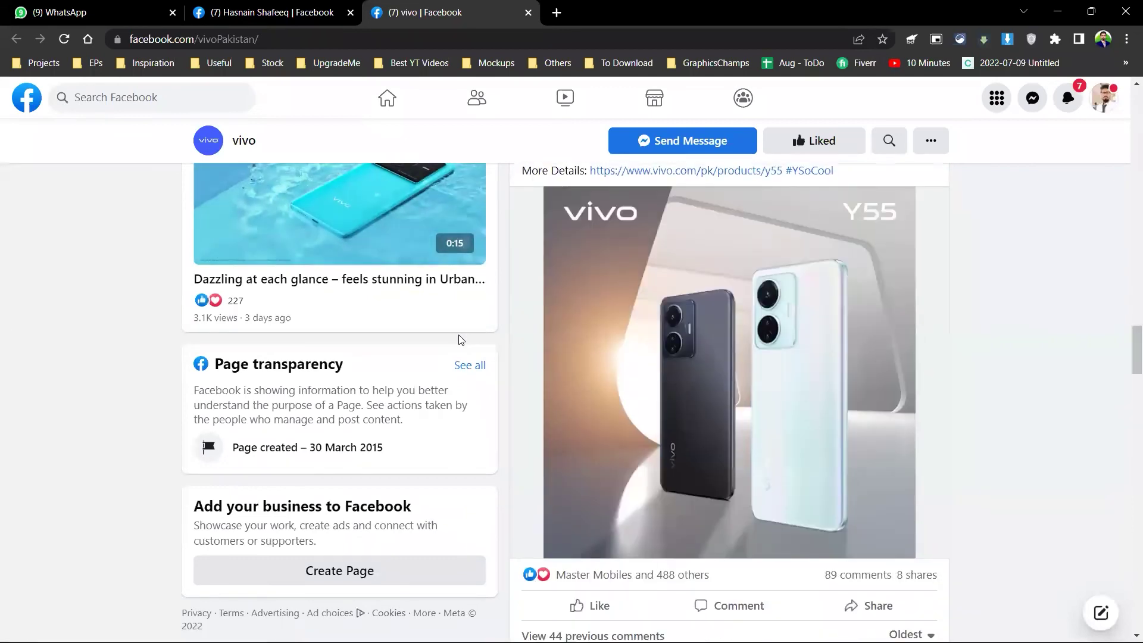
{"action": "scroll", "coordinate": [458, 340], "scroll_direction": "down", "scroll_amount": 5}
{"action": "key", "text": "ctrl+w"}
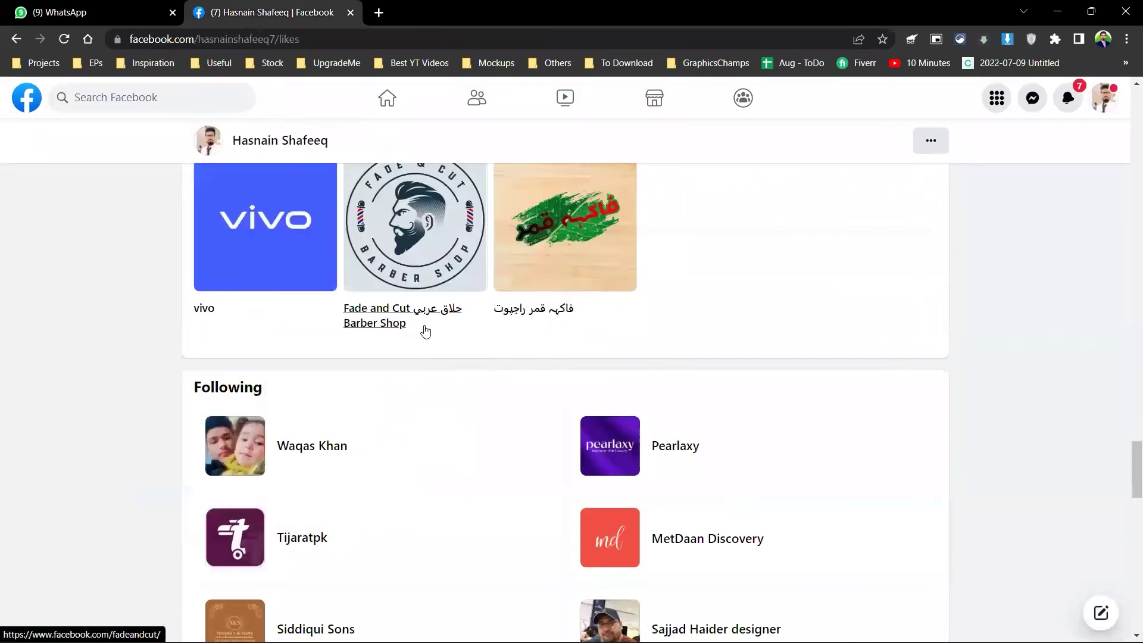
- Open the Pearlaxy page from the Following list in a new tab and show all of its photos
{"action": "mouse_move", "coordinate": [407, 238]}
{"action": "middle_click", "coordinate": [670, 451]}
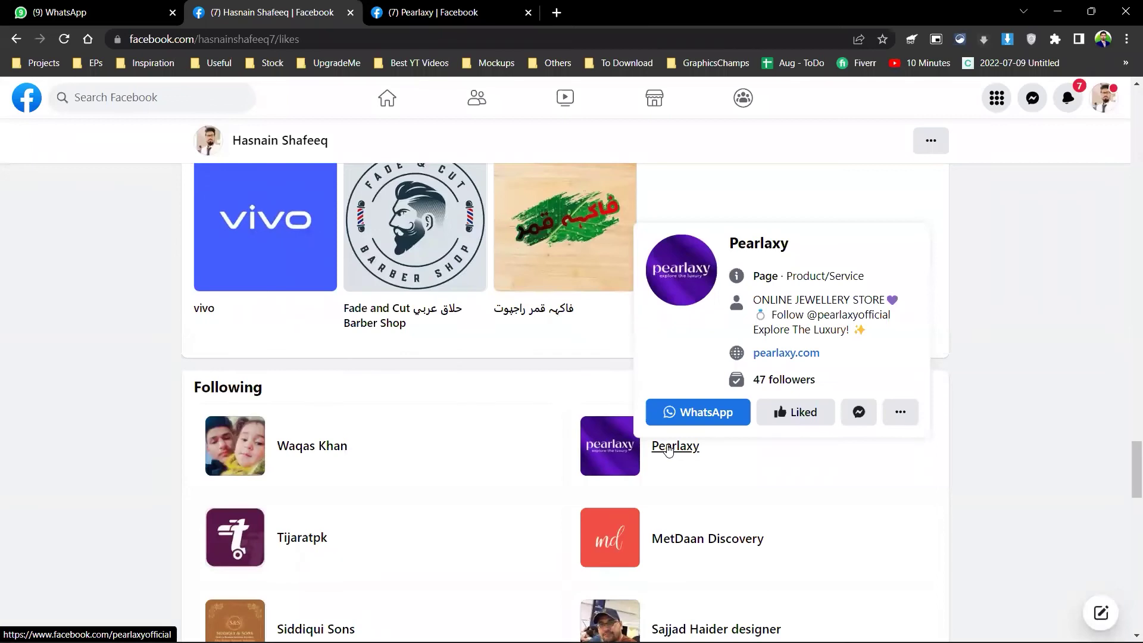
{"action": "key", "text": "ctrl+Tab"}
{"action": "scroll", "coordinate": [669, 456], "scroll_direction": "down", "scroll_amount": 8}
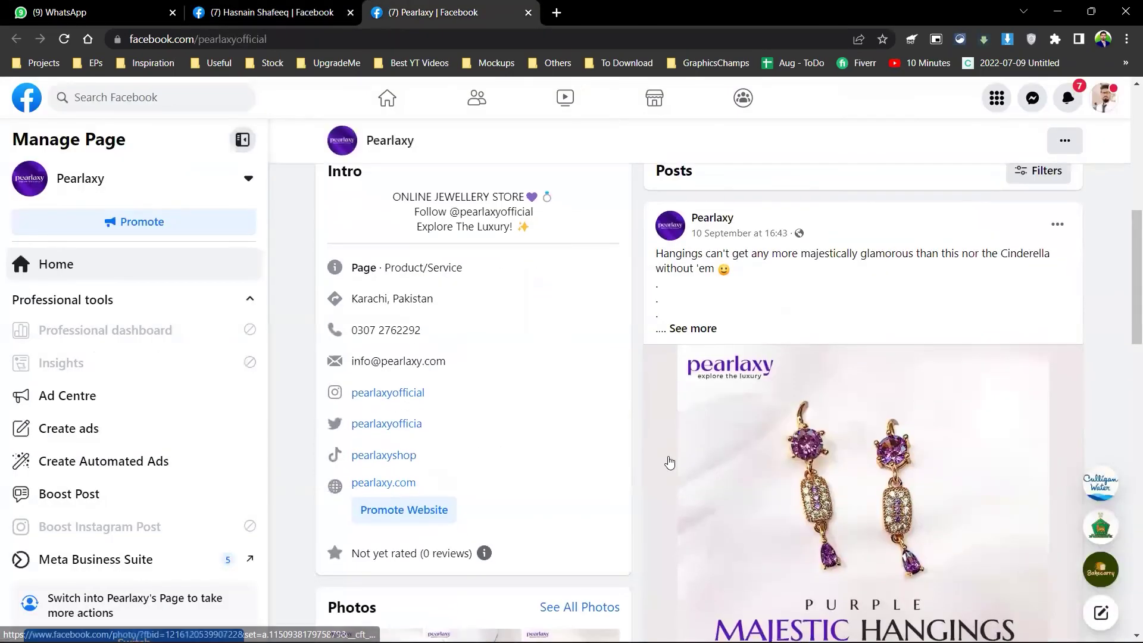
{"action": "scroll", "coordinate": [668, 460], "scroll_direction": "down", "scroll_amount": 3}
{"action": "scroll", "coordinate": [625, 381], "scroll_direction": "up", "scroll_amount": 1}
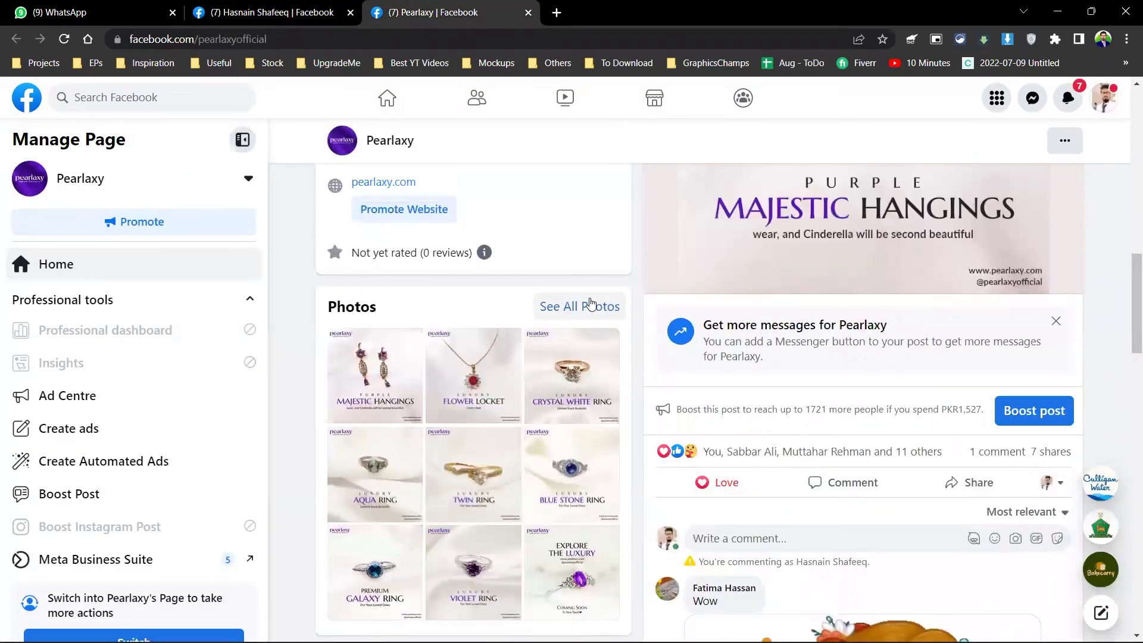
{"action": "left_click", "coordinate": [592, 303]}
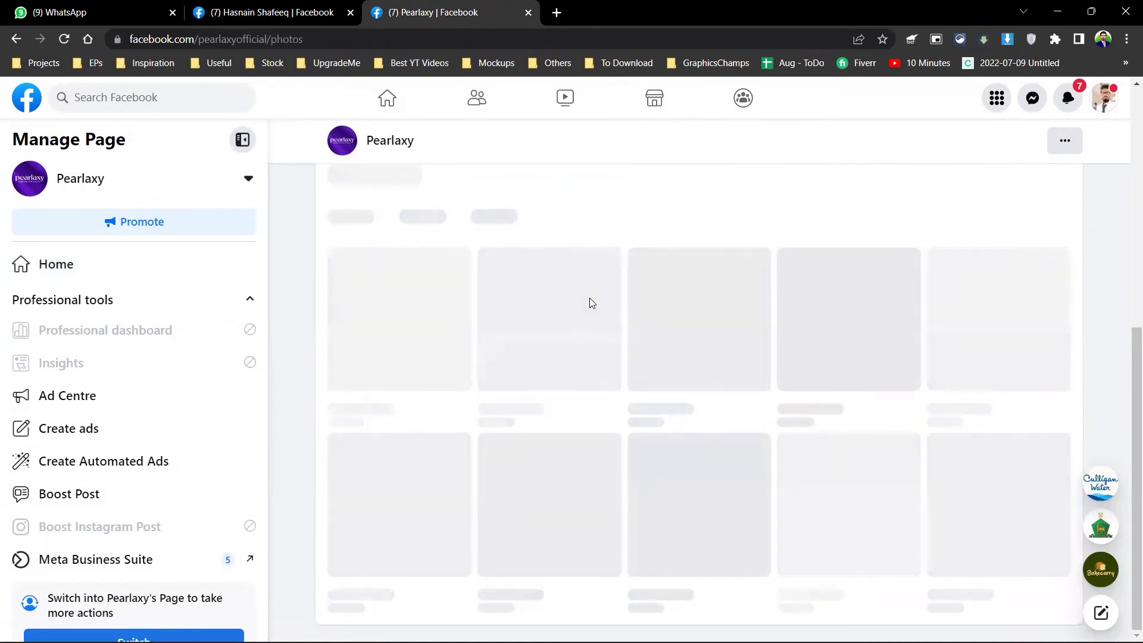
{"action": "scroll", "coordinate": [592, 304], "scroll_direction": "up", "scroll_amount": 3}
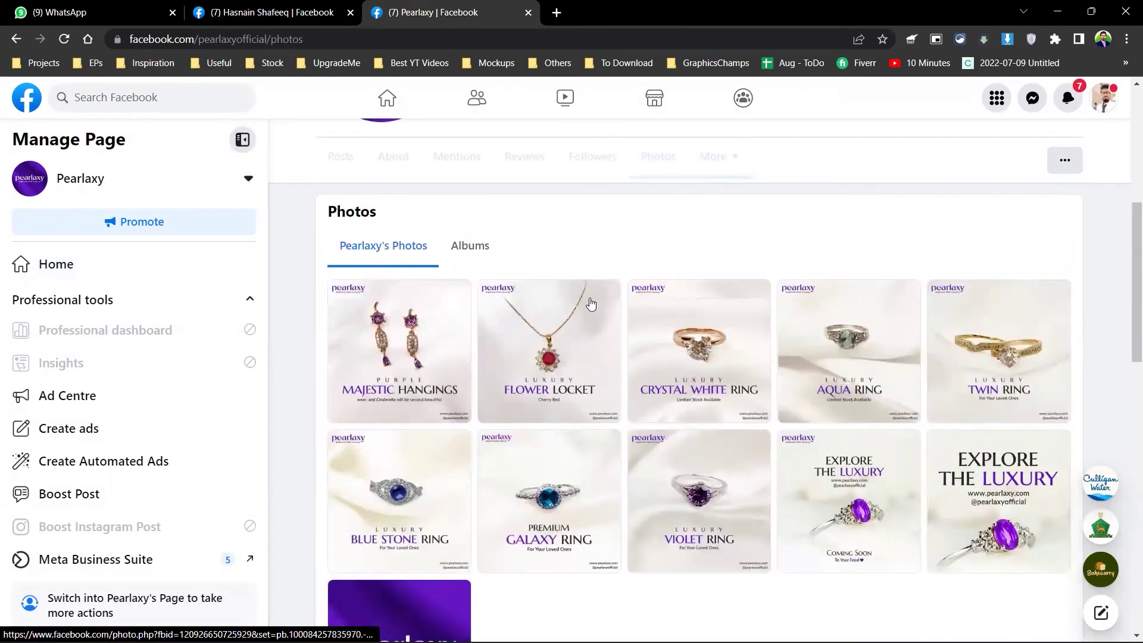
{"action": "scroll", "coordinate": [528, 306], "scroll_direction": "down", "scroll_amount": 3}
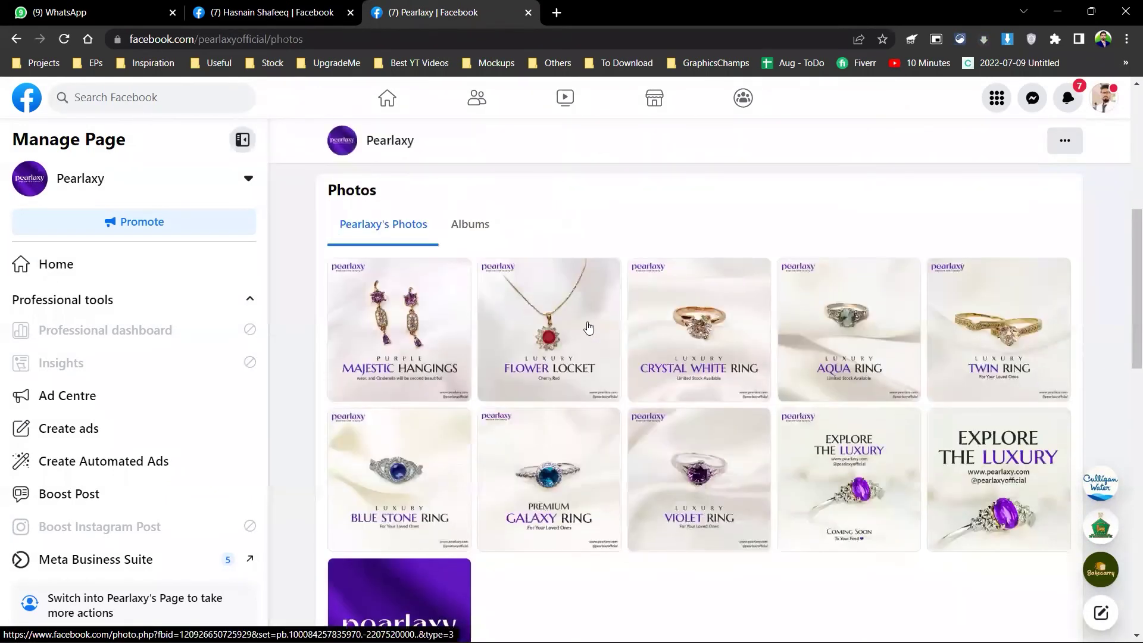
- View Pearlaxy's ring designs full size, including Galaxy Ring, Blue Stone Ring and Aqua Ring, and return to its photo collection
{"action": "left_click", "coordinate": [690, 425]}
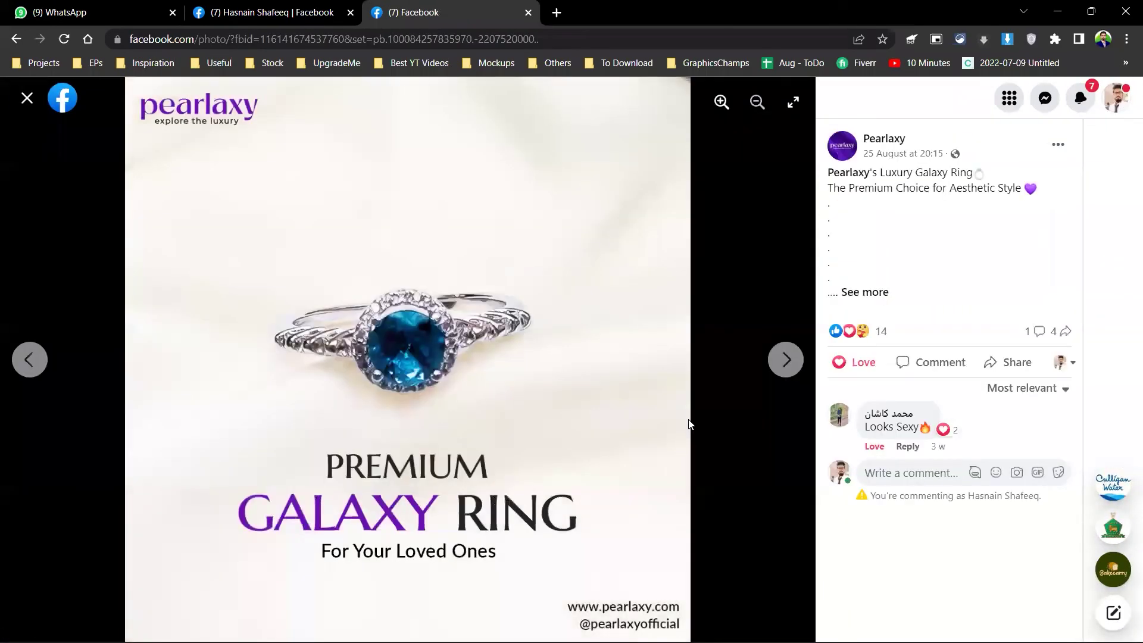
{"action": "key", "text": "Right"}
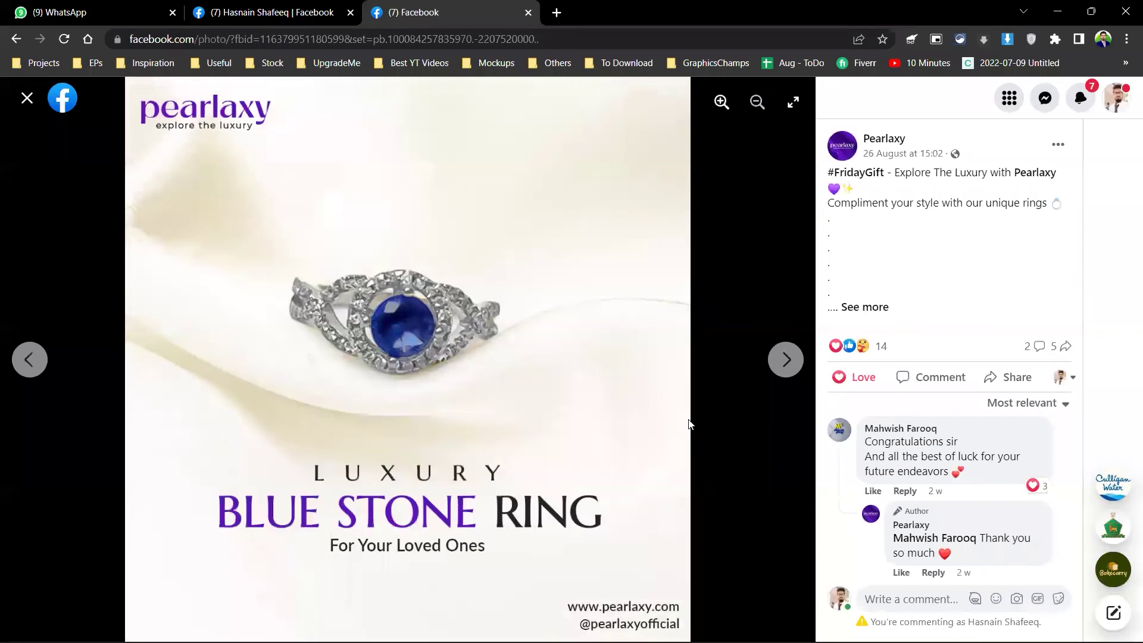
{"action": "key", "text": "Right"}
{"action": "key", "text": "Right"}
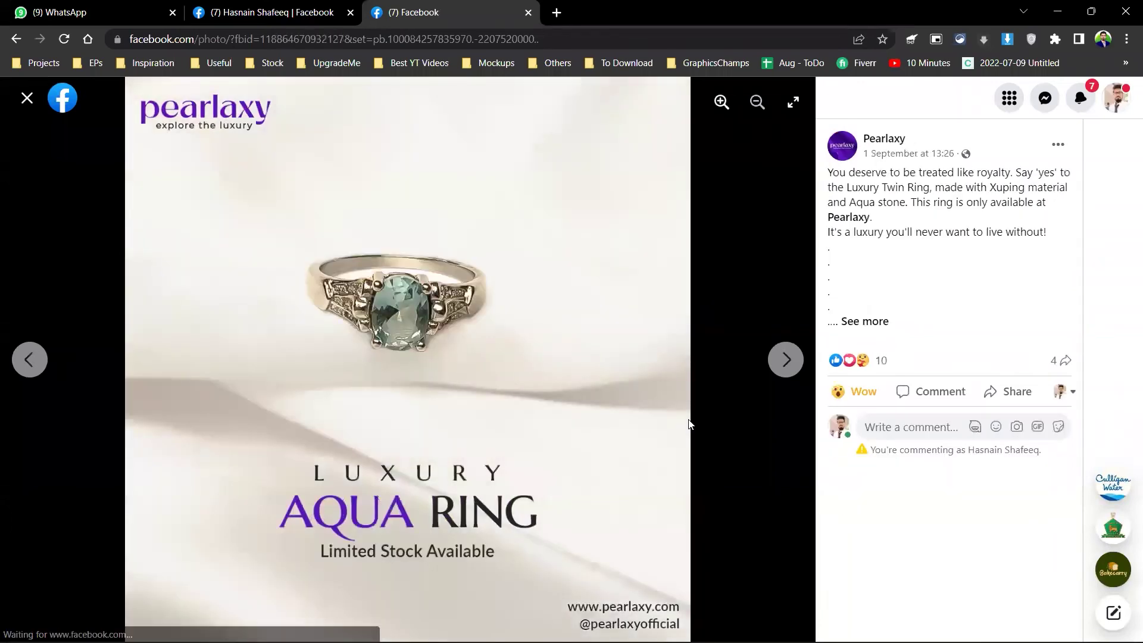
{"action": "key", "text": "Right"}
{"action": "key", "text": "Escape"}
- View Pearlaxy's designs full size in order from Majestic Hangings through to Galaxy Ring
{"action": "scroll", "coordinate": [482, 476], "scroll_direction": "up", "scroll_amount": 2}
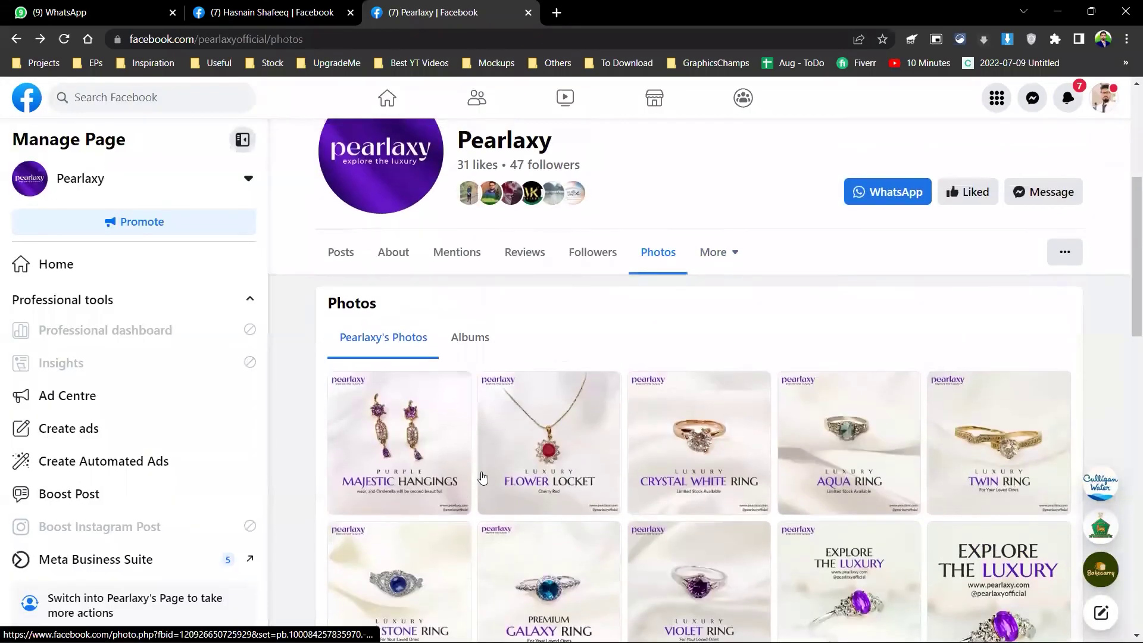
{"action": "left_click", "coordinate": [427, 439]}
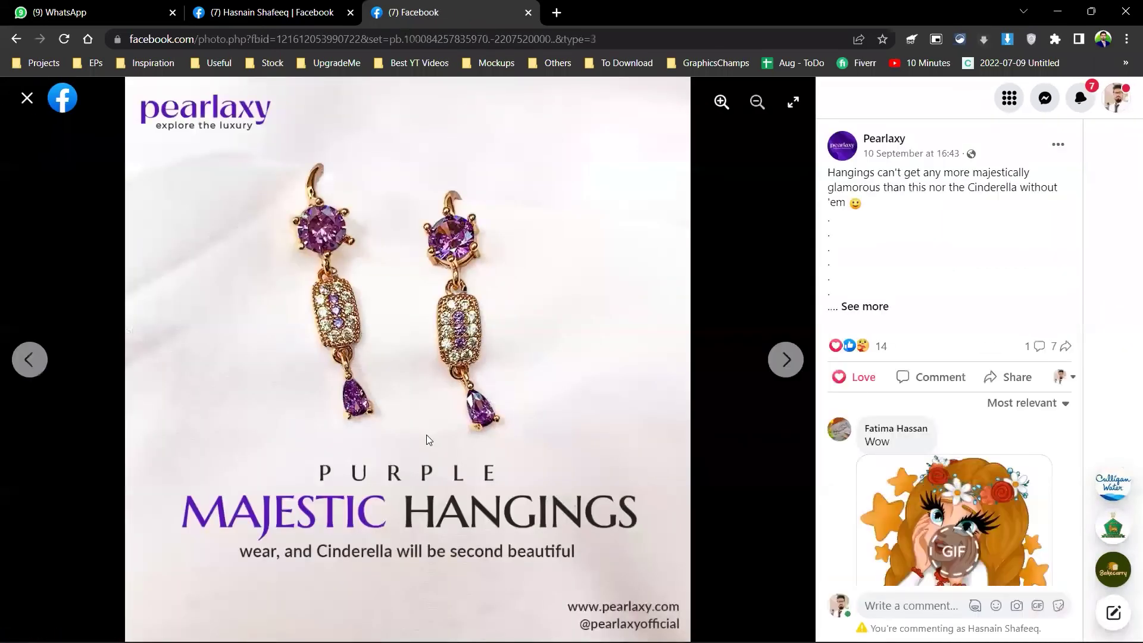
{"action": "key", "text": "Right"}
{"action": "key", "text": "Right"}
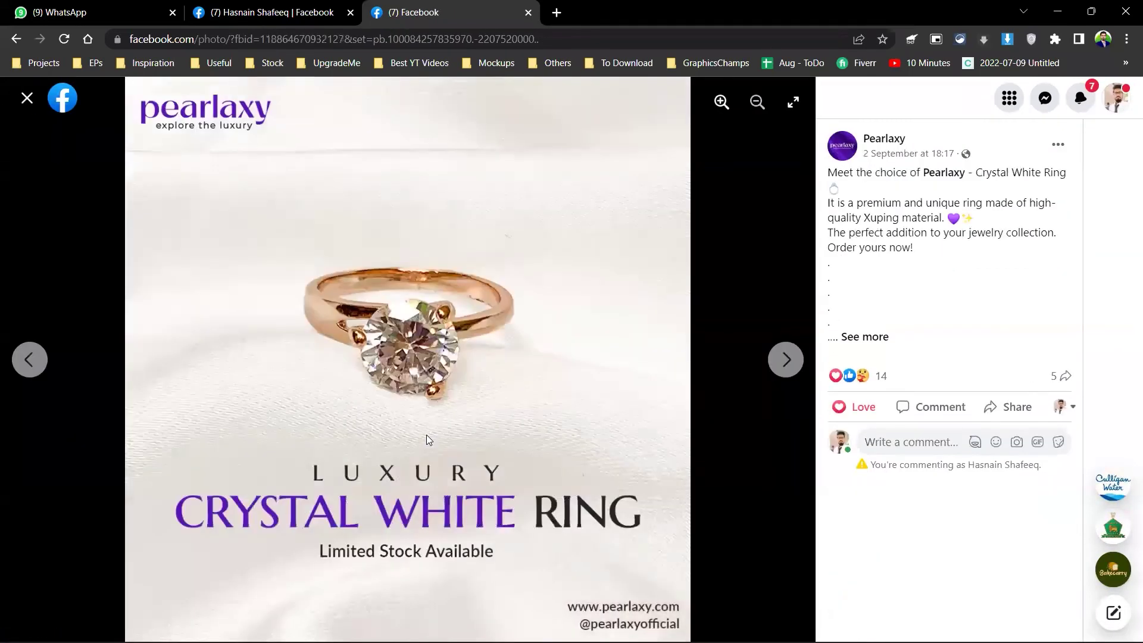
{"action": "key", "text": "Right"}
{"action": "key", "text": "Right"}
{"action": "key", "text": "Right"}
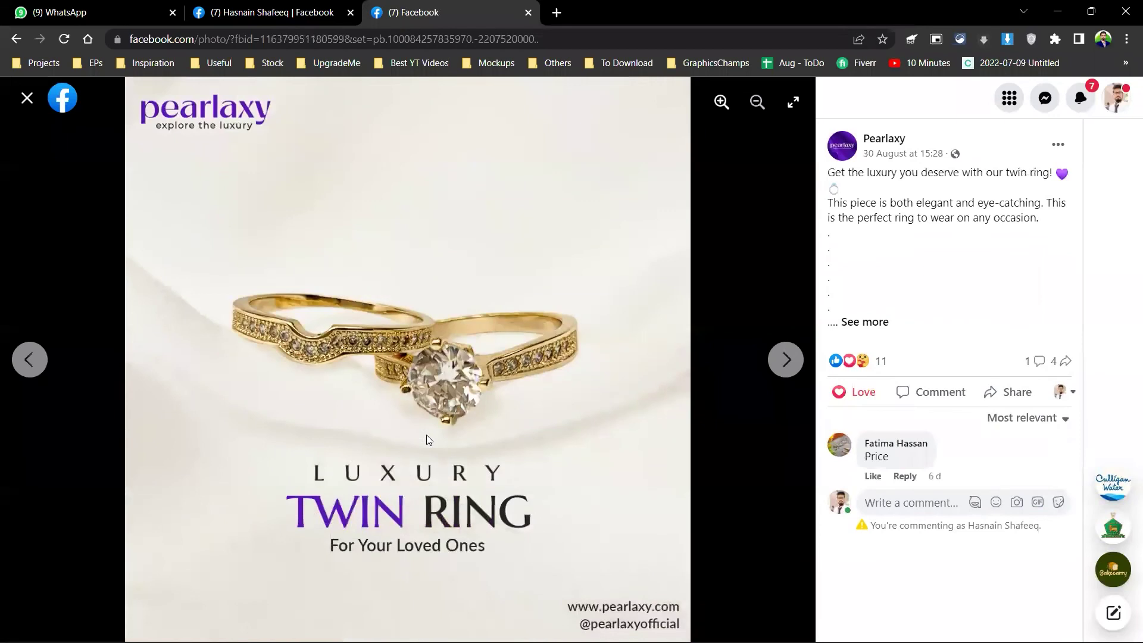
{"action": "key", "text": "Right"}
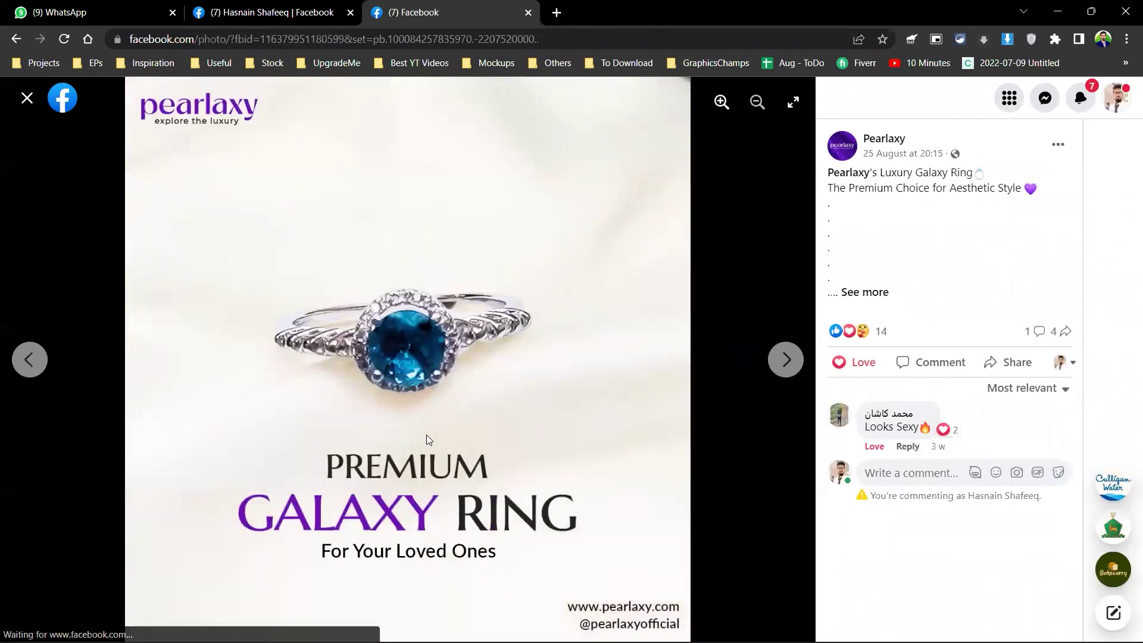
- Step back through Pearlaxy's designs from Galaxy Ring to Majestic Hangings, and close the photo and the page
{"action": "key", "text": "Left"}
{"action": "key", "text": "Left"}
{"action": "key", "text": "Left"}
{"action": "key", "text": "Left"}
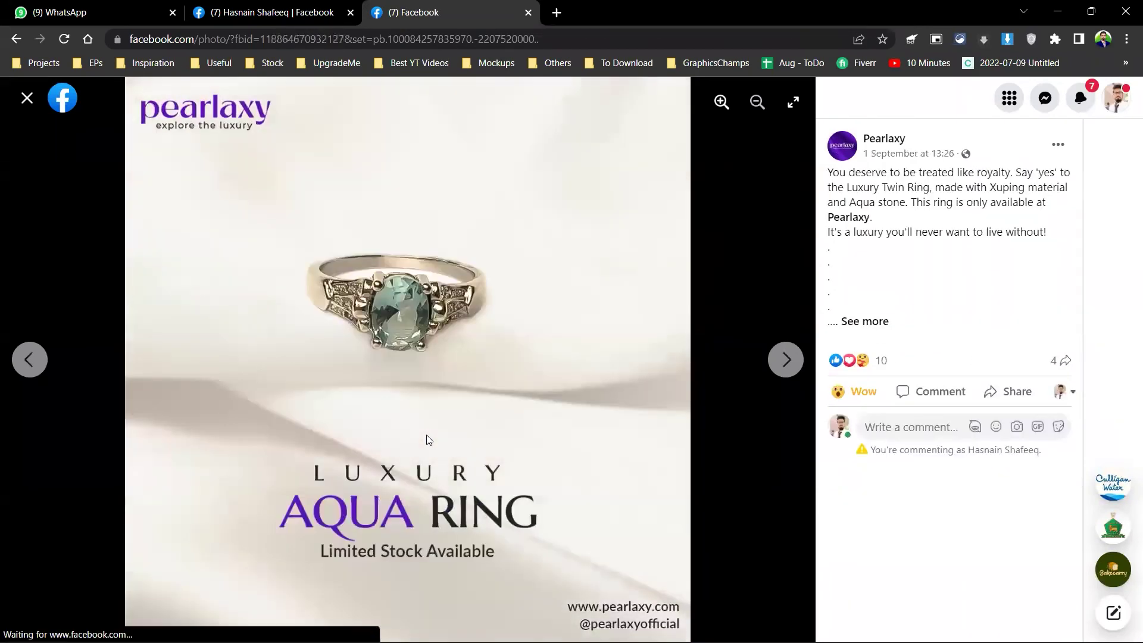
{"action": "key", "text": "Left"}
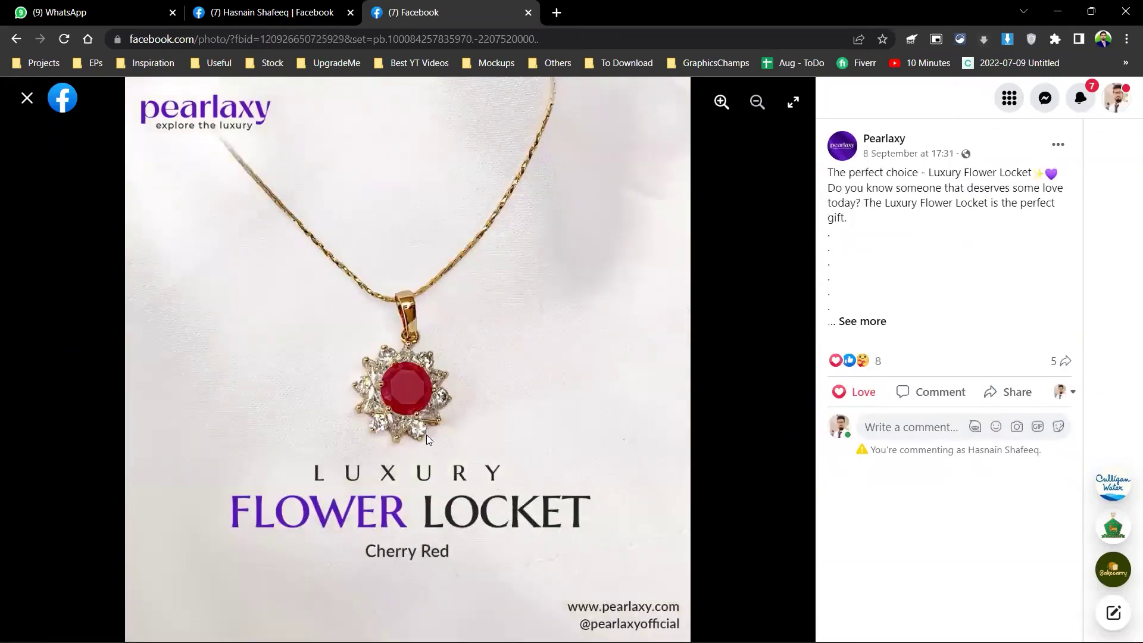
{"action": "key", "text": "Left"}
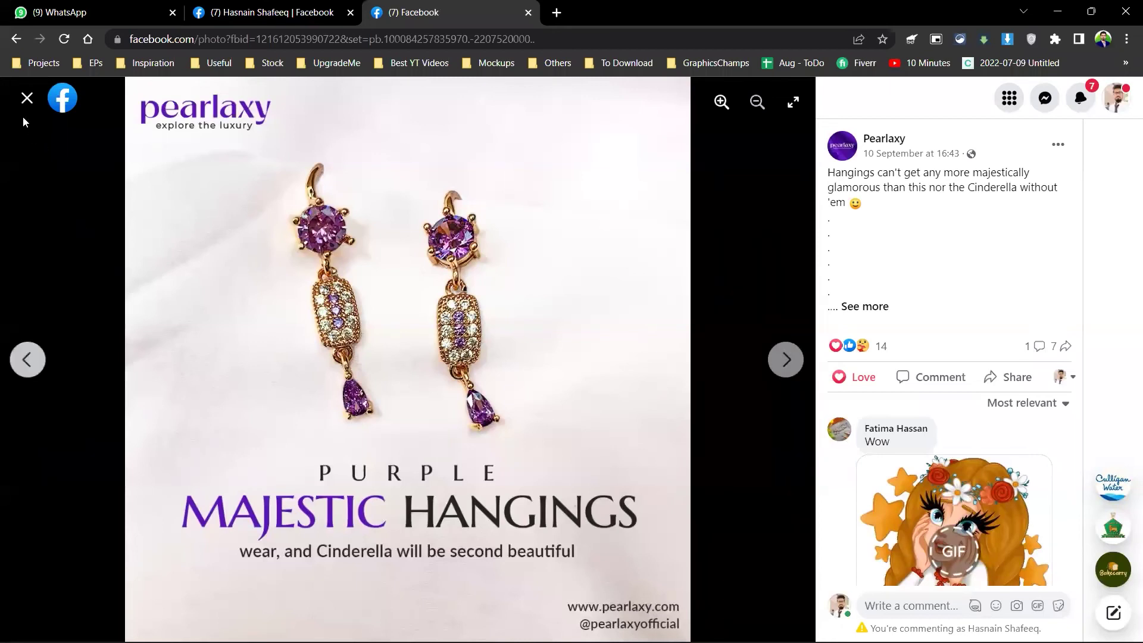
{"action": "left_click", "coordinate": [27, 97]}
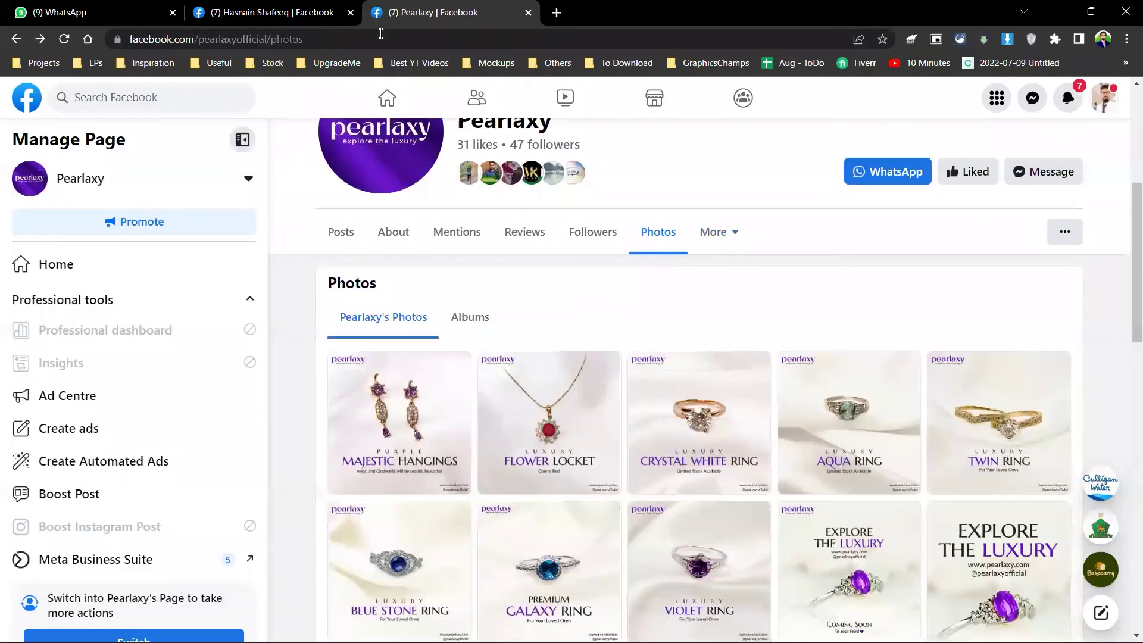
{"action": "key", "text": "ctrl+w"}
{"action": "left_click", "coordinate": [379, 12]}
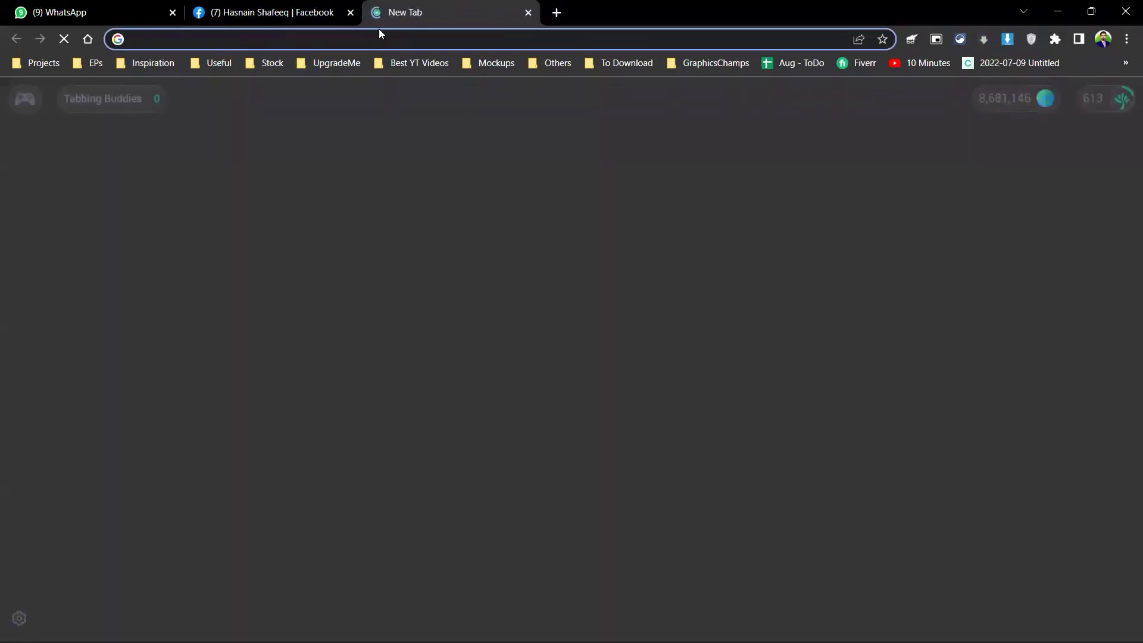
{"action": "type", "text": "beh"}
{"action": "key", "text": "Return"}
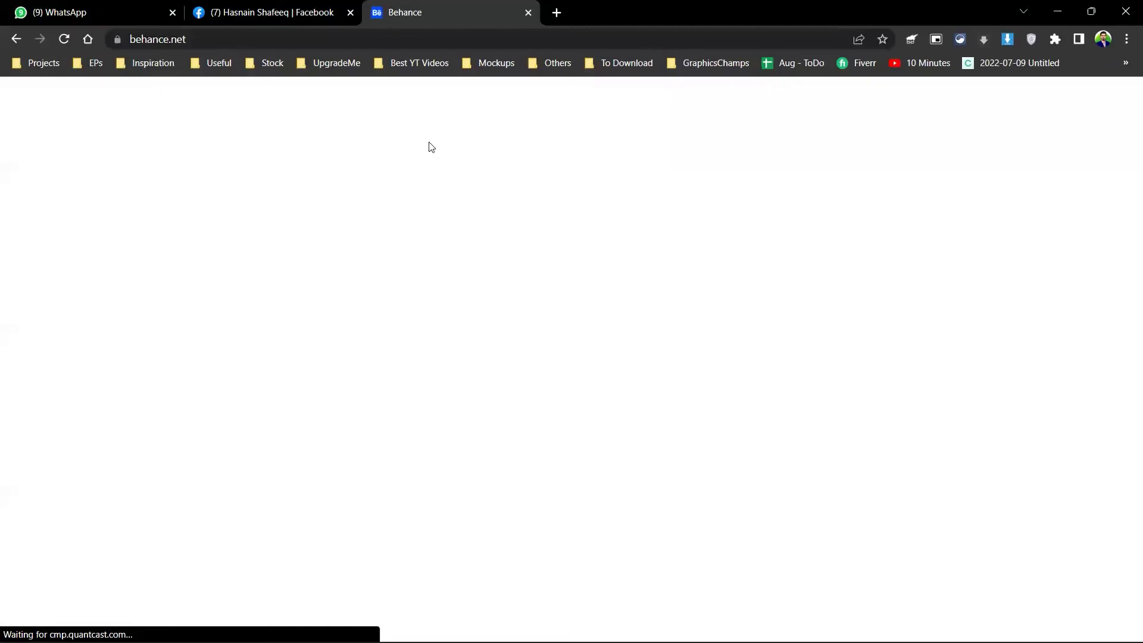
{"action": "key", "text": "ctrl+w"}
- Open the Behance website in a new incognito window
{"action": "key", "text": "ctrl+shift+n"}
{"action": "type", "text": "be"}
{"action": "key", "text": "Return"}
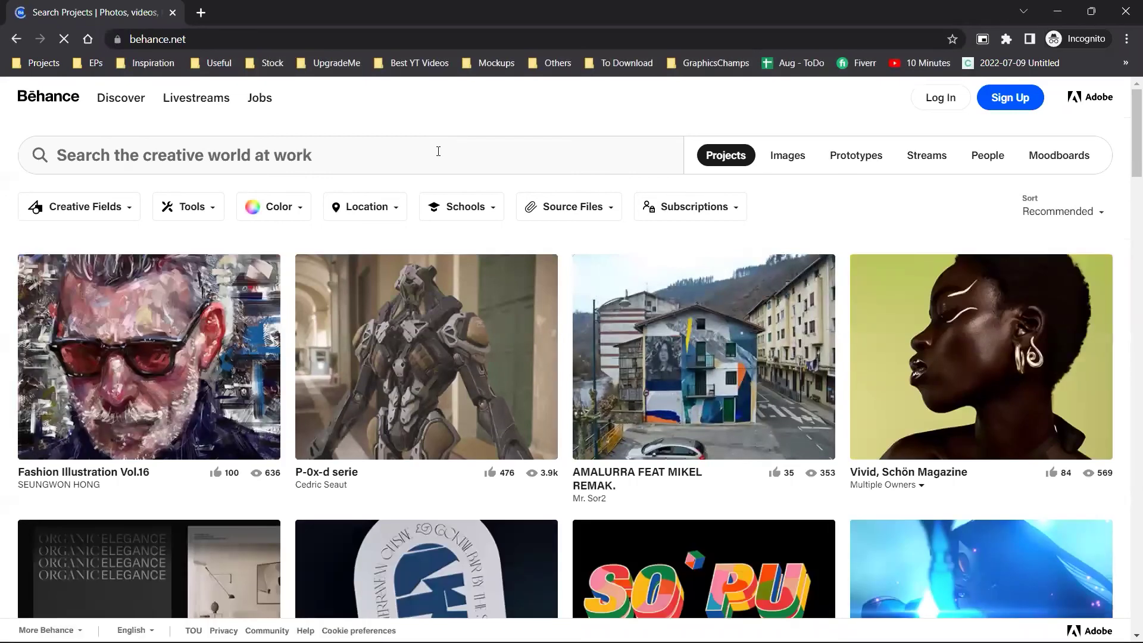
- Search Behance projects for "real estate" and browse the designs for reference ideas
{"action": "left_click", "coordinate": [438, 151]}
{"action": "type", "text": "real estate"}
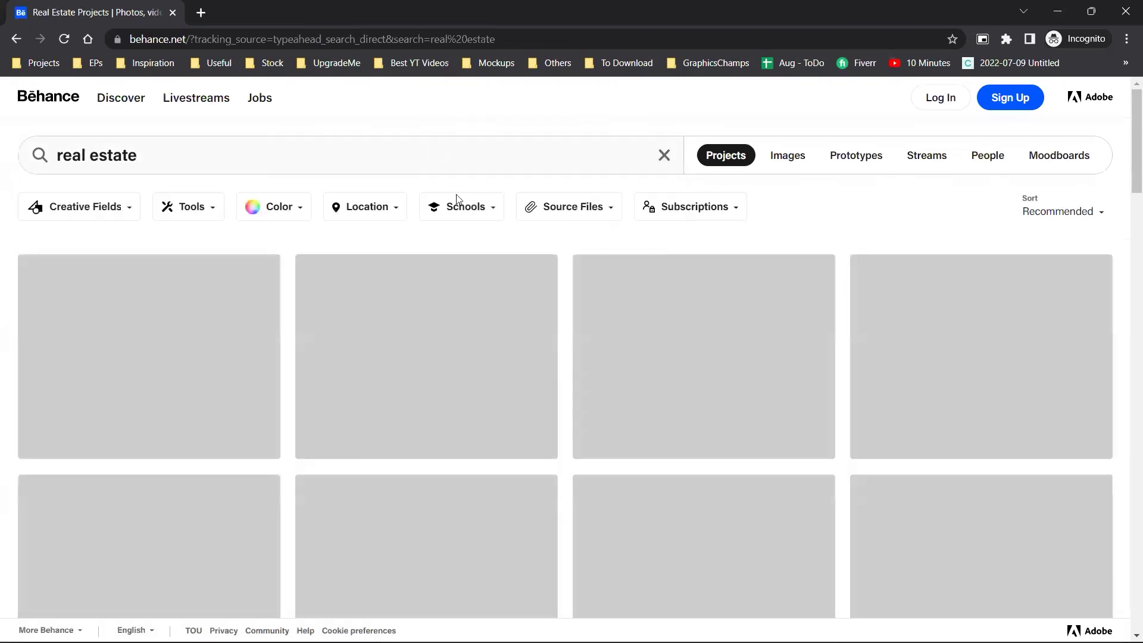
{"action": "scroll", "coordinate": [376, 239], "scroll_direction": "down", "scroll_amount": 3}
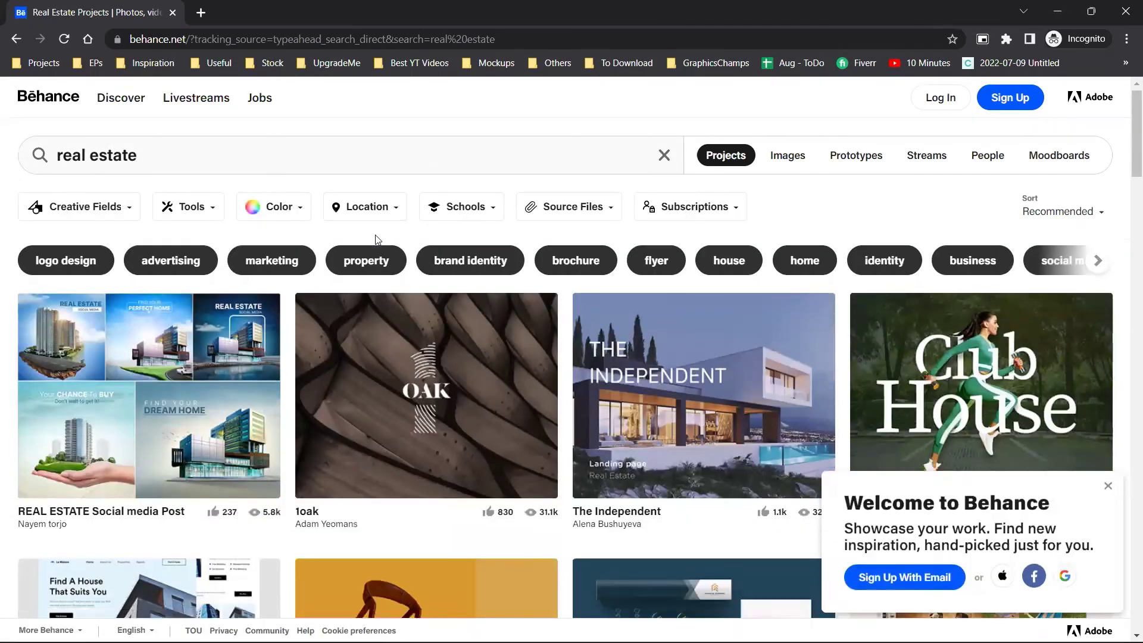
{"action": "scroll", "coordinate": [113, 369], "scroll_direction": "down", "scroll_amount": 5}
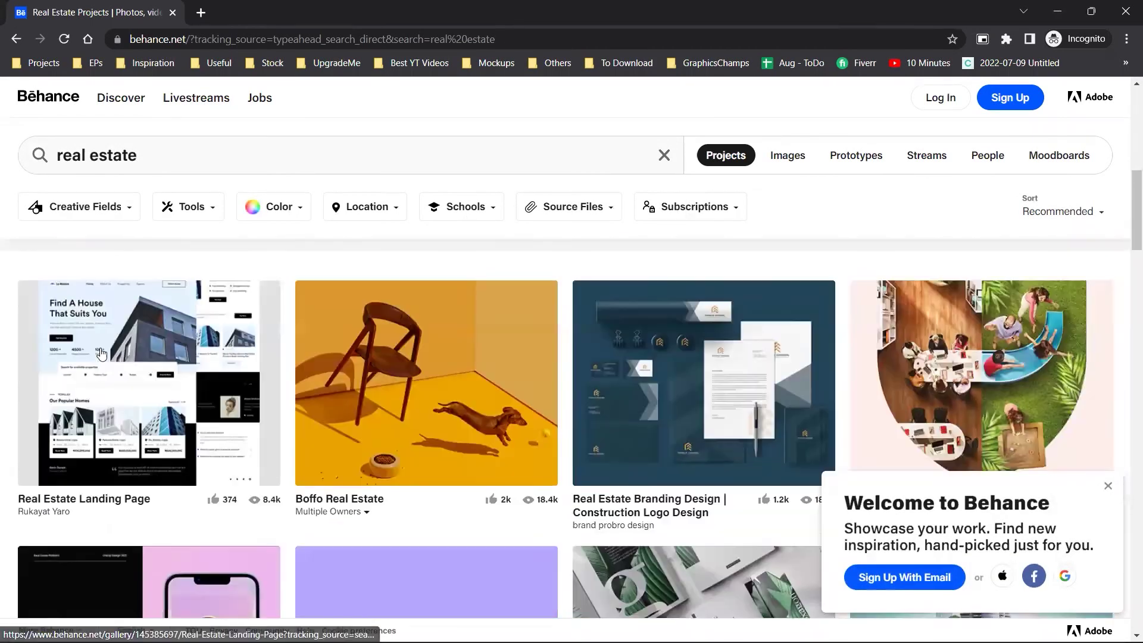
{"action": "scroll", "coordinate": [125, 392], "scroll_direction": "down", "scroll_amount": 10}
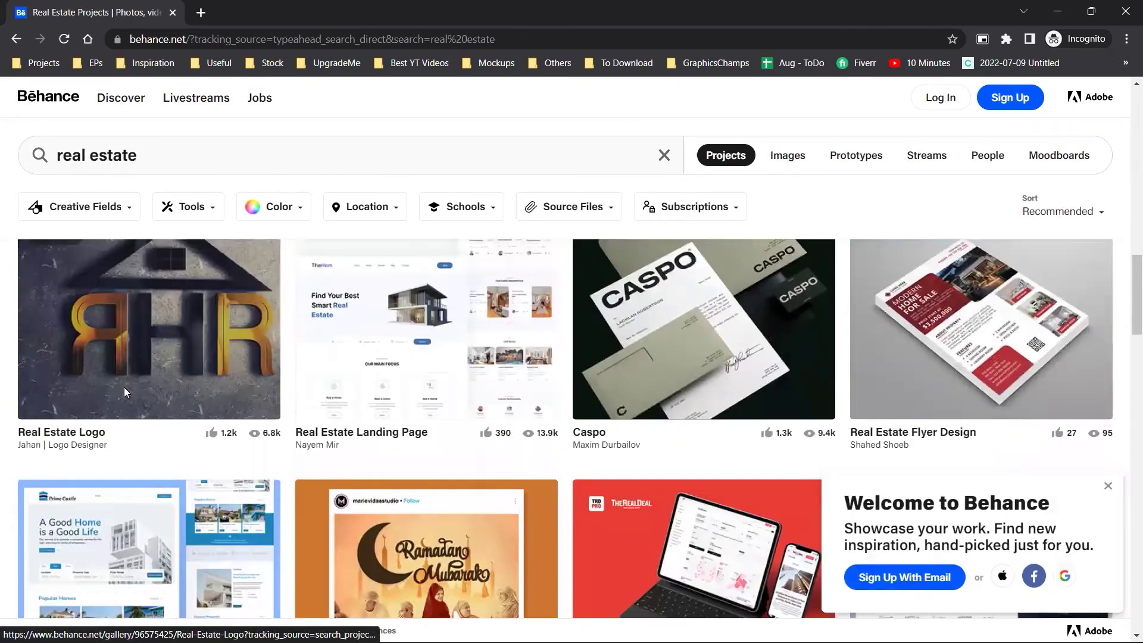
{"action": "scroll", "coordinate": [125, 391], "scroll_direction": "down", "scroll_amount": 6}
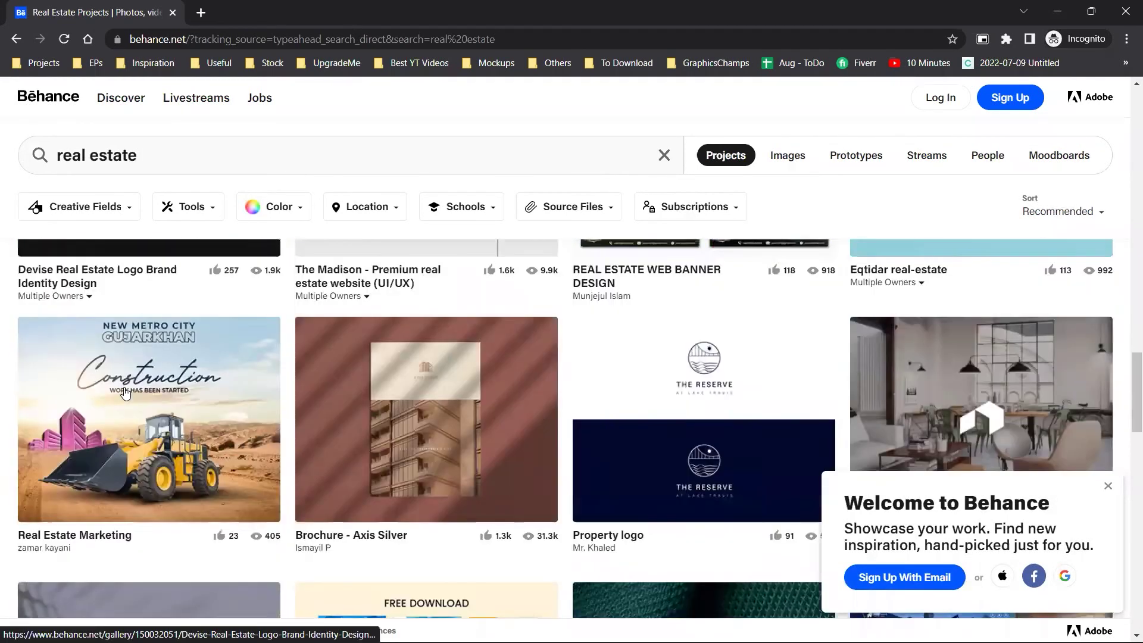
- Refine the project search to "real estate post design" and look through the social media post designs
{"action": "left_click", "coordinate": [190, 169]}
{"action": "type", "text": "post "}
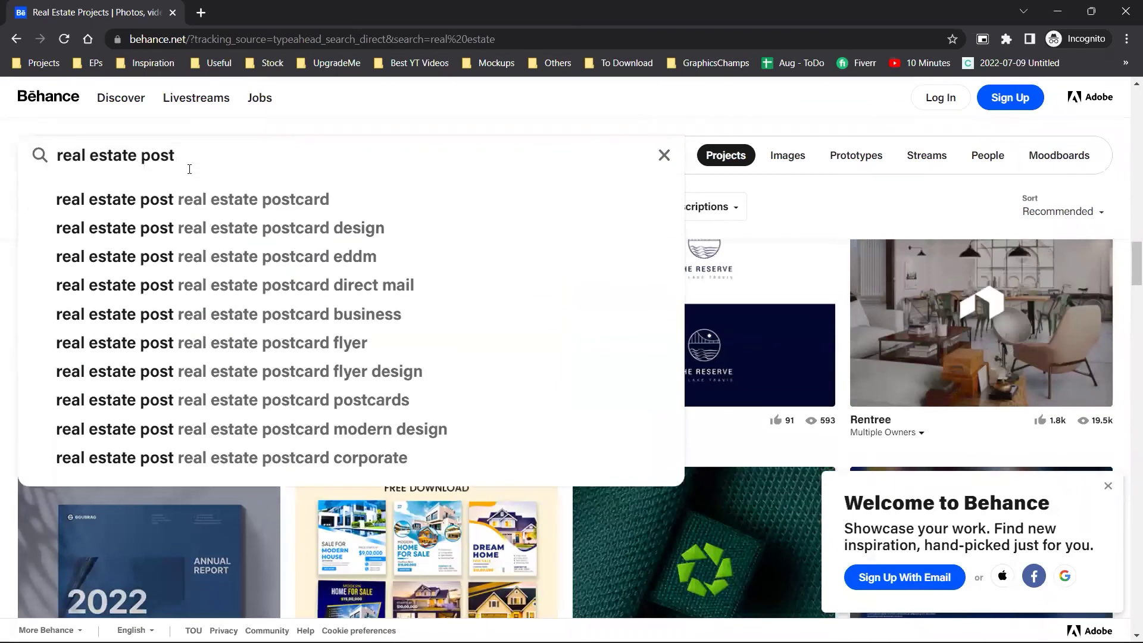
{"action": "type", "text": "design"}
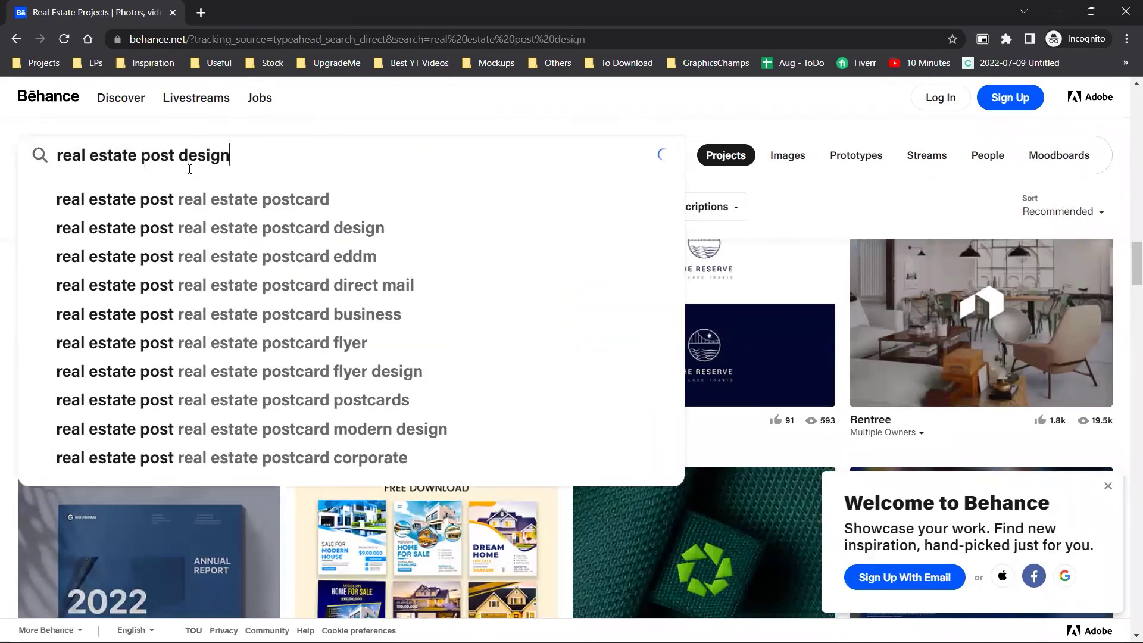
{"action": "key", "text": "Return"}
{"action": "scroll", "coordinate": [348, 337], "scroll_direction": "down", "scroll_amount": 1}
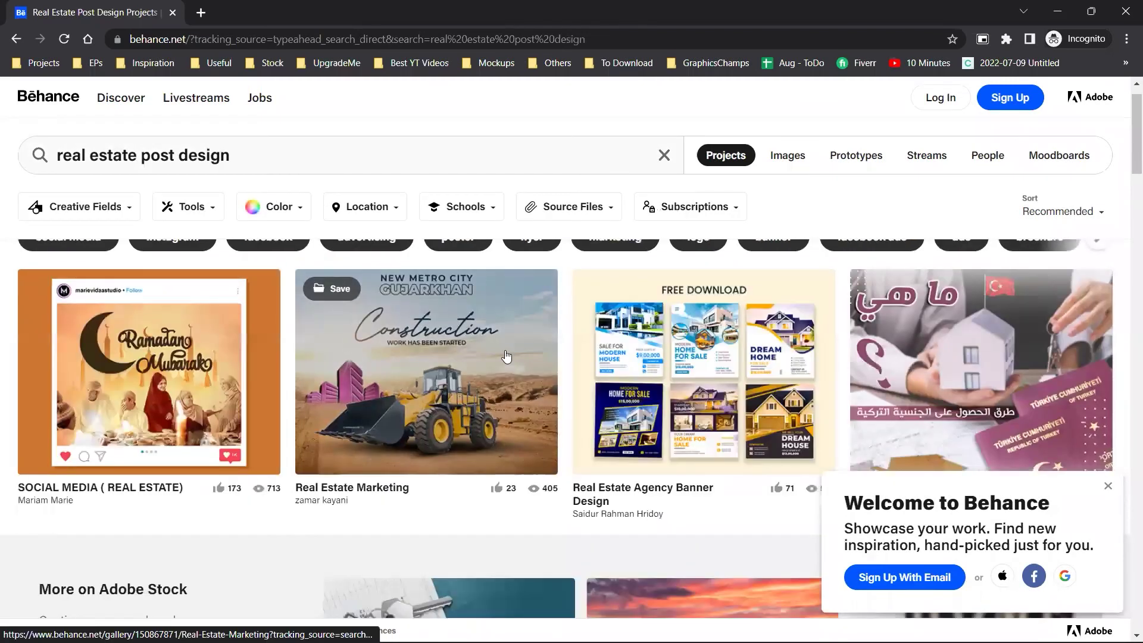
{"action": "scroll", "coordinate": [467, 354], "scroll_direction": "down", "scroll_amount": 8}
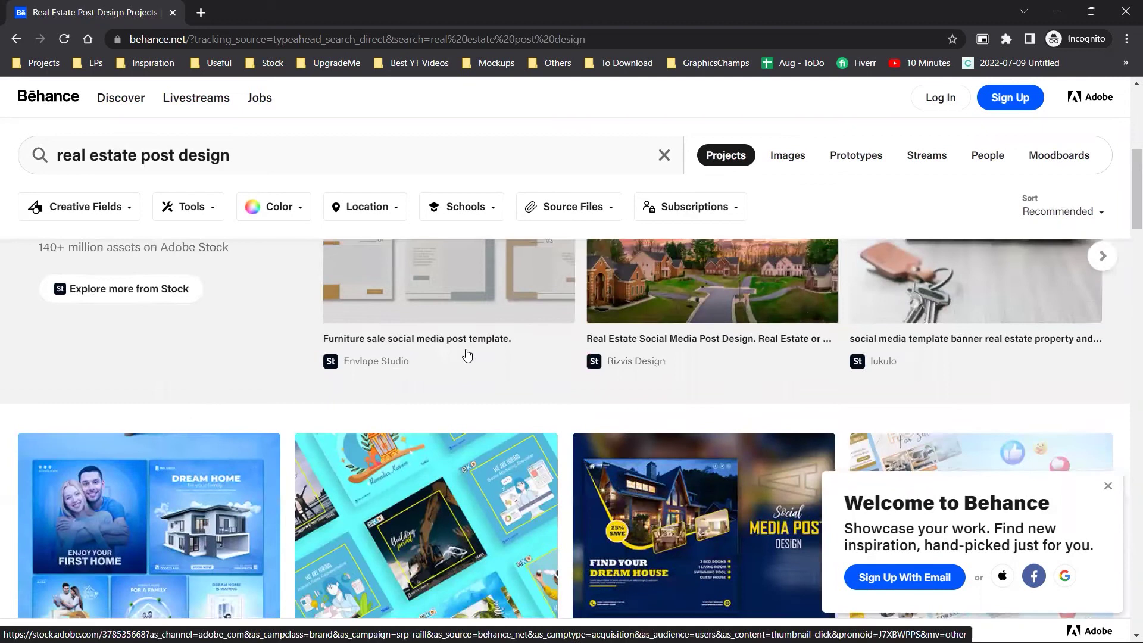
{"action": "scroll", "coordinate": [467, 354], "scroll_direction": "down", "scroll_amount": 13}
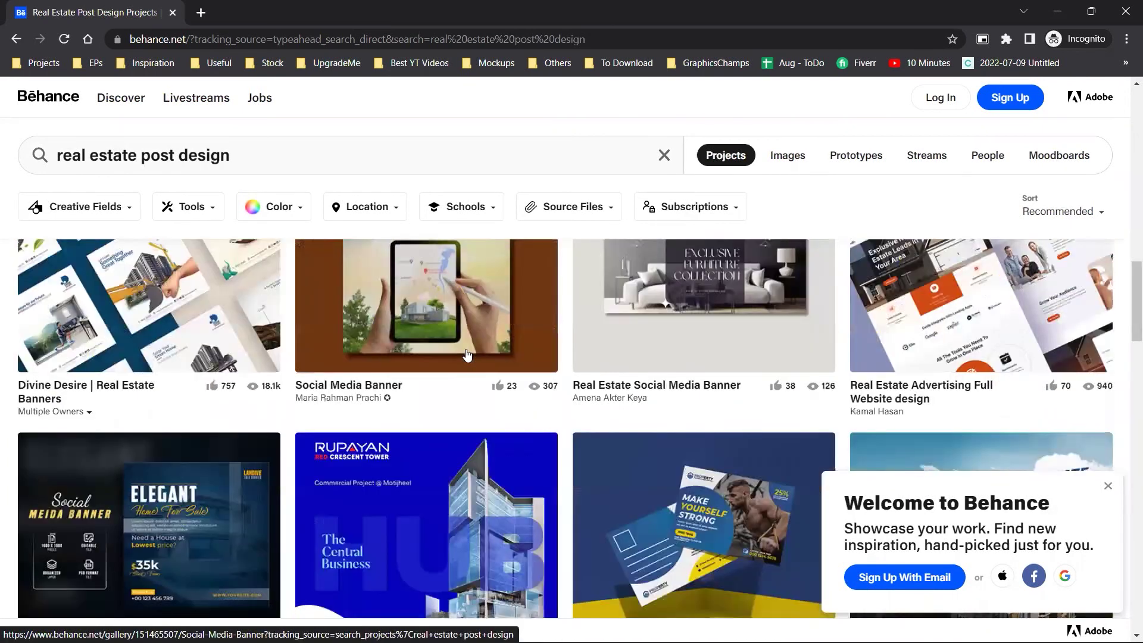
{"action": "scroll", "coordinate": [466, 355], "scroll_direction": "up", "scroll_amount": 2}
- Search Behance projects for "jewelry post design" and browse the jewelry social media designs
{"action": "left_click", "coordinate": [365, 140]}
{"action": "type", "text": "jewel"}
{"action": "type", "text": "ery"}
{"action": "key", "text": "BackSpace"}
{"action": "key", "text": "BackSpace"}
{"action": "key", "text": "BackSpace"}
{"action": "type", "text": "ry"}
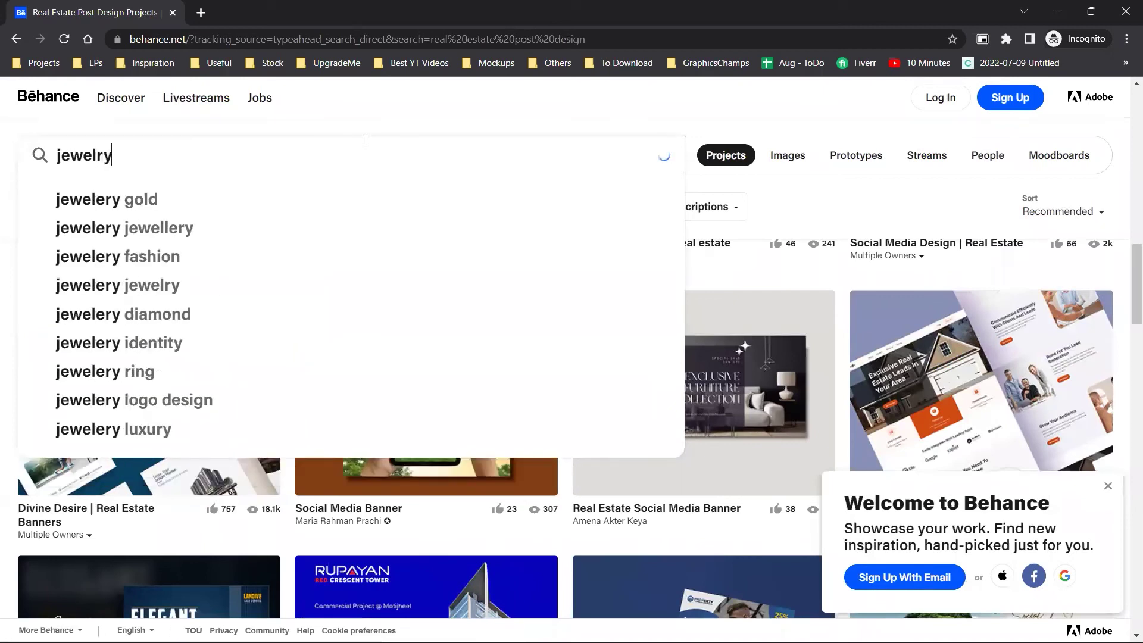
{"action": "type", "text": " post desi"}
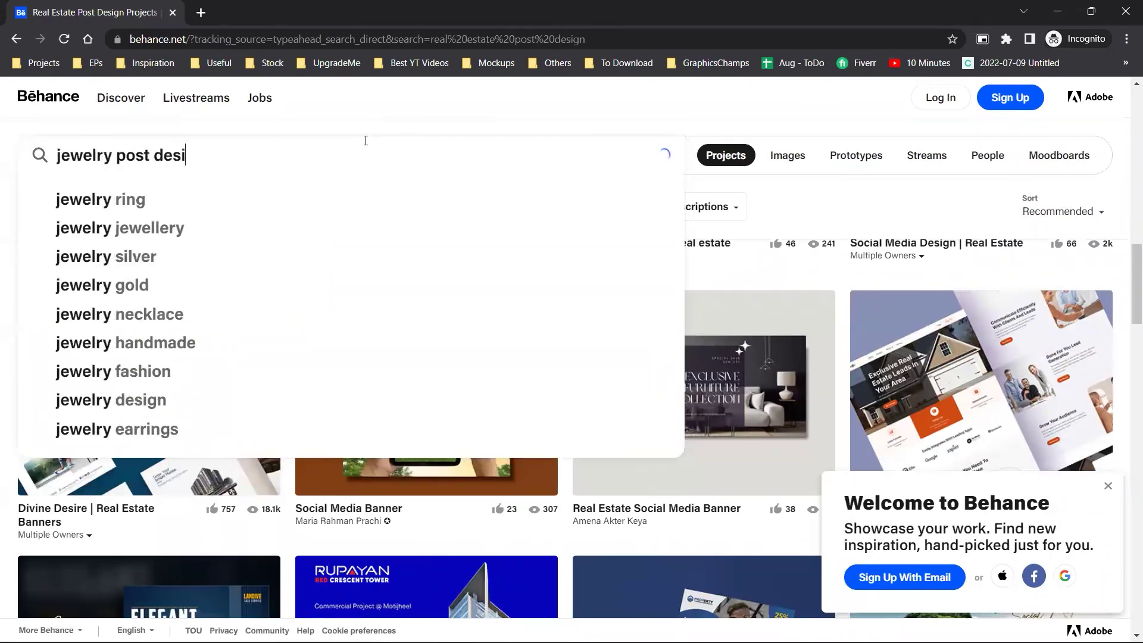
{"action": "type", "text": "gn"}
{"action": "key", "text": "Return"}
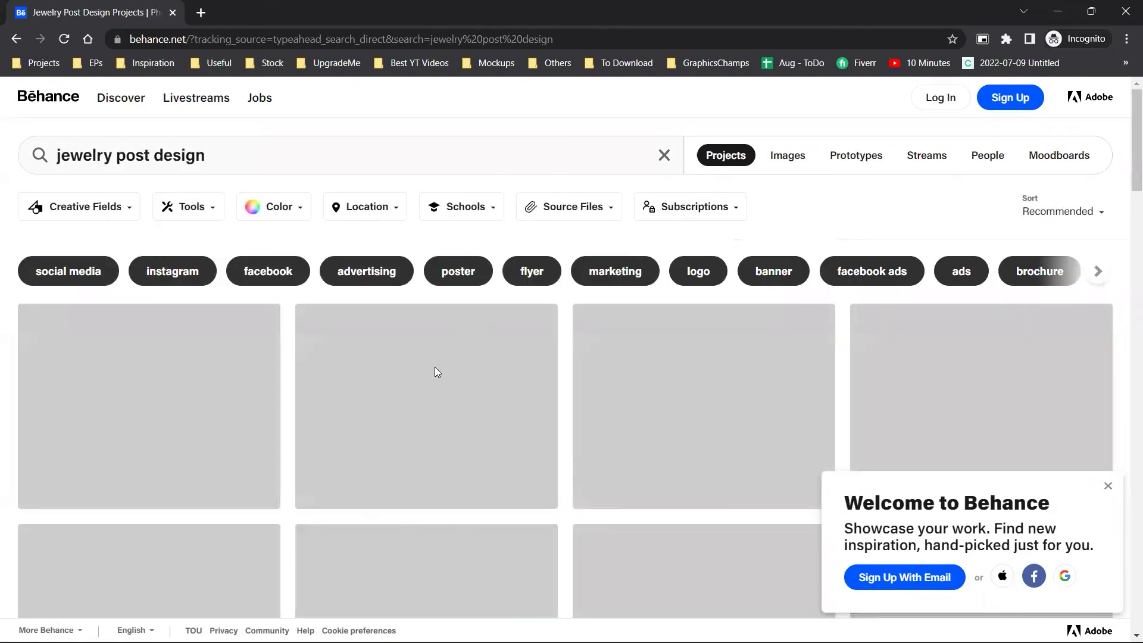
{"action": "scroll", "coordinate": [436, 373], "scroll_direction": "down", "scroll_amount": 2}
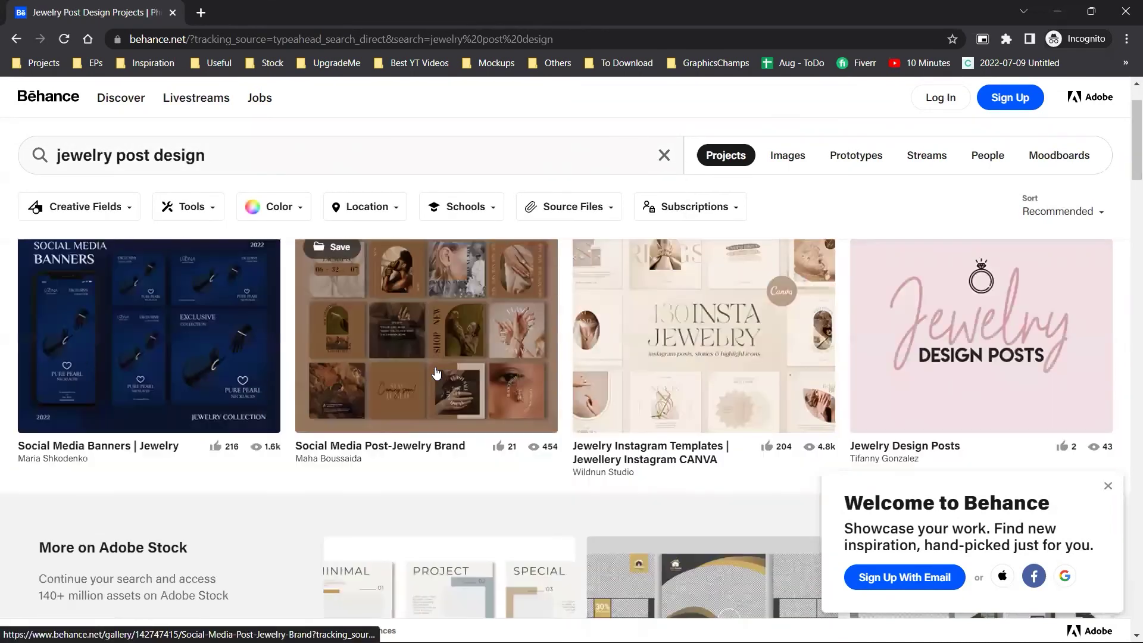
{"action": "scroll", "coordinate": [437, 373], "scroll_direction": "down", "scroll_amount": 8}
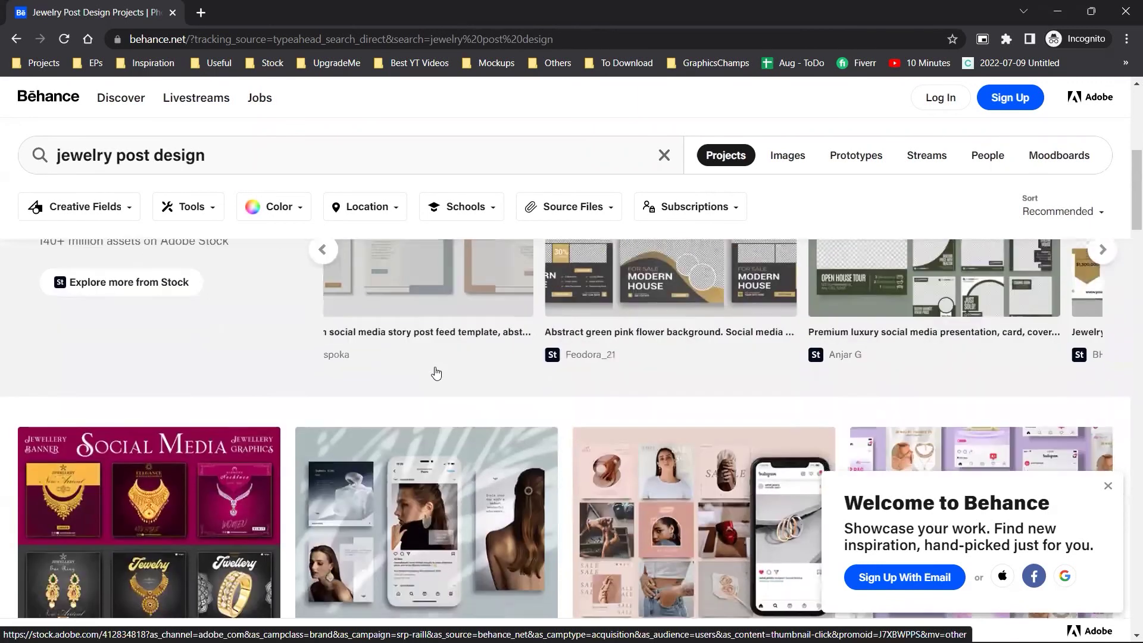
{"action": "scroll", "coordinate": [505, 458], "scroll_direction": "down", "scroll_amount": 12}
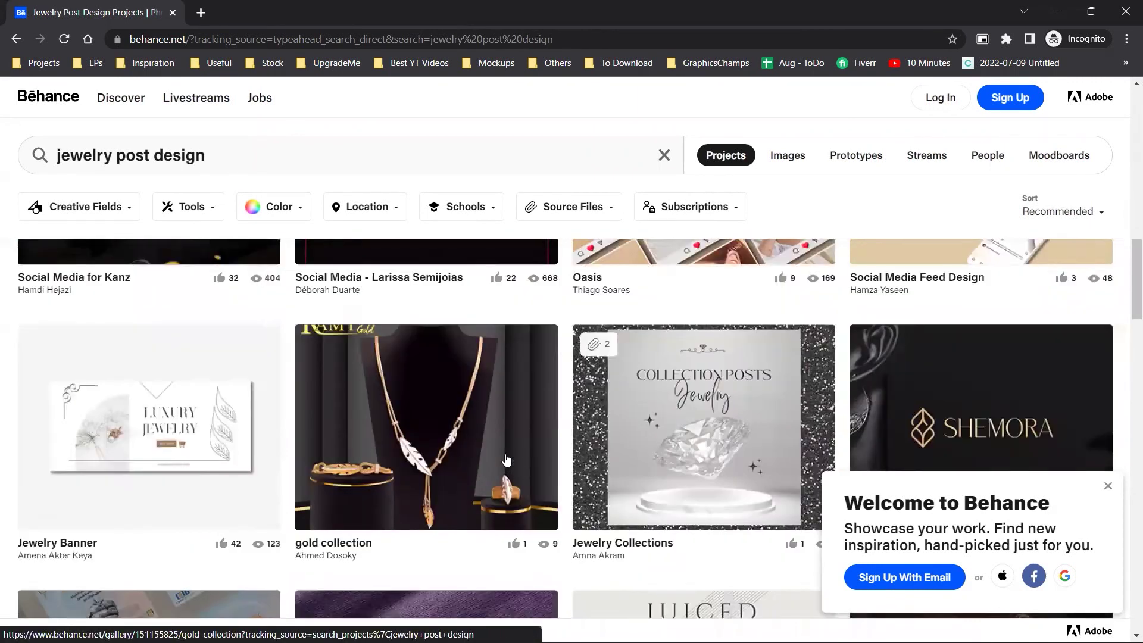
{"action": "scroll", "coordinate": [506, 460], "scroll_direction": "down", "scroll_amount": 8}
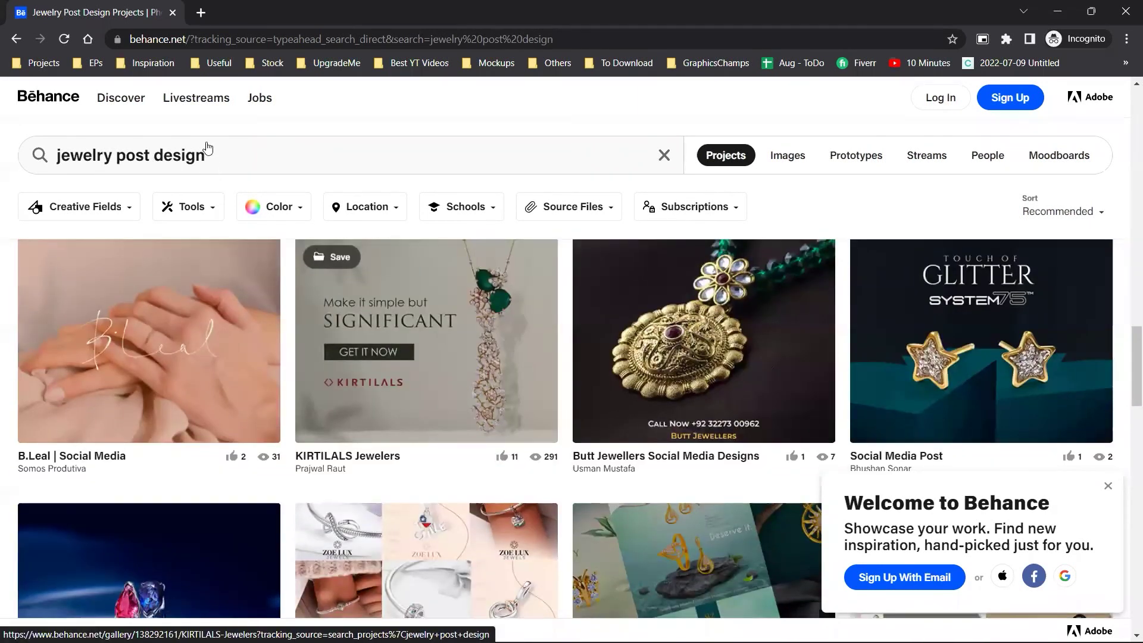
- Search Behance projects for "Saloon post design"
{"action": "left_click", "coordinate": [207, 143]}
{"action": "key", "text": "ctrl+a"}
{"action": "type", "text": "S"}
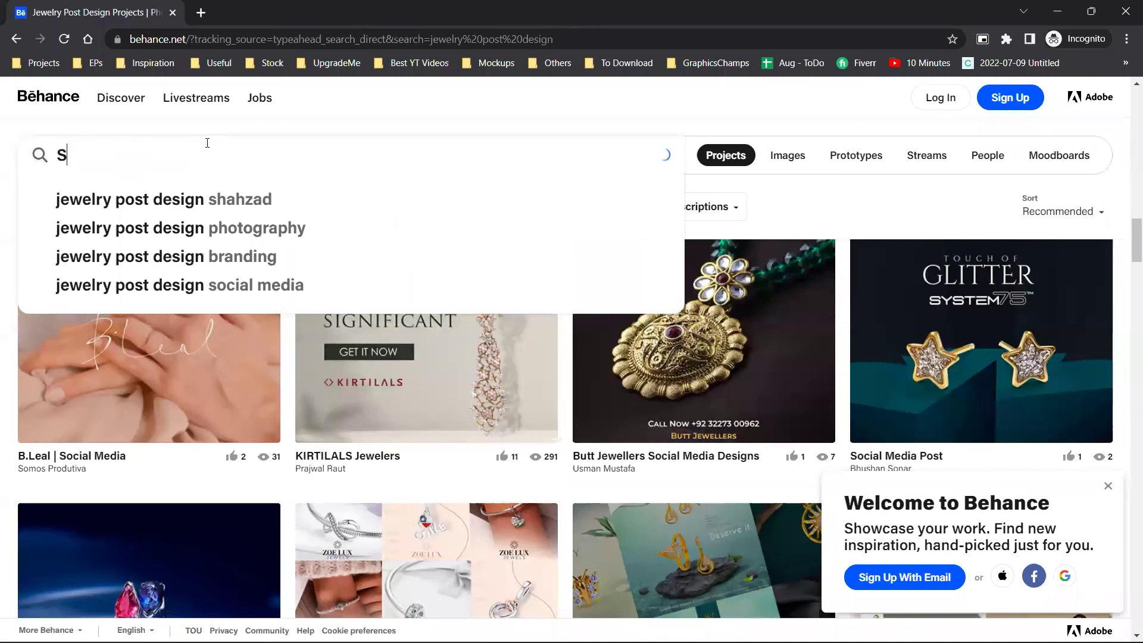
{"action": "type", "text": "aloon post des"}
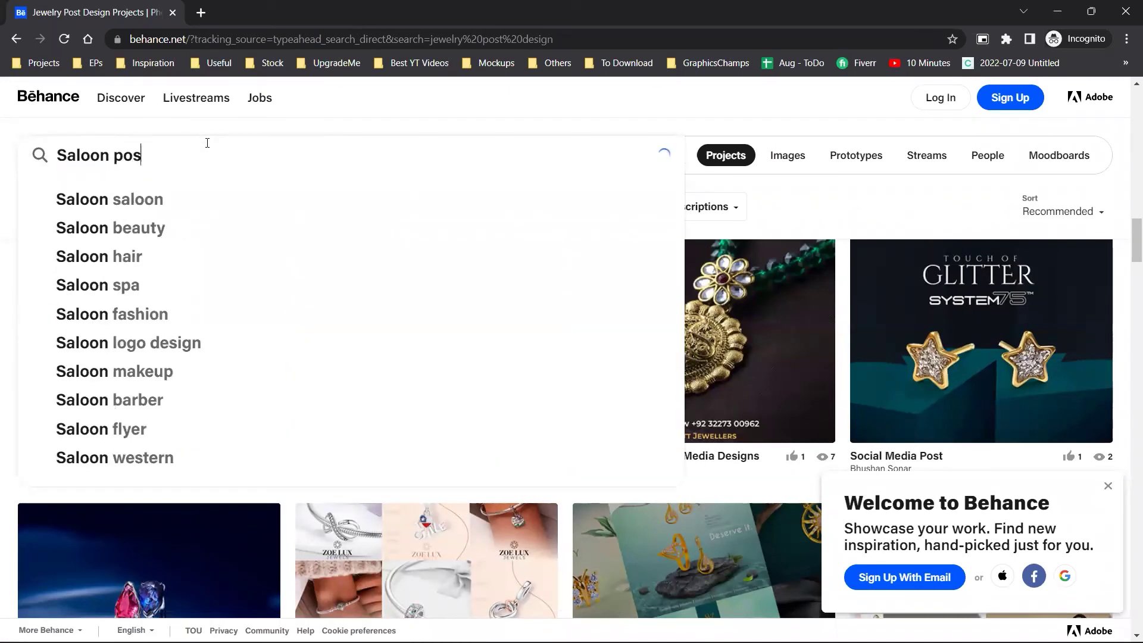
{"action": "type", "text": "ign"}
{"action": "key", "text": "Return"}
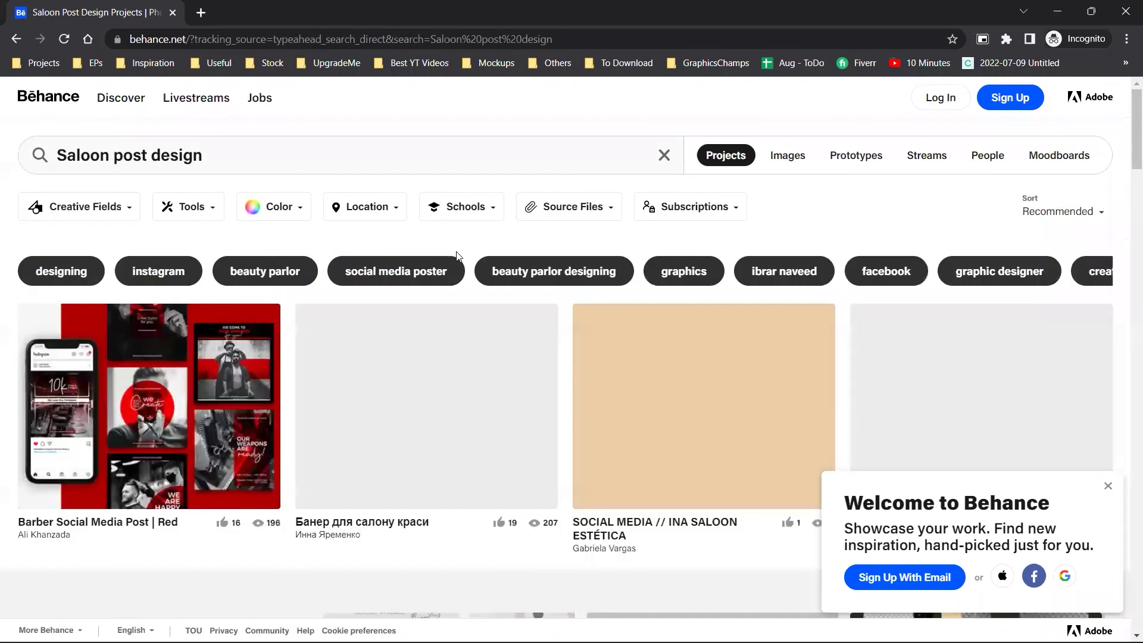
- Examine the saloon post design projects for beauty, barber and social media layout references
{"action": "scroll", "coordinate": [457, 256], "scroll_direction": "down", "scroll_amount": 6}
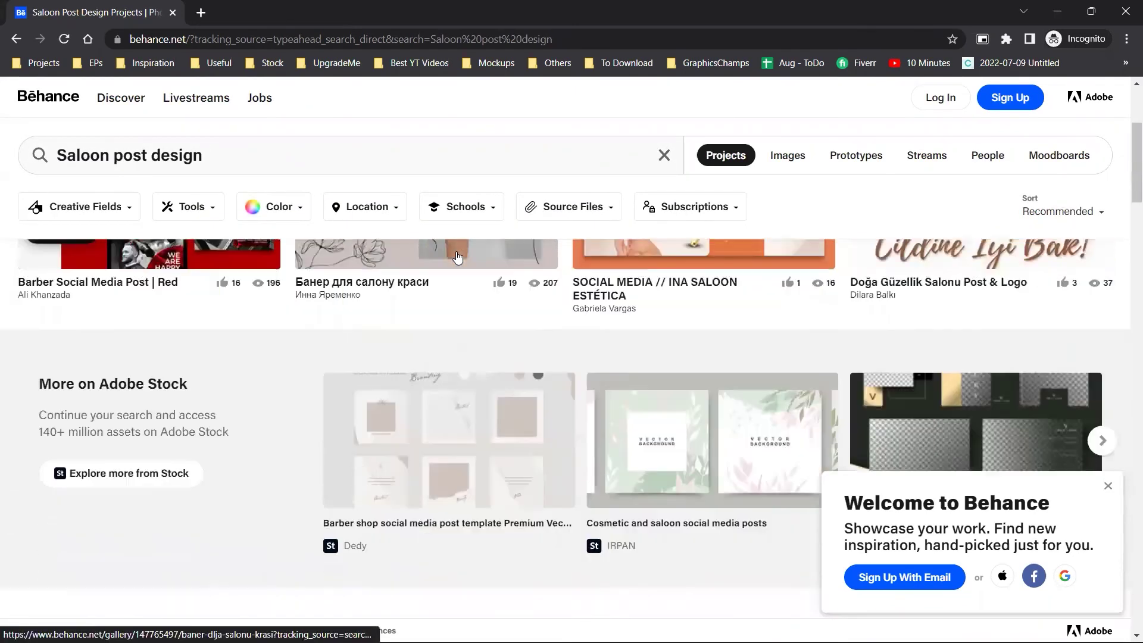
{"action": "scroll", "coordinate": [496, 390], "scroll_direction": "down", "scroll_amount": 8}
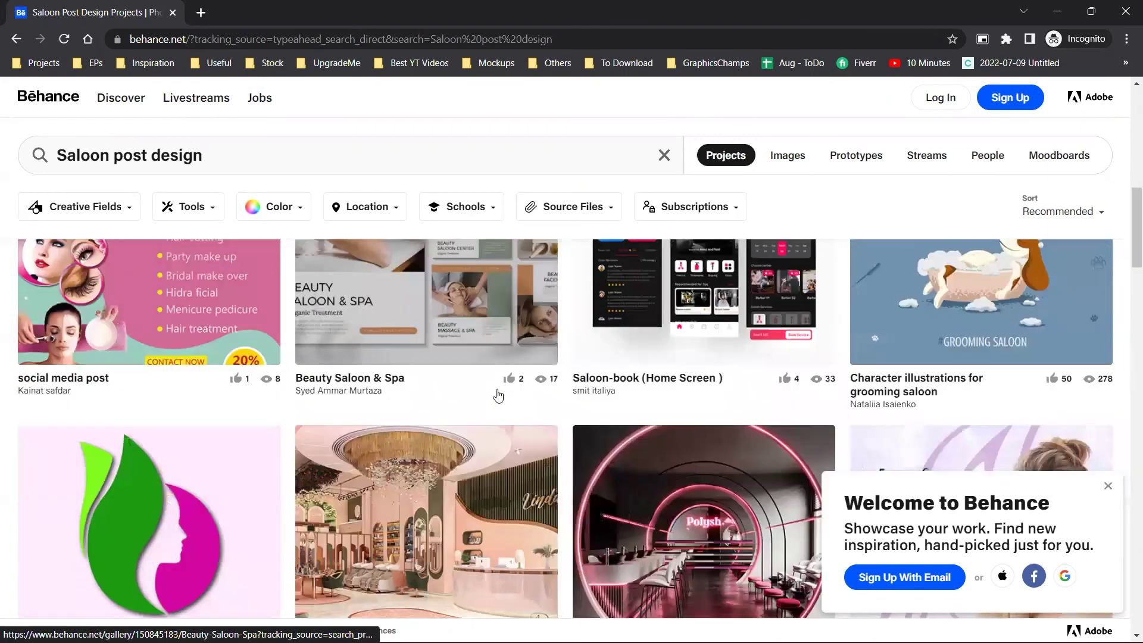
{"action": "scroll", "coordinate": [499, 394], "scroll_direction": "down", "scroll_amount": 8}
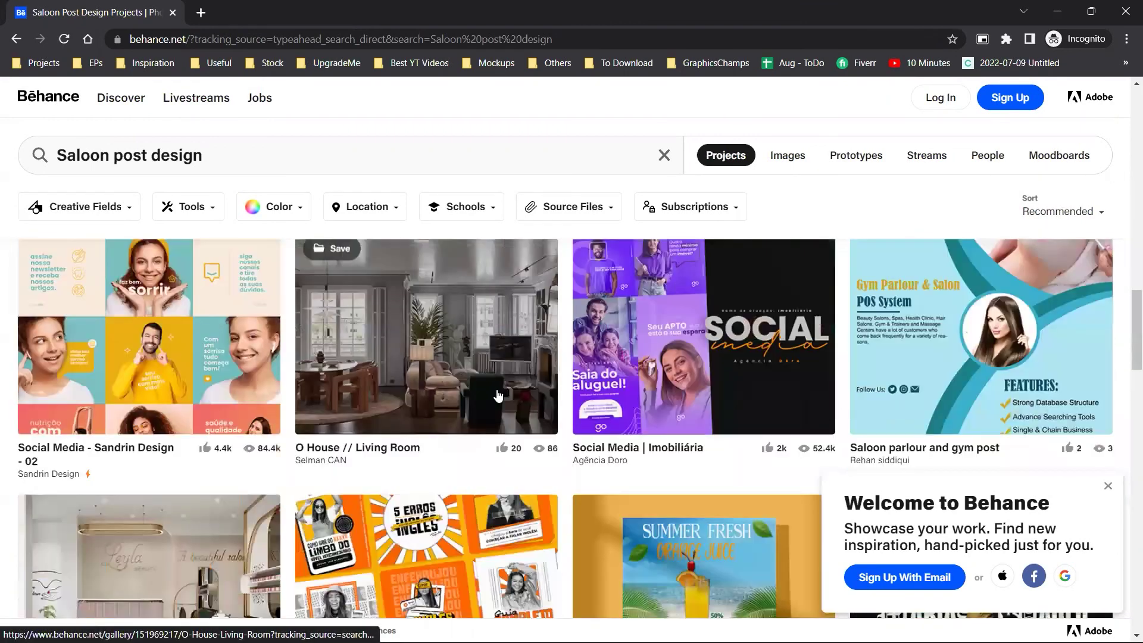
{"action": "scroll", "coordinate": [499, 394], "scroll_direction": "down", "scroll_amount": 13}
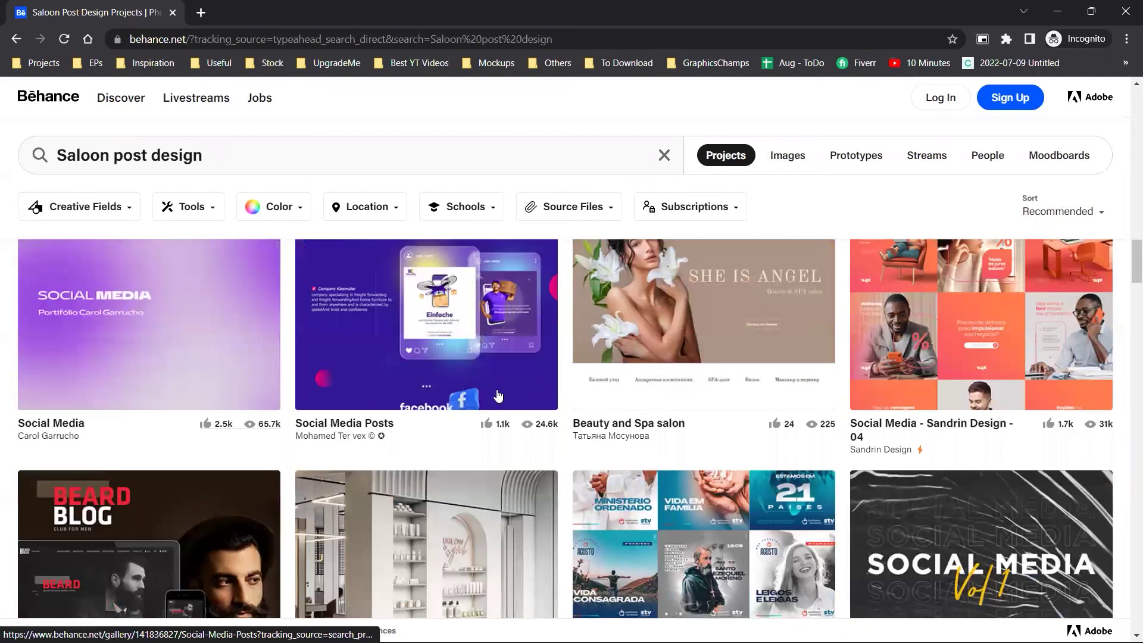
{"action": "scroll", "coordinate": [499, 394], "scroll_direction": "down", "scroll_amount": 9}
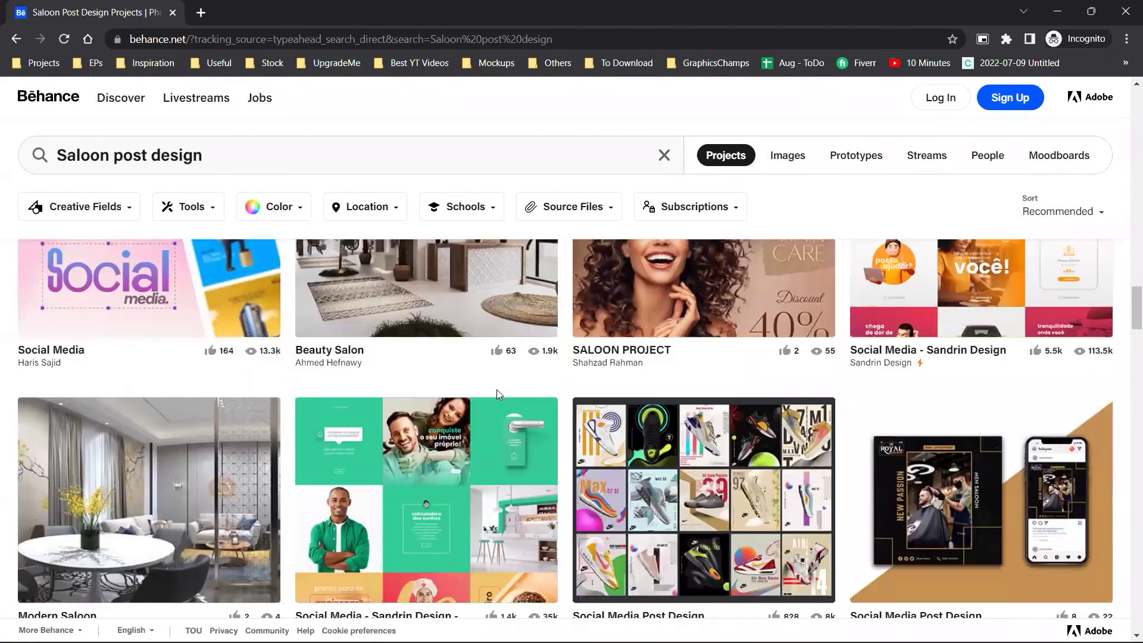
{"action": "scroll", "coordinate": [499, 395], "scroll_direction": "down", "scroll_amount": 11}
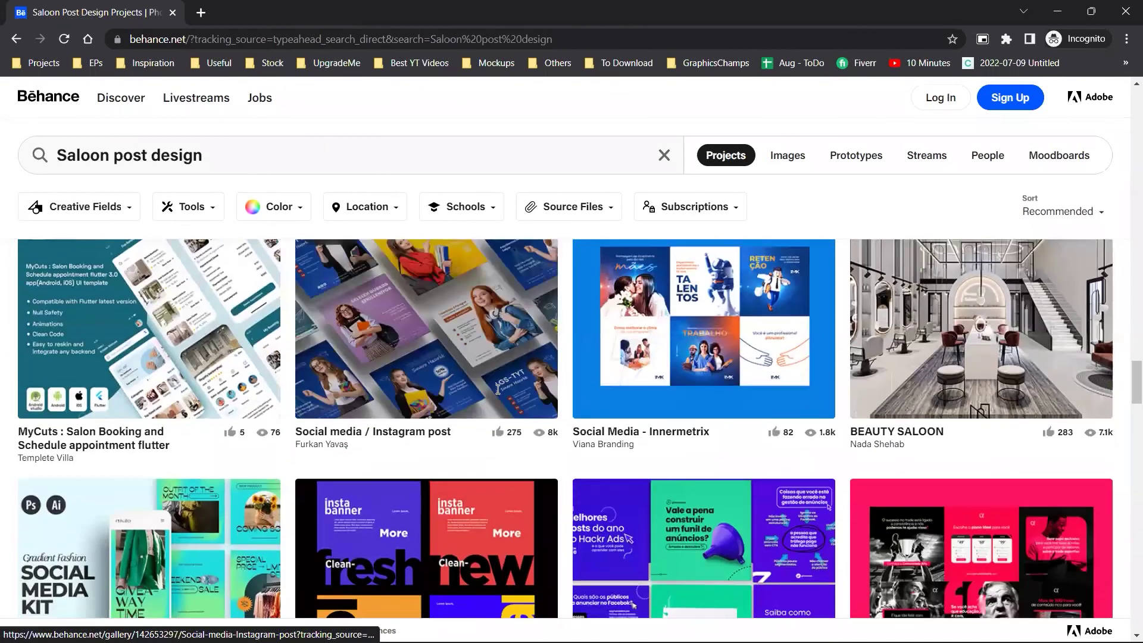
{"action": "scroll", "coordinate": [499, 395], "scroll_direction": "down", "scroll_amount": 6}
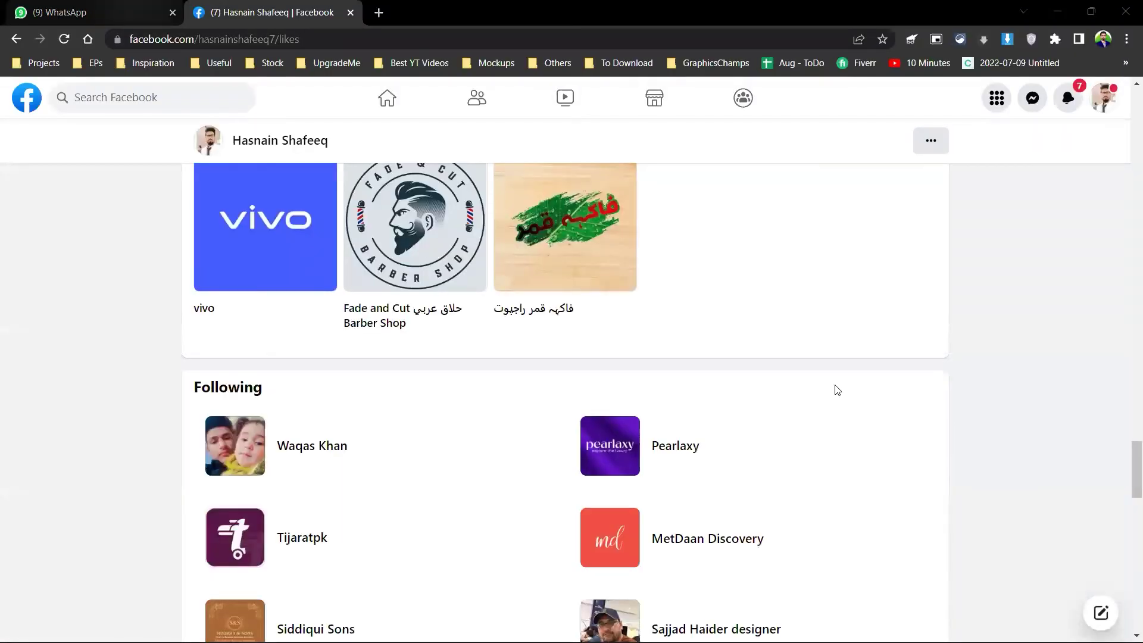
- Return to the liked pages list on Facebook and preview the Fade and Cut Barber Shop page
{"action": "key", "text": "alt+Tab"}
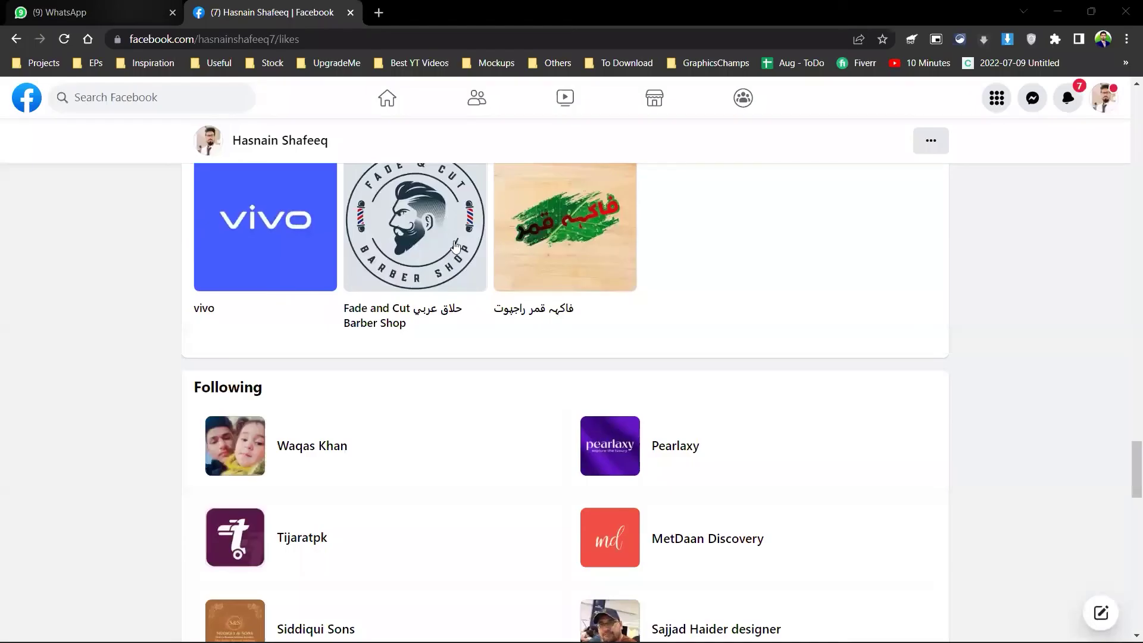
{"action": "mouse_move", "coordinate": [428, 293]}
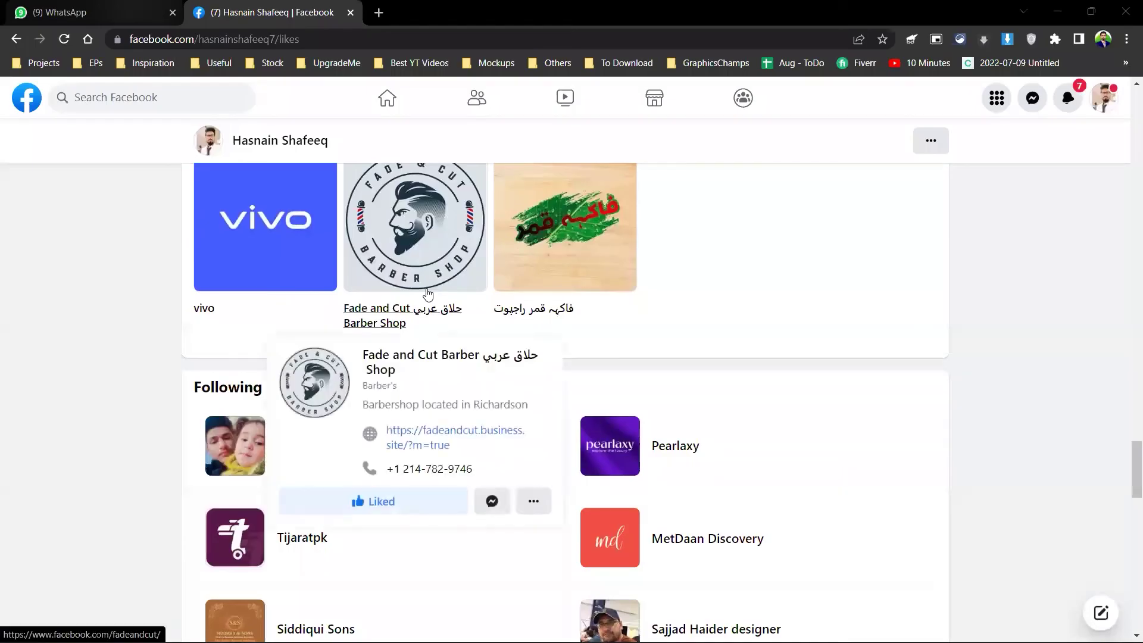